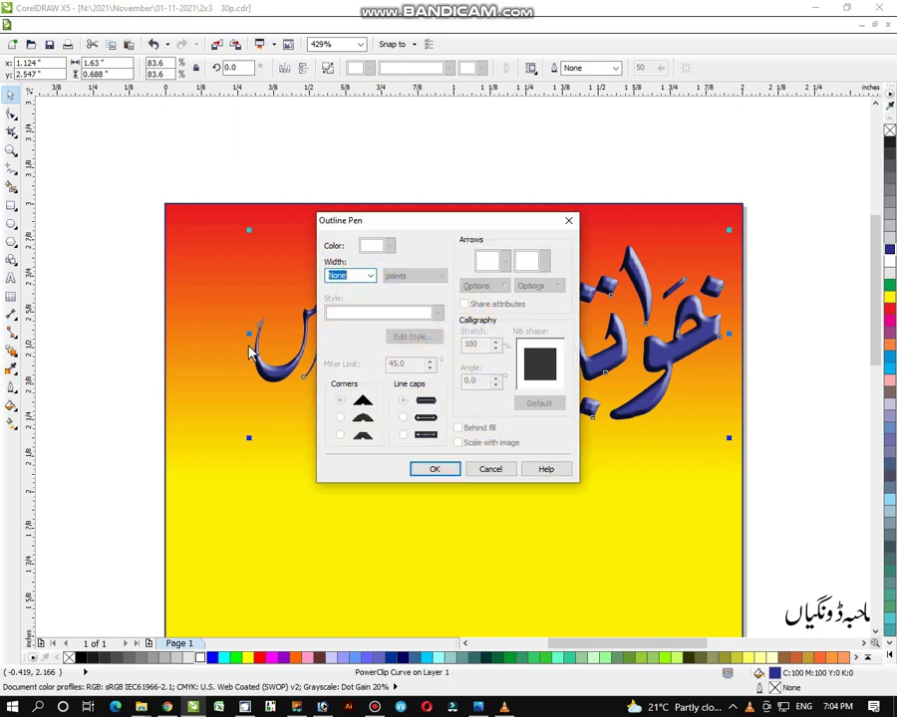
- Give the Urdu title a 4 pt orange outline with rounded corners
{"action": "left_click", "coordinate": [354, 279]}
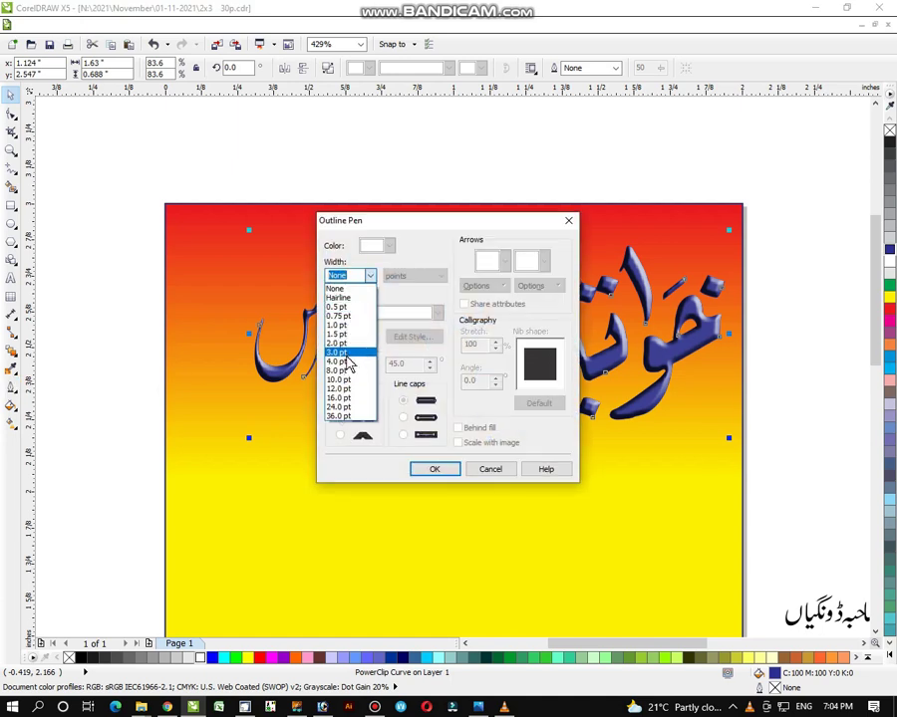
{"action": "left_click", "coordinate": [339, 361]}
{"action": "left_click", "coordinate": [342, 418]}
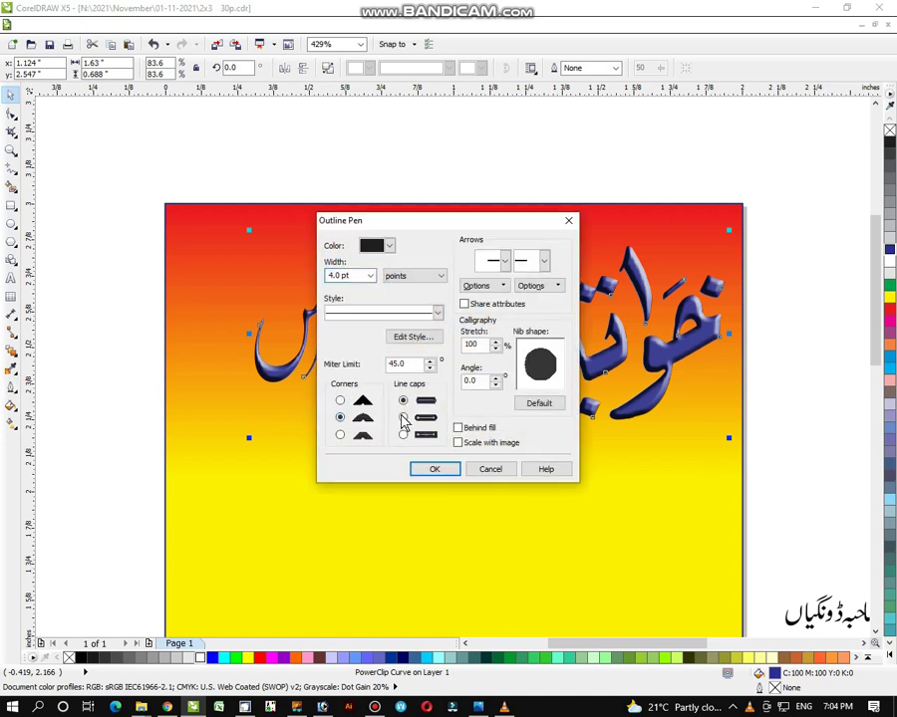
{"action": "left_click", "coordinate": [434, 469]}
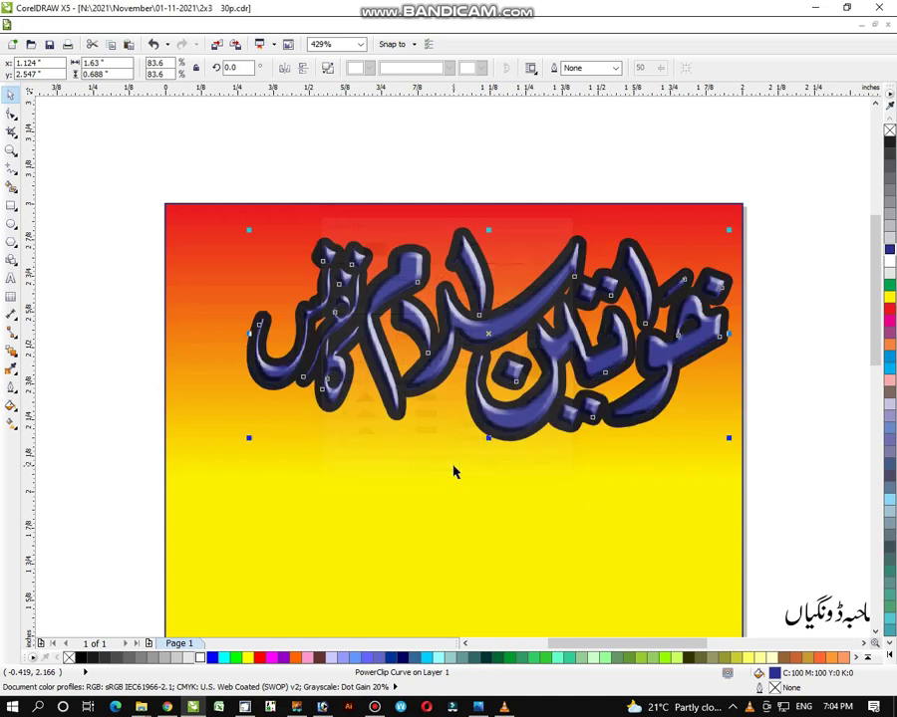
{"action": "right_click", "coordinate": [890, 345]}
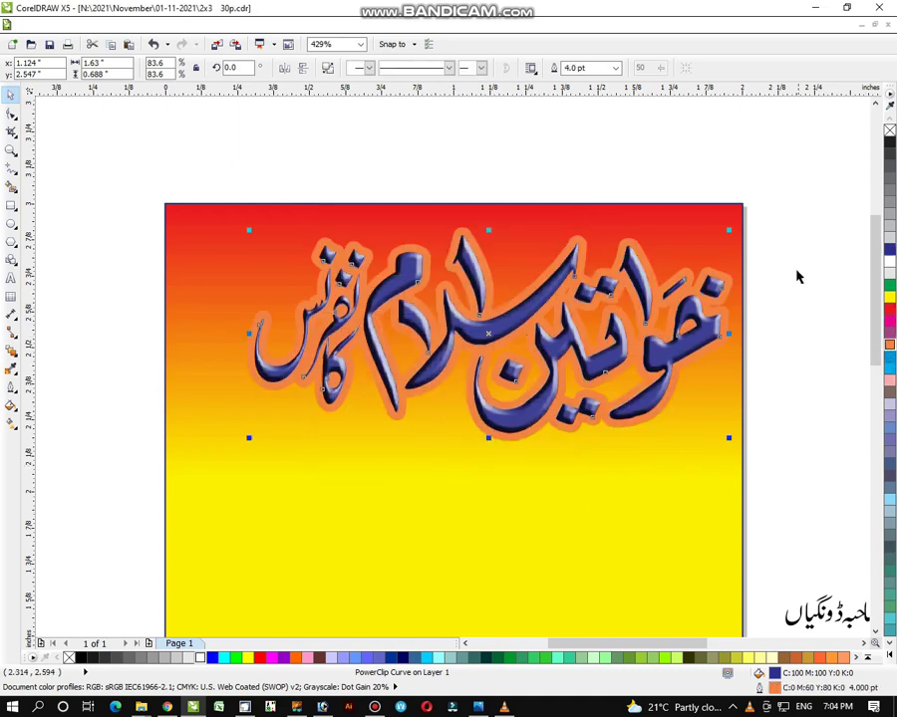
{"action": "left_click", "coordinate": [252, 172]}
- Change the title outline to 3 pt white, drawn behind the fill
{"action": "left_click_drag", "start_coordinate": [222, 140], "coordinate": [787, 503]}
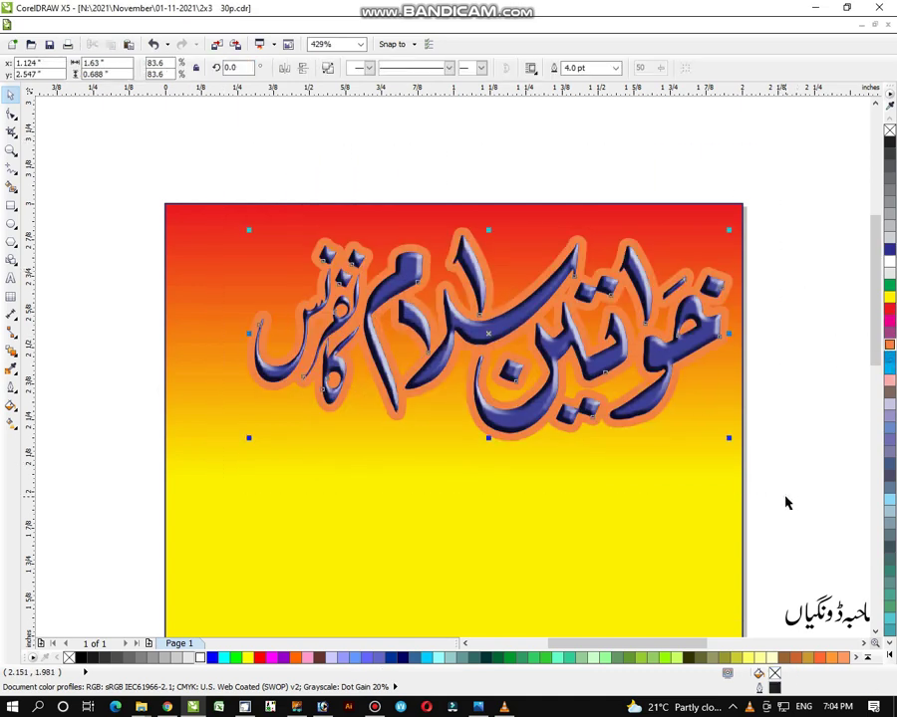
{"action": "left_click", "coordinate": [11, 403]}
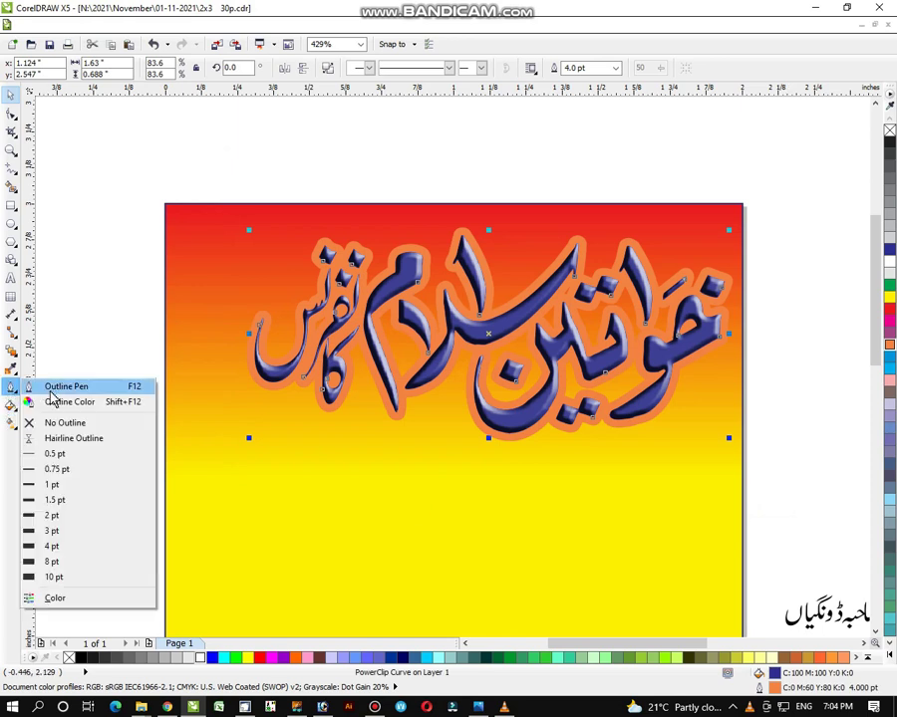
{"action": "left_click", "coordinate": [39, 382]}
{"action": "left_click", "coordinate": [351, 276]}
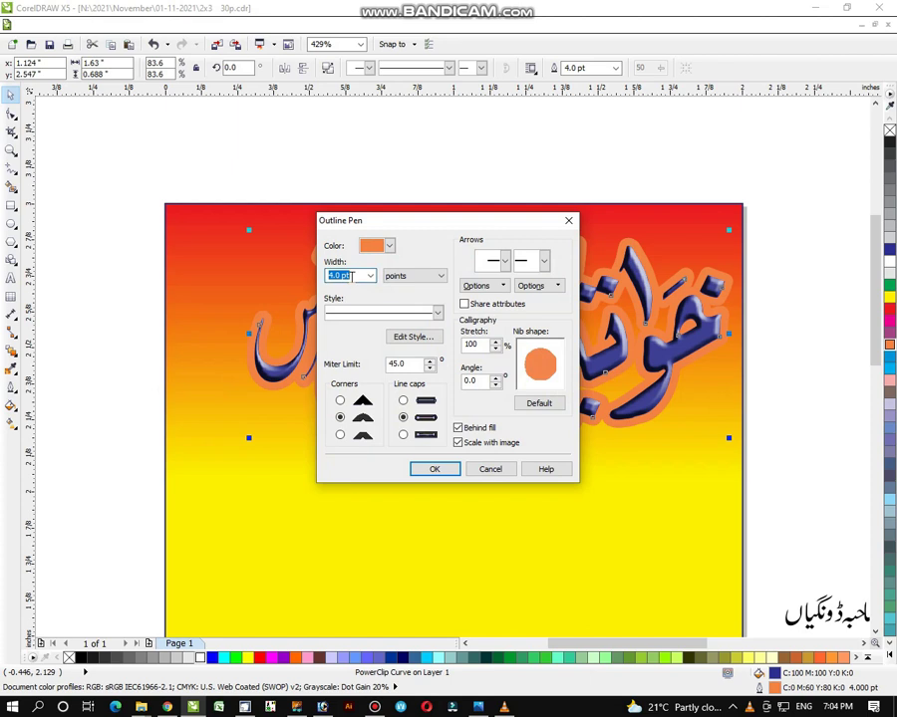
{"action": "left_click", "coordinate": [436, 469]}
{"action": "right_click", "coordinate": [890, 262]}
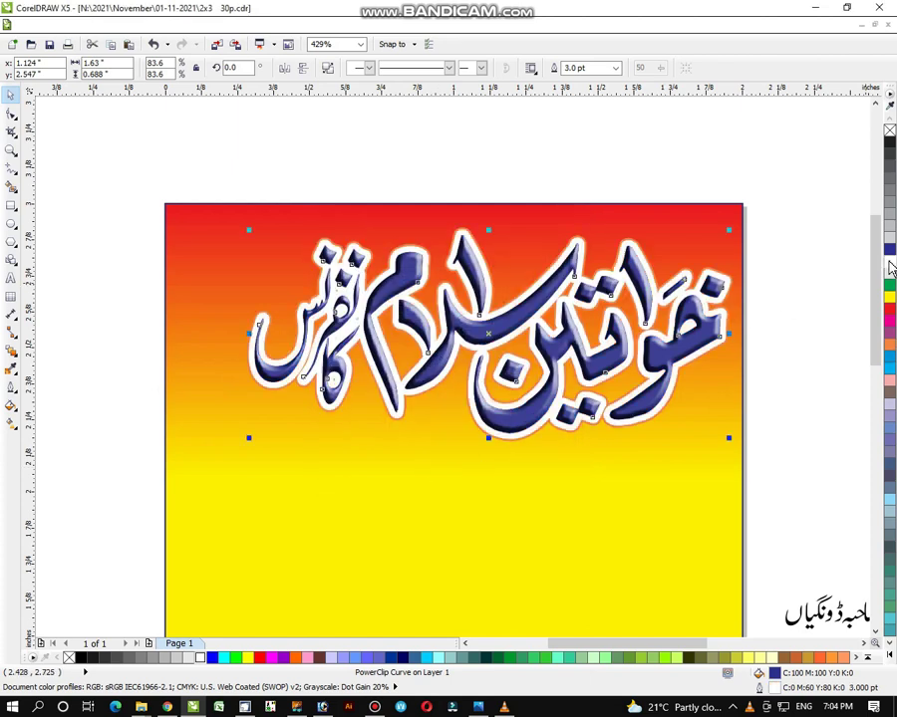
{"action": "left_click", "coordinate": [801, 353]}
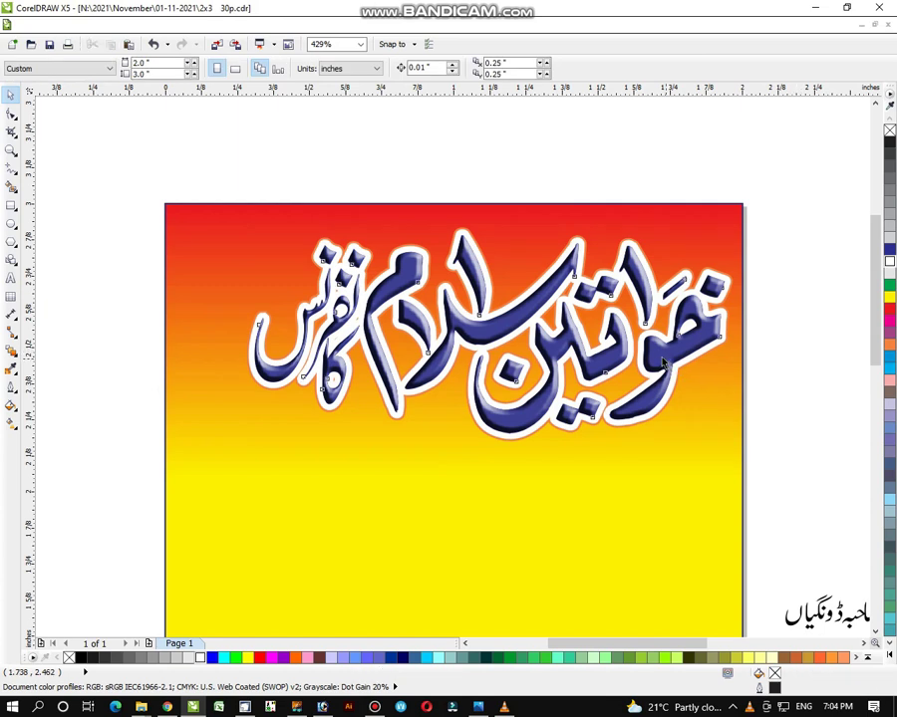
- Group both title parts, scale the group to about 76%, and move it slightly lower
{"action": "left_click", "coordinate": [665, 365]}
{"action": "left_click", "coordinate": [746, 344]}
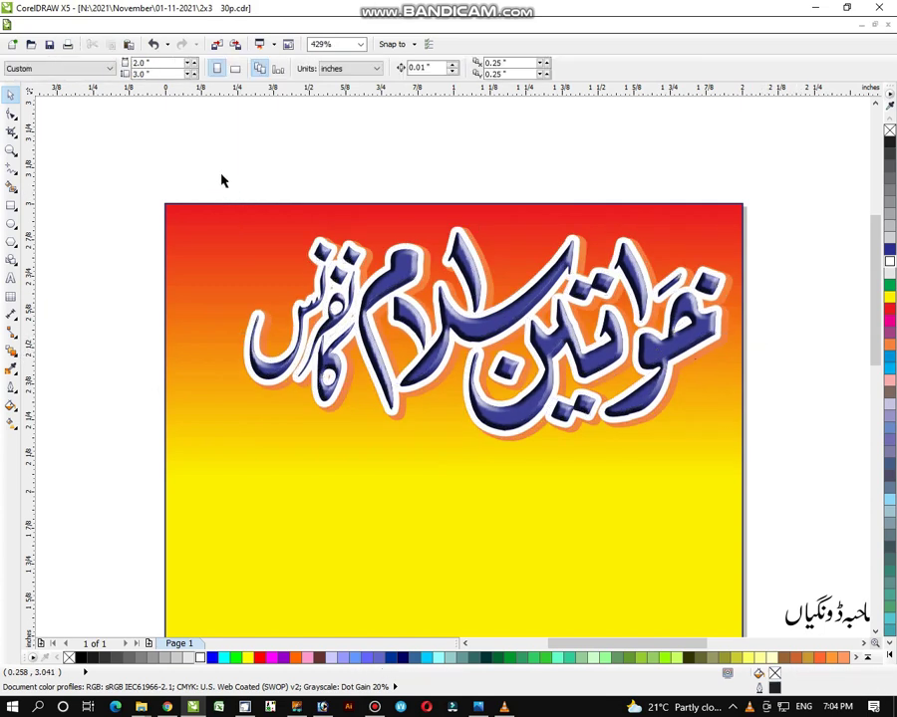
{"action": "left_click_drag", "start_coordinate": [216, 170], "coordinate": [774, 492]}
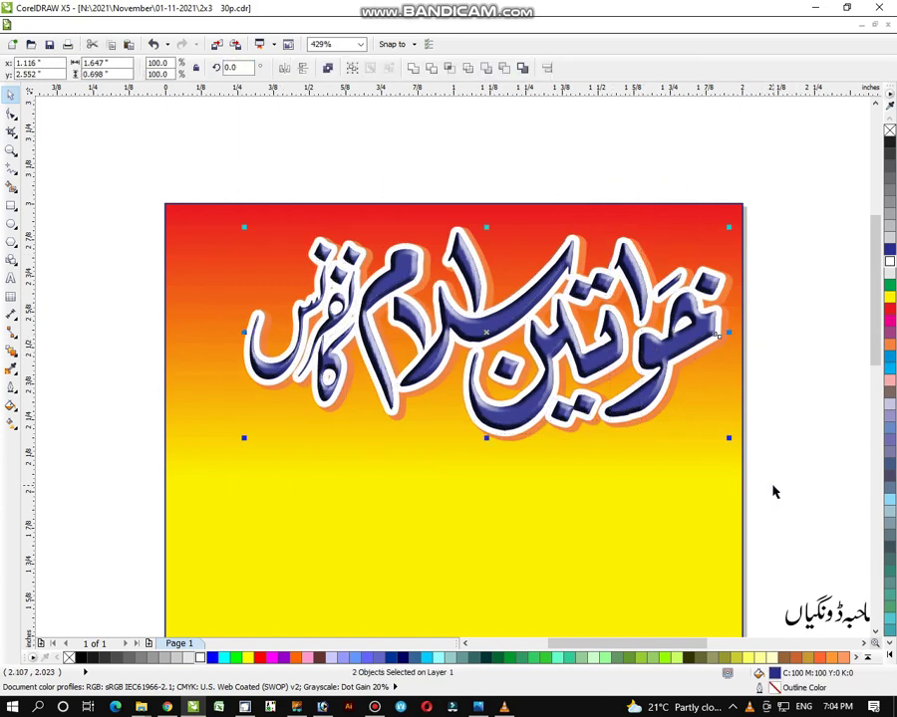
{"action": "key", "text": "ctrl+g"}
{"action": "left_click_drag", "start_coordinate": [242, 436], "coordinate": [399, 461]}
{"action": "left_click_drag", "start_coordinate": [555, 374], "coordinate": [612, 418]}
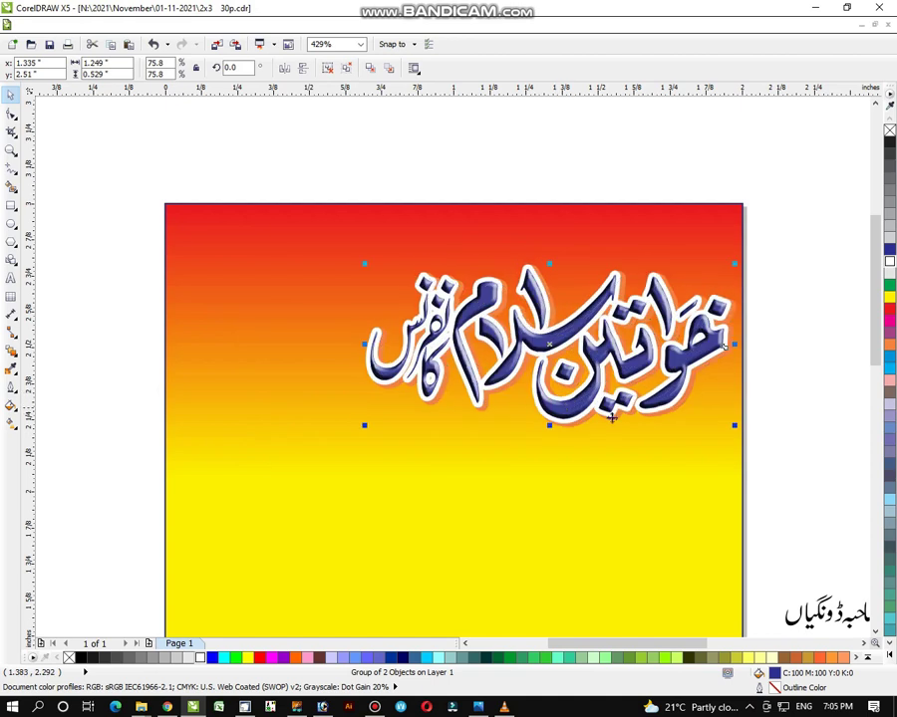
- Zoom in on the poster title and then on the circles below the poster
{"action": "left_click", "coordinate": [11, 150]}
{"action": "scroll", "coordinate": [299, 251], "scroll_direction": "down", "scroll_amount": 2}
{"action": "scroll", "coordinate": [312, 315], "scroll_direction": "down", "scroll_amount": 4}
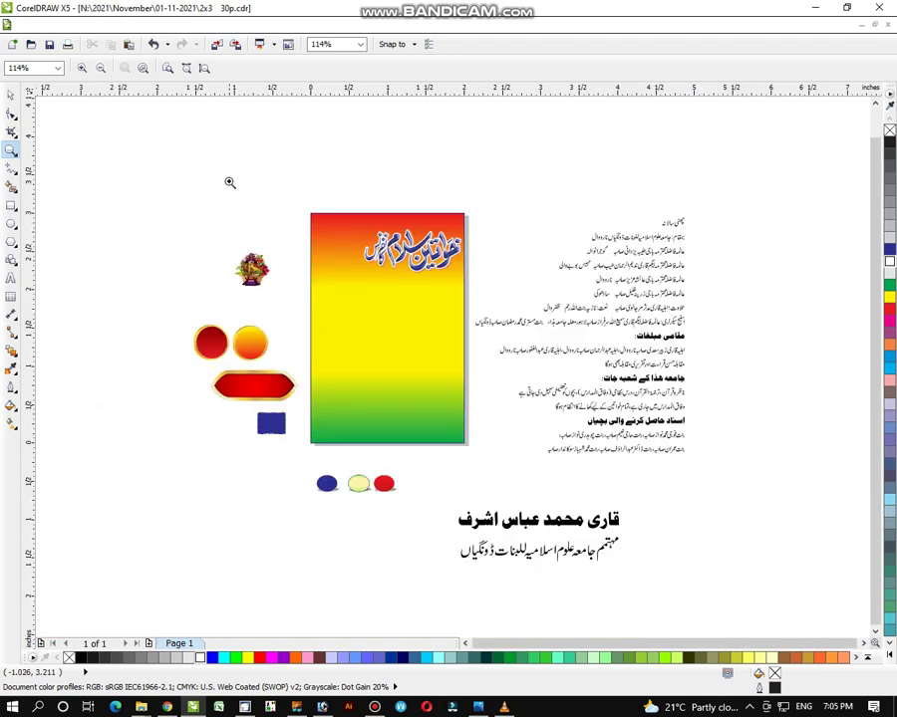
{"action": "left_click_drag", "start_coordinate": [237, 182], "coordinate": [514, 353]}
{"action": "scroll", "coordinate": [344, 199], "scroll_direction": "down", "scroll_amount": 4}
{"action": "left_click_drag", "start_coordinate": [330, 177], "coordinate": [492, 300]}
{"action": "left_click_drag", "start_coordinate": [400, 298], "coordinate": [698, 526]}
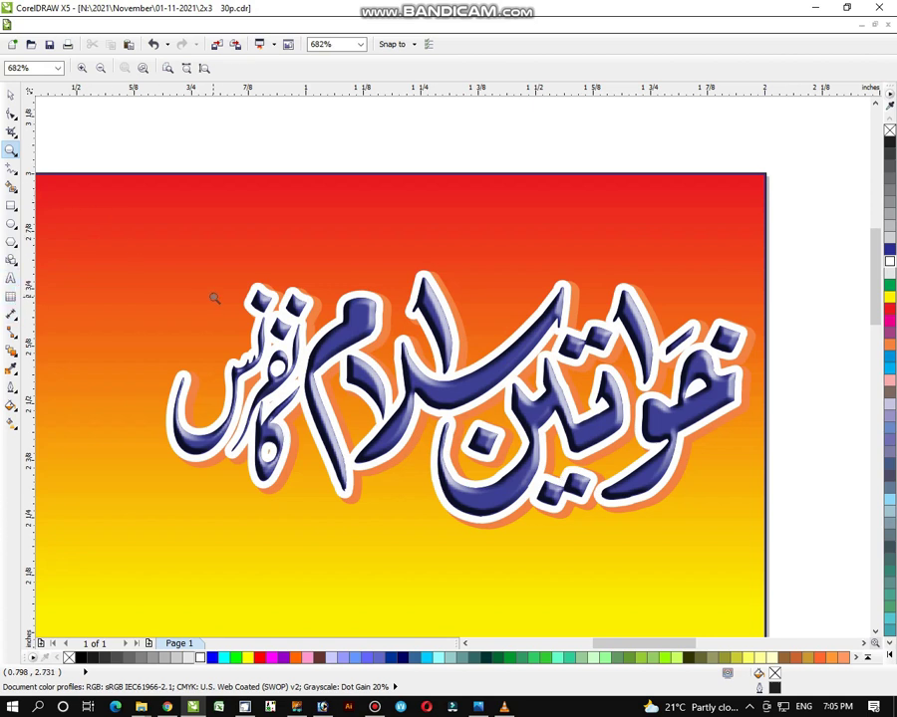
{"action": "scroll", "coordinate": [243, 375], "scroll_direction": "down", "scroll_amount": 4}
{"action": "left_click_drag", "start_coordinate": [265, 409], "coordinate": [448, 543]}
- Rearrange the circles into a row of red, blue, yellow and red
{"action": "left_click", "coordinate": [10, 94]}
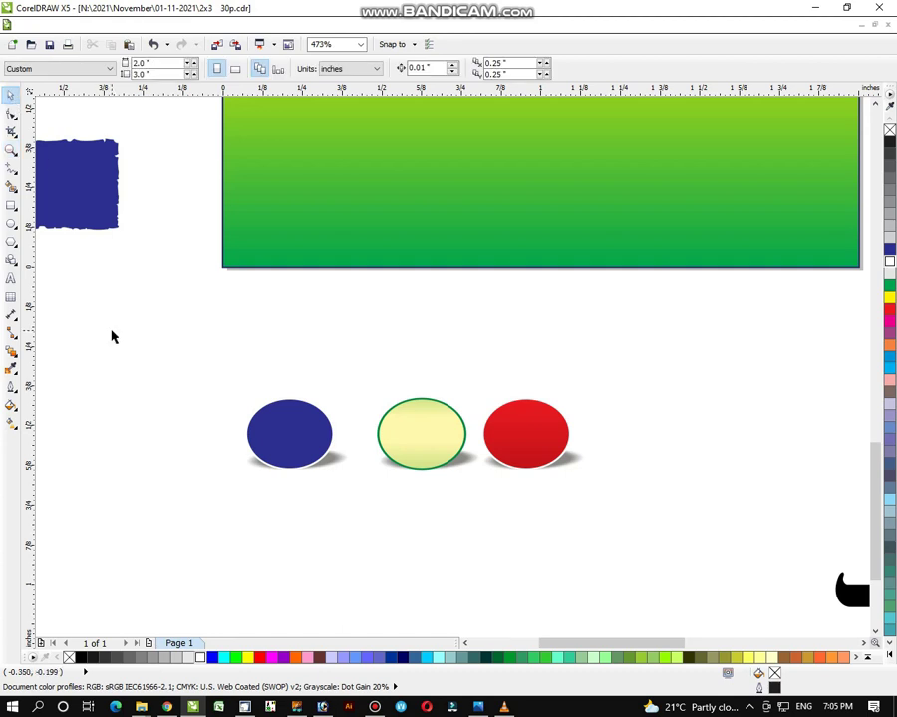
{"action": "left_click", "coordinate": [276, 432]}
{"action": "left_click_drag", "start_coordinate": [295, 428], "coordinate": [334, 434]}
{"action": "left_click", "coordinate": [528, 432]}
{"action": "left_click_drag", "start_coordinate": [528, 432], "coordinate": [520, 443]}
{"action": "left_click_drag", "start_coordinate": [423, 445], "coordinate": [245, 446]}
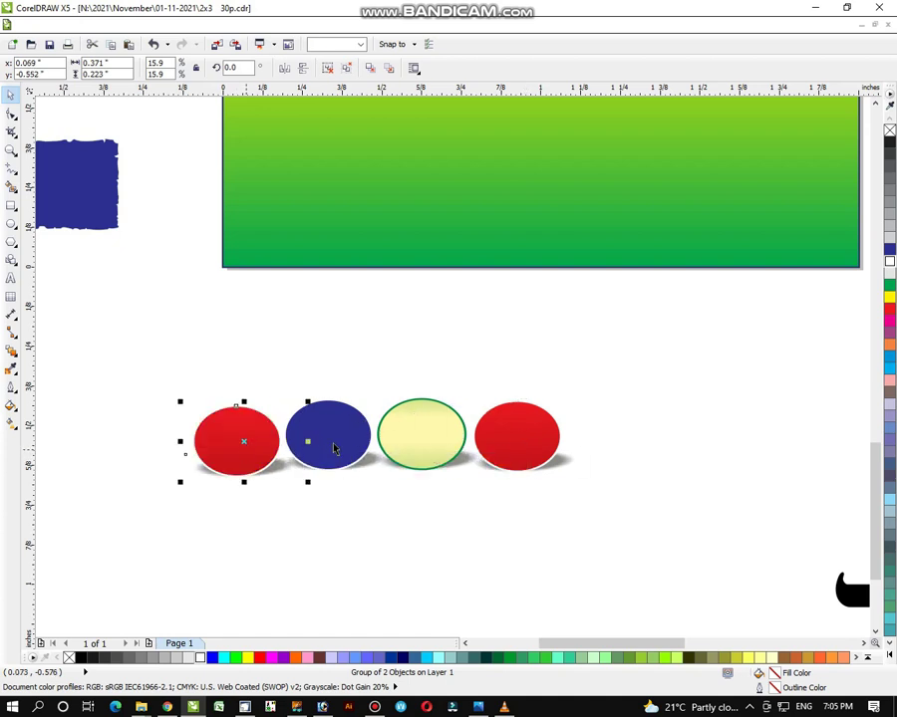
- Drop a copy of all four circles onto the green band at the poster's bottom
{"action": "left_click", "coordinate": [438, 435], "text": "shift"}
{"action": "left_click", "coordinate": [511, 445], "text": "shift"}
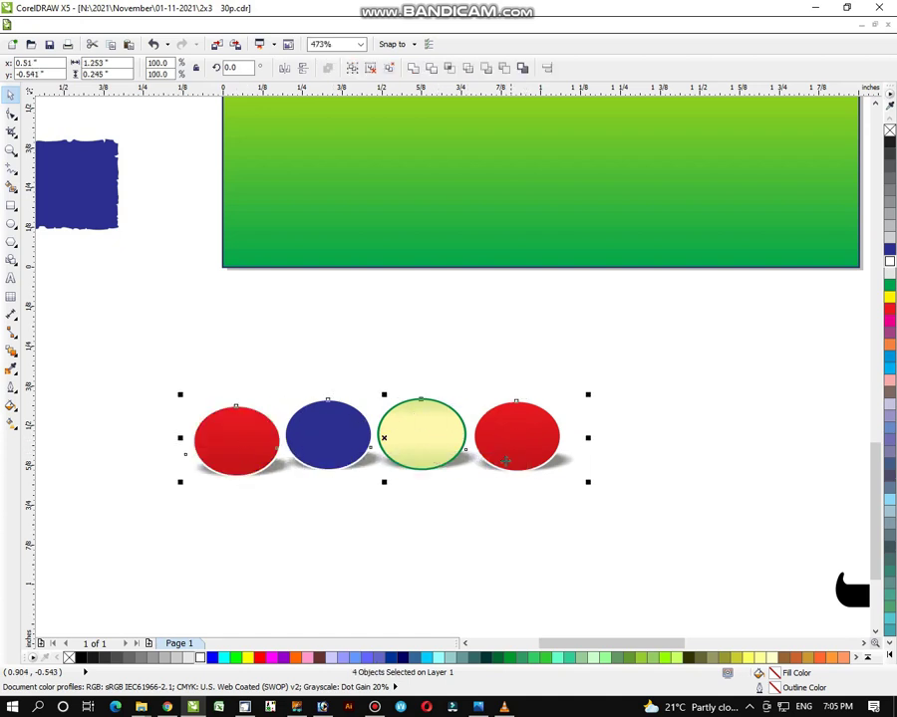
{"action": "left_click_drag", "start_coordinate": [652, 366], "coordinate": [115, 546]}
{"action": "left_click_drag", "start_coordinate": [417, 456], "coordinate": [502, 207]}
{"action": "right_click", "coordinate": [501, 206]}
{"action": "left_click", "coordinate": [415, 300]}
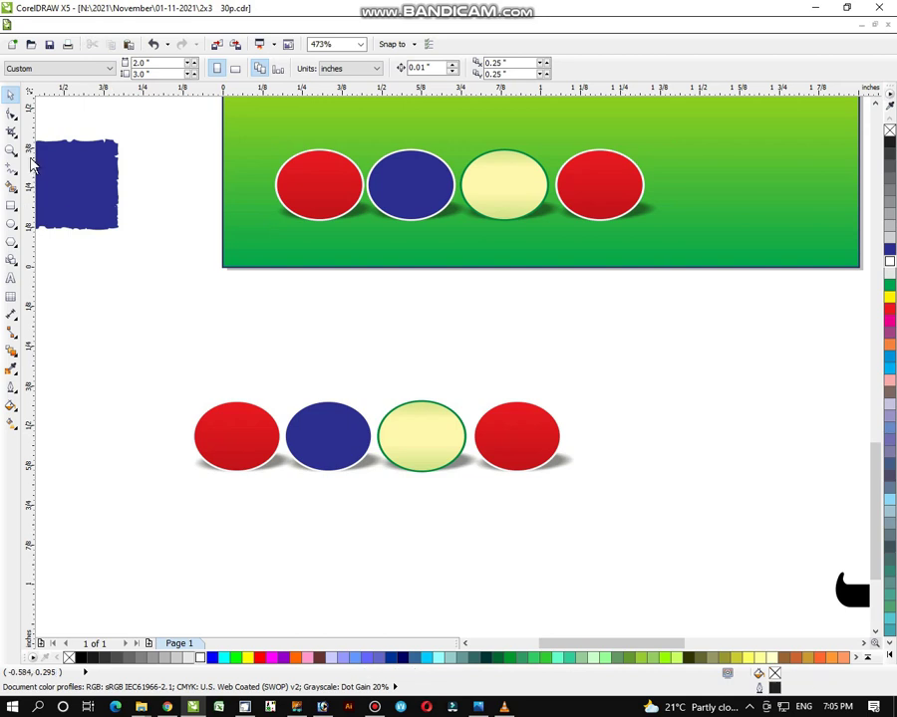
{"action": "left_click", "coordinate": [11, 150]}
{"action": "right_click", "coordinate": [349, 255]}
{"action": "left_click_drag", "start_coordinate": [258, 163], "coordinate": [556, 472]}
{"action": "left_click_drag", "start_coordinate": [245, 157], "coordinate": [661, 601]}
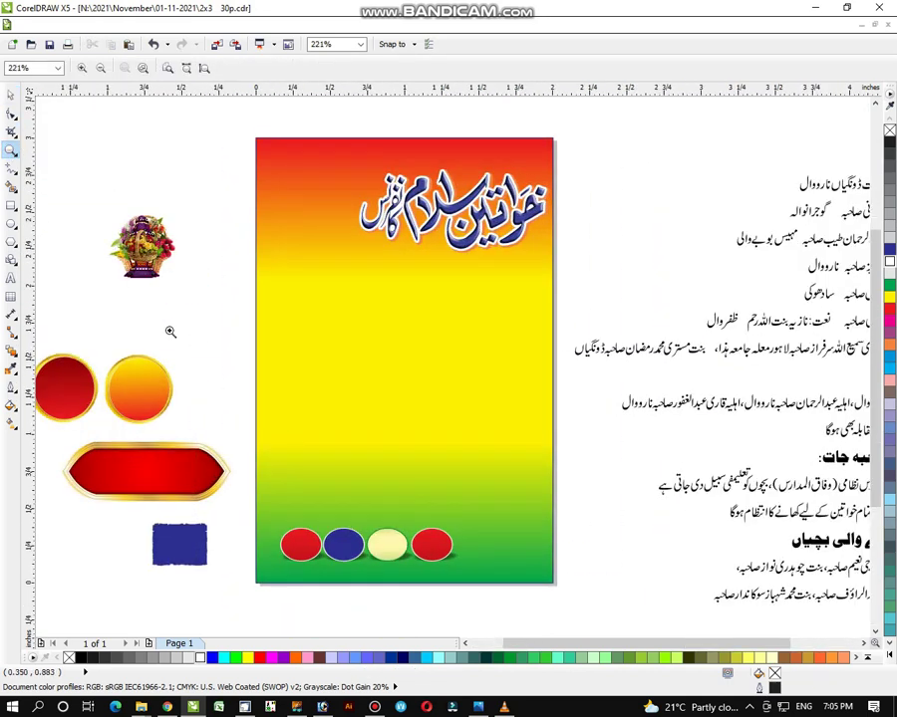
- Move the four circles up to the poster's top edge
{"action": "key", "text": "space"}
{"action": "left_click", "coordinate": [335, 550]}
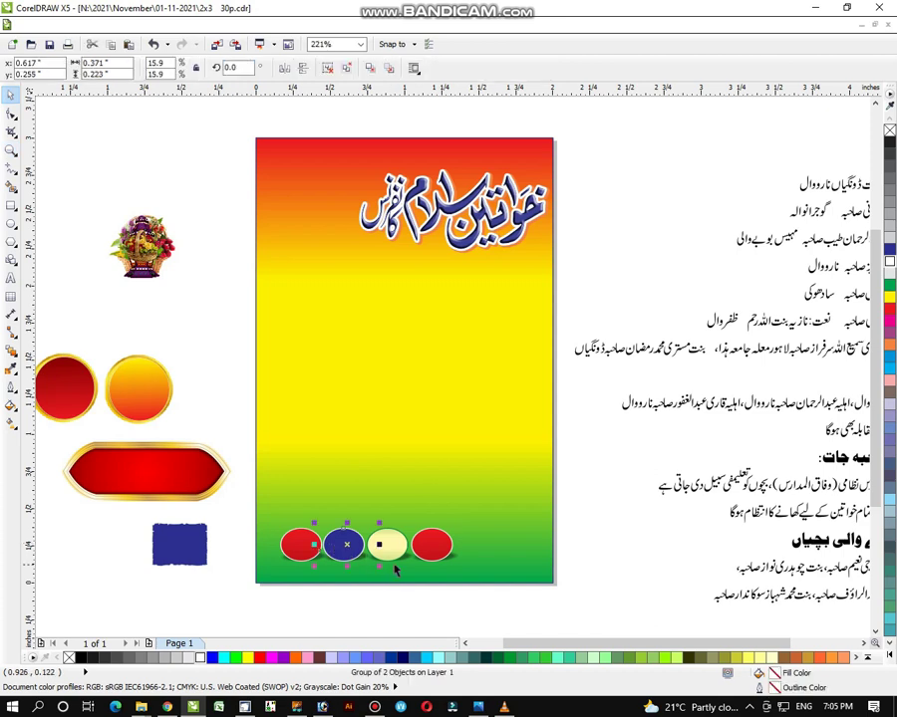
{"action": "left_click_drag", "start_coordinate": [264, 531], "coordinate": [361, 539]}
{"action": "left_click_drag", "start_coordinate": [490, 581], "coordinate": [490, 582]}
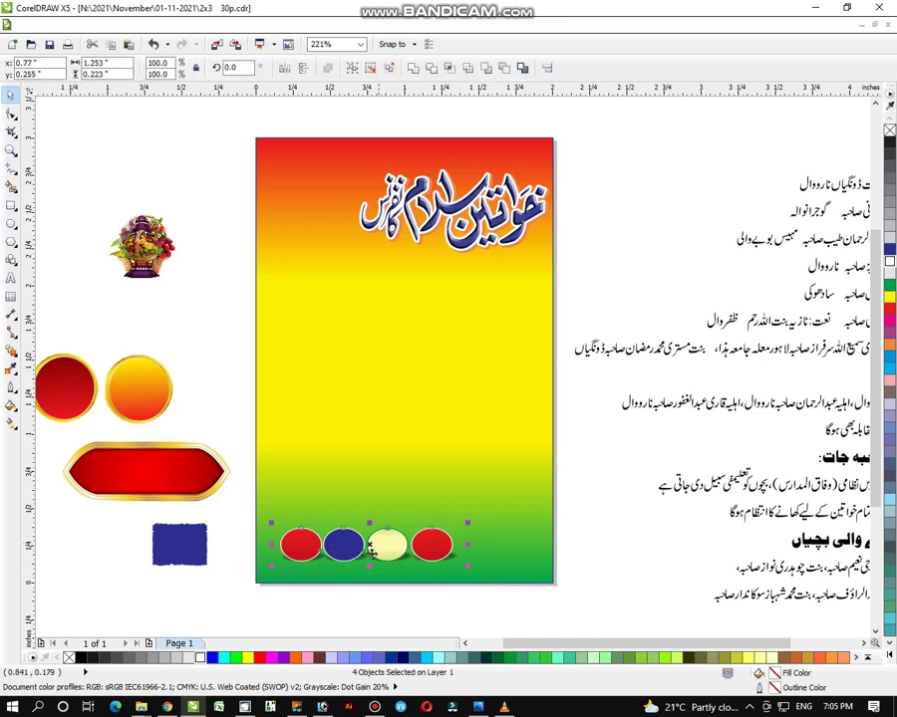
{"action": "left_click_drag", "start_coordinate": [378, 547], "coordinate": [461, 165]}
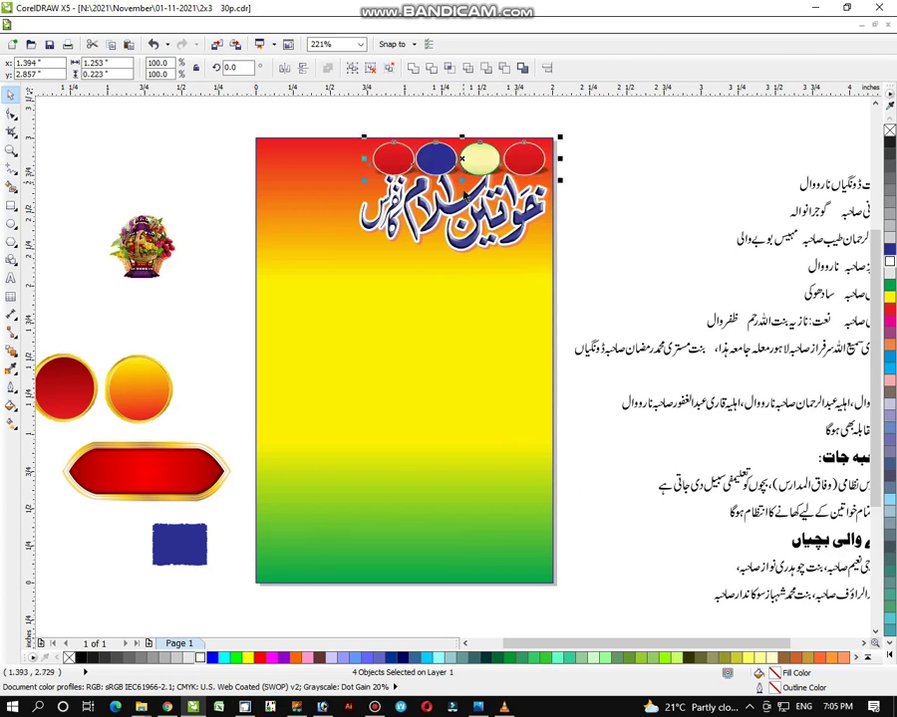
{"action": "left_click", "coordinate": [580, 165]}
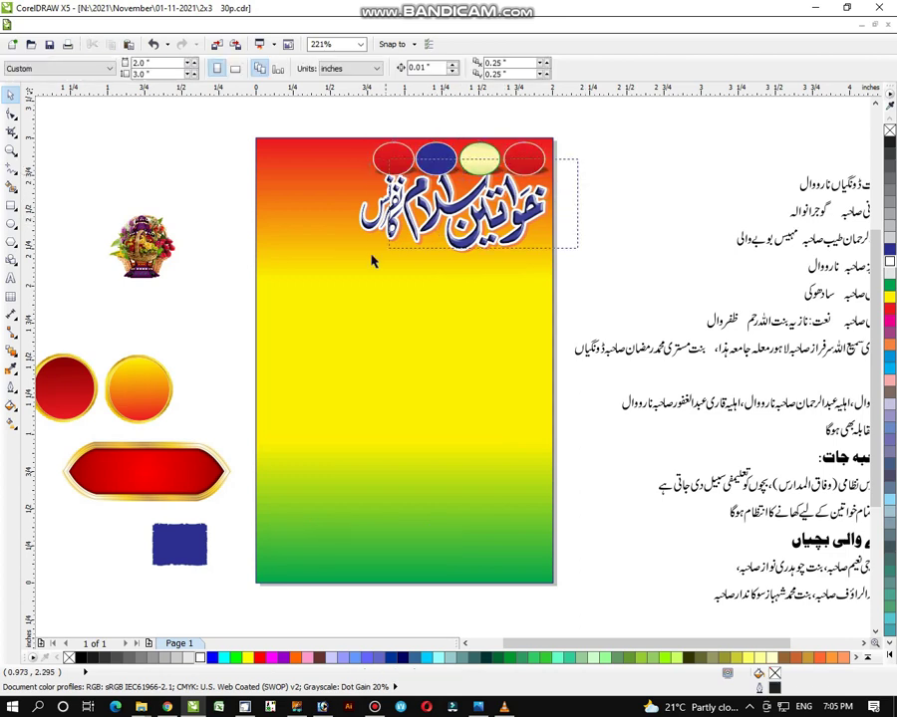
- Nudge the title group down slightly below the circles
{"action": "left_click", "coordinate": [417, 236]}
{"action": "key", "text": "Down"}
{"action": "key", "text": "Down"}
{"action": "key", "text": "Down"}
{"action": "key", "text": "Down"}
{"action": "key", "text": "Down"}
{"action": "key", "text": "Down"}
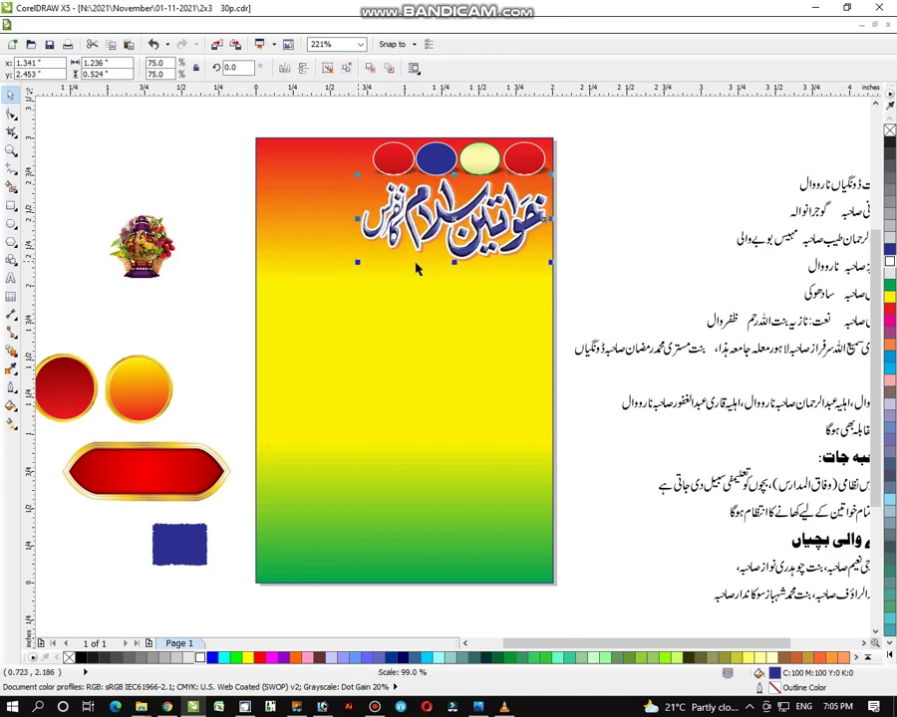
{"action": "left_click", "coordinate": [42, 173]}
{"action": "left_click", "coordinate": [11, 150]}
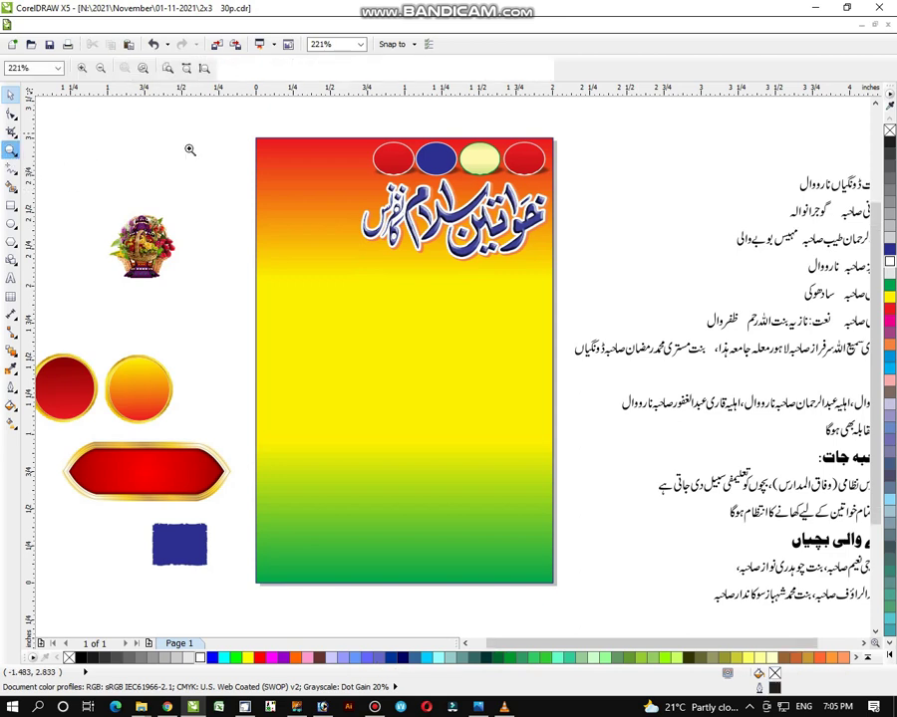
- Draw a green rounded rectangle at the poster's top-left corner
{"action": "right_click", "coordinate": [189, 149]}
{"action": "left_click_drag", "start_coordinate": [411, 219], "coordinate": [610, 445]}
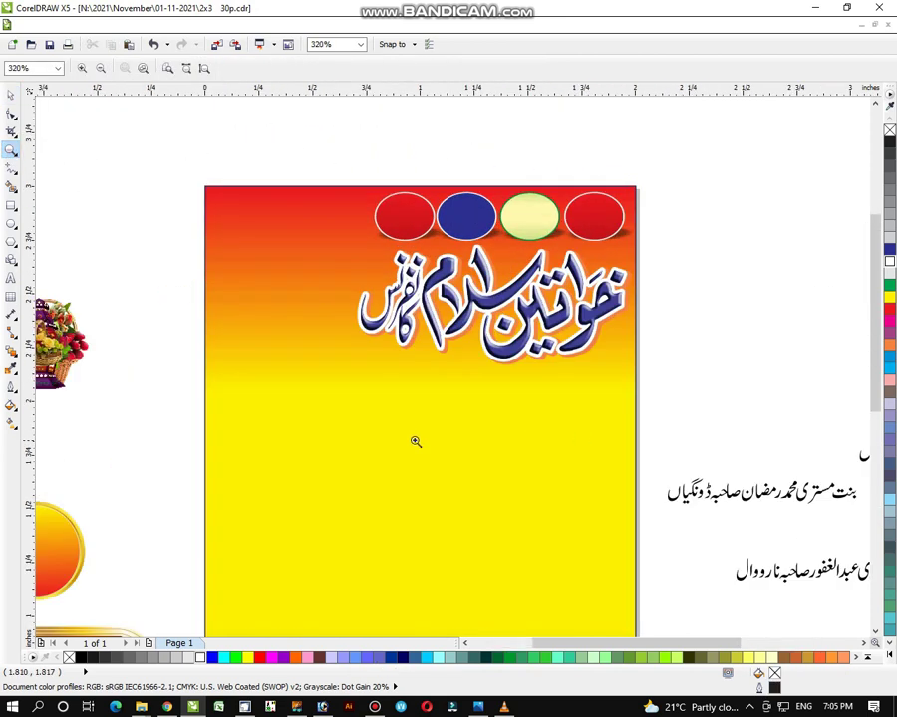
{"action": "left_click", "coordinate": [11, 207]}
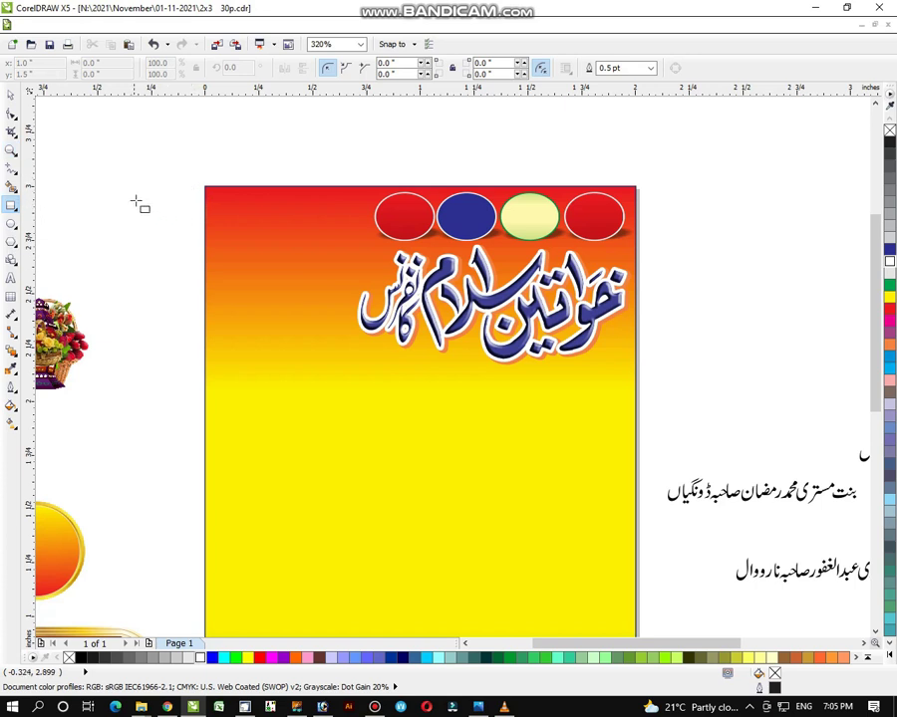
{"action": "left_click_drag", "start_coordinate": [181, 167], "coordinate": [371, 280]}
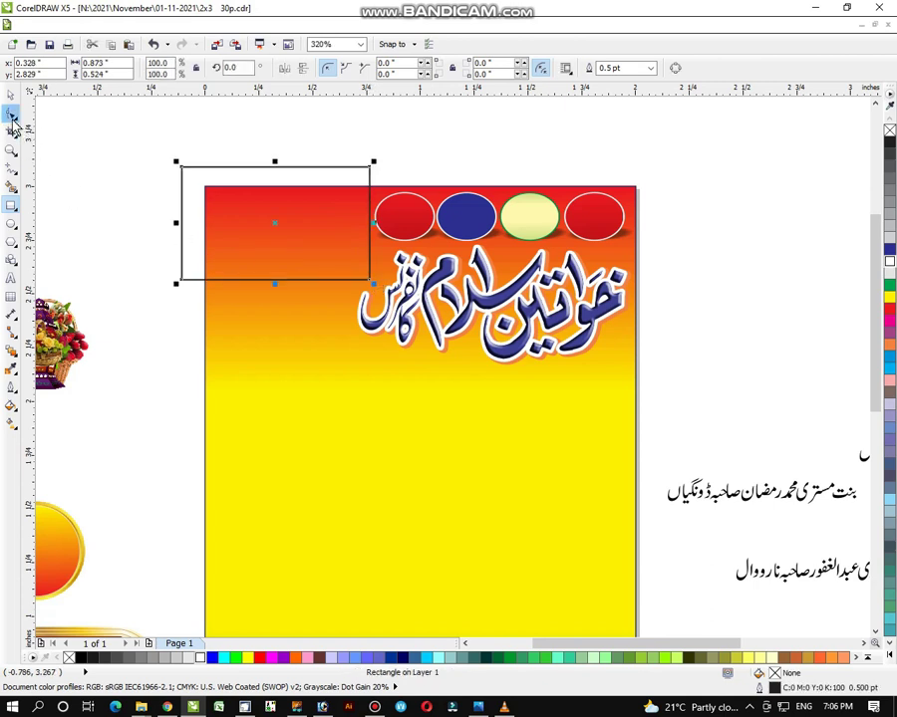
{"action": "left_click", "coordinate": [11, 113]}
{"action": "left_click_drag", "start_coordinate": [182, 172], "coordinate": [189, 192]}
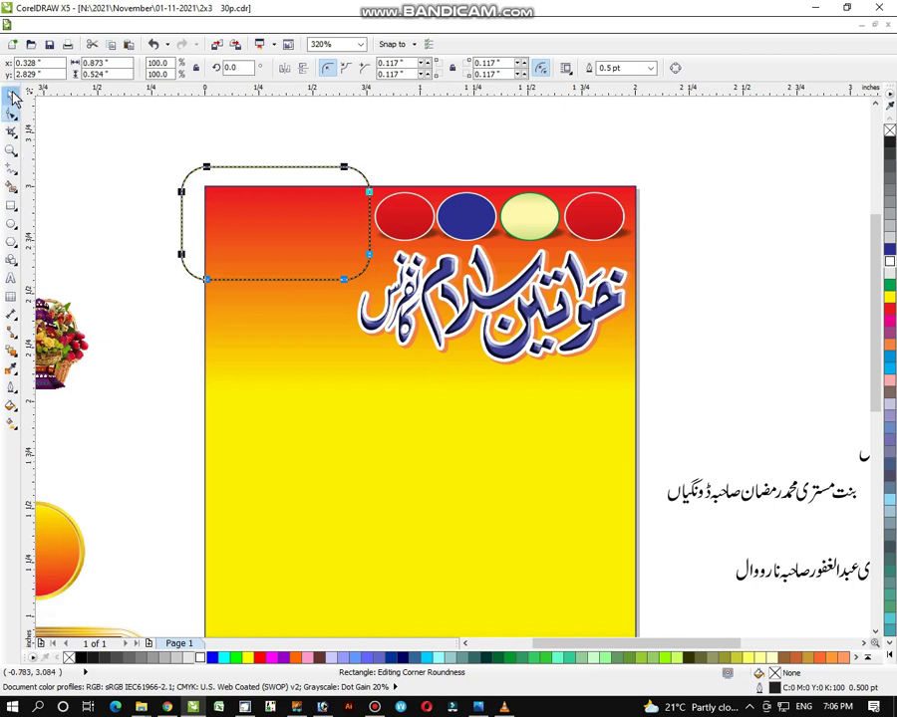
{"action": "left_click", "coordinate": [11, 94]}
{"action": "left_click", "coordinate": [890, 287]}
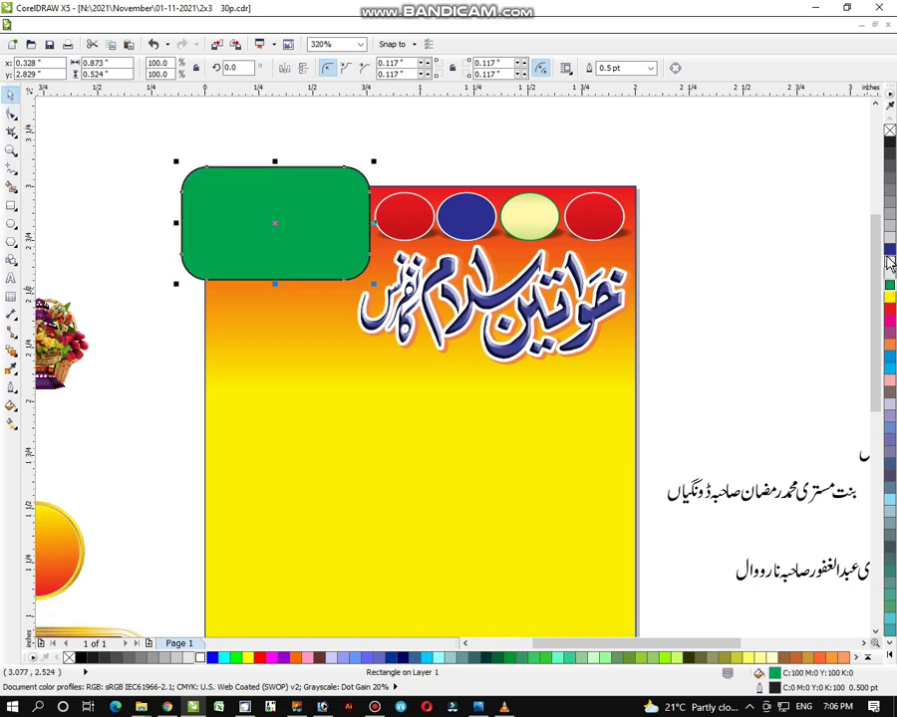
{"action": "left_click", "coordinate": [773, 261]}
- Give the green box a 2 pt pale-yellow outline with rounded corners, behind the fill
{"action": "left_click", "coordinate": [330, 269]}
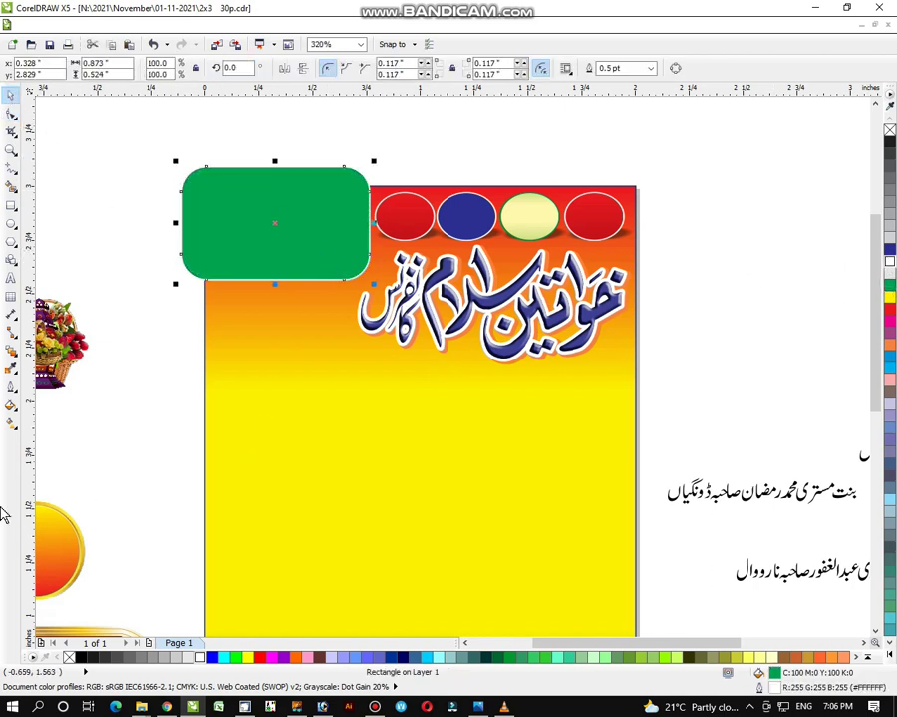
{"action": "left_click", "coordinate": [10, 387]}
{"action": "left_click", "coordinate": [44, 384]}
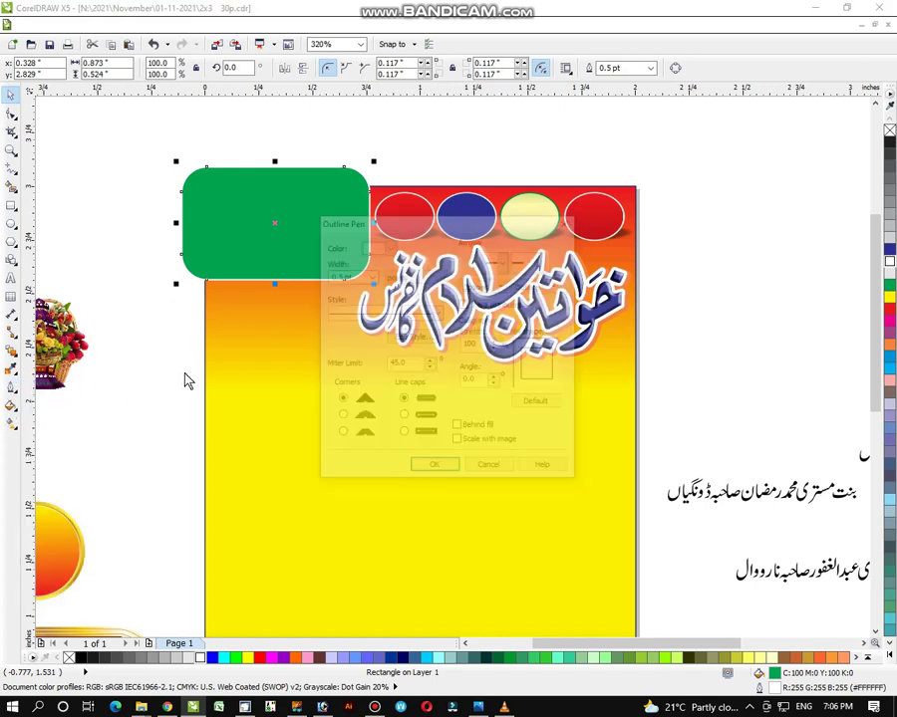
{"action": "left_click", "coordinate": [369, 276]}
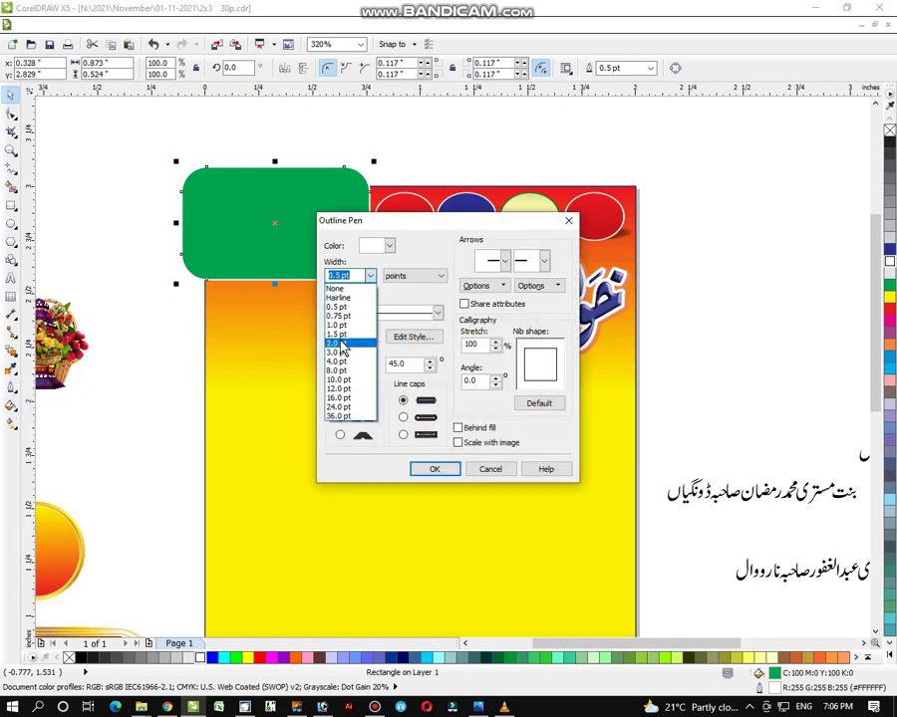
{"action": "left_click", "coordinate": [344, 343]}
{"action": "left_click", "coordinate": [341, 419]}
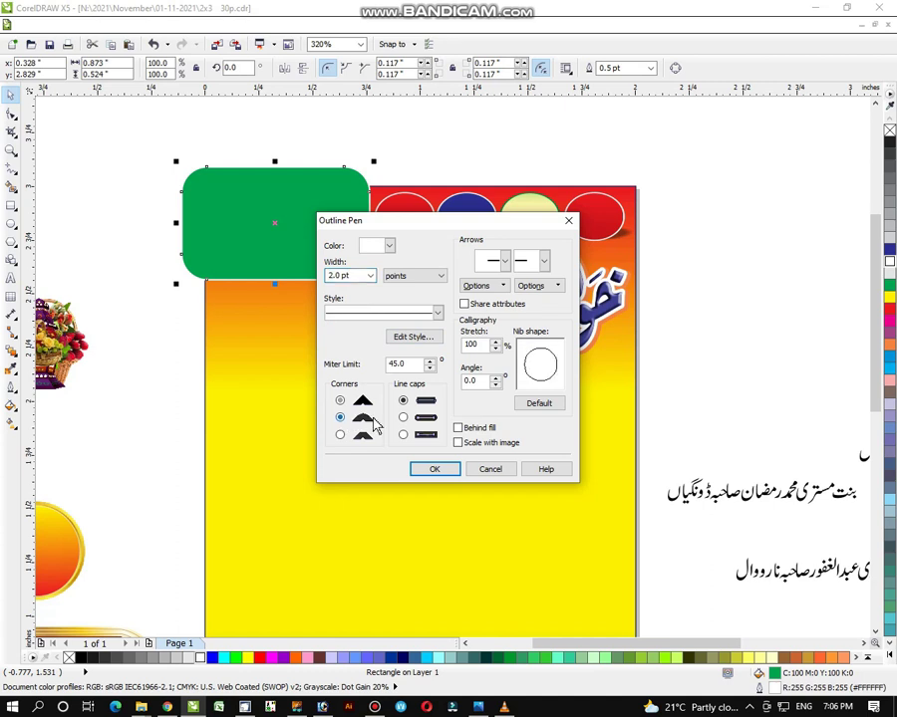
{"action": "left_click", "coordinate": [458, 443]}
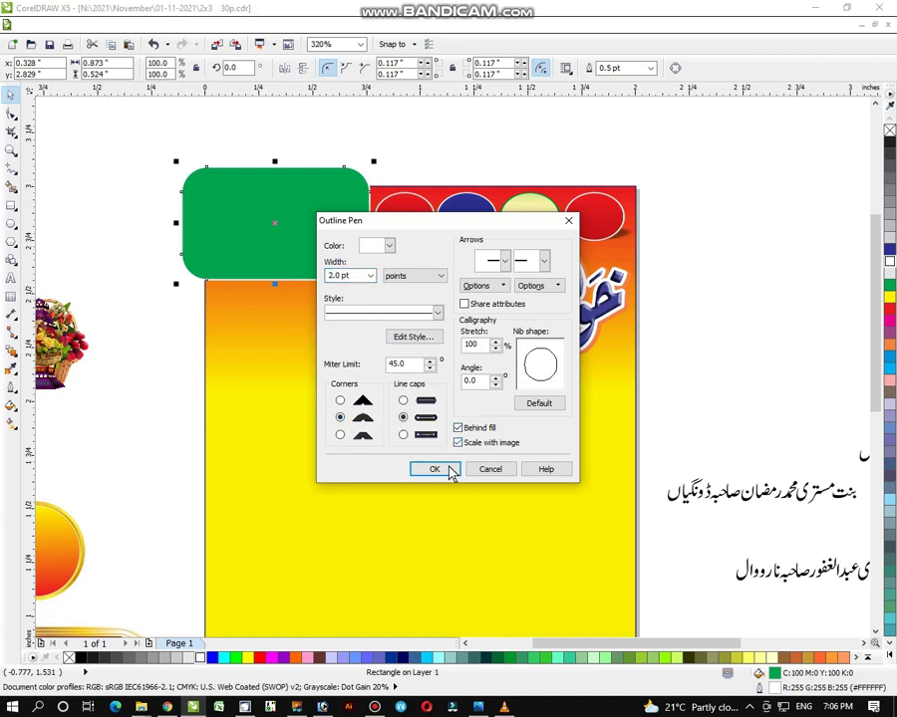
{"action": "left_click", "coordinate": [449, 471]}
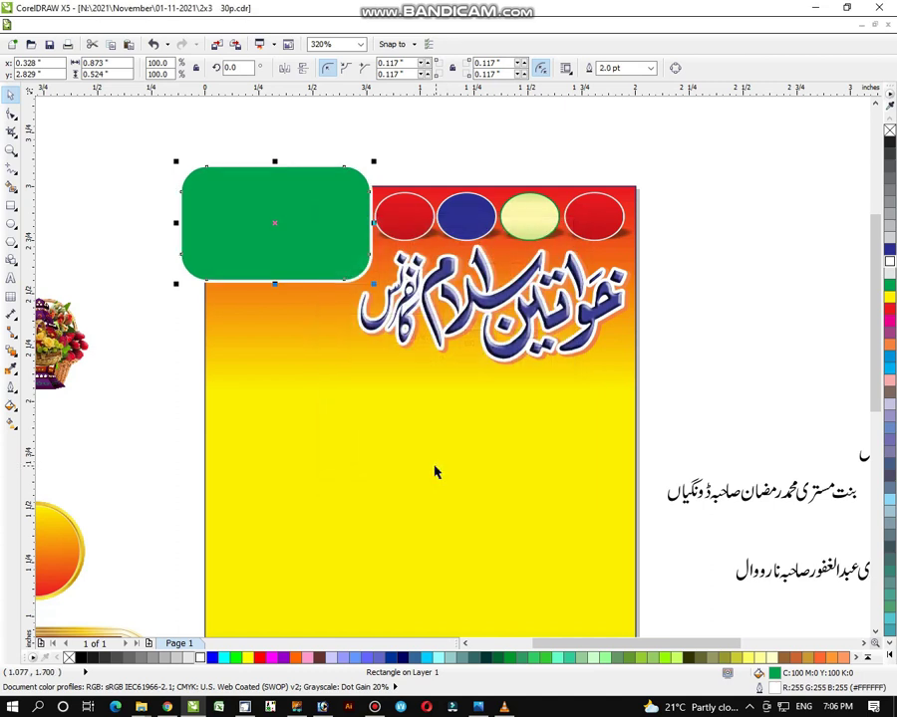
{"action": "left_click", "coordinate": [877, 658]}
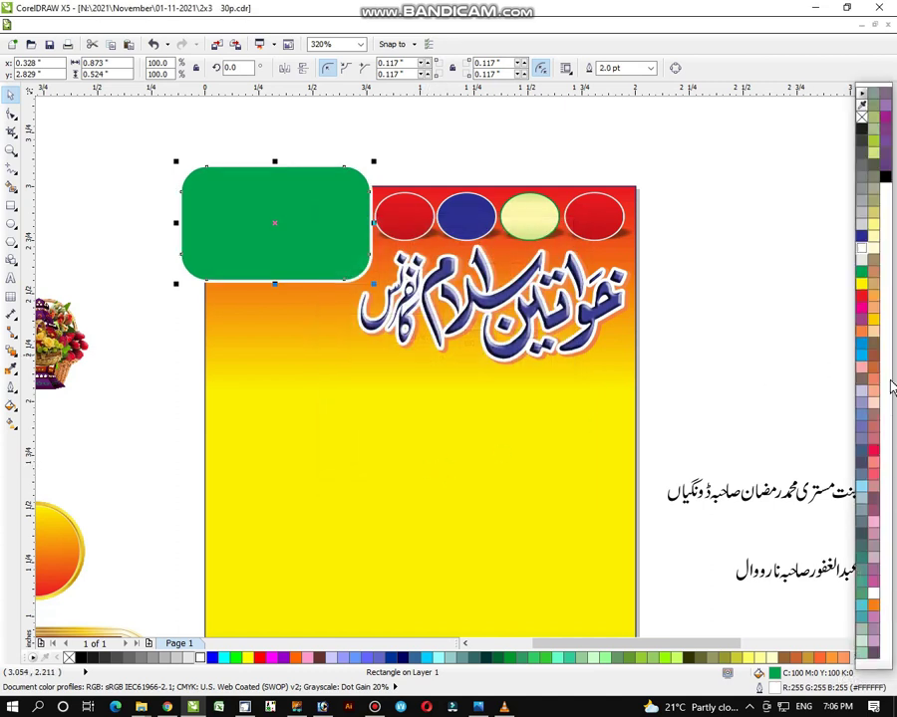
{"action": "right_click", "coordinate": [880, 233]}
{"action": "left_click", "coordinate": [780, 270]}
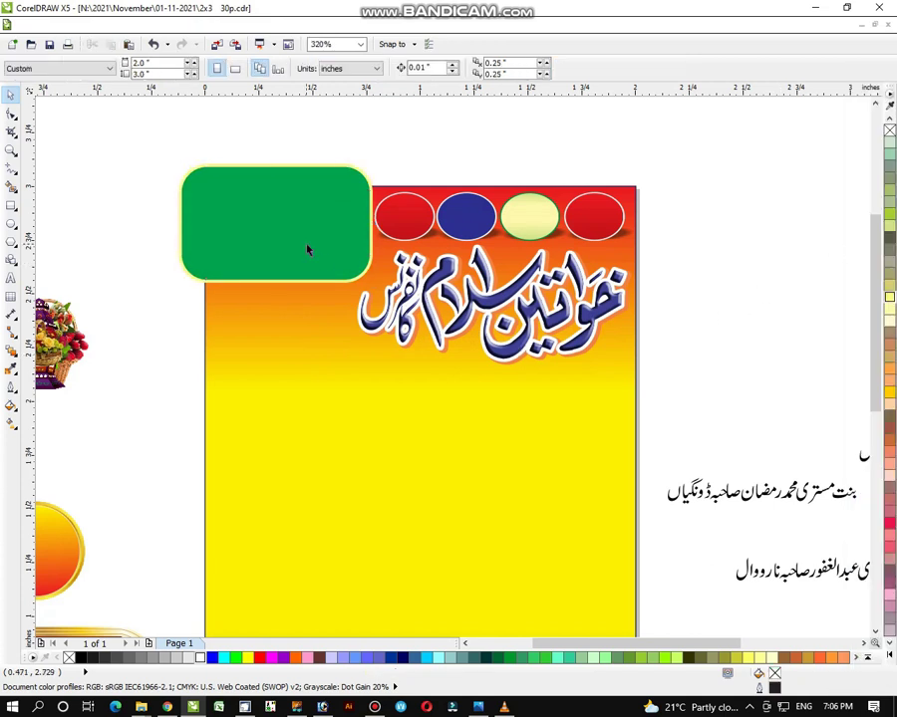
- PowerClip the green box inside the poster background
{"action": "left_click", "coordinate": [261, 178]}
{"action": "left_click", "coordinate": [205, 25]}
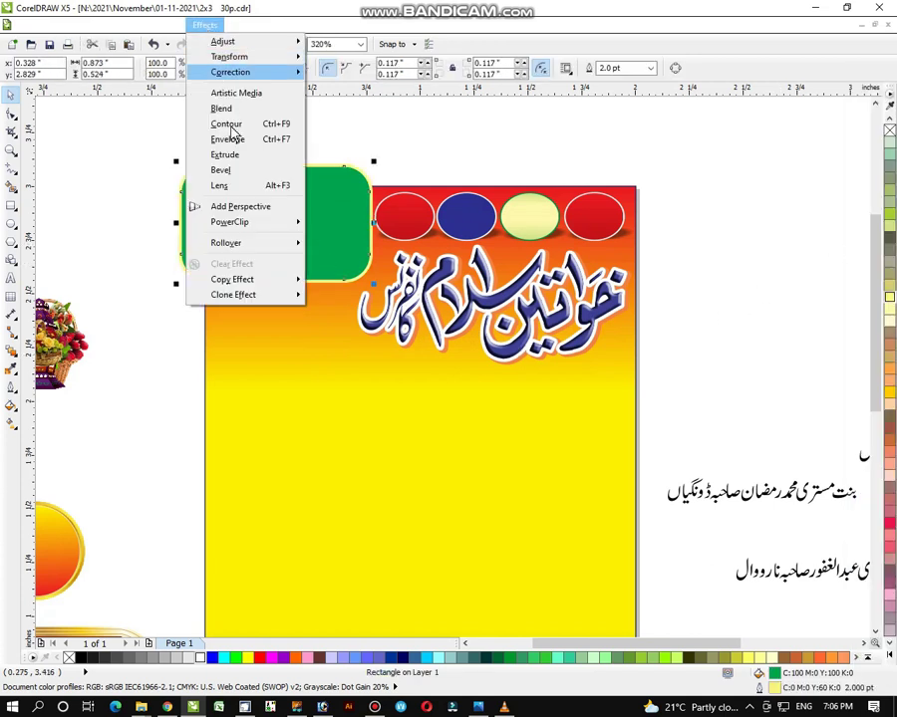
{"action": "left_click", "coordinate": [325, 223]}
{"action": "left_click", "coordinate": [333, 424]}
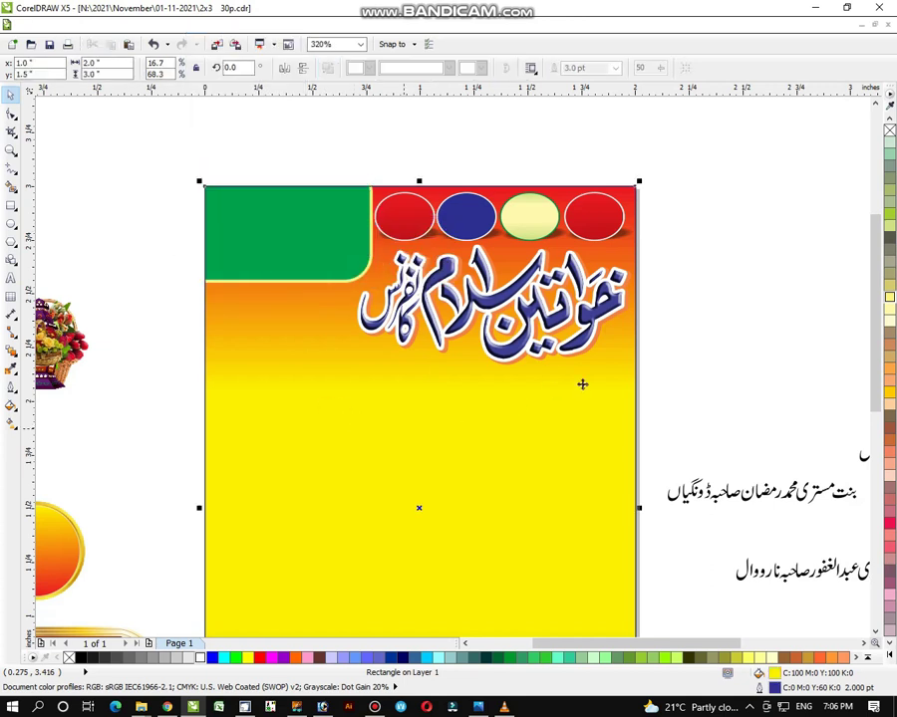
{"action": "key", "text": "Escape"}
{"action": "left_click", "coordinate": [348, 259]}
{"action": "left_click", "coordinate": [11, 149]}
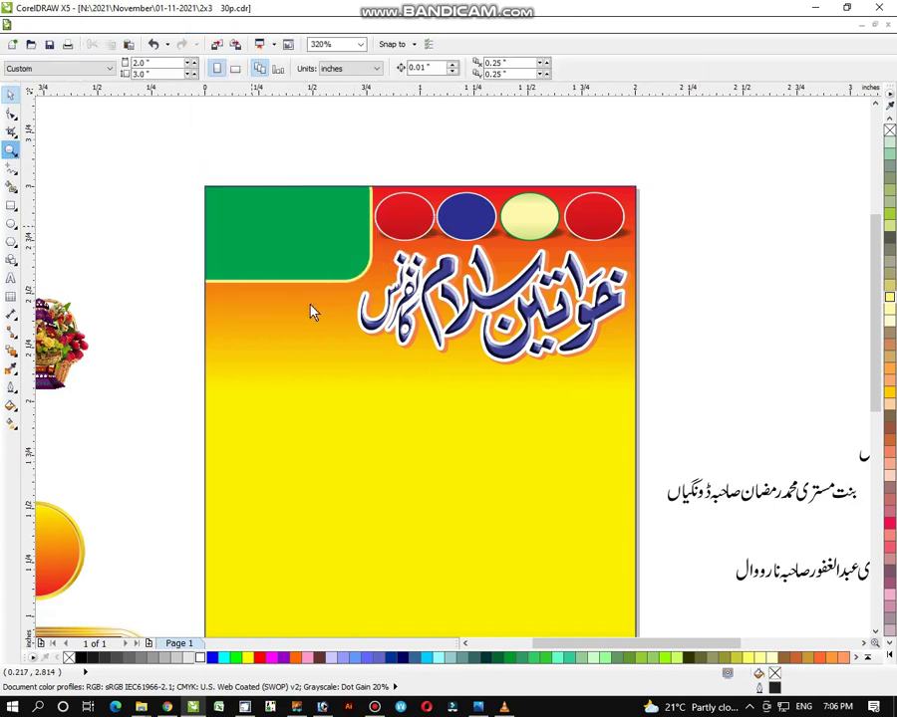
{"action": "right_click", "coordinate": [390, 383]}
- Draw a thin black bar across the poster just below the title
{"action": "scroll", "coordinate": [363, 291], "scroll_direction": "down", "scroll_amount": 2}
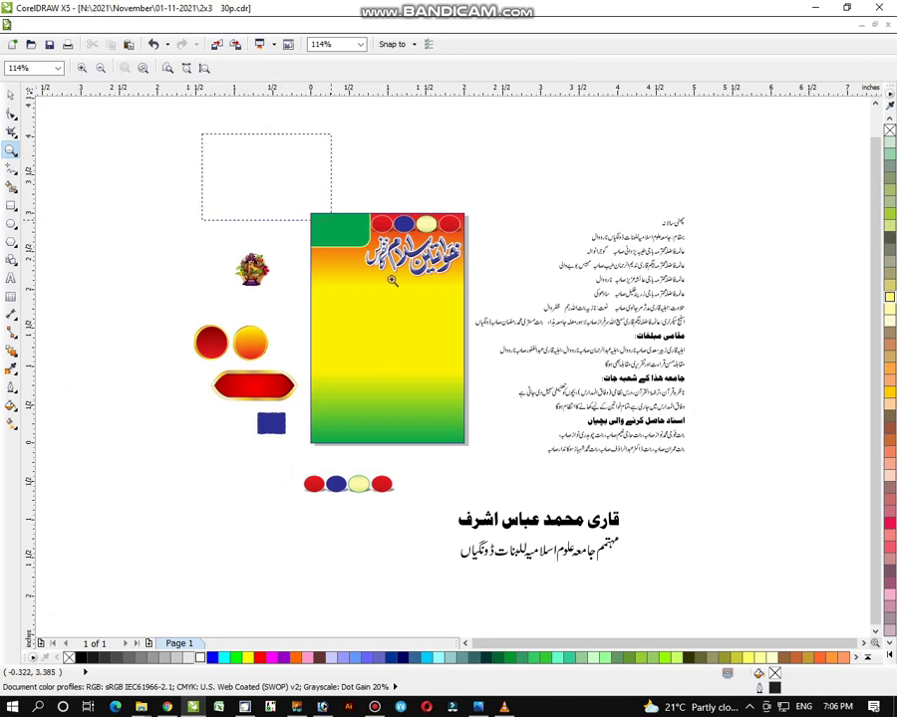
{"action": "scroll", "coordinate": [260, 187], "scroll_direction": "up", "scroll_amount": 2}
{"action": "left_click_drag", "start_coordinate": [260, 187], "coordinate": [654, 592]}
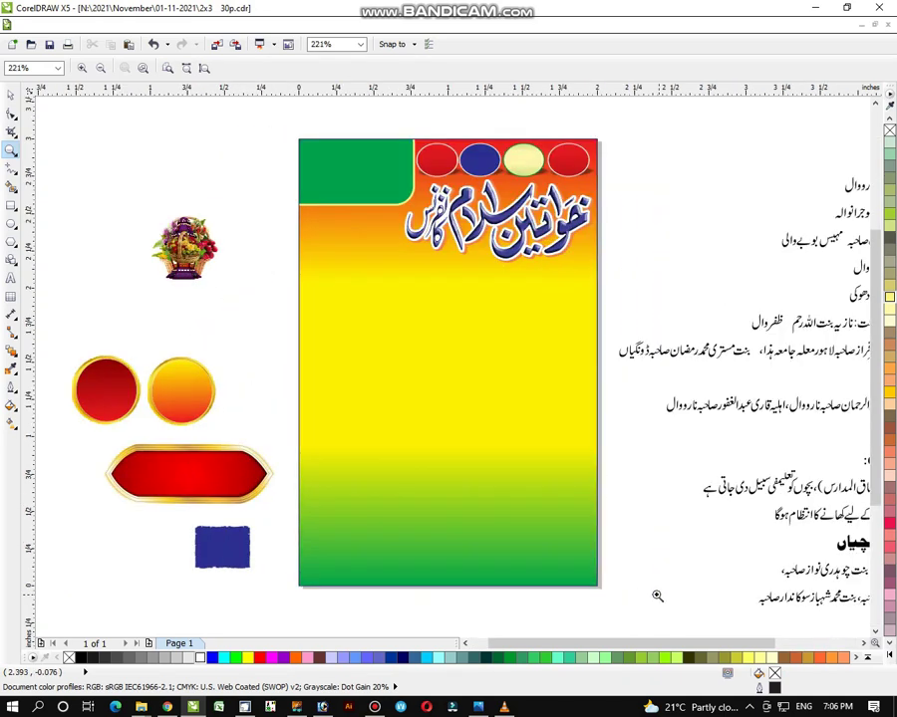
{"action": "left_click", "coordinate": [11, 204]}
{"action": "mouse_move", "coordinate": [275, 263]}
{"action": "left_mouse_down"}
{"action": "mouse_move", "coordinate": [501, 304]}
{"action": "mouse_move", "coordinate": [629, 298]}
{"action": "left_mouse_up"}
{"action": "key", "text": "space"}
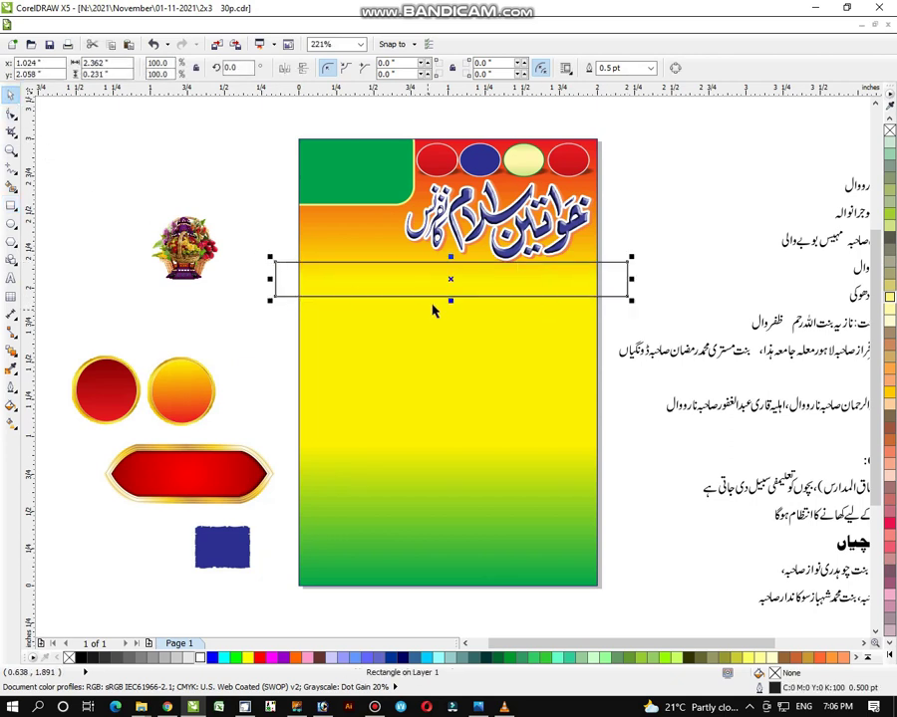
{"action": "left_click_drag", "start_coordinate": [450, 281], "coordinate": [449, 286]}
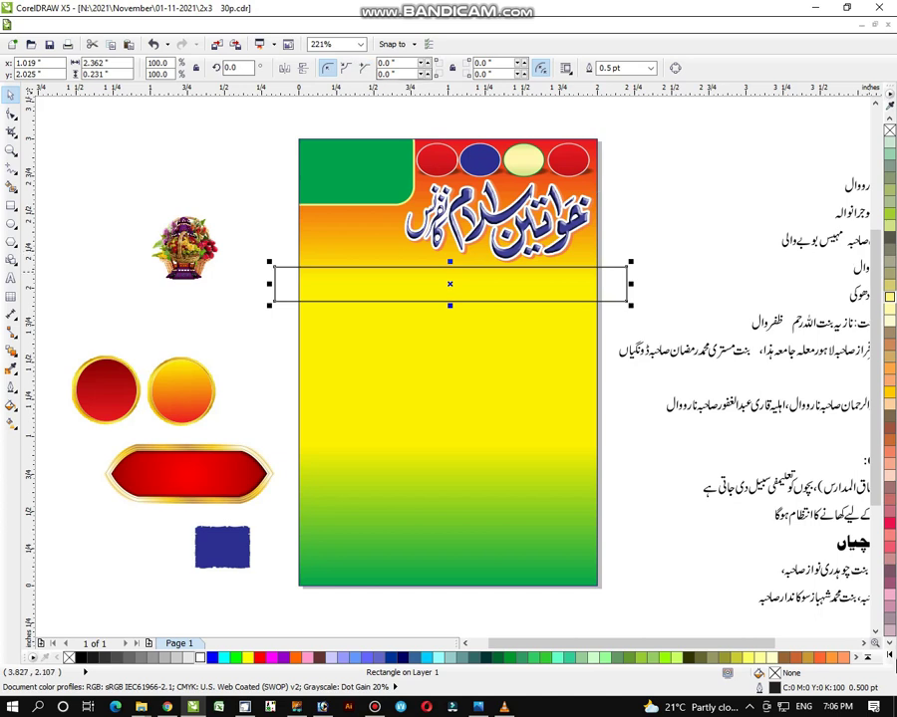
{"action": "left_click", "coordinate": [881, 656]}
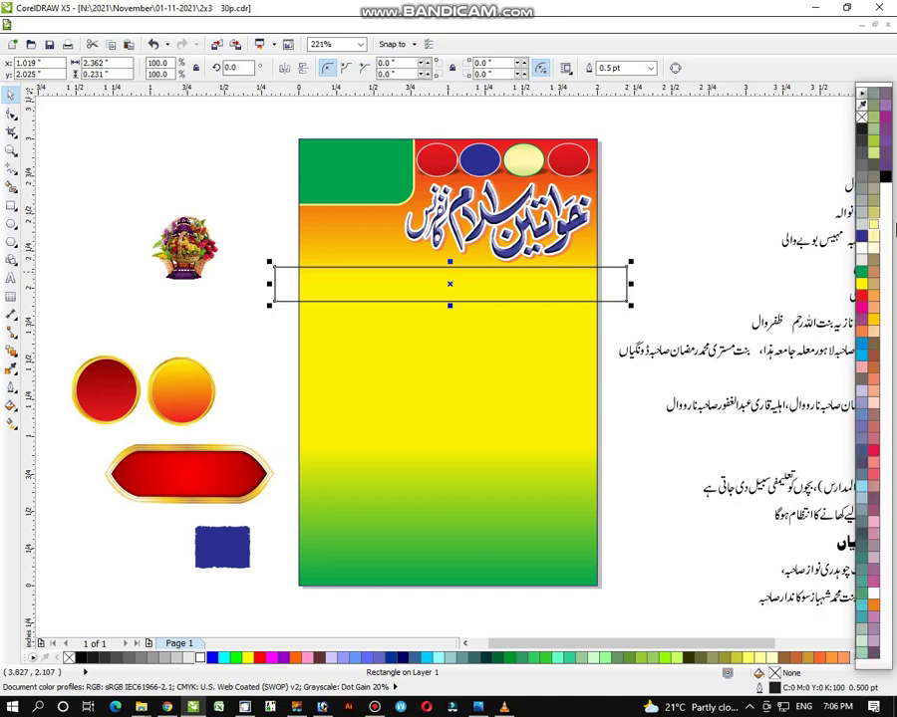
{"action": "left_click", "coordinate": [887, 177]}
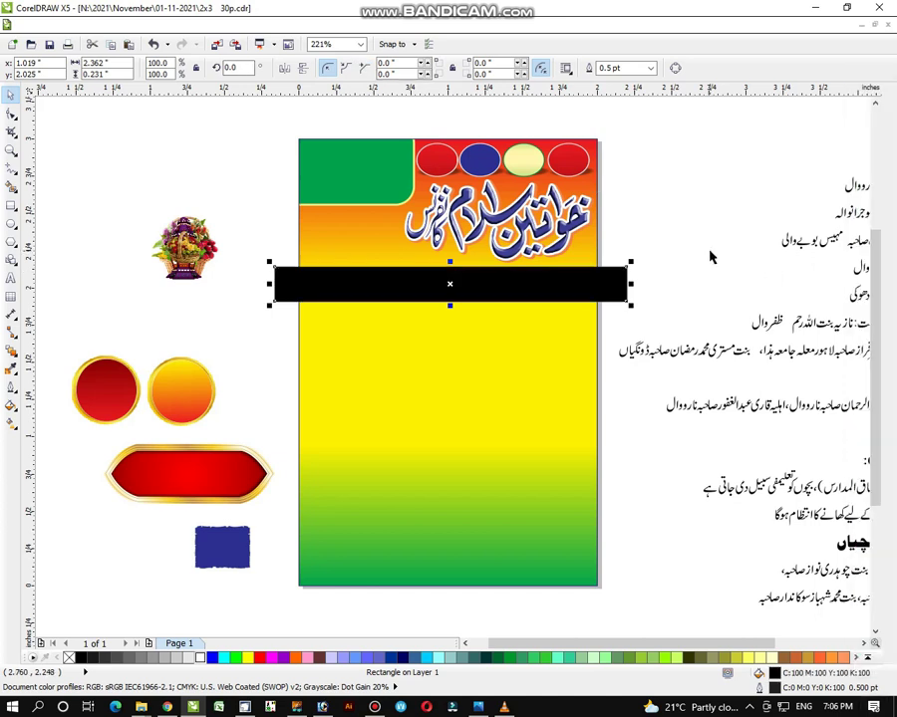
{"action": "key", "text": "Escape"}
- Centre the black bar on the background and PowerClip it inside
{"action": "left_click", "coordinate": [518, 361]}
{"action": "left_click", "coordinate": [517, 370], "text": "shift"}
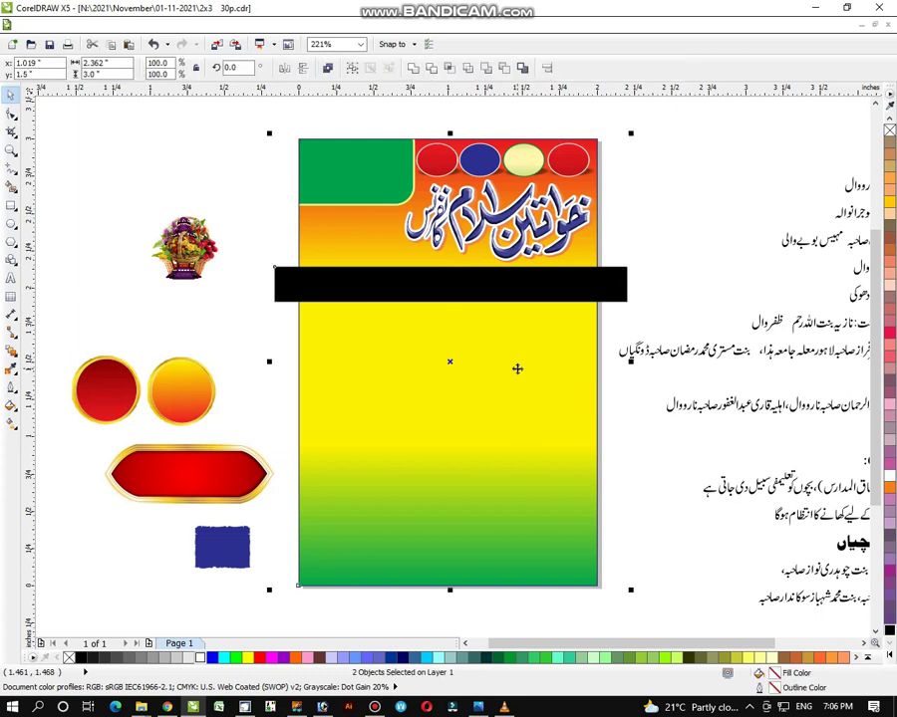
{"action": "key", "text": "c"}
{"action": "left_click", "coordinate": [552, 291]}
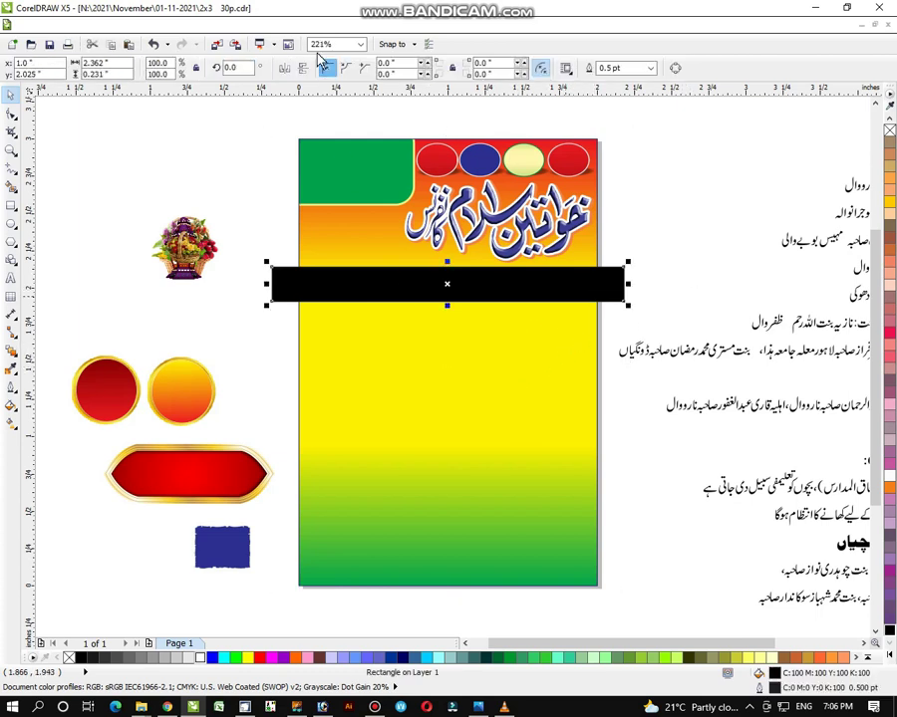
{"action": "left_click", "coordinate": [205, 26]}
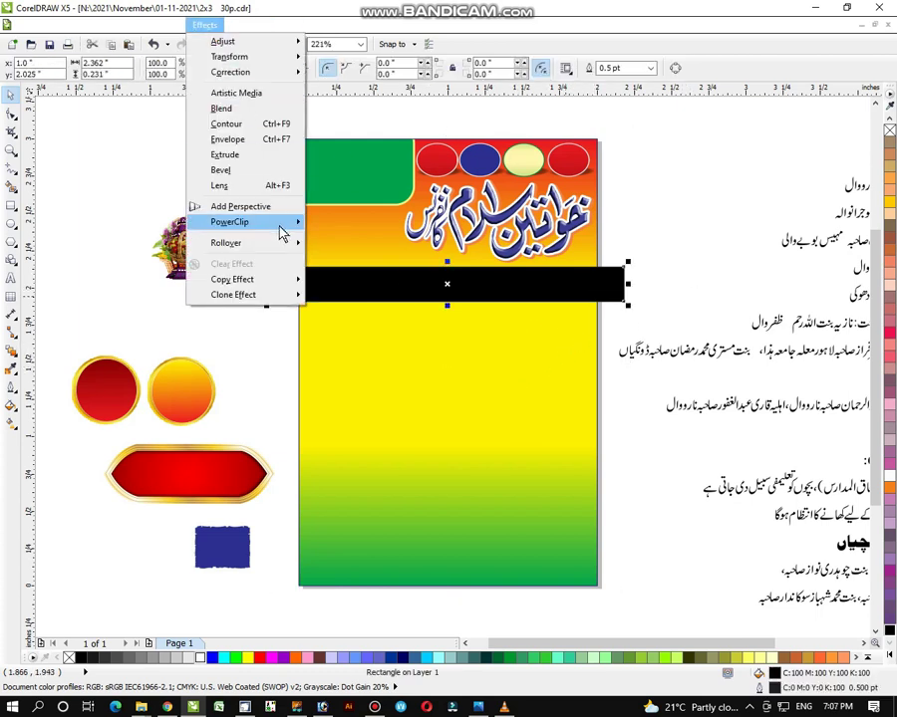
{"action": "mouse_move", "coordinate": [284, 221]}
{"action": "left_click", "coordinate": [339, 221]}
{"action": "left_click", "coordinate": [377, 371]}
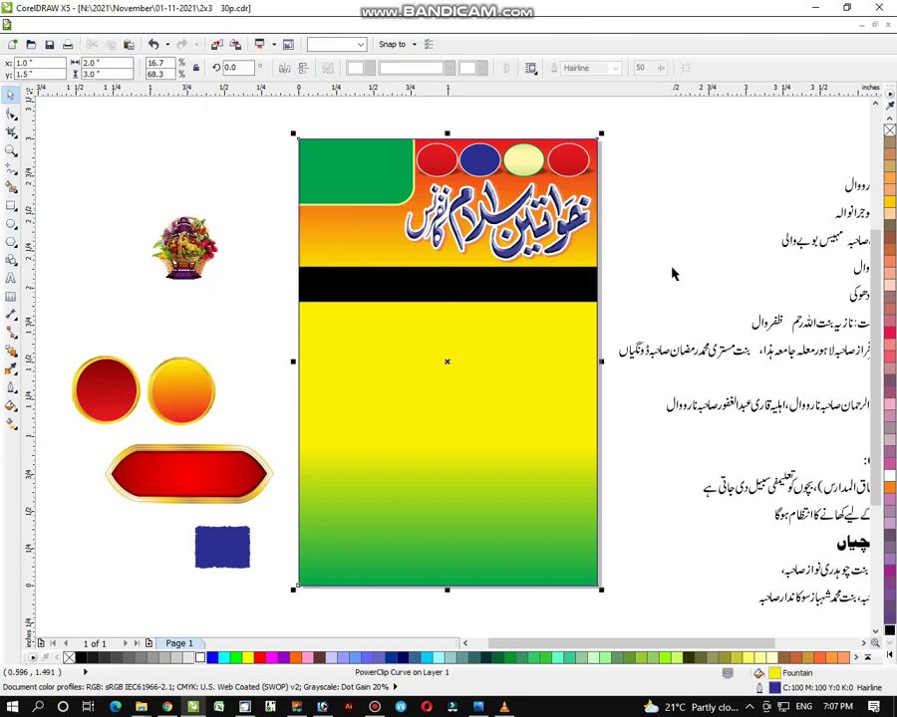
{"action": "key", "text": "Escape"}
{"action": "left_click", "coordinate": [11, 149]}
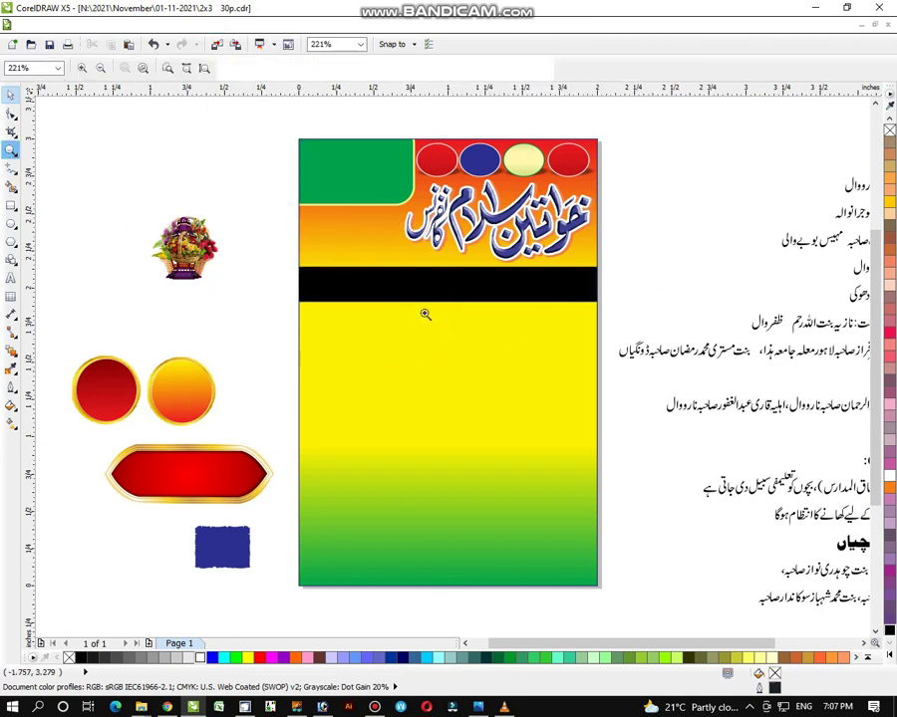
{"action": "scroll", "coordinate": [344, 330], "scroll_direction": "down", "scroll_amount": 1}
- Zoom in on the title and black band, then select the clipped poster background
{"action": "scroll", "coordinate": [286, 220], "scroll_direction": "down", "scroll_amount": 2}
{"action": "left_click_drag", "start_coordinate": [290, 193], "coordinate": [718, 482]}
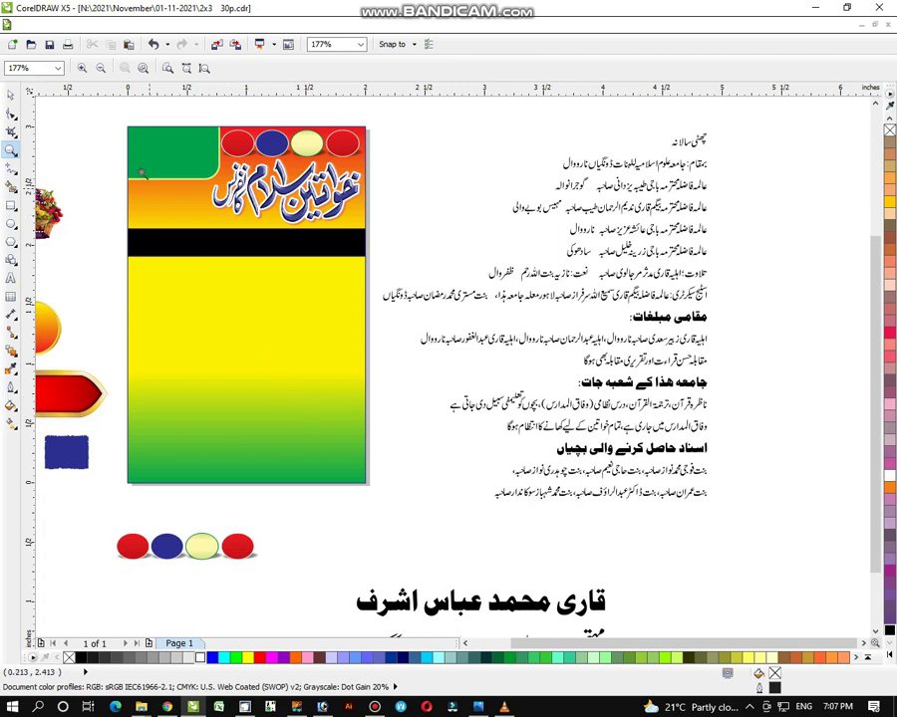
{"action": "left_click_drag", "start_coordinate": [92, 113], "coordinate": [443, 394]}
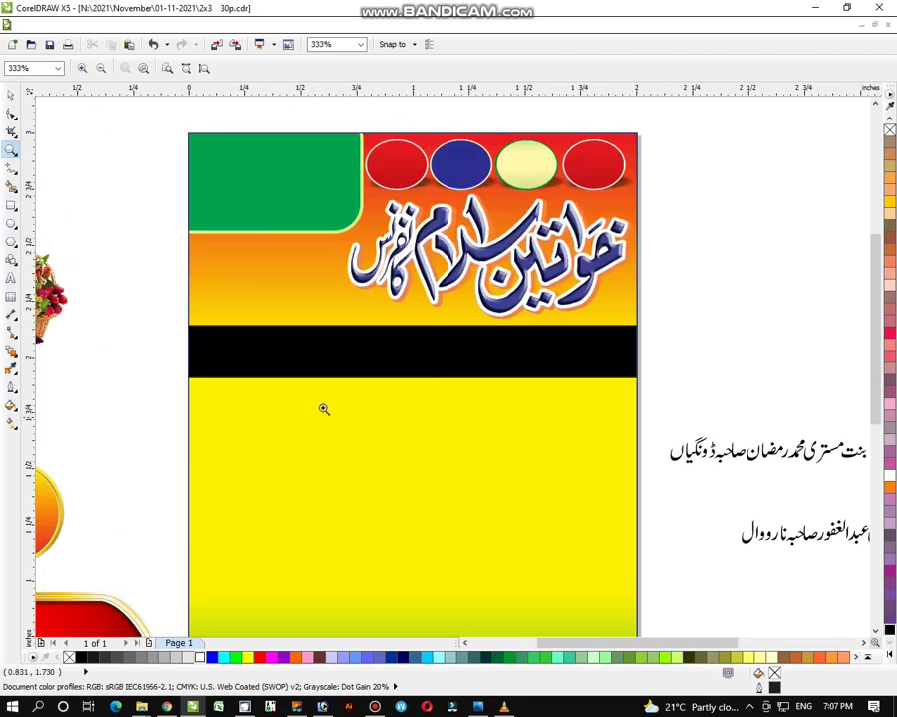
{"action": "right_click", "coordinate": [214, 229]}
{"action": "left_click_drag", "start_coordinate": [179, 167], "coordinate": [428, 418]}
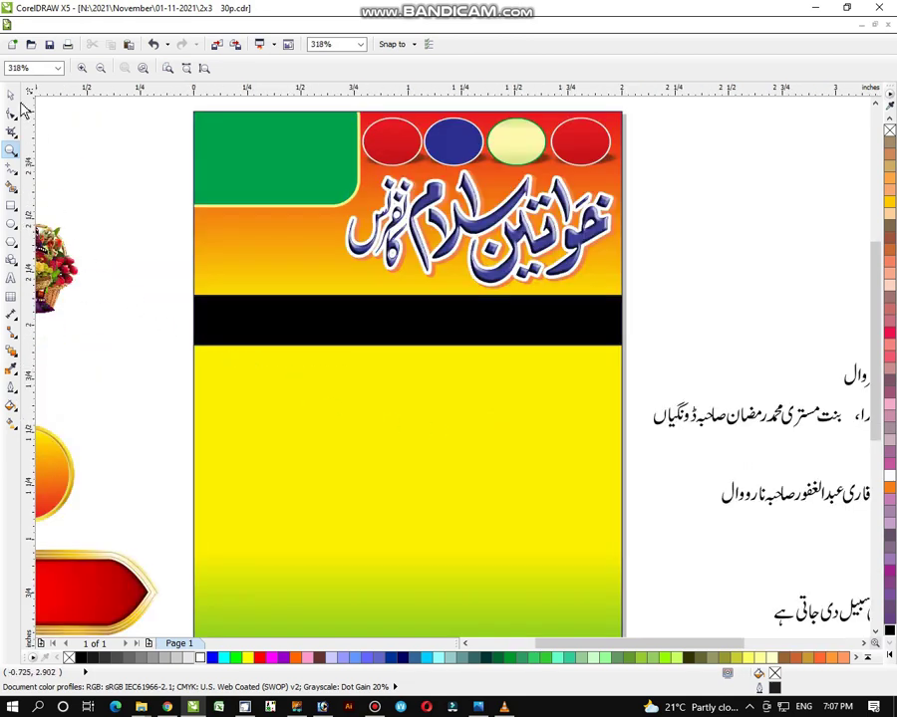
{"action": "left_click", "coordinate": [10, 94]}
{"action": "left_click", "coordinate": [600, 327]}
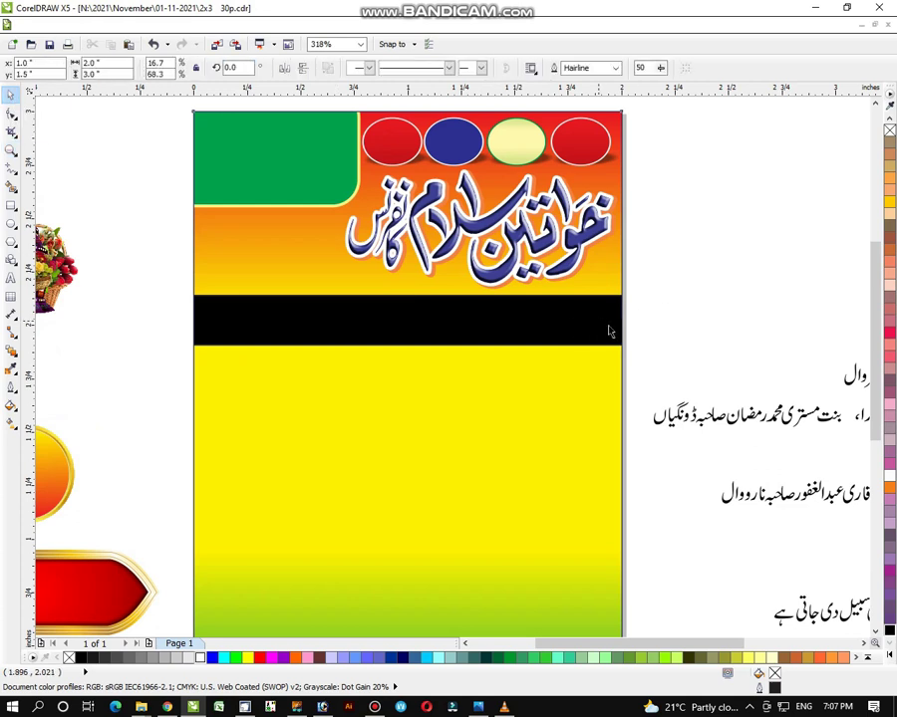
- Extract the PowerClip contents and delete the black bar
{"action": "right_click", "coordinate": [602, 328]}
{"action": "left_click", "coordinate": [637, 326]}
{"action": "left_click", "coordinate": [648, 324]}
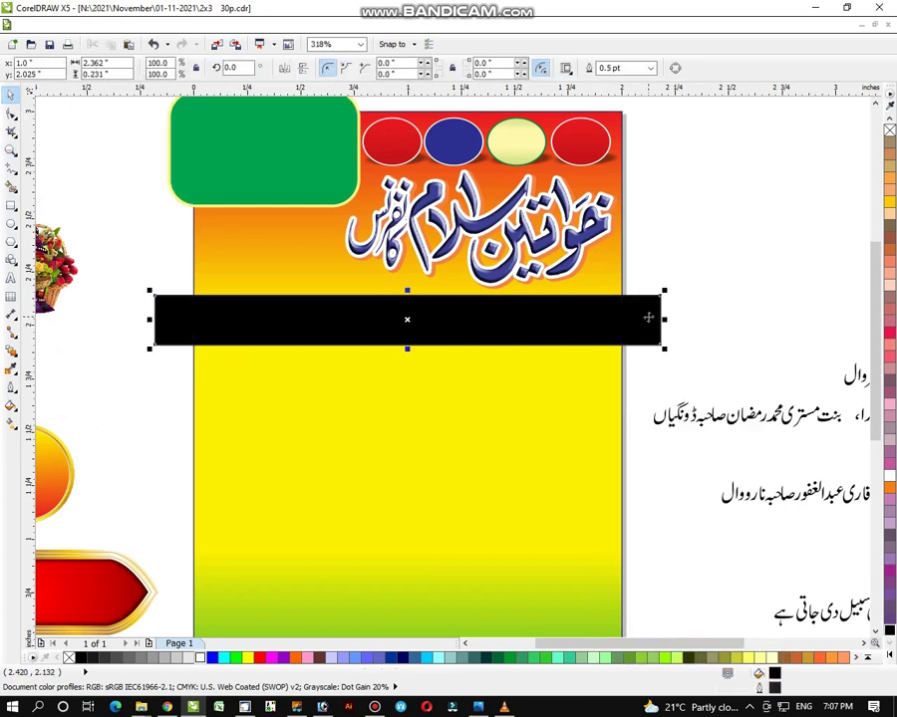
{"action": "key", "text": "Delete"}
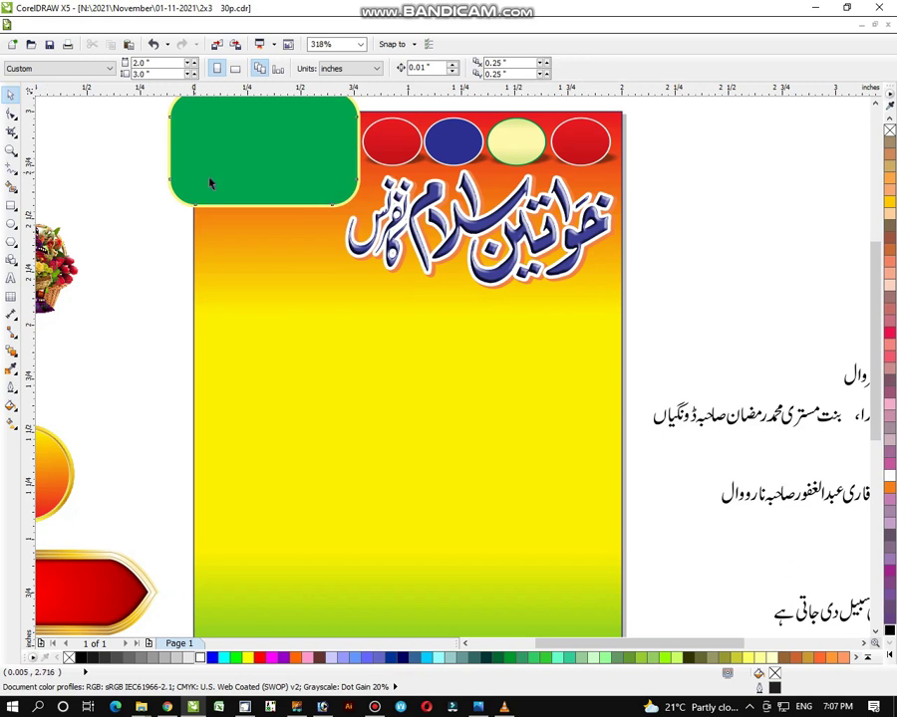
- PowerClip the green box back into the poster and view the whole page
{"action": "left_click", "coordinate": [211, 183]}
{"action": "left_click", "coordinate": [205, 25]}
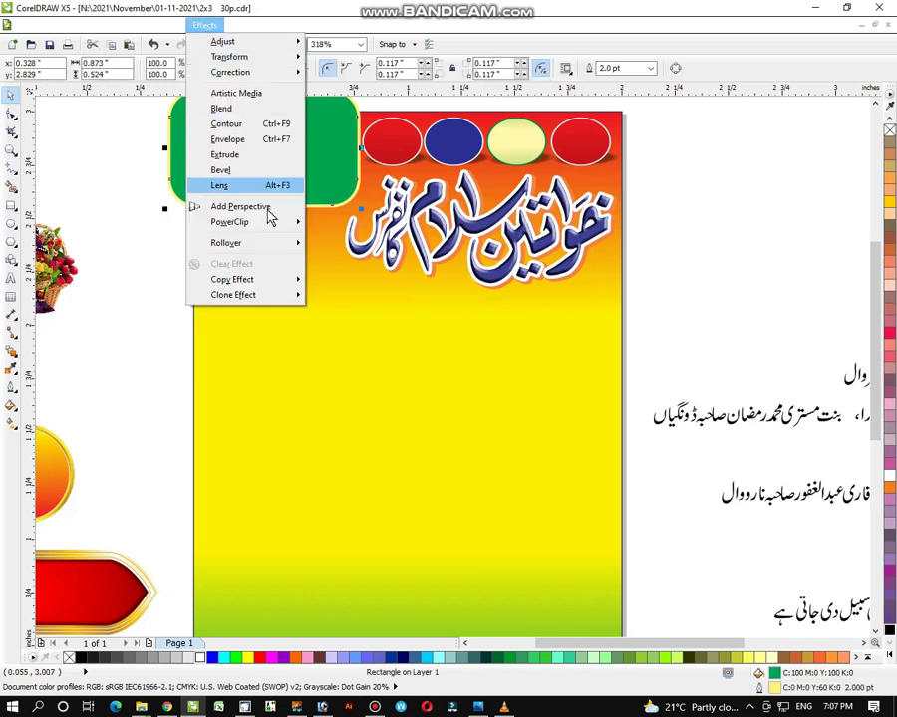
{"action": "mouse_move", "coordinate": [294, 223]}
{"action": "left_click", "coordinate": [339, 227]}
{"action": "left_click", "coordinate": [324, 280]}
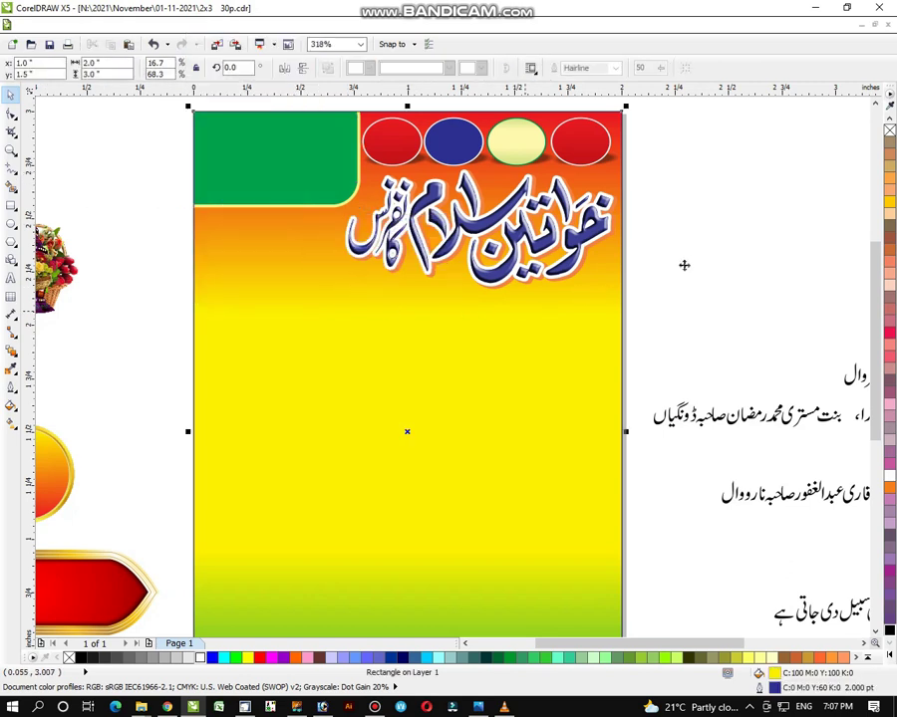
{"action": "left_click", "coordinate": [11, 149]}
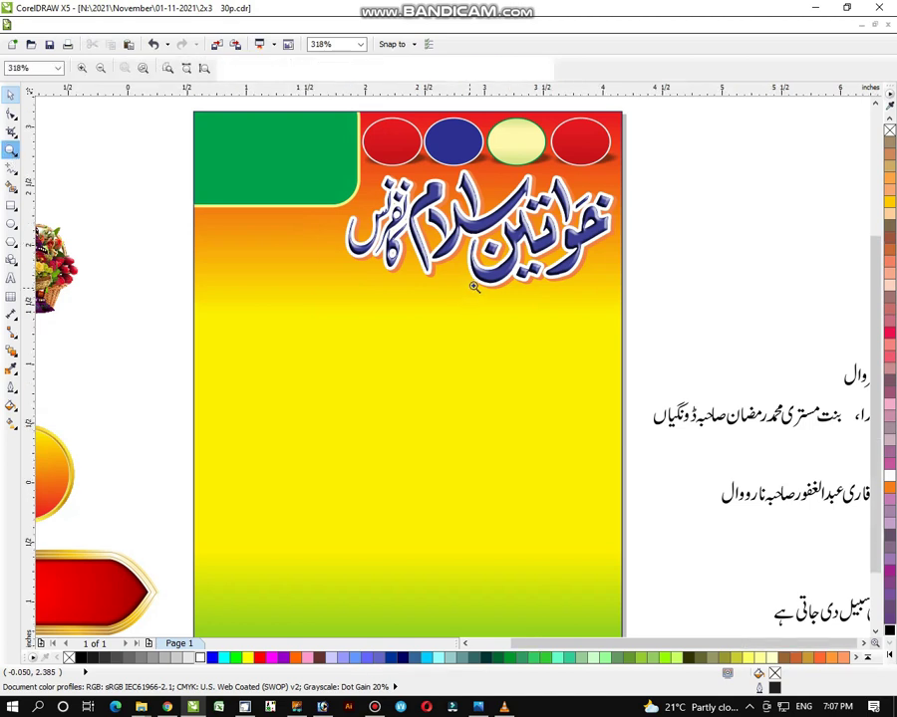
{"action": "scroll", "coordinate": [475, 287], "scroll_direction": "down", "scroll_amount": 2}
{"action": "left_click_drag", "start_coordinate": [349, 284], "coordinate": [758, 554]}
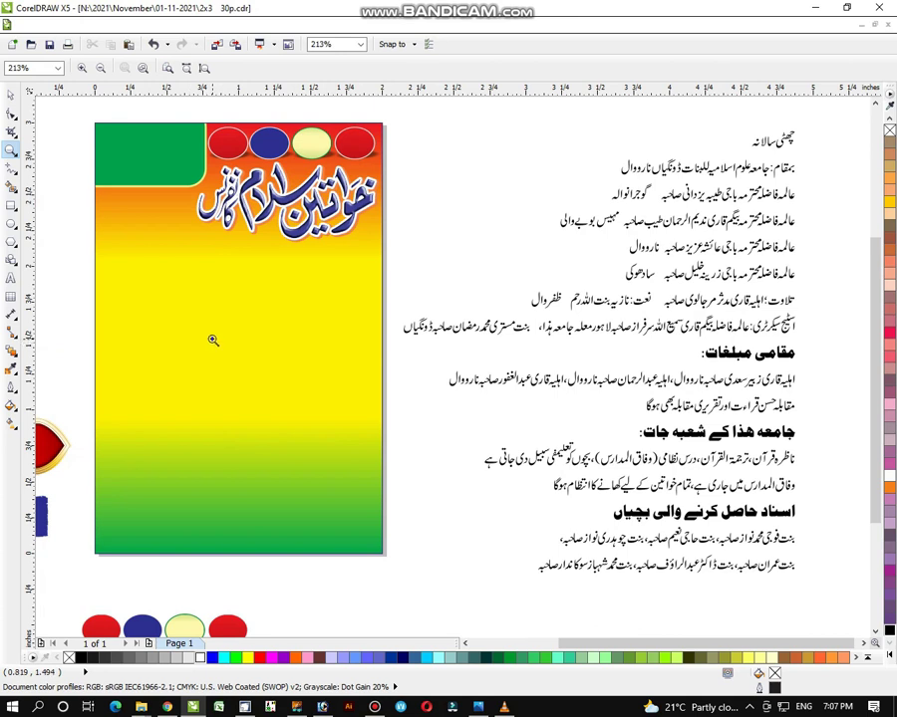
{"action": "key", "text": "F3"}
{"action": "key", "text": "F3"}
- Move the red banner onto the page and repeat it into stacked copies below
{"action": "left_click_drag", "start_coordinate": [199, 203], "coordinate": [581, 510]}
{"action": "left_click", "coordinate": [10, 93]}
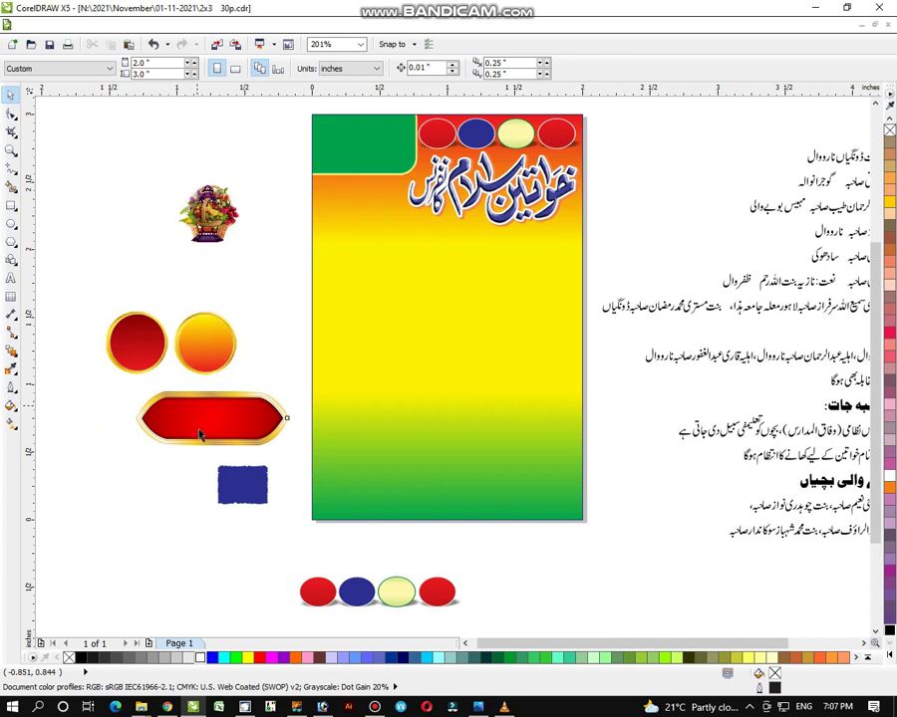
{"action": "left_click_drag", "start_coordinate": [199, 435], "coordinate": [498, 335]}
{"action": "key", "text": "ctrl+r"}
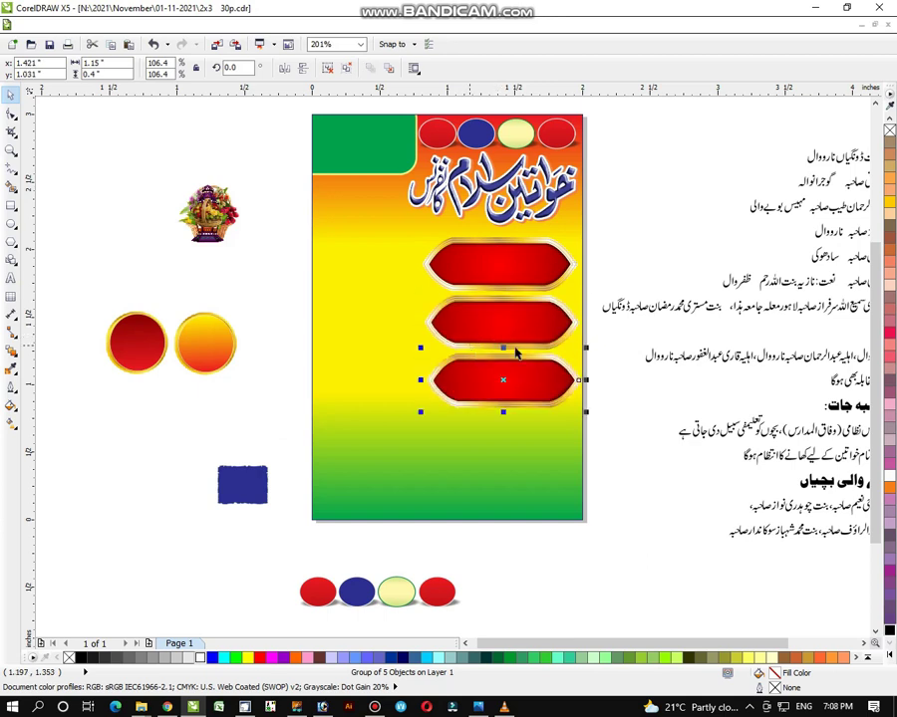
{"action": "key", "text": "Escape"}
- Select all three red banners and stretch them slightly taller
{"action": "left_click", "coordinate": [534, 350]}
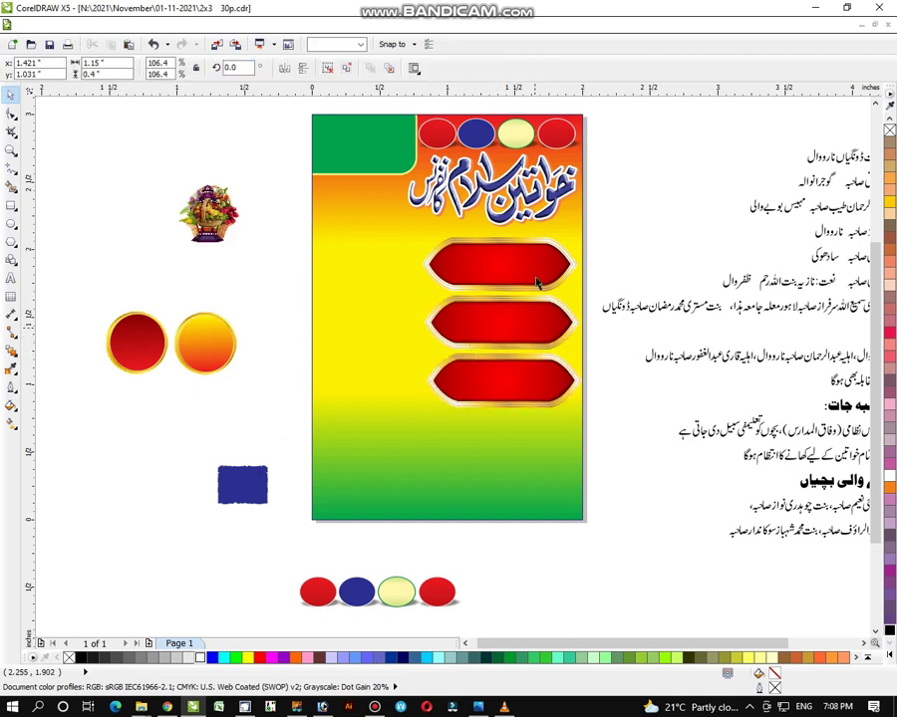
{"action": "left_click", "coordinate": [535, 321], "text": "shift"}
{"action": "left_click", "coordinate": [535, 271], "text": "shift"}
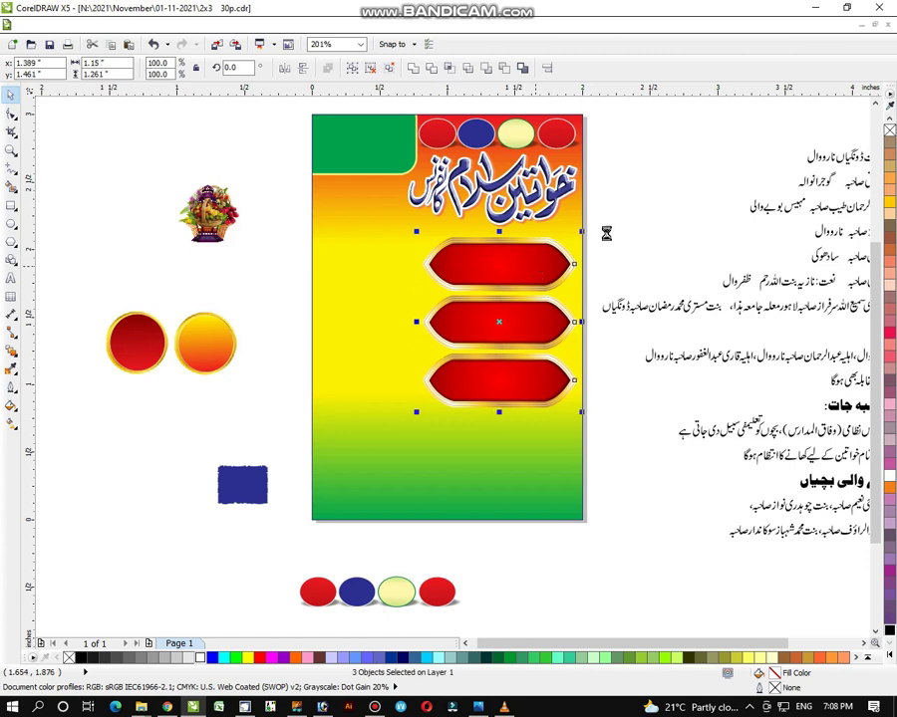
{"action": "left_click_drag", "start_coordinate": [597, 237], "coordinate": [388, 428]}
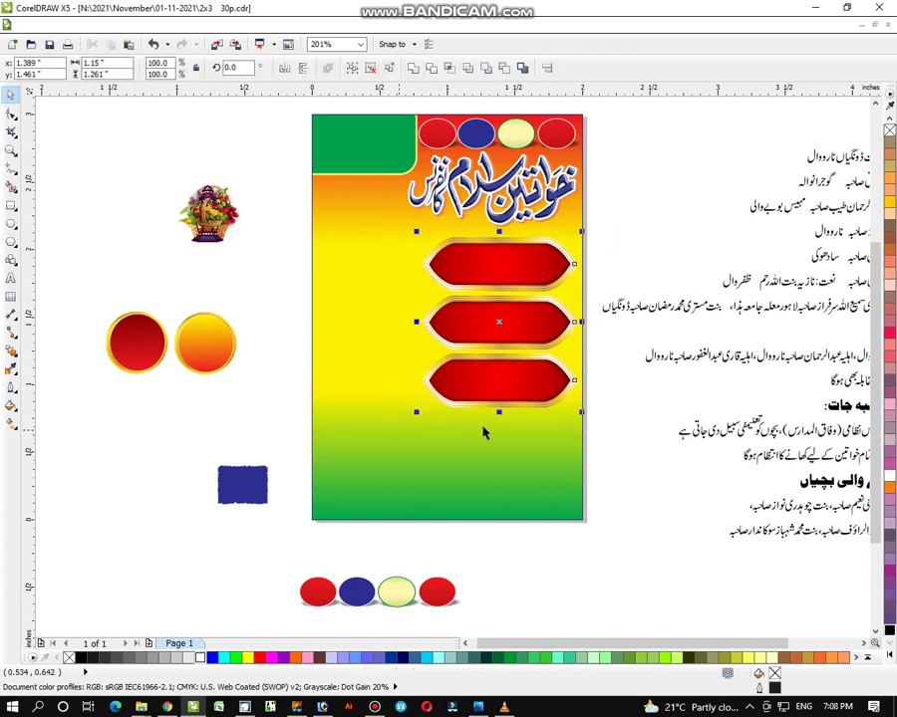
{"action": "left_click_drag", "start_coordinate": [498, 412], "coordinate": [499, 423]}
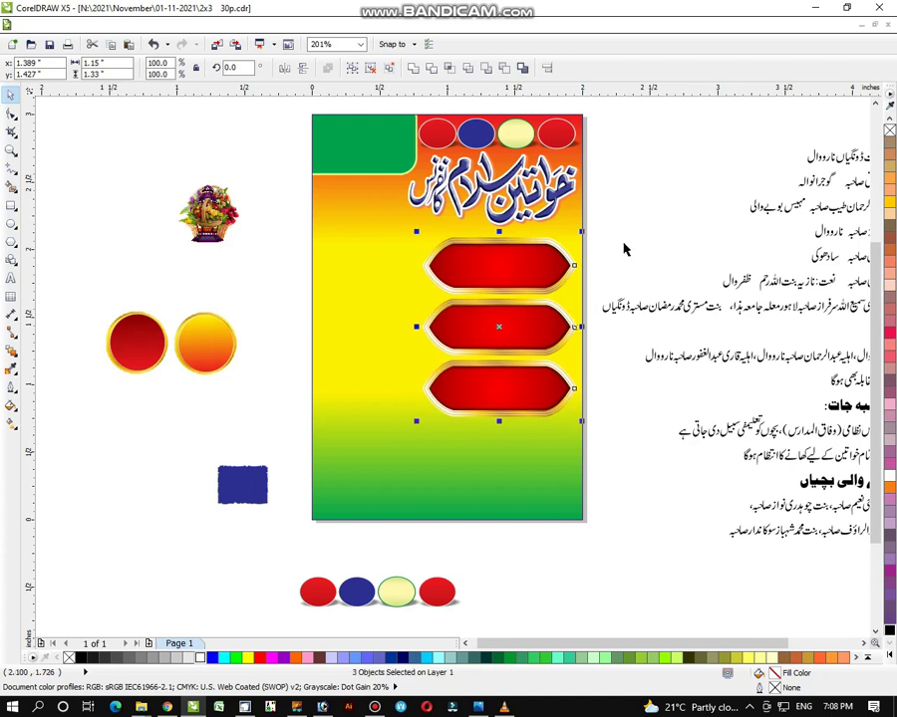
{"action": "left_click", "coordinate": [624, 247]}
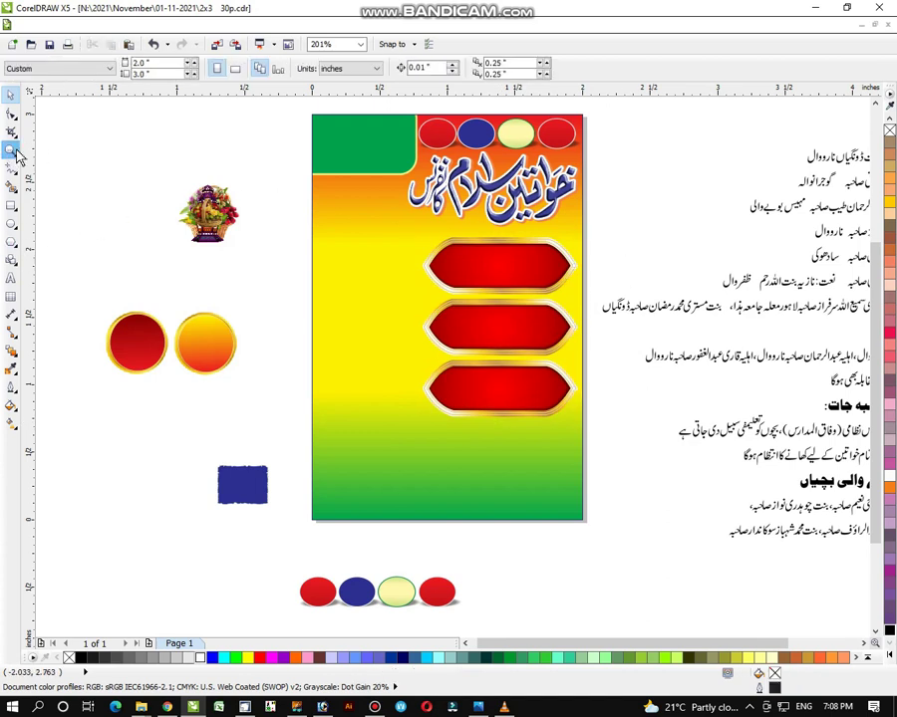
- Zoom out and back in to frame the poster page and its text
{"action": "left_click", "coordinate": [11, 149]}
{"action": "right_click", "coordinate": [399, 256]}
{"action": "left_click_drag", "start_coordinate": [198, 167], "coordinate": [719, 525]}
{"action": "left_click_drag", "start_coordinate": [79, 122], "coordinate": [833, 581]}
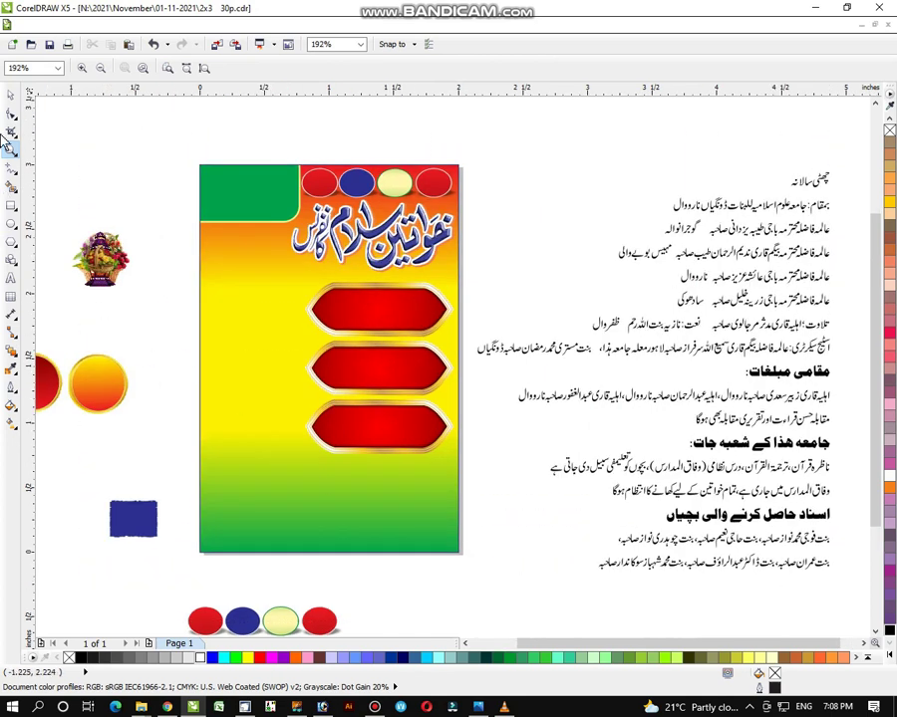
{"action": "left_click", "coordinate": [10, 94]}
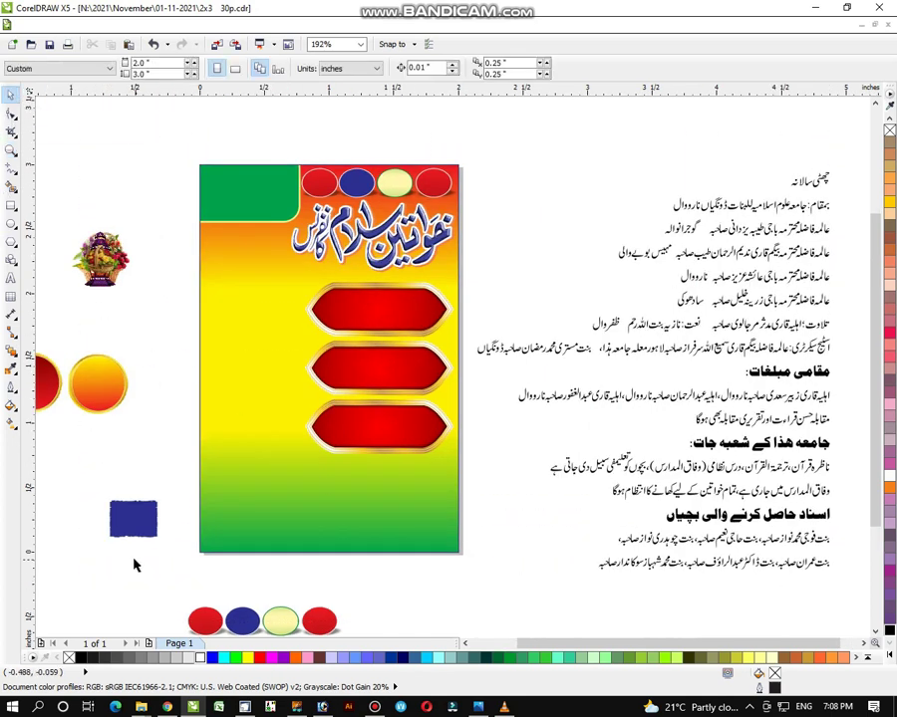
{"action": "left_click", "coordinate": [10, 149]}
{"action": "right_click", "coordinate": [392, 454]}
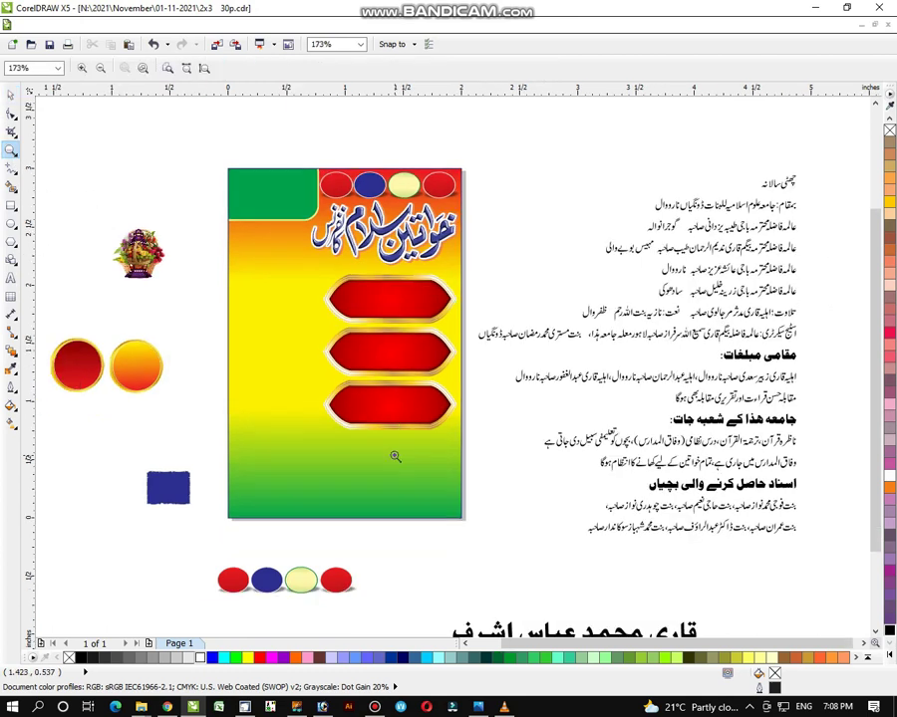
{"action": "right_click", "coordinate": [420, 489]}
{"action": "right_click", "coordinate": [419, 489]}
{"action": "left_click_drag", "start_coordinate": [294, 226], "coordinate": [627, 516]}
{"action": "left_click_drag", "start_coordinate": [220, 157], "coordinate": [819, 592]}
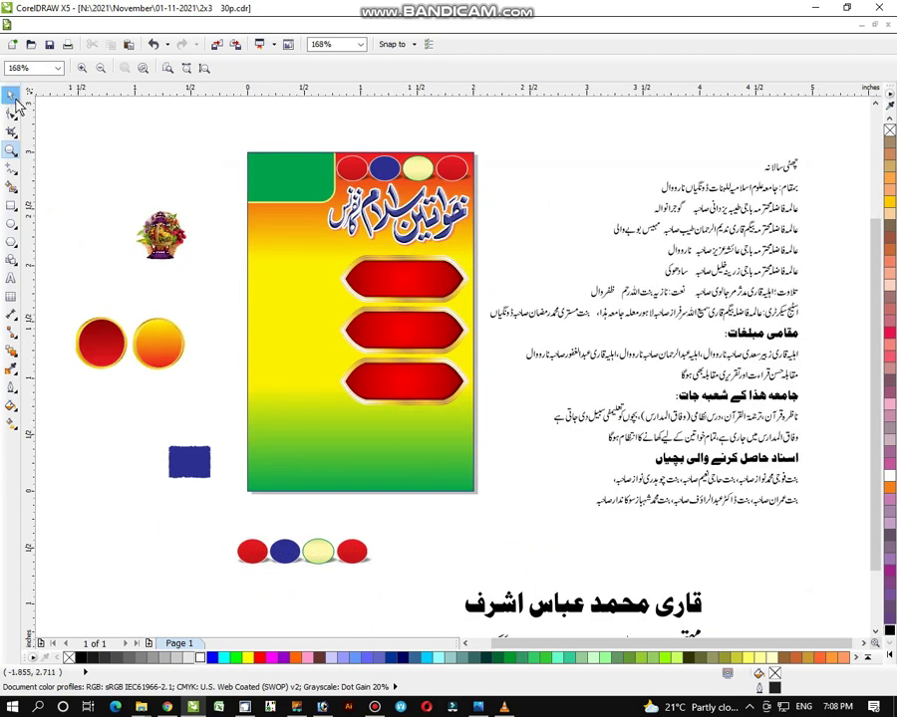
{"action": "left_click", "coordinate": [11, 93]}
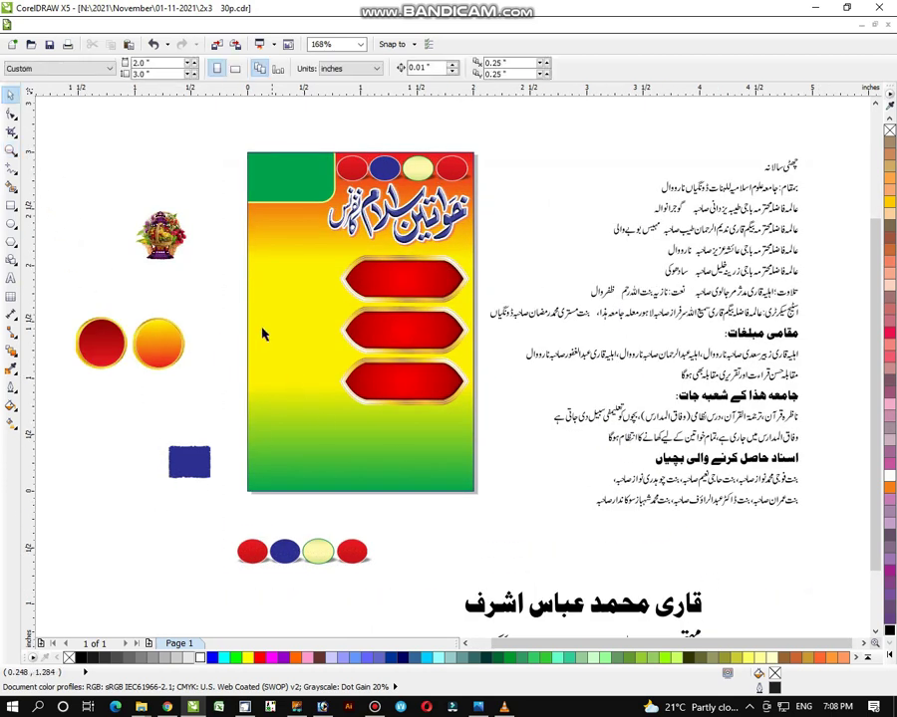
- Draw a tall rectangle left of the red banners, round its corners, and fill it white
{"action": "left_click", "coordinate": [11, 204]}
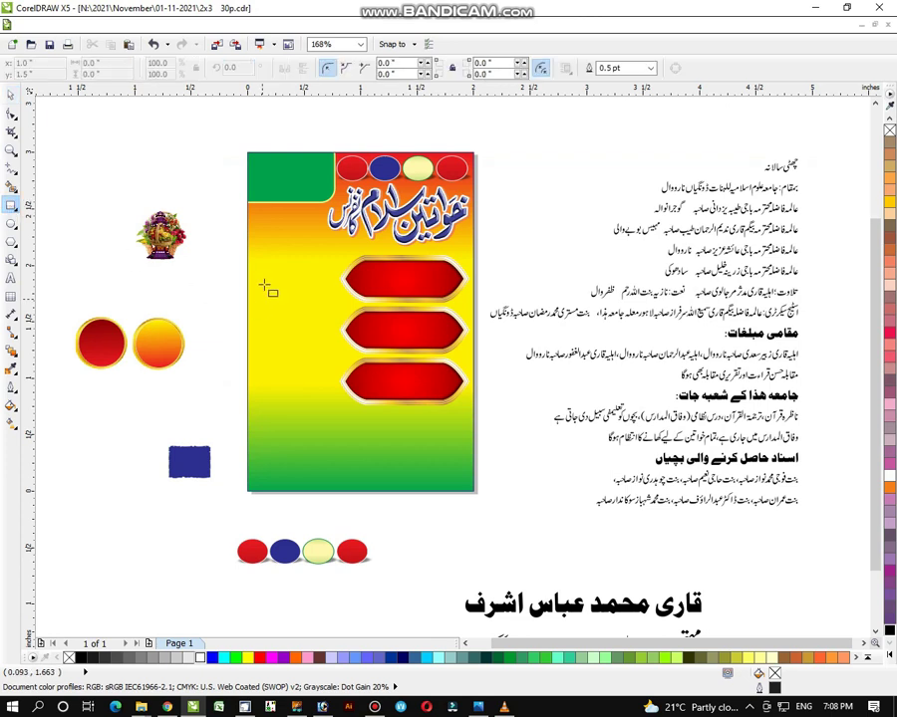
{"action": "left_click_drag", "start_coordinate": [256, 262], "coordinate": [339, 402]}
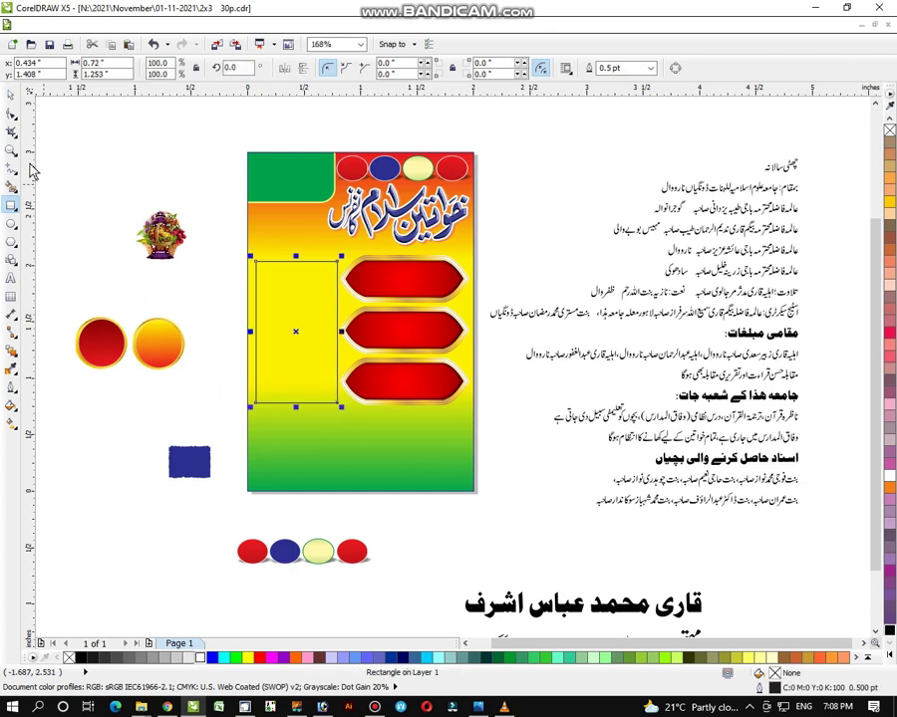
{"action": "left_click", "coordinate": [10, 116]}
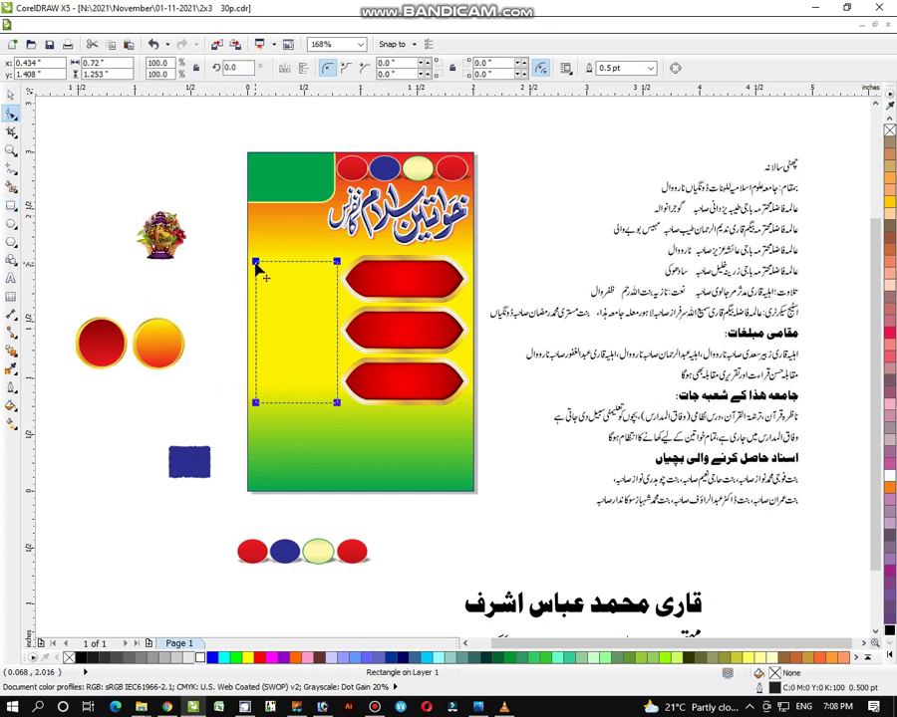
{"action": "left_click_drag", "start_coordinate": [256, 262], "coordinate": [256, 269]}
{"action": "left_click", "coordinate": [10, 94]}
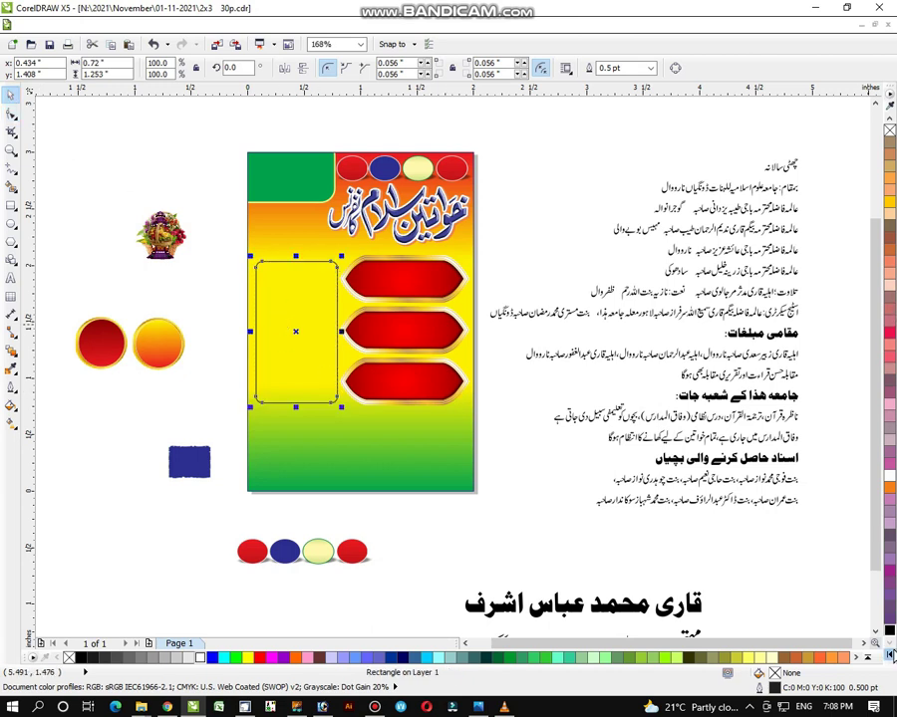
{"action": "left_click", "coordinate": [890, 655]}
{"action": "left_click", "coordinate": [864, 242]}
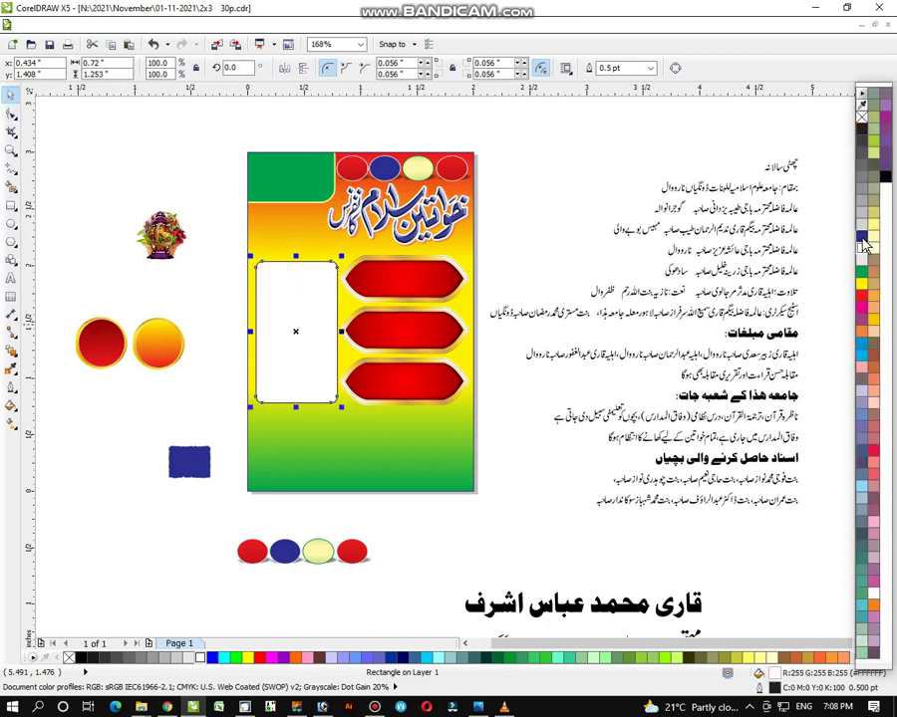
{"action": "left_click", "coordinate": [524, 245]}
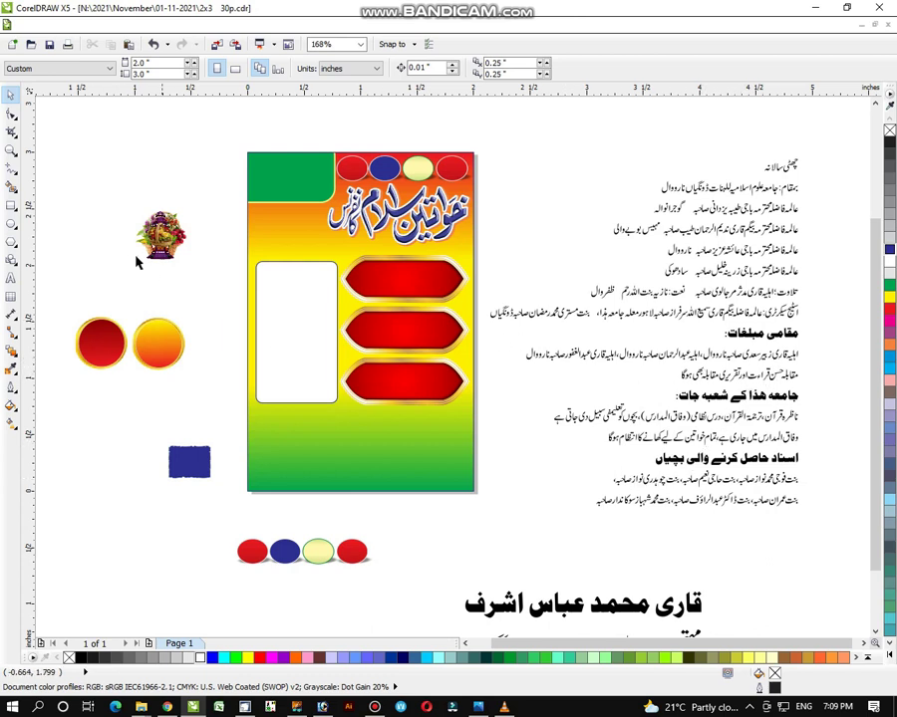
{"action": "left_click", "coordinate": [11, 150]}
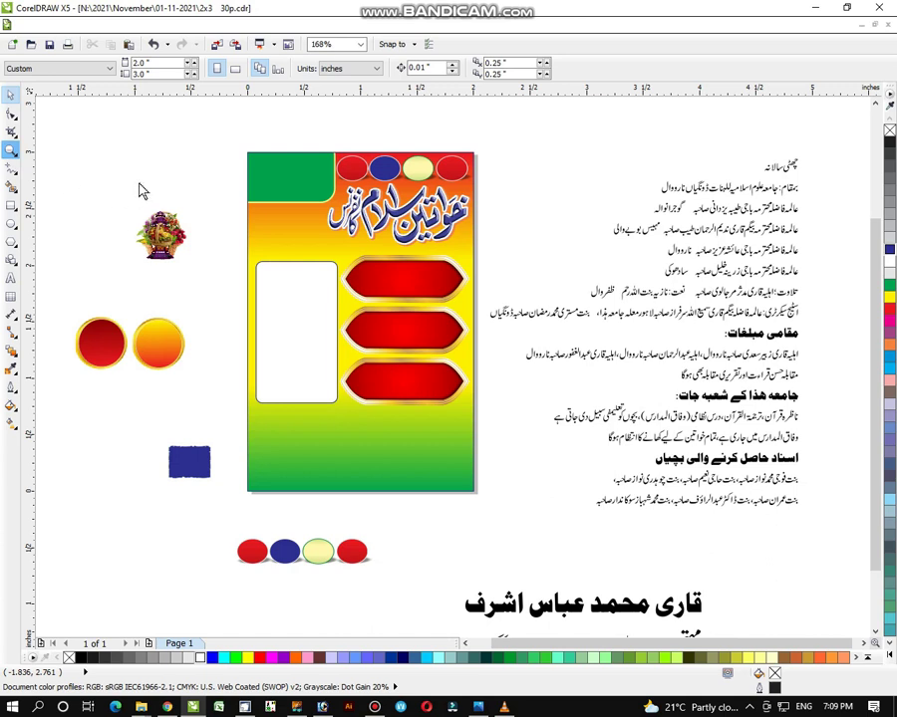
{"action": "left_click_drag", "start_coordinate": [137, 186], "coordinate": [616, 454]}
{"action": "left_click_drag", "start_coordinate": [195, 160], "coordinate": [764, 576]}
{"action": "left_click", "coordinate": [10, 94]}
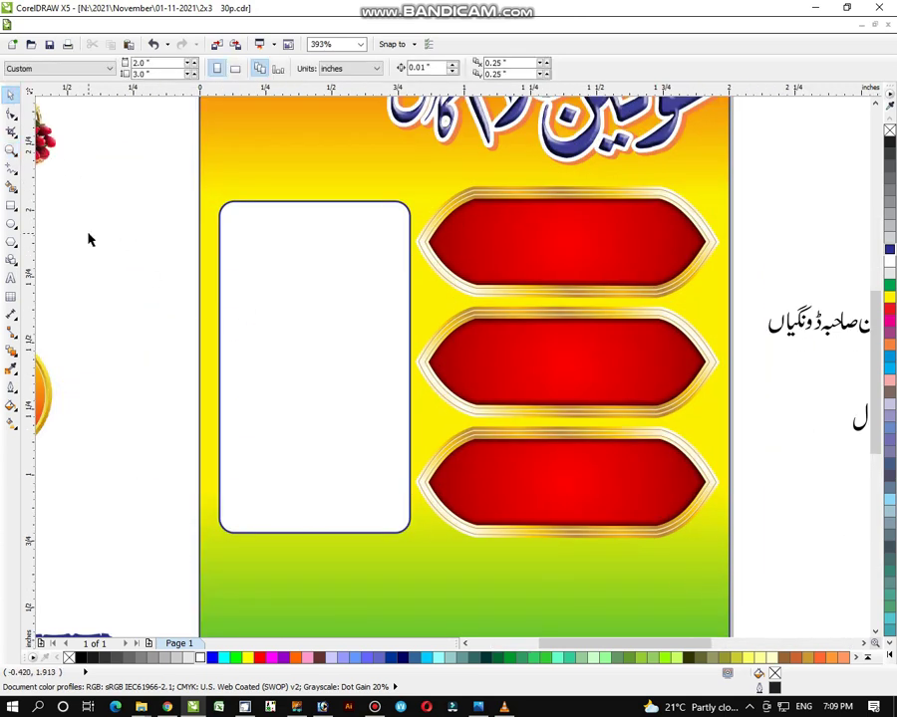
{"action": "left_click", "coordinate": [270, 365]}
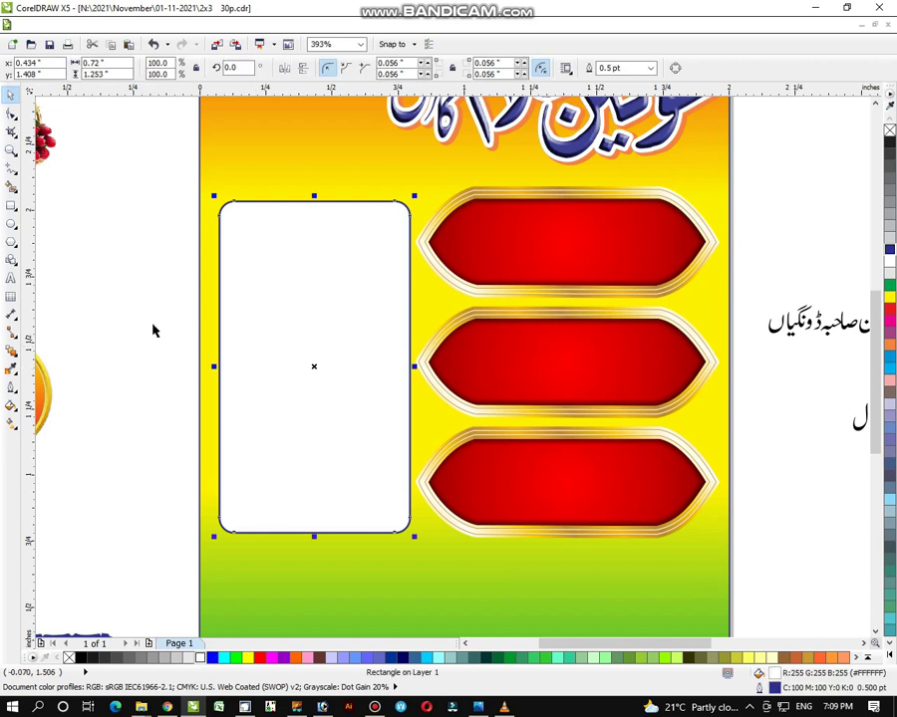
- Draw a slightly rounded blue bar across the top of the white box
{"action": "left_click", "coordinate": [10, 205]}
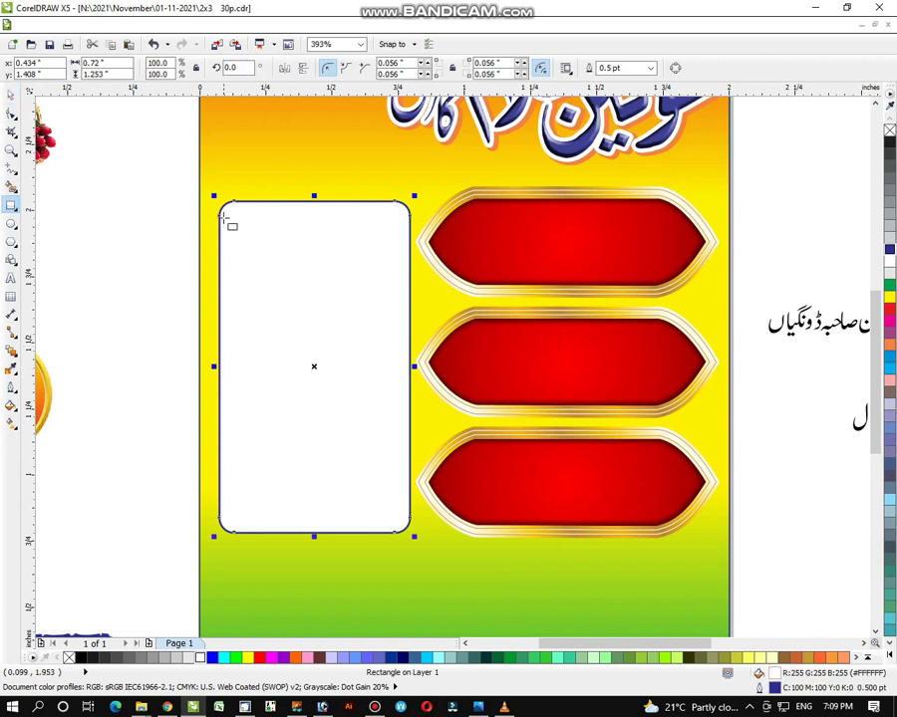
{"action": "left_click_drag", "start_coordinate": [228, 207], "coordinate": [400, 256]}
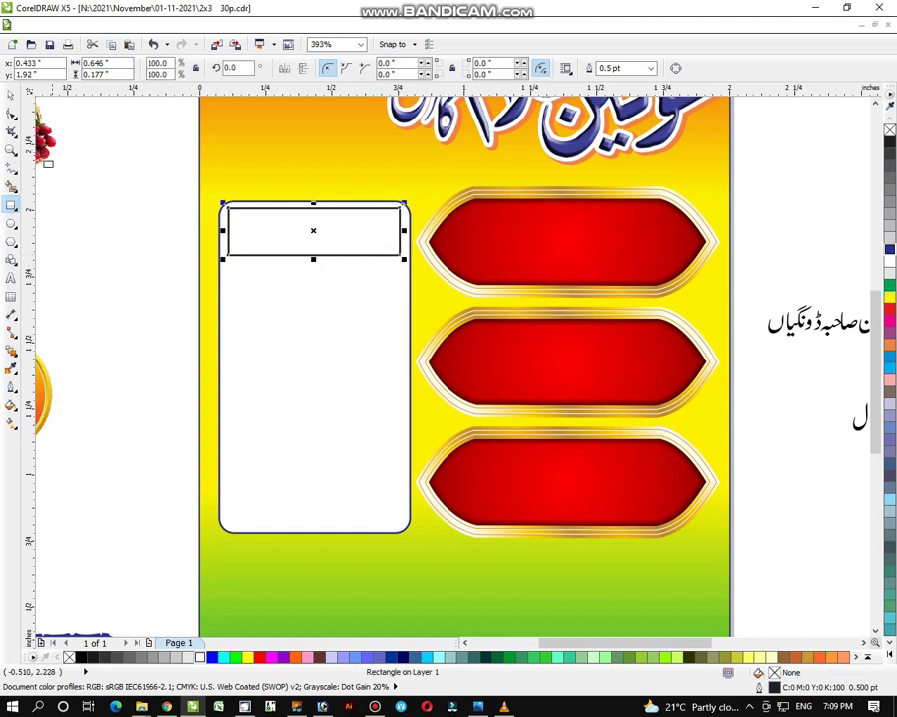
{"action": "left_click", "coordinate": [10, 94]}
{"action": "left_click_drag", "start_coordinate": [230, 207], "coordinate": [233, 222]}
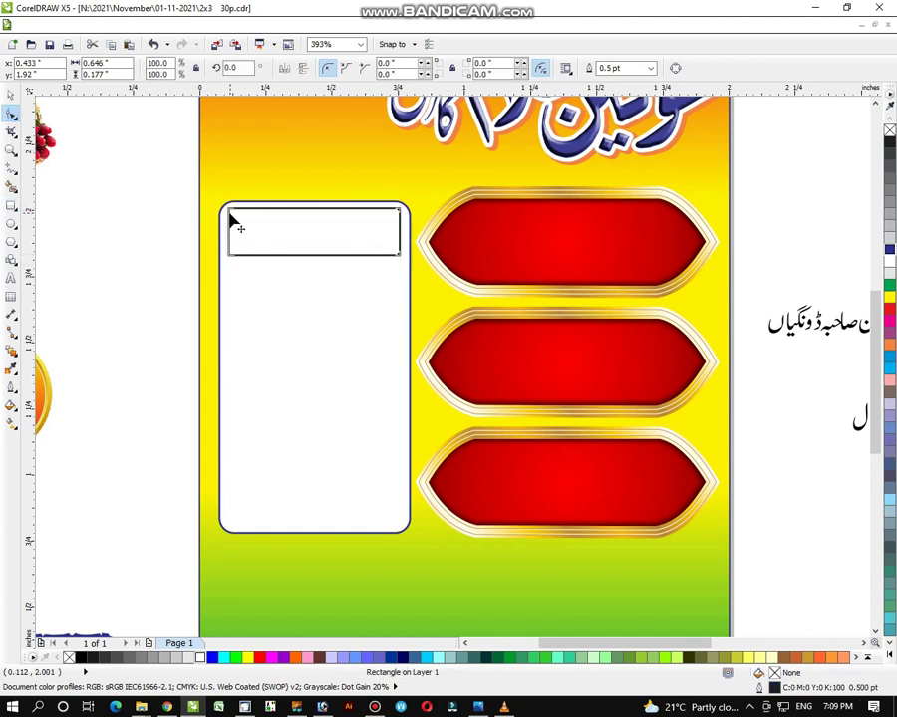
{"action": "left_click", "coordinate": [12, 97]}
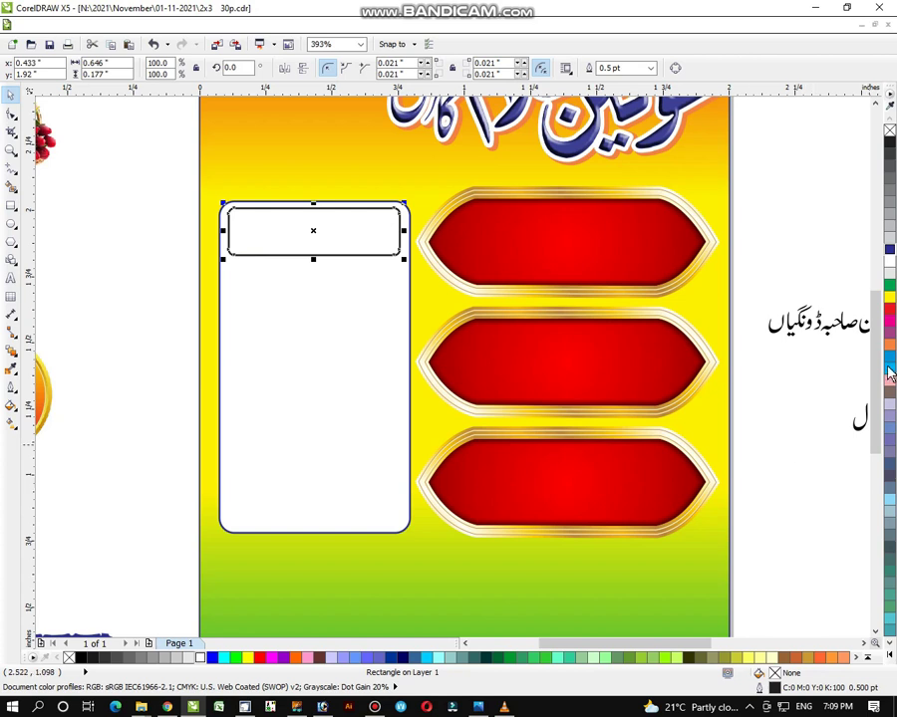
{"action": "left_click", "coordinate": [889, 251]}
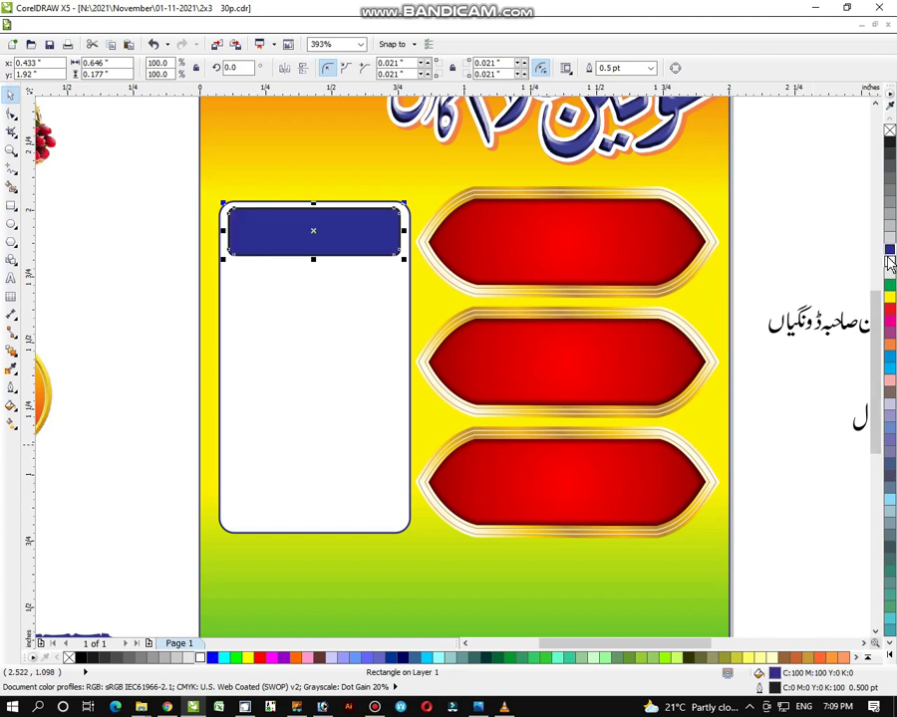
- Copy the blue bar just below itself and repeat with Ctrl+R to stack seven bars
{"action": "left_click", "coordinate": [185, 300]}
{"action": "left_click", "coordinate": [310, 244]}
{"action": "left_click", "coordinate": [312, 298]}
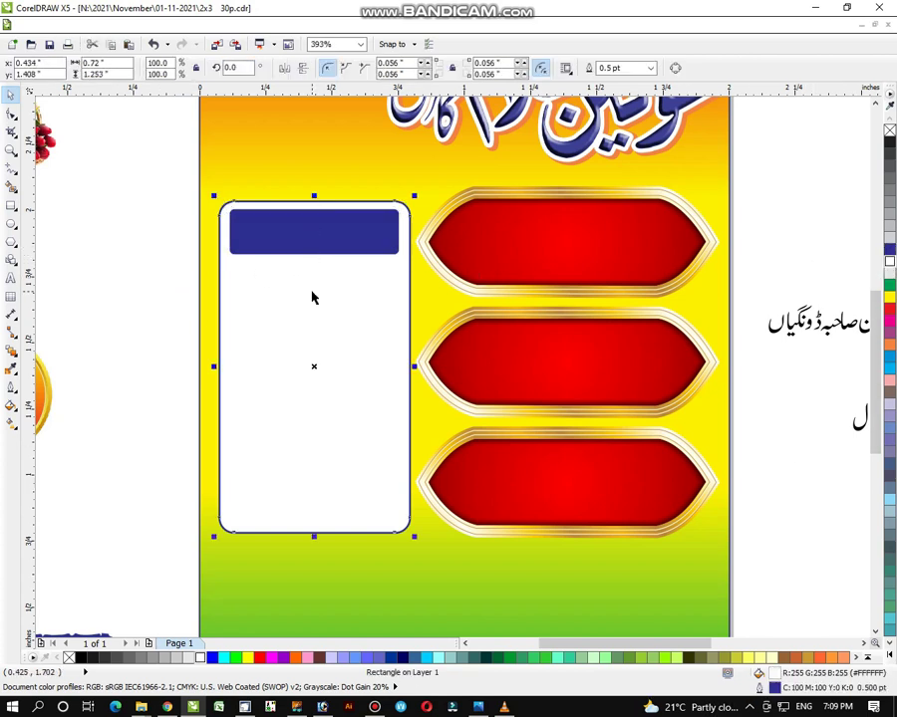
{"action": "key", "text": "x"}
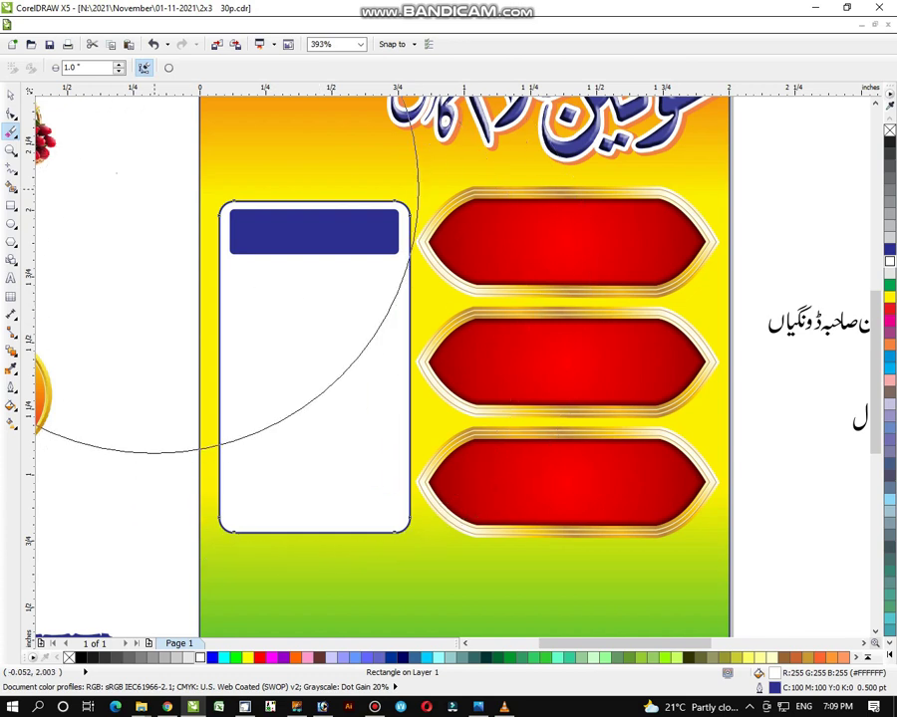
{"action": "key", "text": "space"}
{"action": "left_click", "coordinate": [119, 238]}
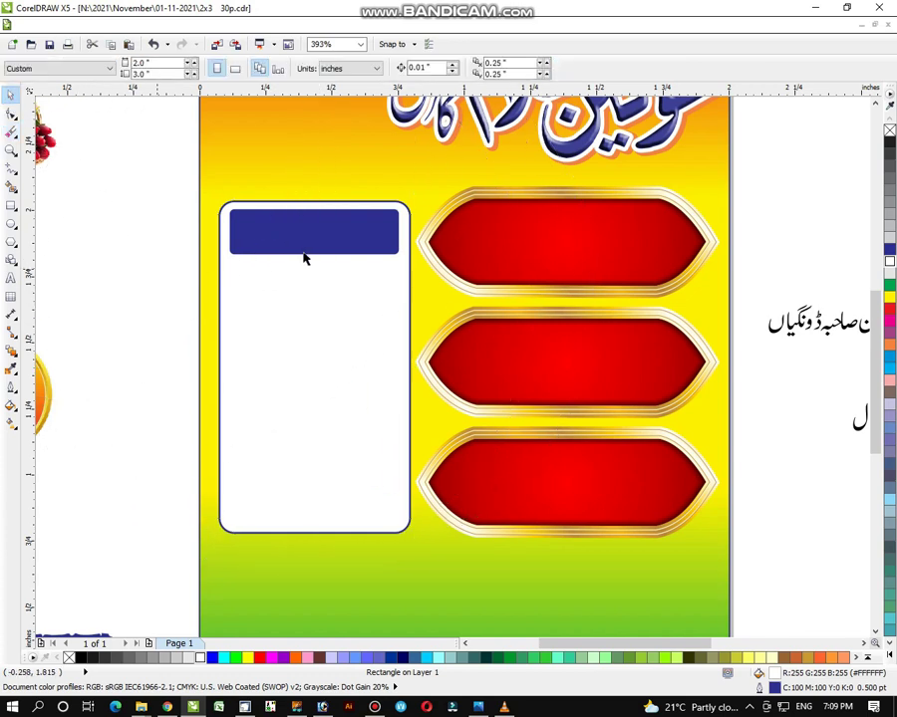
{"action": "left_click_drag", "start_coordinate": [305, 257], "coordinate": [309, 290]}
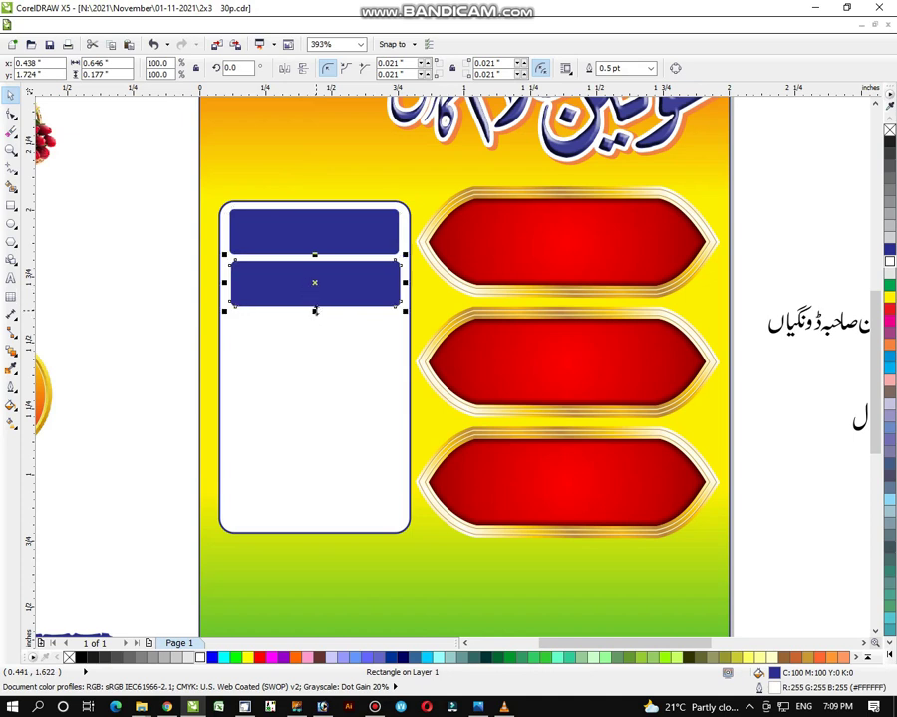
{"action": "key", "text": "ctrl+r"}
{"action": "key", "text": "ctrl+r"}
{"action": "key", "text": "ctrl+r"}
{"action": "key", "text": "ctrl+r"}
{"action": "key", "text": "ctrl+r"}
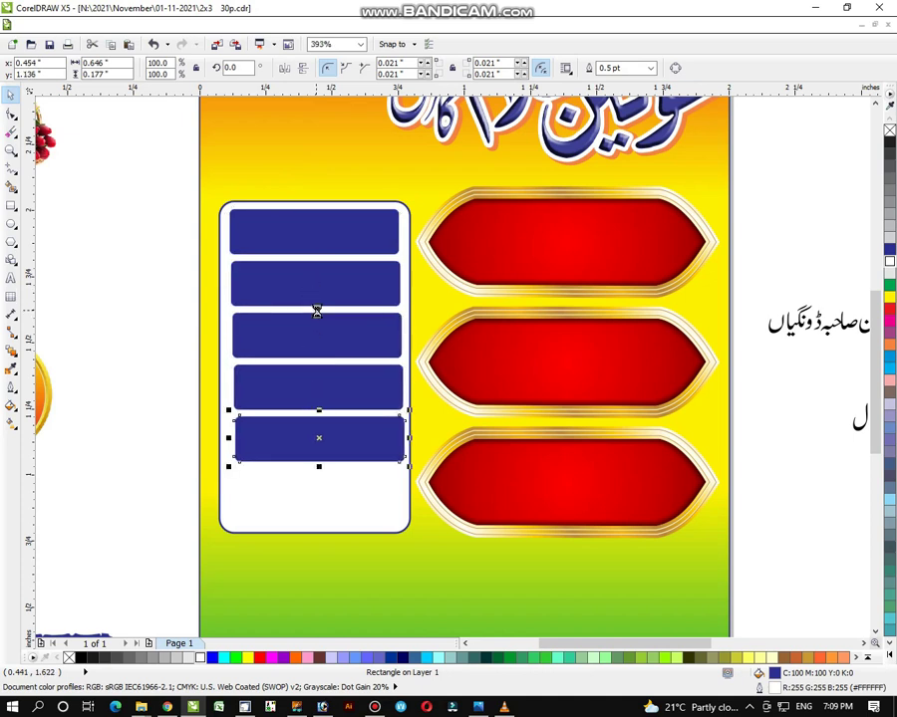
- Left-align the seven blue bars and squash them vertically to fit inside the white frame
{"action": "left_click", "coordinate": [331, 494], "text": "shift"}
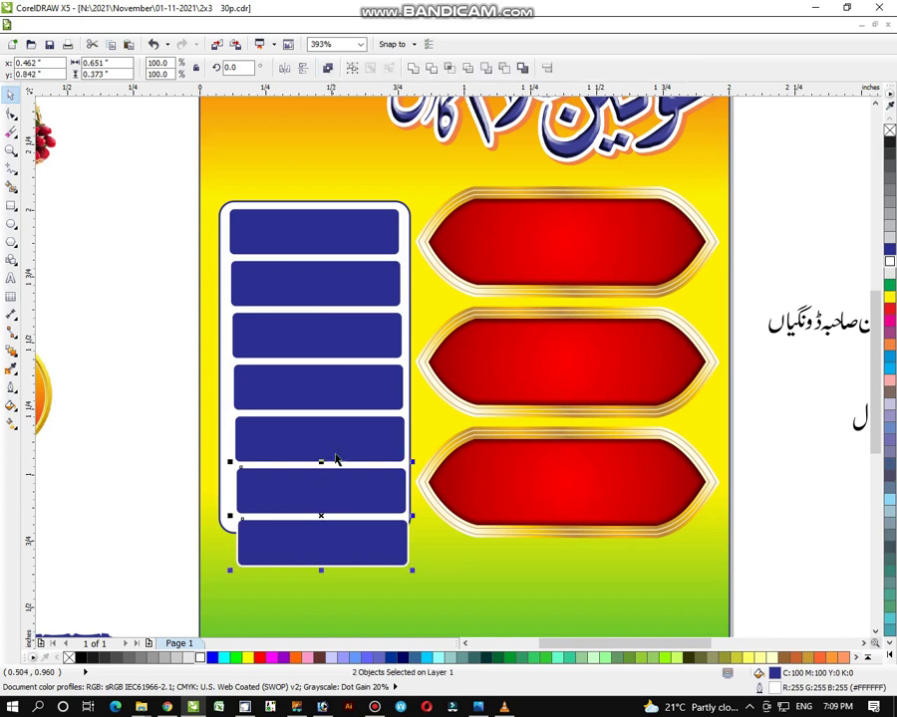
{"action": "left_click", "coordinate": [335, 438], "text": "shift"}
{"action": "left_click", "coordinate": [337, 386], "text": "shift"}
{"action": "left_click", "coordinate": [338, 335], "text": "shift"}
{"action": "left_click", "coordinate": [339, 294], "text": "shift"}
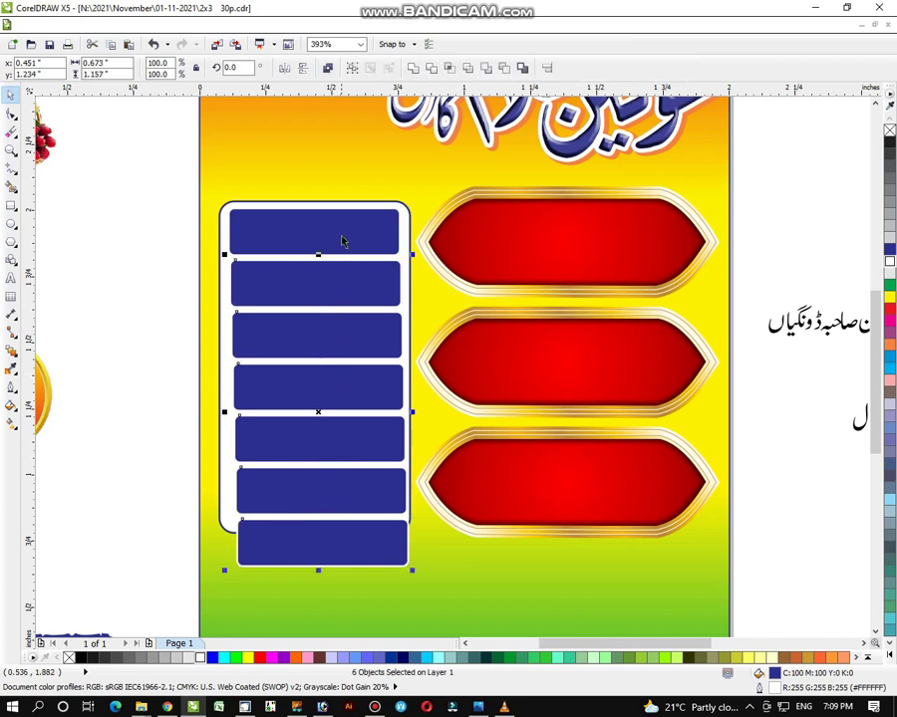
{"action": "left_click", "coordinate": [343, 240], "text": "shift"}
{"action": "key", "text": "l"}
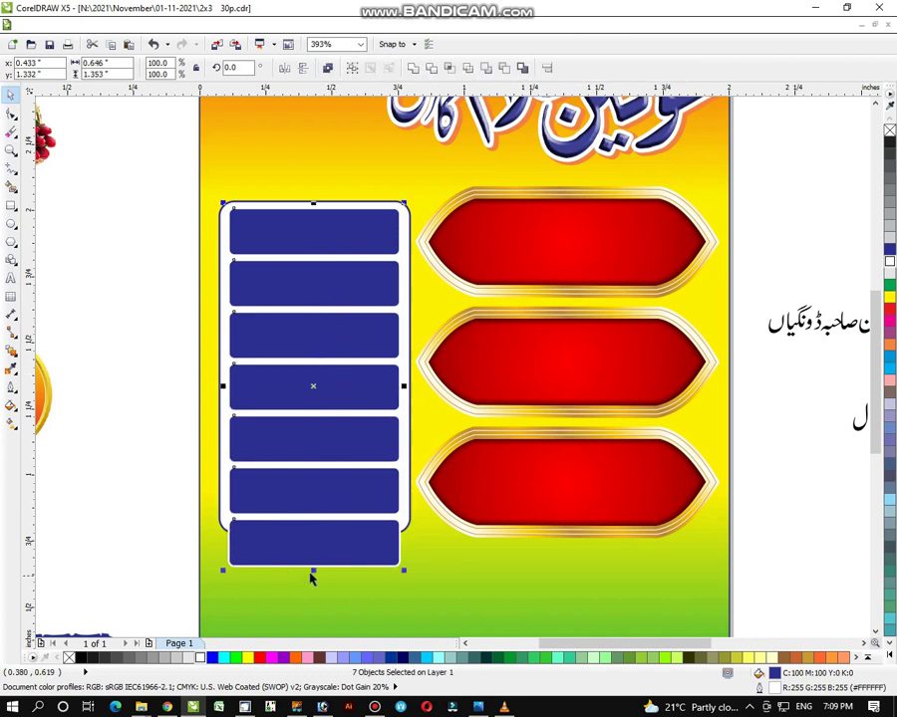
{"action": "left_click_drag", "start_coordinate": [311, 575], "coordinate": [323, 538]}
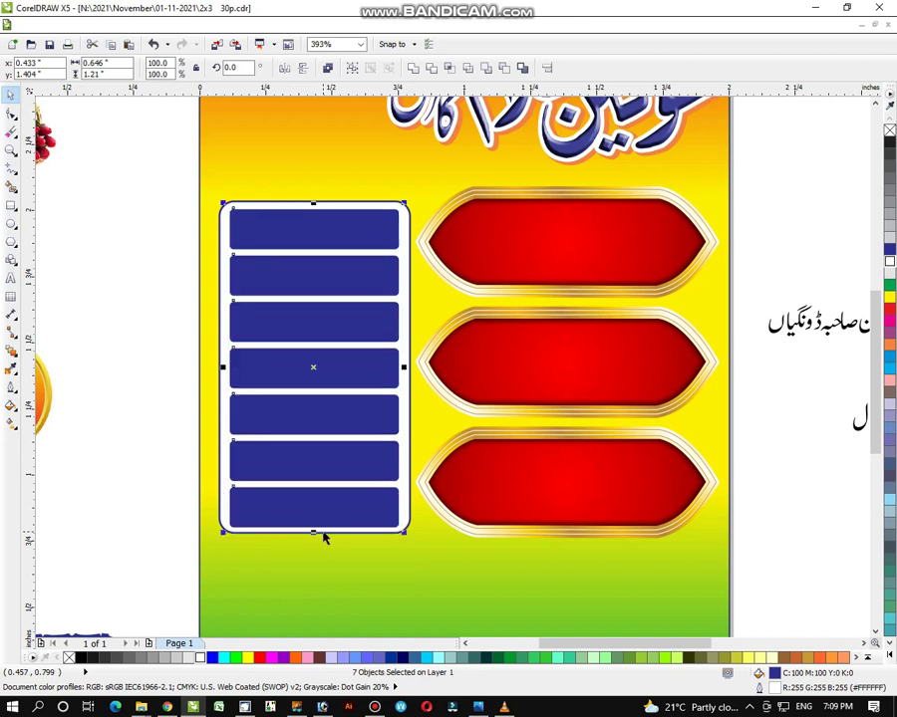
{"action": "left_click", "coordinate": [142, 194]}
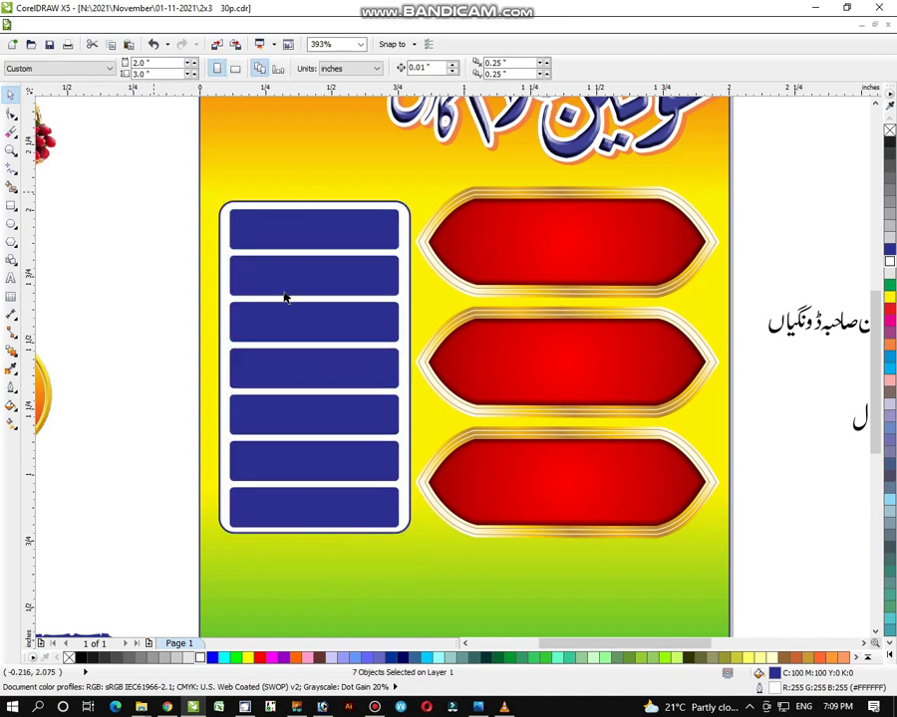
{"action": "left_click_drag", "start_coordinate": [176, 180], "coordinate": [423, 562]}
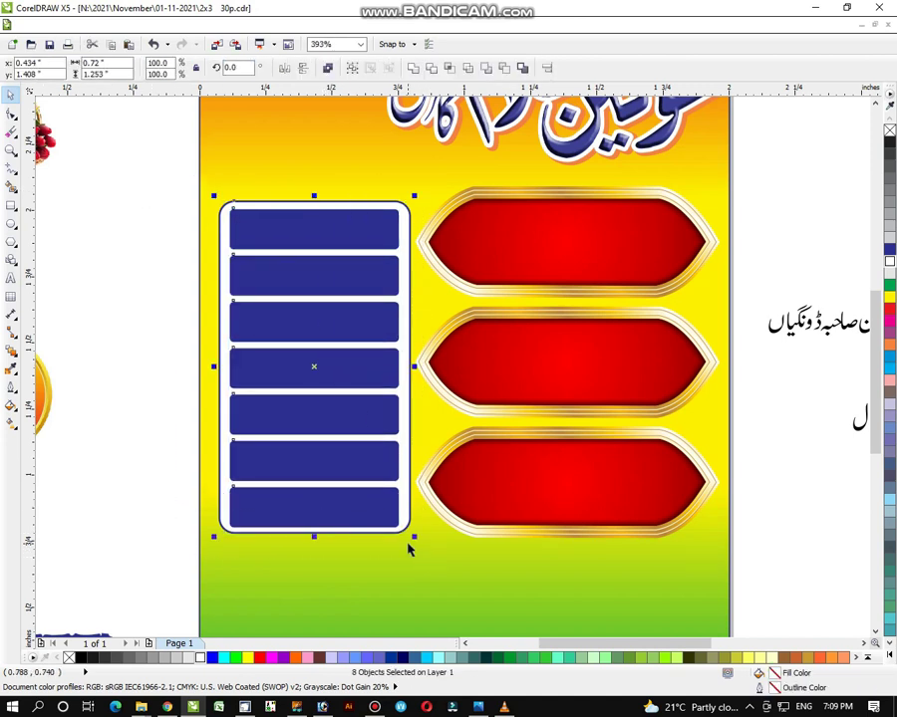
{"action": "left_click", "coordinate": [157, 421]}
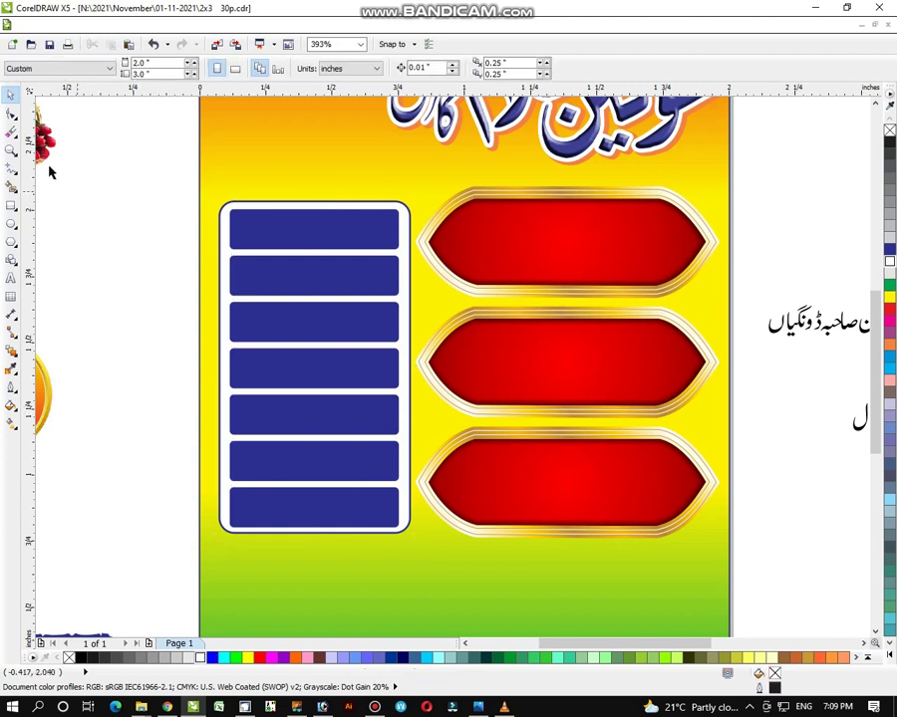
- Move the torn blue square from beside the page onto the lower right of the poster
{"action": "left_click", "coordinate": [10, 152]}
{"action": "scroll", "coordinate": [352, 248], "scroll_direction": "down", "scroll_amount": 3}
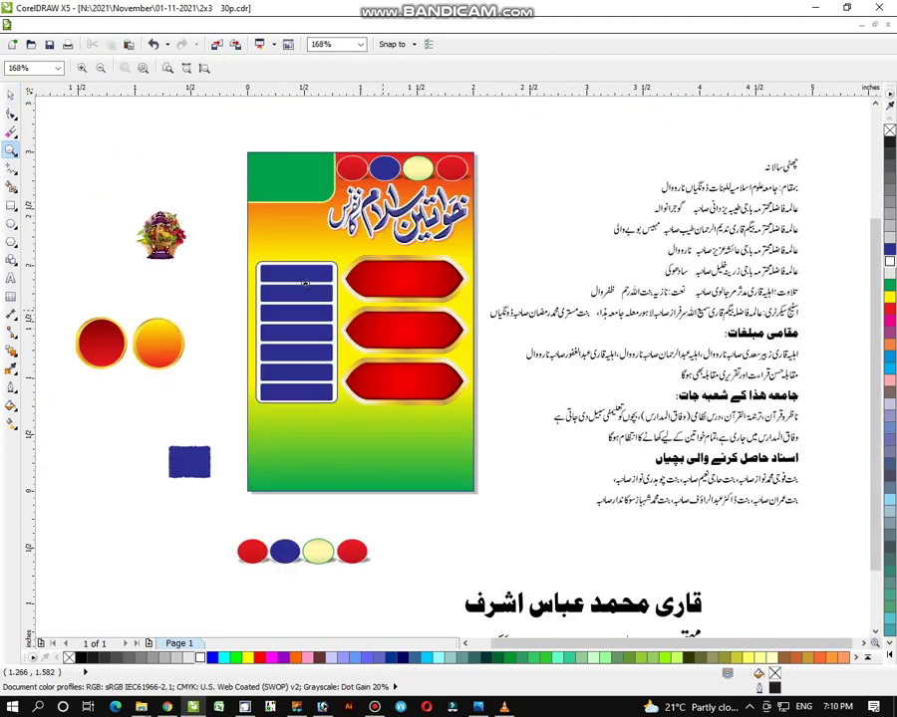
{"action": "left_click_drag", "start_coordinate": [203, 143], "coordinate": [833, 581]}
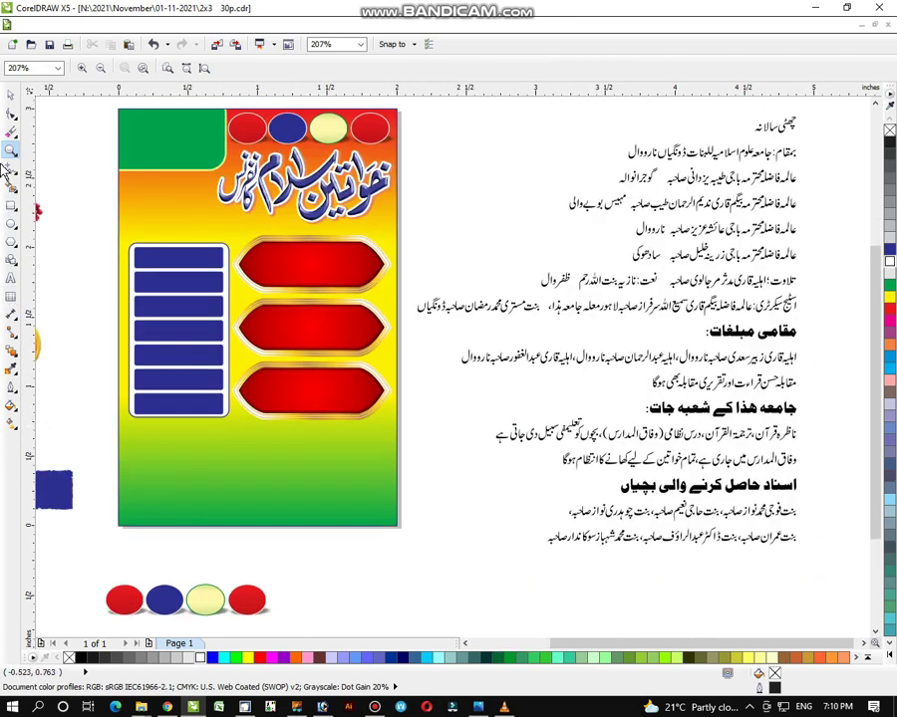
{"action": "left_click", "coordinate": [11, 95]}
{"action": "left_click", "coordinate": [67, 491]}
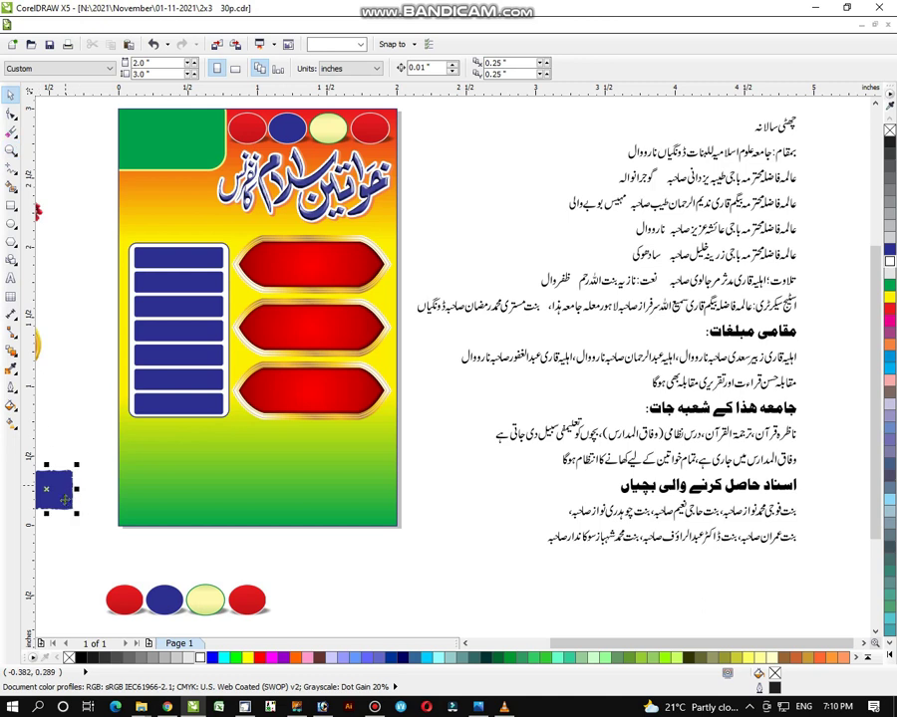
{"action": "mouse_move", "coordinate": [345, 462]}
{"action": "left_mouse_down"}
{"action": "mouse_move", "coordinate": [351, 458]}
{"action": "mouse_move", "coordinate": [354, 468]}
{"action": "left_mouse_up"}
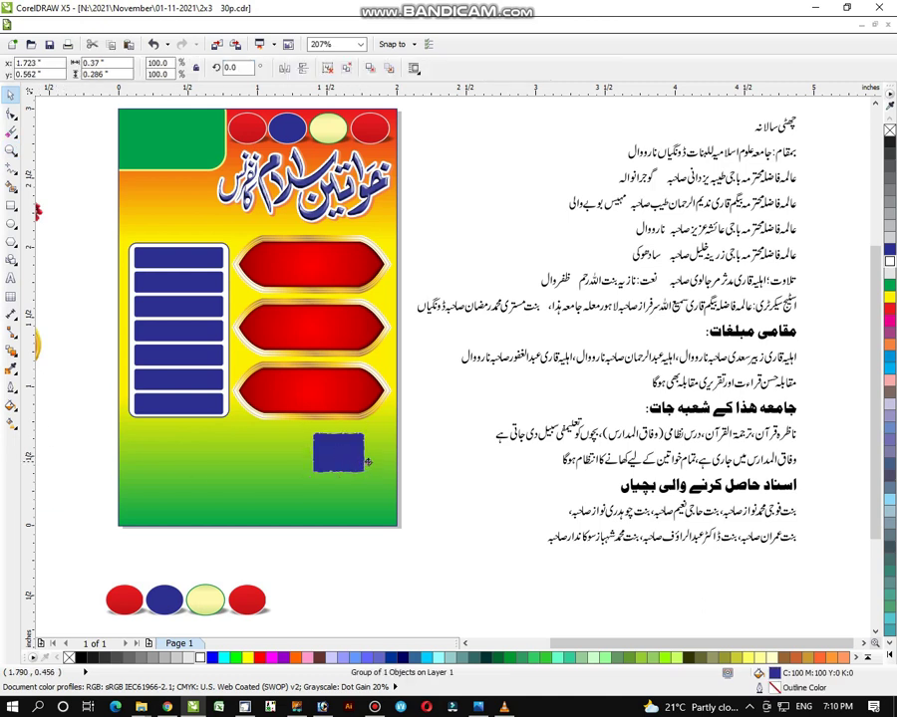
{"action": "left_click_drag", "start_coordinate": [374, 460], "coordinate": [287, 467]}
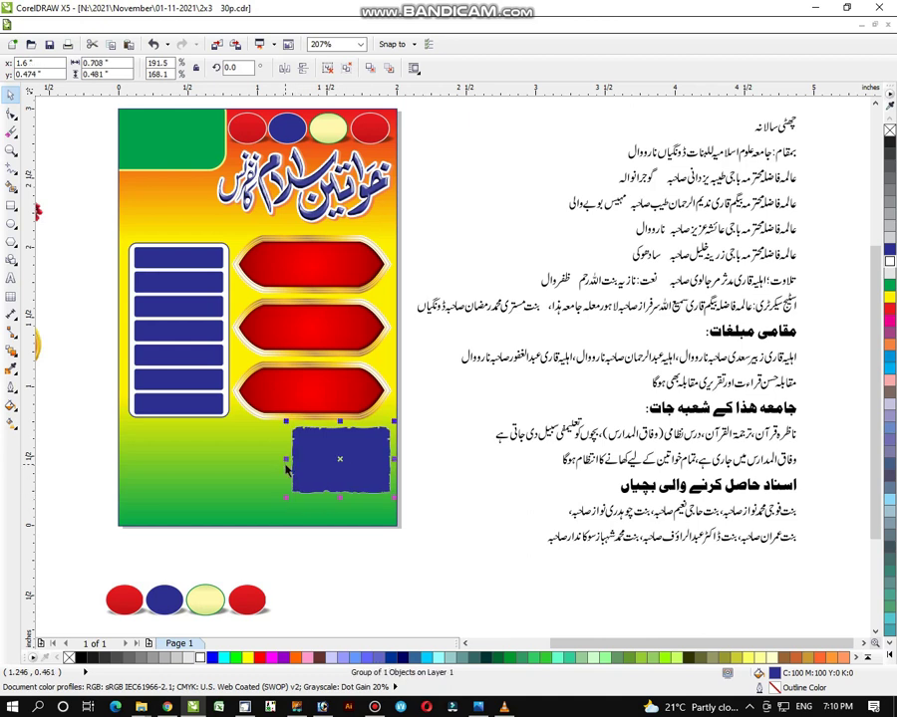
- Place a copy of the blue box to its left and nudge it into line
{"action": "left_click", "coordinate": [463, 436]}
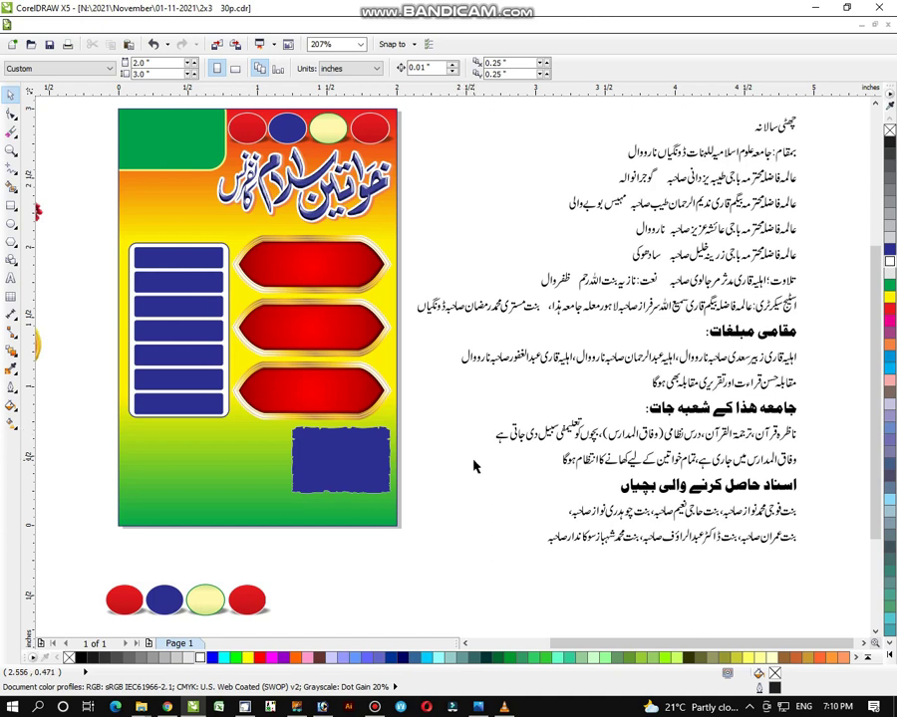
{"action": "left_click", "coordinate": [353, 468]}
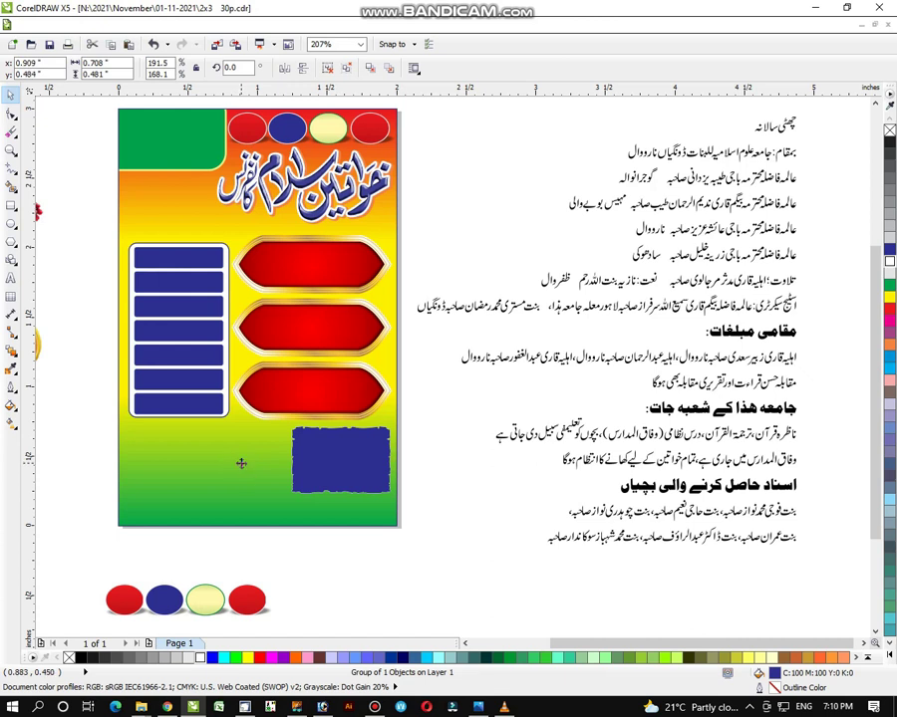
{"action": "left_click_drag", "start_coordinate": [240, 464], "coordinate": [230, 463]}
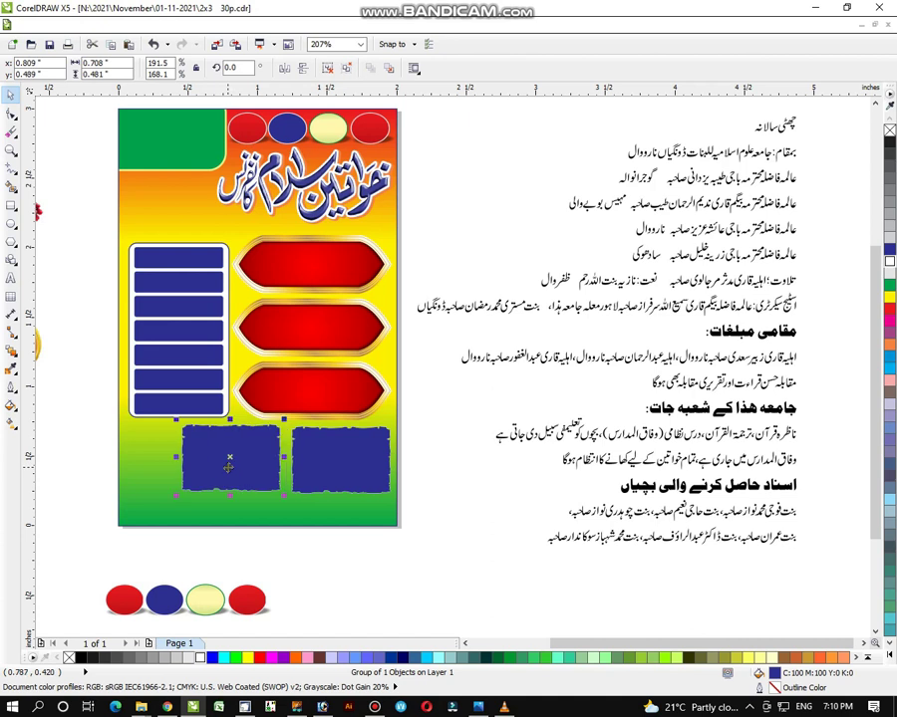
{"action": "left_click", "coordinate": [325, 468], "text": "shift"}
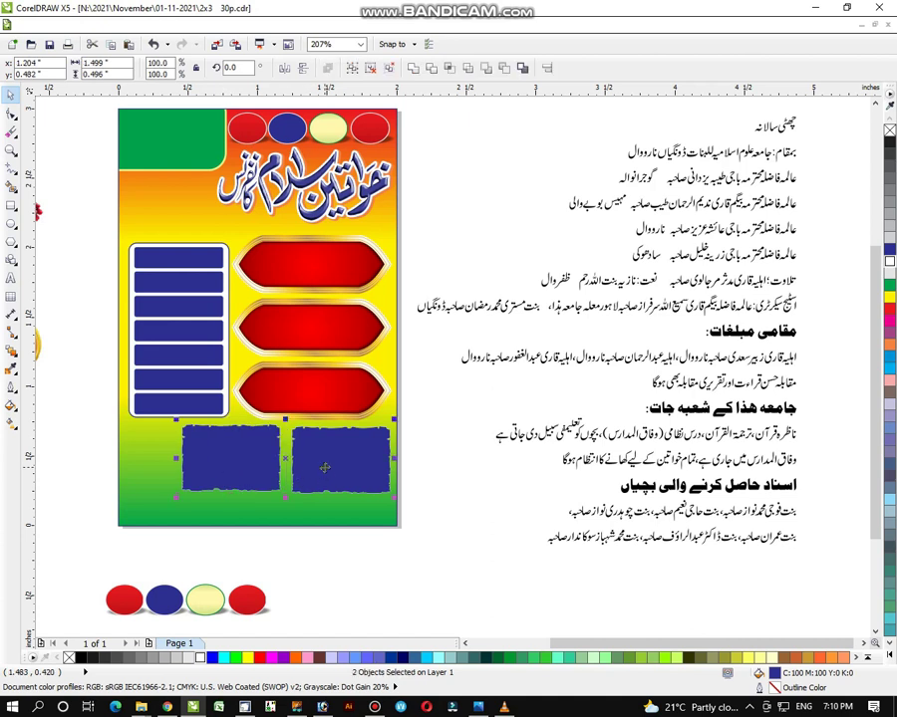
{"action": "left_click", "coordinate": [456, 444]}
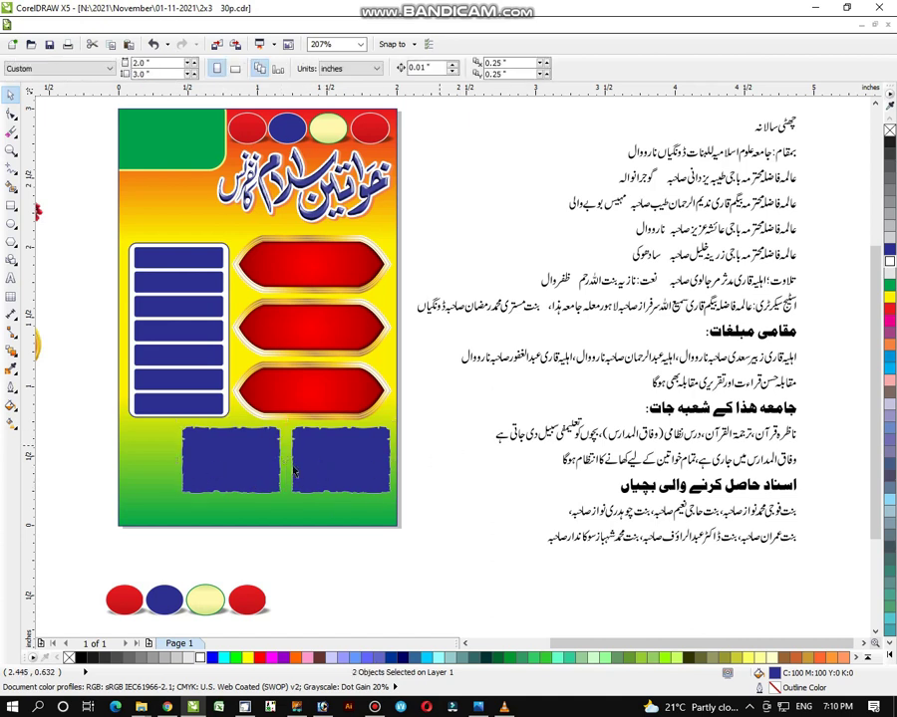
{"action": "left_click", "coordinate": [265, 468]}
{"action": "key", "text": "Right"}
{"action": "key", "text": "Right"}
{"action": "key", "text": "Right"}
{"action": "key", "text": "Right"}
{"action": "key", "text": "Right"}
{"action": "key", "text": "Right"}
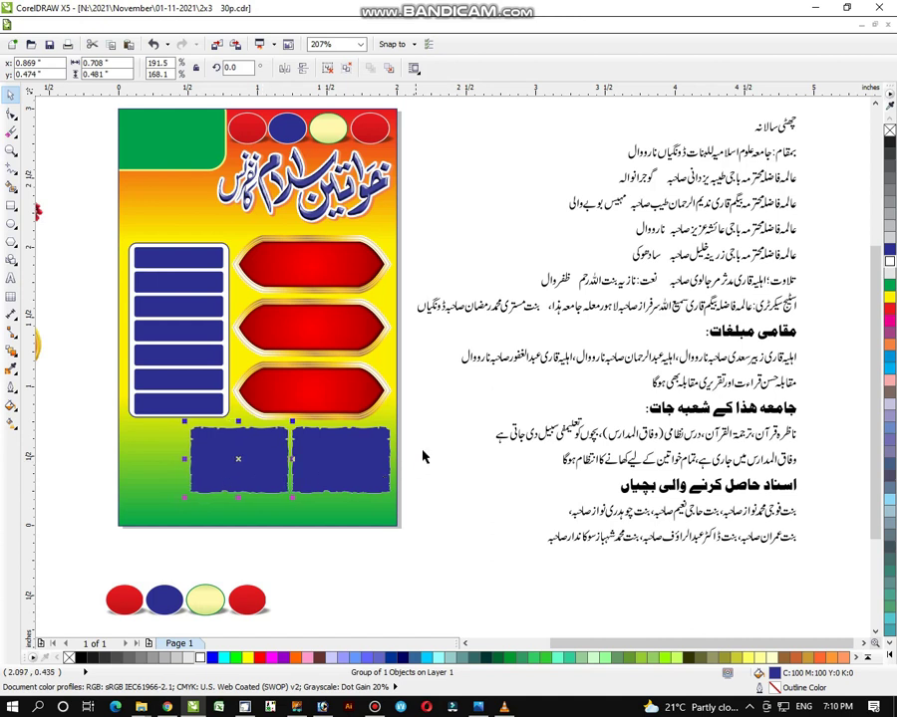
- Stretch both blue boxes wider toward the poster's left edge
{"action": "left_click", "coordinate": [398, 476]}
{"action": "left_click", "coordinate": [351, 473]}
{"action": "left_click", "coordinate": [250, 466], "text": "shift"}
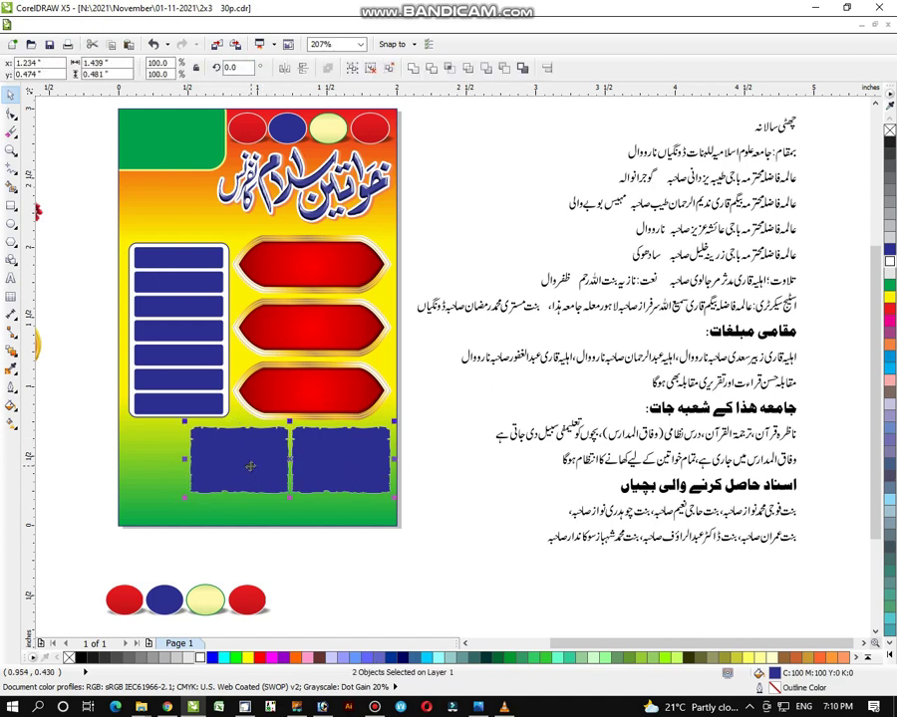
{"action": "left_click_drag", "start_coordinate": [182, 459], "coordinate": [125, 461]}
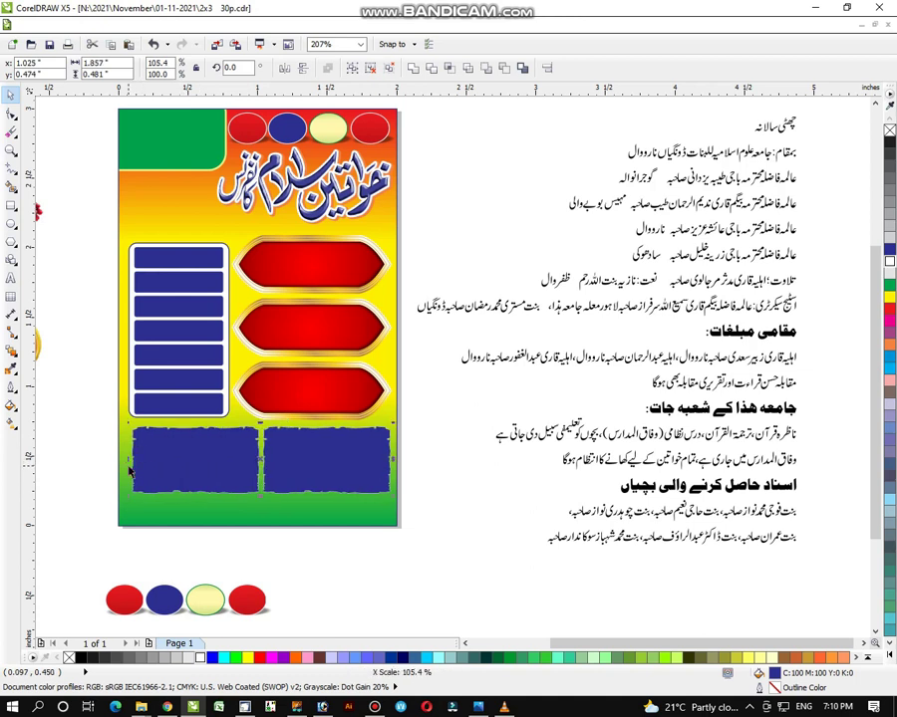
{"action": "left_click", "coordinate": [123, 464]}
{"action": "left_click", "coordinate": [79, 461]}
{"action": "left_click_drag", "start_coordinate": [88, 420], "coordinate": [420, 516]}
{"action": "left_click_drag", "start_coordinate": [128, 461], "coordinate": [116, 464]}
- Fill both torn boxes white and give them a 1.5 pt outline
{"action": "left_click", "coordinate": [199, 658]}
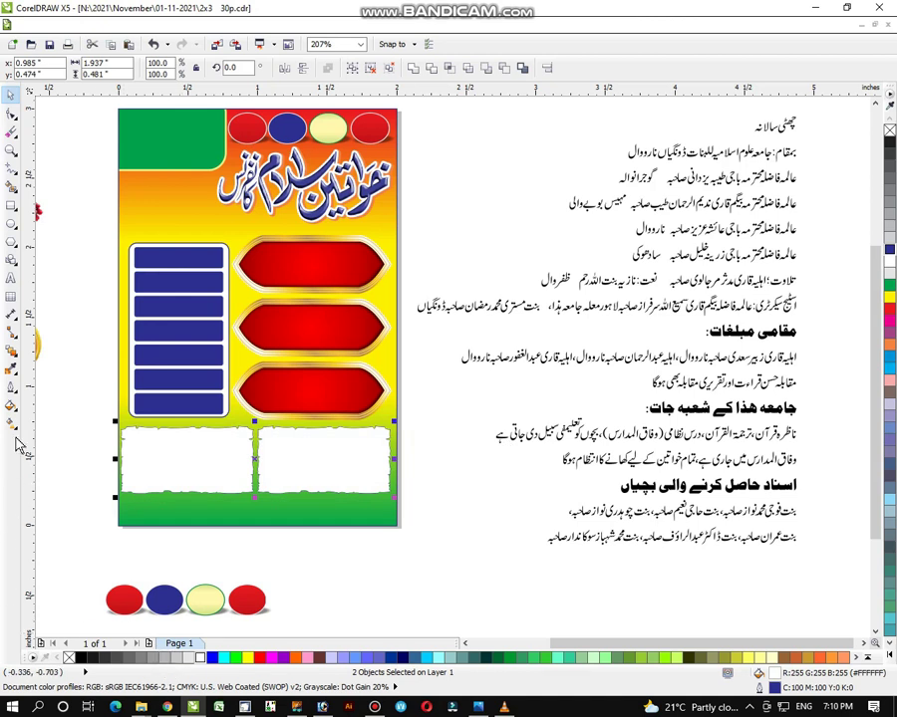
{"action": "left_click", "coordinate": [13, 397]}
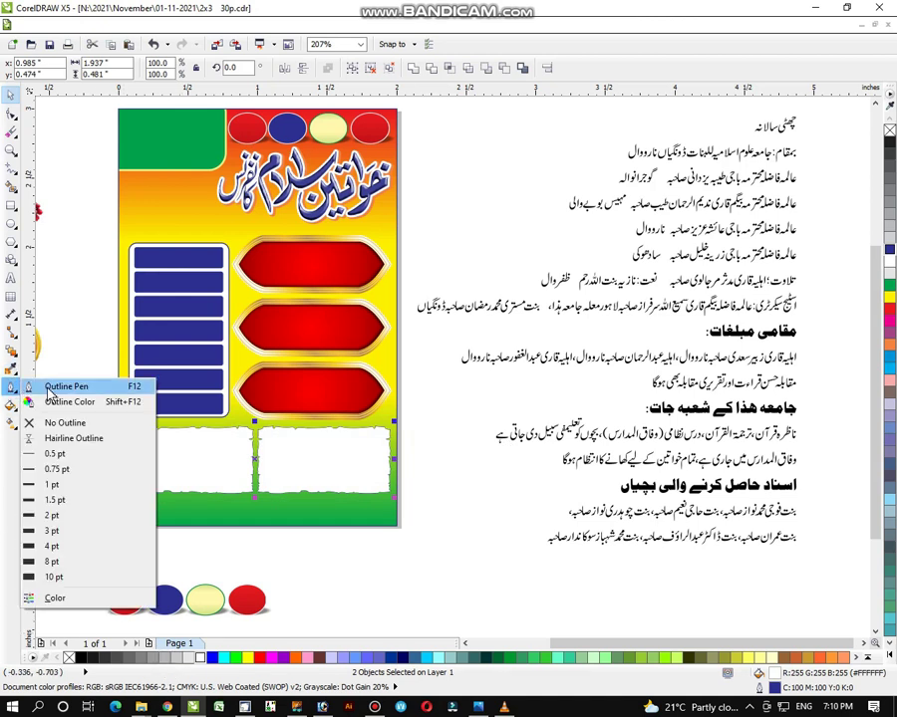
{"action": "left_click", "coordinate": [54, 333]}
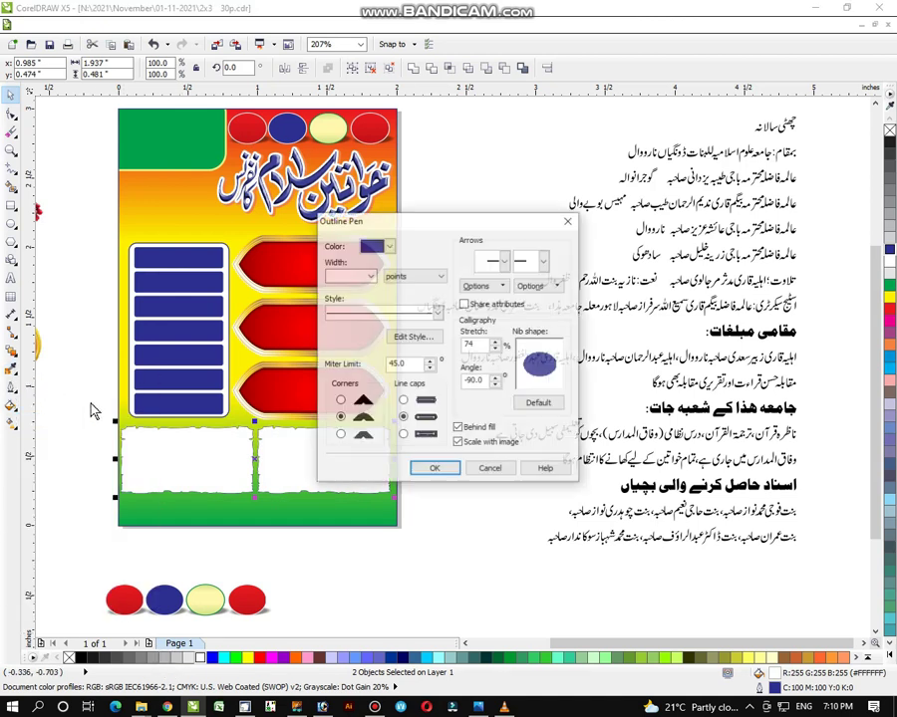
{"action": "left_click", "coordinate": [370, 277]}
{"action": "left_click", "coordinate": [349, 334]}
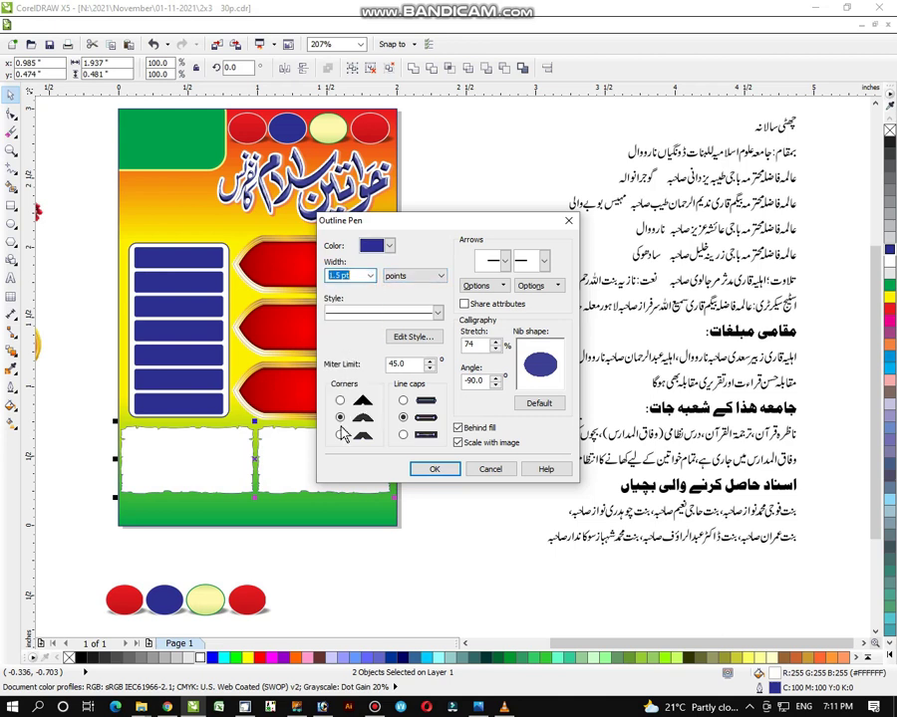
{"action": "left_click", "coordinate": [432, 470]}
- Pull the two white boxes' left edge slightly inward
{"action": "left_click", "coordinate": [454, 511]}
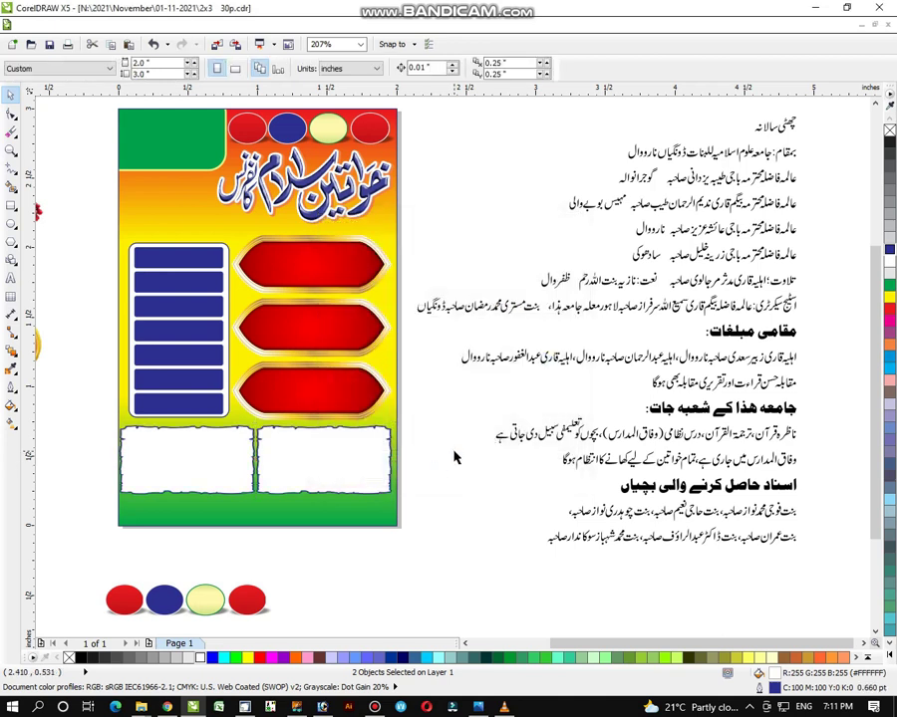
{"action": "left_click_drag", "start_coordinate": [114, 428], "coordinate": [399, 498]}
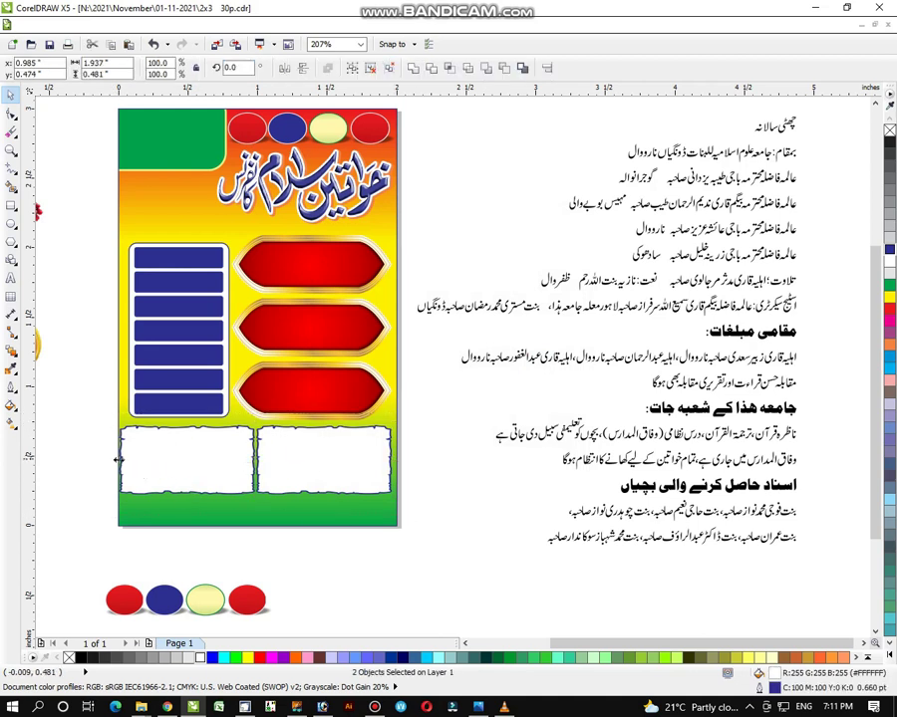
{"action": "left_click_drag", "start_coordinate": [117, 459], "coordinate": [126, 456]}
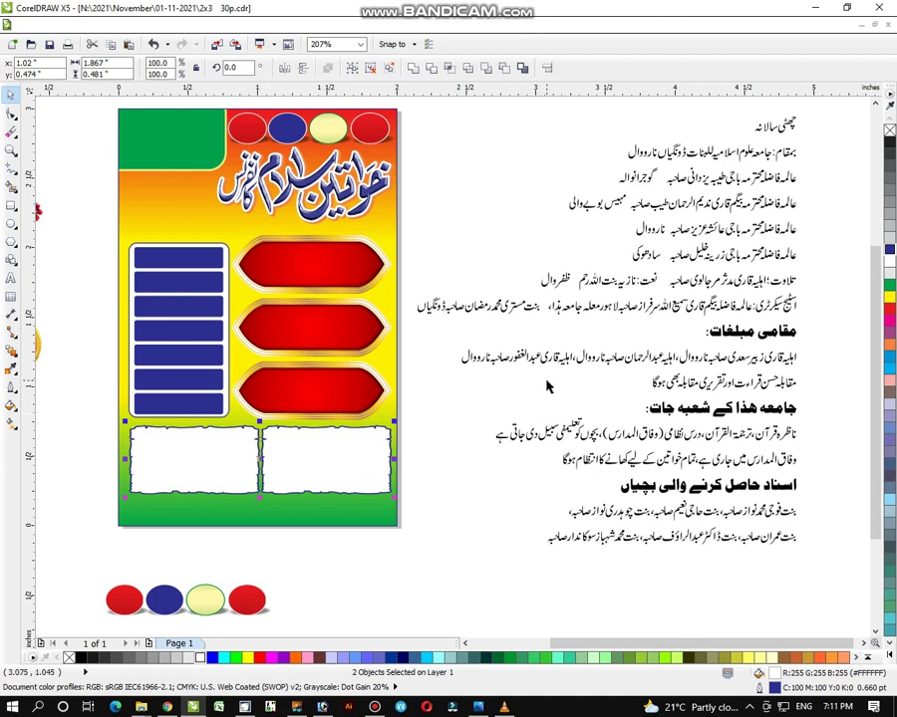
{"action": "left_click", "coordinate": [516, 207]}
{"action": "left_click", "coordinate": [12, 149]}
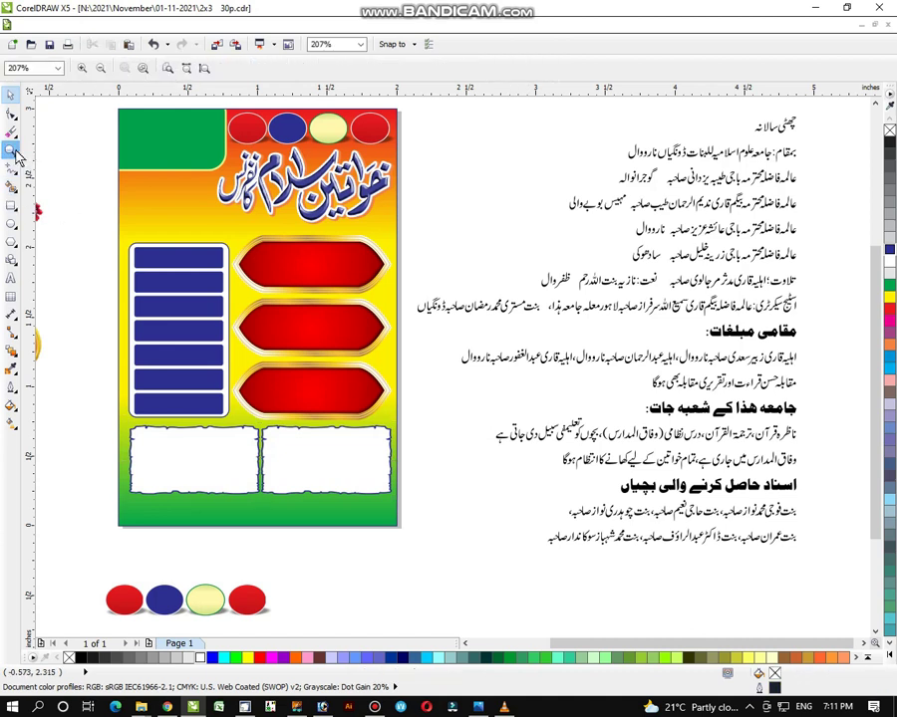
- Zoom in with successive marquees until the poster fills the view at 289%
{"action": "scroll", "coordinate": [216, 149], "scroll_direction": "down", "scroll_amount": 1}
{"action": "left_click_drag", "start_coordinate": [215, 122], "coordinate": [839, 536]}
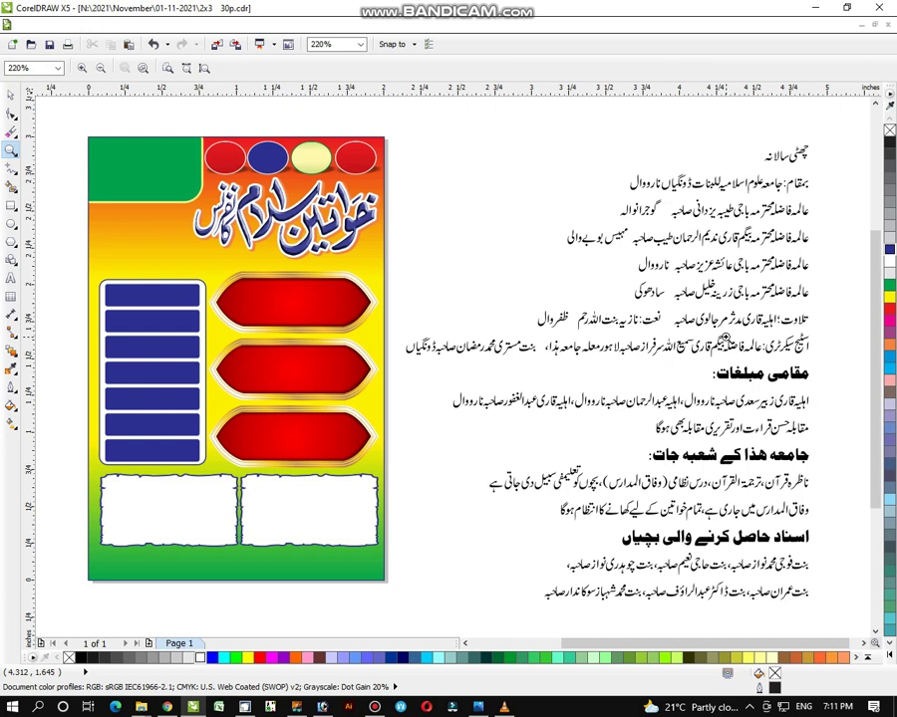
{"action": "scroll", "coordinate": [627, 504], "scroll_direction": "down", "scroll_amount": 4}
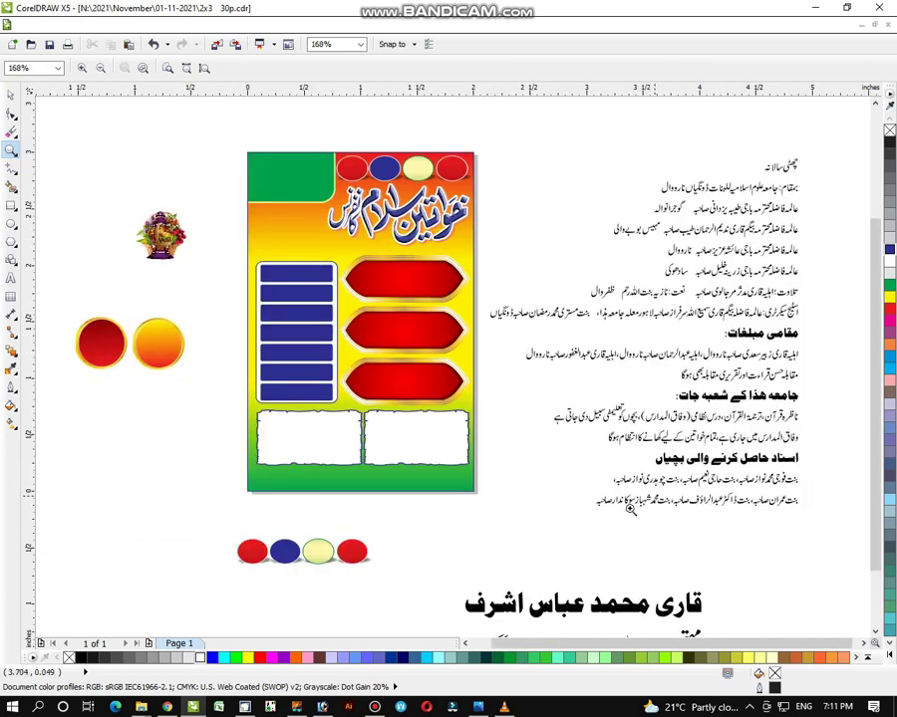
{"action": "scroll", "coordinate": [628, 497], "scroll_direction": "up", "scroll_amount": 1}
{"action": "scroll", "coordinate": [354, 235], "scroll_direction": "down", "scroll_amount": 2}
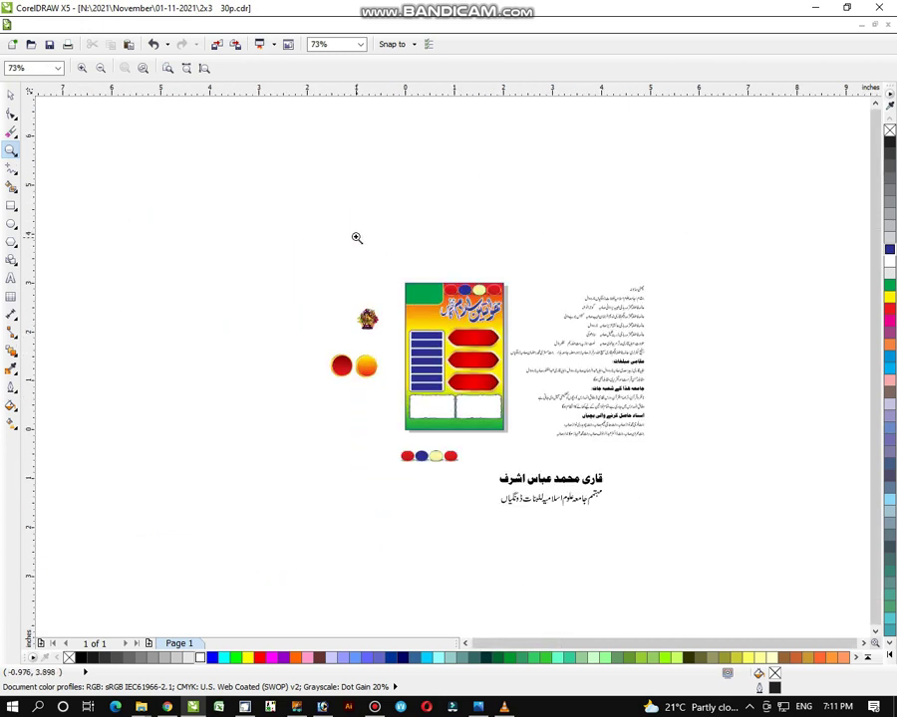
{"action": "left_click_drag", "start_coordinate": [355, 235], "coordinate": [562, 472]}
{"action": "left_click_drag", "start_coordinate": [184, 151], "coordinate": [759, 554]}
{"action": "left_click_drag", "start_coordinate": [71, 168], "coordinate": [505, 529]}
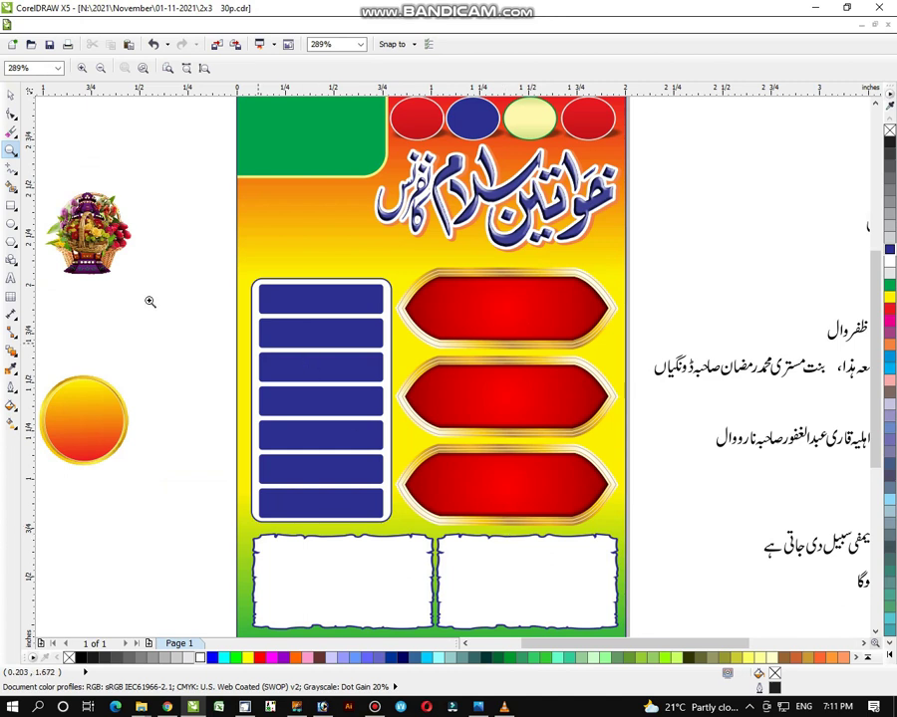
{"action": "left_click", "coordinate": [10, 205]}
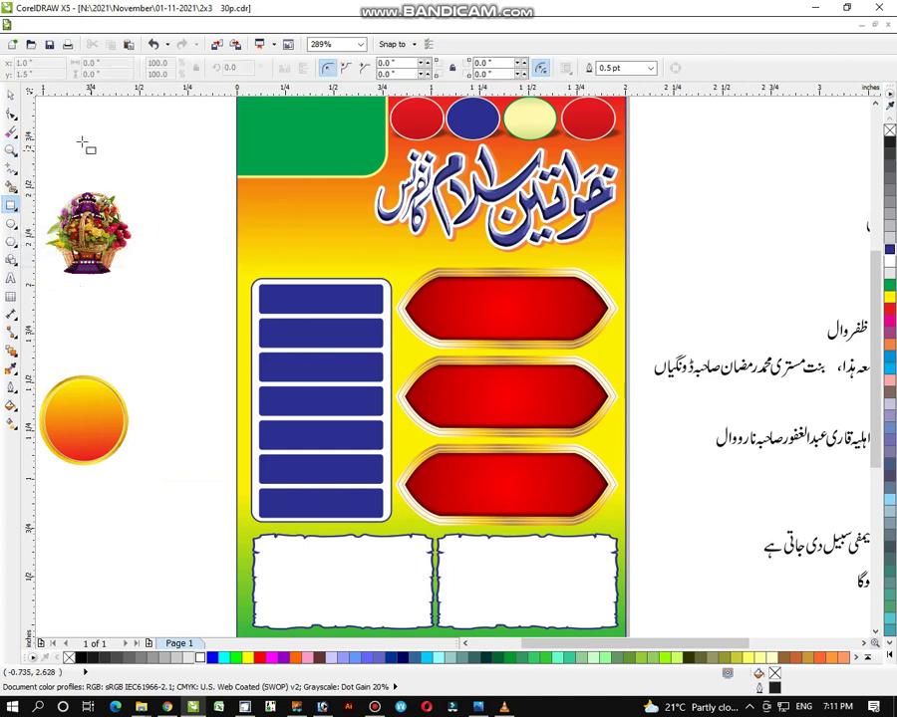
- Scale down a white torn box, move it under the green corner, and narrow it to fit
{"action": "left_click", "coordinate": [10, 94]}
{"action": "left_click", "coordinate": [367, 586]}
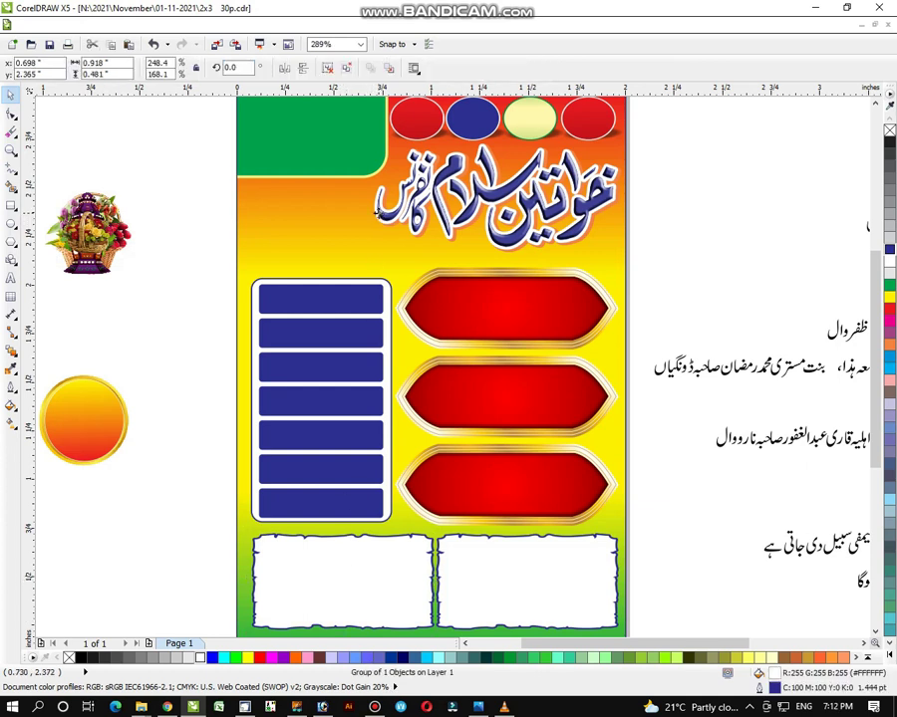
{"action": "left_click_drag", "start_coordinate": [466, 268], "coordinate": [433, 246]}
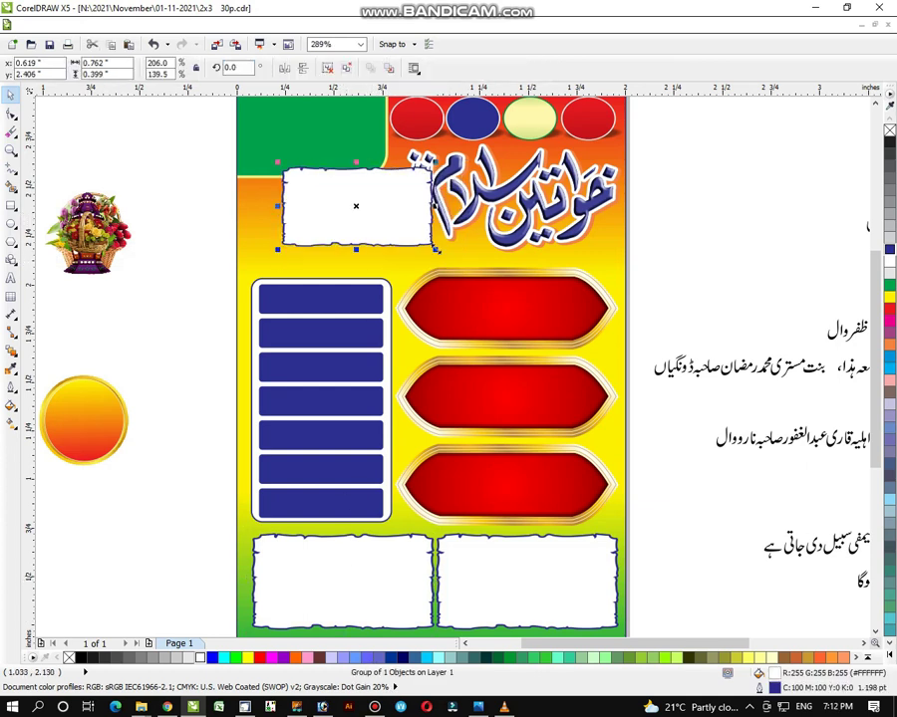
{"action": "left_click_drag", "start_coordinate": [324, 230], "coordinate": [317, 276]}
{"action": "left_click_drag", "start_coordinate": [395, 230], "coordinate": [371, 231]}
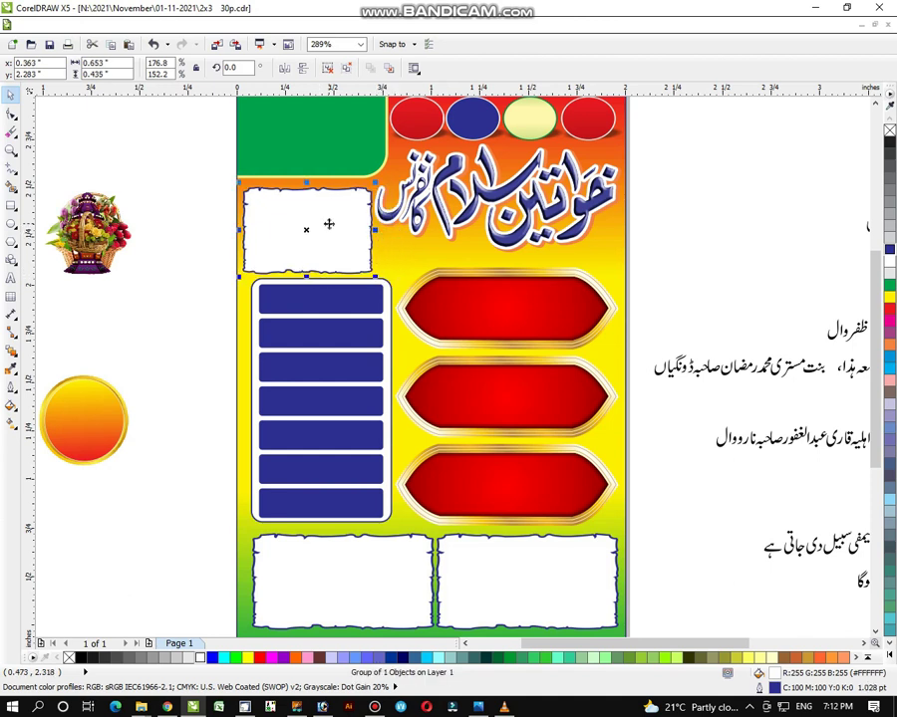
{"action": "left_click", "coordinate": [184, 219]}
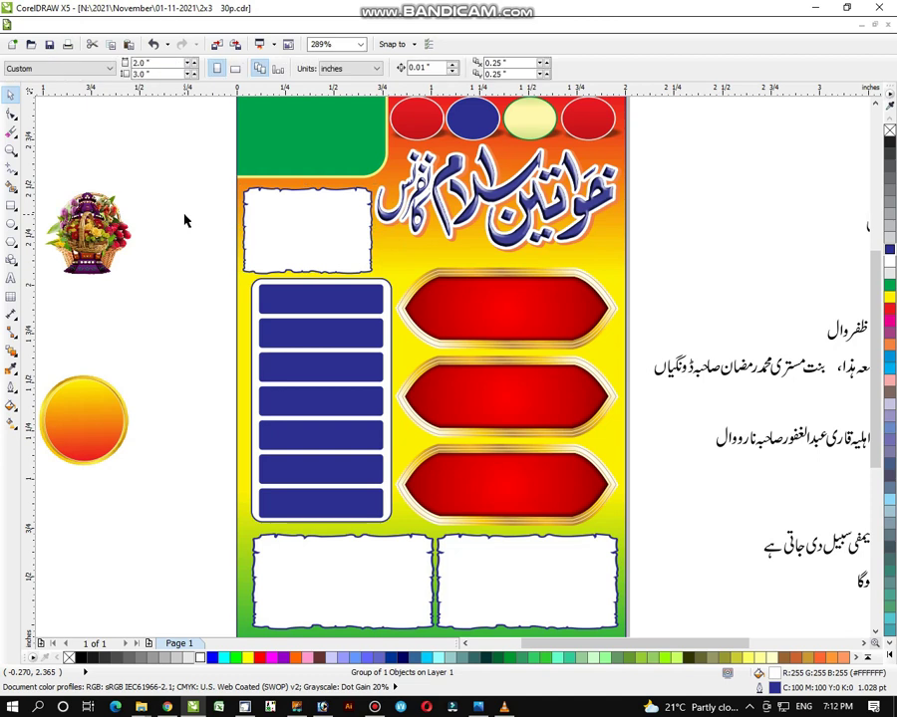
{"action": "left_click", "coordinate": [10, 152]}
{"action": "scroll", "coordinate": [436, 286], "scroll_direction": "down", "scroll_amount": 1}
- Zoom in on the calligraphy artwork collection beside the page
{"action": "left_click_drag", "start_coordinate": [70, 78], "coordinate": [854, 609]}
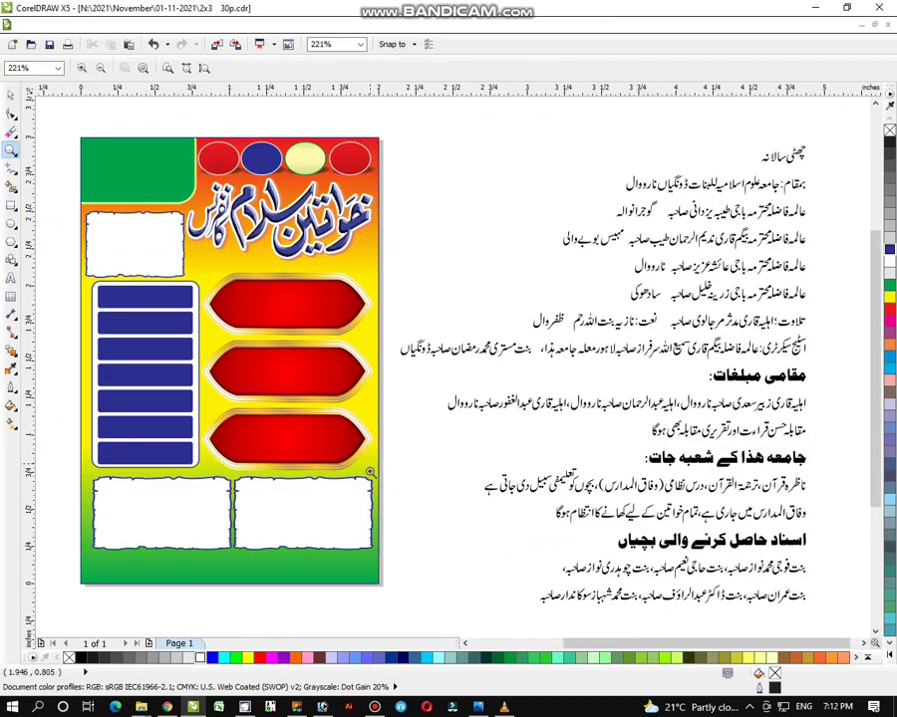
{"action": "left_click", "coordinate": [374, 706]}
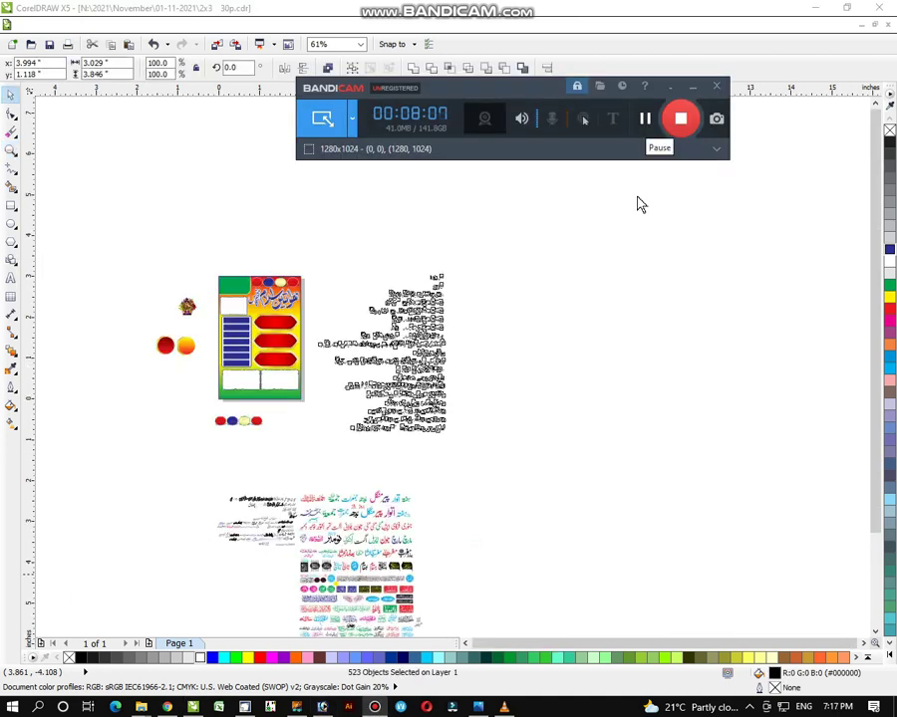
{"action": "left_click", "coordinate": [607, 295]}
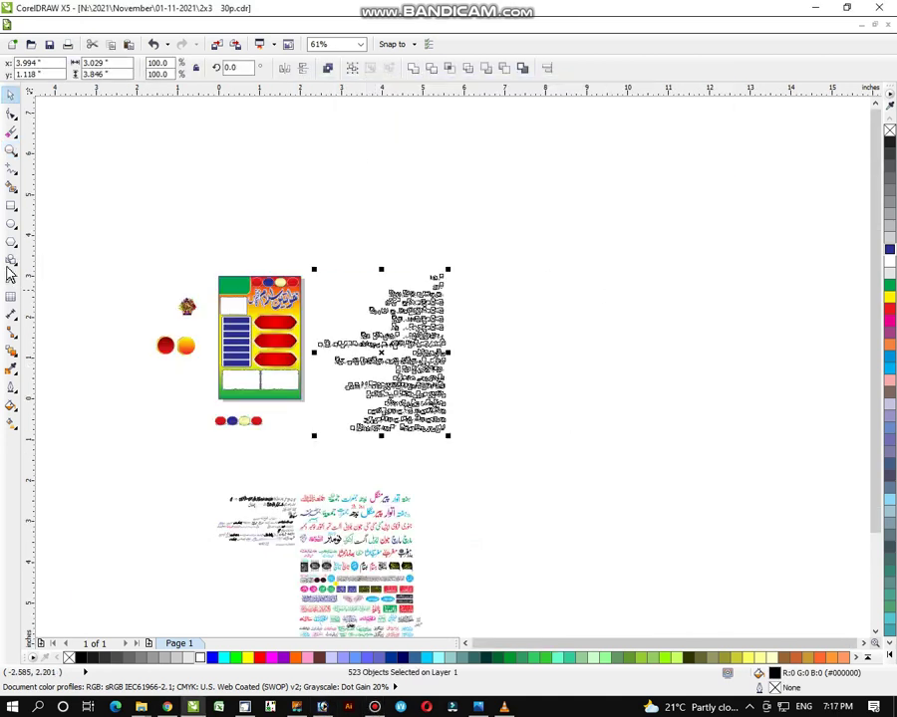
{"action": "left_click", "coordinate": [10, 148]}
{"action": "left_click_drag", "start_coordinate": [150, 206], "coordinate": [461, 404]}
{"action": "right_click", "coordinate": [419, 453]}
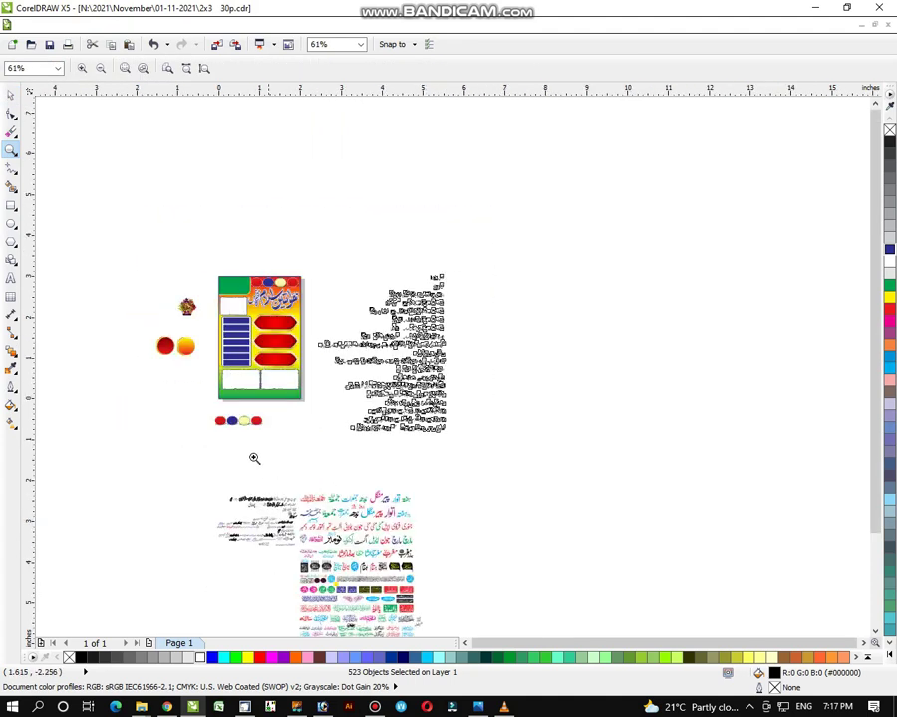
{"action": "left_click_drag", "start_coordinate": [430, 572], "coordinate": [434, 576]}
- Ungroup the calligraphy groups with Ctrl+U until individual words are free
{"action": "left_click", "coordinate": [9, 95]}
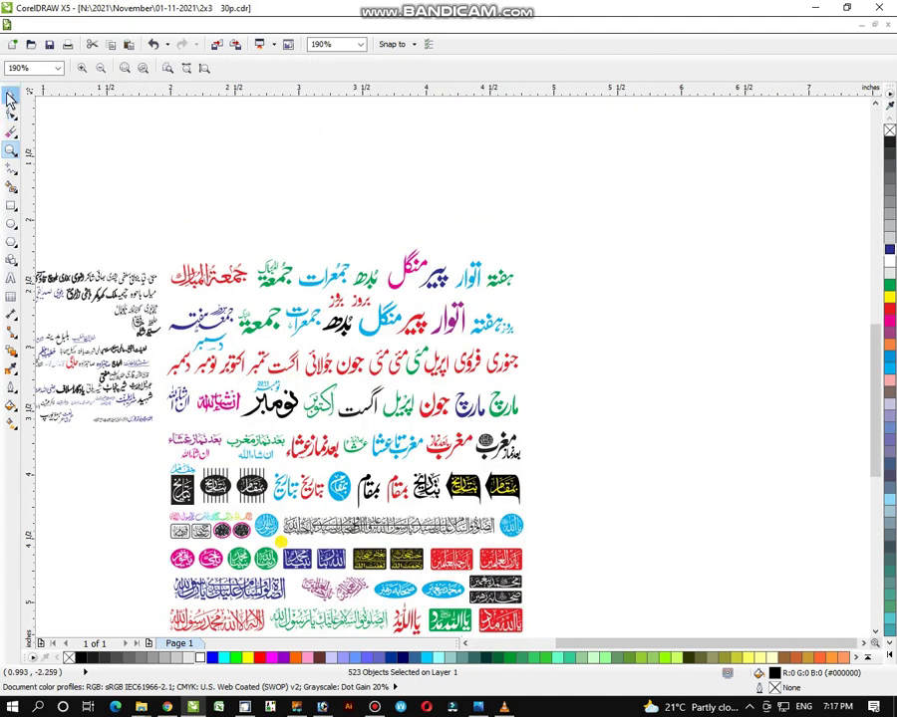
{"action": "left_click", "coordinate": [543, 281]}
{"action": "left_click", "coordinate": [522, 261]}
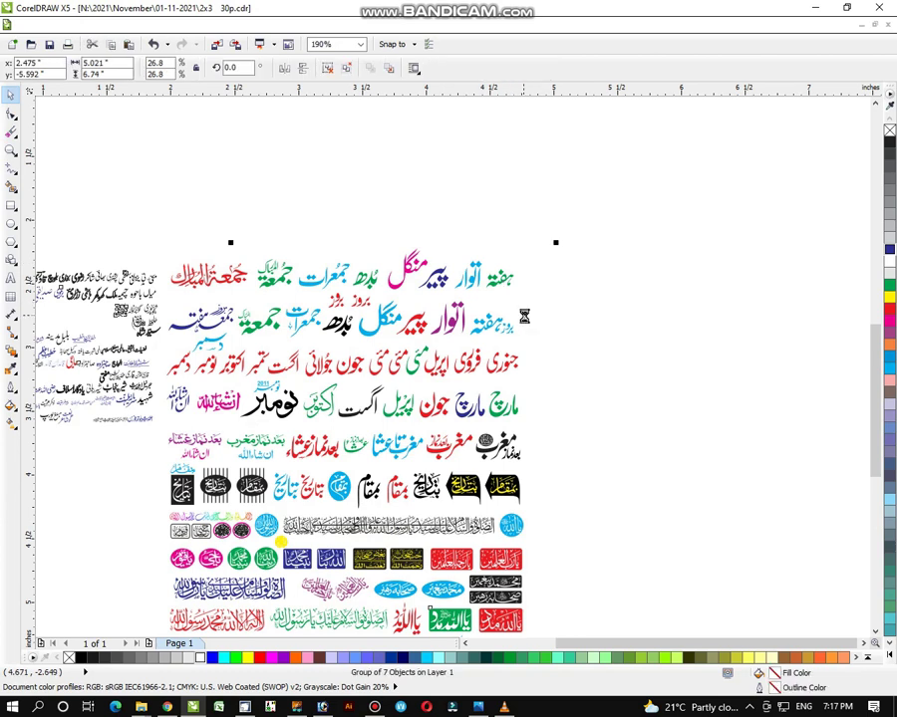
{"action": "key", "text": "ctrl+u"}
{"action": "left_click", "coordinate": [546, 318]}
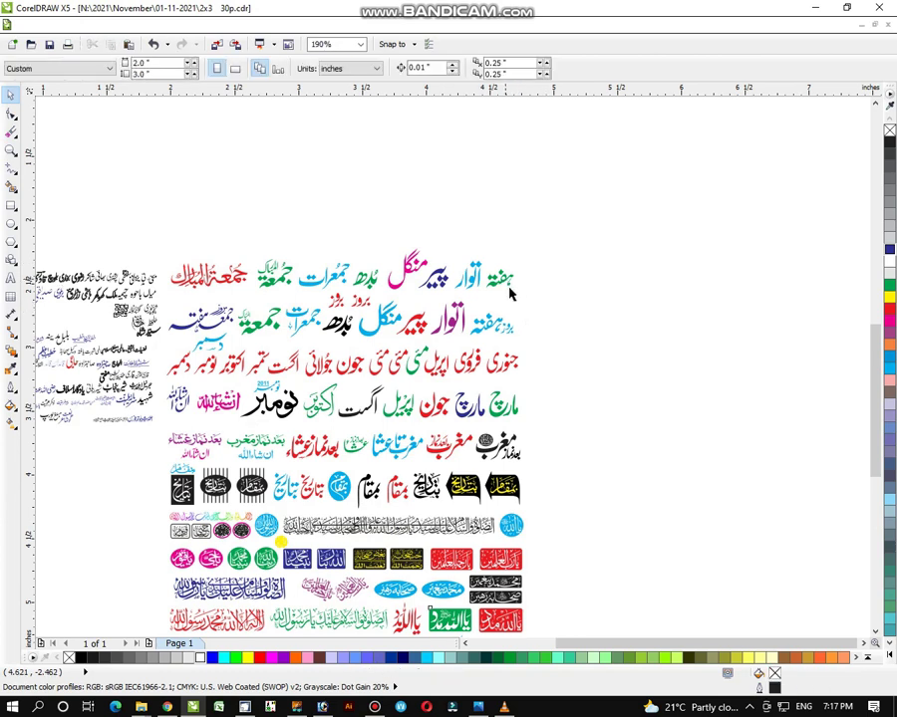
{"action": "left_click", "coordinate": [509, 289]}
{"action": "key", "text": "ctrl+u"}
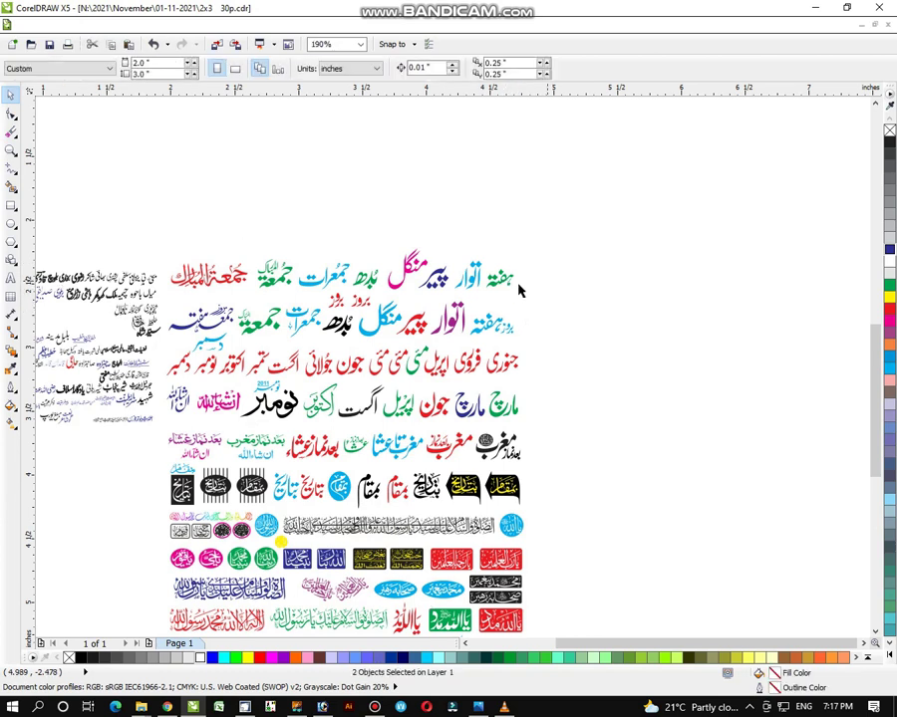
{"action": "left_click", "coordinate": [513, 301]}
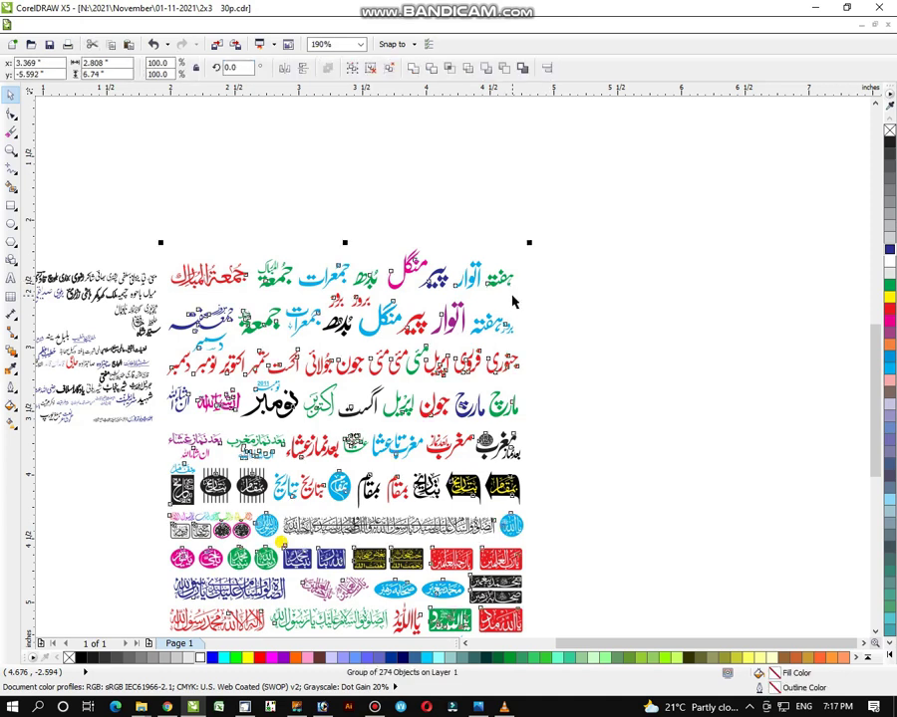
{"action": "key", "text": "ctrl+u"}
{"action": "key", "text": "Escape"}
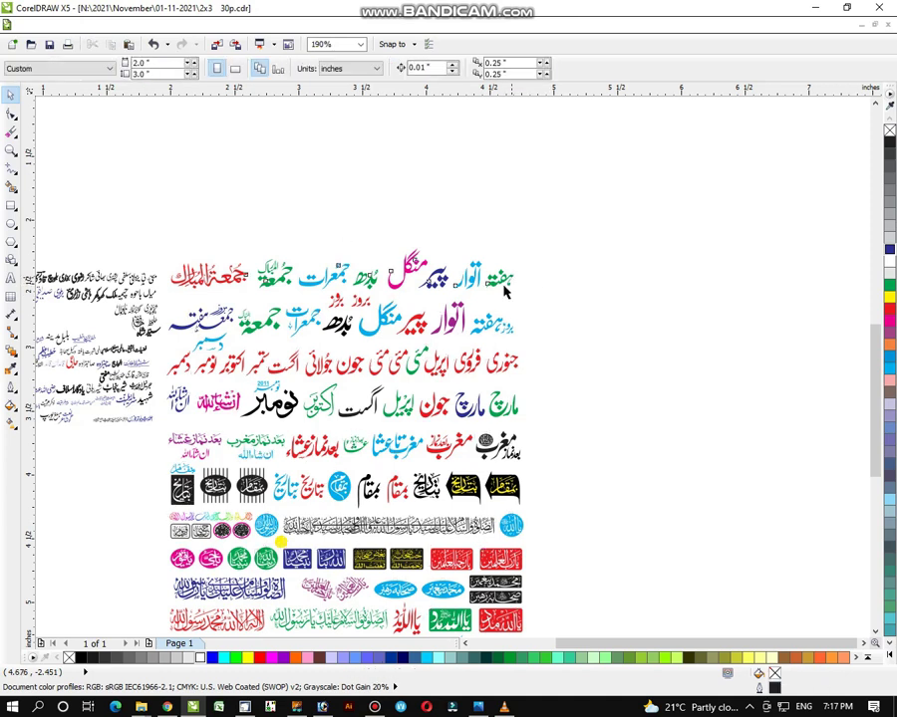
{"action": "left_click", "coordinate": [511, 289]}
{"action": "key", "text": "ctrl+u"}
{"action": "key", "text": "Escape"}
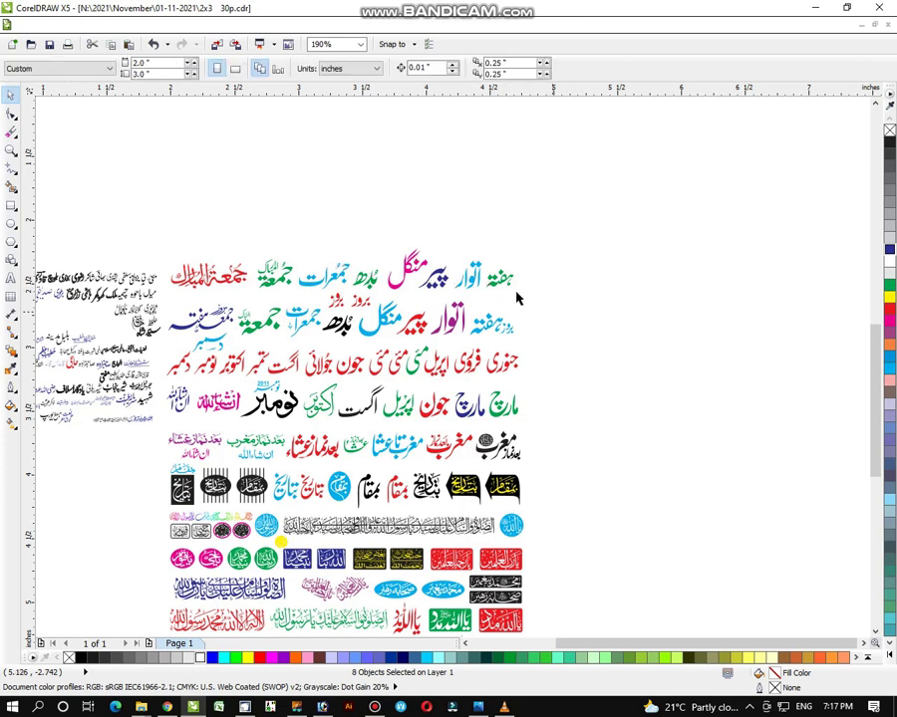
- Place نومبر and بروز ہفتہ together in one line and delete the extra green ہفتہ
{"action": "left_click", "coordinate": [508, 282]}
{"action": "left_click_drag", "start_coordinate": [508, 282], "coordinate": [569, 173]}
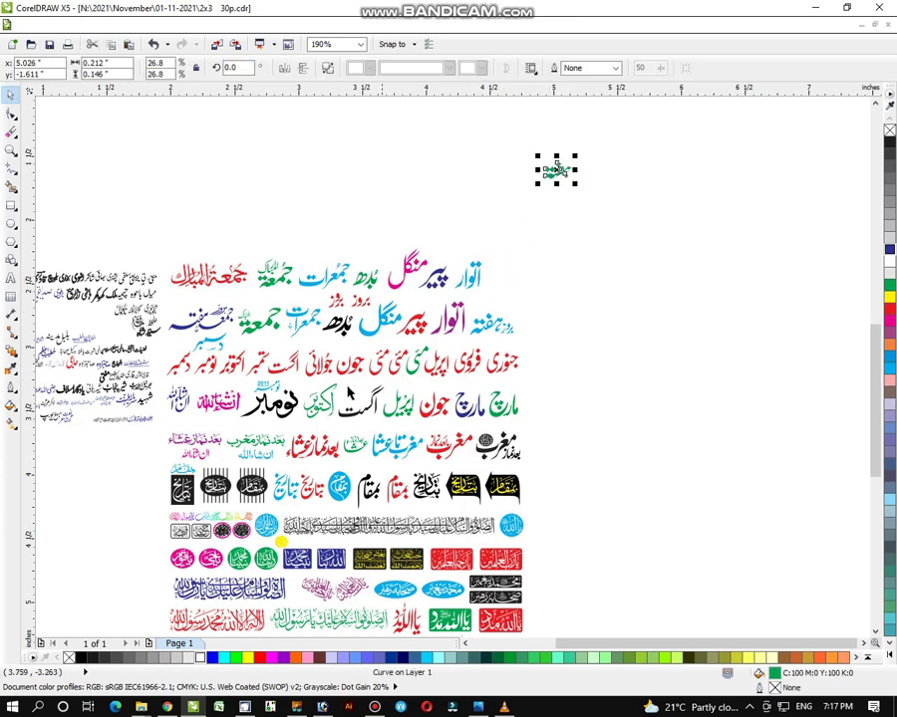
{"action": "left_click_drag", "start_coordinate": [212, 371], "coordinate": [528, 169]}
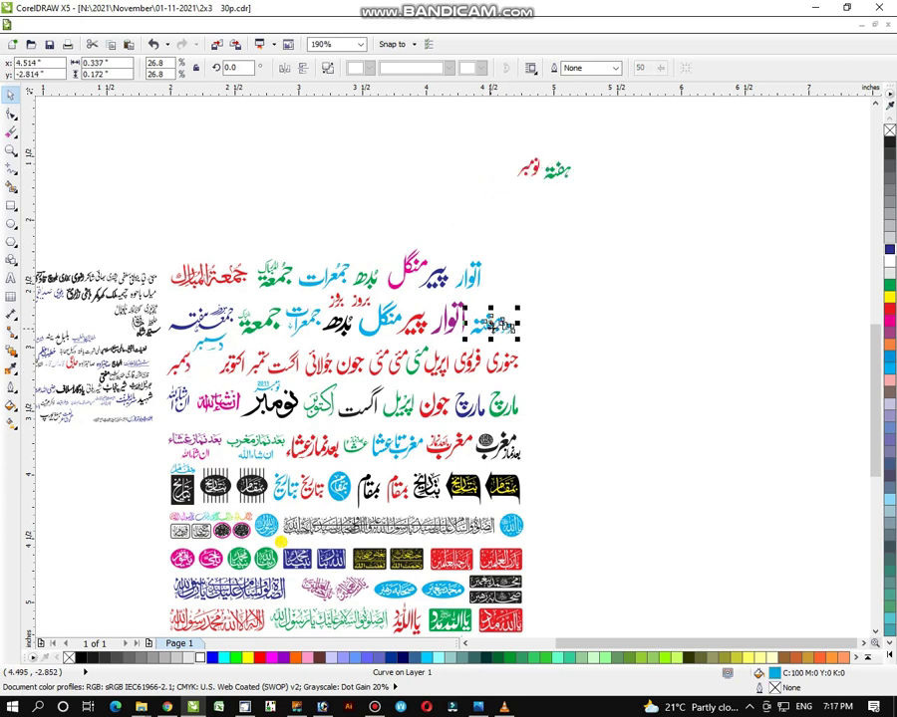
{"action": "left_click", "coordinate": [518, 316]}
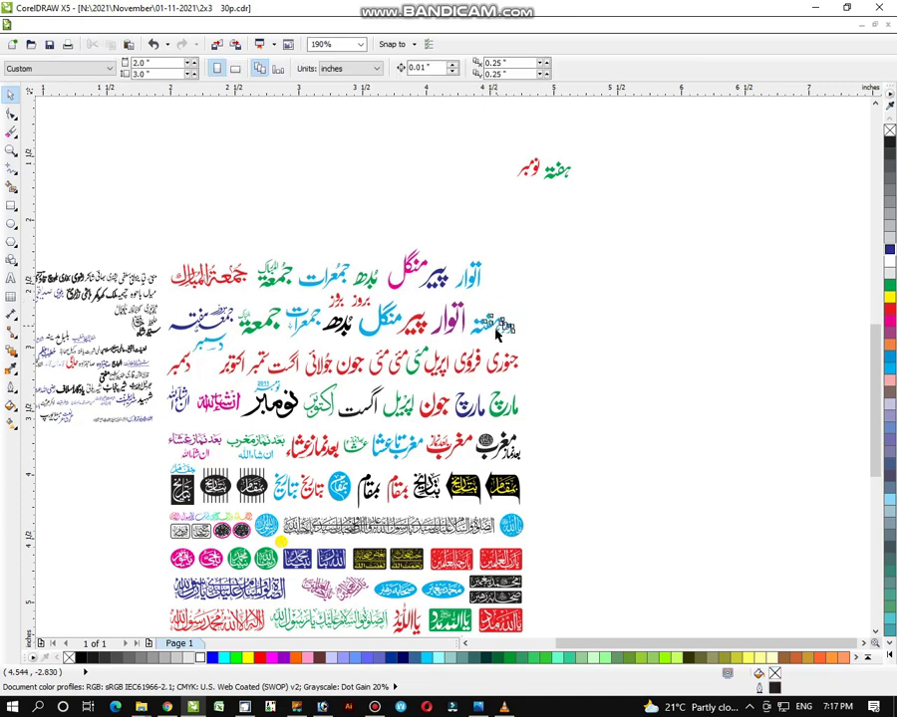
{"action": "left_click_drag", "start_coordinate": [493, 323], "coordinate": [506, 149]}
{"action": "left_click_drag", "start_coordinate": [596, 146], "coordinate": [536, 224]}
{"action": "key", "text": "Delete"}
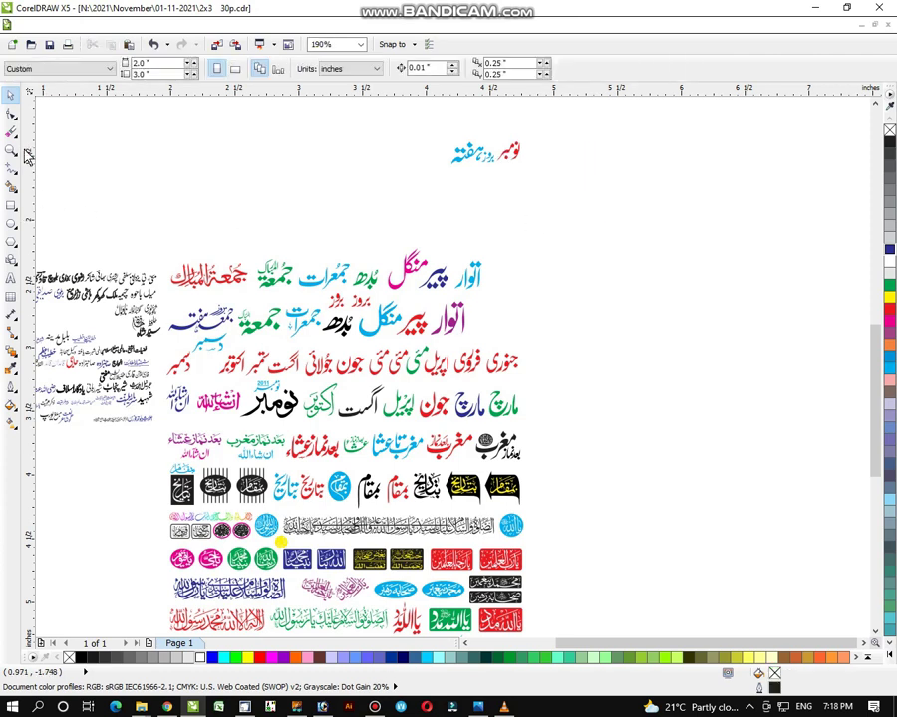
{"action": "left_click", "coordinate": [11, 149]}
{"action": "scroll", "coordinate": [326, 217], "scroll_direction": "down", "scroll_amount": 3}
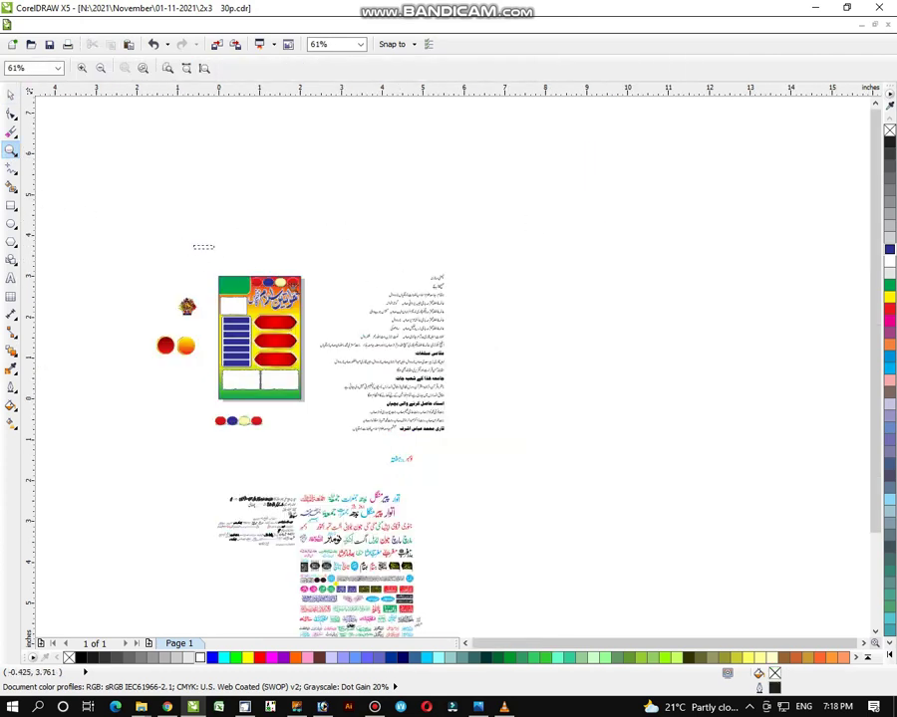
- Move the نومبر date line above the poster with the صبح 9 بجے text beside it
{"action": "left_click_drag", "start_coordinate": [213, 249], "coordinate": [528, 487]}
{"action": "left_click", "coordinate": [11, 95]}
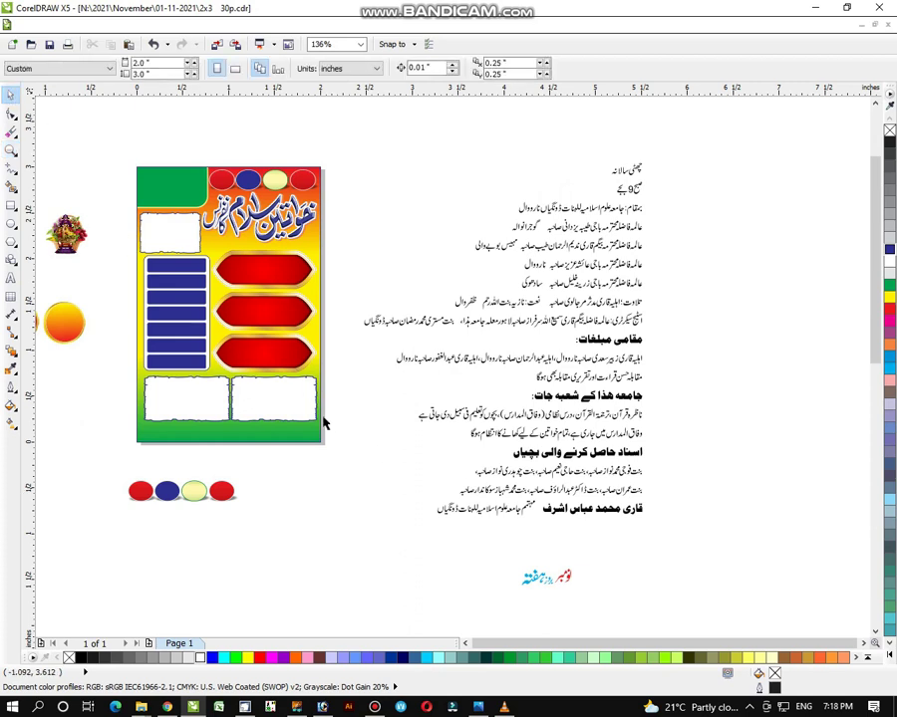
{"action": "left_click_drag", "start_coordinate": [583, 558], "coordinate": [239, 115]}
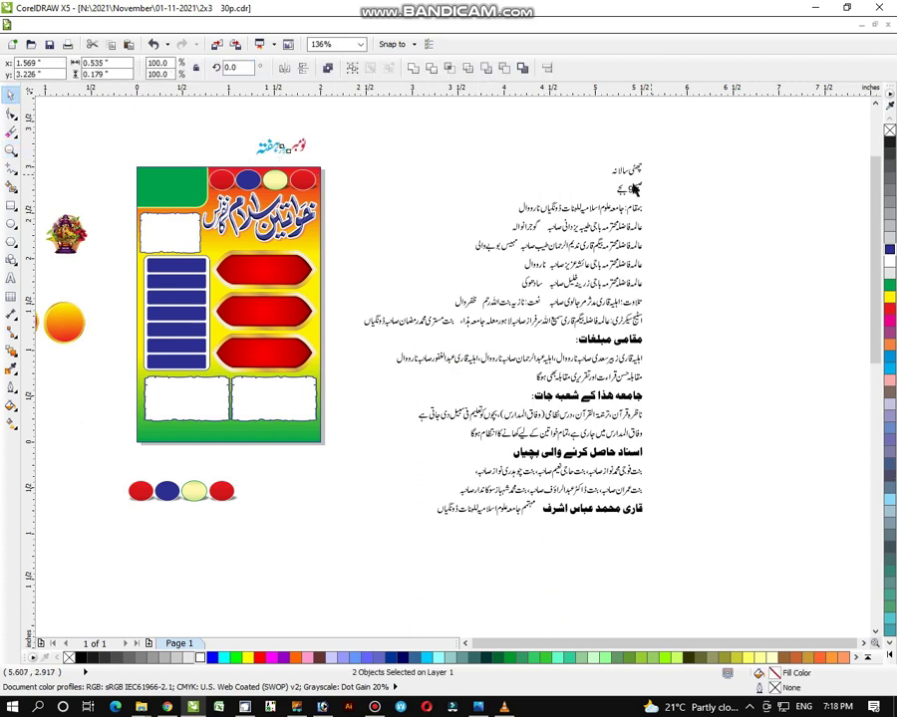
{"action": "left_click_drag", "start_coordinate": [607, 199], "coordinate": [326, 150]}
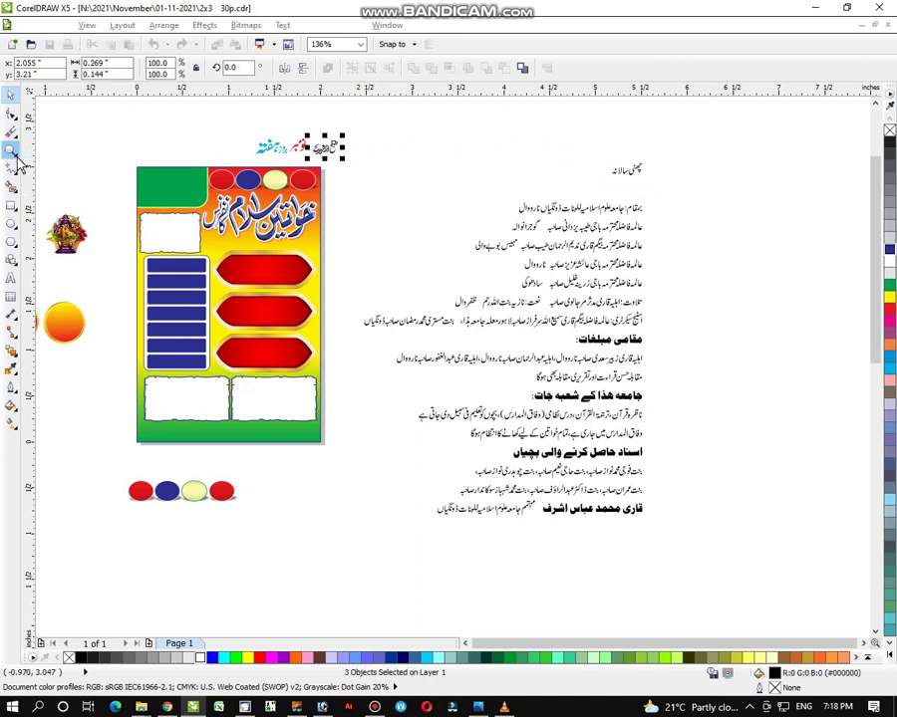
{"action": "left_click_drag", "start_coordinate": [195, 110], "coordinate": [394, 243]}
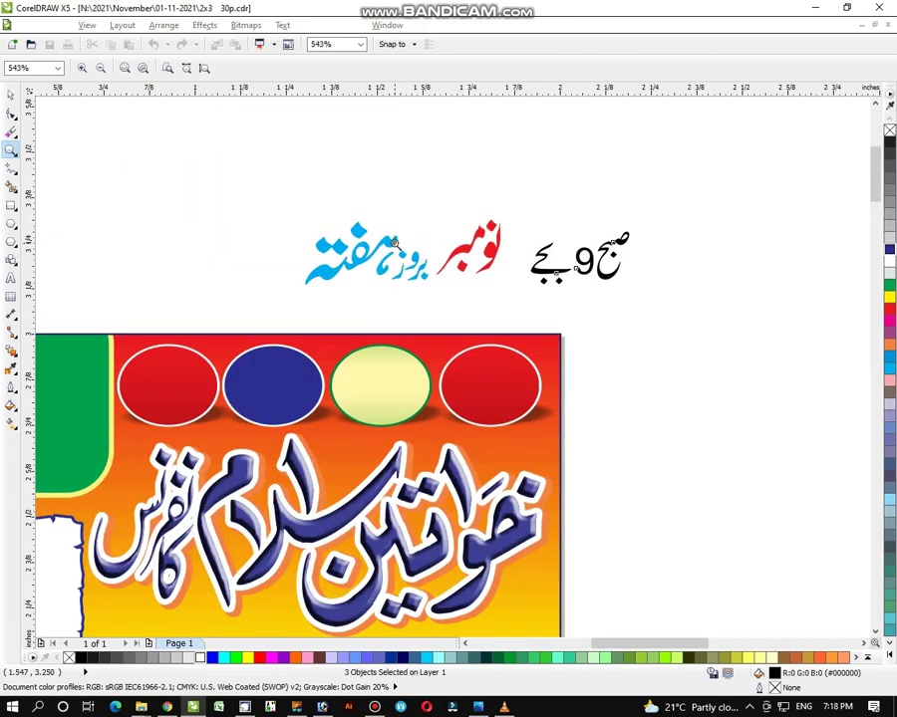
{"action": "left_click", "coordinate": [10, 94]}
- Add the text '13' in Arial Black, shrink it into the rightmost red circle, and colour it white
{"action": "left_click", "coordinate": [10, 277]}
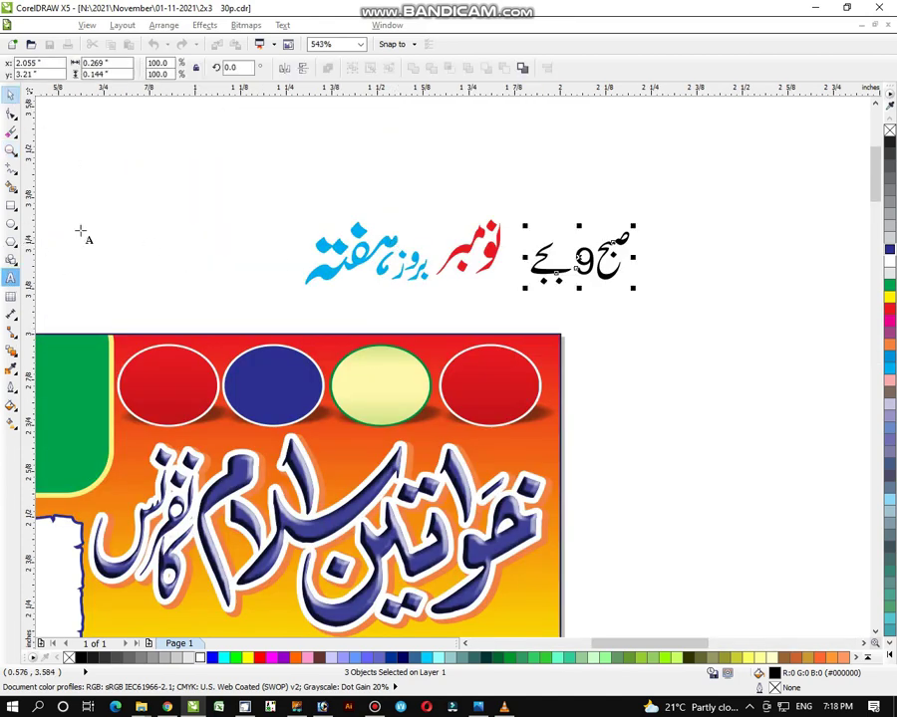
{"action": "left_click", "coordinate": [86, 222]}
{"action": "type", "text": "13"}
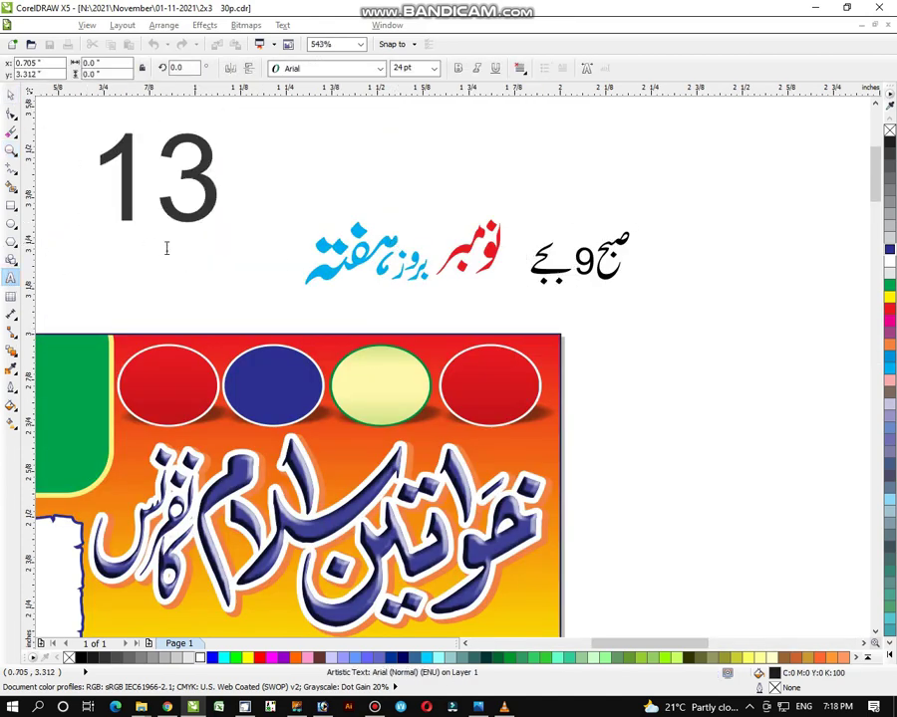
{"action": "left_click", "coordinate": [10, 92]}
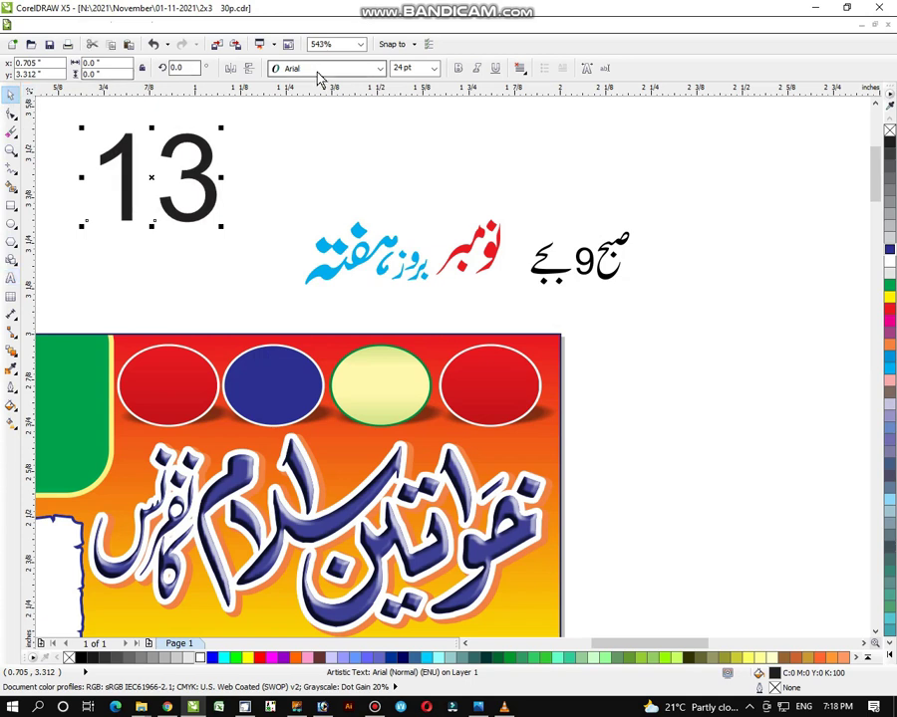
{"action": "left_click", "coordinate": [329, 68]}
{"action": "left_click", "coordinate": [311, 127]}
{"action": "left_click_drag", "start_coordinate": [82, 225], "coordinate": [443, 417]}
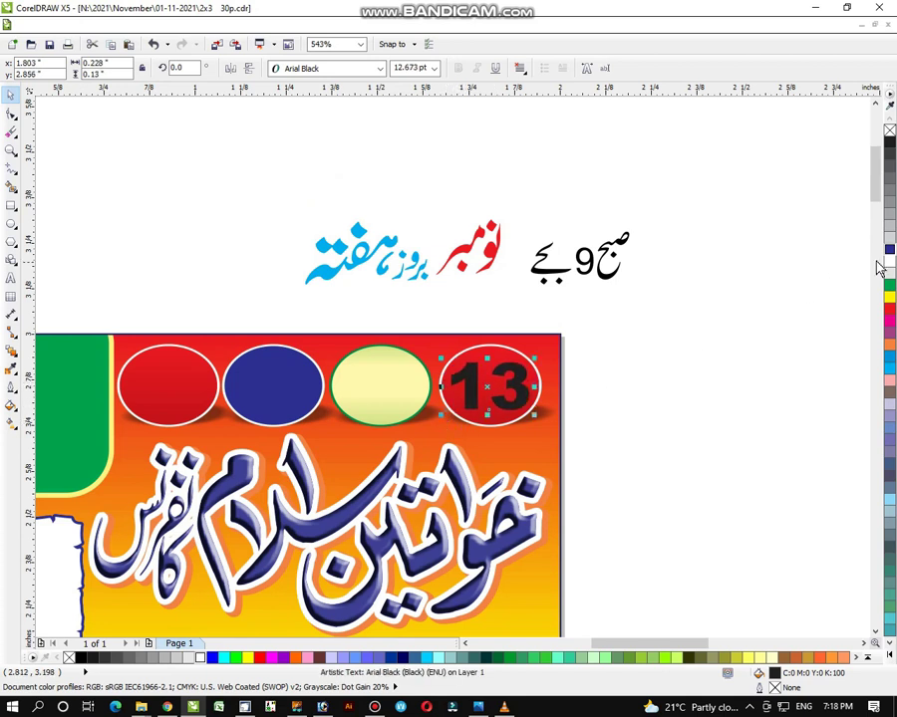
{"action": "left_click", "coordinate": [890, 261]}
{"action": "left_click_drag", "start_coordinate": [519, 191], "coordinate": [432, 293]}
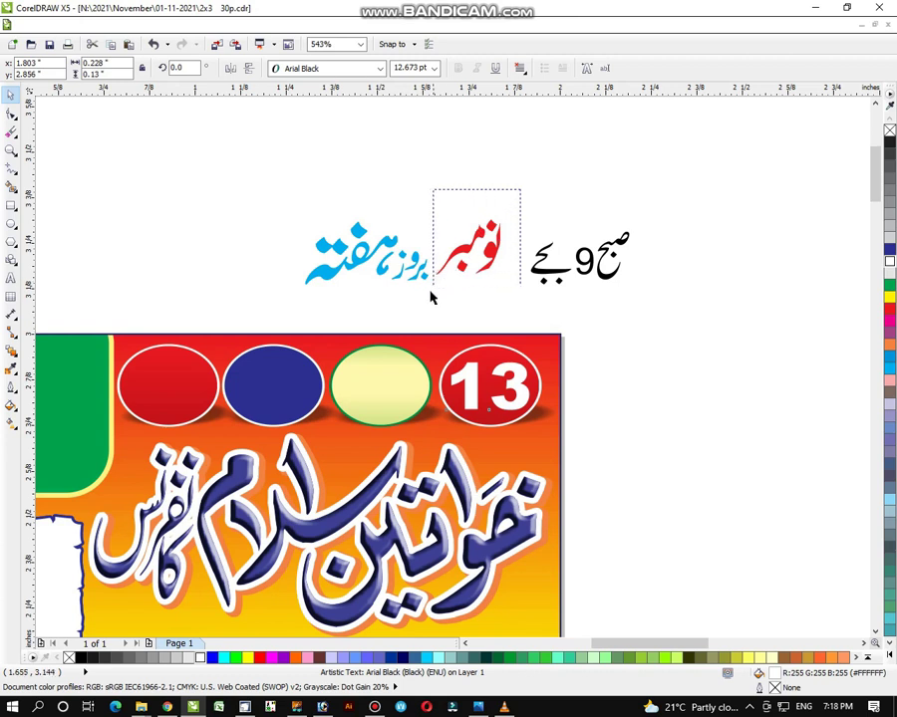
- Move نومبر into the yellow circle and colour it black
{"action": "left_click_drag", "start_coordinate": [465, 255], "coordinate": [378, 389]}
{"action": "left_click", "coordinate": [890, 658]}
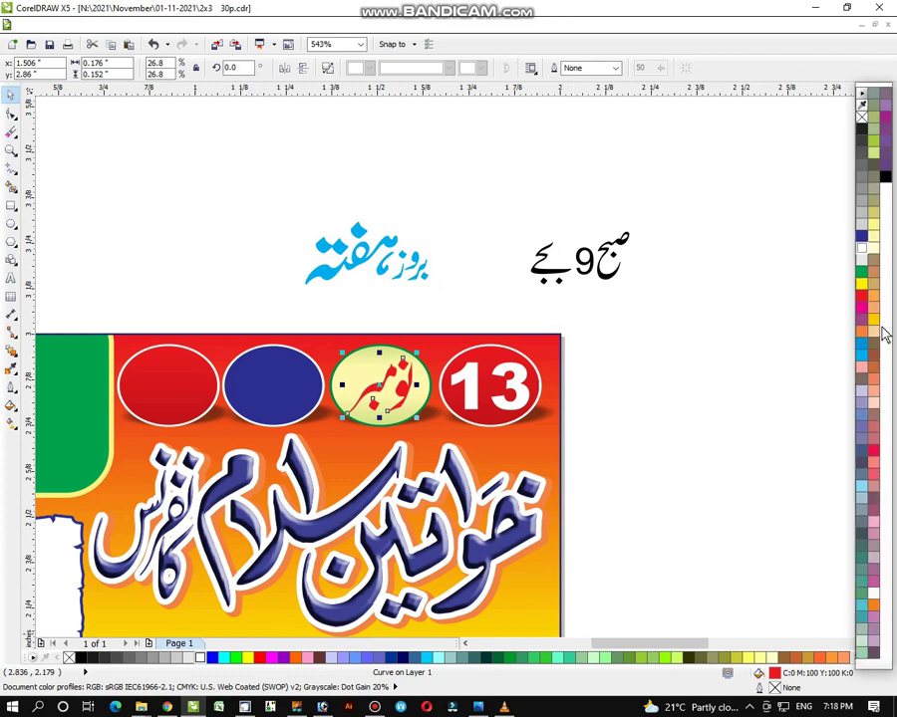
{"action": "left_click", "coordinate": [883, 176]}
{"action": "left_click", "coordinate": [746, 335]}
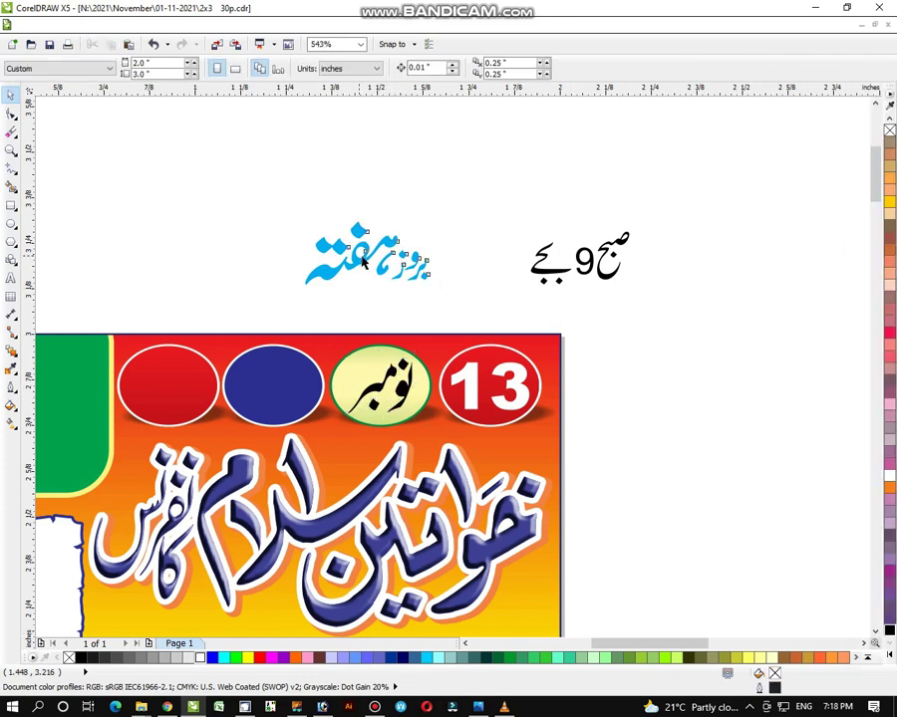
- Move بروز ہفتہ onto the blue circle, shrink it to fit and make it white
{"action": "left_click", "coordinate": [381, 278]}
{"action": "left_click_drag", "start_coordinate": [381, 278], "coordinate": [296, 390]}
{"action": "left_click_drag", "start_coordinate": [356, 341], "coordinate": [319, 360]}
{"action": "left_click_drag", "start_coordinate": [272, 401], "coordinate": [273, 394]}
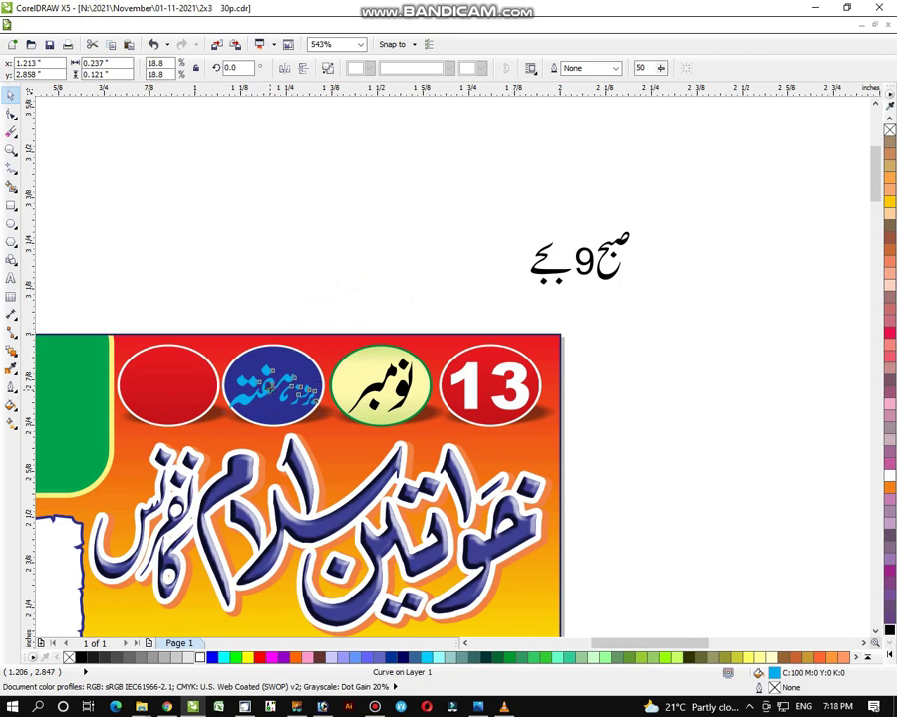
{"action": "left_click", "coordinate": [890, 660]}
{"action": "left_click", "coordinate": [608, 180]}
{"action": "left_click", "coordinate": [697, 367]}
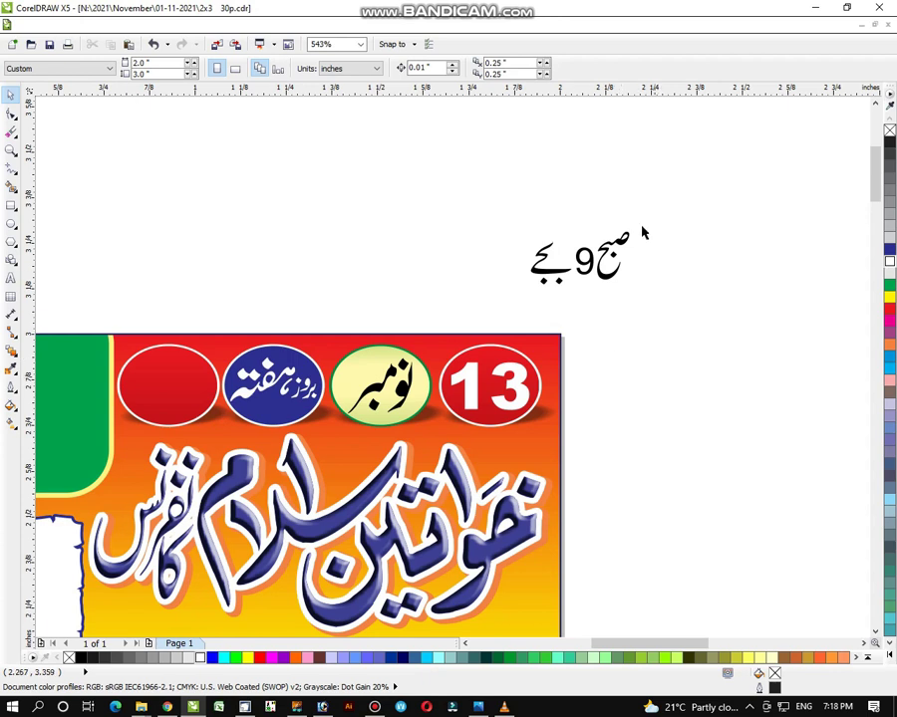
- Copy the 13 into the left red circle, change it to 9, and centre it
{"action": "left_click", "coordinate": [499, 402]}
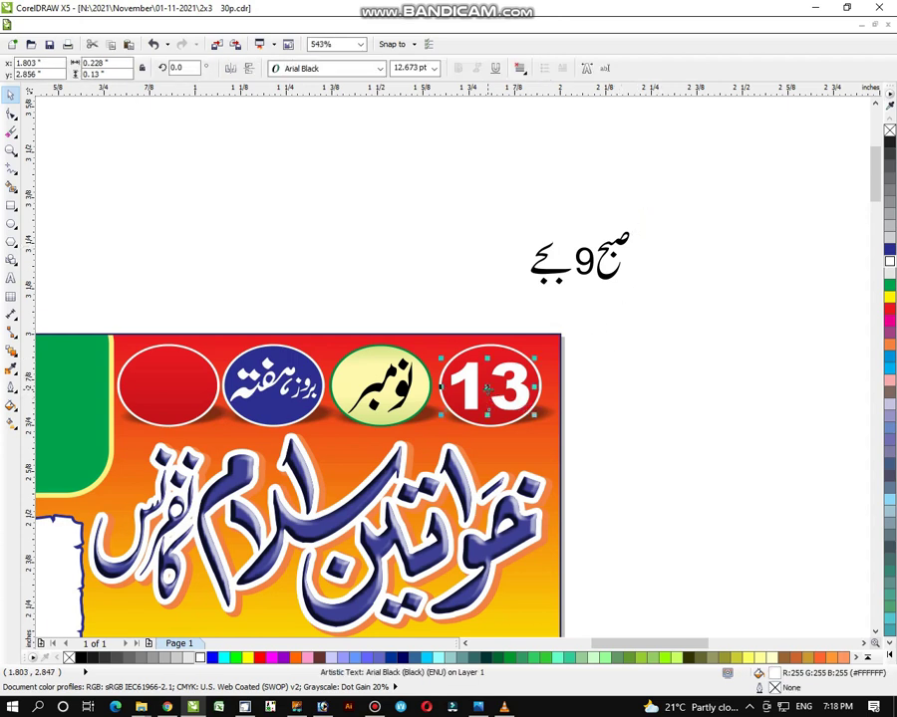
{"action": "left_click_drag", "start_coordinate": [500, 402], "coordinate": [195, 392]}
{"action": "right_click", "coordinate": [194, 391]}
{"action": "left_click", "coordinate": [9, 279]}
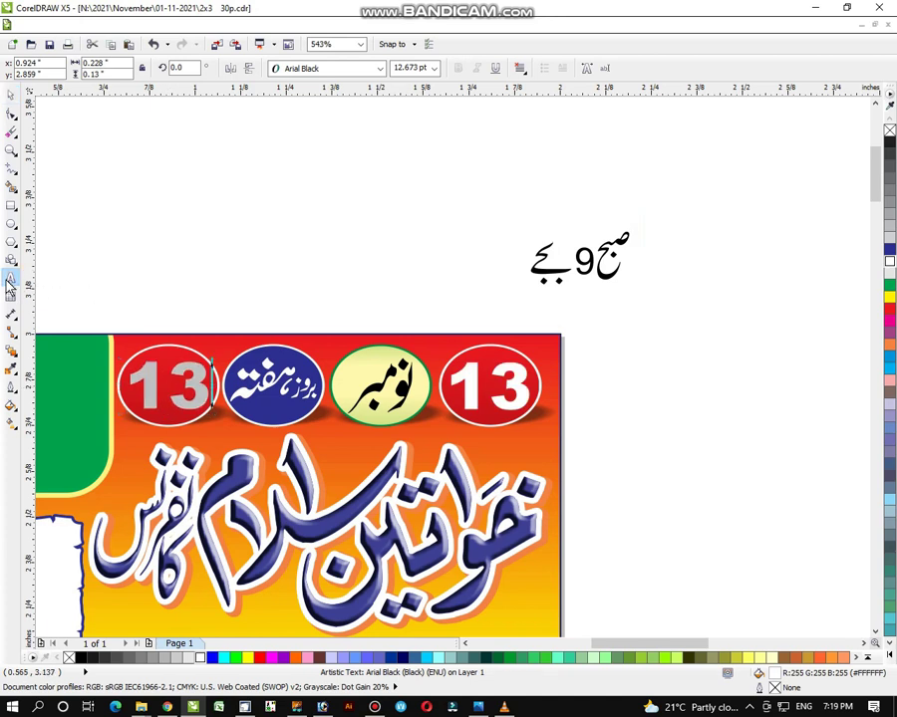
{"action": "key", "text": "BackSpace"}
{"action": "type", "text": "9"}
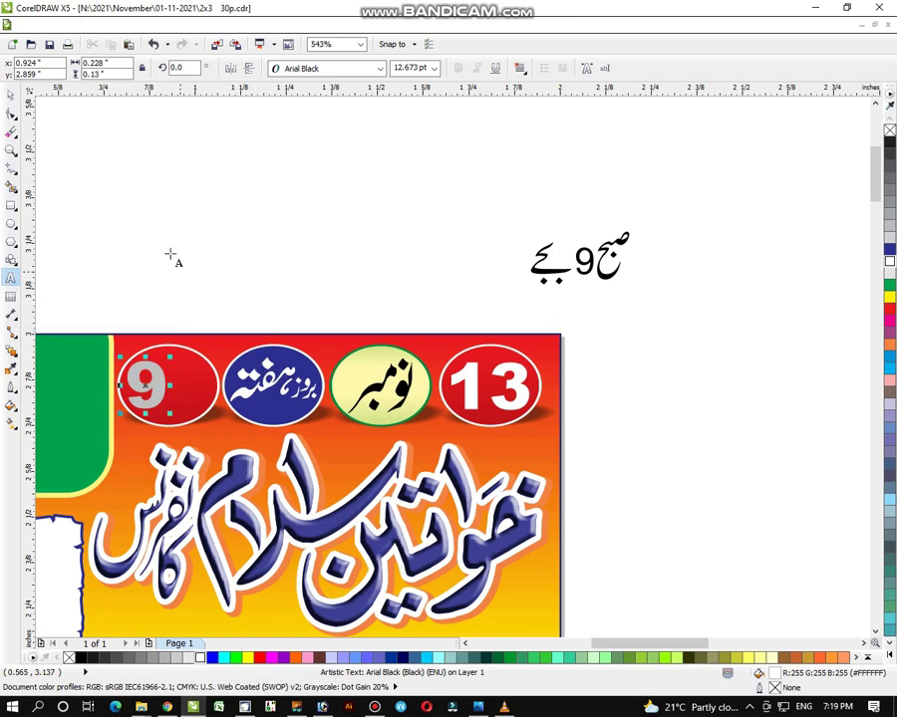
{"action": "left_click", "coordinate": [10, 95]}
{"action": "left_click_drag", "start_coordinate": [145, 387], "coordinate": [186, 387]}
- Place صبح beside the 9 and بجے beneath it, both in blue, deleting the leftover 9
{"action": "left_click_drag", "start_coordinate": [655, 202], "coordinate": [597, 312]}
{"action": "left_click_drag", "start_coordinate": [611, 254], "coordinate": [149, 385]}
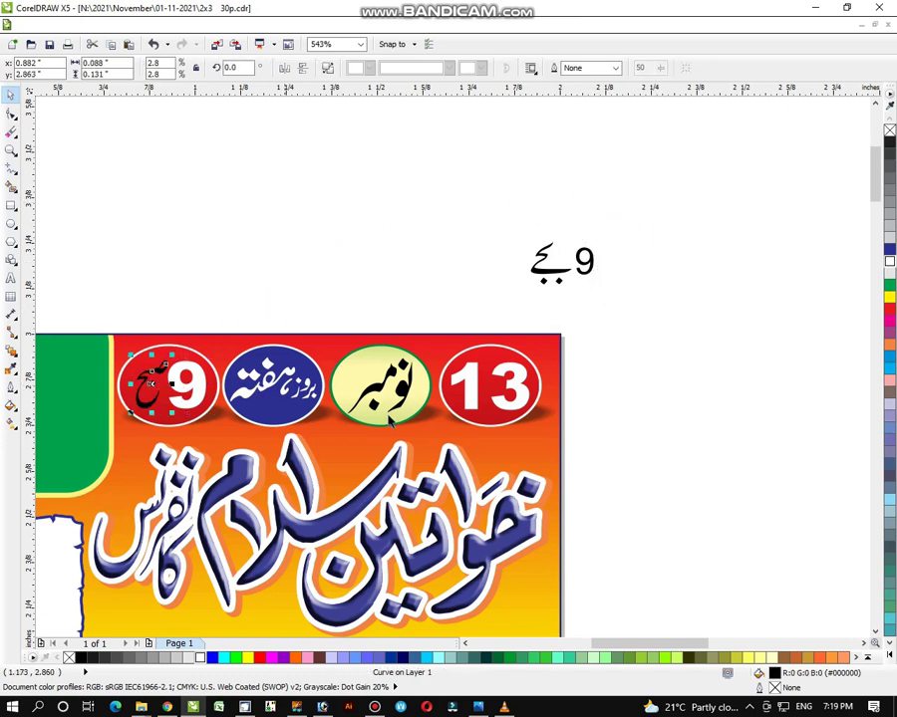
{"action": "left_click_drag", "start_coordinate": [571, 236], "coordinate": [619, 316]}
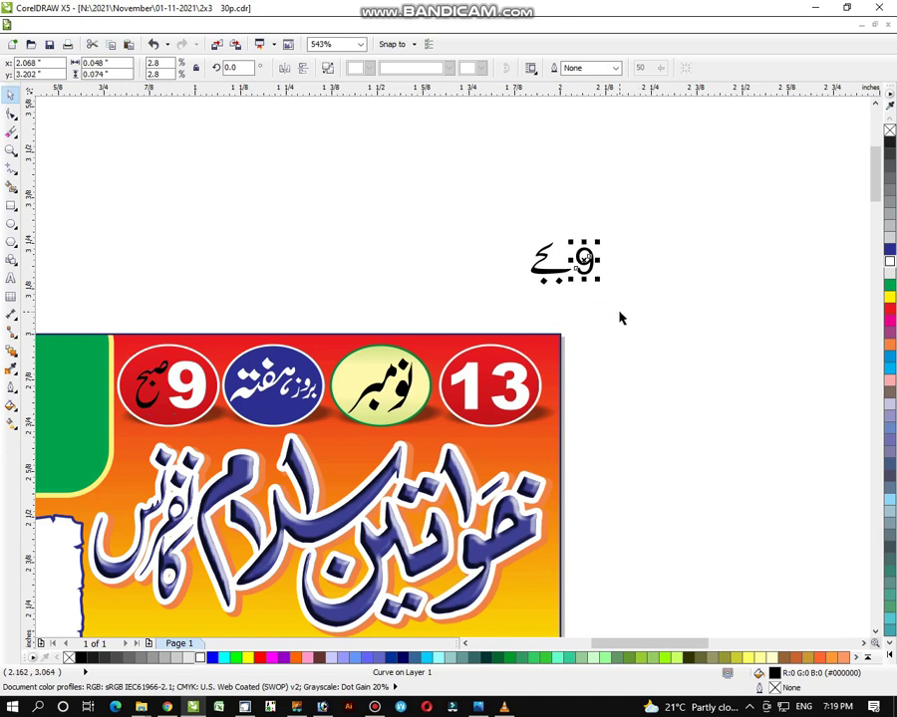
{"action": "key", "text": "Delete"}
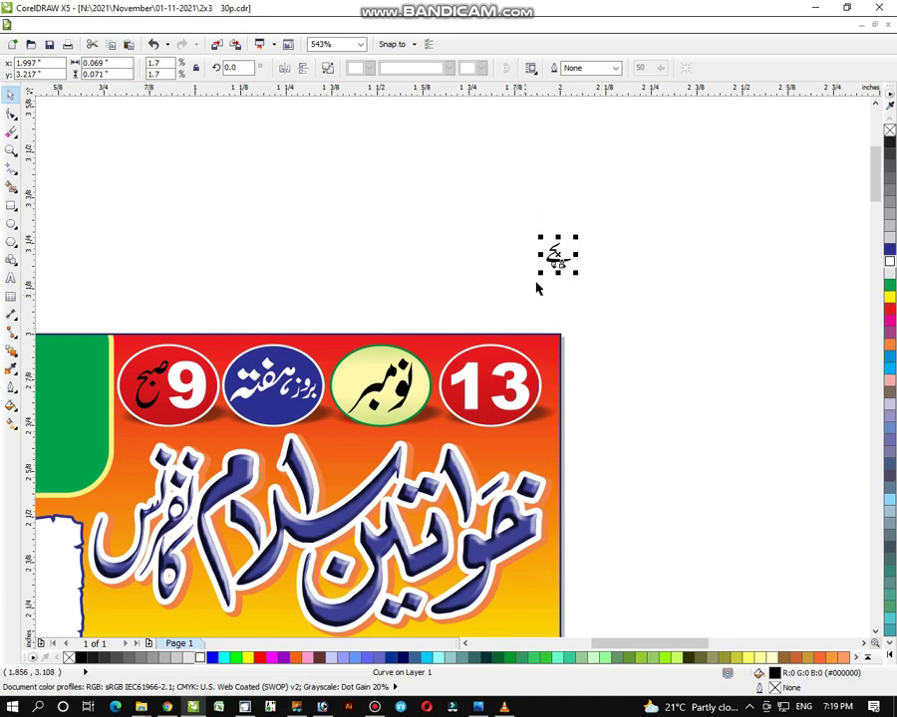
{"action": "left_click_drag", "start_coordinate": [538, 275], "coordinate": [162, 411]}
{"action": "left_click_drag", "start_coordinate": [93, 294], "coordinate": [206, 451]}
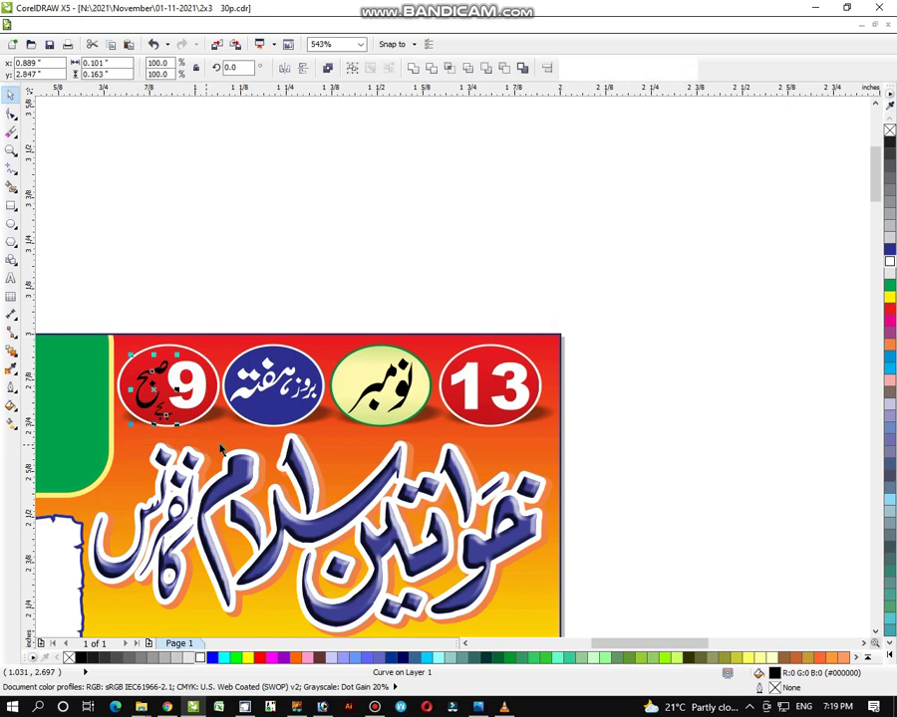
{"action": "left_click", "coordinate": [890, 251]}
{"action": "left_click", "coordinate": [126, 310]}
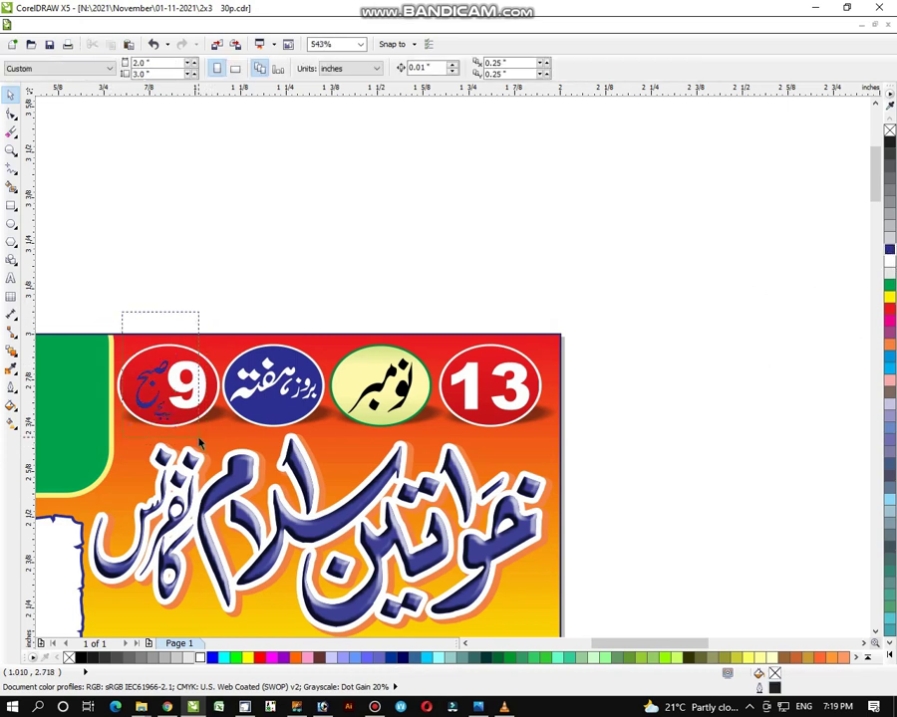
{"action": "left_click_drag", "start_coordinate": [199, 443], "coordinate": [199, 444]}
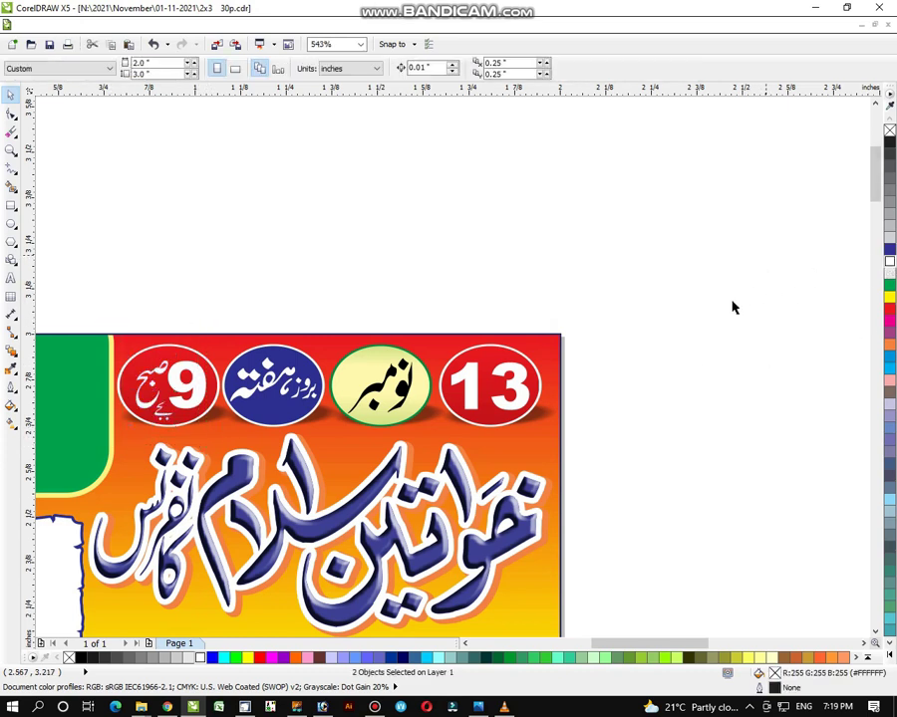
- Bring the چھٹی سالانہ heading over next to the poster
{"action": "left_click", "coordinate": [717, 311]}
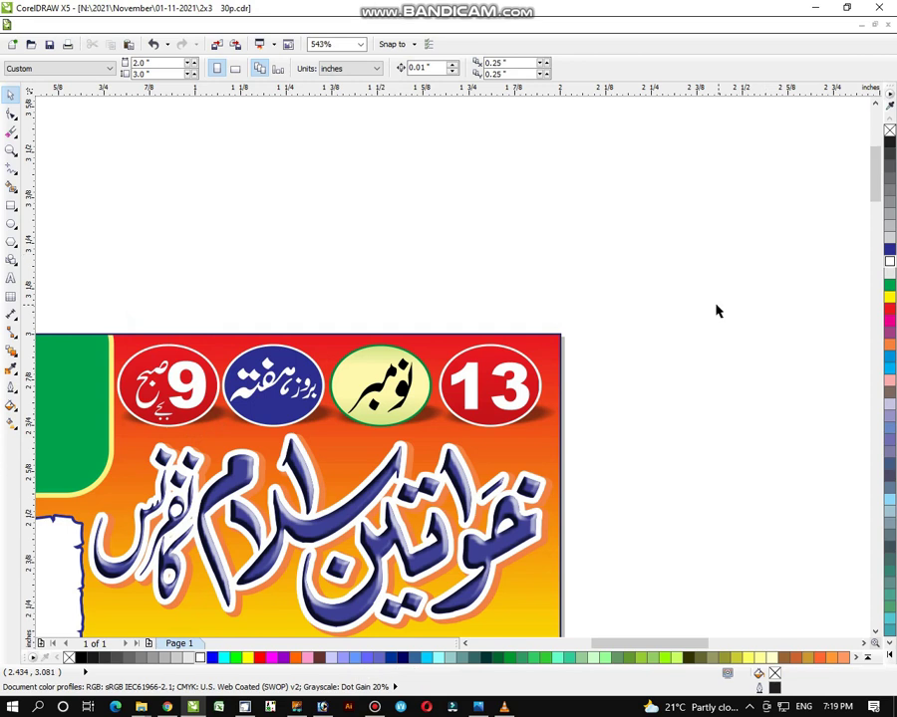
{"action": "left_click", "coordinate": [11, 149]}
{"action": "key", "text": "F3"}
{"action": "key", "text": "F3"}
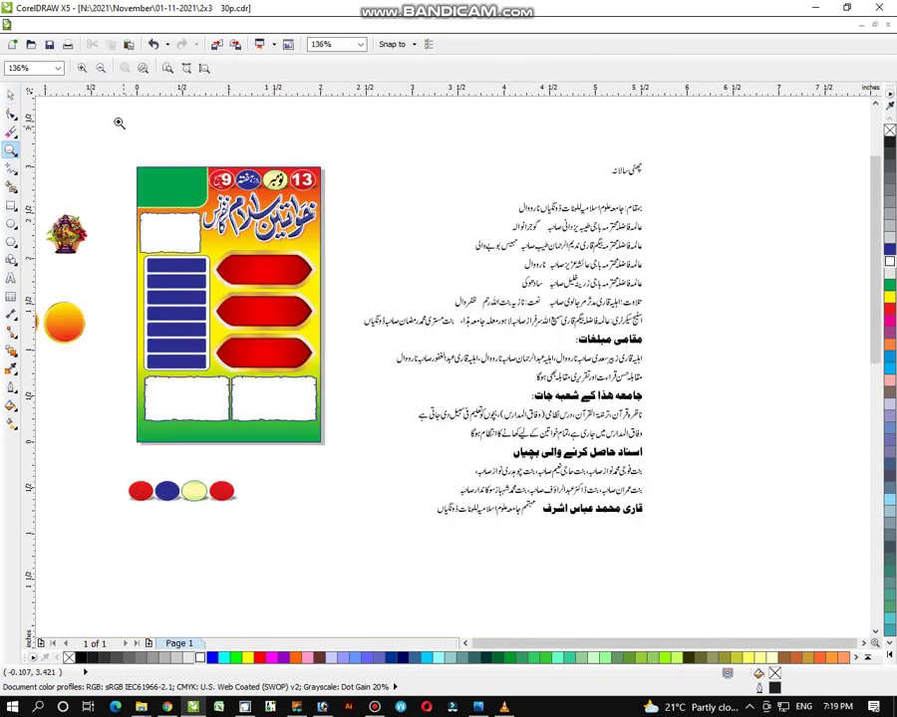
{"action": "left_click_drag", "start_coordinate": [118, 122], "coordinate": [729, 400]}
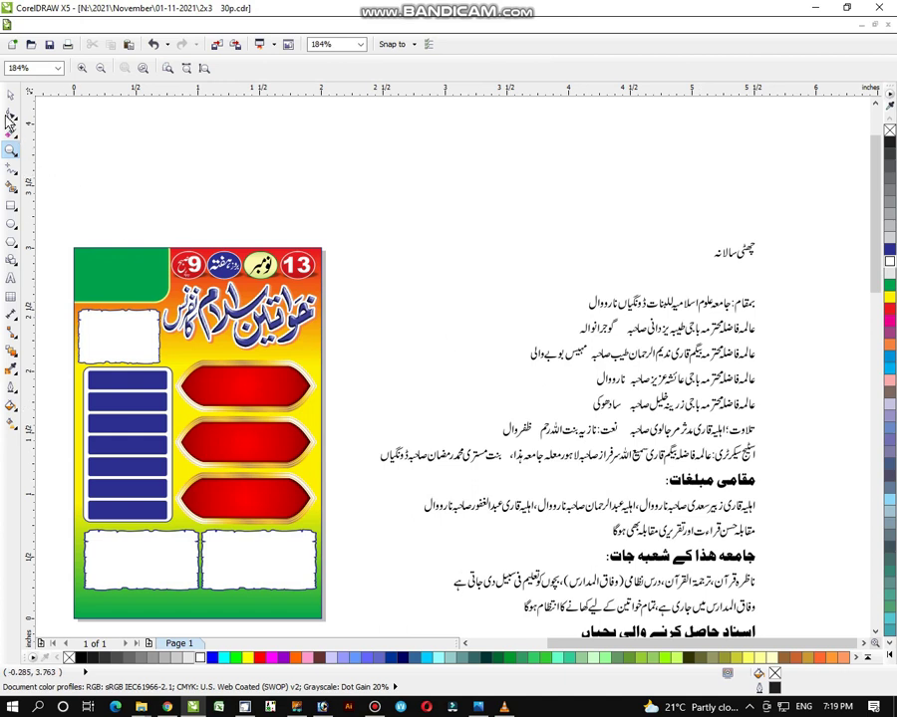
{"action": "left_click", "coordinate": [9, 95]}
{"action": "left_click_drag", "start_coordinate": [798, 225], "coordinate": [680, 274]}
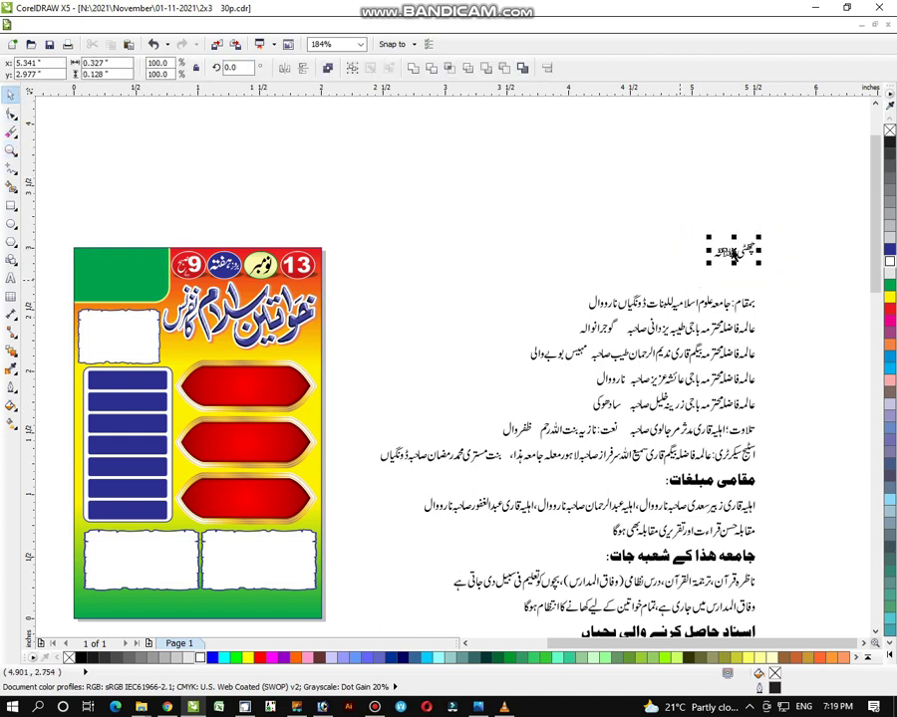
{"action": "left_click_drag", "start_coordinate": [598, 268], "coordinate": [222, 309]}
- Shrink چھٹی سالانہ and place it in white on the poster below the 13 circle
{"action": "left_click", "coordinate": [11, 150]}
{"action": "left_click_drag", "start_coordinate": [150, 207], "coordinate": [435, 381]}
{"action": "left_click", "coordinate": [9, 95]}
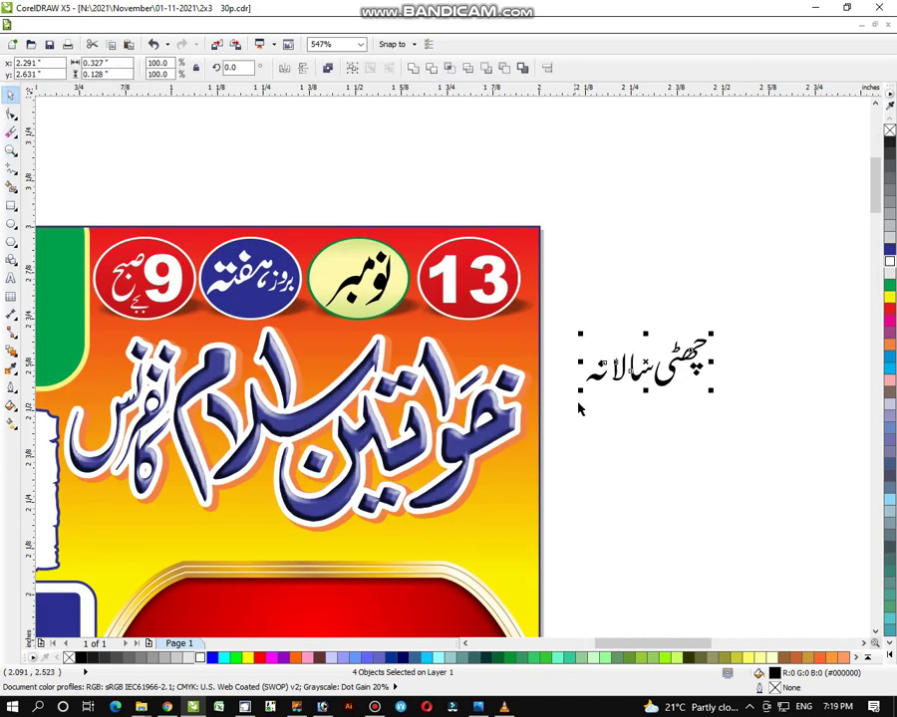
{"action": "left_click_drag", "start_coordinate": [581, 391], "coordinate": [613, 379]}
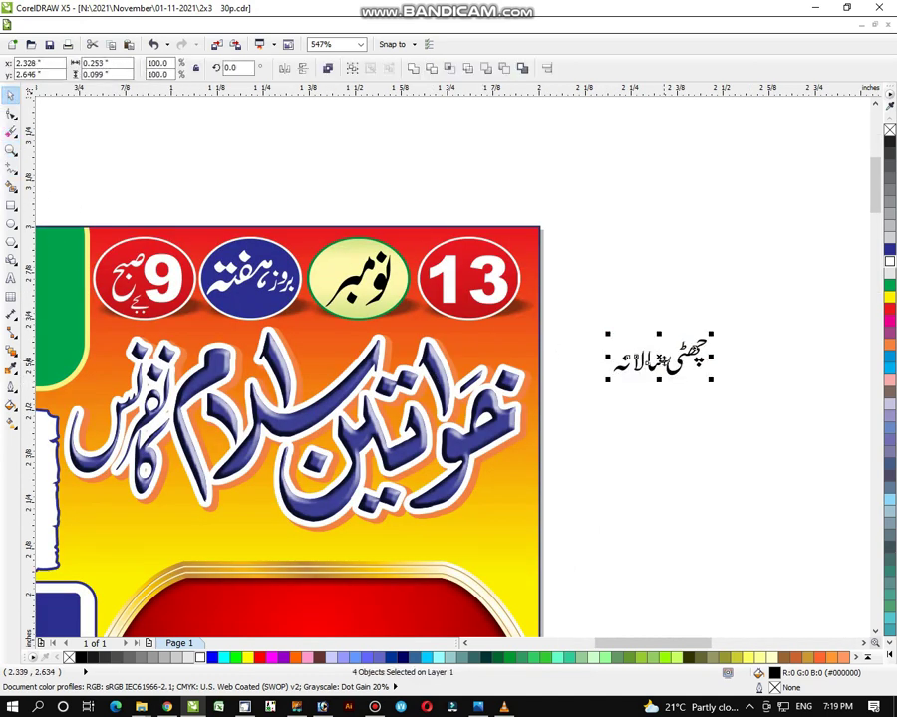
{"action": "left_click_drag", "start_coordinate": [662, 361], "coordinate": [497, 341]}
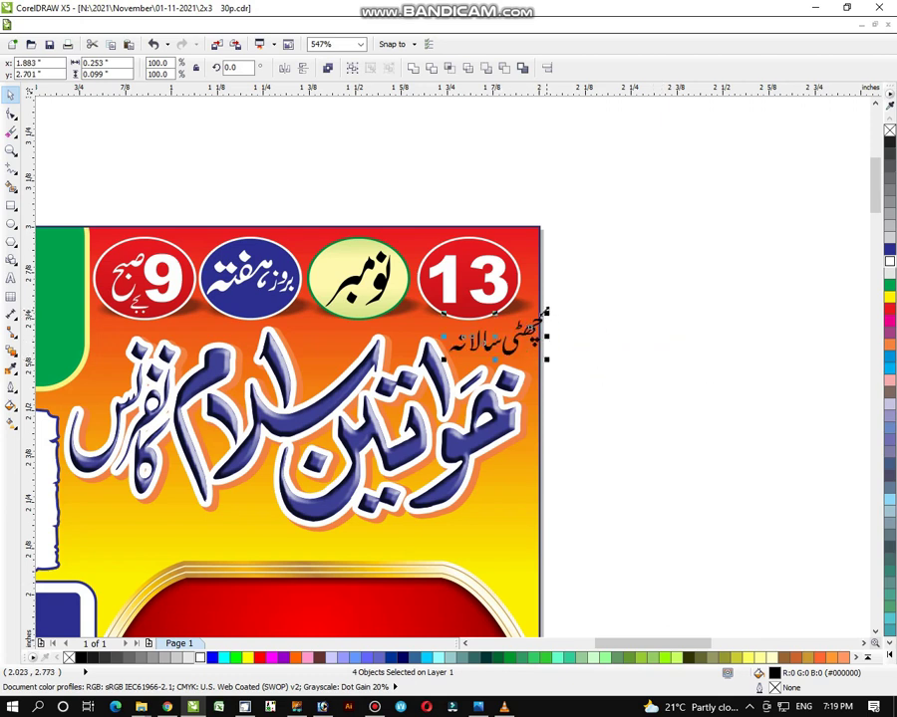
{"action": "left_click_drag", "start_coordinate": [547, 311], "coordinate": [430, 393]}
{"action": "left_click", "coordinate": [492, 339]}
{"action": "left_click", "coordinate": [577, 311]}
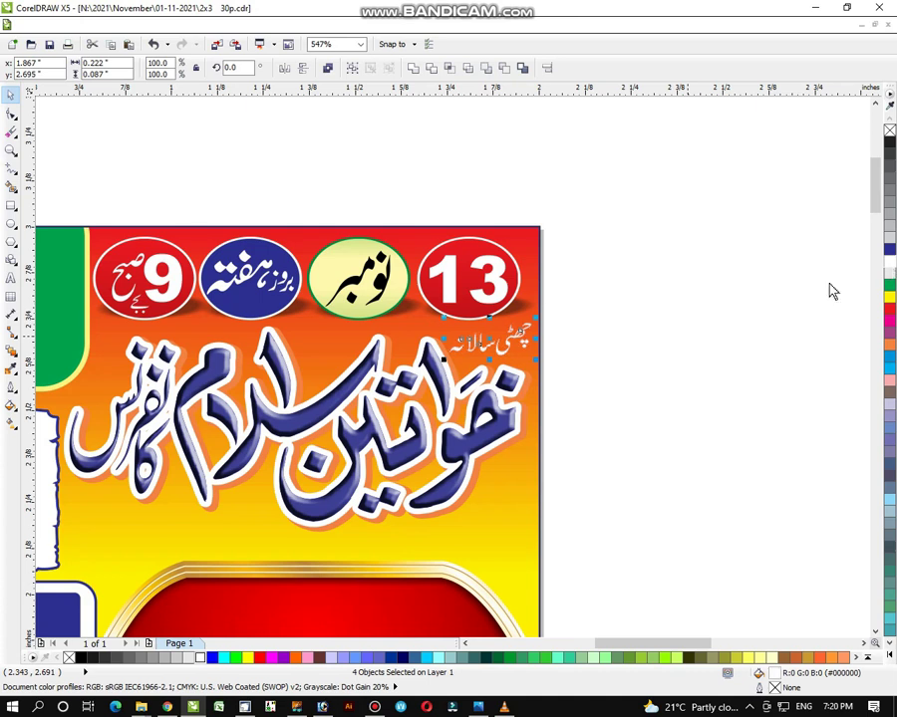
{"action": "left_click", "coordinate": [700, 339]}
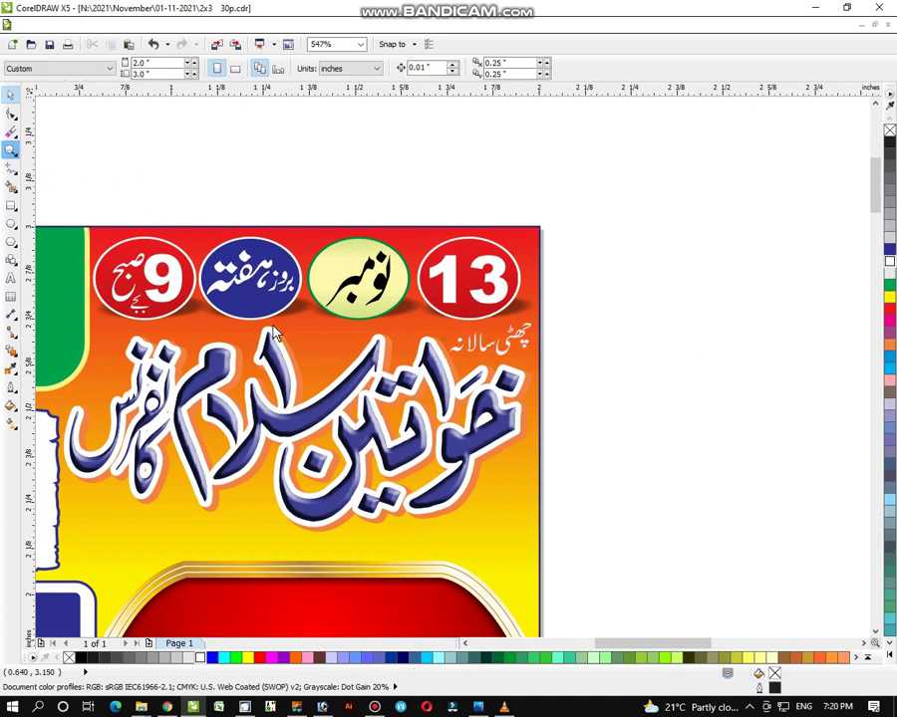
- Group the blue circle with its calligraphy in the calligraphy collection
{"action": "scroll", "coordinate": [277, 334], "scroll_direction": "down", "scroll_amount": 5}
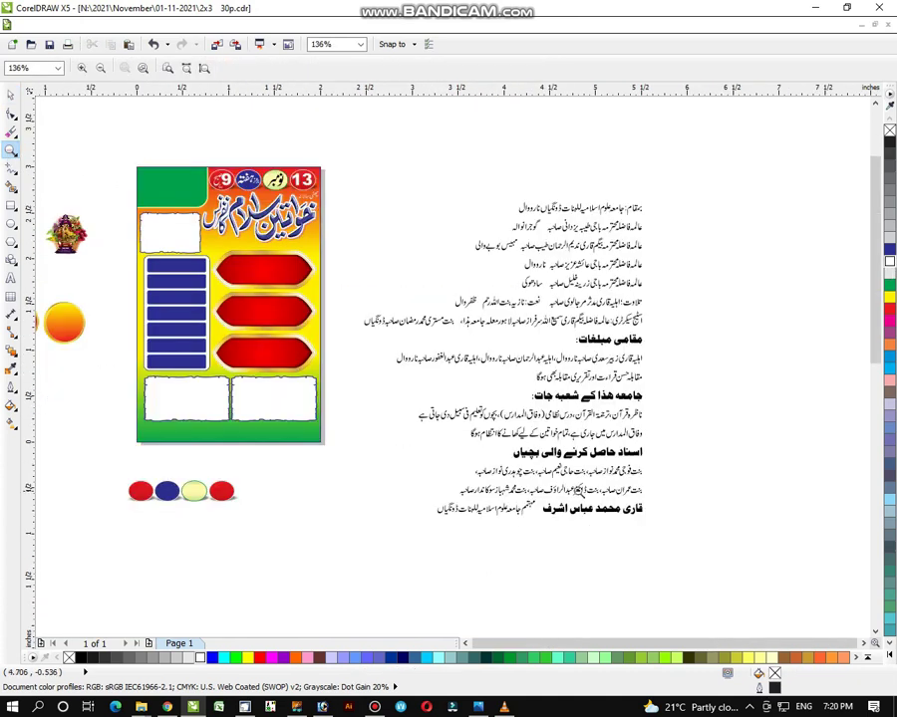
{"action": "scroll", "coordinate": [284, 366], "scroll_direction": "down", "scroll_amount": 3}
{"action": "left_click_drag", "start_coordinate": [193, 490], "coordinate": [526, 630]}
{"action": "left_click", "coordinate": [11, 97]}
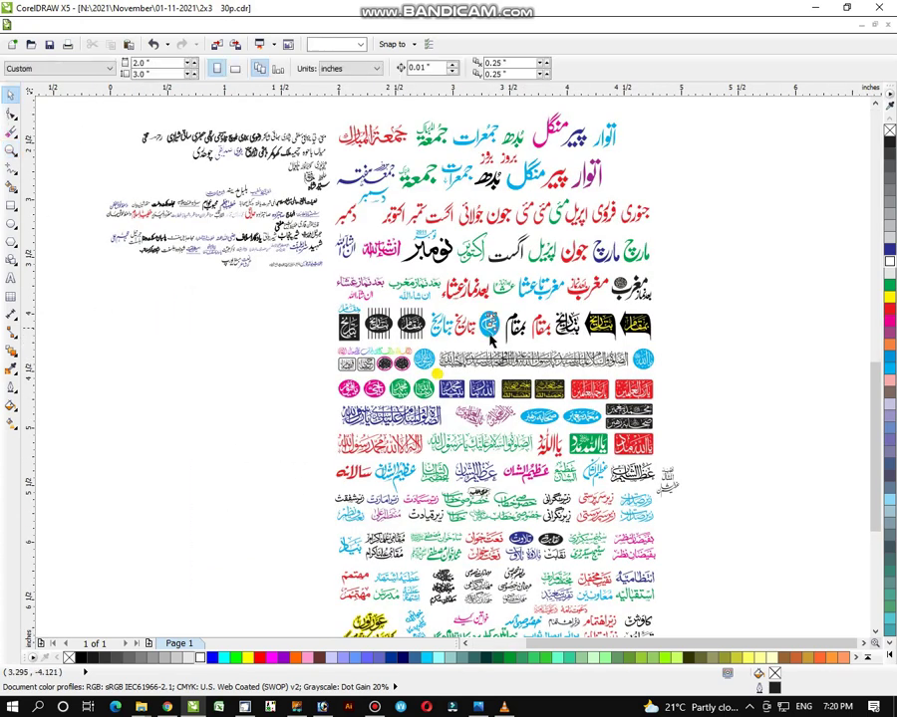
{"action": "left_click_drag", "start_coordinate": [490, 337], "coordinate": [739, 297]}
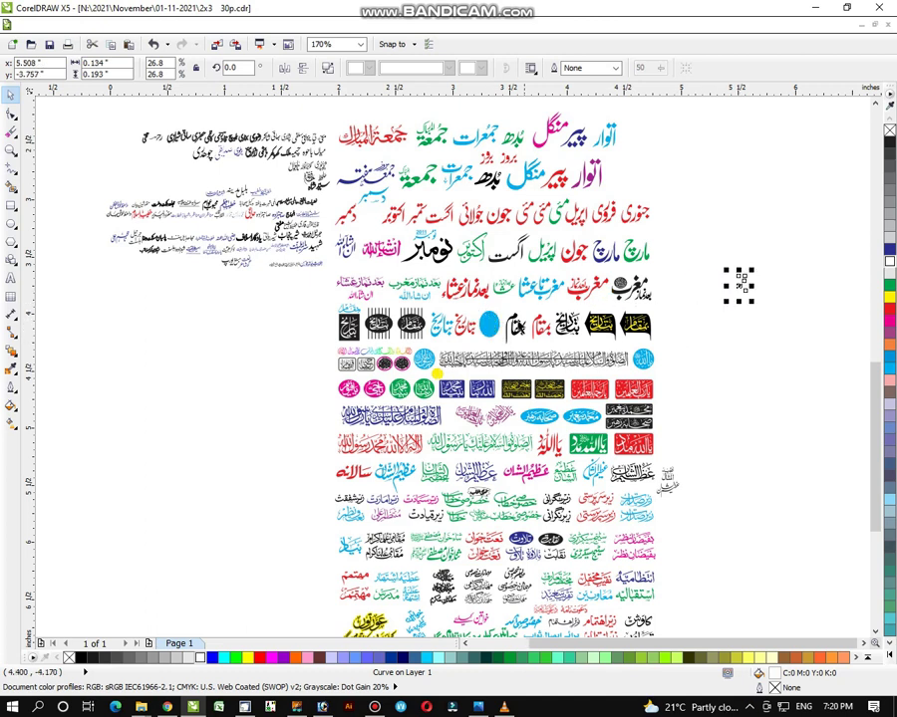
{"action": "key", "text": "ctrl+z"}
{"action": "key", "text": "ctrl+r"}
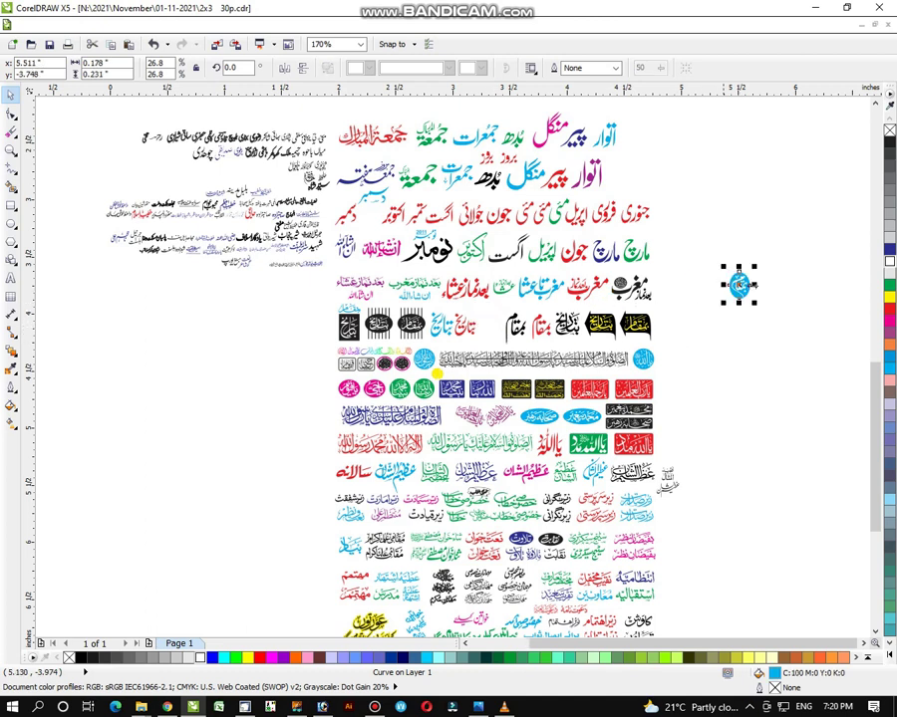
{"action": "left_click_drag", "start_coordinate": [781, 248], "coordinate": [705, 352]}
{"action": "key", "text": "ctrl+g"}
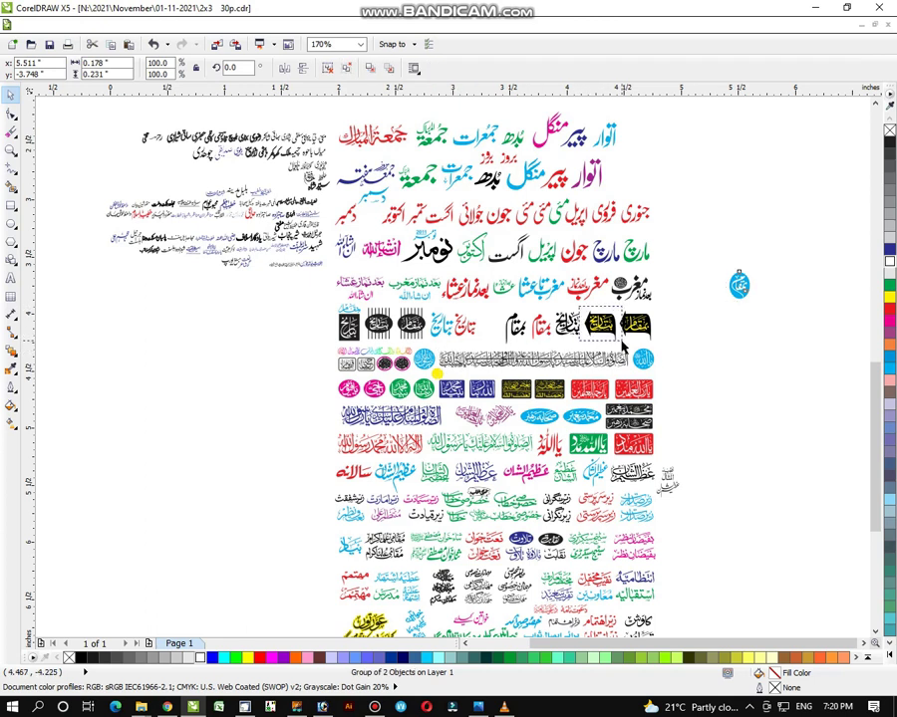
- Pull a blue and a dark-blue calligraphy piece out beside the collection
{"action": "left_click_drag", "start_coordinate": [584, 309], "coordinate": [754, 255]}
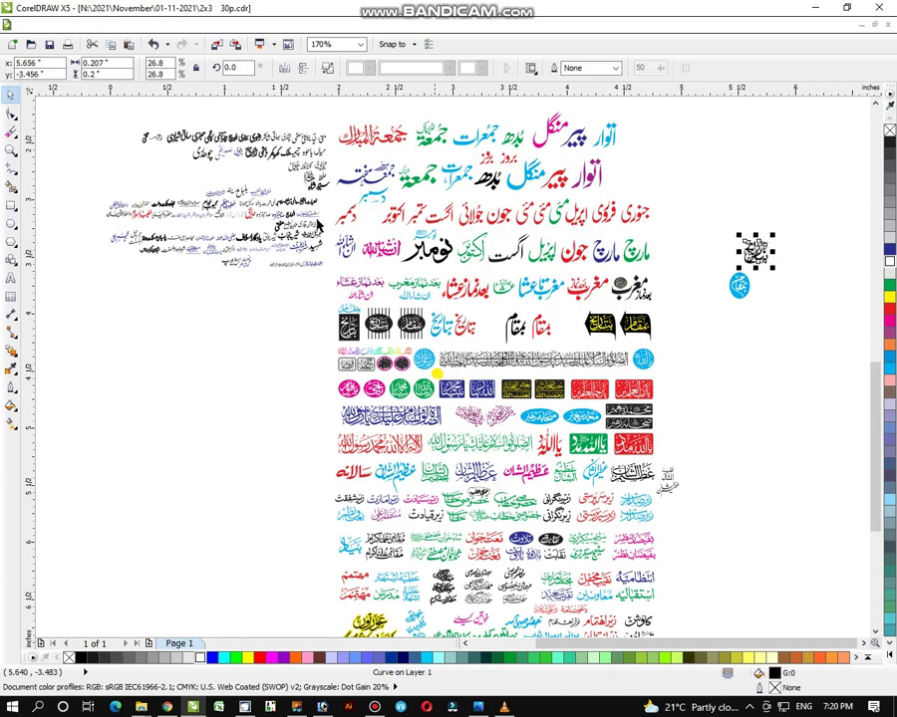
{"action": "left_click", "coordinate": [633, 499]}
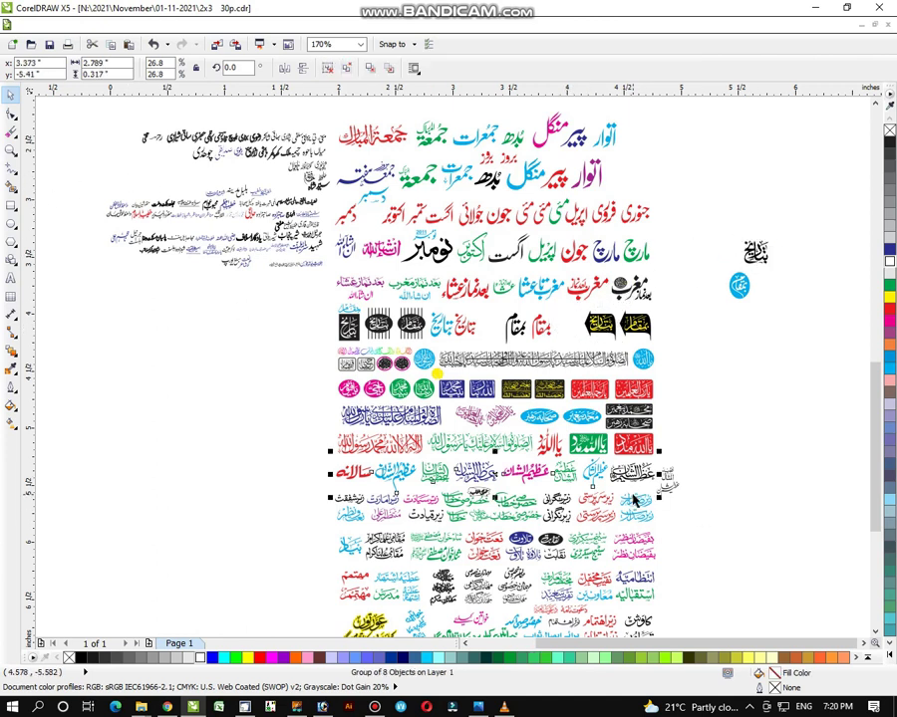
{"action": "left_click", "coordinate": [566, 469]}
{"action": "left_click_drag", "start_coordinate": [580, 464], "coordinate": [784, 282]}
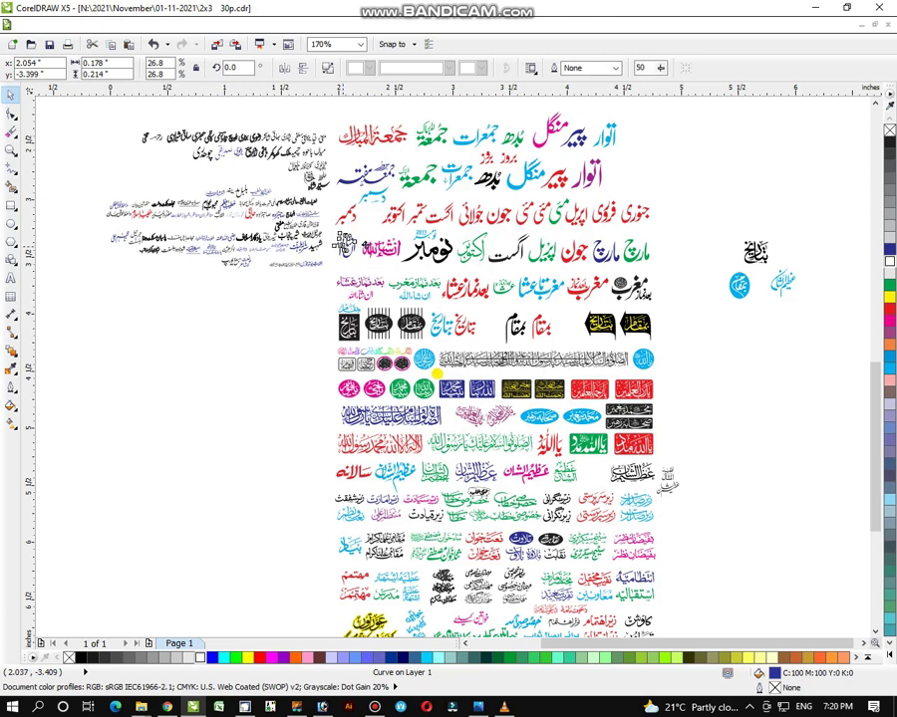
{"action": "left_click_drag", "start_coordinate": [554, 187], "coordinate": [796, 253]}
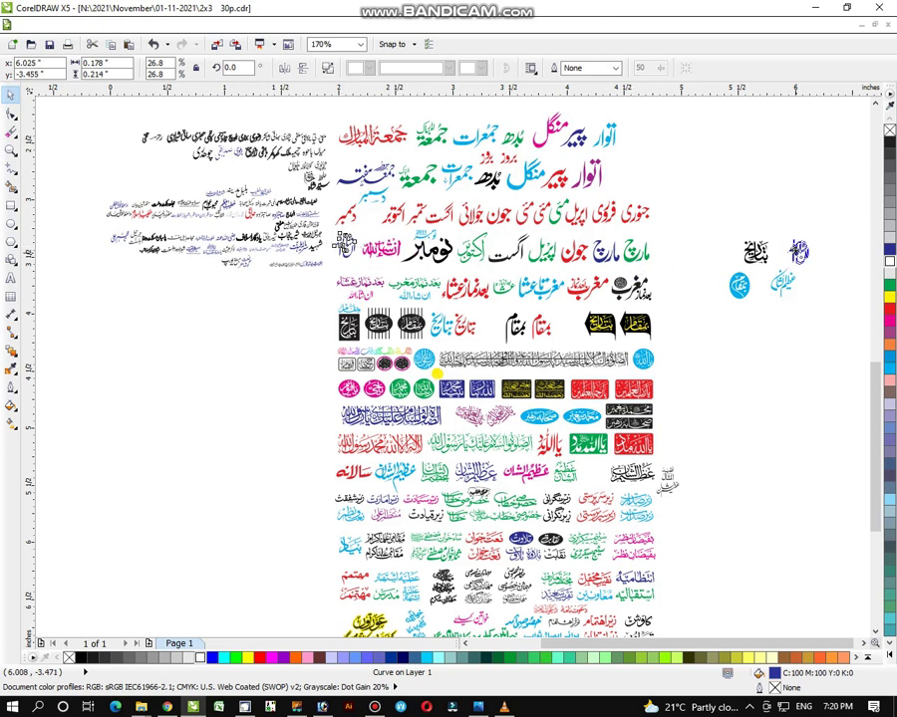
{"action": "double_click", "coordinate": [11, 150]}
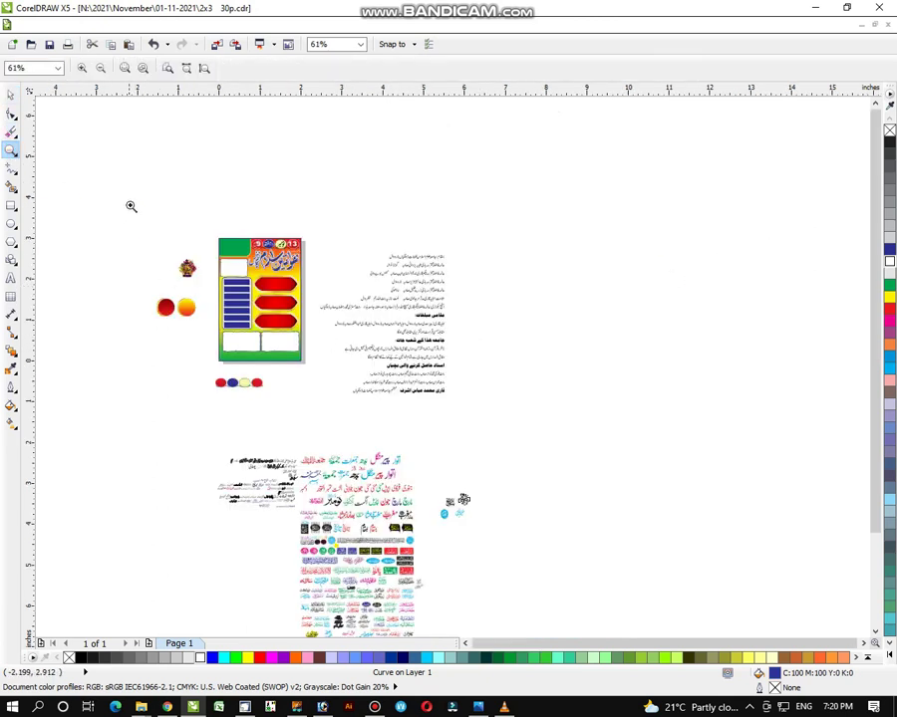
{"action": "left_click_drag", "start_coordinate": [131, 207], "coordinate": [591, 554]}
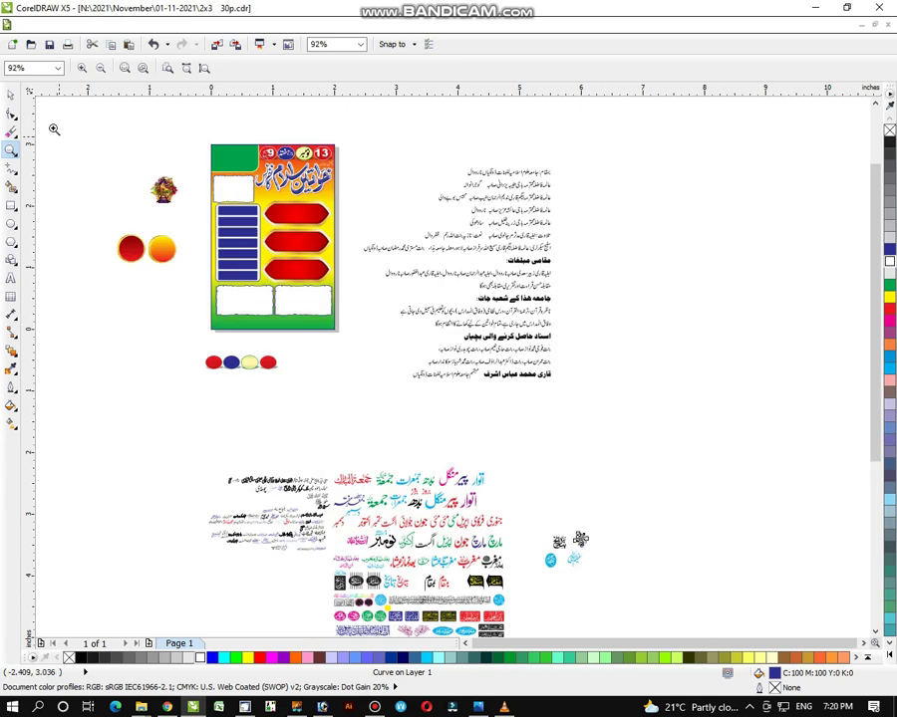
- Move the calligraphic accents next to the poster
{"action": "left_click", "coordinate": [11, 95]}
{"action": "mouse_move", "coordinate": [610, 485]}
{"action": "left_mouse_down"}
{"action": "mouse_move", "coordinate": [563, 578]}
{"action": "mouse_move", "coordinate": [369, 186]}
{"action": "left_mouse_up"}
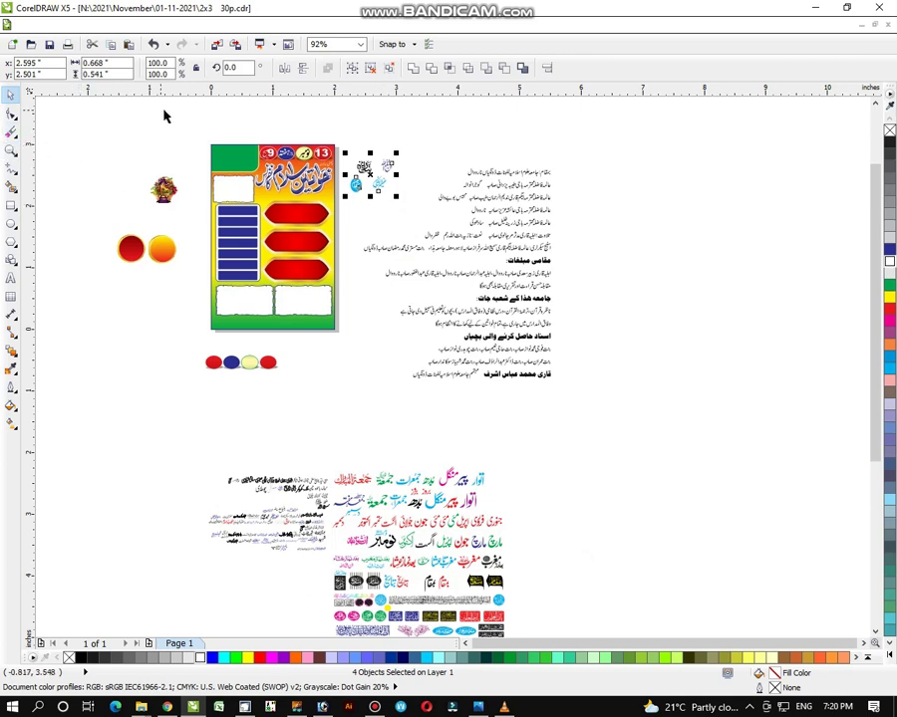
{"action": "left_click_drag", "start_coordinate": [164, 116], "coordinate": [576, 324]}
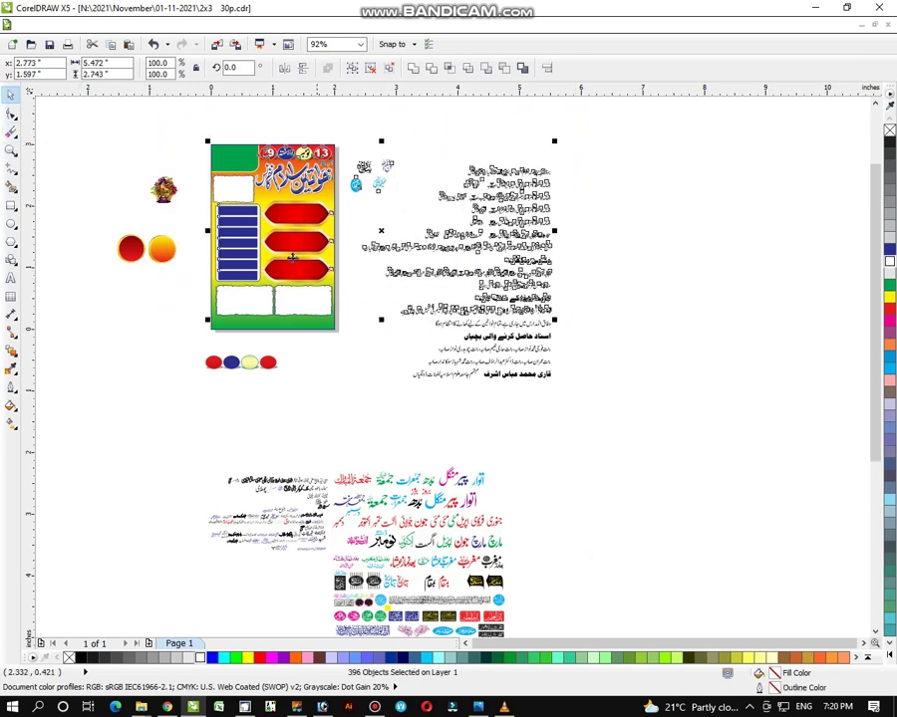
- Move the institution name from the text block's first line above the poster's top-left corner
{"action": "left_click", "coordinate": [13, 150]}
{"action": "left_click_drag", "start_coordinate": [159, 120], "coordinate": [592, 321]}
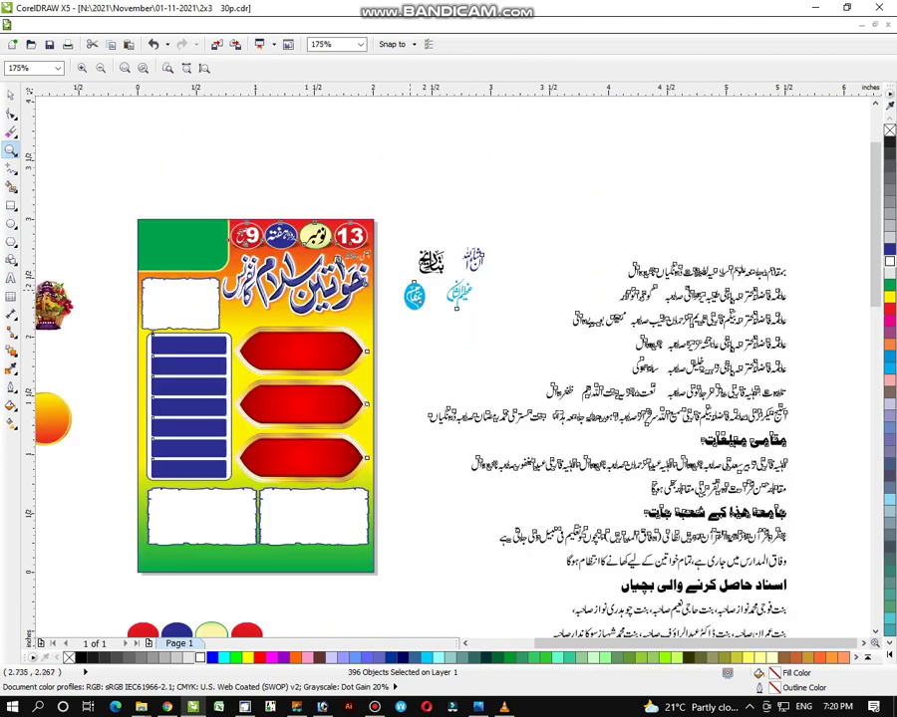
{"action": "left_click_drag", "start_coordinate": [77, 126], "coordinate": [578, 331]}
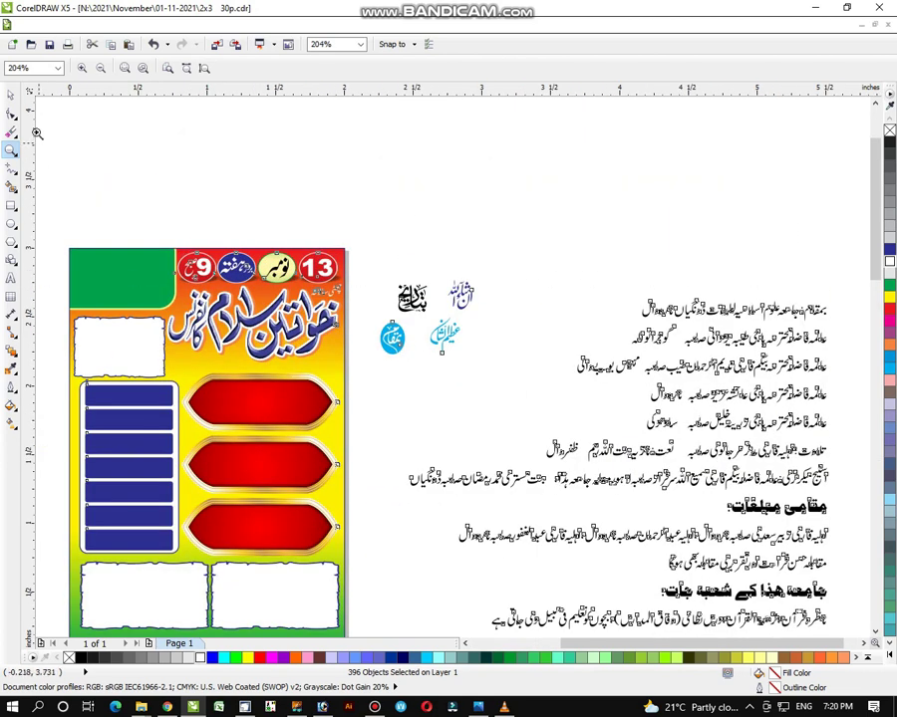
{"action": "left_click", "coordinate": [12, 95]}
{"action": "left_click", "coordinate": [739, 247]}
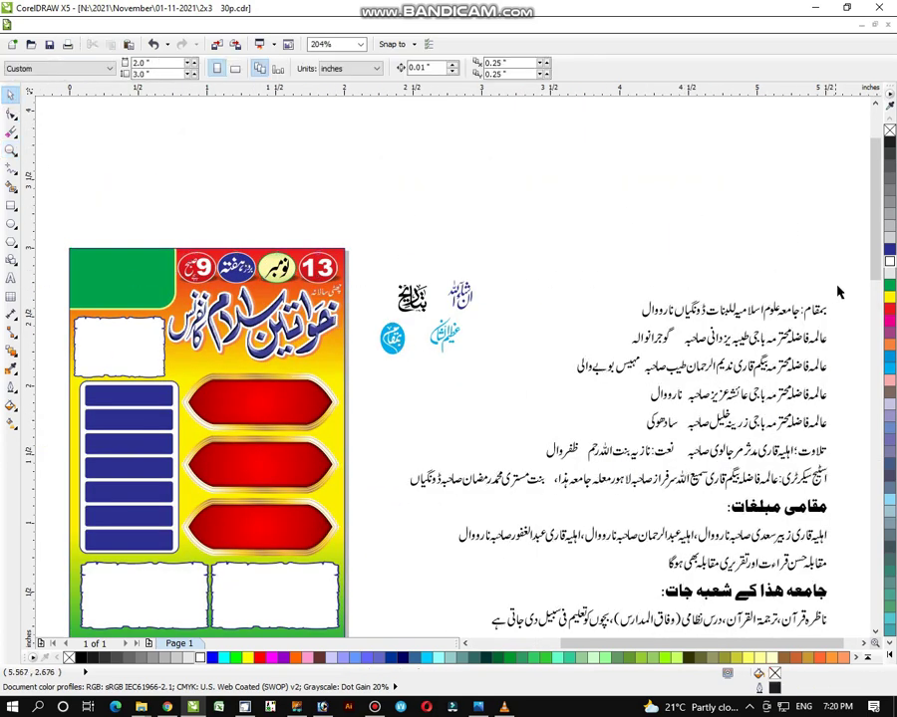
{"action": "left_click_drag", "start_coordinate": [809, 322], "coordinate": [619, 327]}
{"action": "left_click_drag", "start_coordinate": [725, 310], "coordinate": [183, 222]}
{"action": "left_click", "coordinate": [10, 152]}
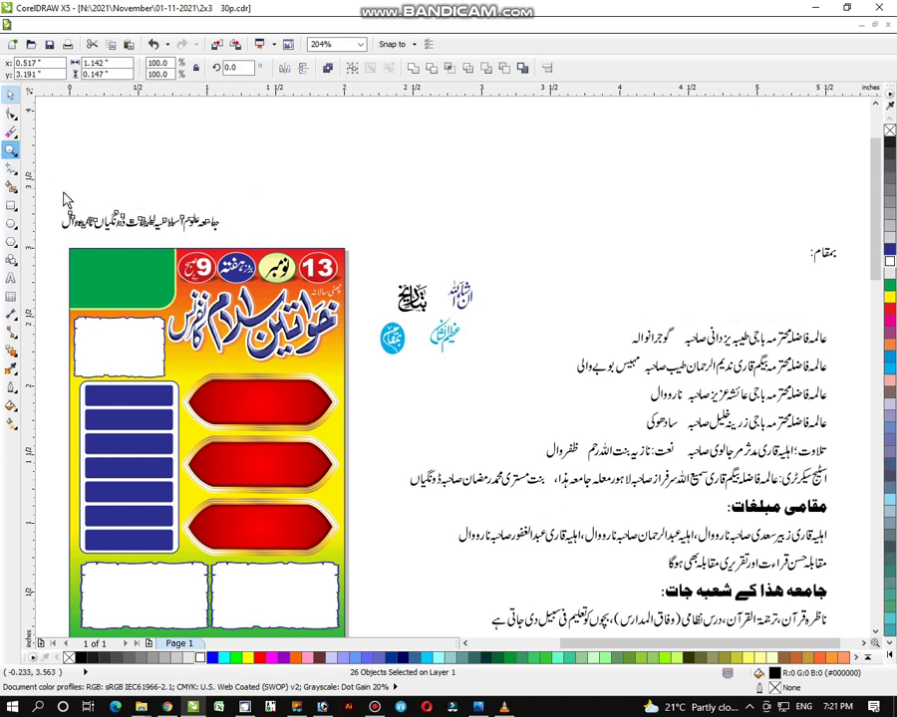
- Place جامعہ علوم اسلامیہ للبنات in white as the green box's first line
{"action": "left_click_drag", "start_coordinate": [38, 137], "coordinate": [280, 319]}
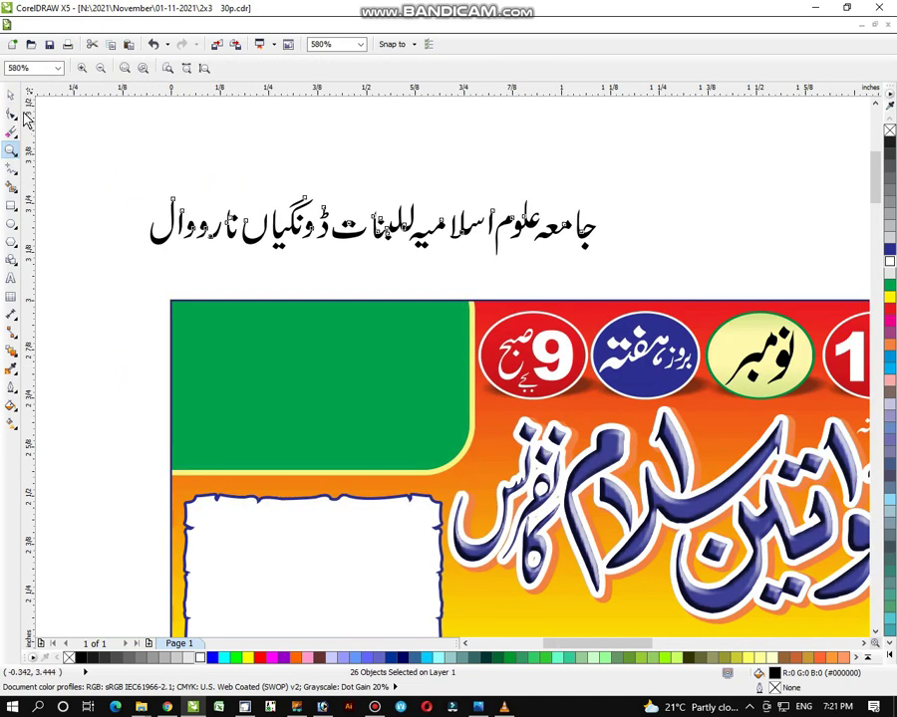
{"action": "left_click", "coordinate": [10, 94]}
{"action": "left_click", "coordinate": [662, 199]}
{"action": "left_click_drag", "start_coordinate": [659, 171], "coordinate": [409, 260]}
{"action": "left_click_drag", "start_coordinate": [519, 231], "coordinate": [364, 337]}
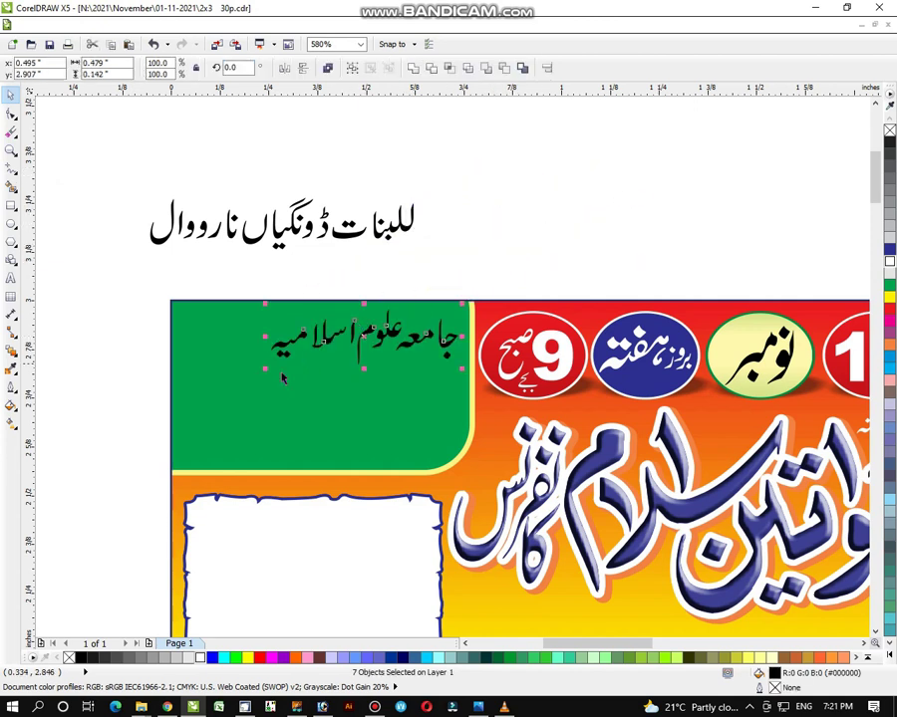
{"action": "left_click_drag", "start_coordinate": [254, 374], "coordinate": [180, 397]}
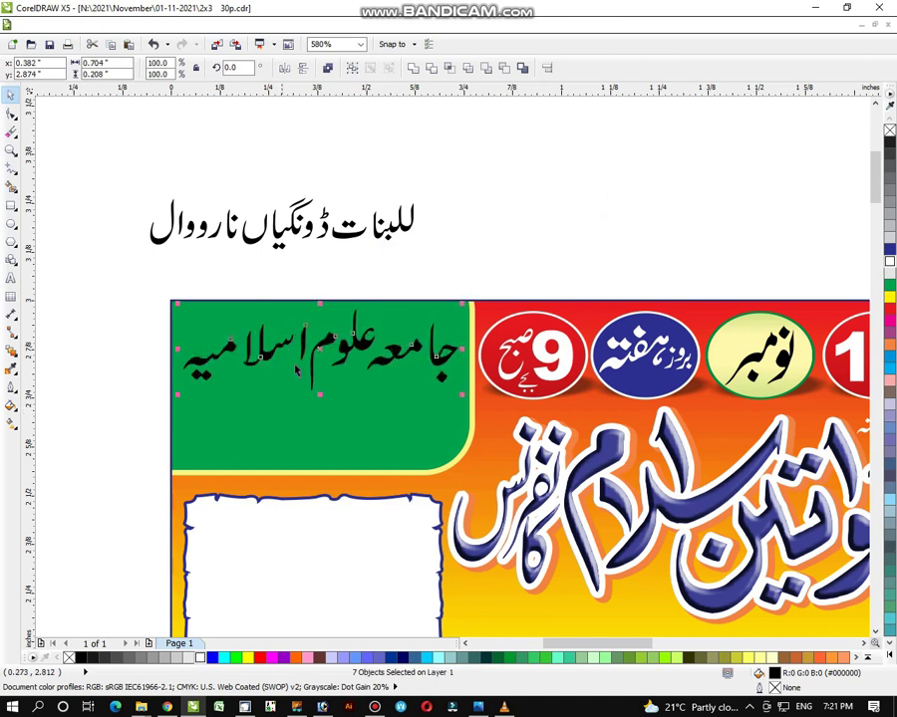
{"action": "left_click_drag", "start_coordinate": [316, 349], "coordinate": [323, 355]}
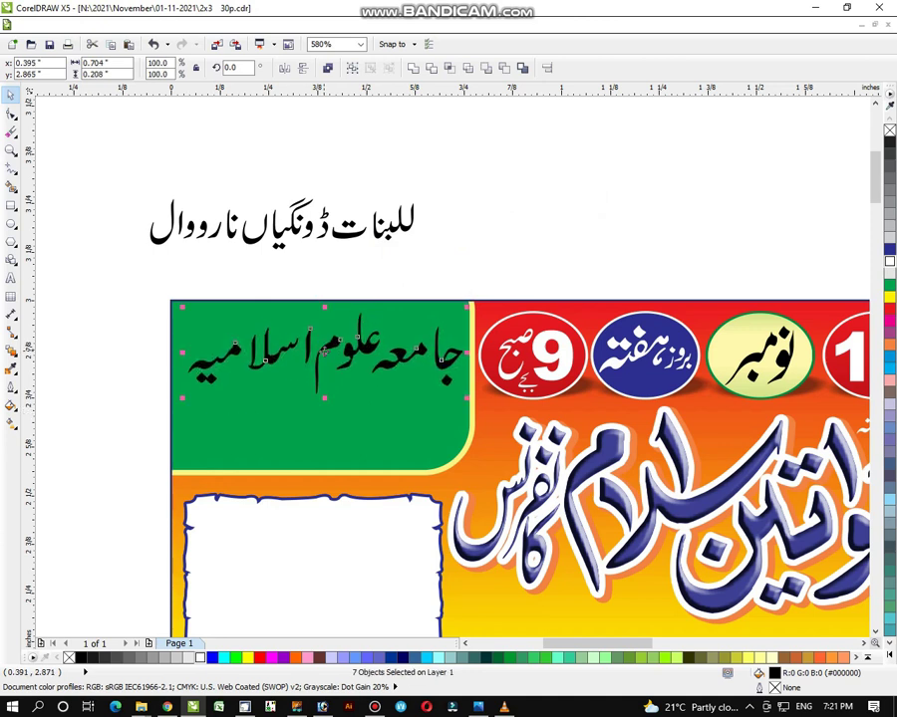
{"action": "left_click", "coordinate": [890, 267]}
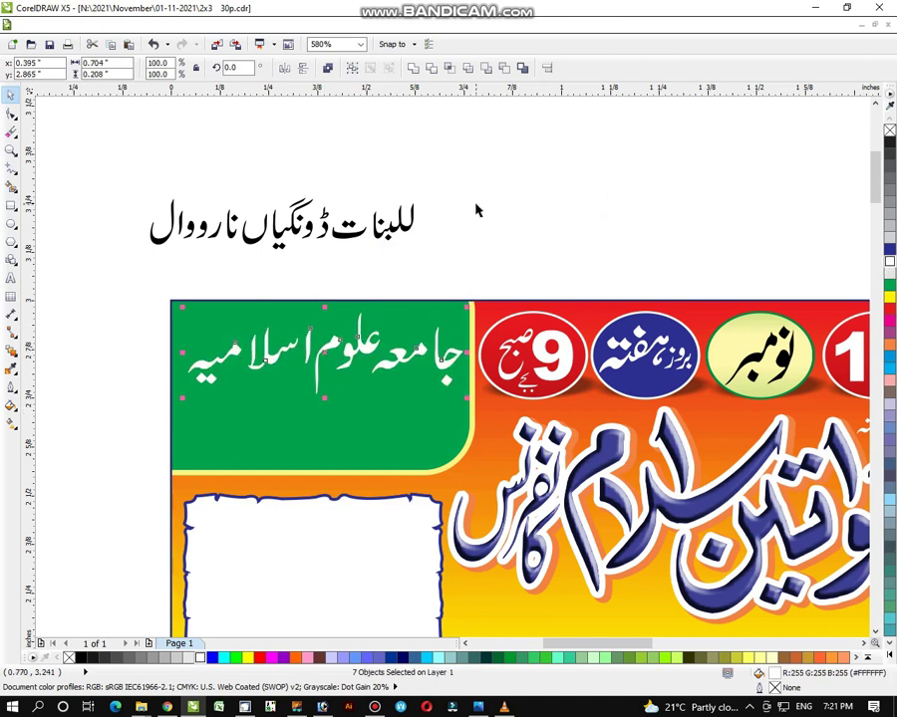
{"action": "left_click", "coordinate": [476, 210]}
{"action": "mouse_move", "coordinate": [474, 187]}
{"action": "left_mouse_down"}
{"action": "mouse_move", "coordinate": [406, 234]}
{"action": "mouse_move", "coordinate": [331, 260]}
{"action": "left_mouse_up"}
{"action": "left_click_drag", "start_coordinate": [378, 227], "coordinate": [249, 305]}
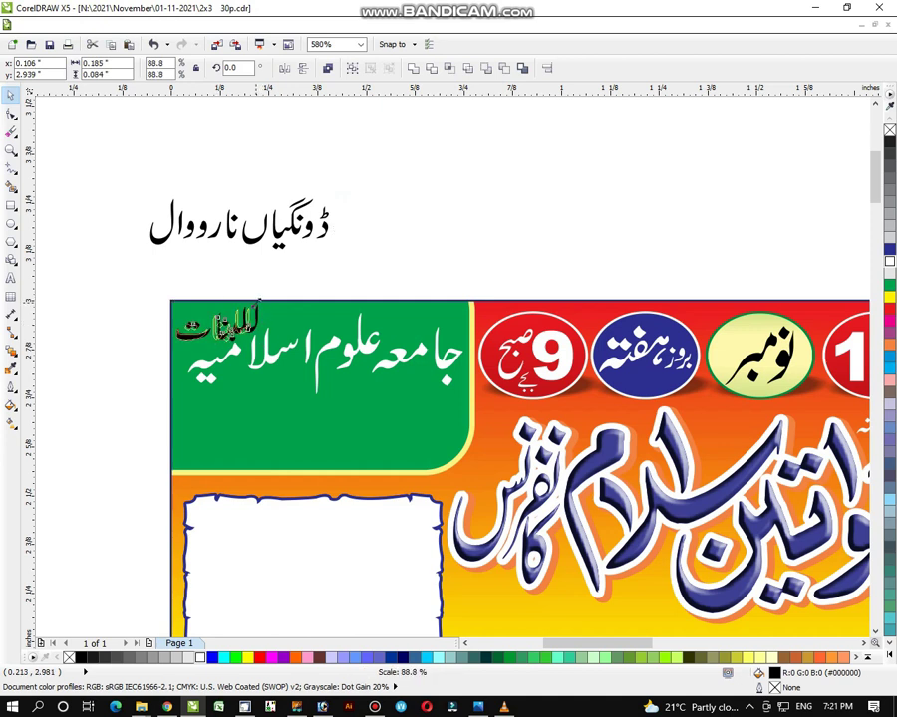
{"action": "left_click", "coordinate": [890, 269]}
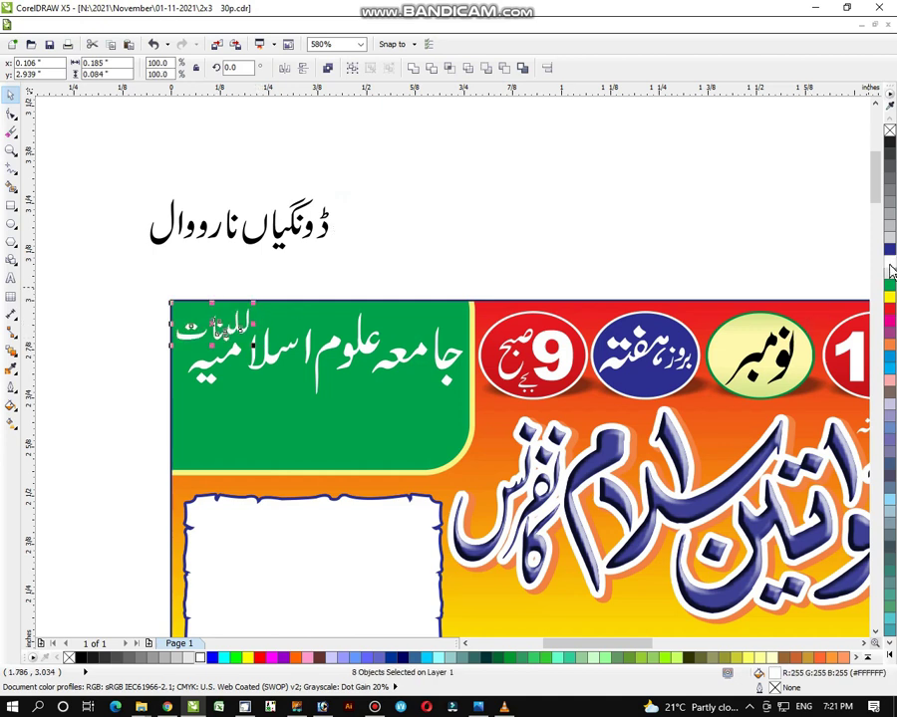
- Group ڈونگیاں نارووال, set it below in the green box, stretch it wider and make it white
{"action": "left_click_drag", "start_coordinate": [113, 156], "coordinate": [397, 294]}
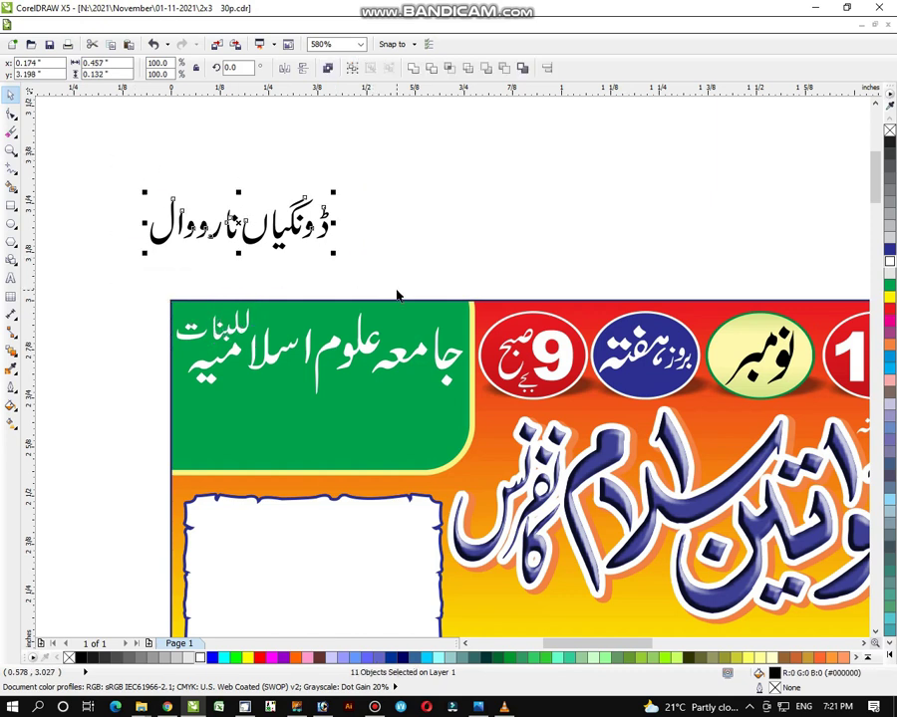
{"action": "key", "text": "ctrl+g"}
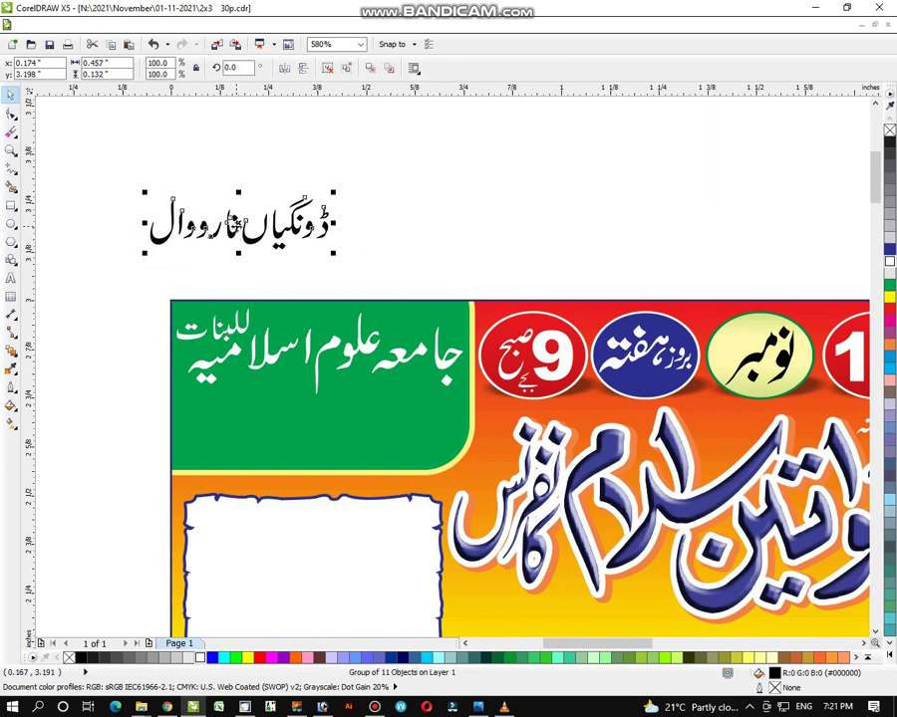
{"action": "left_click_drag", "start_coordinate": [233, 220], "coordinate": [297, 421]}
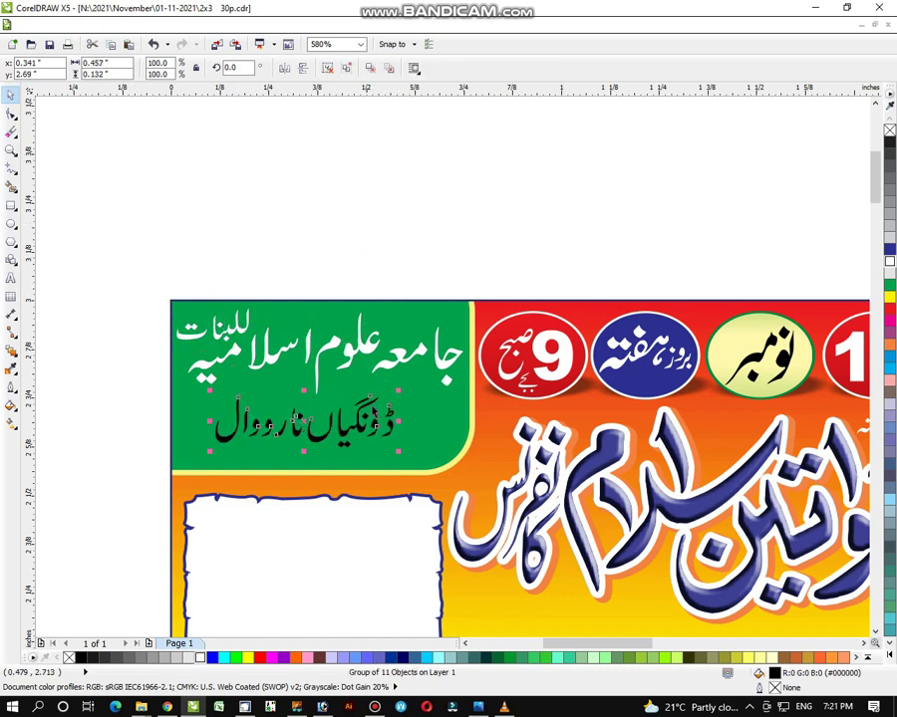
{"action": "left_click_drag", "start_coordinate": [399, 390], "coordinate": [425, 382]}
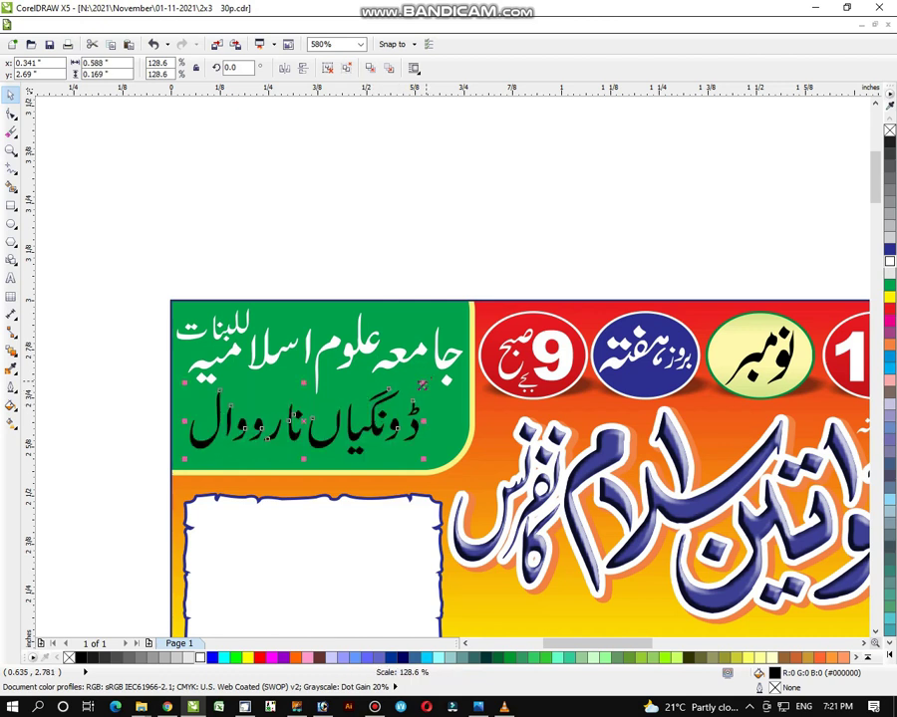
{"action": "left_click", "coordinate": [302, 430]}
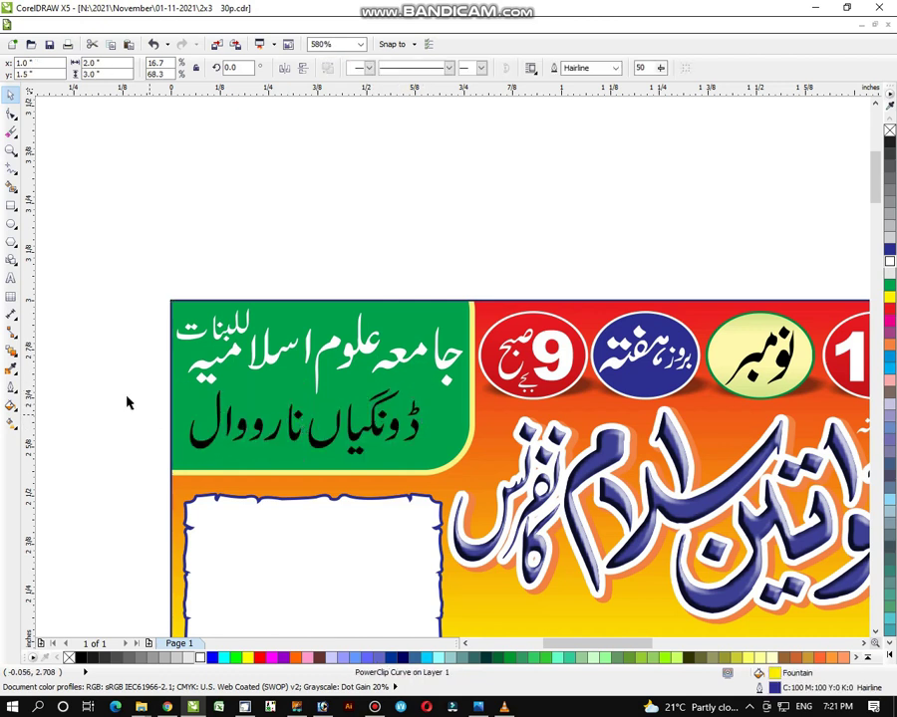
{"action": "left_click_drag", "start_coordinate": [124, 379], "coordinate": [436, 475]}
{"action": "left_click_drag", "start_coordinate": [424, 421], "coordinate": [441, 420]}
{"action": "left_click", "coordinate": [891, 267]}
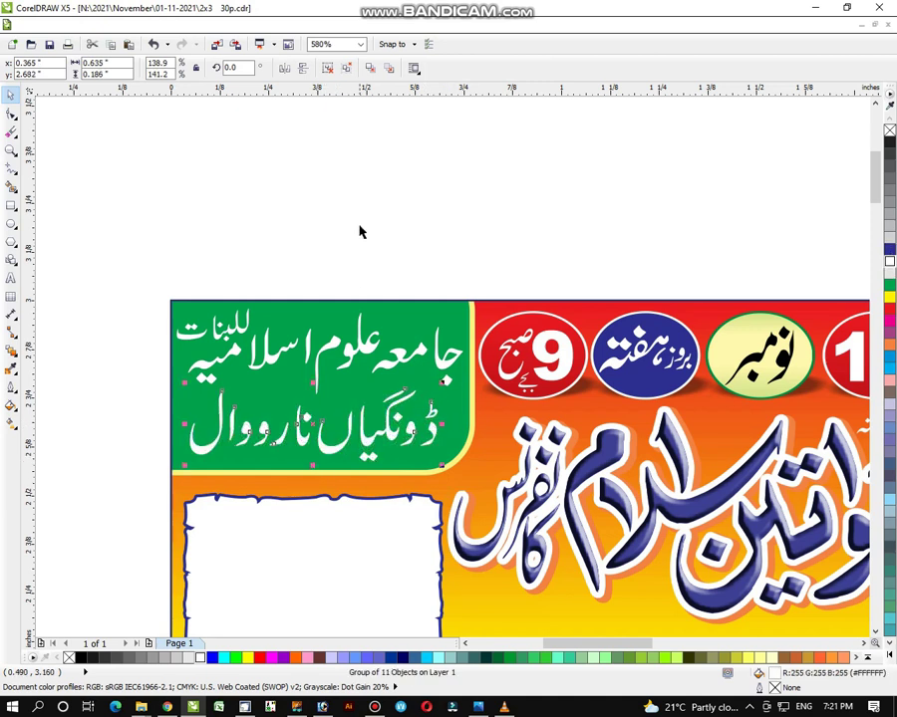
{"action": "left_click", "coordinate": [155, 249]}
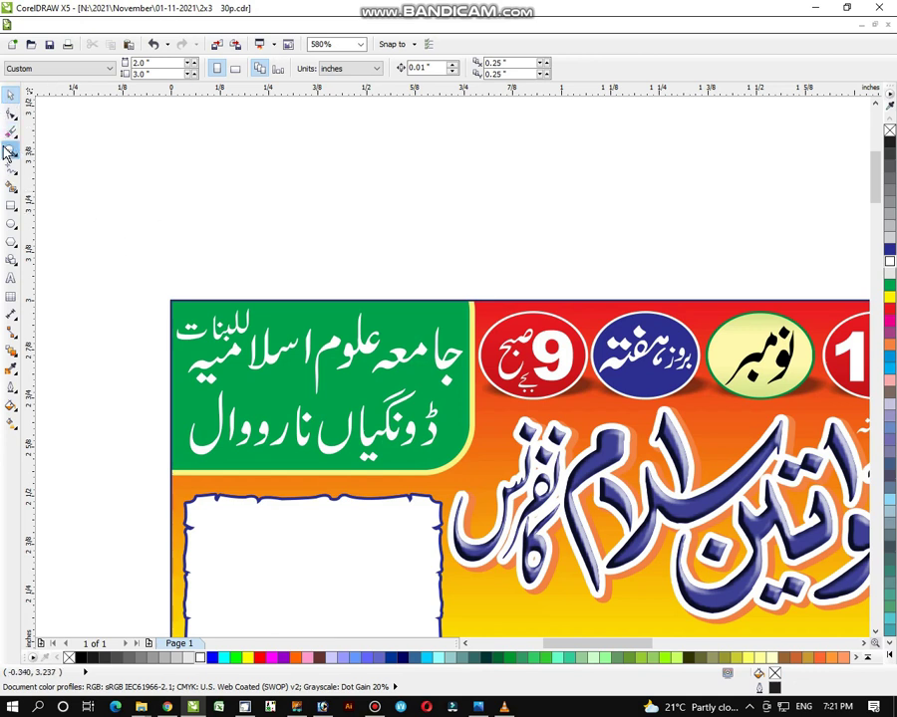
{"action": "key", "text": "F3"}
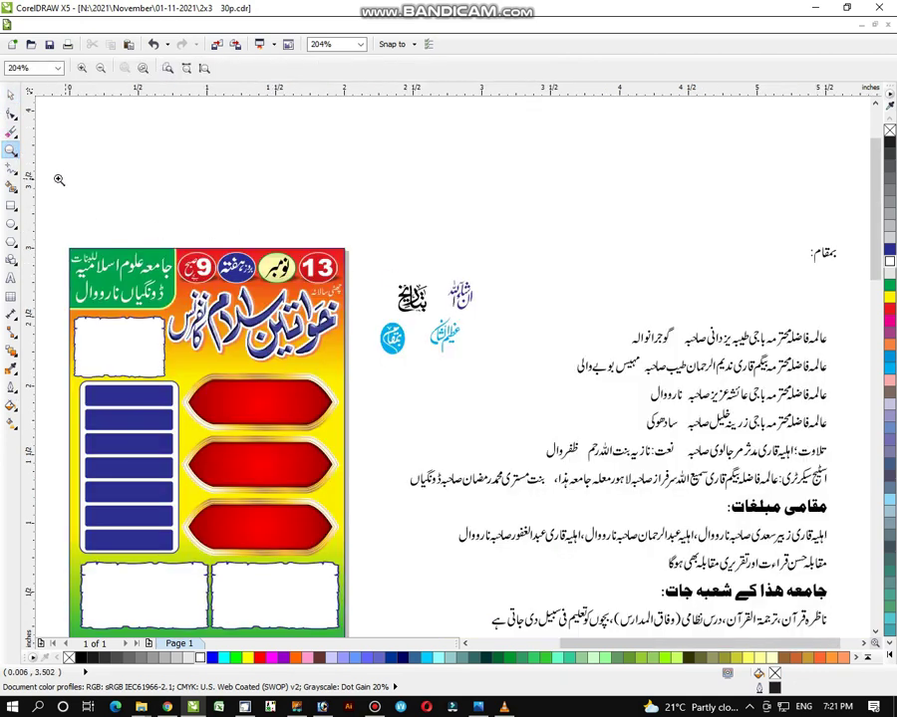
{"action": "left_click_drag", "start_coordinate": [56, 186], "coordinate": [482, 500]}
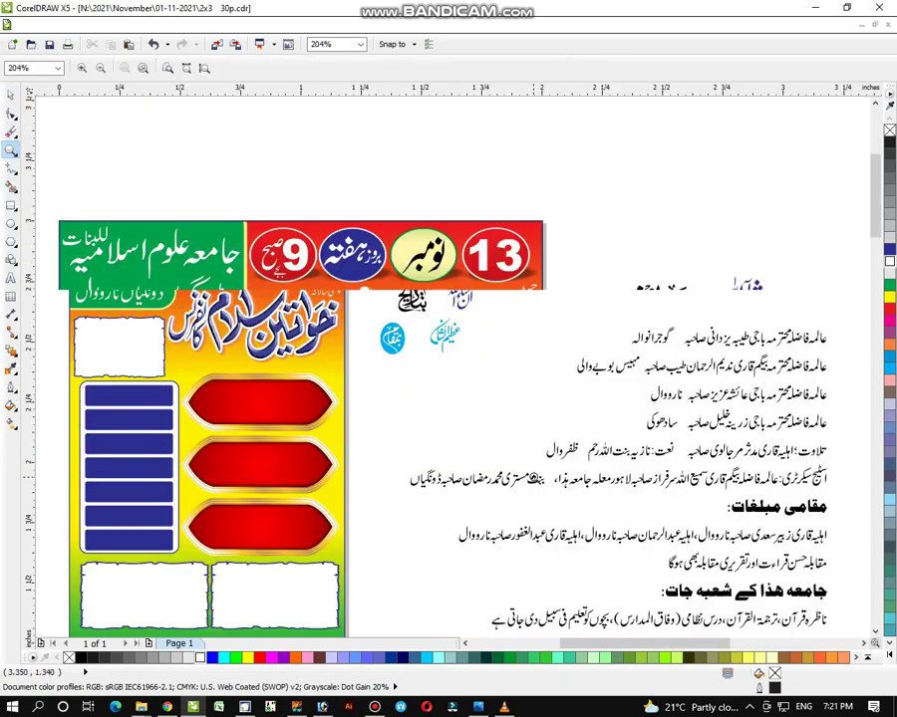
- Move the blue بمقام accent onto the poster
{"action": "key", "text": "space"}
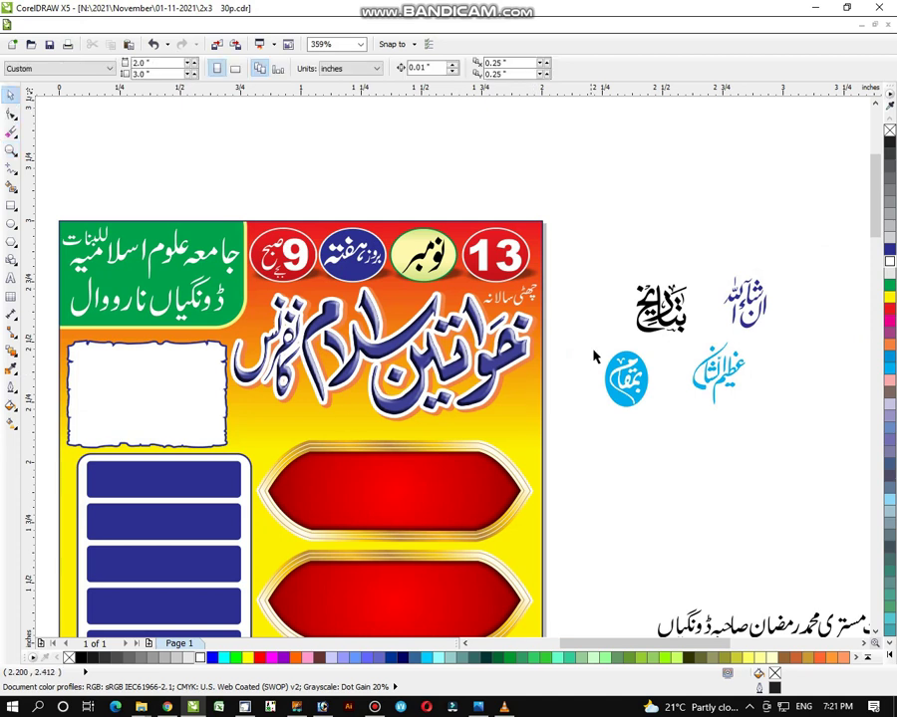
{"action": "left_click", "coordinate": [623, 375]}
{"action": "left_click_drag", "start_coordinate": [624, 375], "coordinate": [247, 313]}
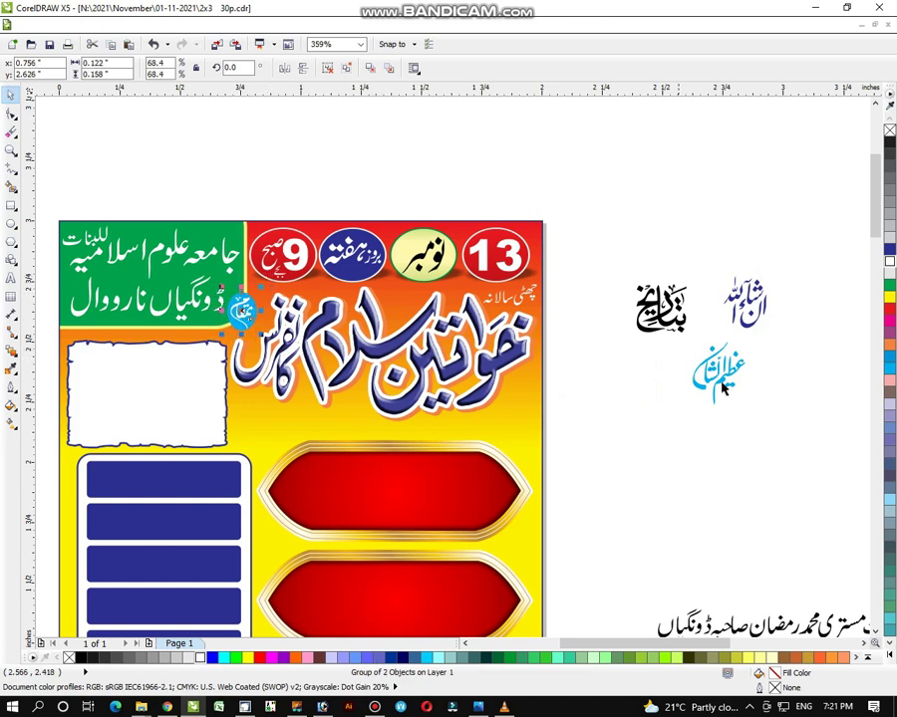
- Shrink the blue عظیم الشان calligraphy beside the title and give it a 1.5 pt outline
{"action": "left_click", "coordinate": [731, 378]}
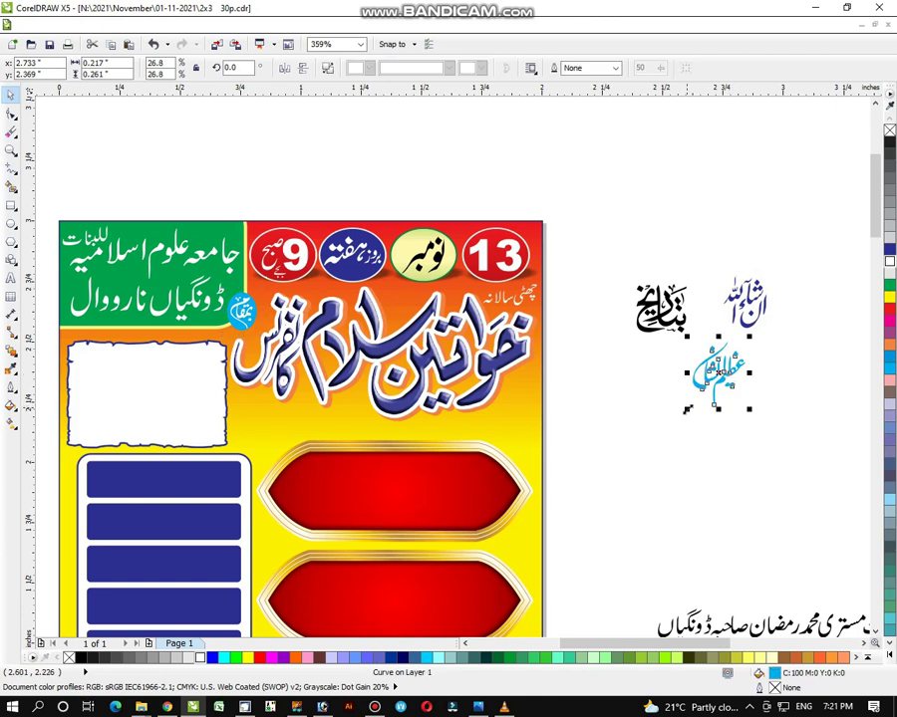
{"action": "left_click_drag", "start_coordinate": [686, 409], "coordinate": [515, 399]}
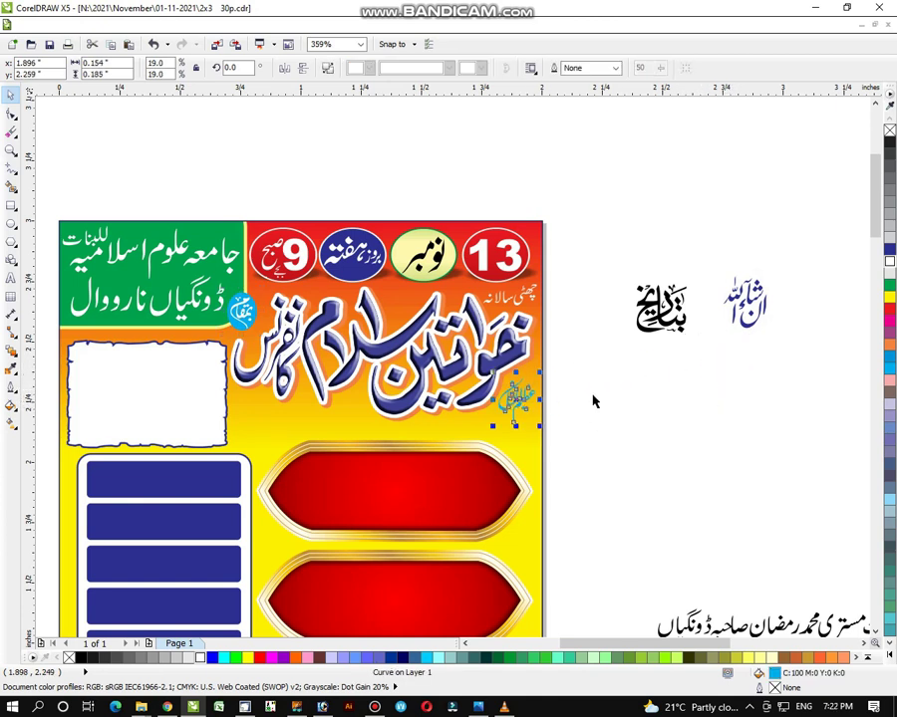
{"action": "left_click", "coordinate": [10, 391]}
{"action": "left_click", "coordinate": [110, 384]}
{"action": "left_click", "coordinate": [370, 277]}
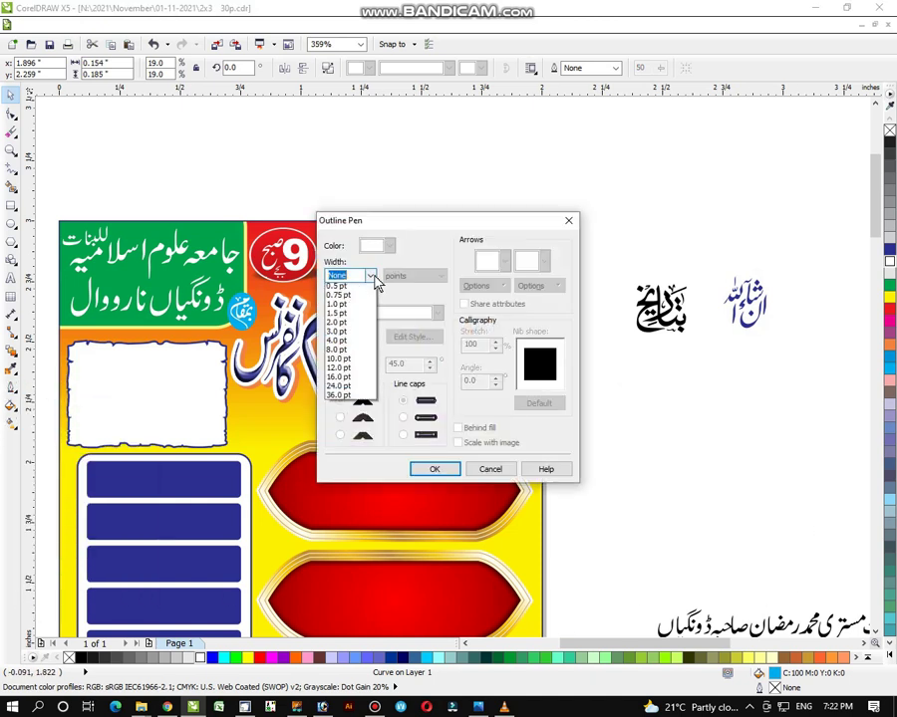
{"action": "left_click", "coordinate": [354, 332]}
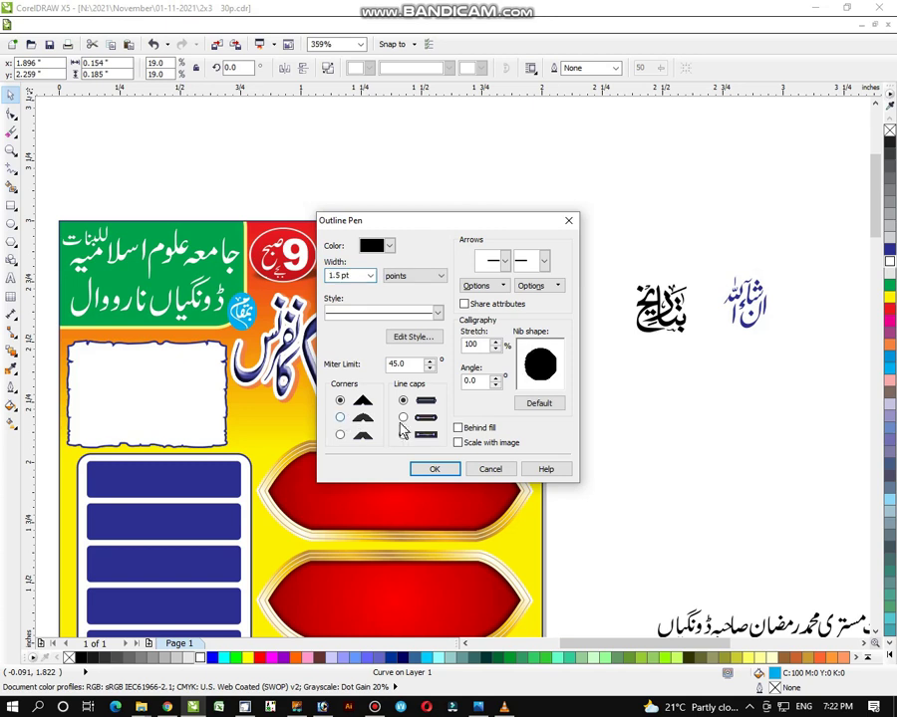
{"action": "left_click", "coordinate": [448, 475]}
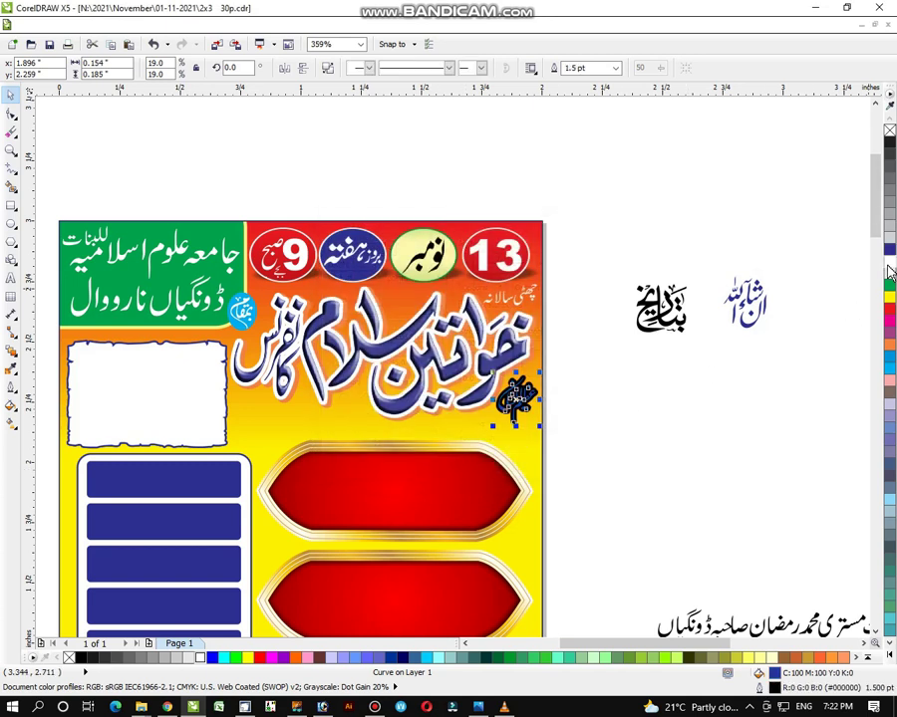
{"action": "left_click", "coordinate": [809, 339]}
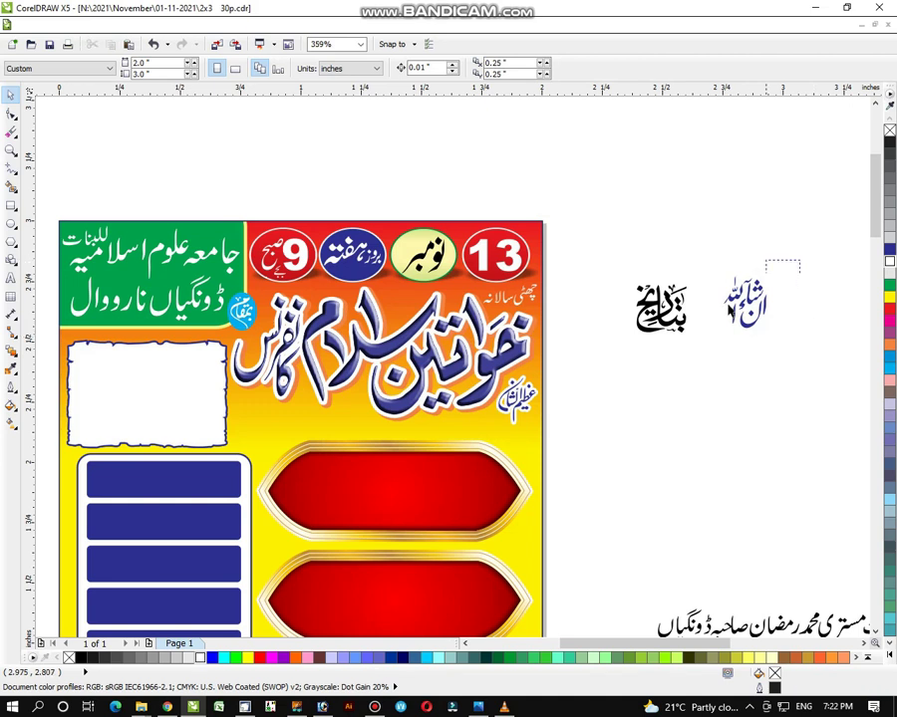
- Shrink the blue calligraphy under the title's left end with a 1.5 pt rounded, scale-with-image outline
{"action": "left_click_drag", "start_coordinate": [730, 312], "coordinate": [686, 383]}
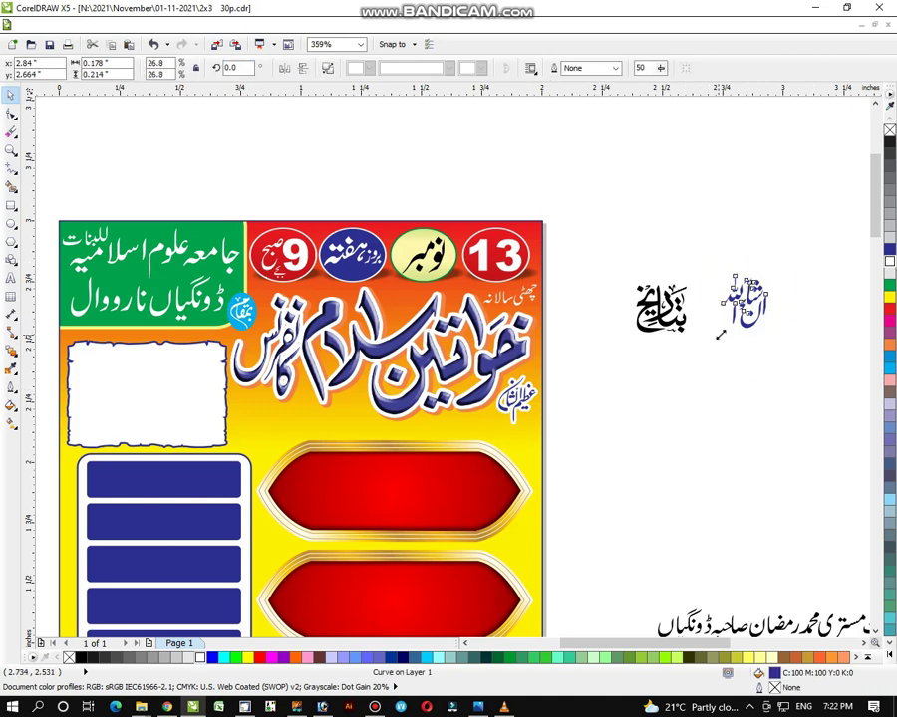
{"action": "left_click_drag", "start_coordinate": [720, 334], "coordinate": [247, 408]}
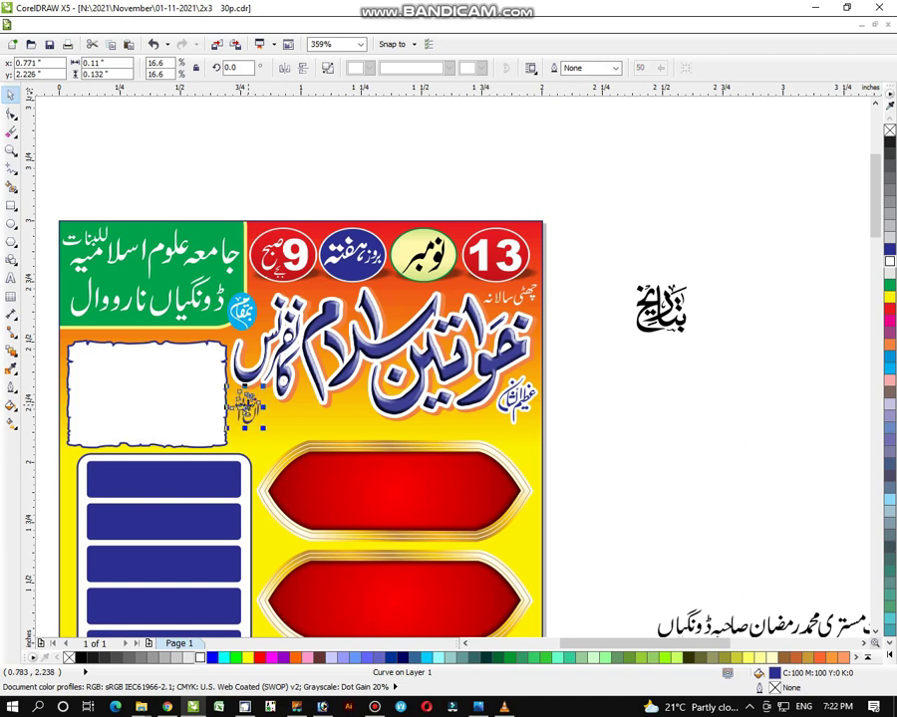
{"action": "left_click", "coordinate": [10, 390]}
{"action": "left_click", "coordinate": [44, 389]}
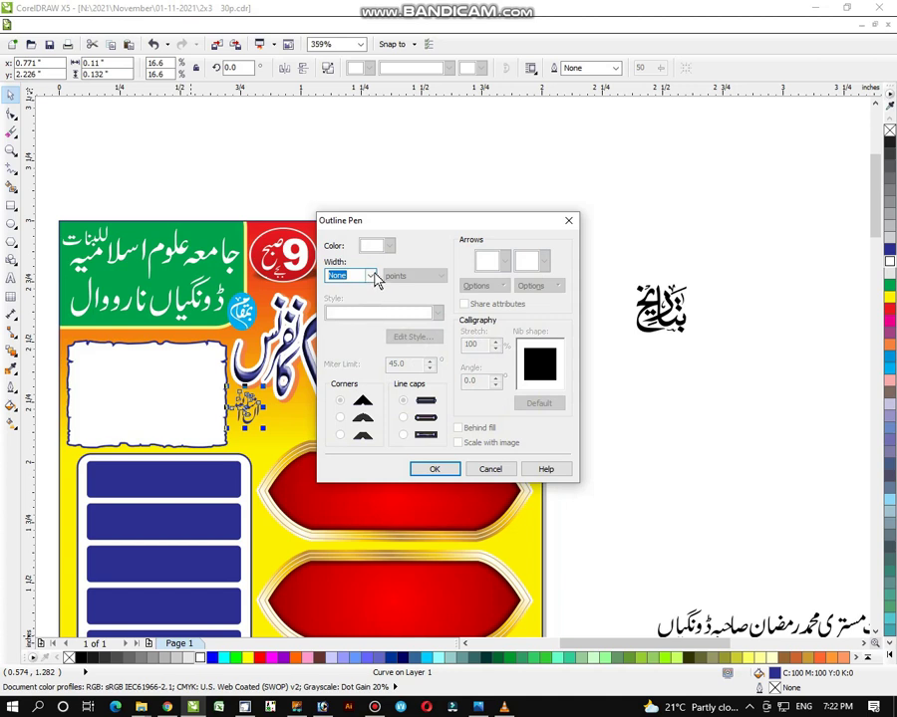
{"action": "left_click", "coordinate": [371, 276]}
{"action": "left_click", "coordinate": [353, 336]}
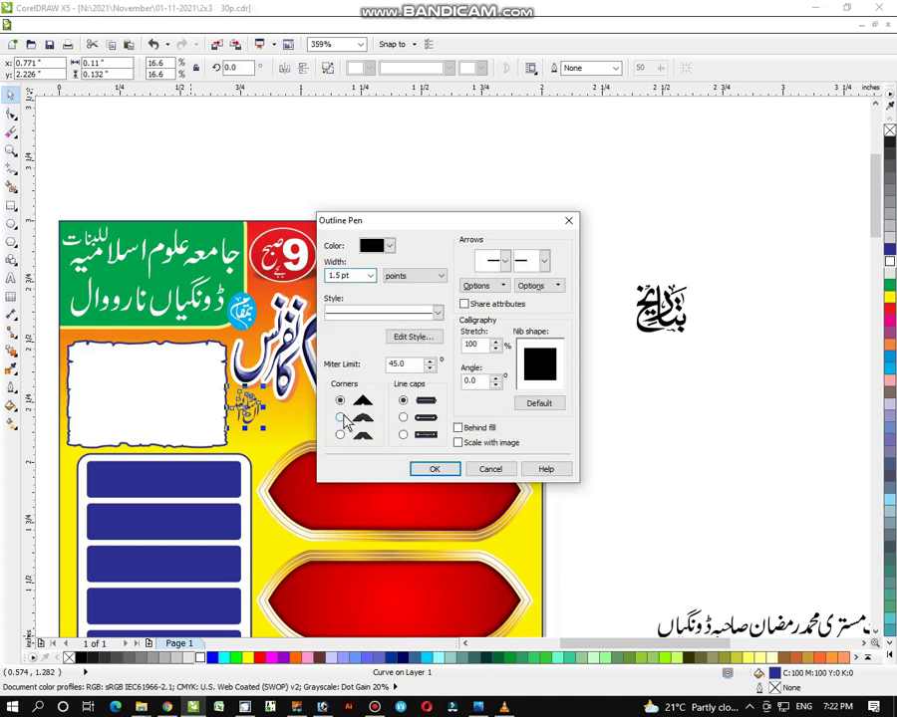
{"action": "left_click", "coordinate": [340, 418]}
{"action": "left_click", "coordinate": [458, 444]}
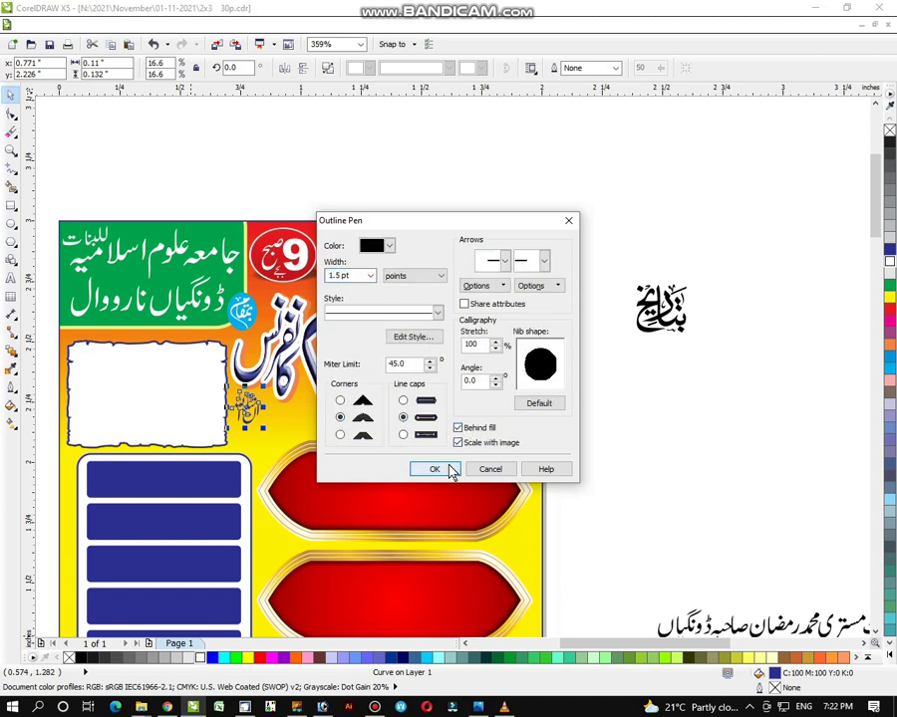
{"action": "left_click", "coordinate": [435, 468]}
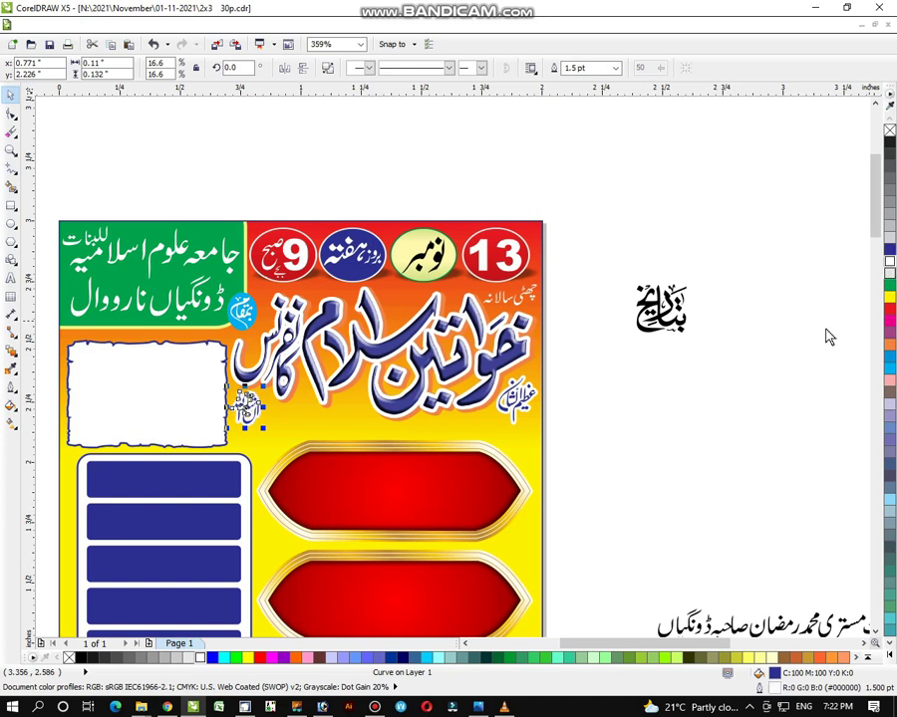
{"action": "left_click", "coordinate": [773, 414]}
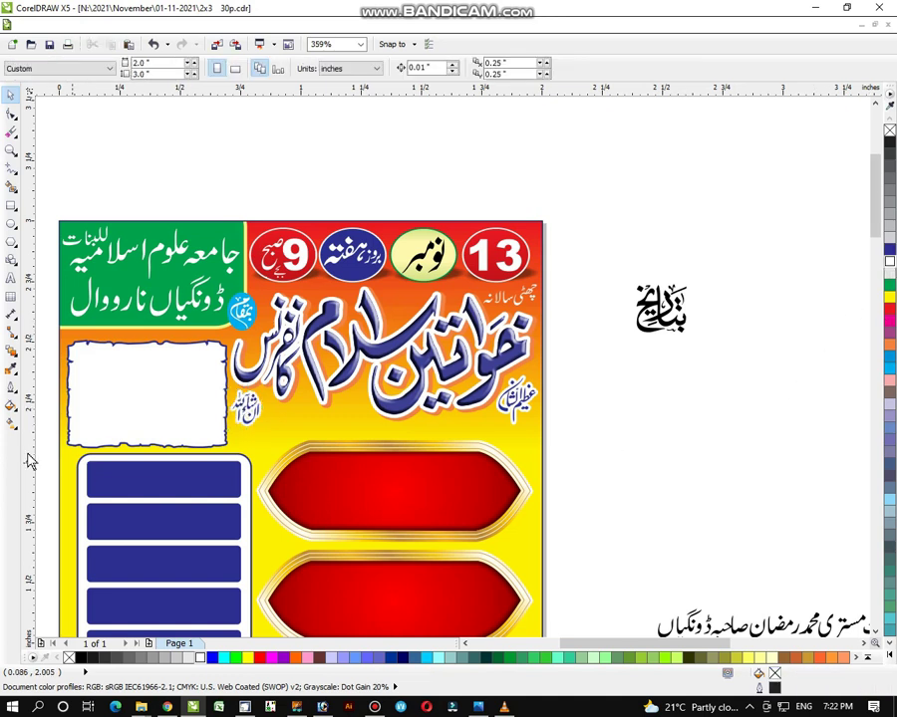
{"action": "double_click", "coordinate": [11, 147]}
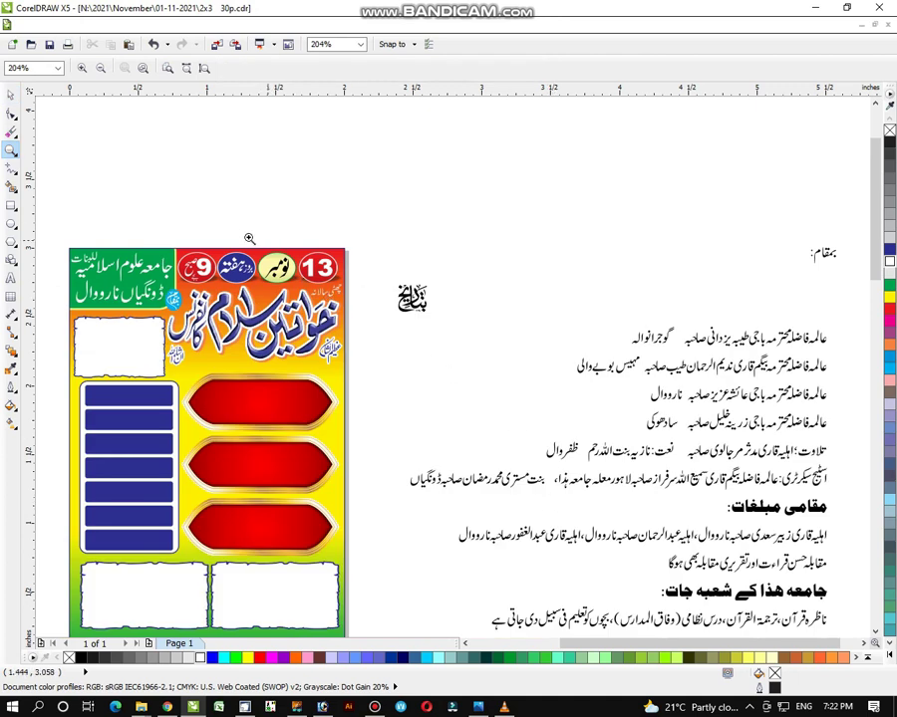
- Move the black calligraphy and the بمقام label together above the page
{"action": "left_click", "coordinate": [10, 94]}
{"action": "left_click", "coordinate": [412, 297]}
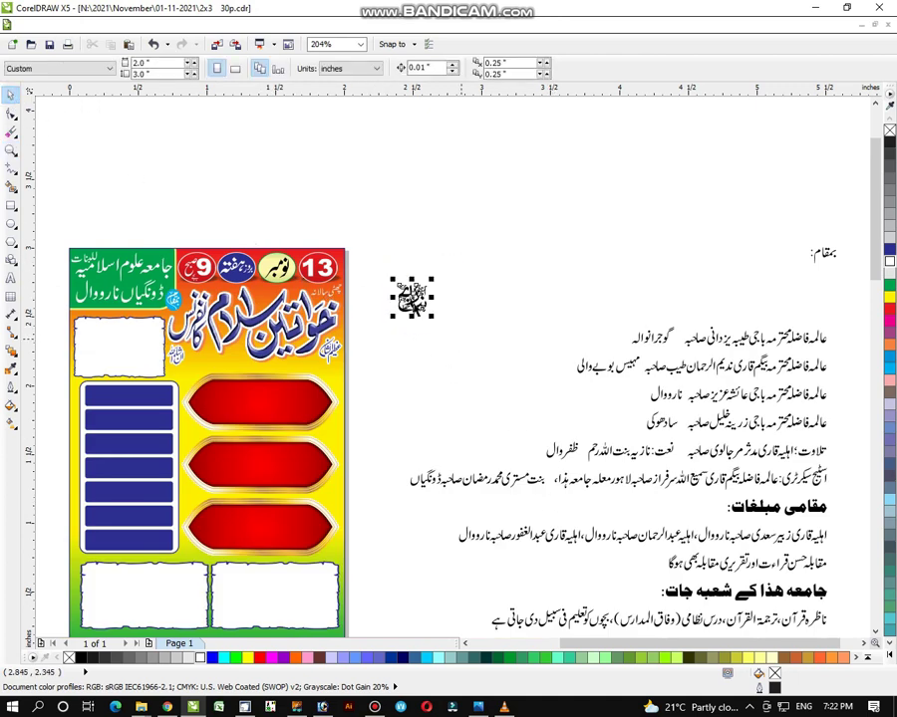
{"action": "left_click_drag", "start_coordinate": [411, 297], "coordinate": [289, 144]}
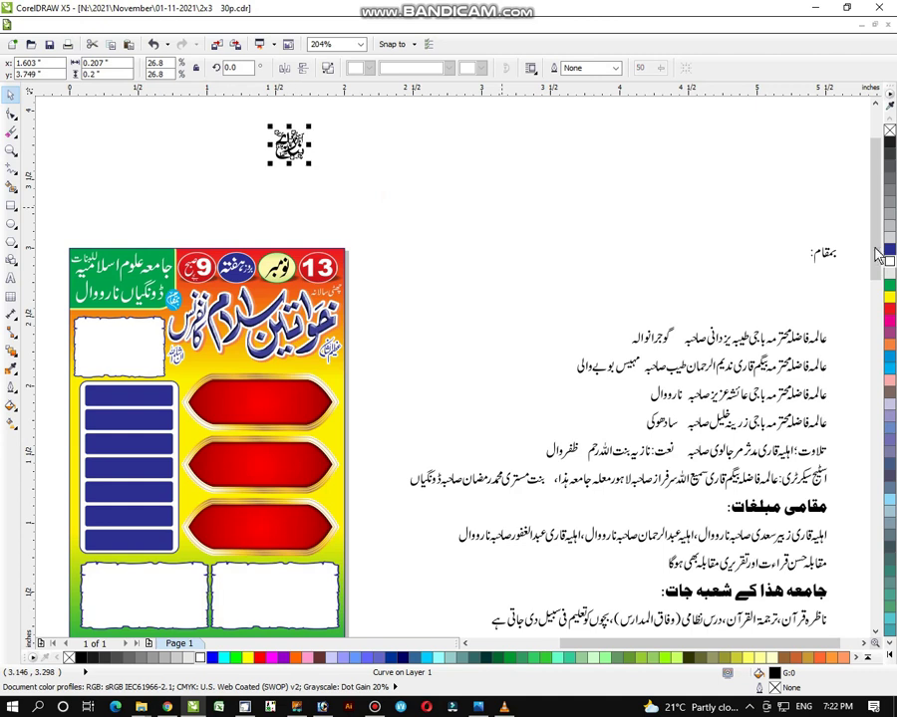
{"action": "left_click_drag", "start_coordinate": [875, 253], "coordinate": [353, 147]}
- Copy a red banner to sit above the speaker list
{"action": "left_click", "coordinate": [258, 403]}
{"action": "left_click_drag", "start_coordinate": [258, 403], "coordinate": [599, 238]}
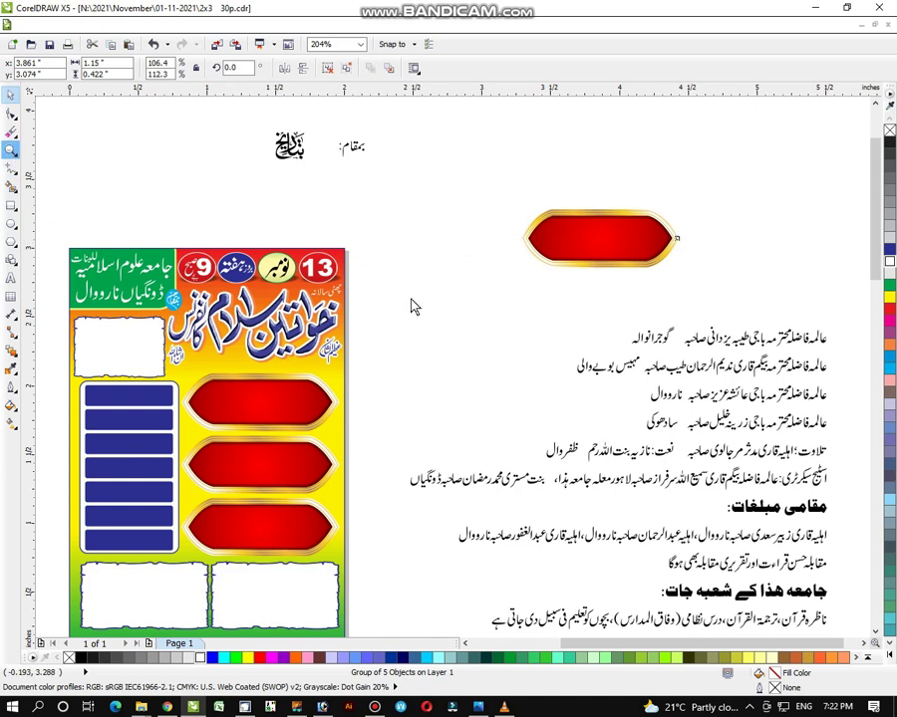
{"action": "key", "text": "z"}
{"action": "left_click_drag", "start_coordinate": [430, 174], "coordinate": [858, 510]}
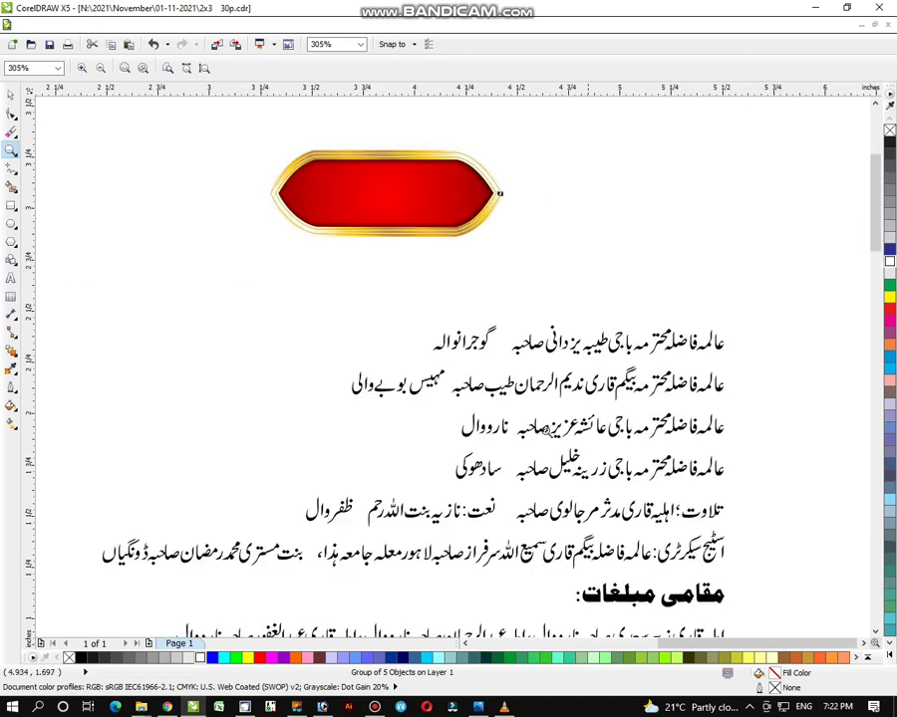
{"action": "right_click", "coordinate": [588, 430]}
{"action": "right_click", "coordinate": [139, 262]}
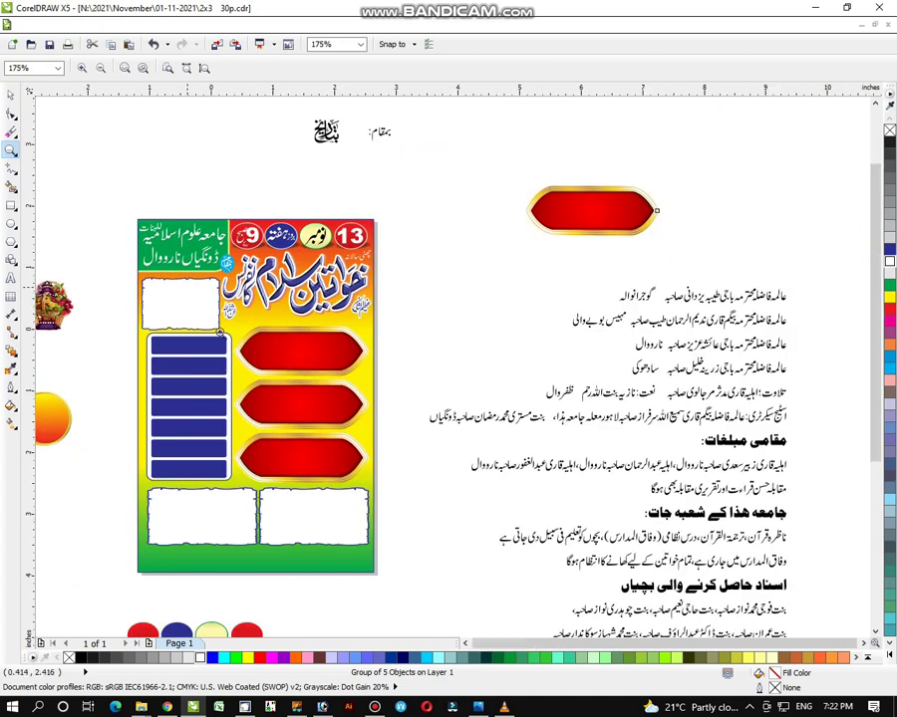
{"action": "right_click", "coordinate": [173, 181]}
{"action": "left_click_drag", "start_coordinate": [626, 466], "coordinate": [625, 466]}
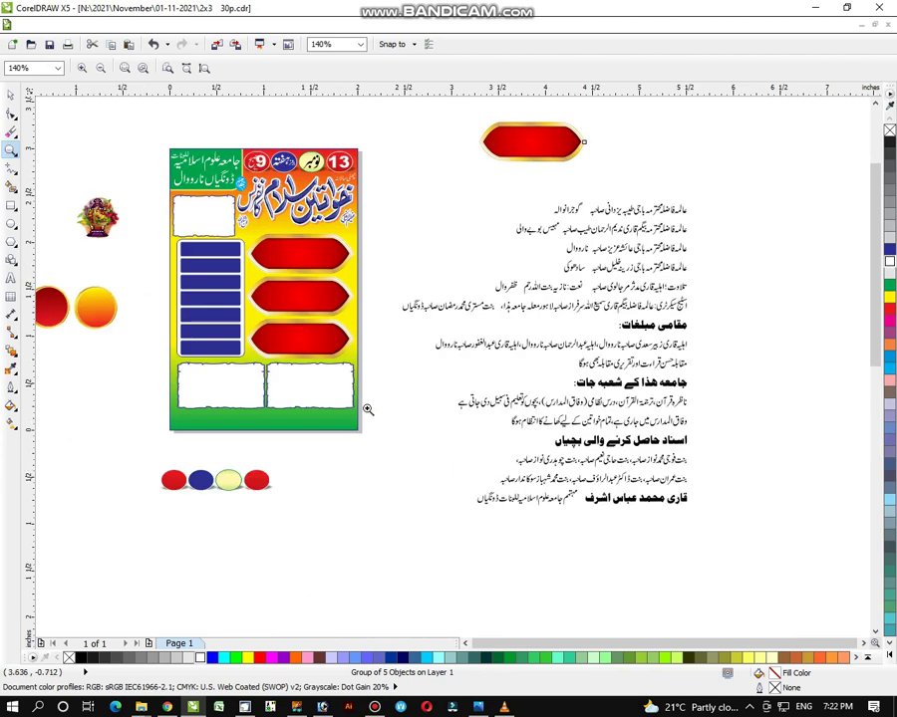
{"action": "left_click_drag", "start_coordinate": [115, 127], "coordinate": [654, 488]}
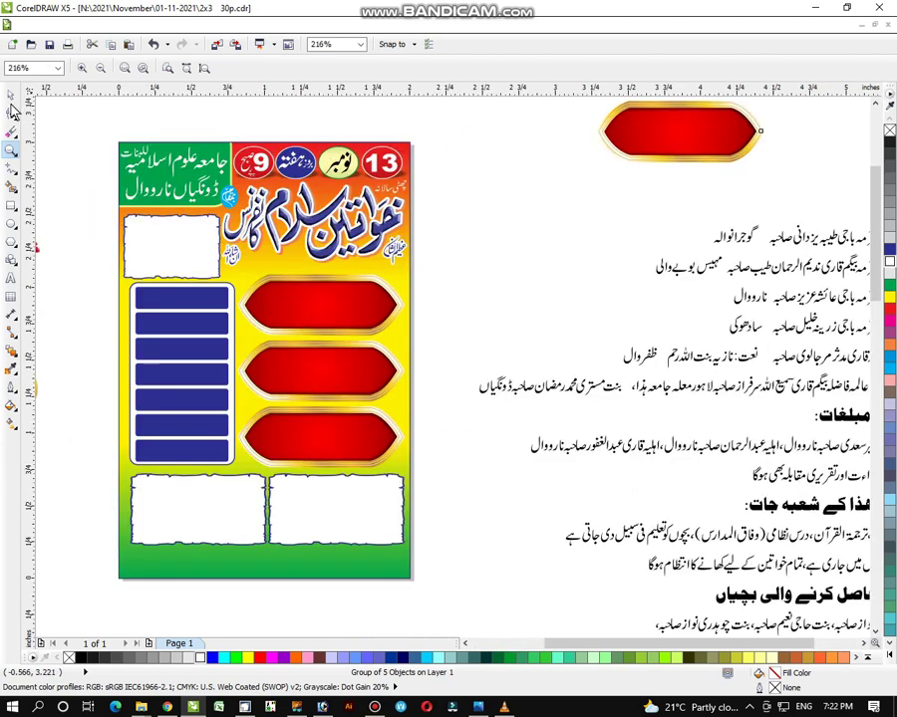
{"action": "left_click", "coordinate": [11, 96]}
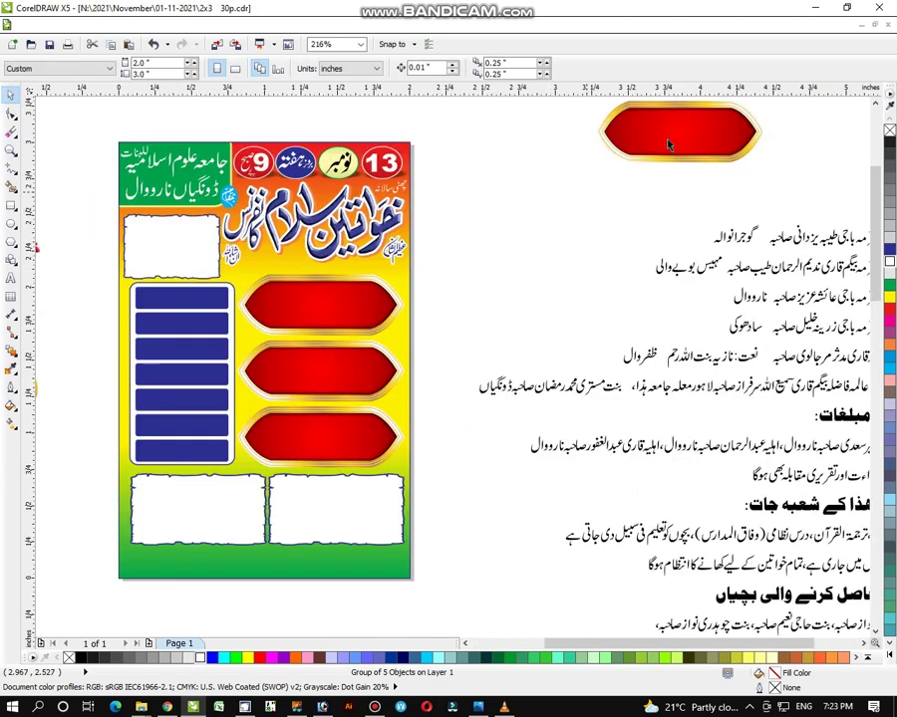
- Remove the stray banner copy, add a fourth banner below the third, then align and shorten all four
{"action": "key", "text": "ctrl+x"}
{"action": "left_click", "coordinate": [351, 445]}
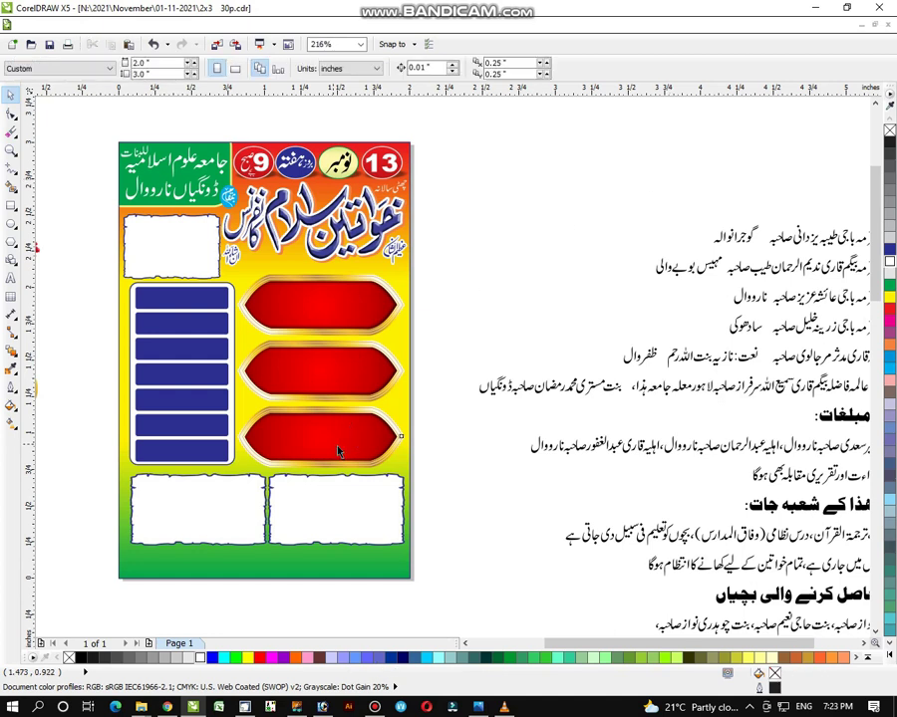
{"action": "left_click_drag", "start_coordinate": [311, 442], "coordinate": [309, 504]}
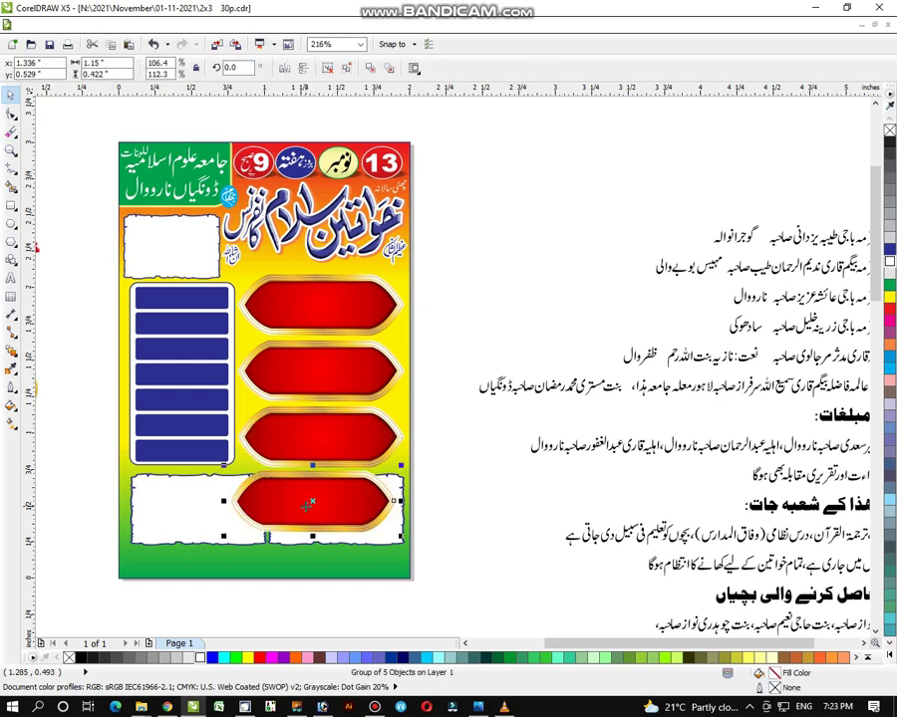
{"action": "left_click", "coordinate": [333, 431], "text": "shift"}
{"action": "left_click", "coordinate": [339, 315], "text": "shift"}
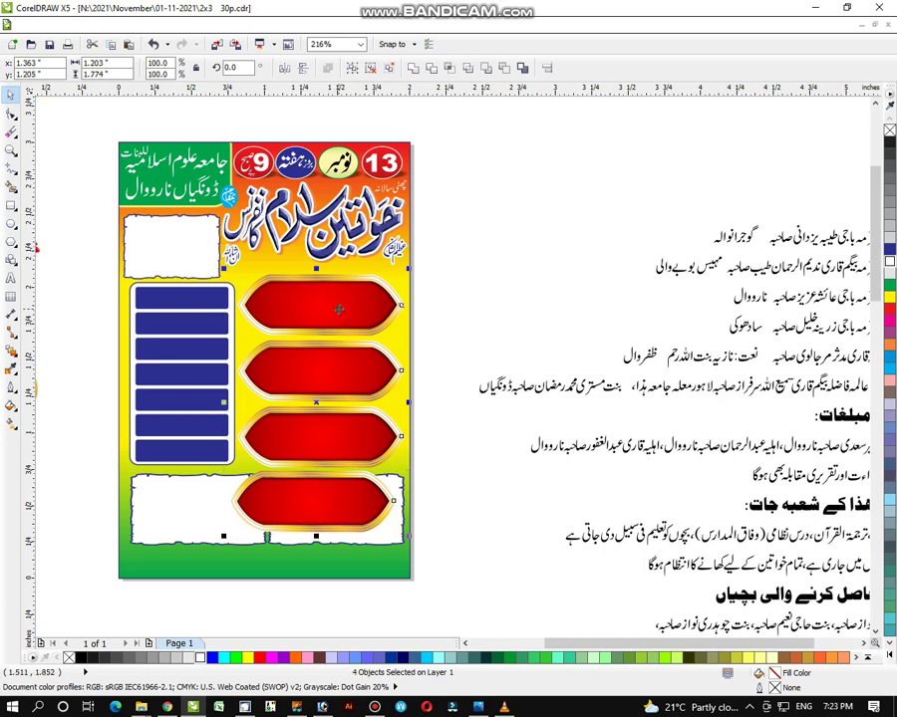
{"action": "key", "text": "c"}
{"action": "left_click_drag", "start_coordinate": [320, 539], "coordinate": [321, 473]}
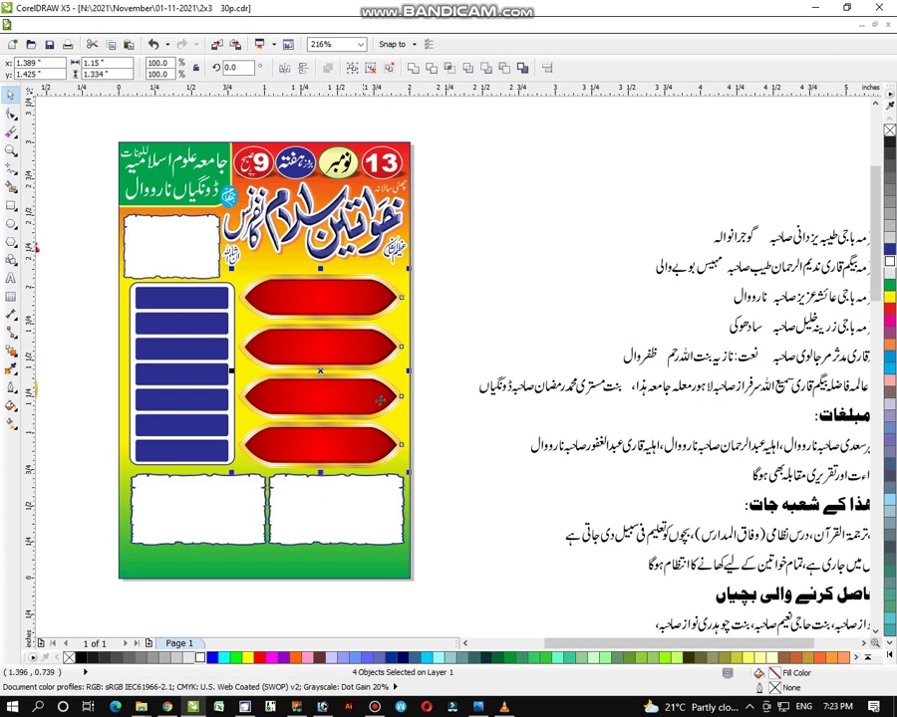
{"action": "key", "text": "Escape"}
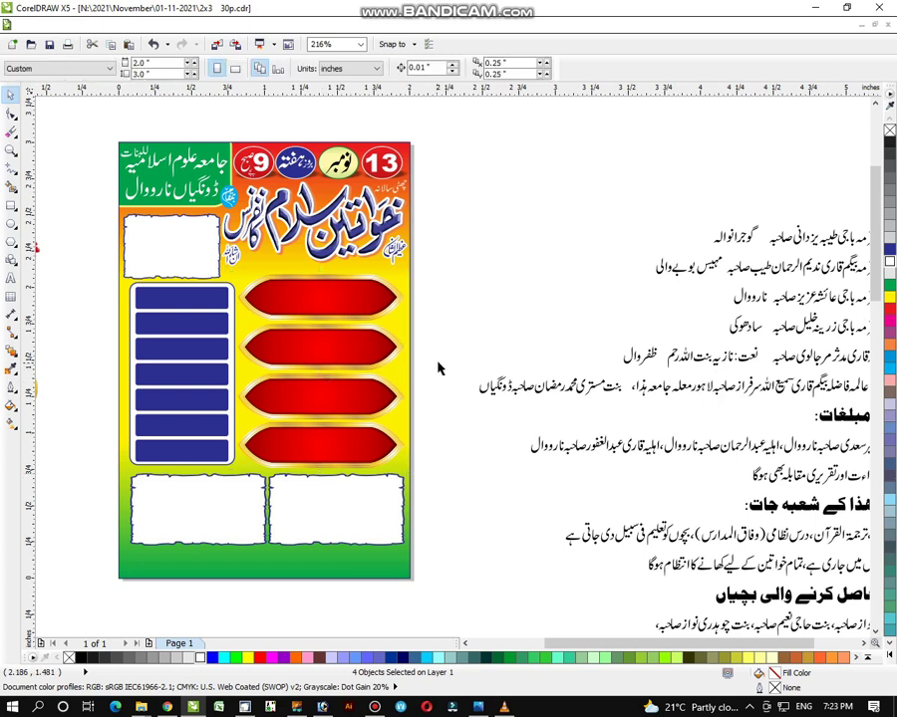
- Place a copy of the top banner above the speaker list and zoom in on it
{"action": "left_click_drag", "start_coordinate": [363, 306], "coordinate": [702, 176]}
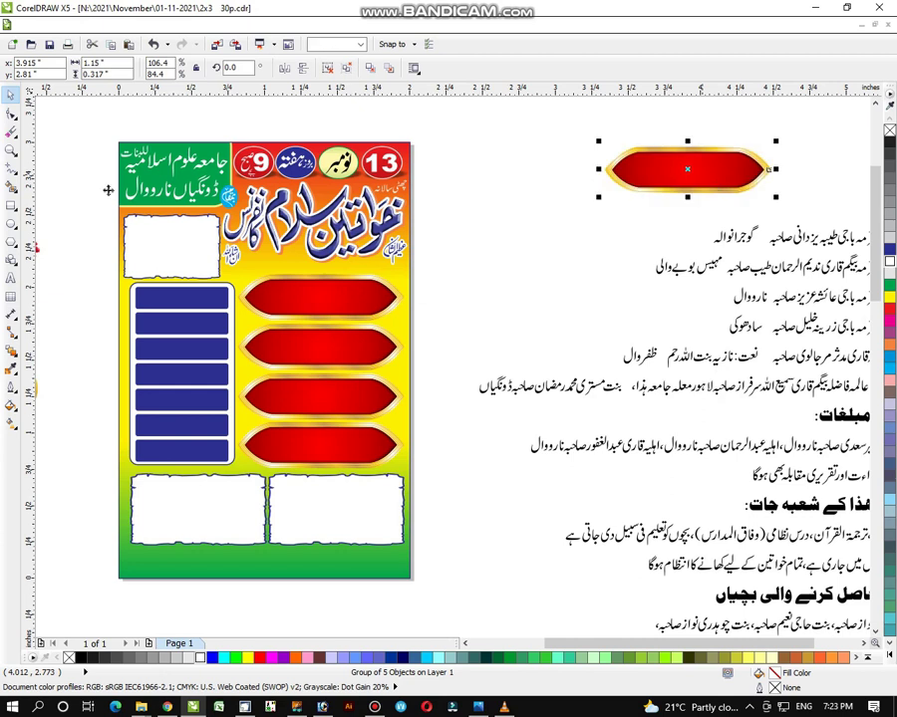
{"action": "left_click", "coordinate": [10, 153]}
{"action": "right_click", "coordinate": [651, 278]}
{"action": "left_click_drag", "start_coordinate": [478, 127], "coordinate": [731, 273]}
{"action": "right_click", "coordinate": [126, 212]}
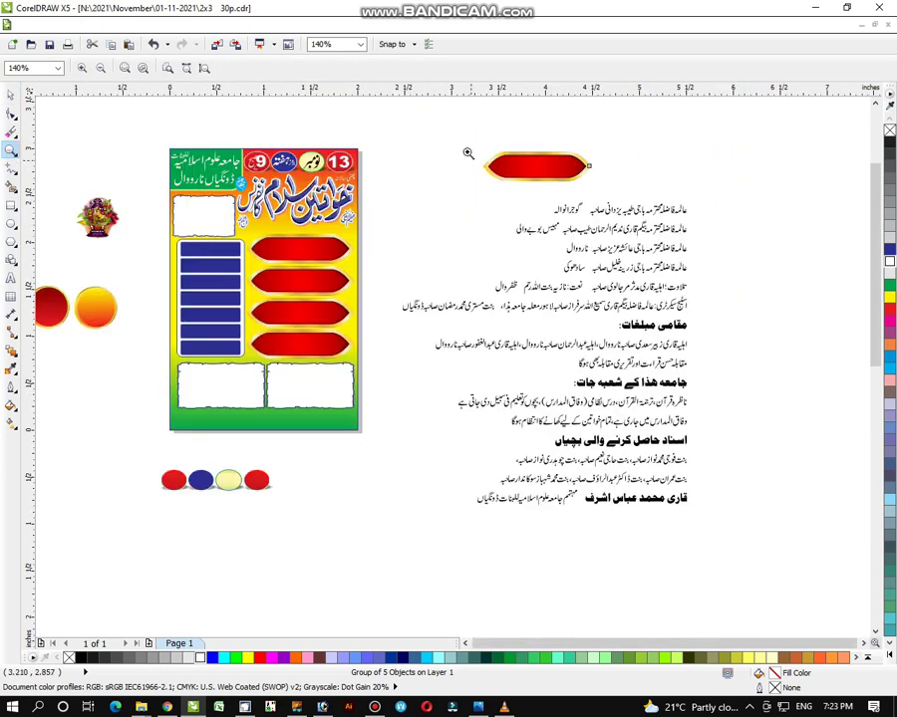
{"action": "left_click_drag", "start_coordinate": [450, 125], "coordinate": [641, 260]}
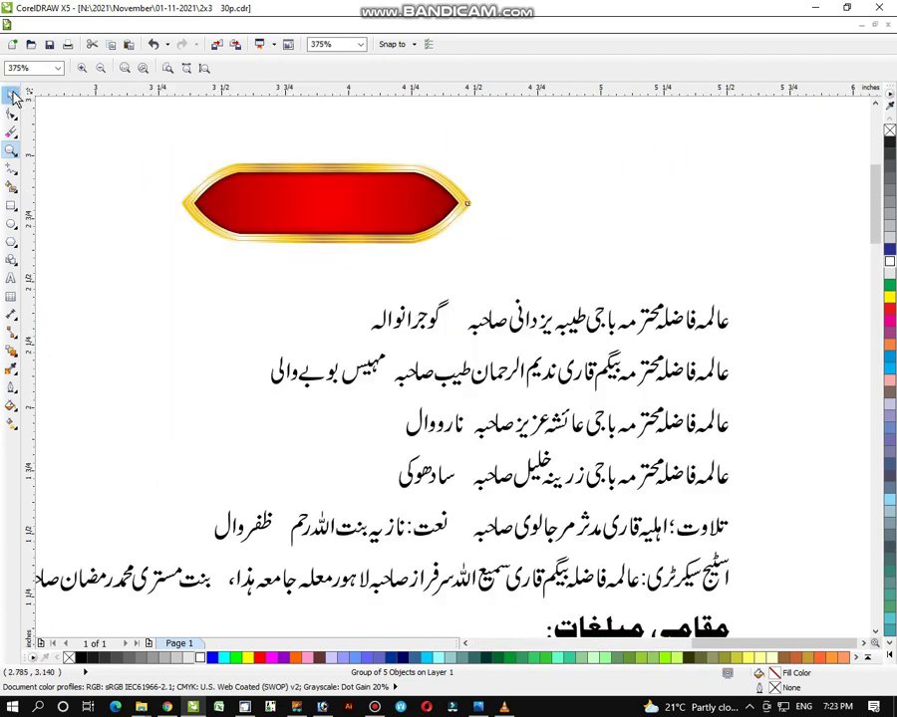
- Group the first speaker's name from the first line, centre it on the spare banner, and colour it white
{"action": "left_click", "coordinate": [10, 94]}
{"action": "left_click", "coordinate": [586, 280]}
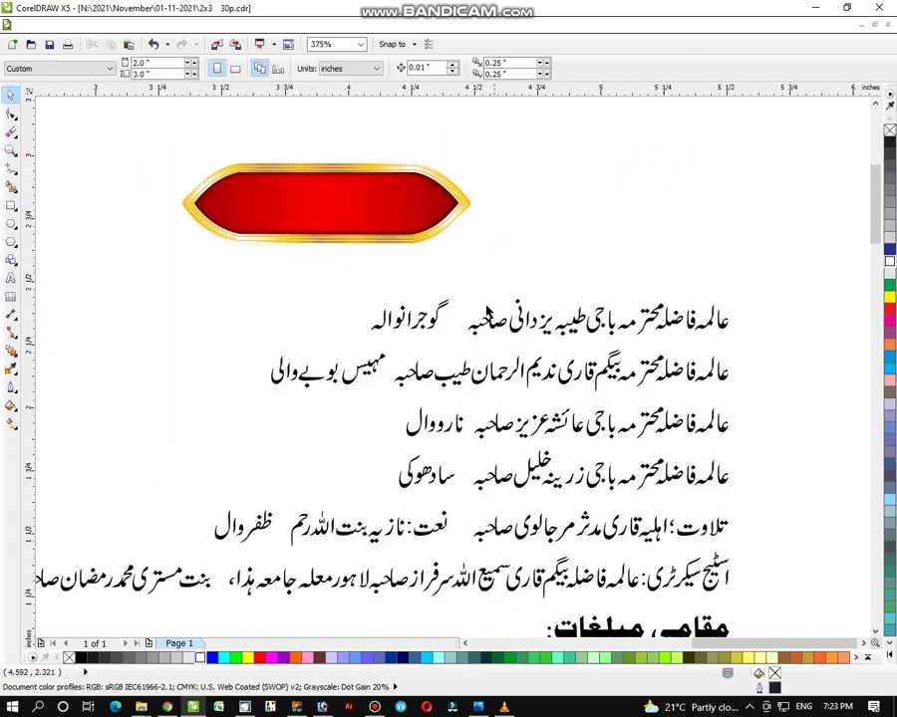
{"action": "left_click_drag", "start_coordinate": [503, 290], "coordinate": [616, 355]}
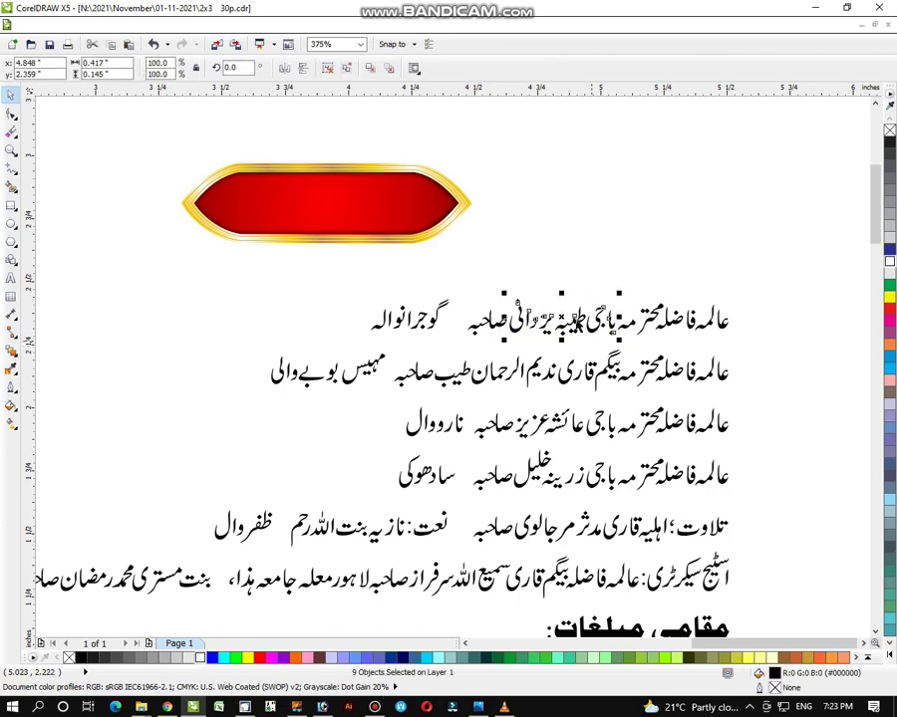
{"action": "key", "text": "ctrl+g"}
{"action": "left_click_drag", "start_coordinate": [558, 306], "coordinate": [258, 235]}
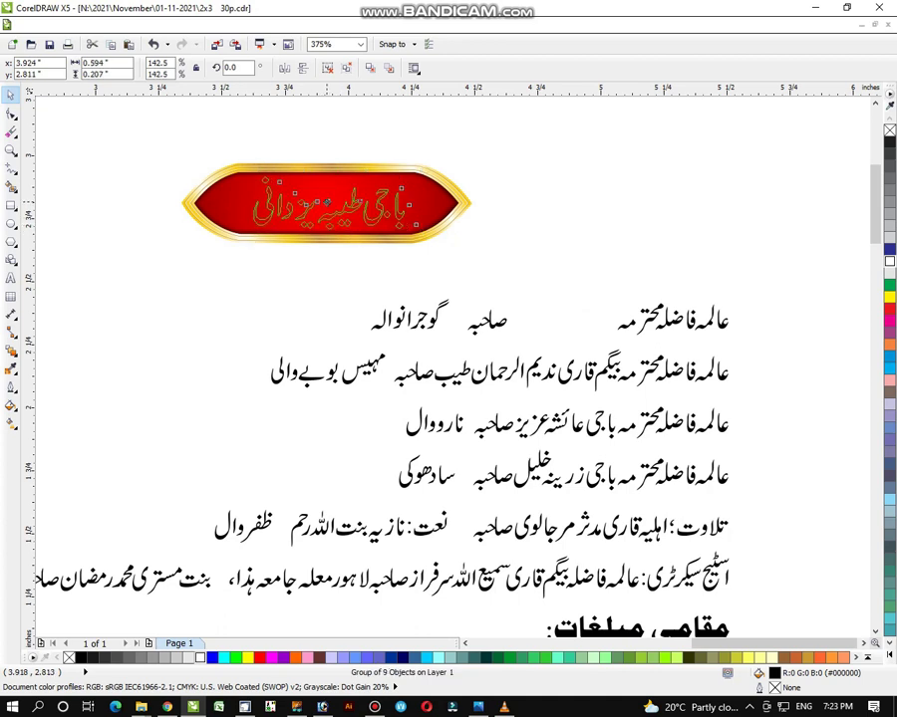
{"action": "left_click_drag", "start_coordinate": [339, 203], "coordinate": [326, 202]}
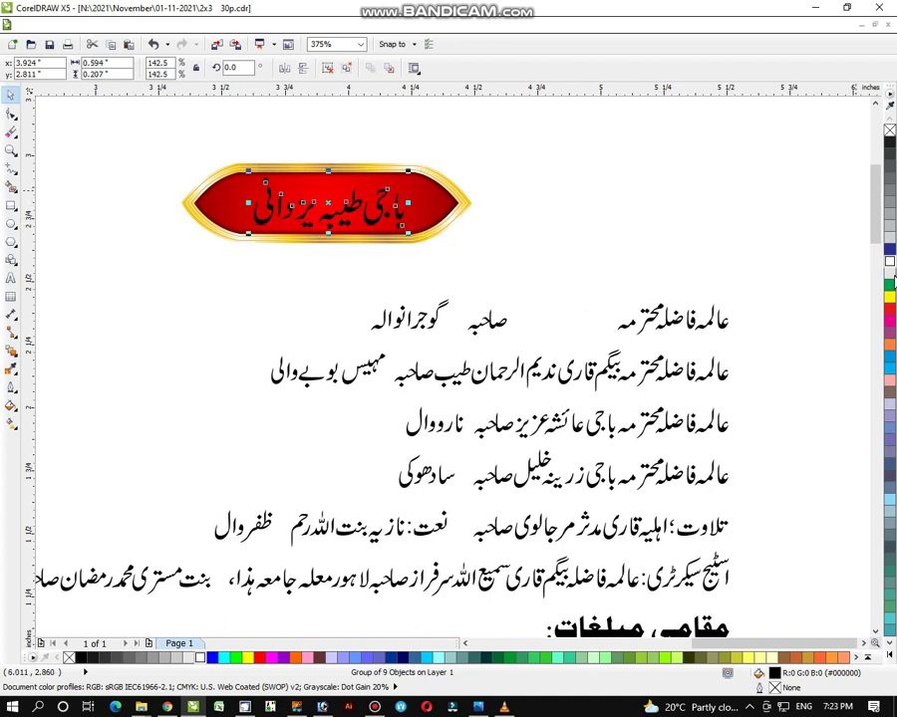
{"action": "left_click", "coordinate": [890, 265]}
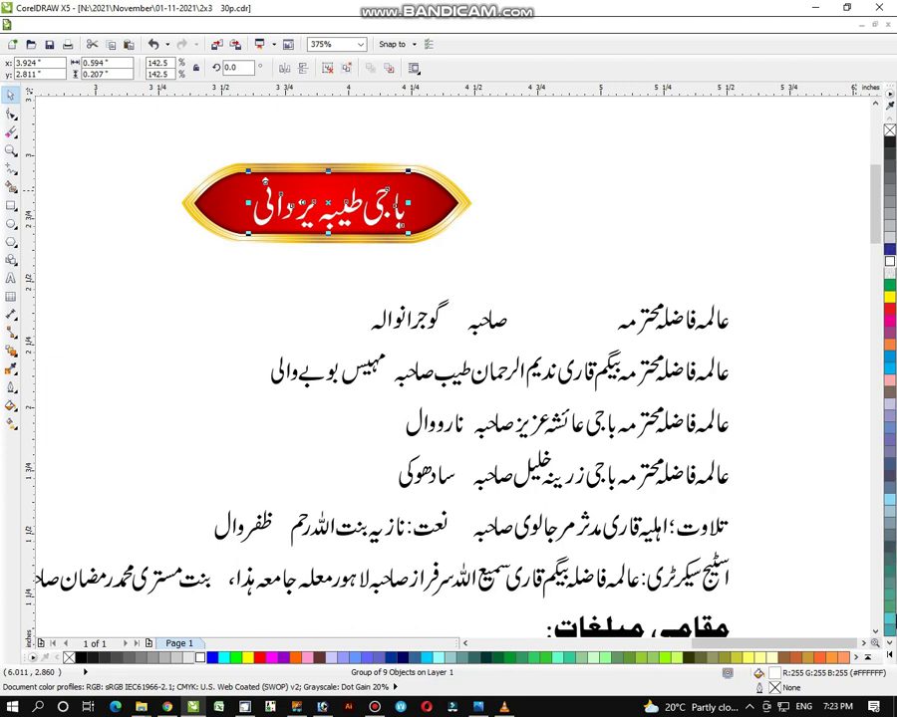
- Group the word صاحبہ, move it onto the red name banner and colour it white
{"action": "left_click", "coordinate": [518, 302]}
{"action": "left_click_drag", "start_coordinate": [532, 296], "coordinate": [457, 343]}
{"action": "key", "text": "ctrl+g"}
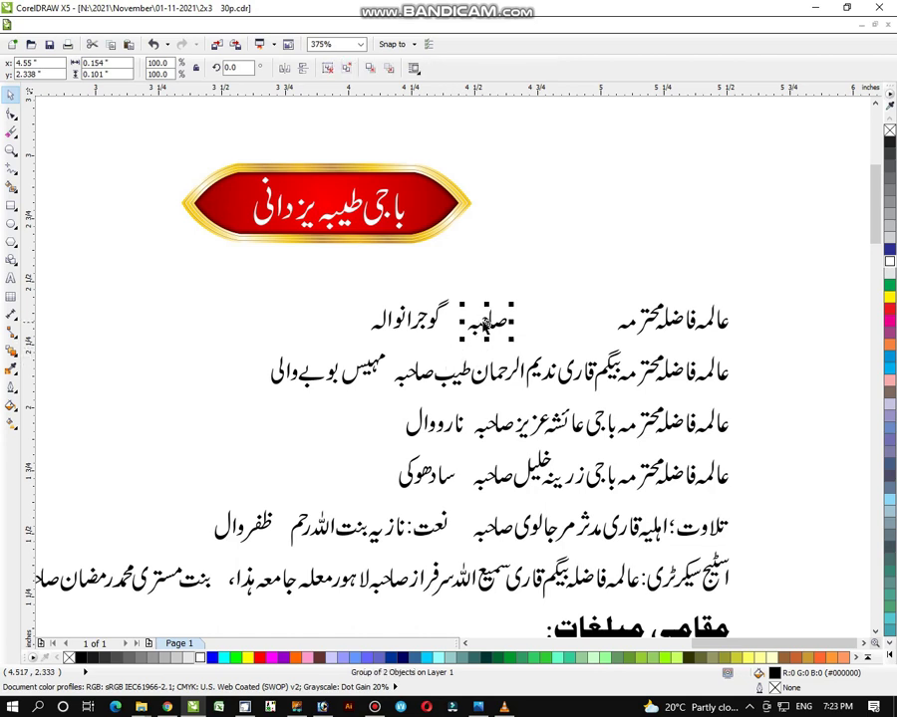
{"action": "left_click_drag", "start_coordinate": [486, 322], "coordinate": [240, 193]}
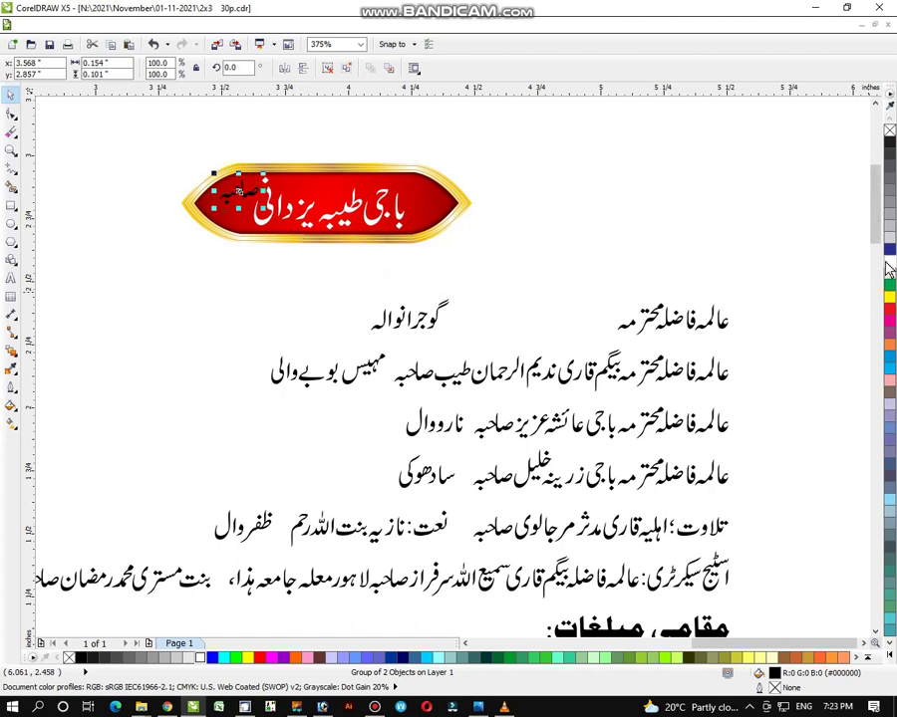
{"action": "left_click", "coordinate": [702, 307]}
- Stack عالمہ above فاضلہ محترمہ, group the two-line title and shrink it
{"action": "left_click_drag", "start_coordinate": [758, 286], "coordinate": [607, 261]}
{"action": "left_click_drag", "start_coordinate": [688, 211], "coordinate": [622, 304]}
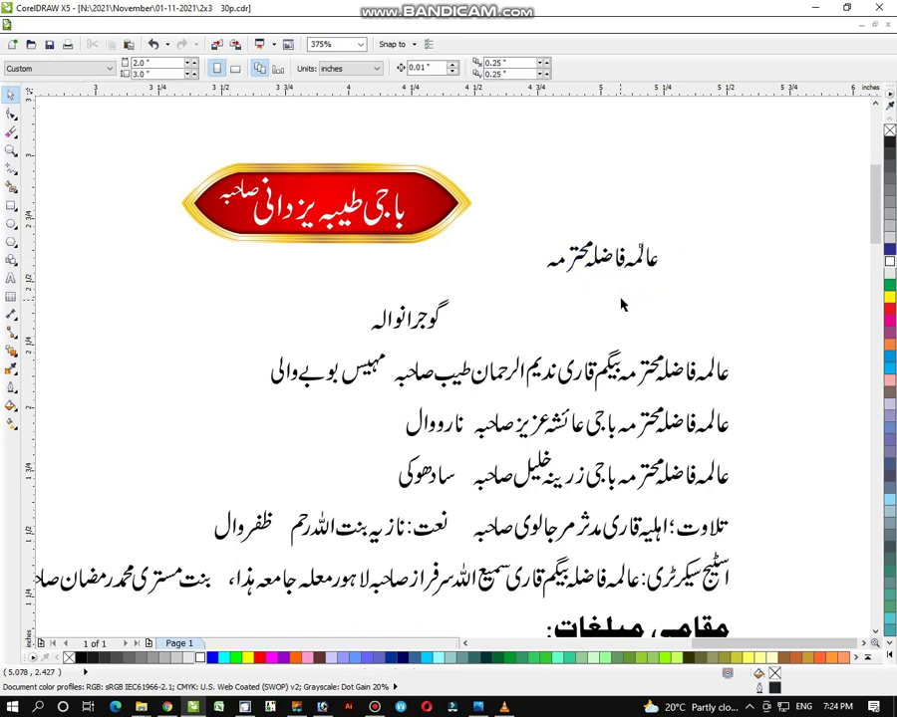
{"action": "left_click_drag", "start_coordinate": [568, 251], "coordinate": [594, 234]}
{"action": "left_click", "coordinate": [663, 179]}
{"action": "left_click_drag", "start_coordinate": [651, 186], "coordinate": [525, 304]}
{"action": "key", "text": "ctrl+g"}
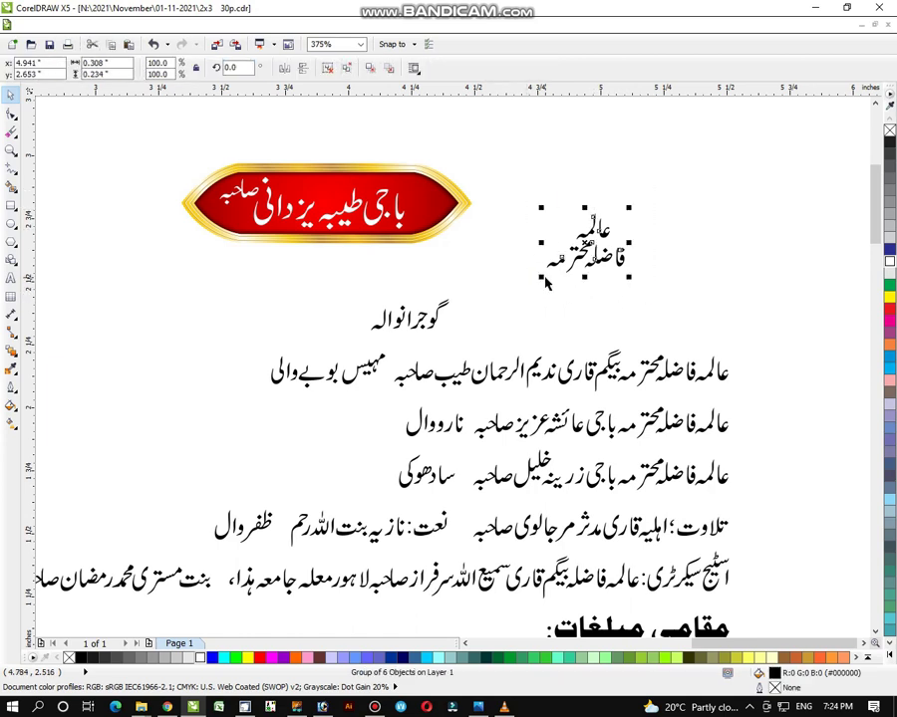
{"action": "left_click_drag", "start_coordinate": [539, 278], "coordinate": [450, 187]}
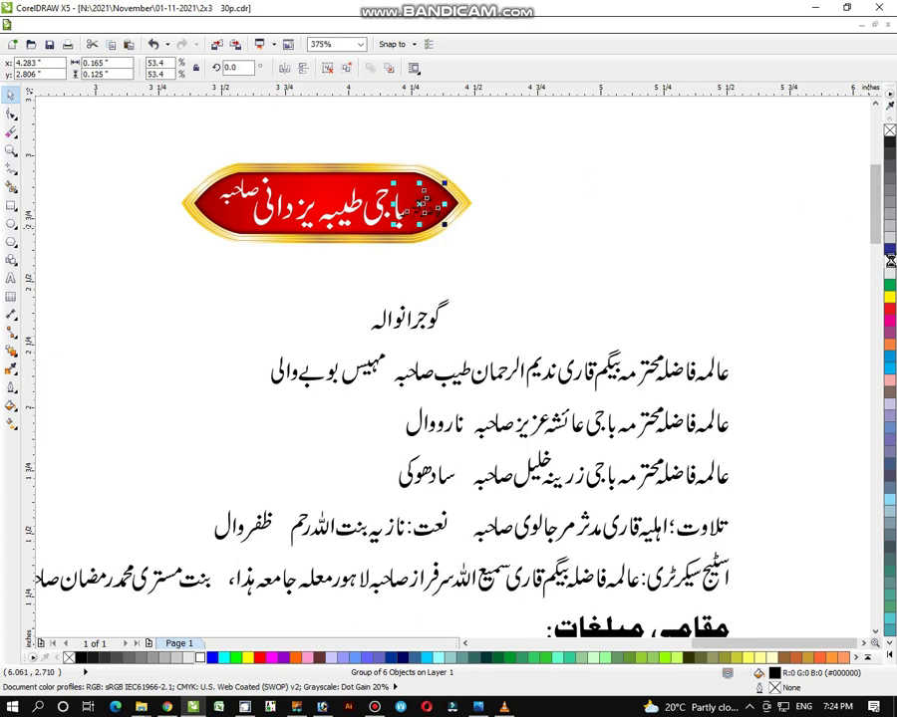
- Group گوجرانوالہ, shrink it to about half size, then move the banner near the page top
{"action": "left_click", "coordinate": [617, 286]}
{"action": "left_click_drag", "start_coordinate": [310, 286], "coordinate": [474, 345]}
{"action": "key", "text": "ctrl+g"}
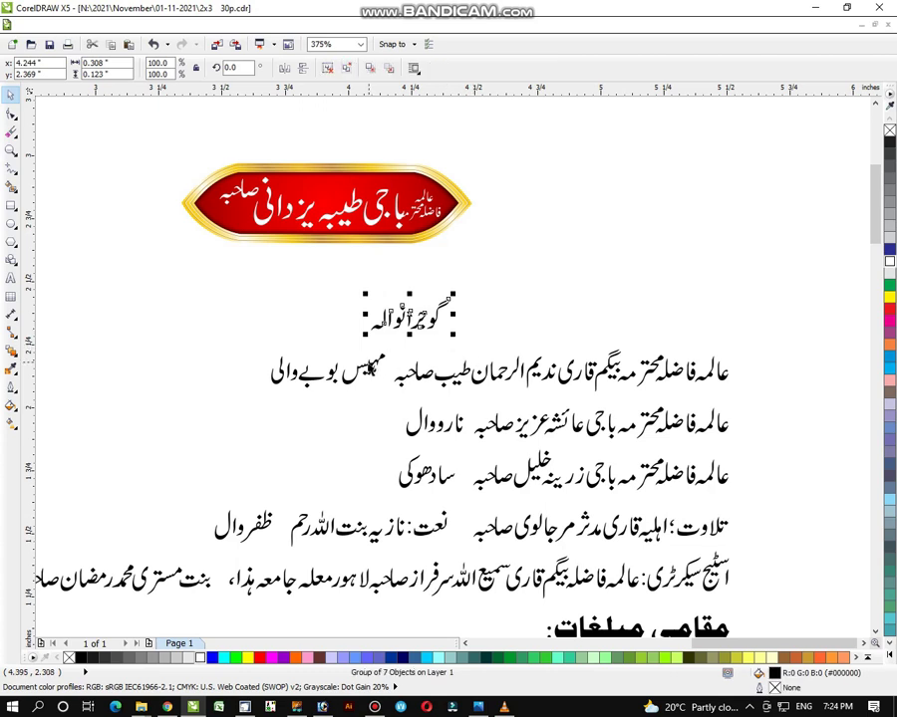
{"action": "left_click_drag", "start_coordinate": [482, 155], "coordinate": [402, 205]}
{"action": "left_click", "coordinate": [452, 266]}
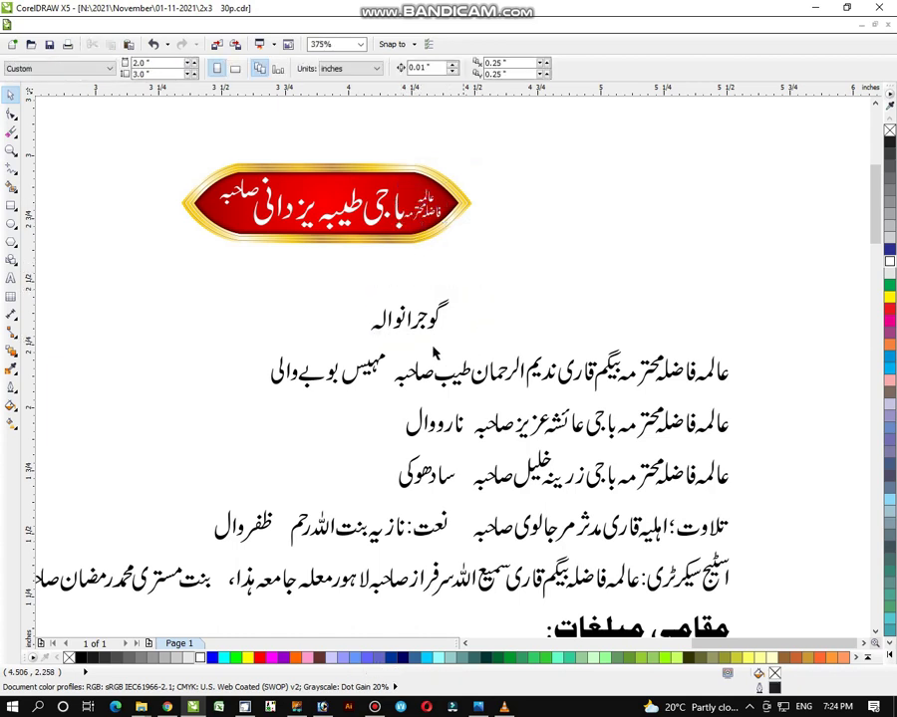
{"action": "left_click_drag", "start_coordinate": [349, 285], "coordinate": [521, 339]}
{"action": "left_click_drag", "start_coordinate": [365, 337], "coordinate": [263, 240]}
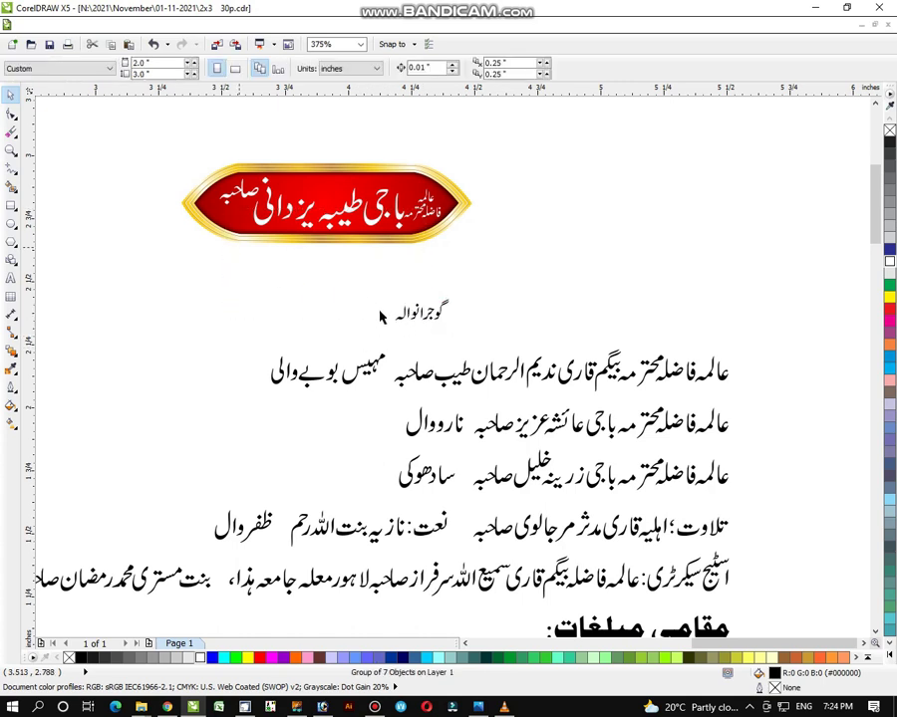
{"action": "left_click_drag", "start_coordinate": [381, 286], "coordinate": [465, 329]}
{"action": "left_click_drag", "start_coordinate": [392, 326], "coordinate": [235, 214]}
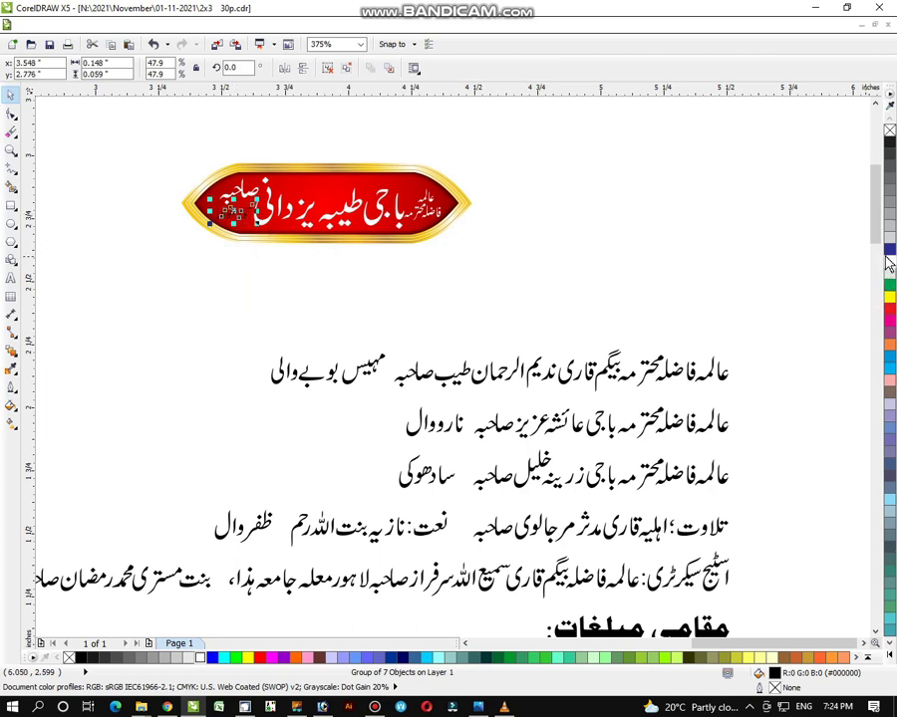
{"action": "left_click_drag", "start_coordinate": [168, 158], "coordinate": [488, 288]}
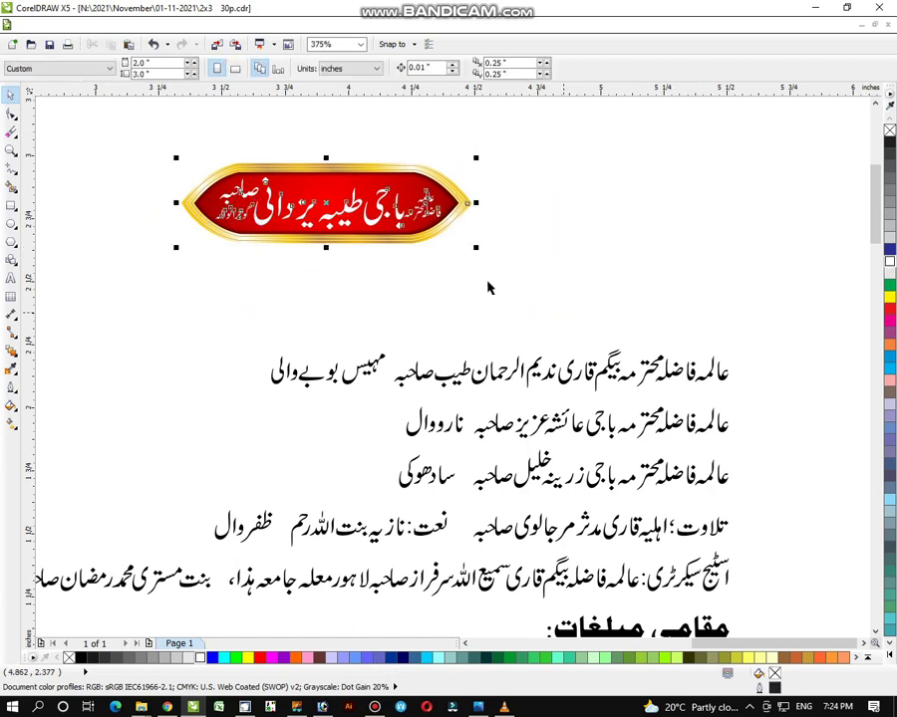
{"action": "left_click_drag", "start_coordinate": [421, 237], "coordinate": [428, 187]}
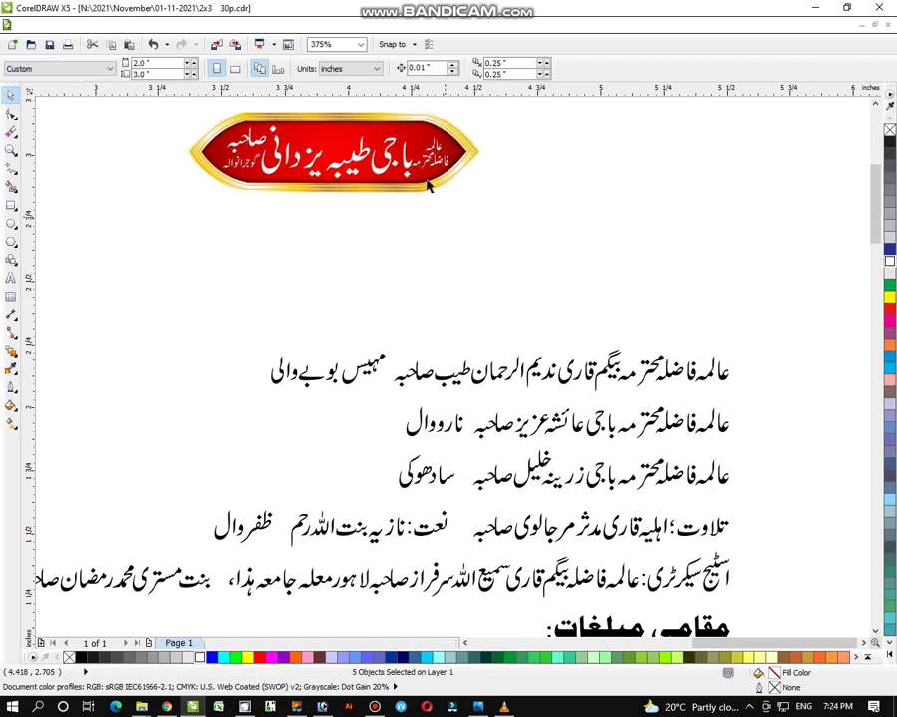
- Group the finished banner and place a copy of the red banner shape below it
{"action": "key", "text": "ctrl+g"}
{"action": "left_click_drag", "start_coordinate": [334, 152], "coordinate": [423, 262]}
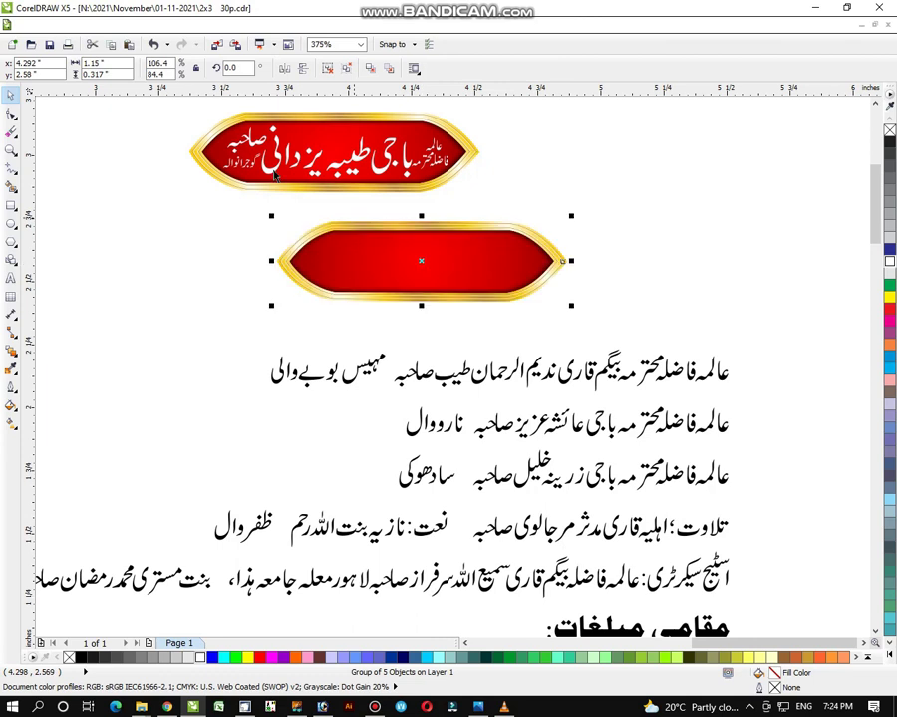
{"action": "left_click", "coordinate": [292, 123]}
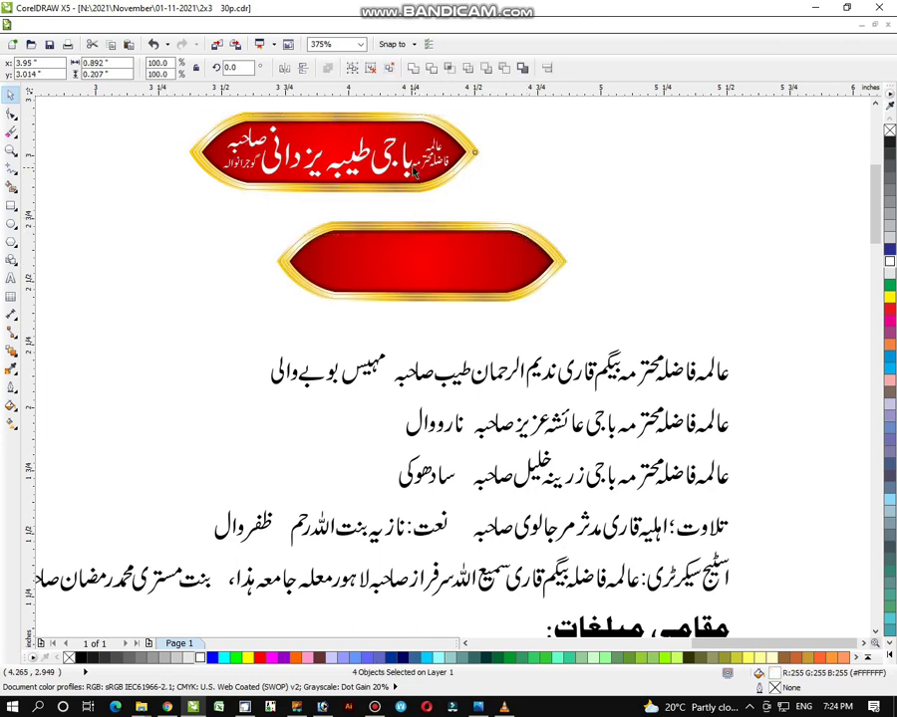
{"action": "left_click_drag", "start_coordinate": [292, 122], "coordinate": [330, 147]}
- Try the second name on the lower banner and centring the top text, then undo
{"action": "left_click", "coordinate": [447, 348]}
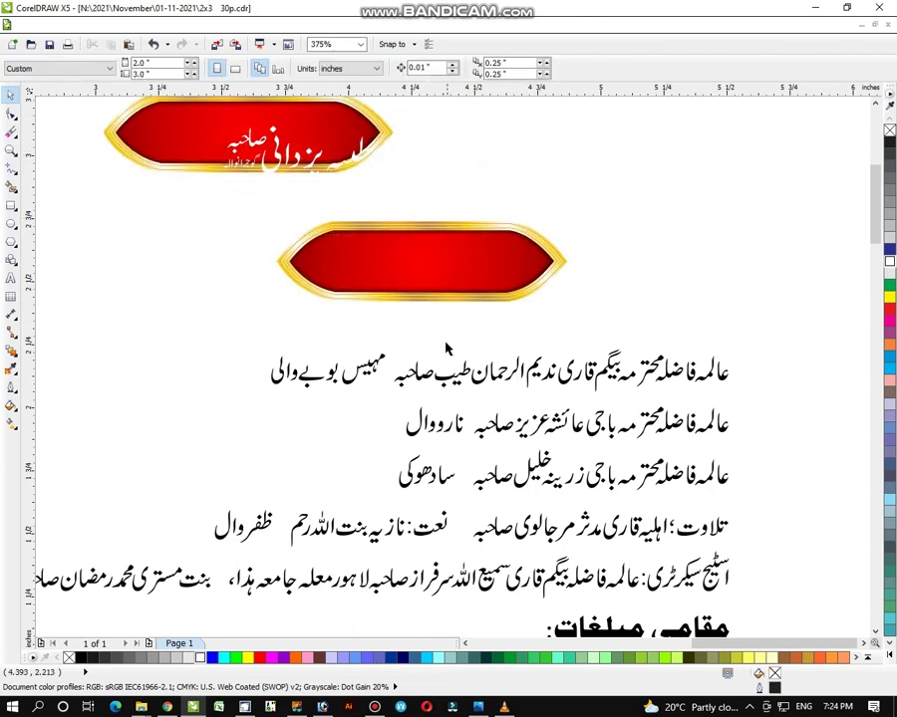
{"action": "left_click_drag", "start_coordinate": [427, 334], "coordinate": [630, 401]}
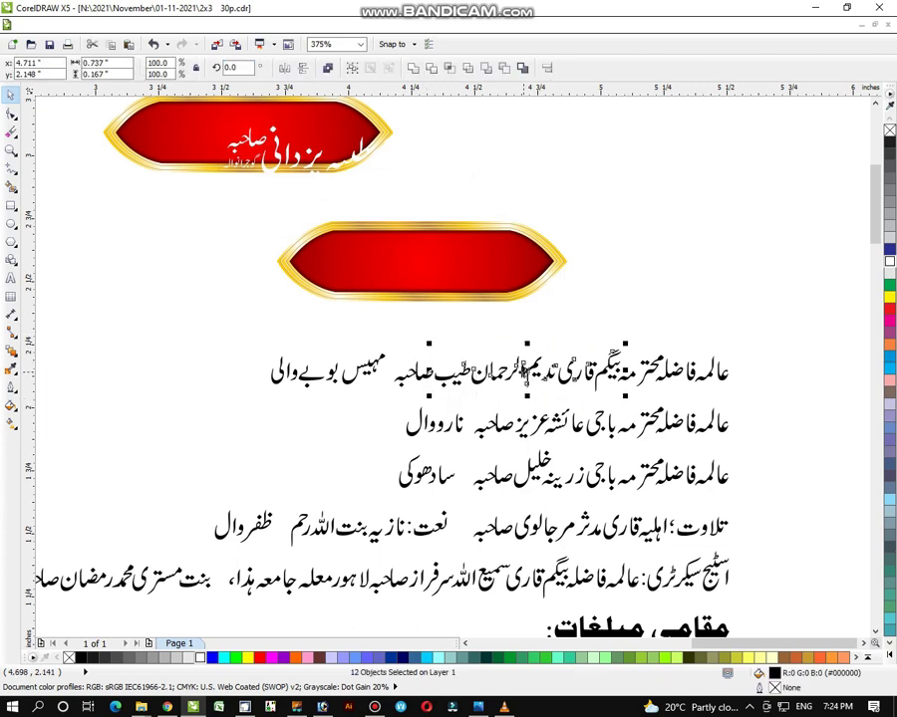
{"action": "left_click_drag", "start_coordinate": [516, 369], "coordinate": [390, 263]}
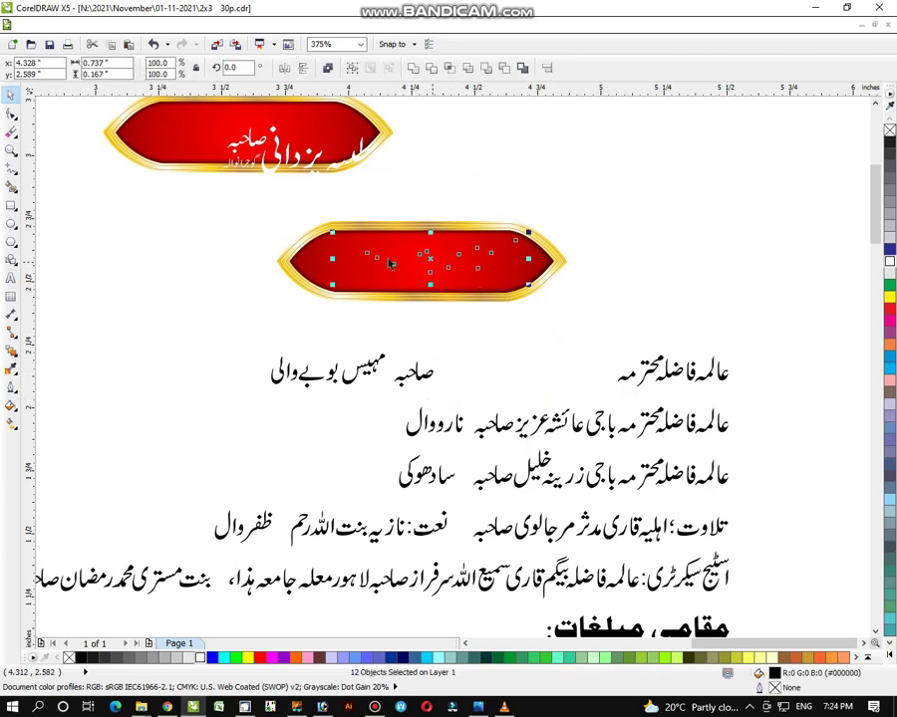
{"action": "left_click_drag", "start_coordinate": [333, 283], "coordinate": [310, 291]}
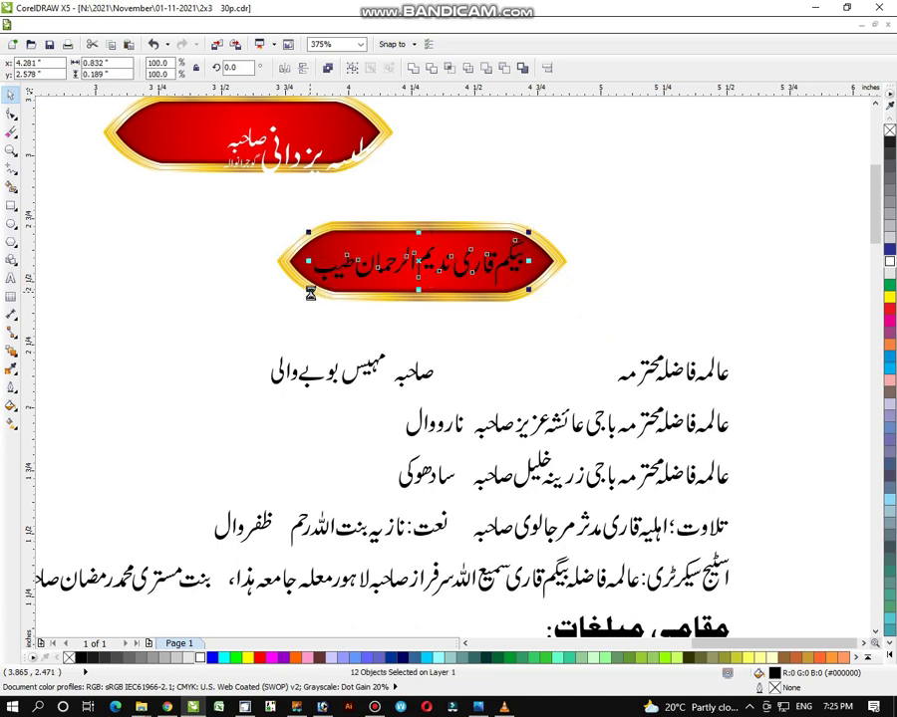
{"action": "left_click", "coordinate": [368, 153]}
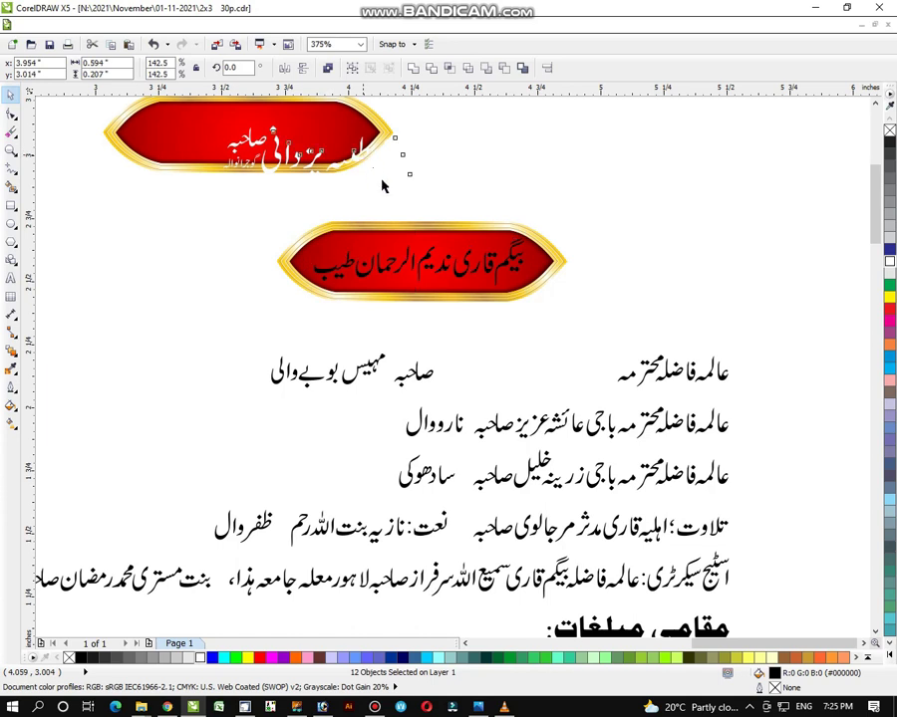
{"action": "left_click", "coordinate": [185, 147], "text": "shift"}
{"action": "key", "text": "c"}
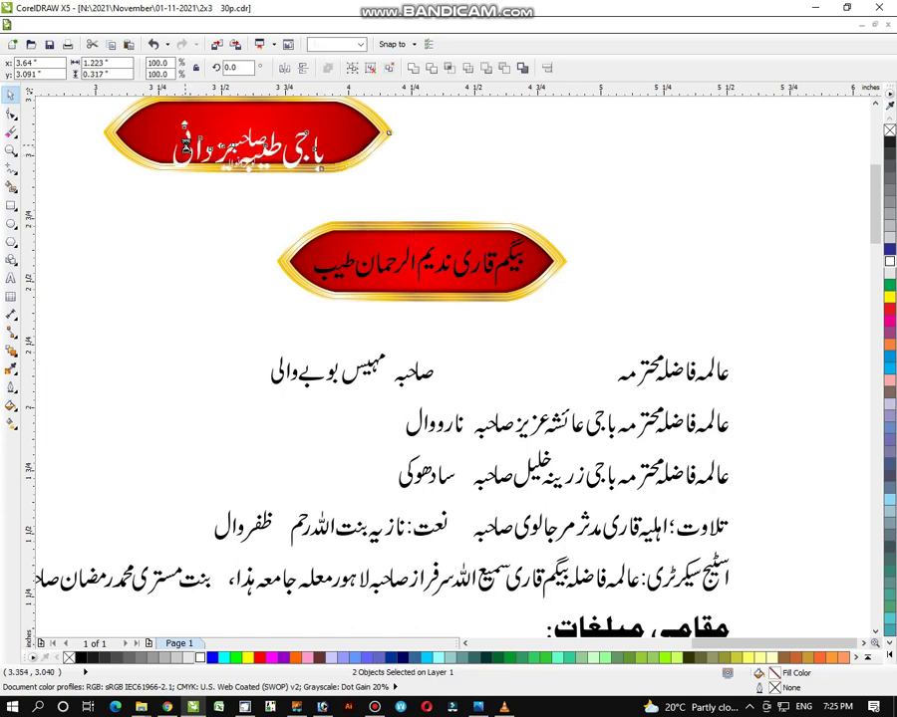
{"action": "key", "text": "ctrl+z"}
{"action": "key", "text": "ctrl+z"}
{"action": "key", "text": "ctrl+z"}
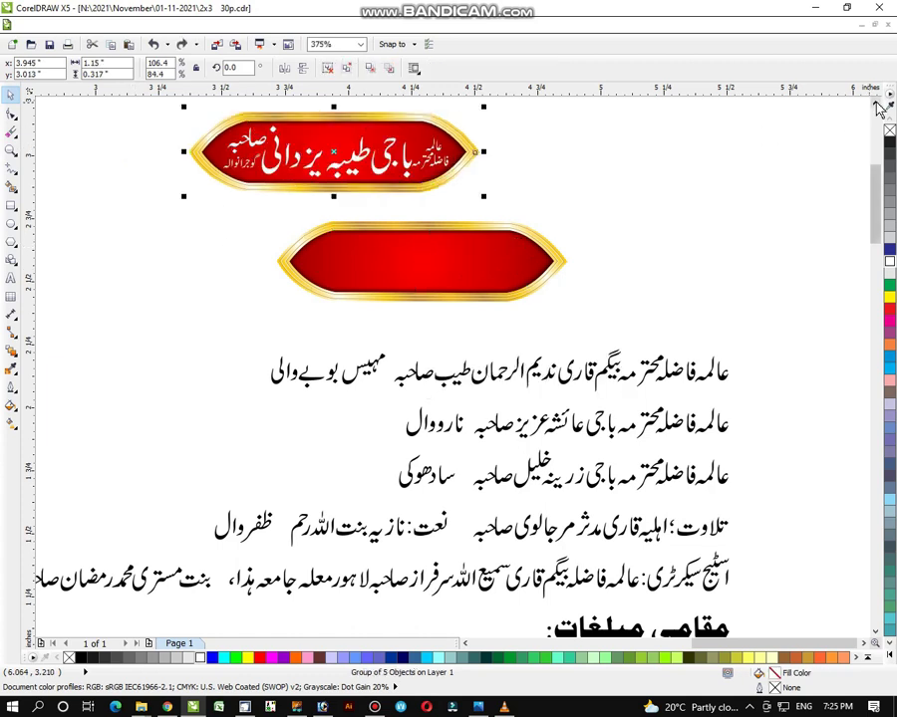
- Regroup all of the top banner's objects and move the banner higher
{"action": "scroll", "coordinate": [683, 141], "scroll_direction": "up", "scroll_amount": 1}
{"action": "left_click_drag", "start_coordinate": [133, 133], "coordinate": [534, 277]}
{"action": "key", "text": "ctrl+g"}
{"action": "left_click_drag", "start_coordinate": [371, 213], "coordinate": [371, 147]}
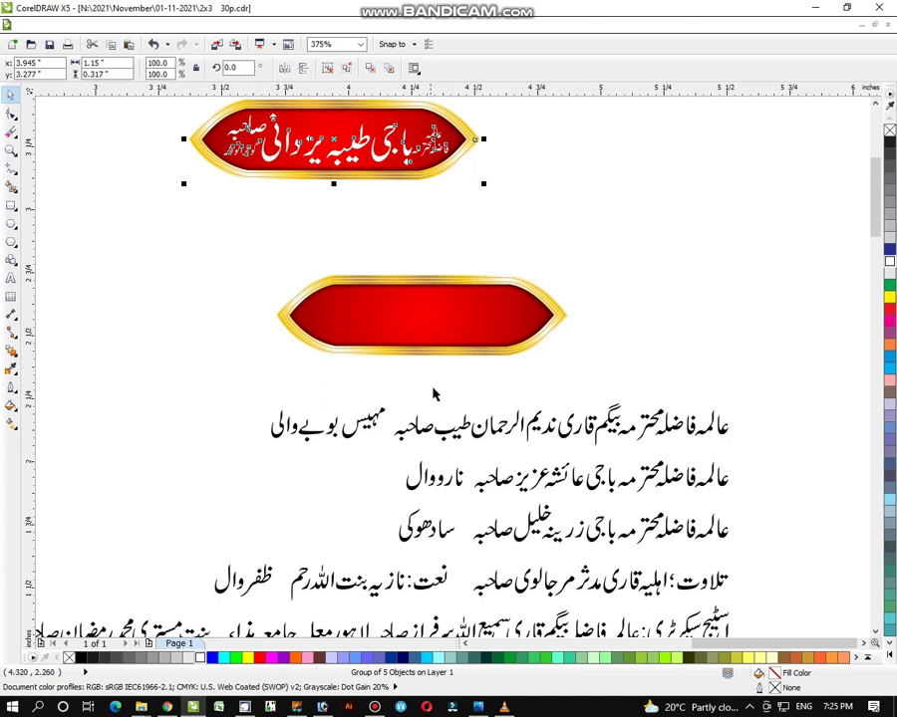
{"action": "left_click_drag", "start_coordinate": [390, 396], "coordinate": [503, 462]}
- Move the second name onto the lower banner and make it white
{"action": "left_click", "coordinate": [503, 463]}
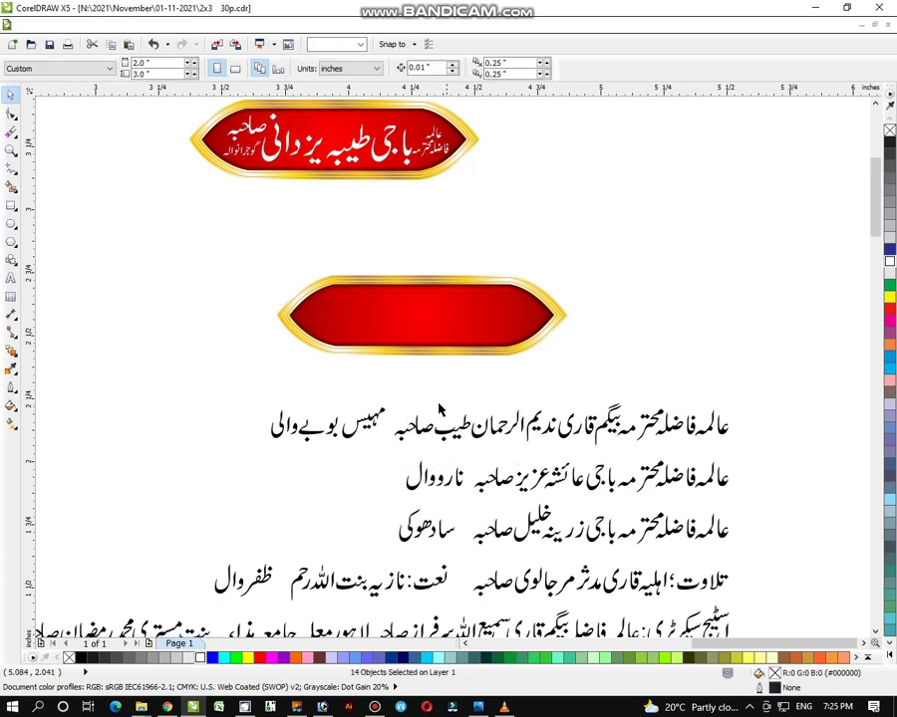
{"action": "left_click_drag", "start_coordinate": [429, 390], "coordinate": [625, 463]}
{"action": "left_click_drag", "start_coordinate": [496, 414], "coordinate": [383, 320]}
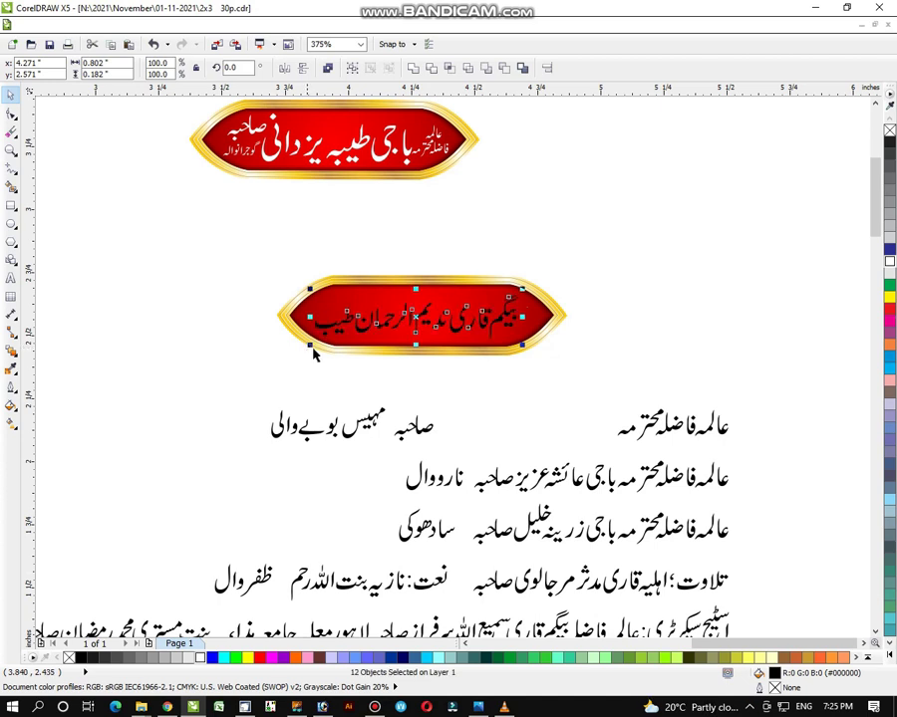
{"action": "left_click", "coordinate": [890, 267]}
- Place and narrow the title words عالمہ فاضلہ محترمہ, and position صاحبہ on the banner
{"action": "left_click_drag", "start_coordinate": [739, 369], "coordinate": [511, 317]}
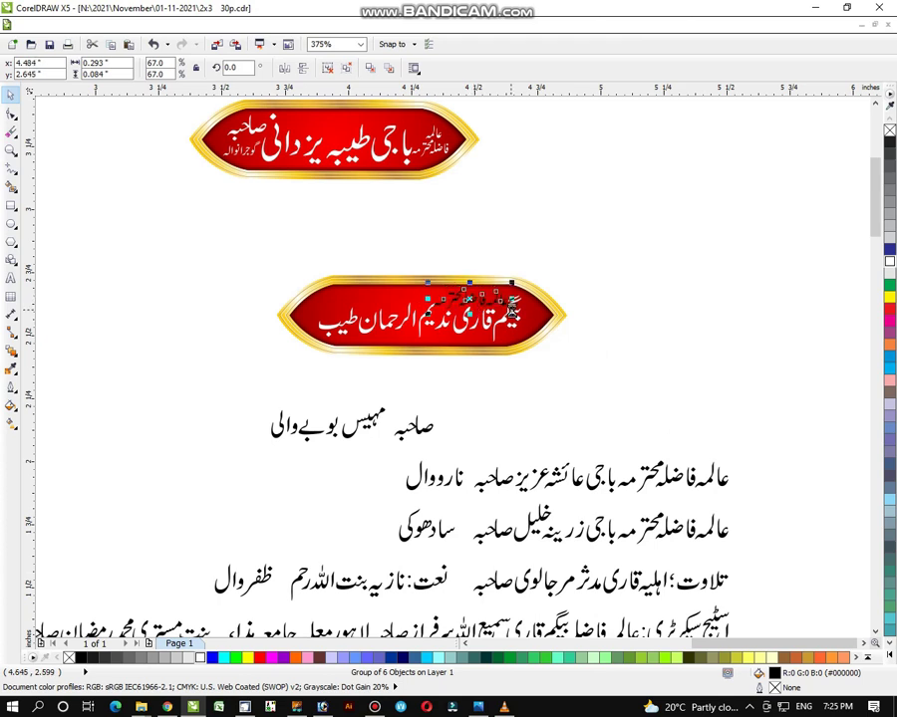
{"action": "left_click_drag", "start_coordinate": [427, 293], "coordinate": [436, 293]}
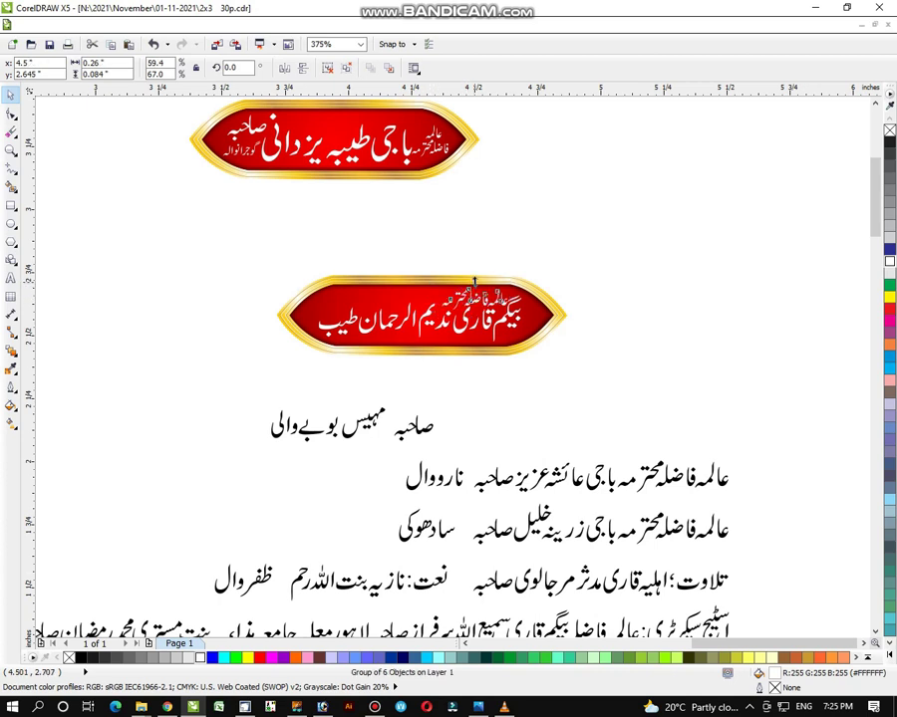
{"action": "left_click", "coordinate": [473, 419]}
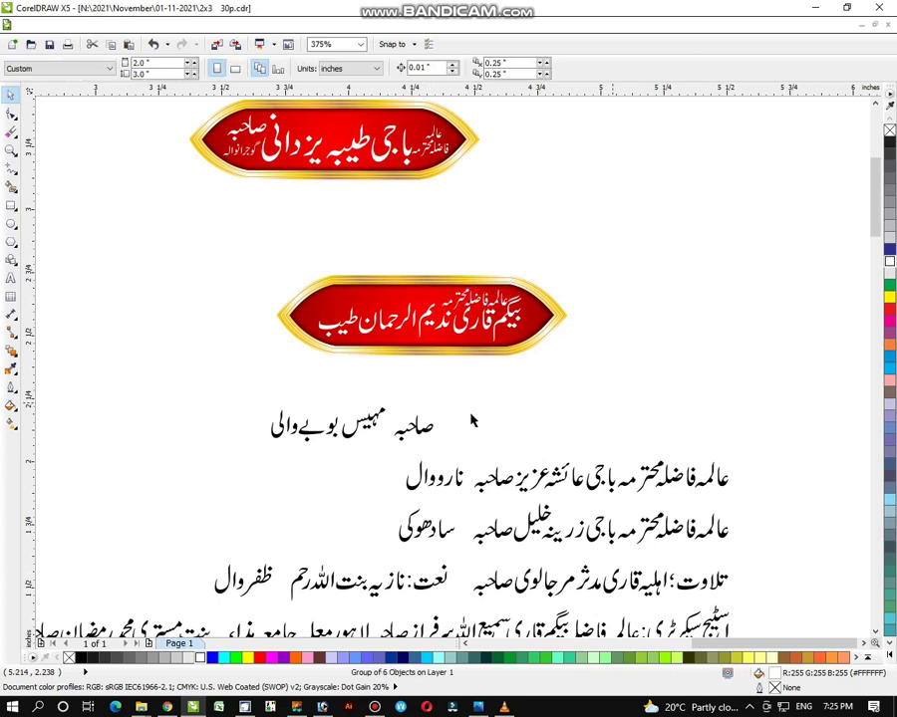
{"action": "left_click_drag", "start_coordinate": [465, 399], "coordinate": [396, 449]}
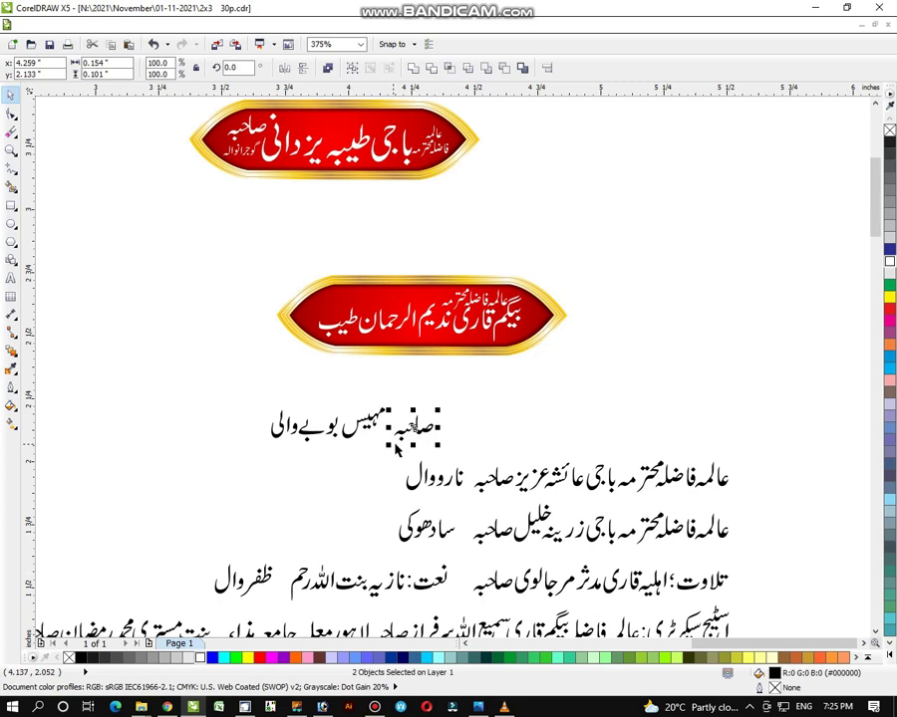
{"action": "left_click", "coordinate": [449, 371]}
{"action": "left_click_drag", "start_coordinate": [453, 402], "coordinate": [289, 297]}
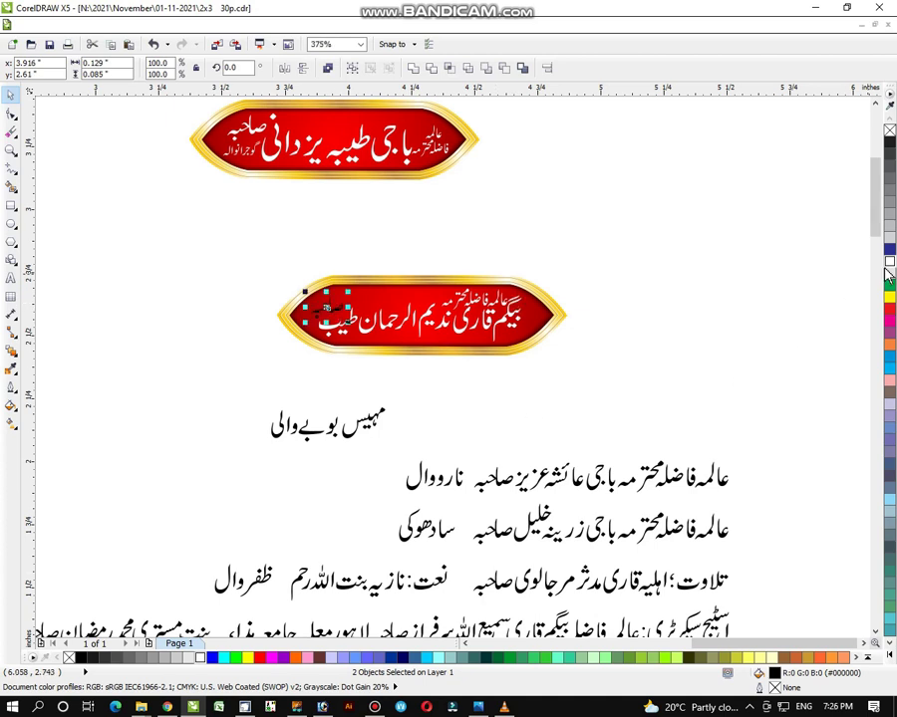
- Shrink the place text مہیس بوبے والی above the name, colour it white, and select the strip
{"action": "left_click_drag", "start_coordinate": [214, 384], "coordinate": [396, 460]}
{"action": "left_click_drag", "start_coordinate": [265, 442], "coordinate": [478, 332]}
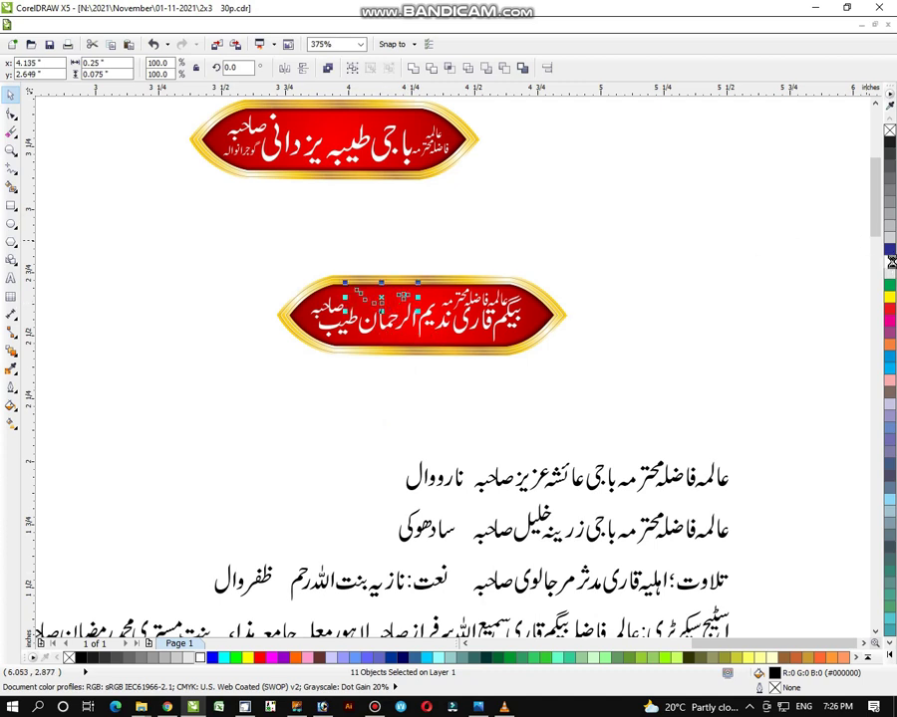
{"action": "left_click", "coordinate": [890, 262]}
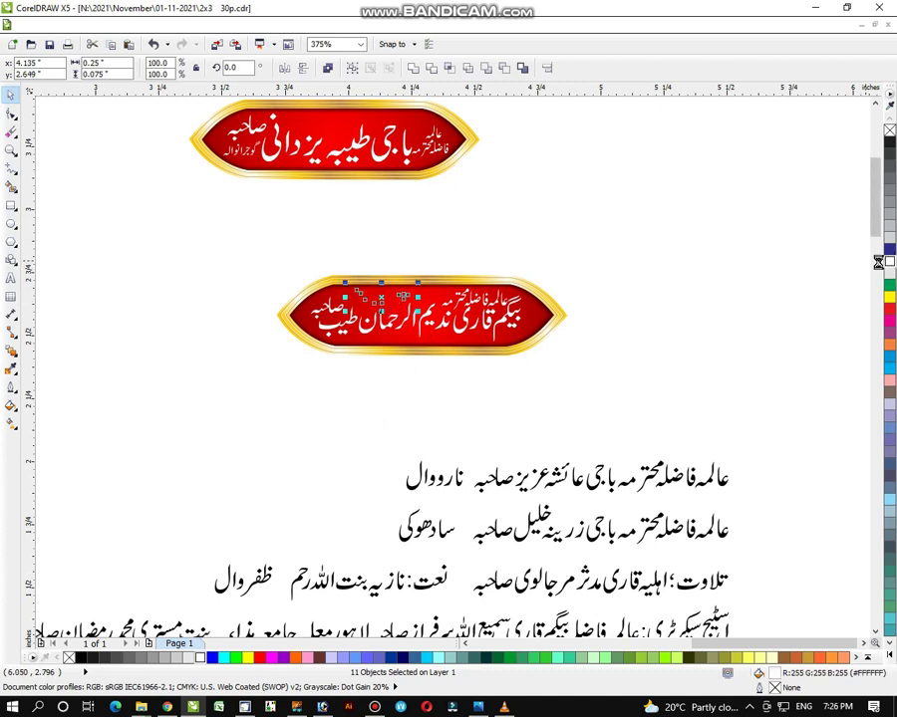
{"action": "left_click", "coordinate": [671, 251]}
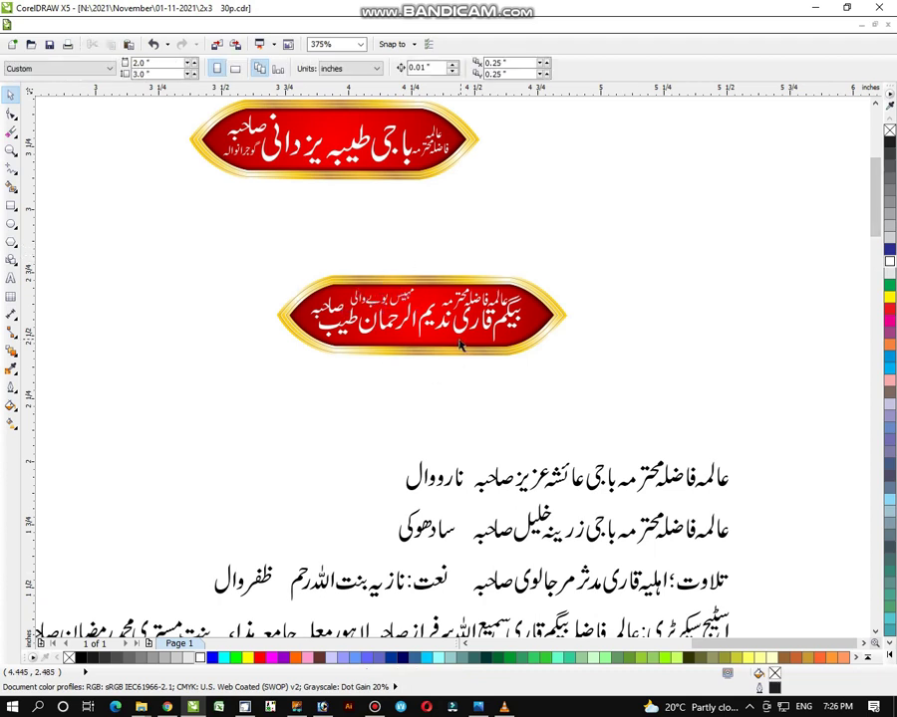
{"action": "left_click", "coordinate": [269, 403]}
{"action": "left_click_drag", "start_coordinate": [260, 255], "coordinate": [759, 376]}
- Group the second strip, move it under the first, and bring the empty banner alongside
{"action": "key", "text": "ctrl+g"}
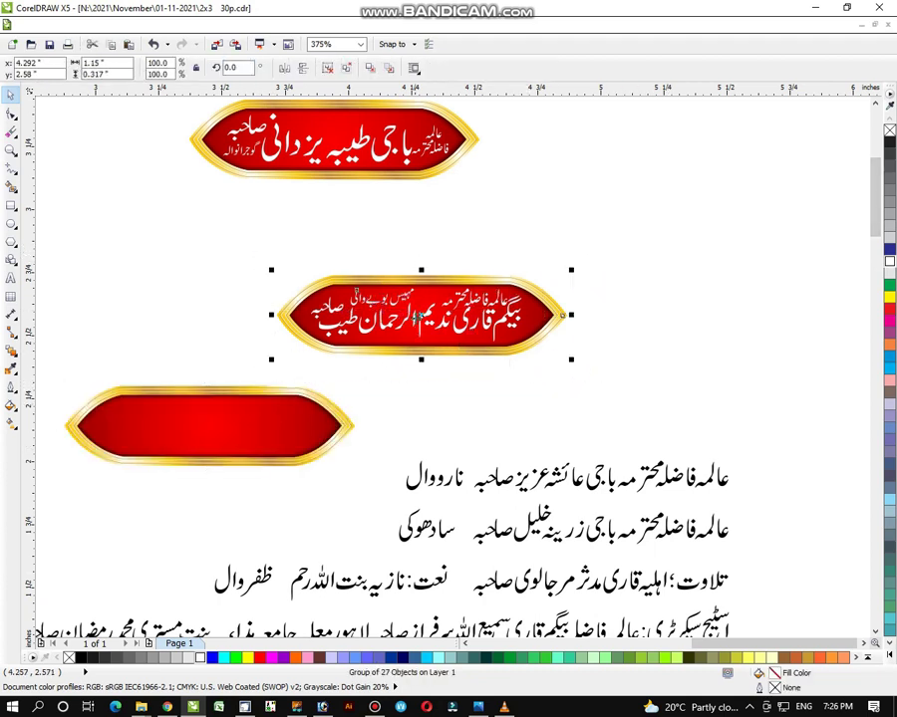
{"action": "left_click_drag", "start_coordinate": [418, 316], "coordinate": [326, 226]}
{"action": "left_click", "coordinate": [222, 439]}
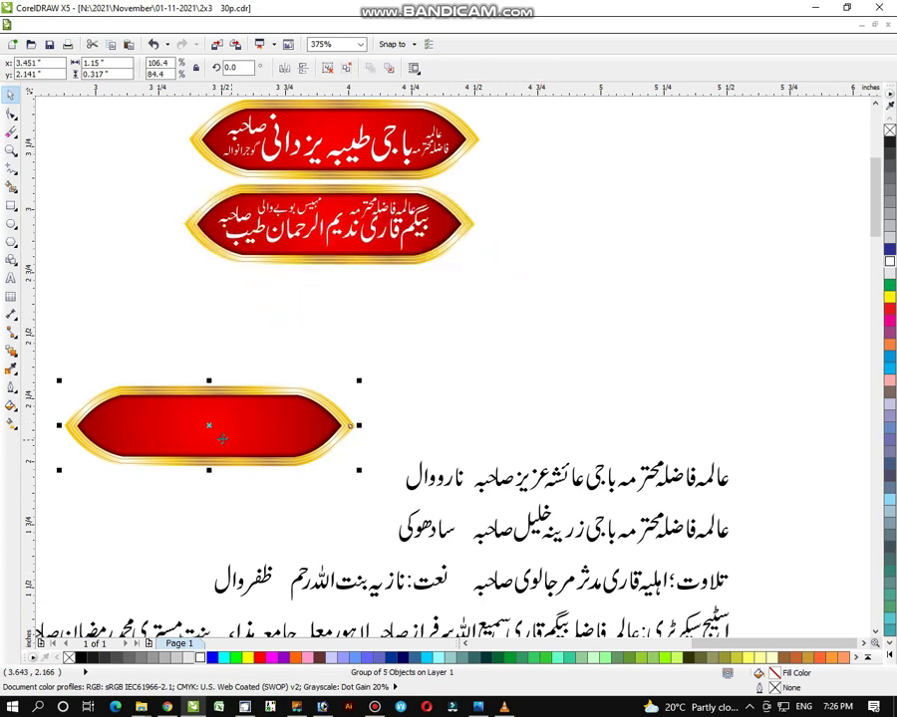
{"action": "left_click_drag", "start_coordinate": [222, 439], "coordinate": [586, 327]}
- Group the next name from the first text line, enlarge it, and place it on the empty banner
{"action": "left_click", "coordinate": [724, 420]}
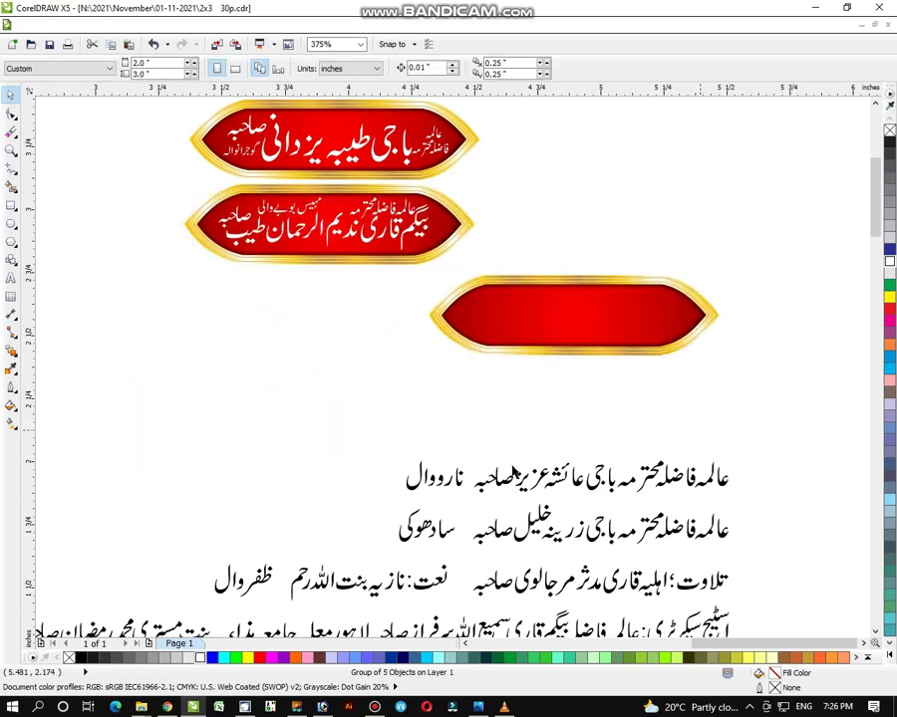
{"action": "left_click_drag", "start_coordinate": [503, 453], "coordinate": [625, 515]}
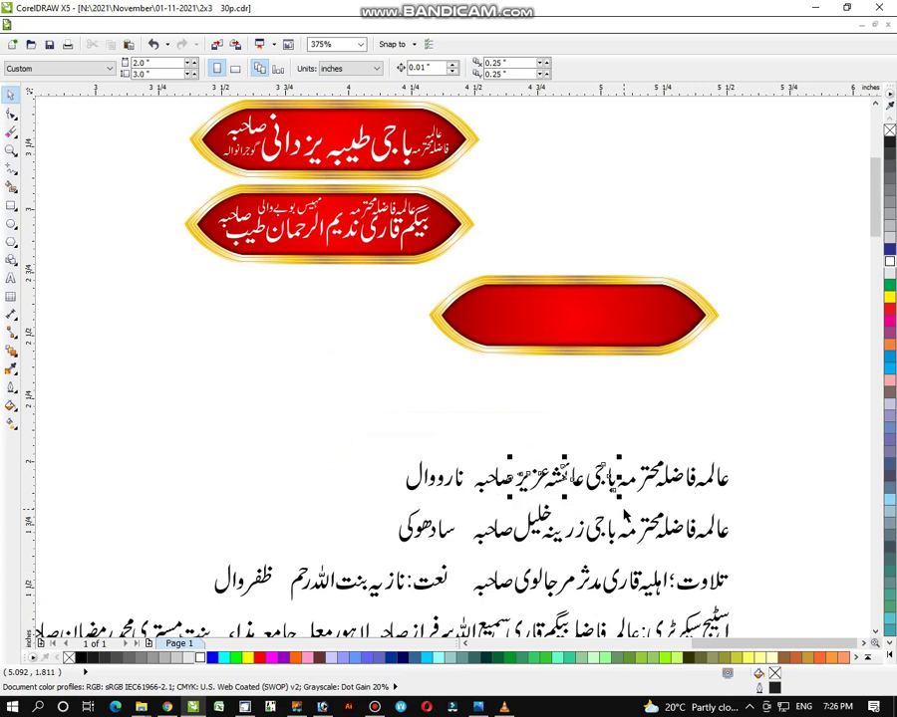
{"action": "key", "text": "ctrl+g"}
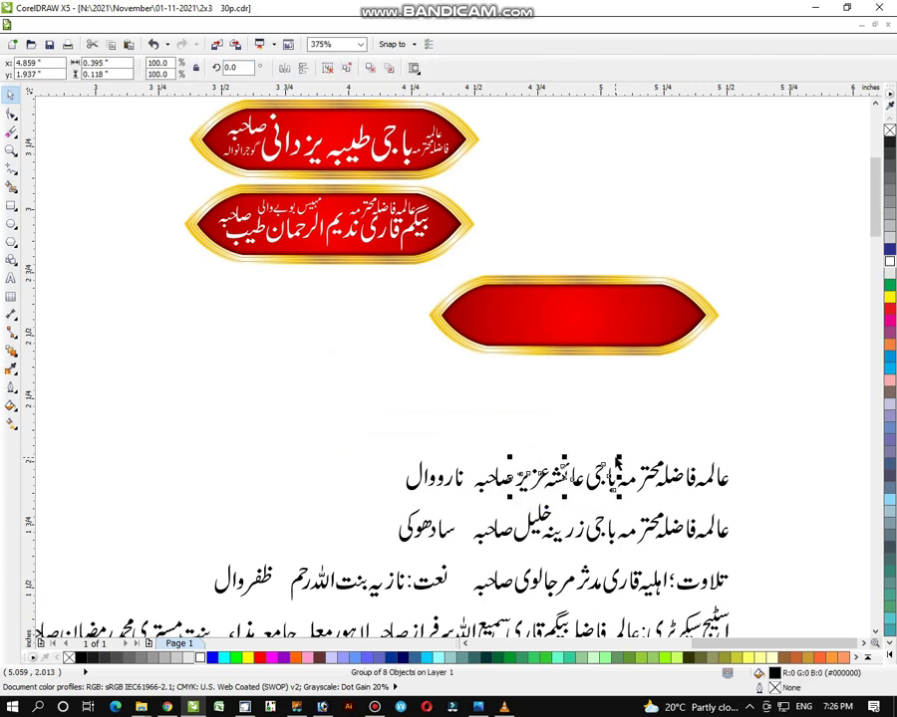
{"action": "left_click_drag", "start_coordinate": [618, 458], "coordinate": [654, 440]}
{"action": "left_click_drag", "start_coordinate": [569, 476], "coordinate": [566, 317]}
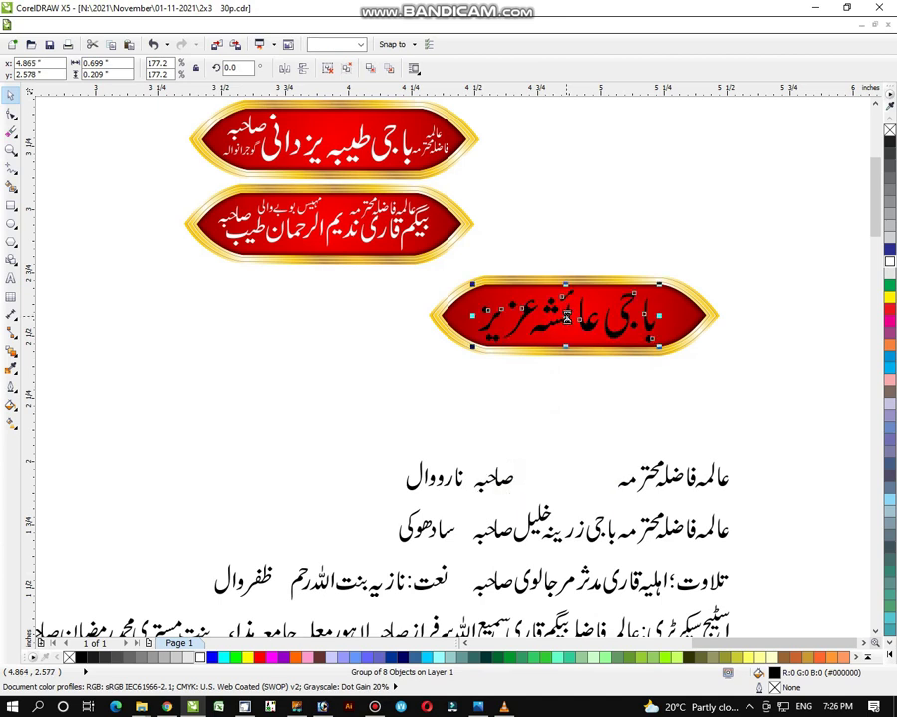
- Set the title words and عالمہ at the third banner's right end
{"action": "left_click_drag", "start_coordinate": [778, 430], "coordinate": [690, 445]}
{"action": "left_click", "coordinate": [736, 417]}
{"action": "left_click_drag", "start_coordinate": [720, 406], "coordinate": [649, 472]}
{"action": "key", "text": "ctrl+g"}
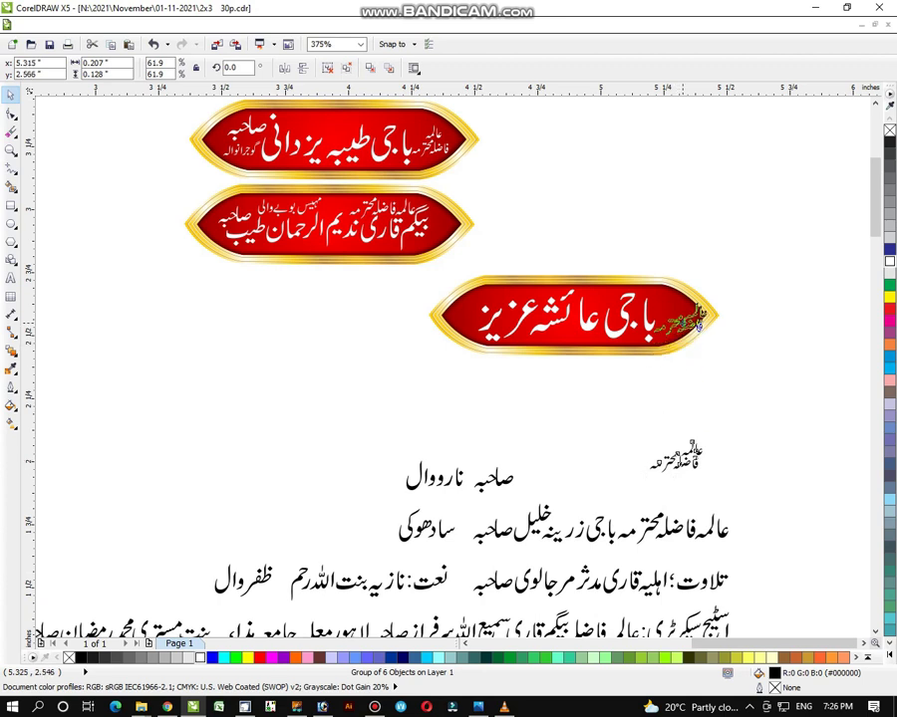
{"action": "left_click_drag", "start_coordinate": [679, 442], "coordinate": [698, 317]}
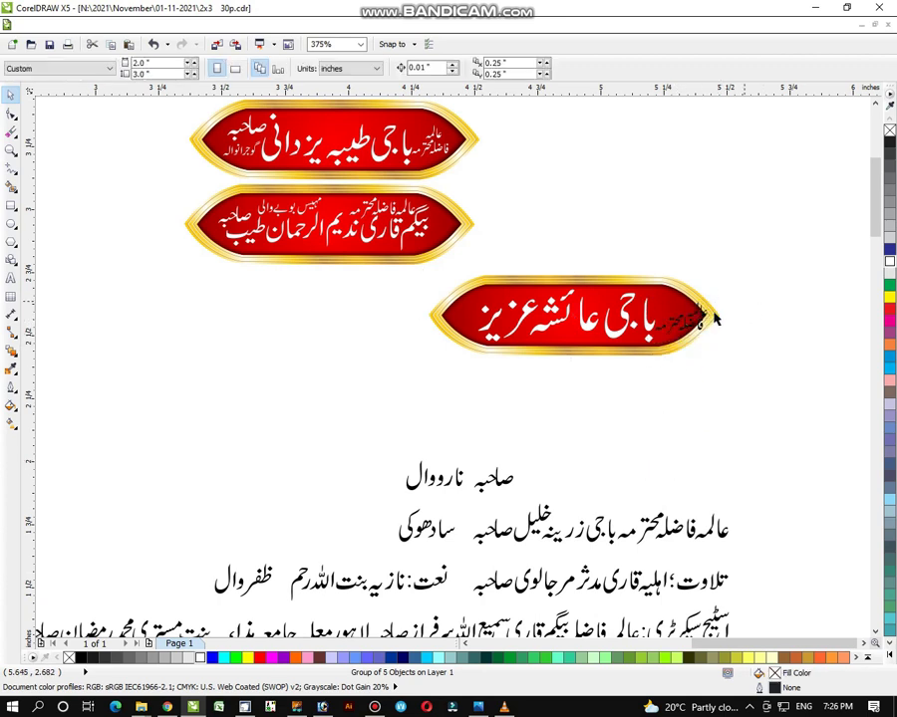
{"action": "left_click_drag", "start_coordinate": [687, 322], "coordinate": [680, 395]}
{"action": "left_click", "coordinate": [716, 399]}
{"action": "left_click", "coordinate": [692, 387]}
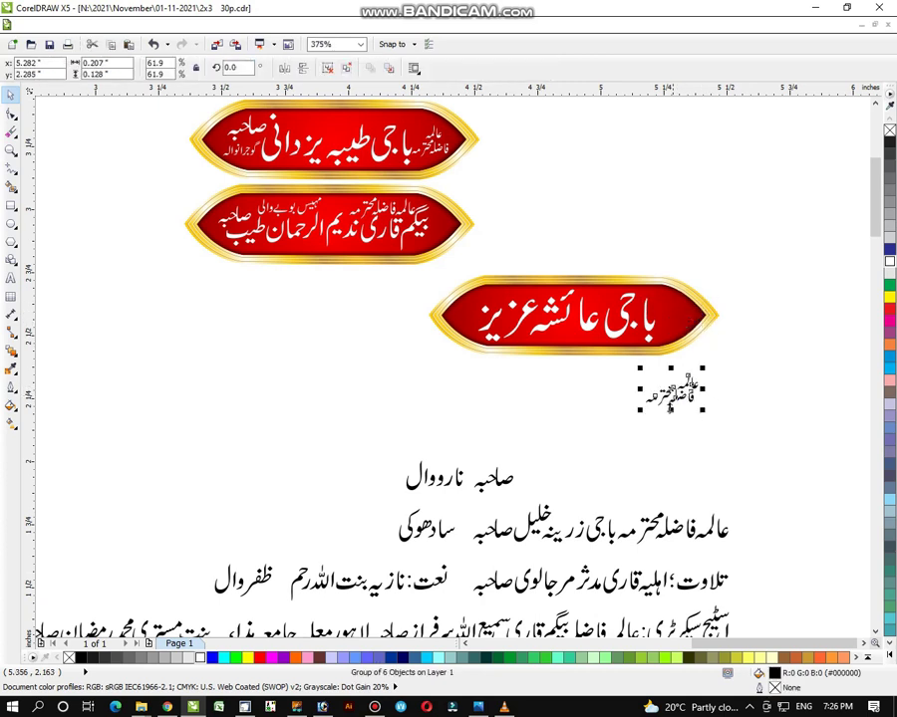
{"action": "key", "text": "ctrl+u"}
{"action": "left_click", "coordinate": [719, 385]}
{"action": "left_click_drag", "start_coordinate": [713, 363], "coordinate": [720, 422]}
{"action": "left_click_drag", "start_coordinate": [634, 418], "coordinate": [699, 318]}
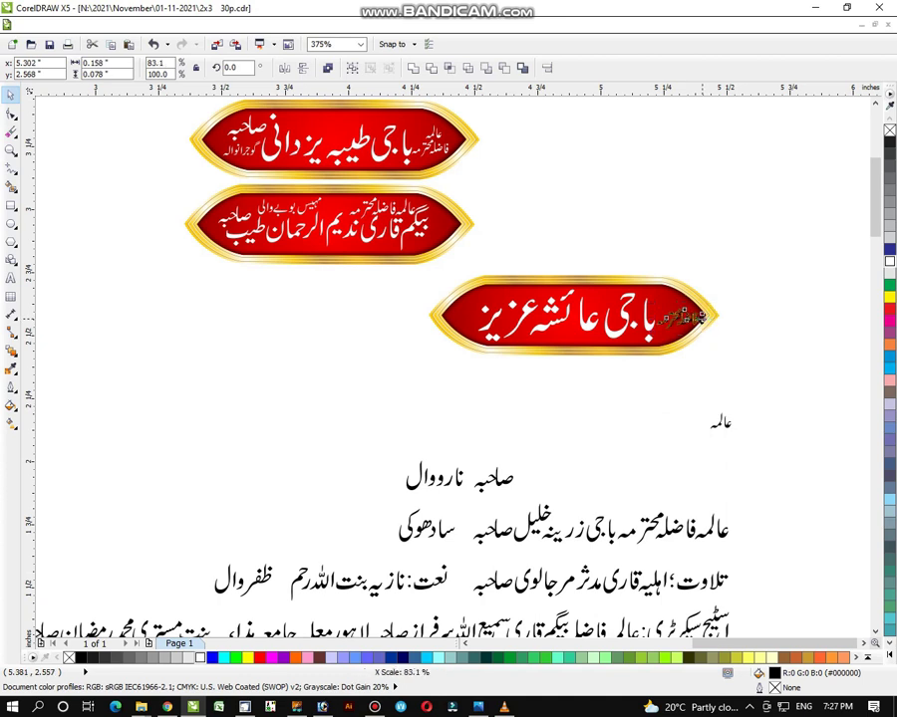
{"action": "left_click_drag", "start_coordinate": [702, 406], "coordinate": [666, 304]}
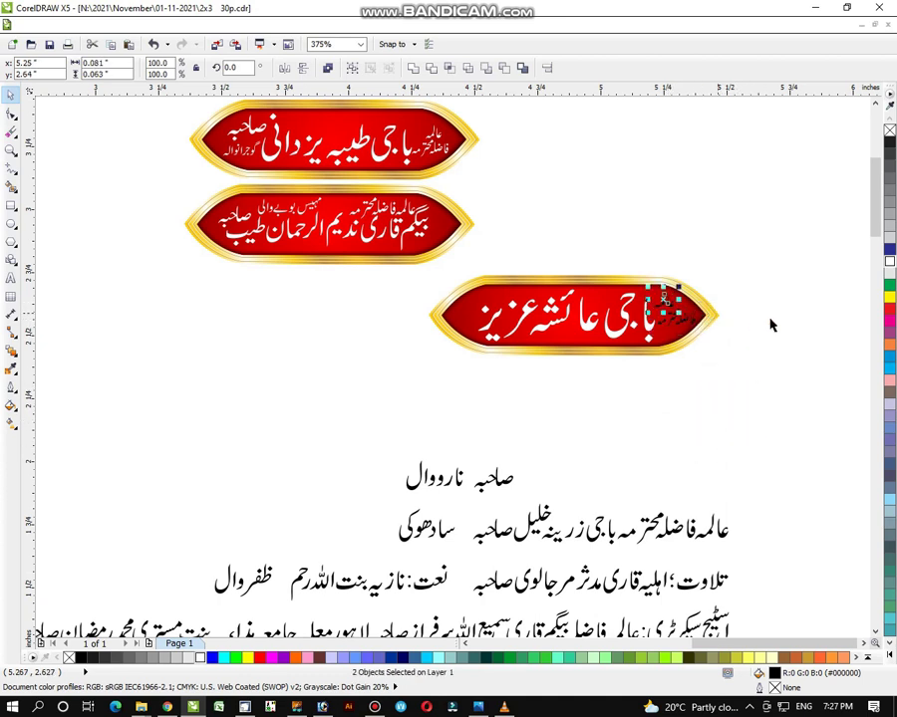
- Put a slightly smaller صاحبہ at the left end and white نارووال under the name
{"action": "left_click", "coordinate": [493, 482]}
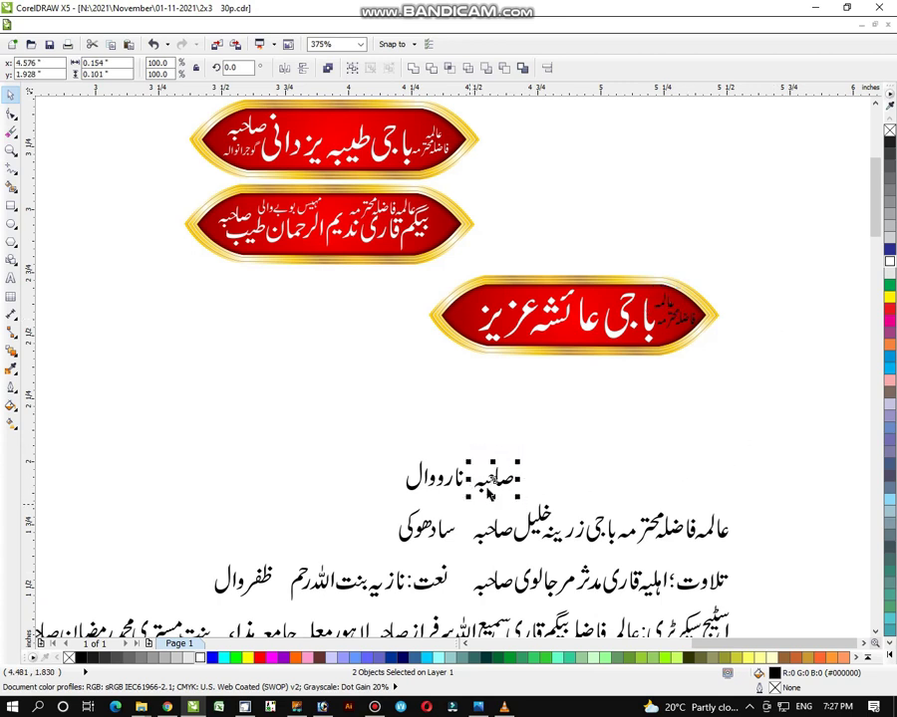
{"action": "left_click_drag", "start_coordinate": [492, 481], "coordinate": [469, 315]}
{"action": "left_click_drag", "start_coordinate": [443, 327], "coordinate": [470, 313]}
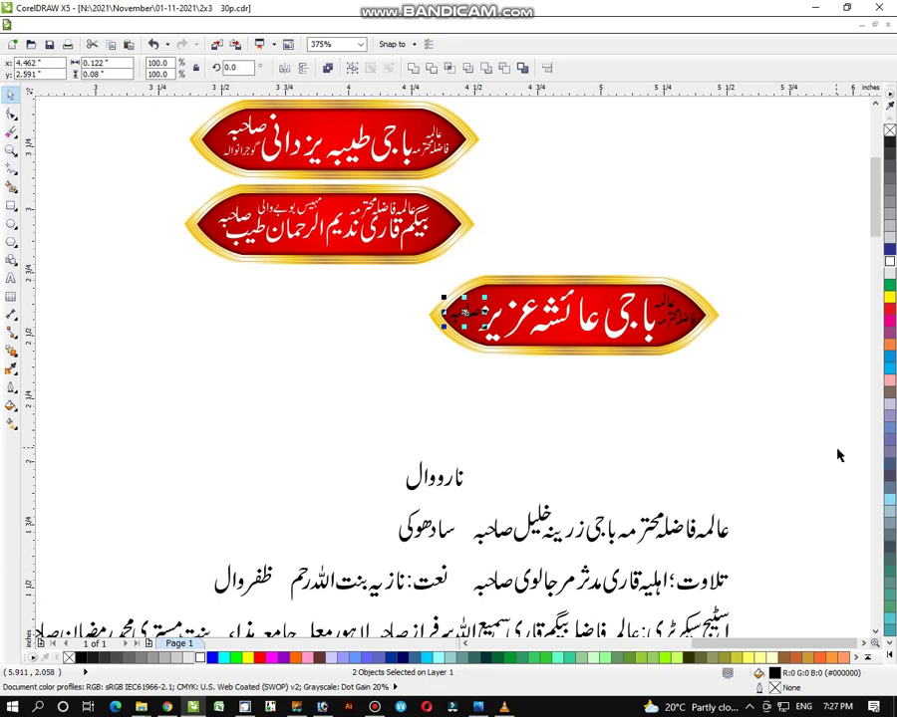
{"action": "left_click_drag", "start_coordinate": [752, 261], "coordinate": [658, 344]}
{"action": "left_click", "coordinate": [732, 348]}
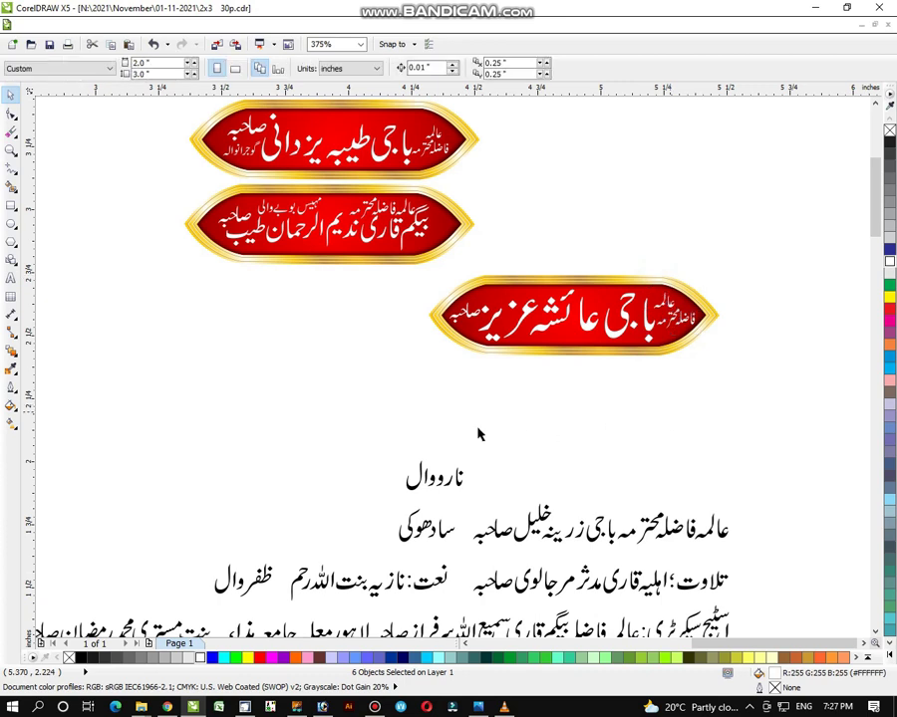
{"action": "left_click_drag", "start_coordinate": [387, 424], "coordinate": [579, 354]}
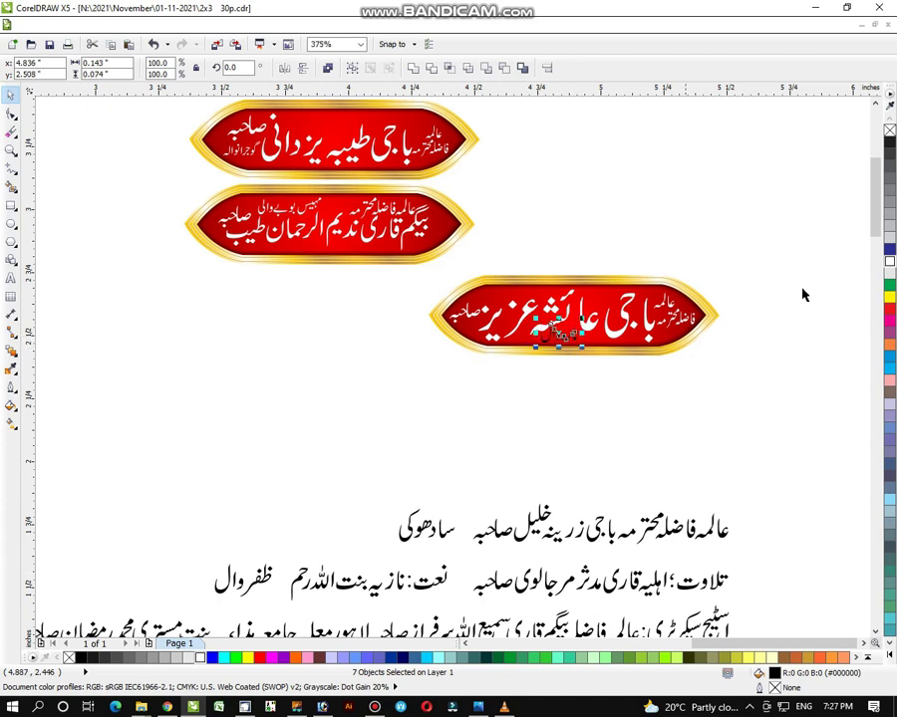
{"action": "left_click", "coordinate": [890, 261]}
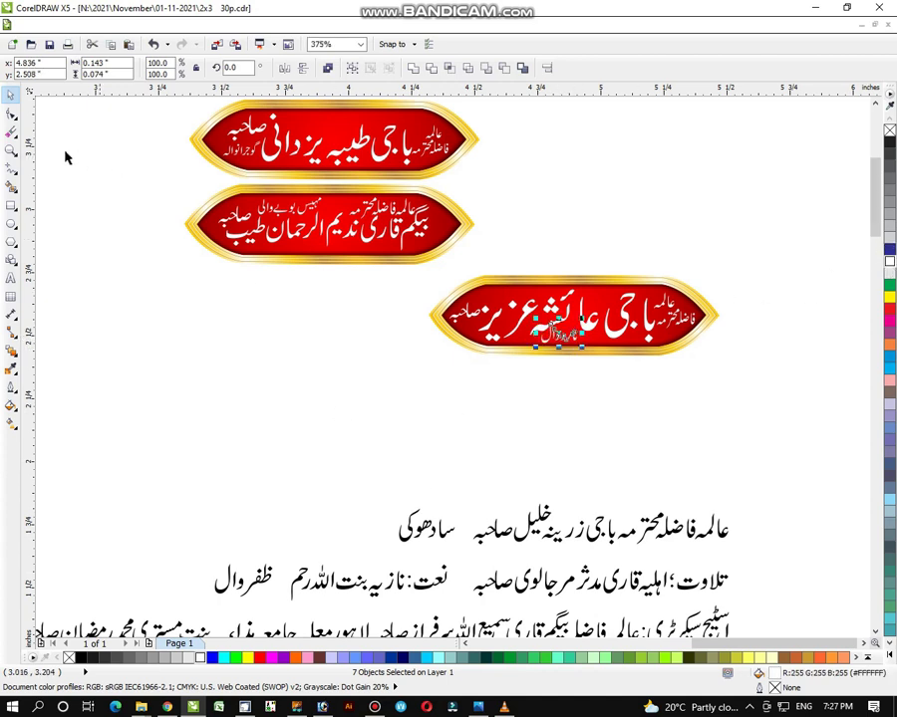
- Zoom in to inspect the small نارووال text on the third banner, then zoom back out
{"action": "left_click", "coordinate": [10, 150]}
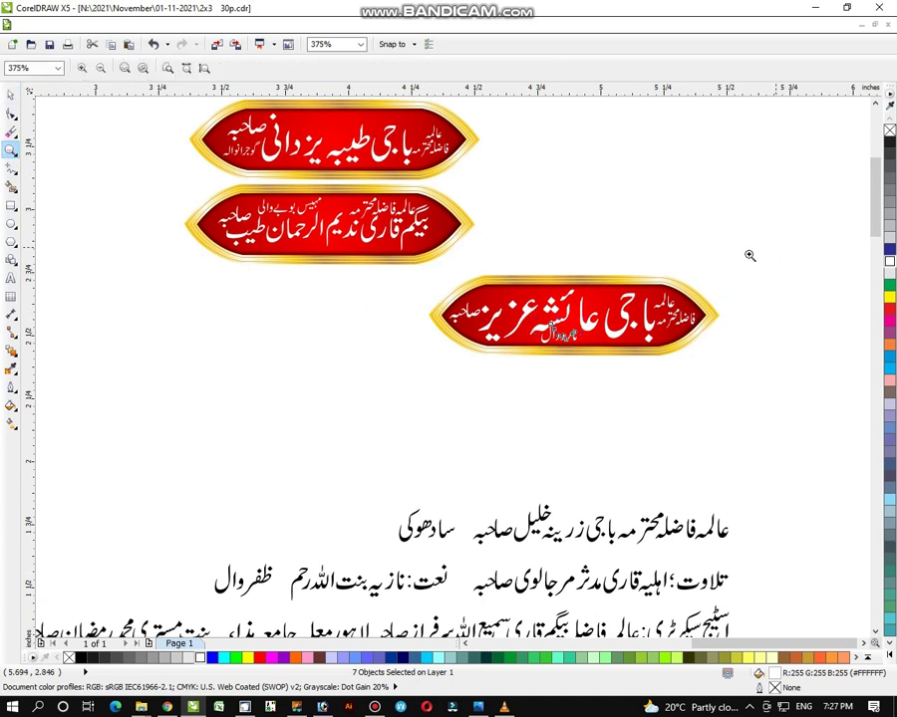
{"action": "left_click_drag", "start_coordinate": [765, 249], "coordinate": [387, 399]}
{"action": "left_click", "coordinate": [10, 94]}
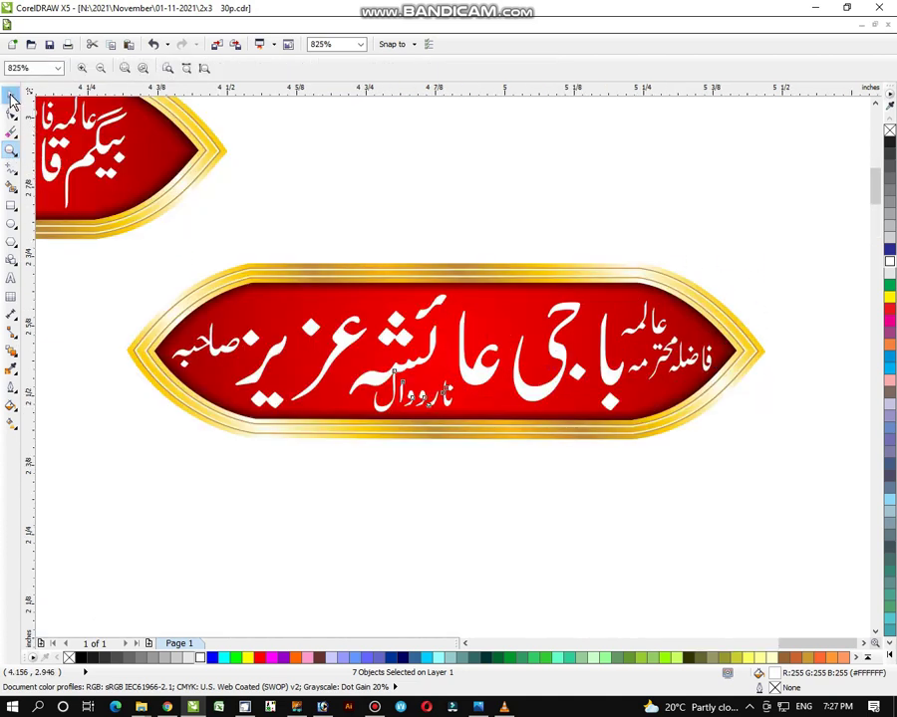
{"action": "left_click_drag", "start_coordinate": [351, 456], "coordinate": [424, 388]}
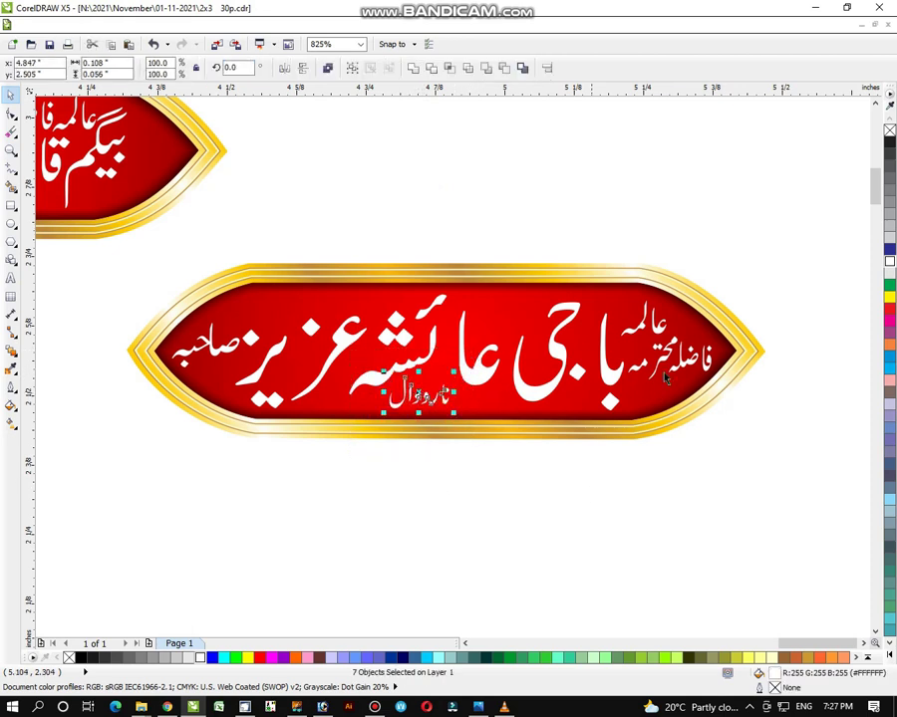
{"action": "left_click", "coordinate": [11, 150]}
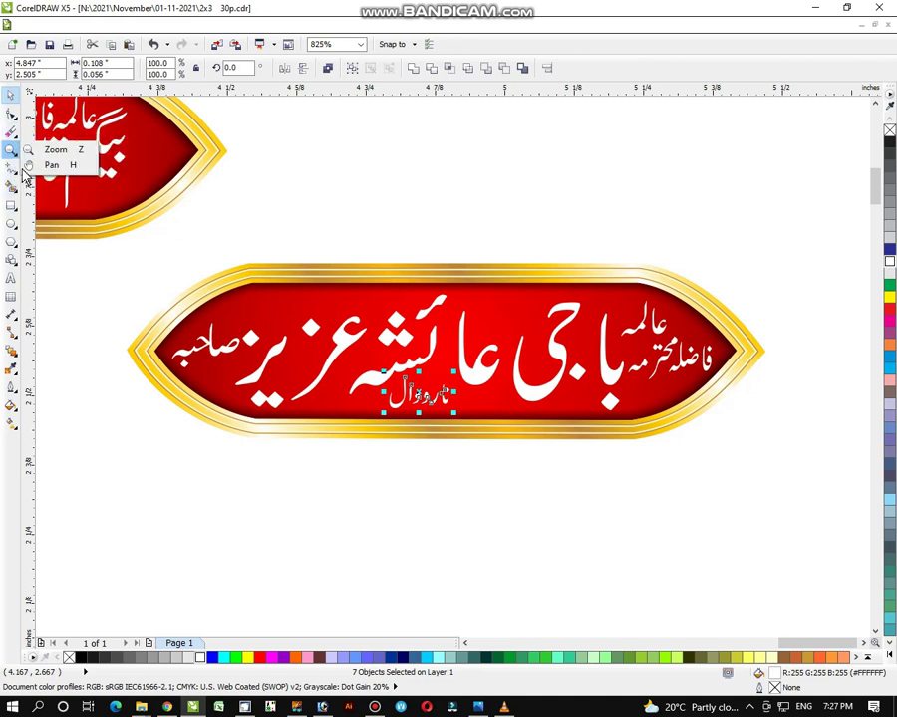
{"action": "left_click", "coordinate": [55, 149]}
{"action": "scroll", "coordinate": [282, 275], "scroll_direction": "down", "scroll_amount": 3}
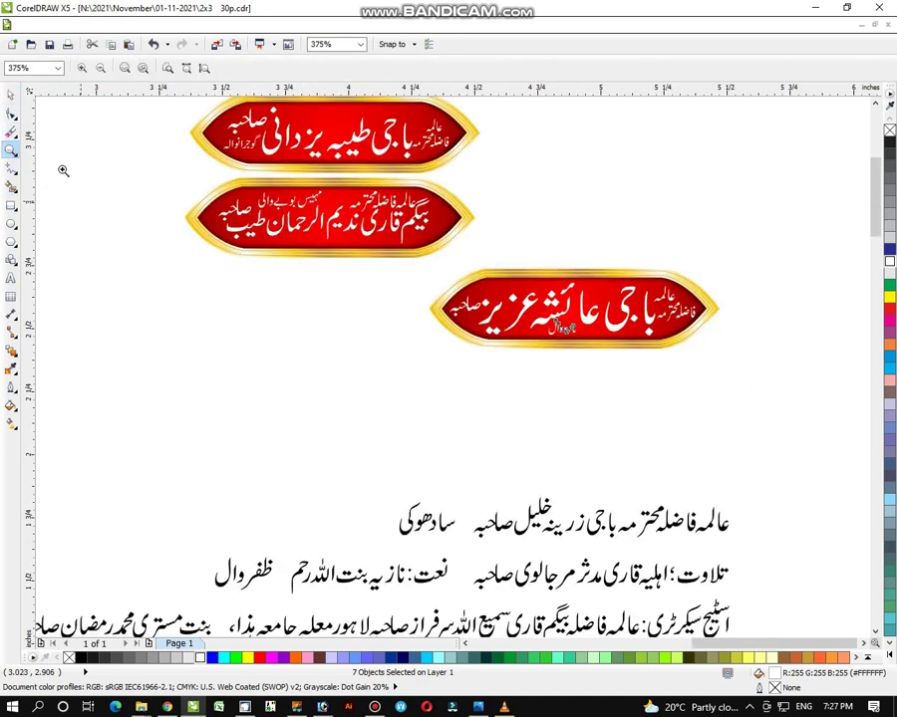
{"action": "left_click", "coordinate": [11, 94]}
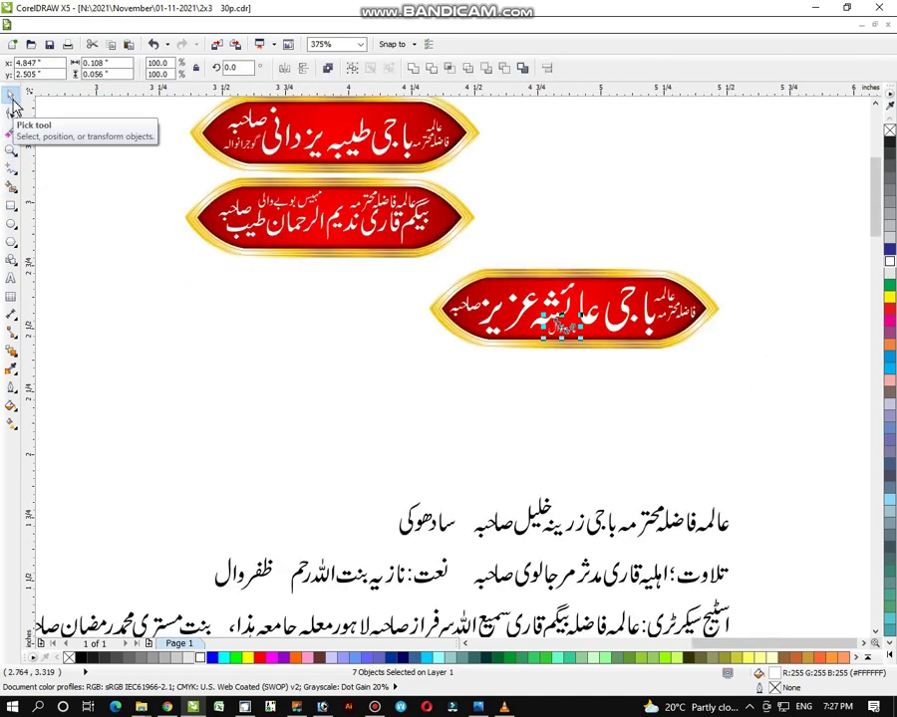
{"action": "left_click", "coordinate": [659, 353]}
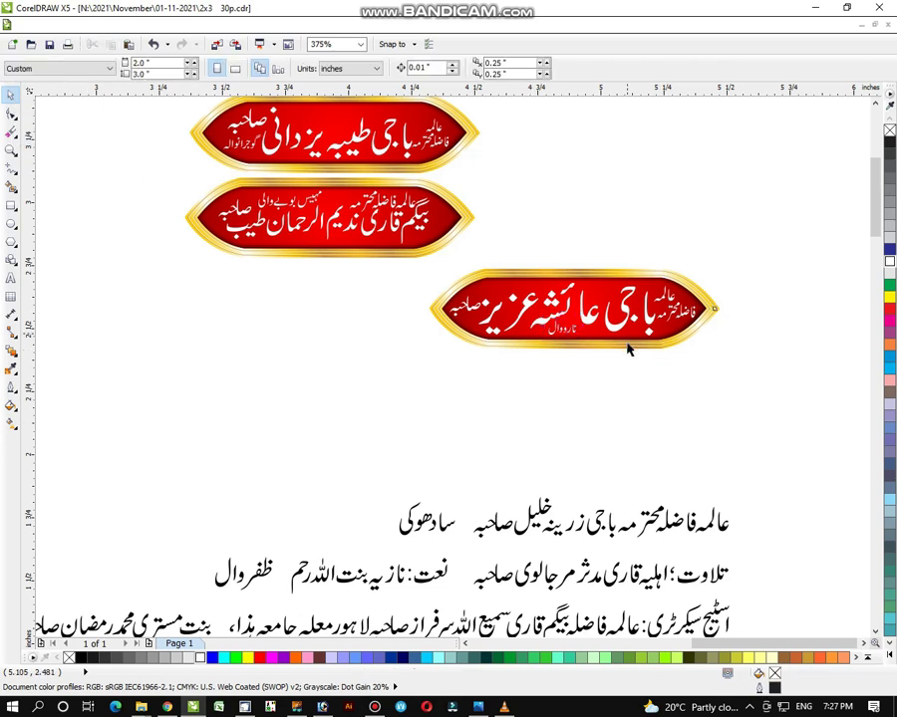
{"action": "left_click", "coordinate": [589, 336]}
- Drop a blank banner copy below, then group the third strip and move it up
{"action": "left_click_drag", "start_coordinate": [573, 309], "coordinate": [319, 414]}
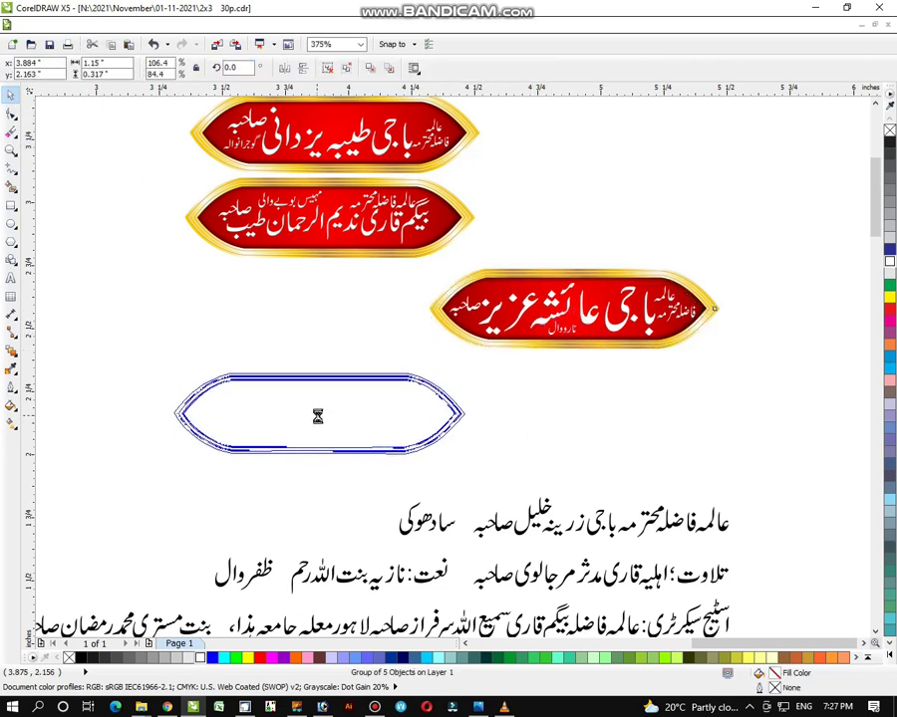
{"action": "left_click_drag", "start_coordinate": [797, 256], "coordinate": [379, 406]}
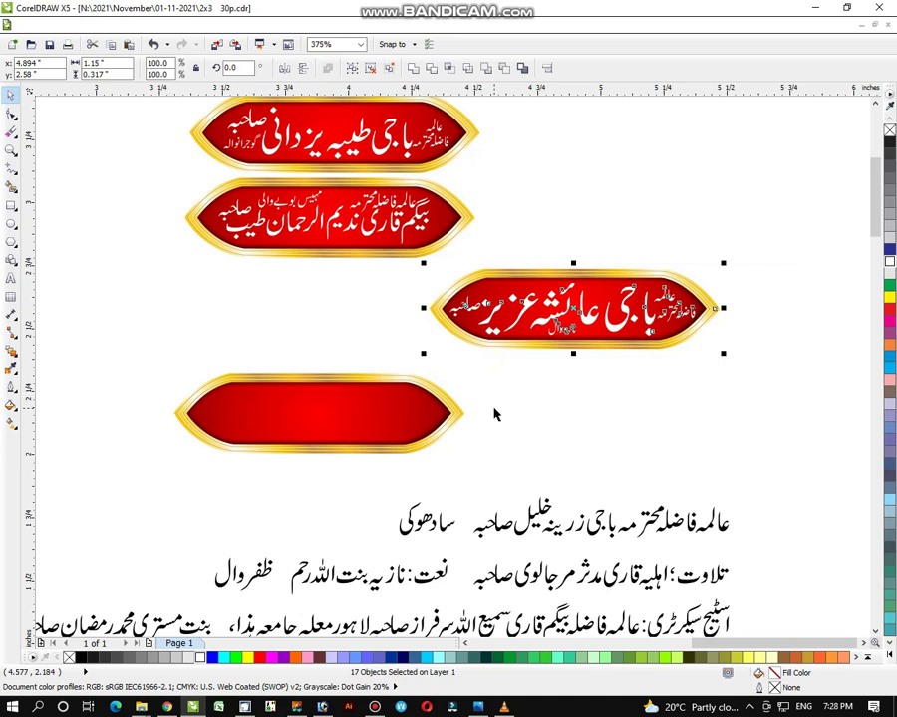
{"action": "key", "text": "ctrl+g"}
{"action": "left_click_drag", "start_coordinate": [716, 307], "coordinate": [697, 269]}
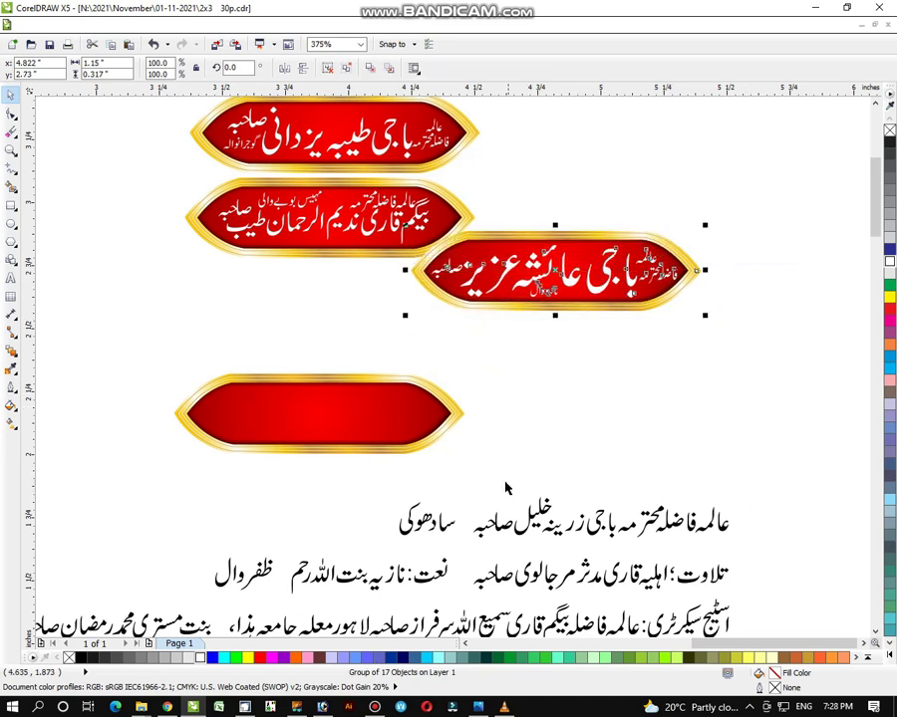
- Place the next person's enlarged name on the empty banner and centre it
{"action": "left_click_drag", "start_coordinate": [514, 483], "coordinate": [640, 485]}
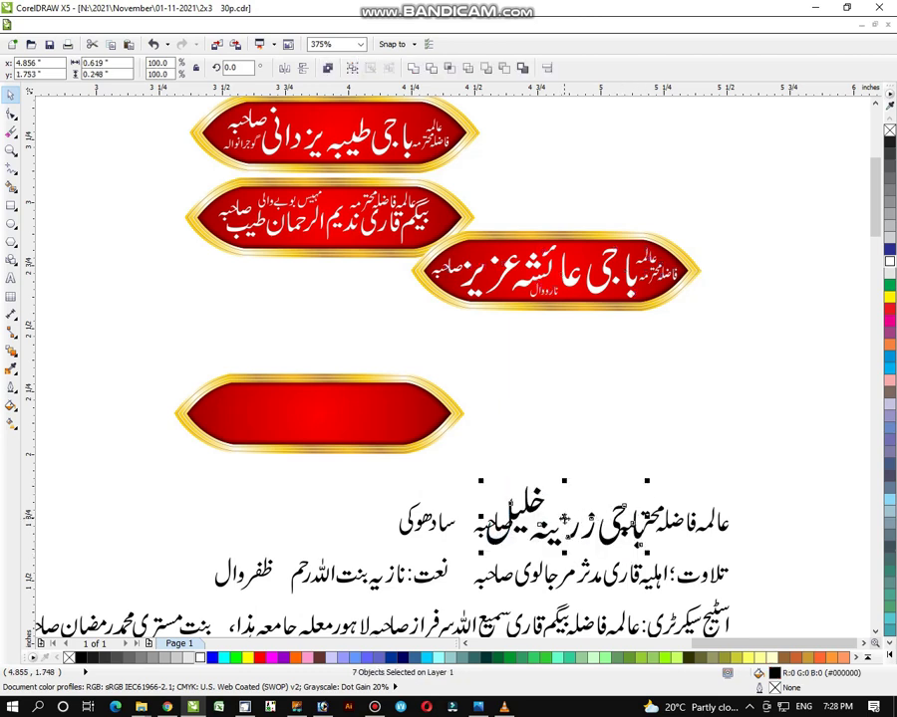
{"action": "left_click_drag", "start_coordinate": [533, 498], "coordinate": [324, 409]}
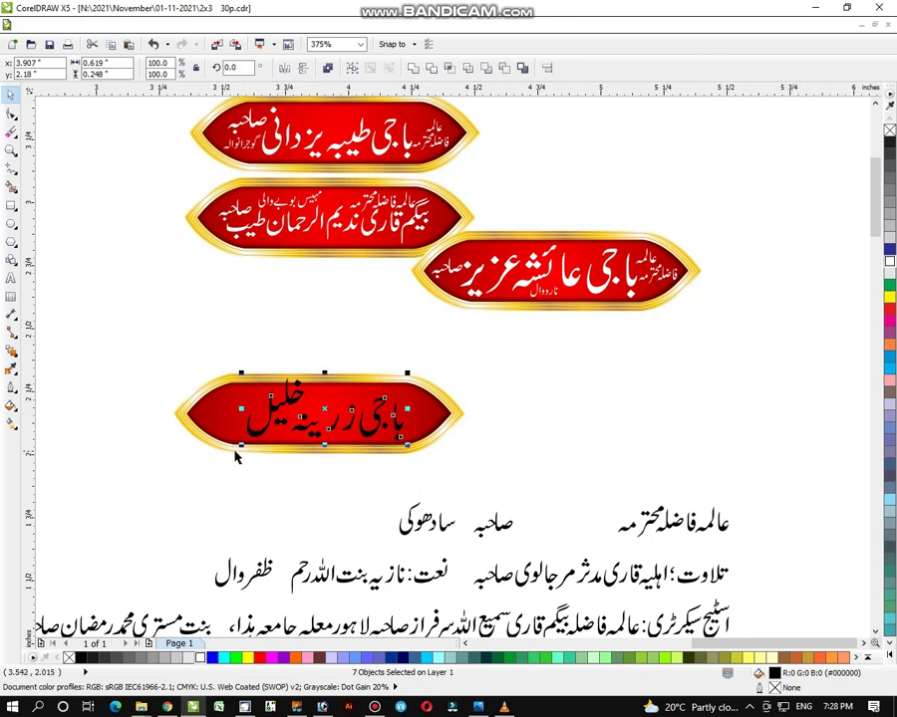
{"action": "left_click", "coordinate": [342, 411]}
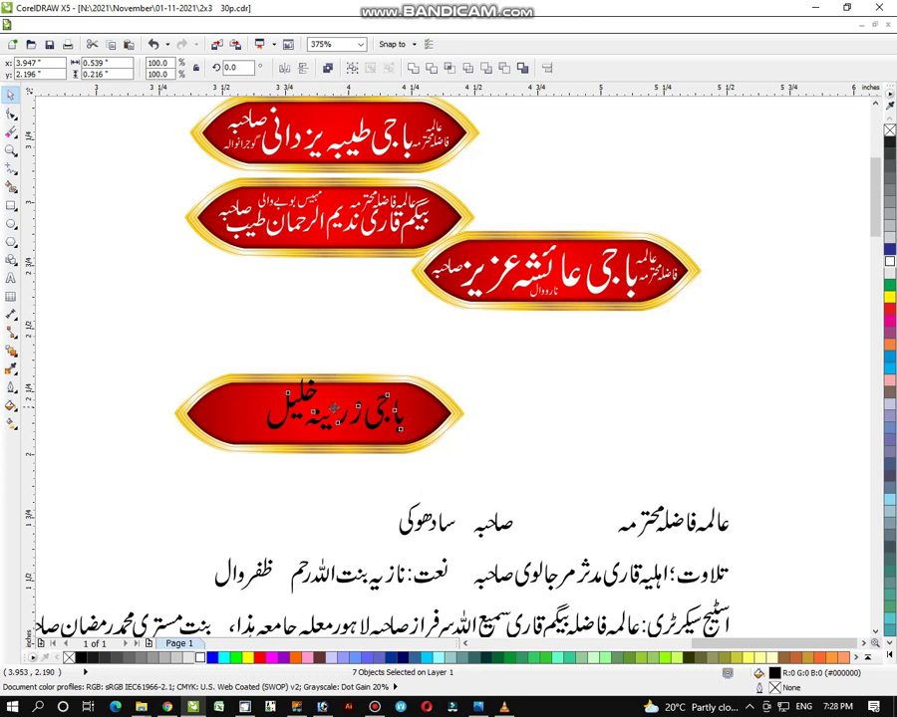
{"action": "left_click_drag", "start_coordinate": [334, 408], "coordinate": [325, 401]}
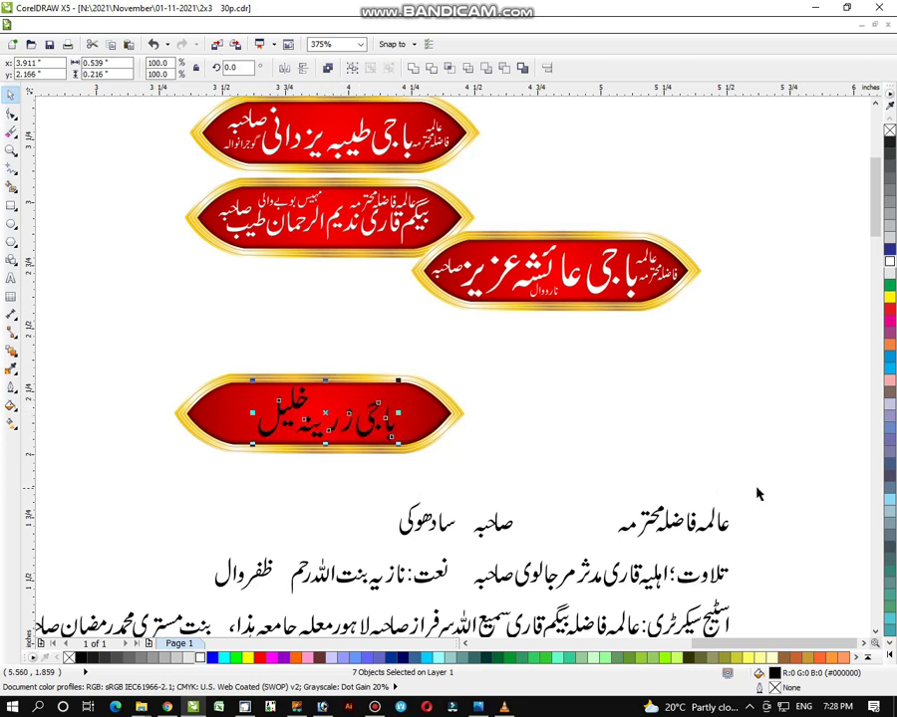
{"action": "left_click_drag", "start_coordinate": [757, 488], "coordinate": [233, 376]}
- Undo a stray move, then bring عالمہ, فاضلہ محترمہ and a grouped صاحبہ onto the lower banner
{"action": "key", "text": "ctrl+z"}
{"action": "left_click", "coordinate": [703, 543]}
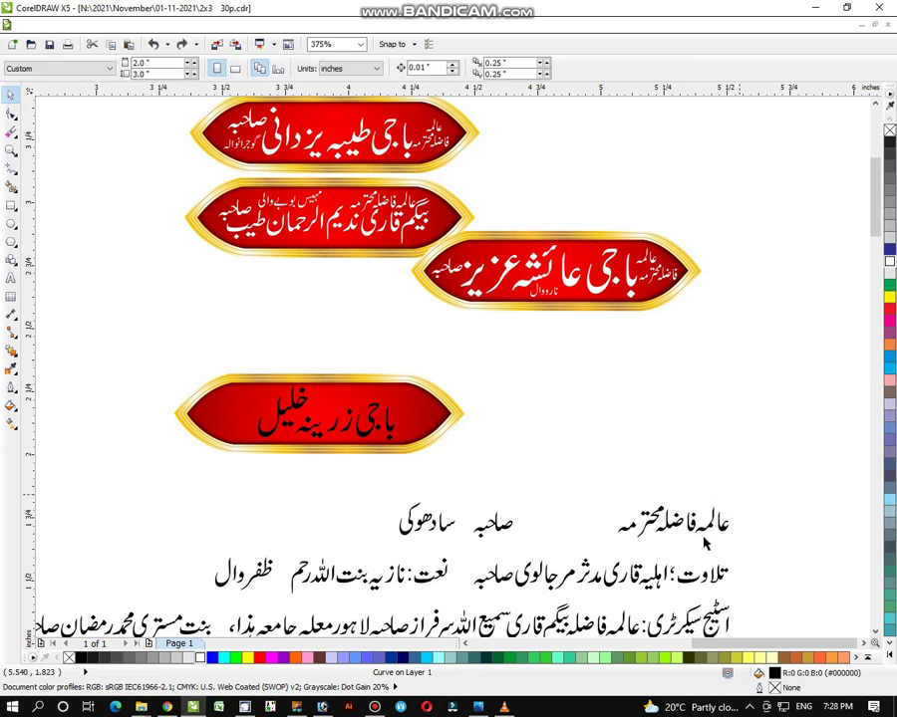
{"action": "left_click_drag", "start_coordinate": [740, 489], "coordinate": [443, 408]}
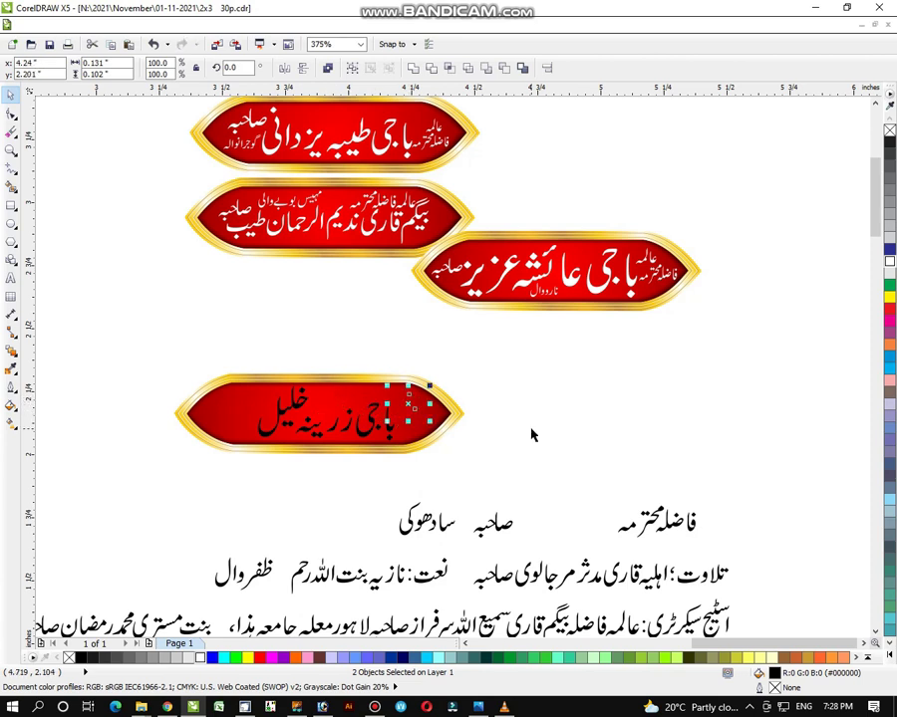
{"action": "left_click_drag", "start_coordinate": [737, 493], "coordinate": [337, 399]}
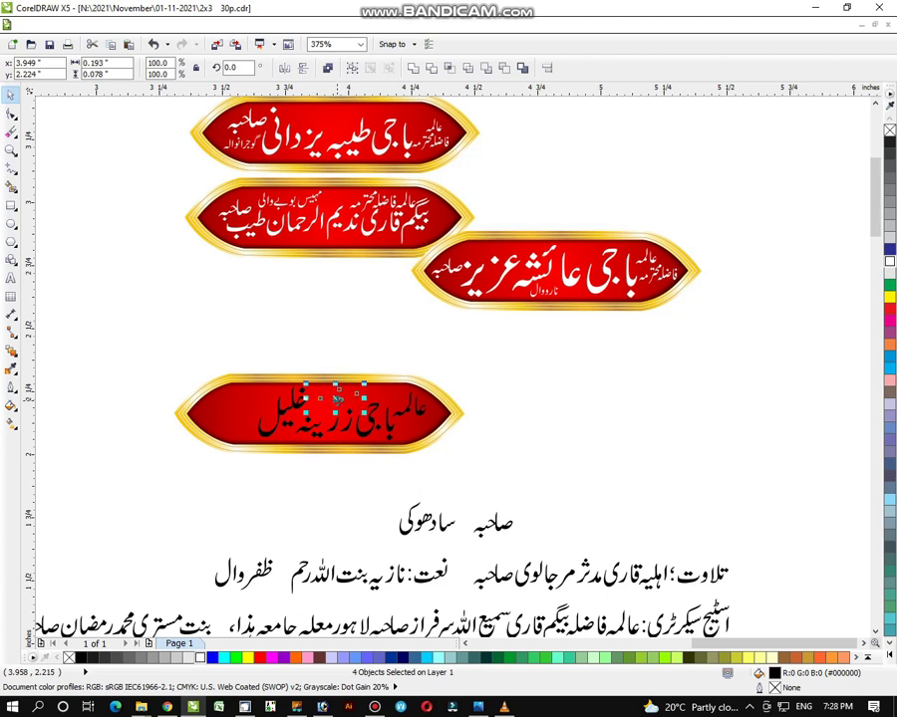
{"action": "left_click_drag", "start_coordinate": [518, 477], "coordinate": [240, 403]}
{"action": "key", "text": "ctrl+g"}
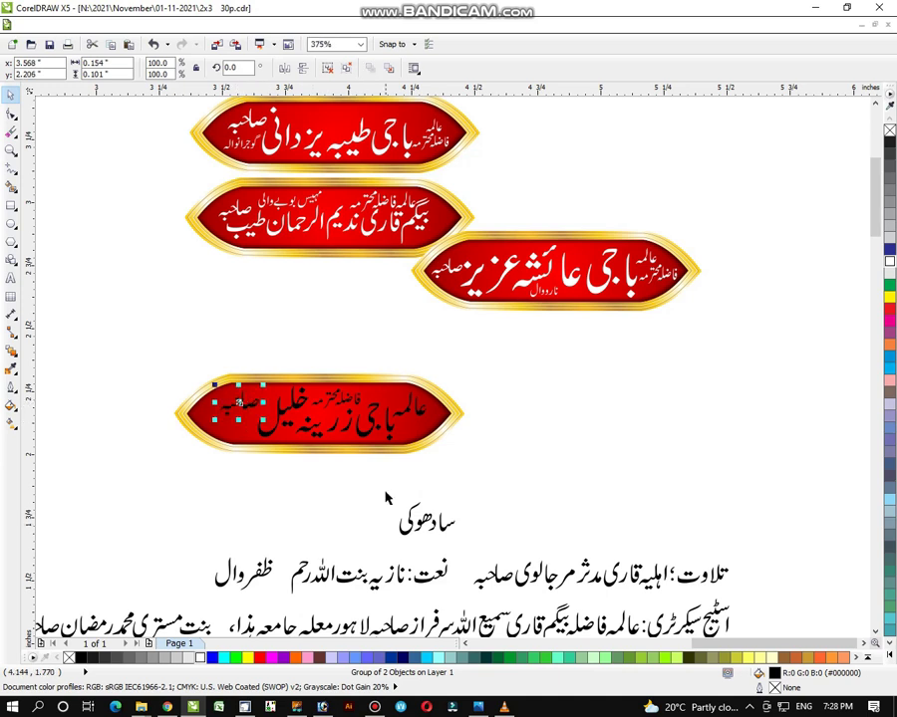
- Add the town name سادھوکی under the name, turn the text white, and group the banner
{"action": "mouse_move", "coordinate": [386, 498]}
{"action": "left_mouse_down"}
{"action": "mouse_move", "coordinate": [476, 544]}
{"action": "mouse_move", "coordinate": [263, 493]}
{"action": "mouse_move", "coordinate": [238, 480]}
{"action": "mouse_move", "coordinate": [259, 460]}
{"action": "mouse_move", "coordinate": [251, 465]}
{"action": "mouse_move", "coordinate": [217, 436]}
{"action": "mouse_move", "coordinate": [239, 446]}
{"action": "left_mouse_up"}
{"action": "key", "text": "ctrl+g"}
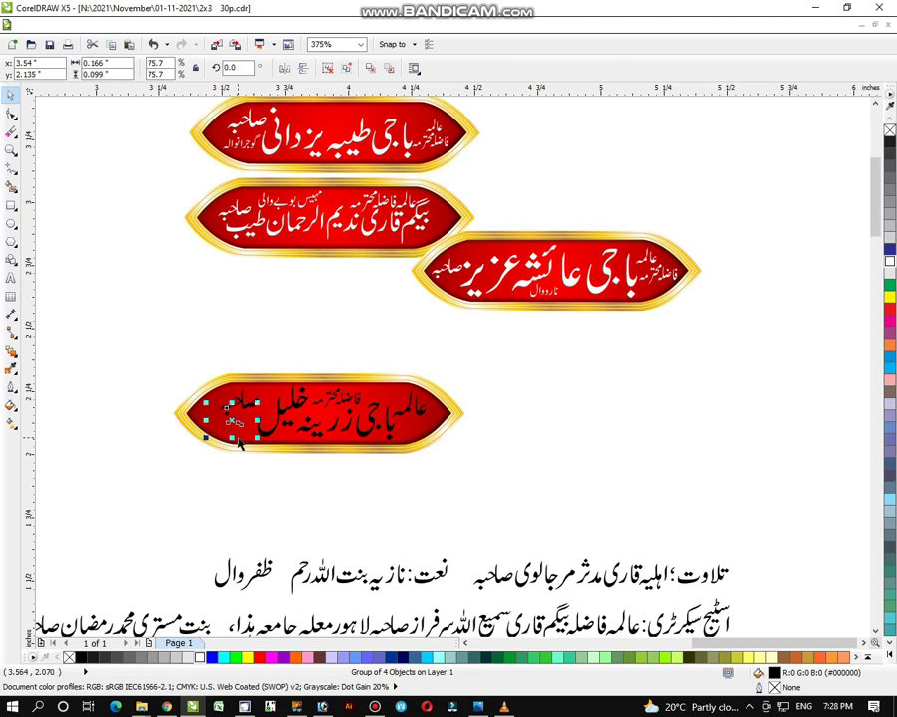
{"action": "left_click_drag", "start_coordinate": [140, 348], "coordinate": [450, 460]}
{"action": "left_click", "coordinate": [695, 416]}
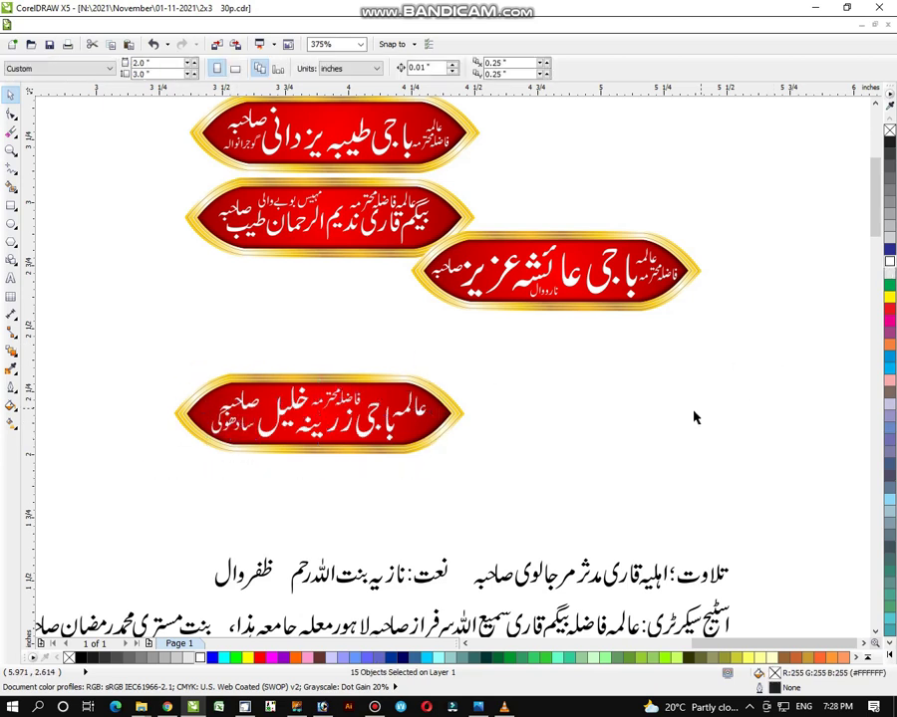
{"action": "left_click_drag", "start_coordinate": [134, 367], "coordinate": [528, 517]}
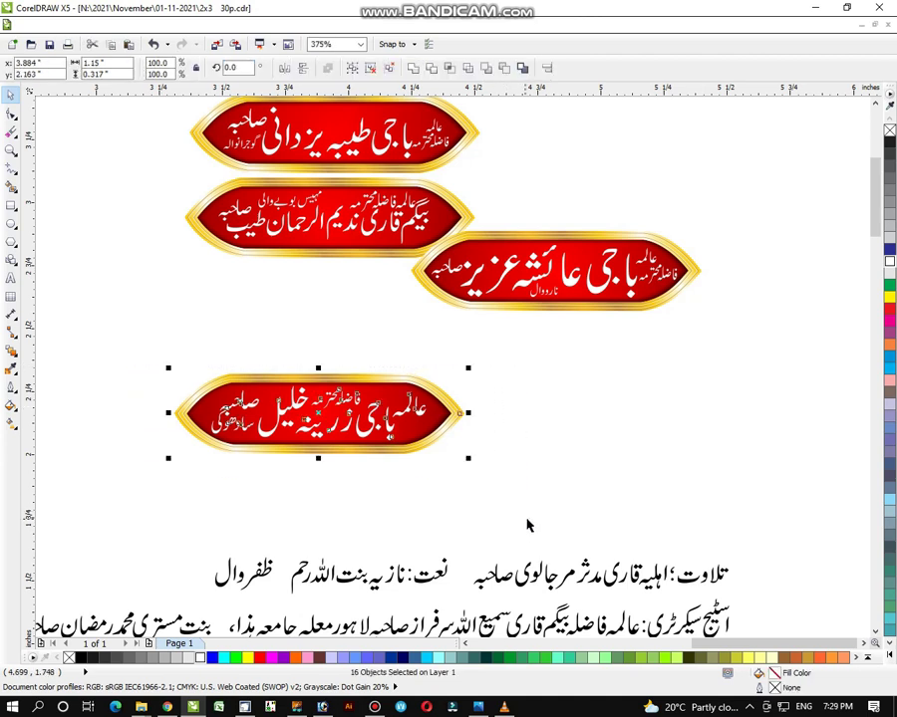
{"action": "key", "text": "ctrl+g"}
{"action": "left_click_drag", "start_coordinate": [768, 220], "coordinate": [311, 377]}
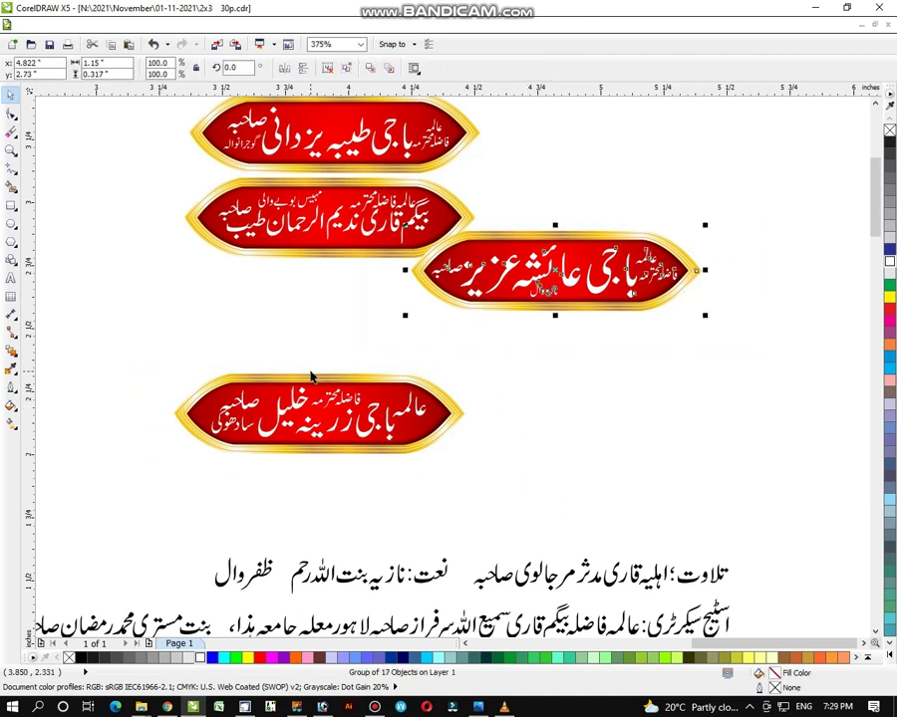
- Zoom out to the whole poster and align the top name strip onto its red banner
{"action": "left_click", "coordinate": [433, 325]}
{"action": "left_click", "coordinate": [11, 150]}
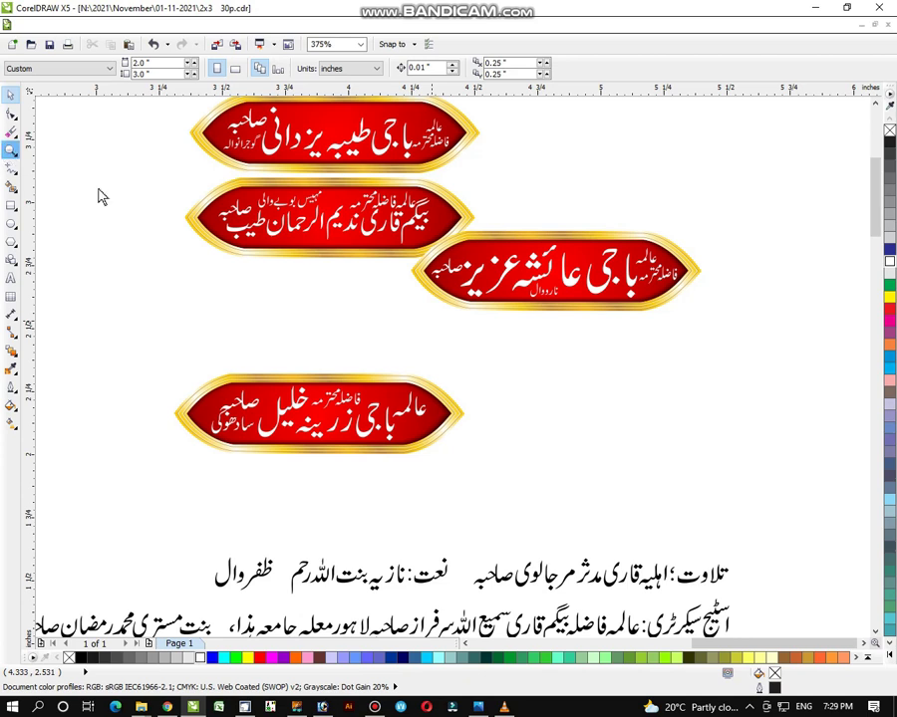
{"action": "right_click", "coordinate": [206, 219]}
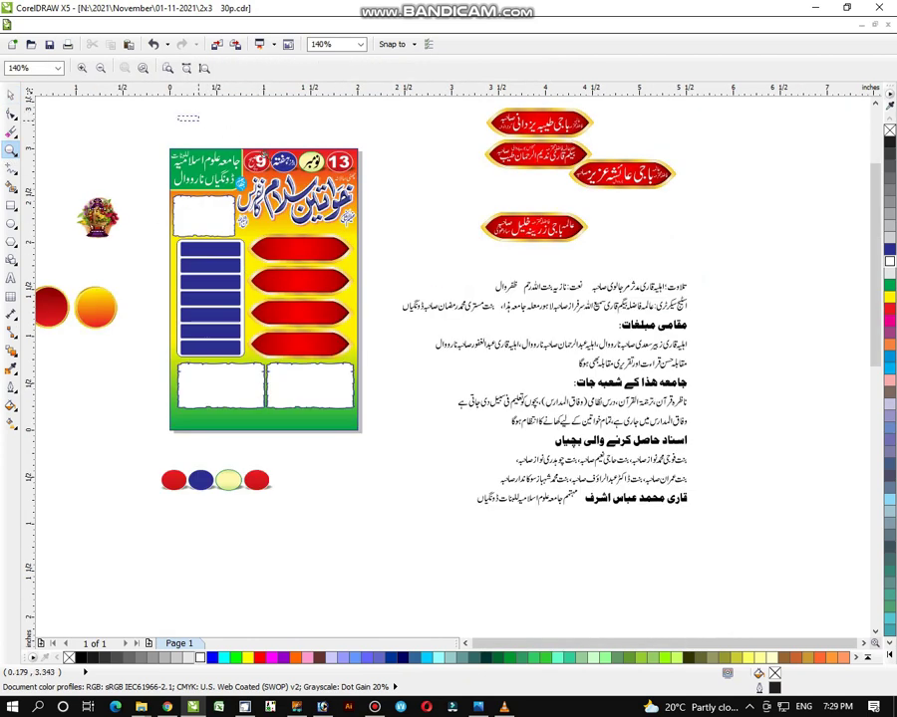
{"action": "left_click_drag", "start_coordinate": [199, 120], "coordinate": [706, 445]}
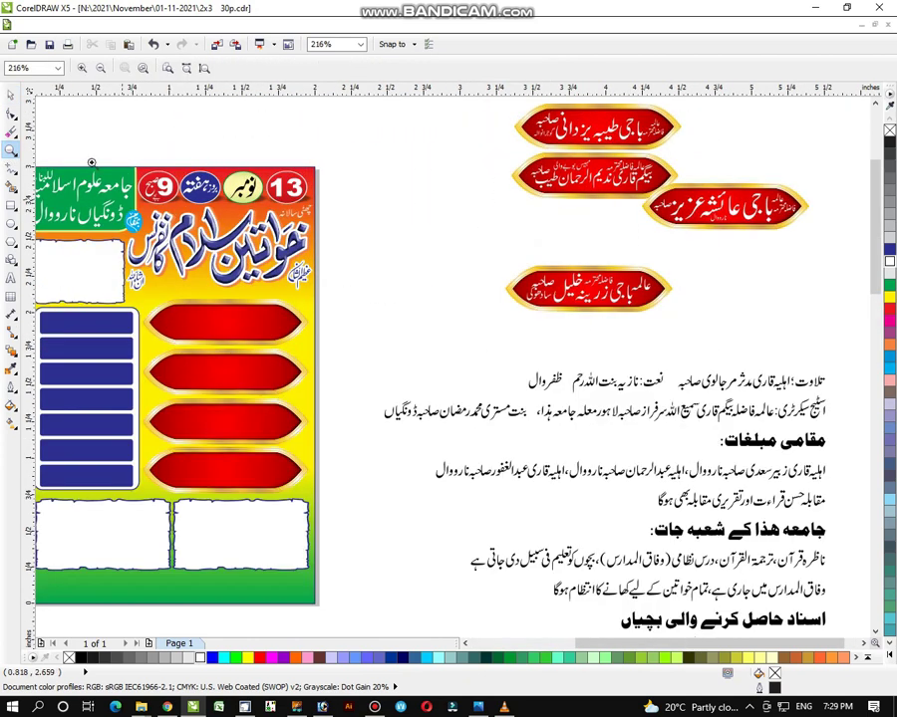
{"action": "left_click", "coordinate": [11, 94]}
{"action": "left_click", "coordinate": [531, 127]}
{"action": "left_click", "coordinate": [278, 322], "text": "shift"}
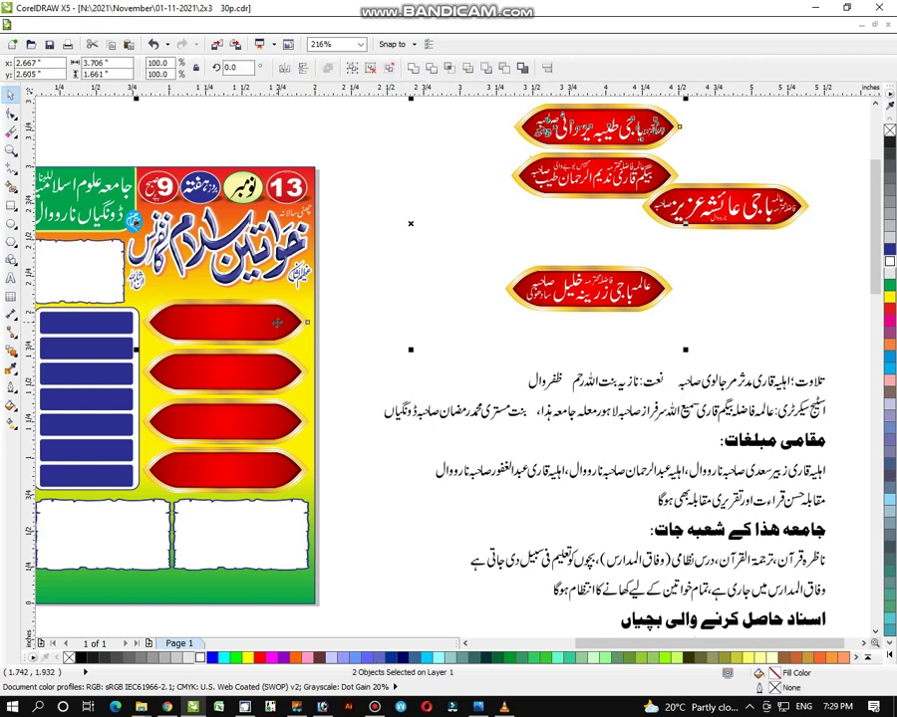
{"action": "scroll", "coordinate": [365, 336], "scroll_direction": "up", "scroll_amount": 1}
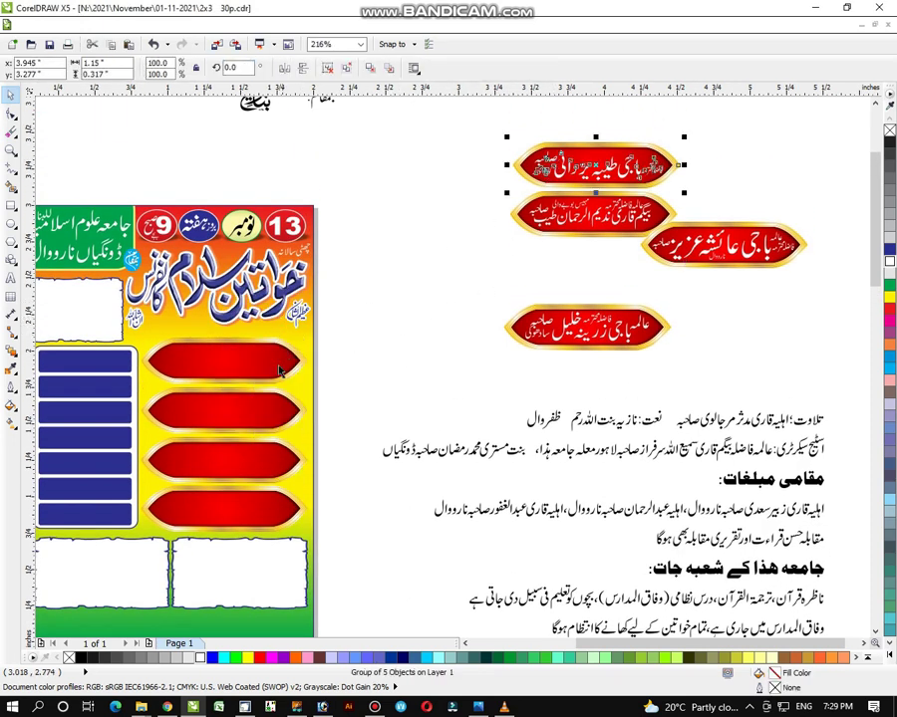
{"action": "key", "text": "e"}
{"action": "key", "text": "c"}
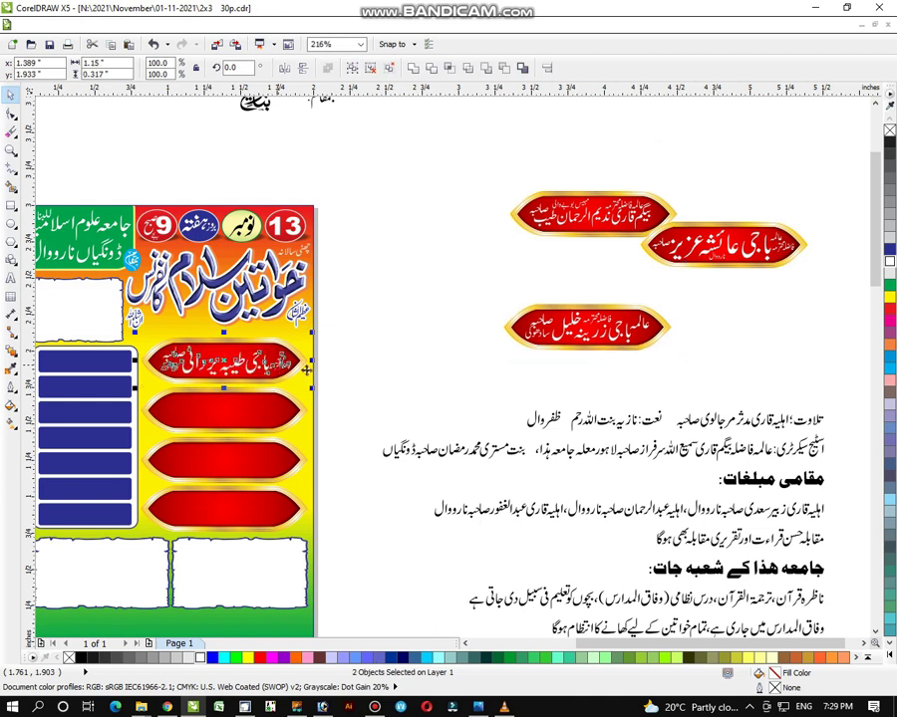
- Align the second and third name strips onto the poster's next red banners
{"action": "left_click", "coordinate": [596, 229]}
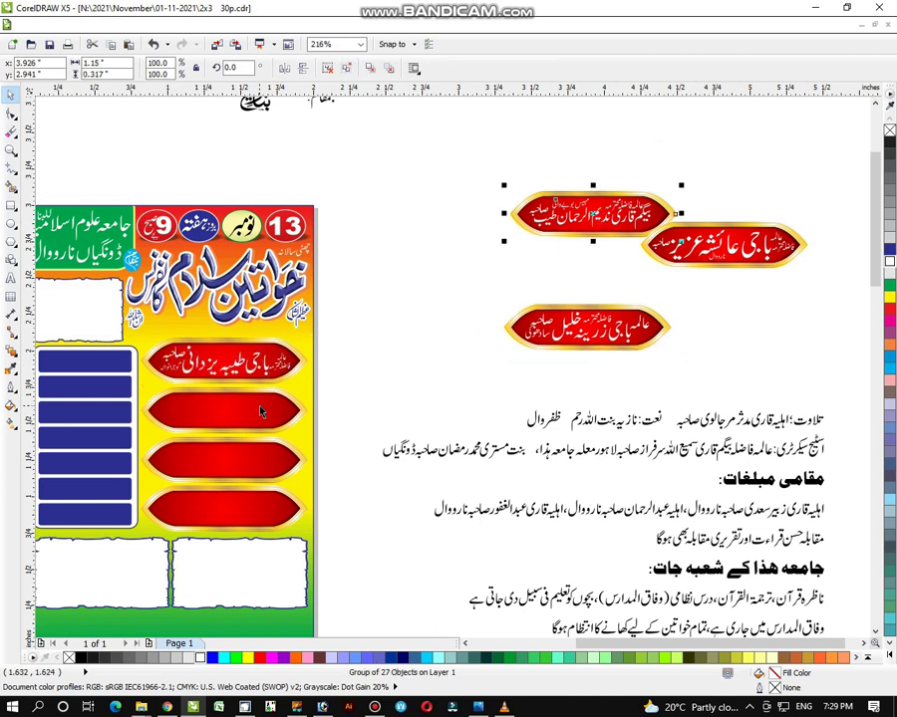
{"action": "left_click", "coordinate": [260, 411], "text": "shift"}
{"action": "key", "text": "e"}
{"action": "key", "text": "c"}
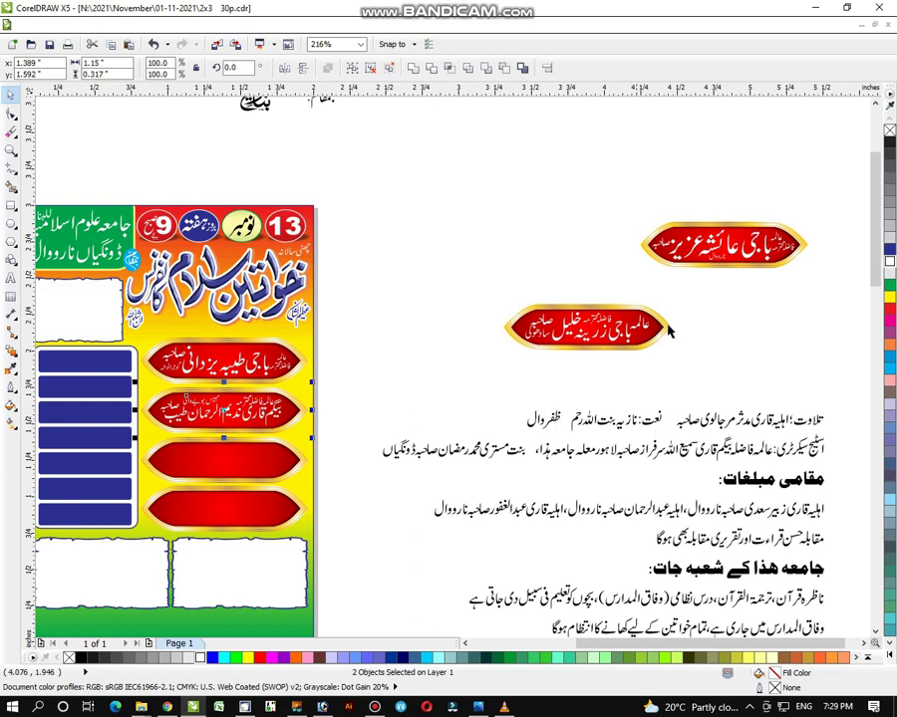
{"action": "left_click", "coordinate": [725, 255]}
{"action": "left_click", "coordinate": [264, 465], "text": "shift"}
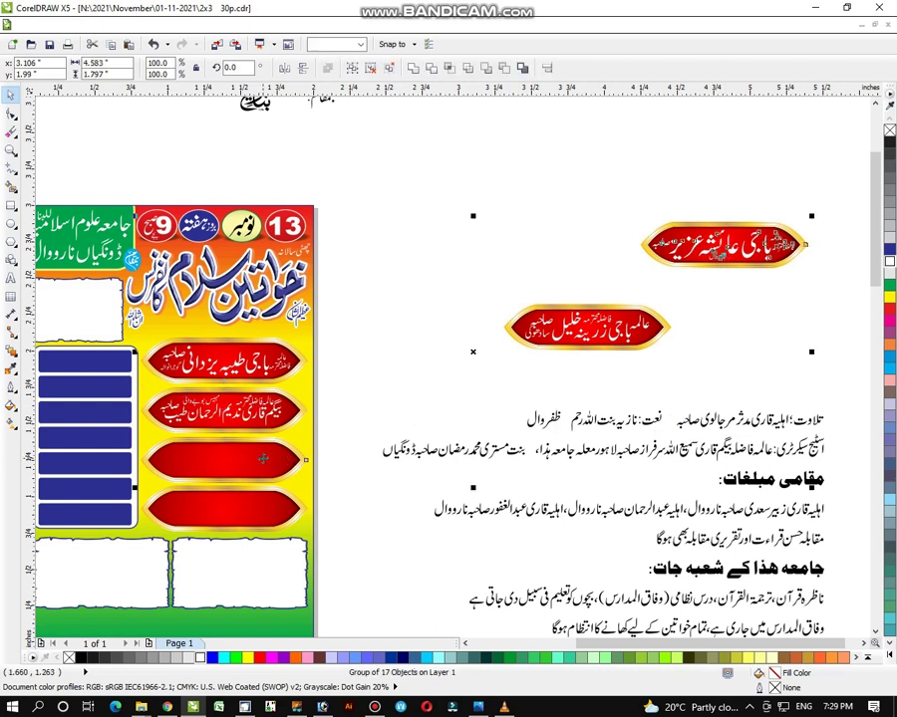
{"action": "key", "text": "e"}
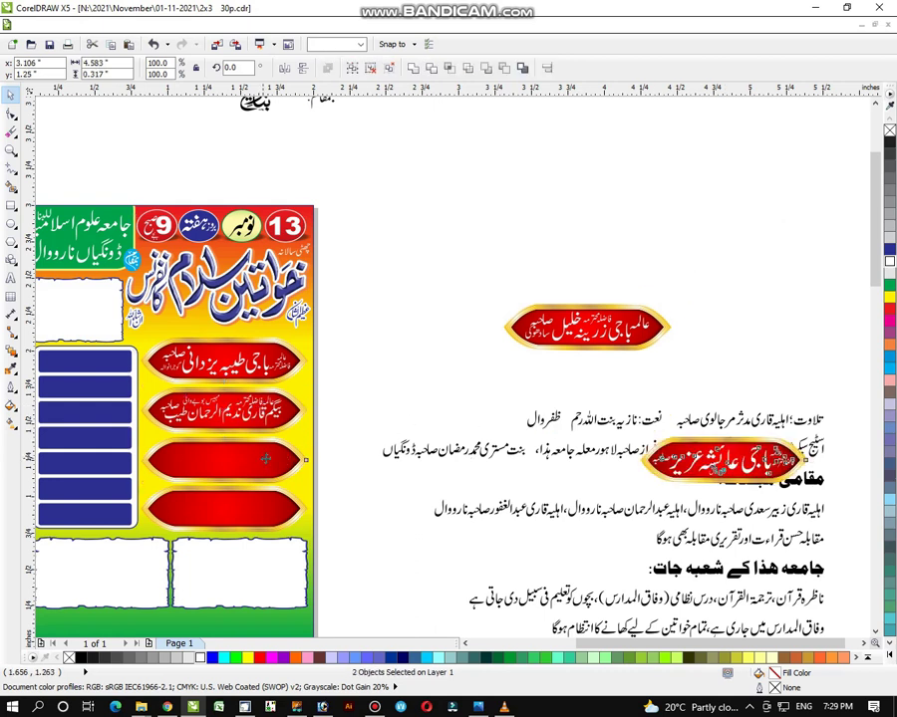
{"action": "key", "text": "c"}
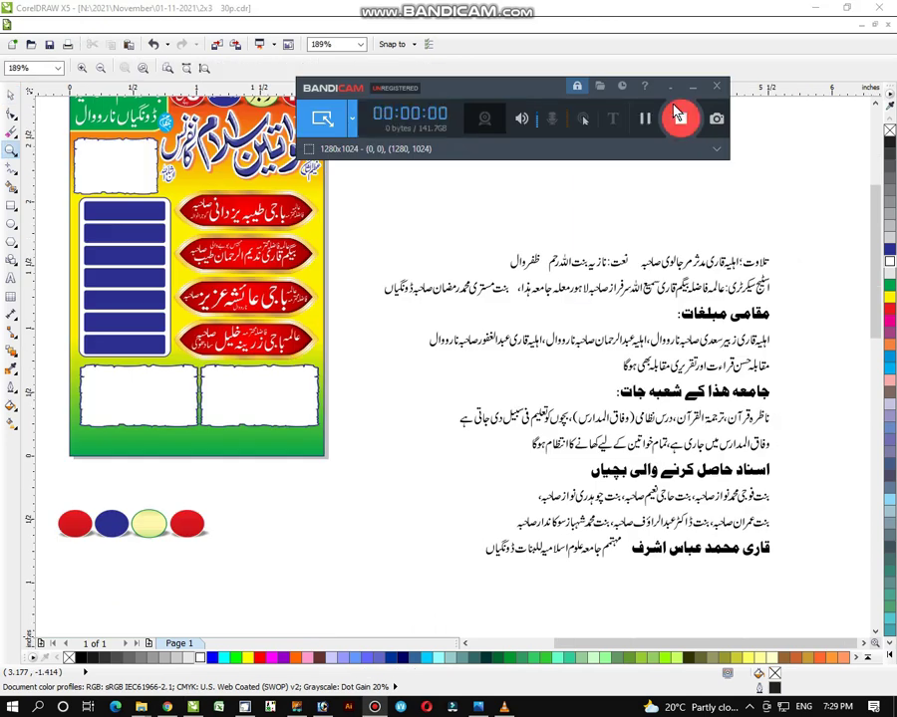
{"action": "left_click", "coordinate": [676, 113]}
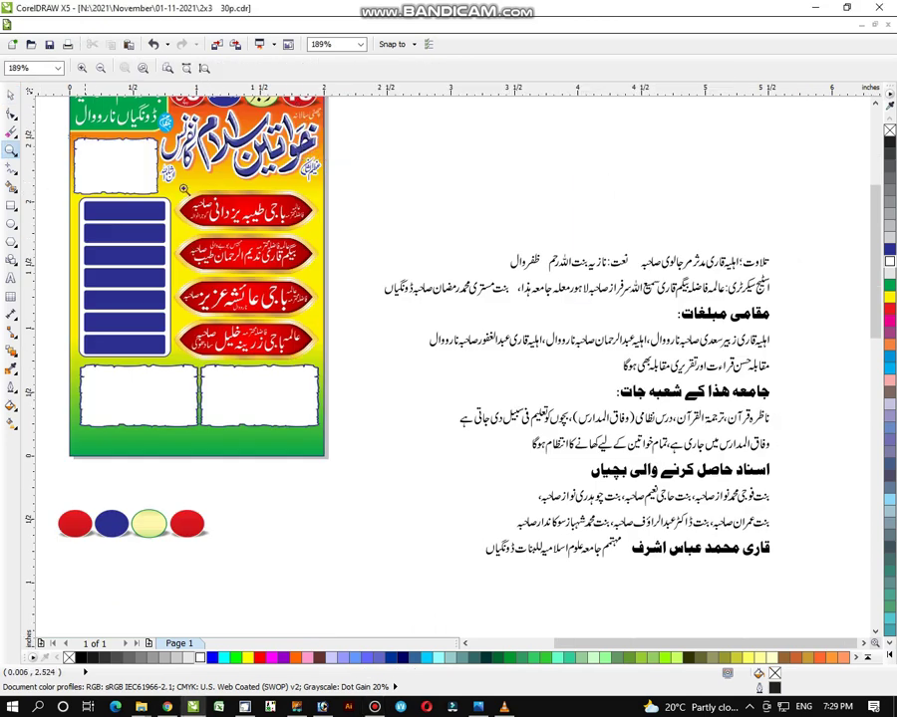
- Shrink the reciter's name to about 76% and set it in white on the first blue strip
{"action": "left_click_drag", "start_coordinate": [64, 135], "coordinate": [817, 597]}
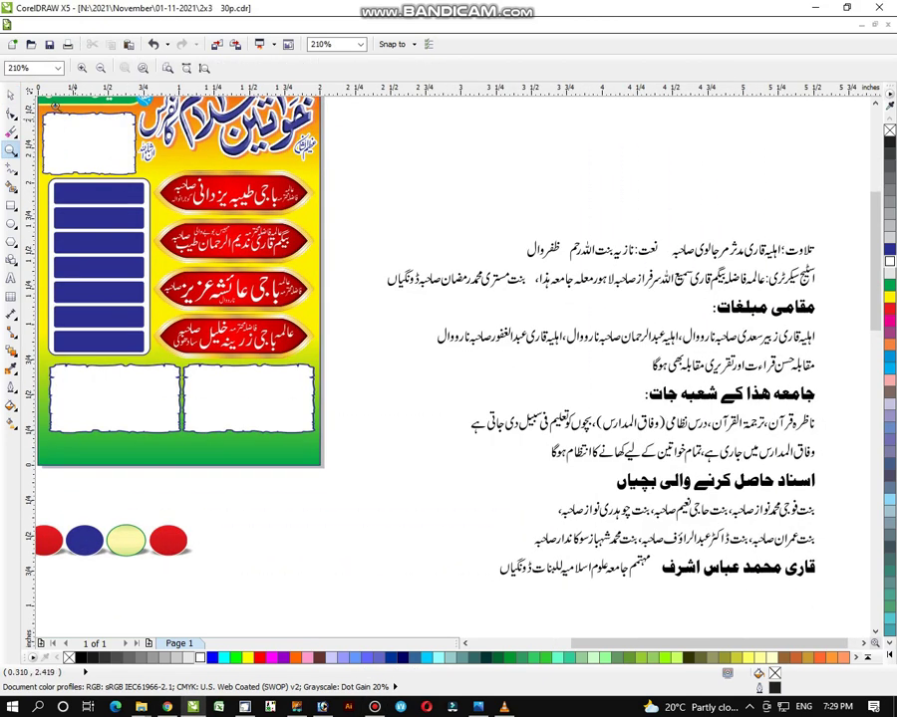
{"action": "key", "text": "space"}
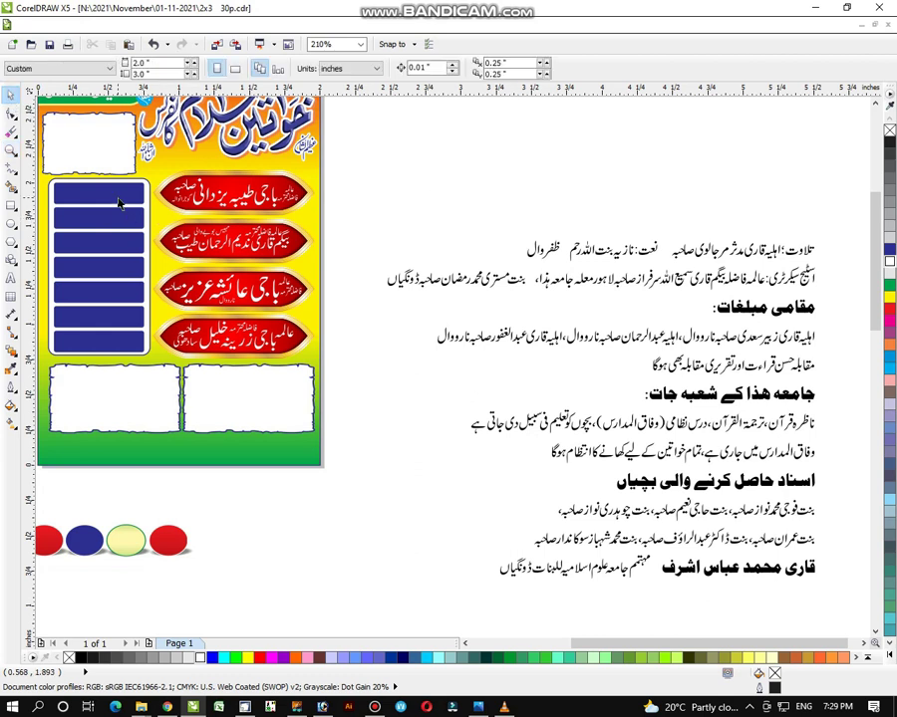
{"action": "left_click_drag", "start_coordinate": [118, 202], "coordinate": [697, 181]}
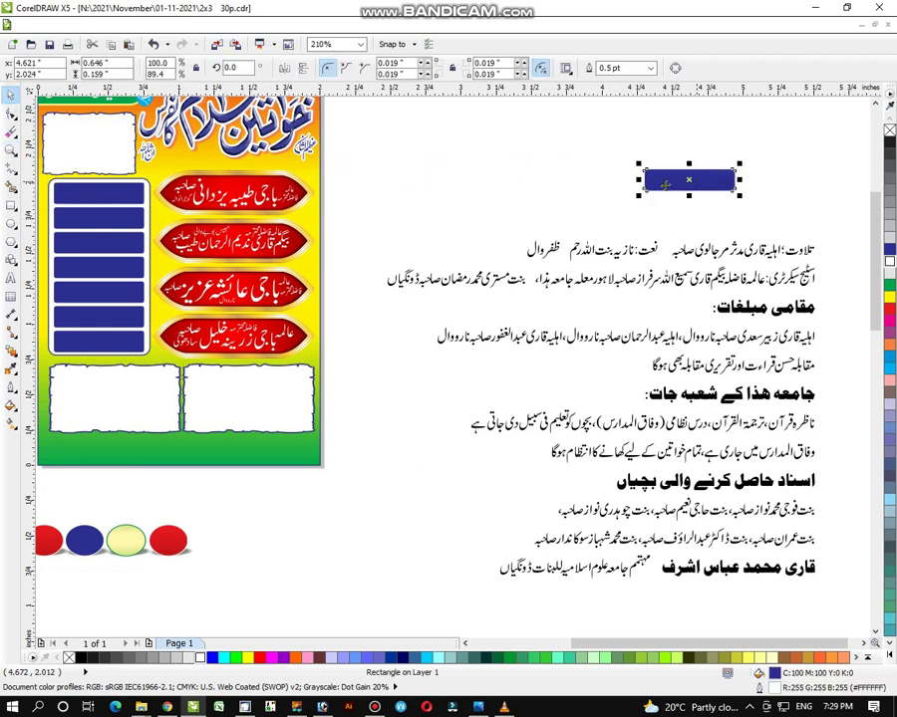
{"action": "left_click", "coordinate": [11, 150]}
{"action": "left_click_drag", "start_coordinate": [431, 130], "coordinate": [843, 373]}
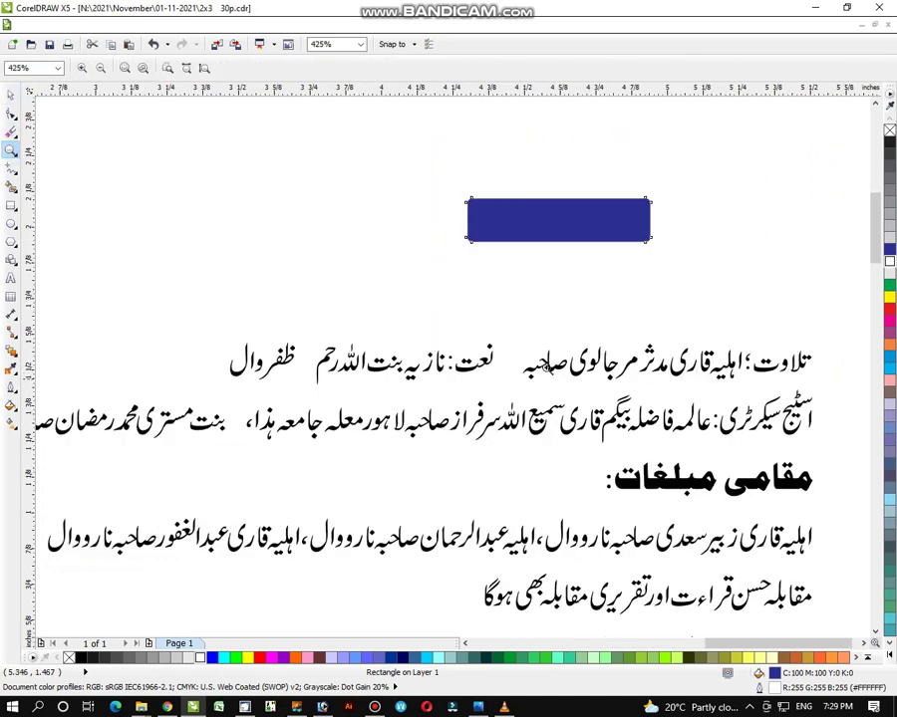
{"action": "left_click", "coordinate": [14, 96]}
{"action": "left_click_drag", "start_coordinate": [511, 322], "coordinate": [732, 385]}
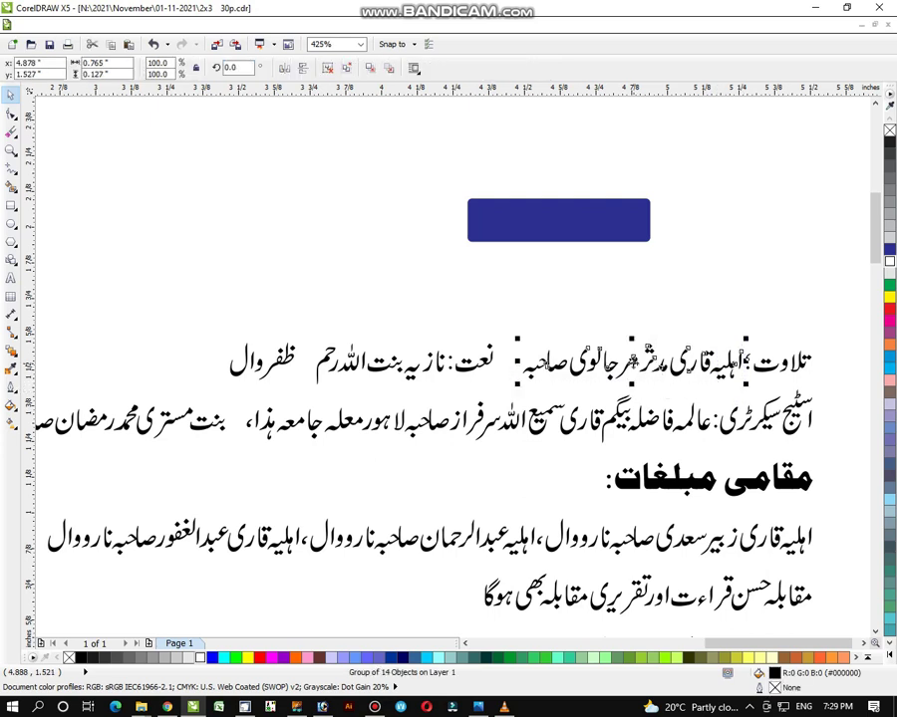
{"action": "left_click_drag", "start_coordinate": [648, 352], "coordinate": [665, 292]}
{"action": "left_click_drag", "start_coordinate": [535, 325], "coordinate": [586, 317]}
{"action": "left_click_drag", "start_coordinate": [673, 296], "coordinate": [561, 219]}
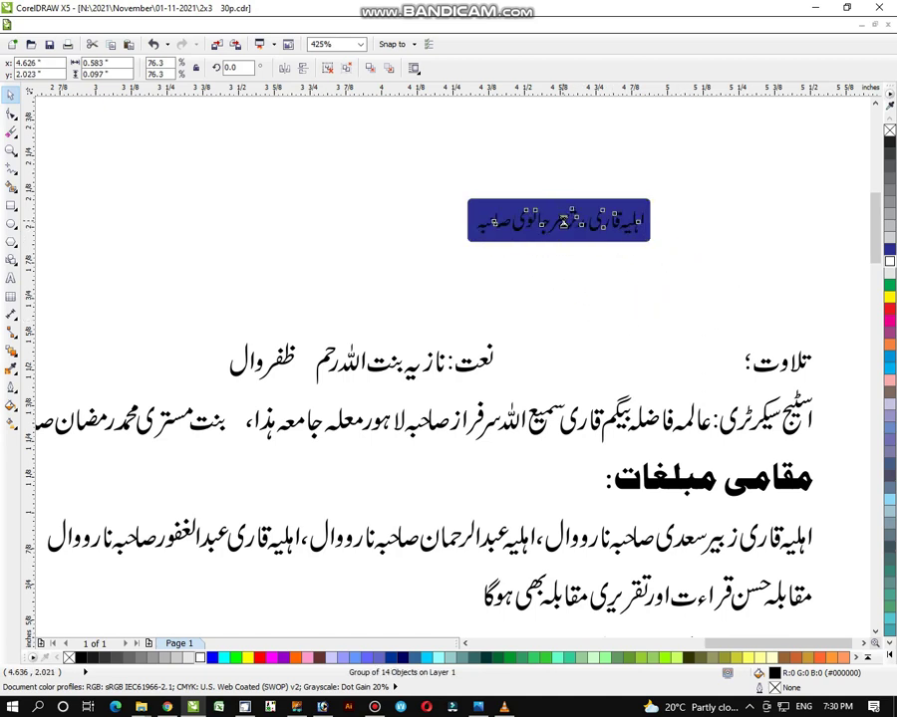
{"action": "left_click", "coordinate": [890, 264]}
{"action": "left_click_drag", "start_coordinate": [619, 236], "coordinate": [627, 328]}
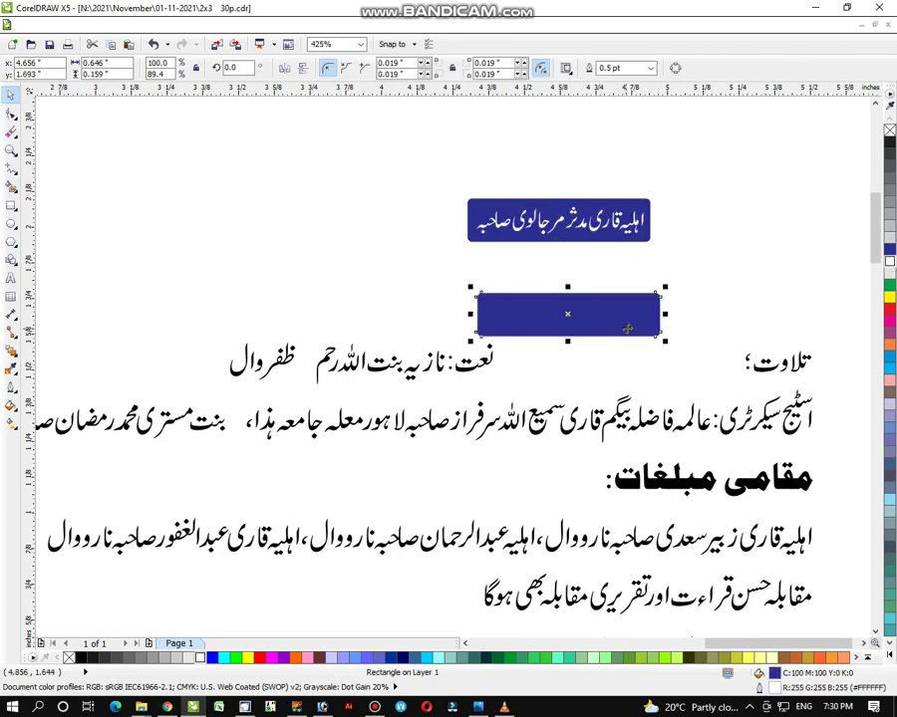
- Move the تلاوت: label up beside the first blue strip at full size
{"action": "left_click_drag", "start_coordinate": [742, 379], "coordinate": [728, 388]}
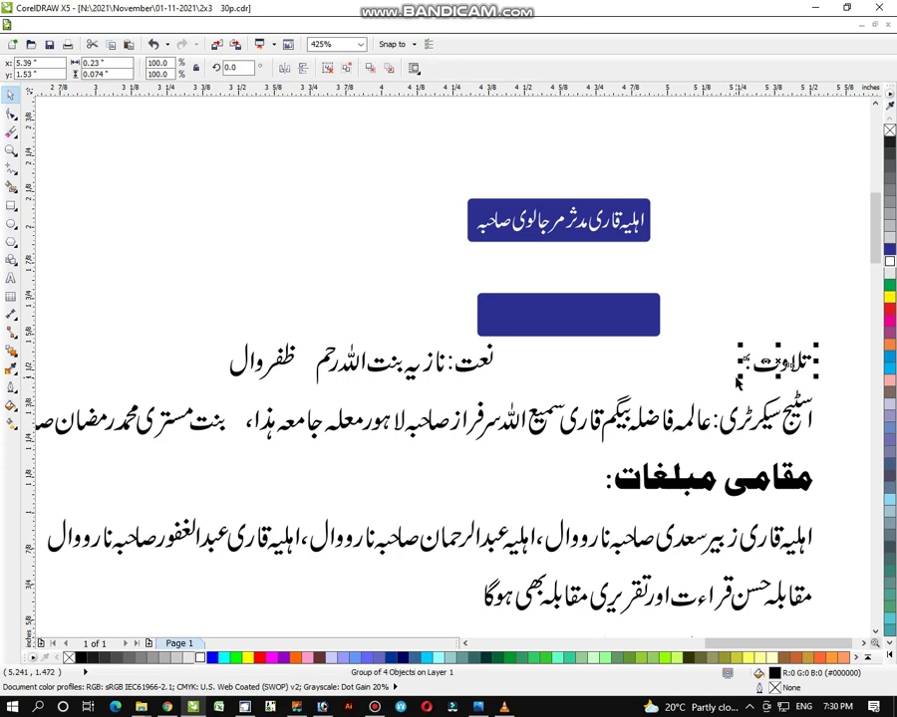
{"action": "left_click_drag", "start_coordinate": [740, 380], "coordinate": [721, 251]}
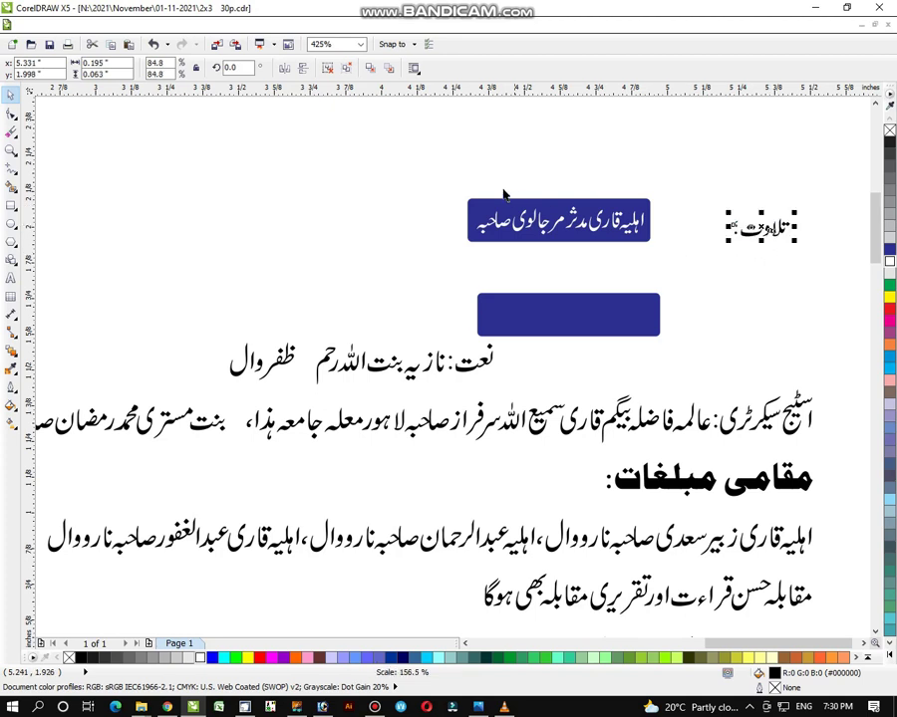
{"action": "left_click_drag", "start_coordinate": [436, 168], "coordinate": [658, 269]}
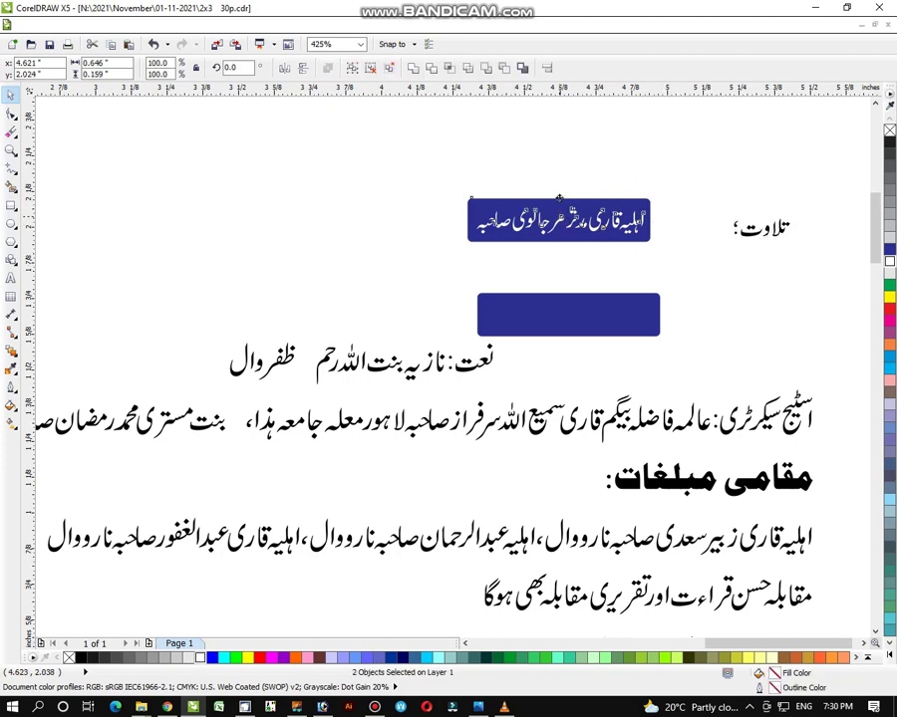
- Raise the first strip, put نعت: beside the empty strip, and set the name on it in white
{"action": "left_click_drag", "start_coordinate": [561, 214], "coordinate": [562, 141]}
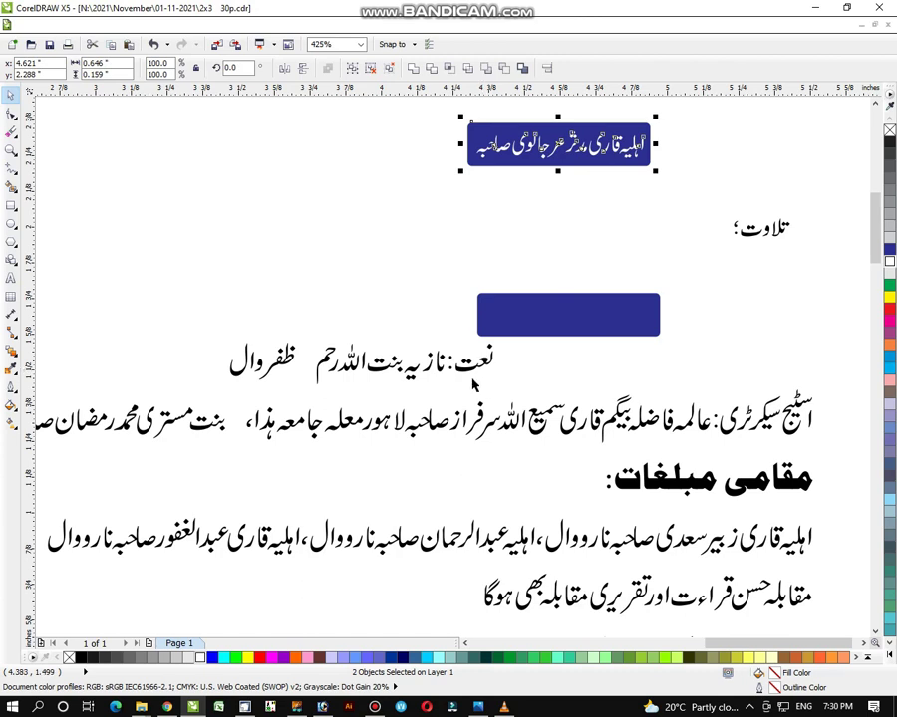
{"action": "left_click_drag", "start_coordinate": [451, 388], "coordinate": [523, 307]}
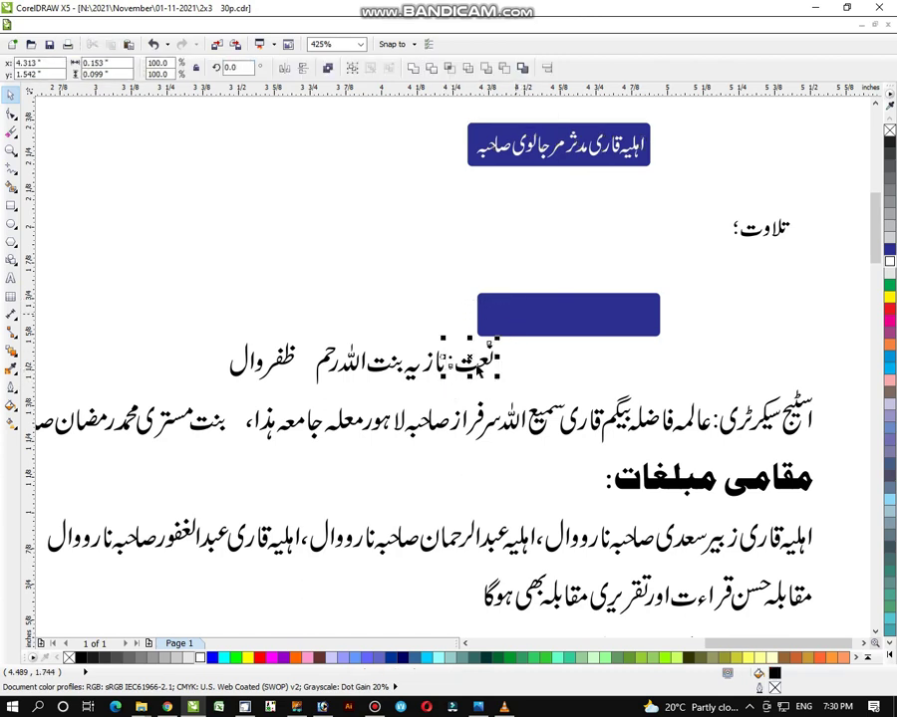
{"action": "left_click_drag", "start_coordinate": [469, 358], "coordinate": [772, 321]}
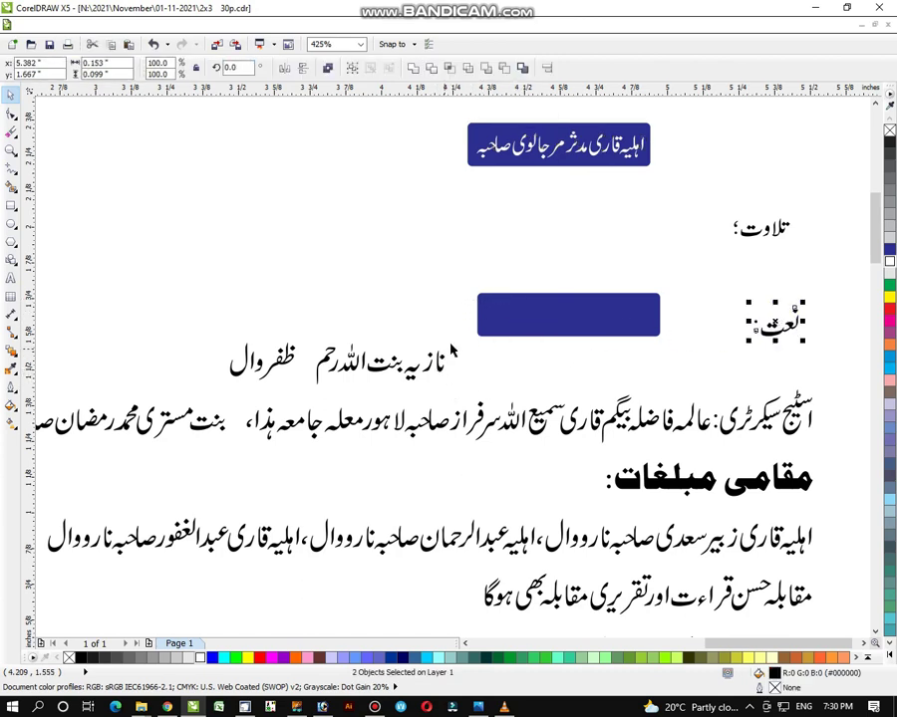
{"action": "left_click_drag", "start_coordinate": [469, 321], "coordinate": [307, 391]}
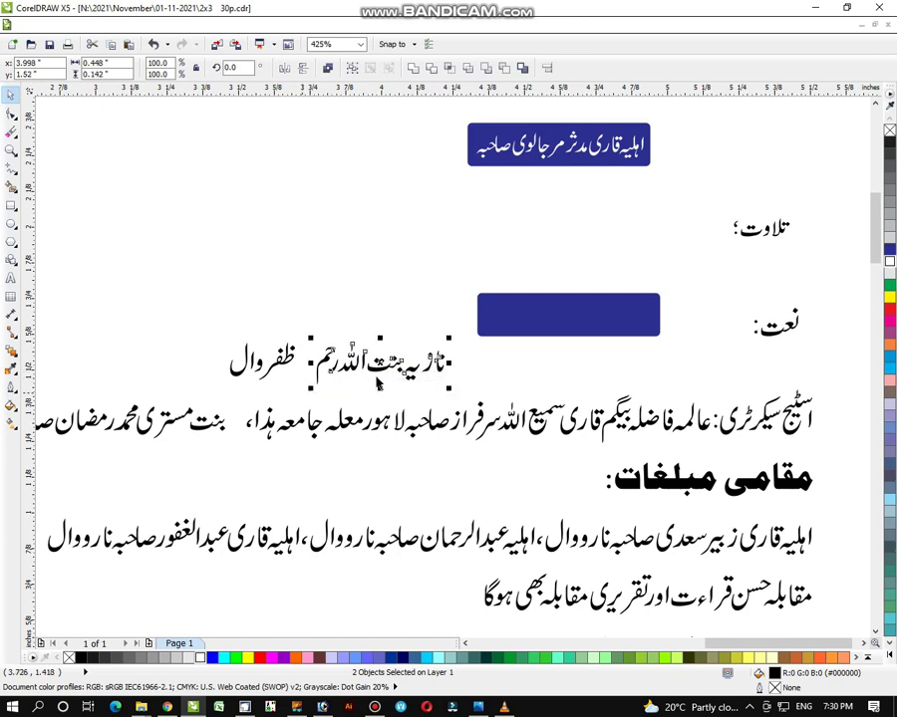
{"action": "key", "text": "ctrl+u"}
{"action": "left_click_drag", "start_coordinate": [380, 364], "coordinate": [588, 317]}
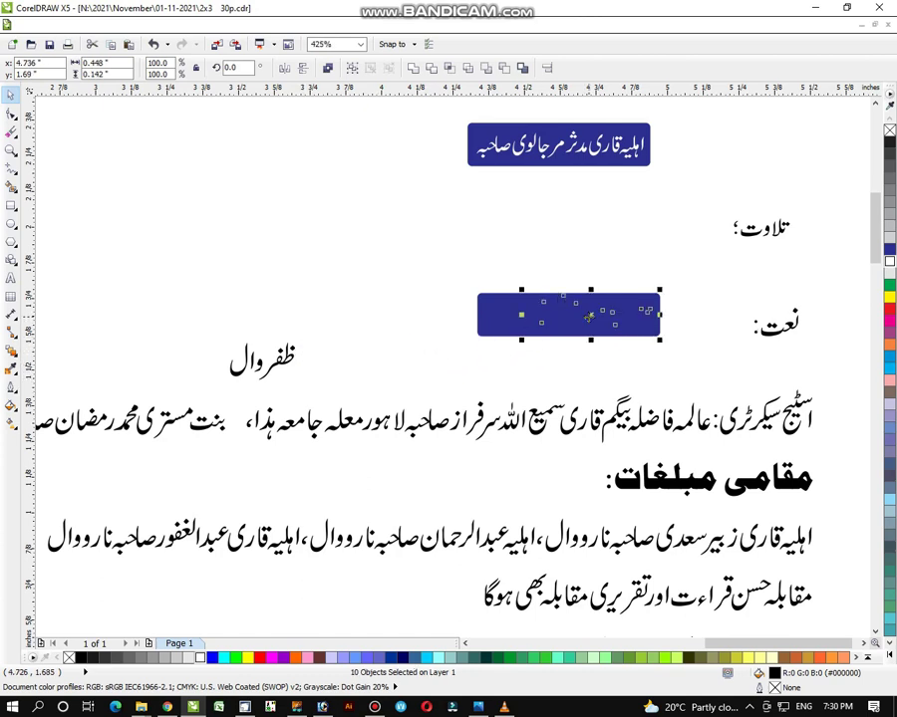
{"action": "left_click", "coordinate": [890, 261]}
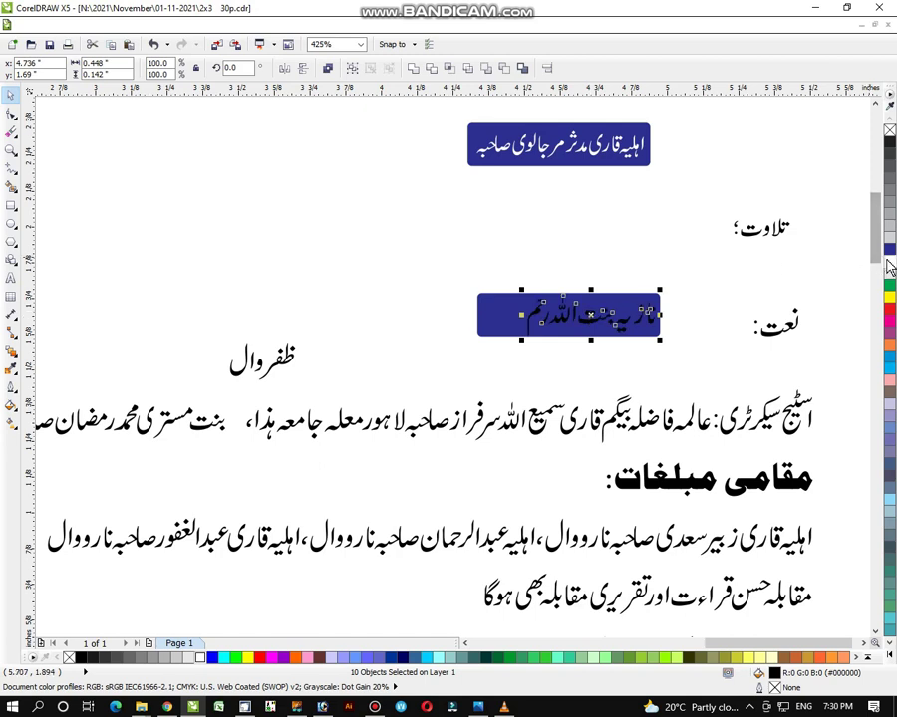
- Add a smaller grouped ظفروال to the strip, then group it under the first strip
{"action": "left_click_drag", "start_coordinate": [194, 326], "coordinate": [322, 399]}
{"action": "key", "text": "ctrl+g"}
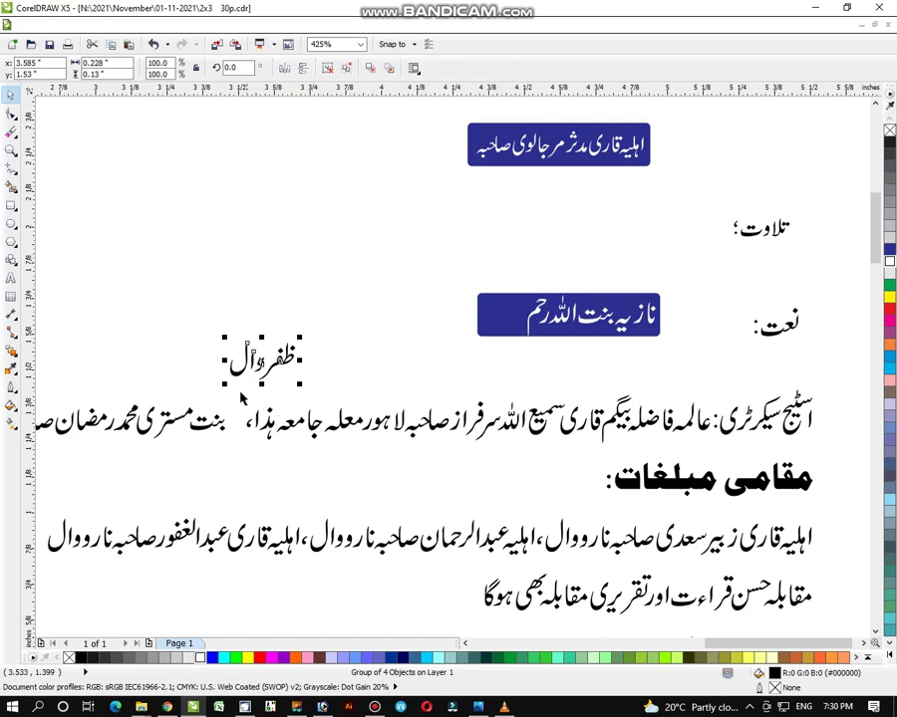
{"action": "left_click_drag", "start_coordinate": [225, 385], "coordinate": [498, 314]}
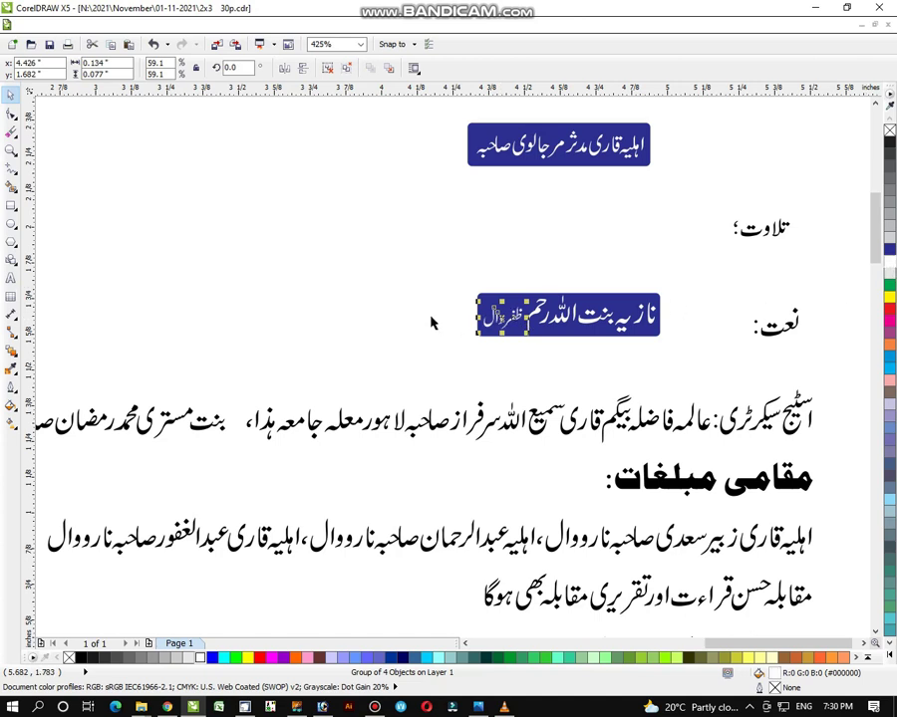
{"action": "left_click_drag", "start_coordinate": [430, 261], "coordinate": [662, 339]}
{"action": "left_click_drag", "start_coordinate": [569, 289], "coordinate": [548, 252]}
{"action": "key", "text": "ctrl+g"}
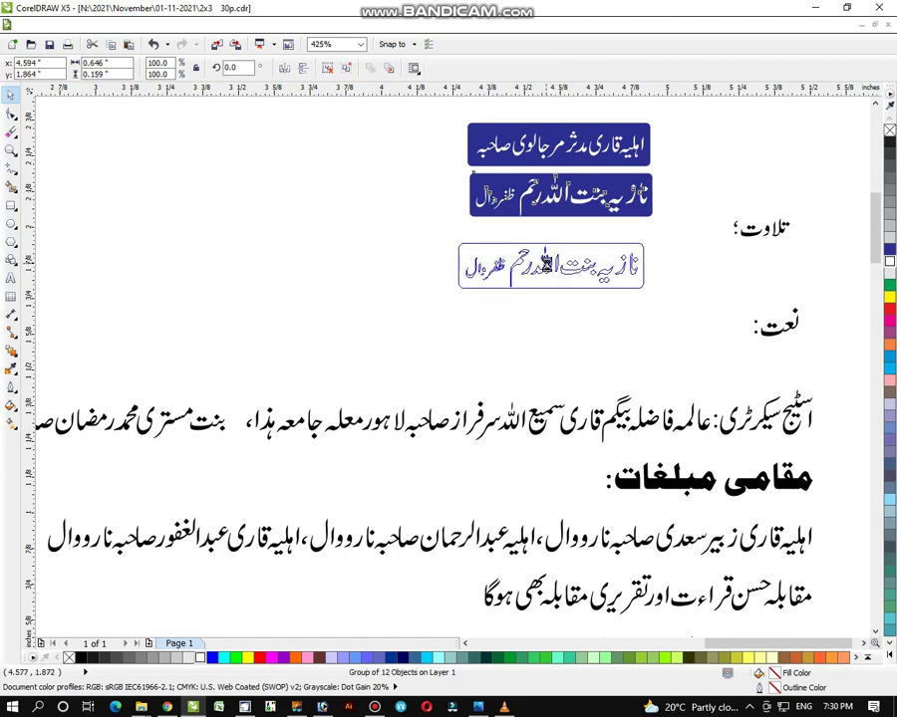
- Delete the duplicated text from the third blue strip
{"action": "left_click", "coordinate": [685, 286]}
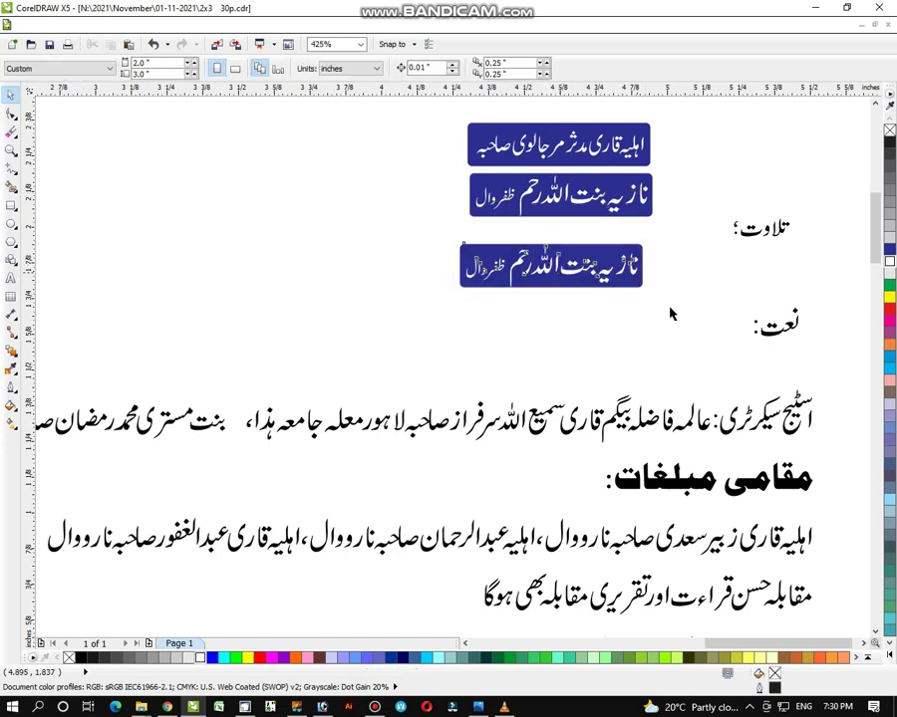
{"action": "key", "text": "Tab"}
{"action": "left_click", "coordinate": [693, 261]}
{"action": "left_click_drag", "start_coordinate": [687, 232], "coordinate": [466, 334]}
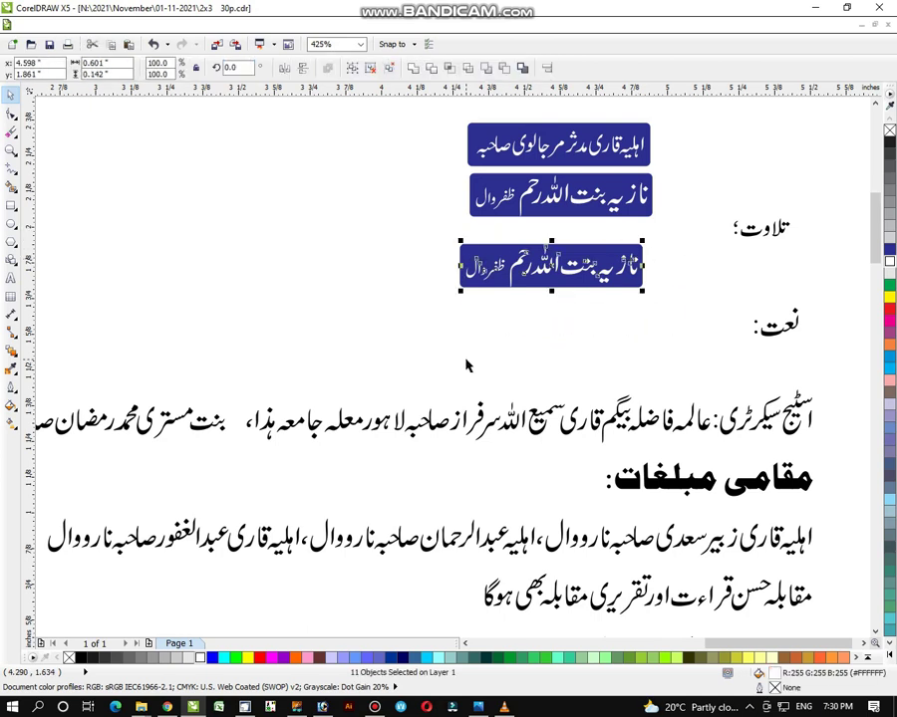
{"action": "key", "text": "Delete"}
- Move اسٹیج سیکرٹری: up beside the strips and put the secretary's name, shrunk, in white
{"action": "left_click_drag", "start_coordinate": [734, 428], "coordinate": [792, 376]}
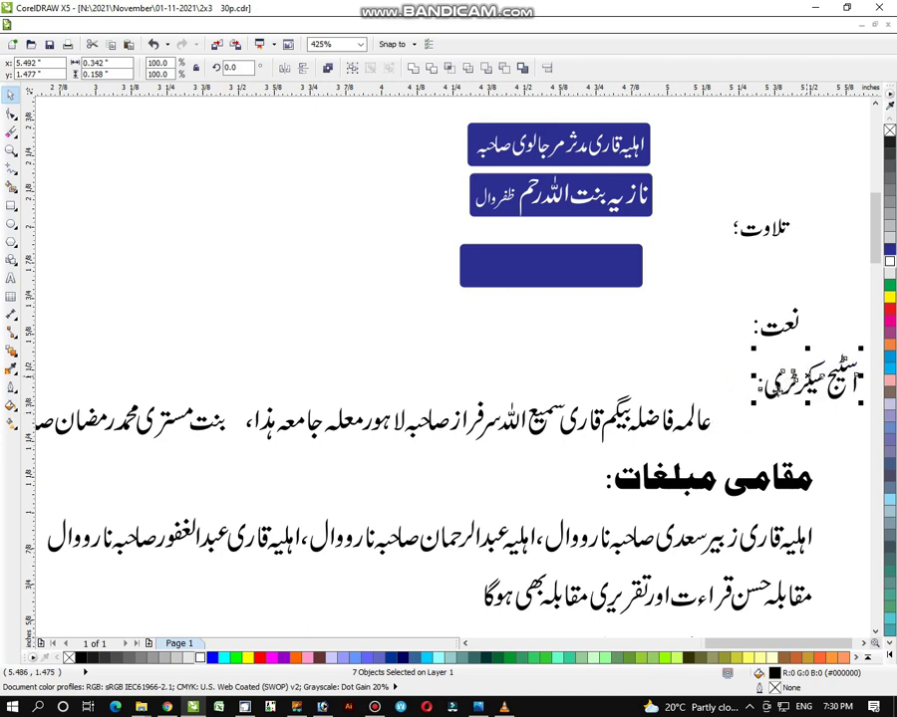
{"action": "left_click", "coordinate": [724, 386]}
{"action": "left_click_drag", "start_coordinate": [729, 377], "coordinate": [404, 457]}
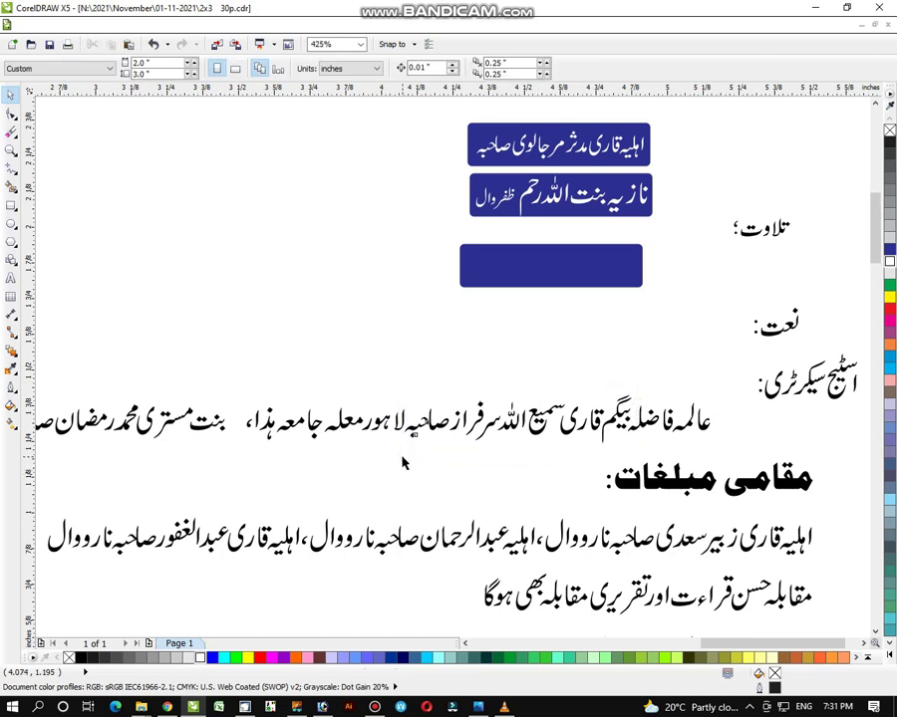
{"action": "left_click_drag", "start_coordinate": [558, 411], "coordinate": [558, 353]}
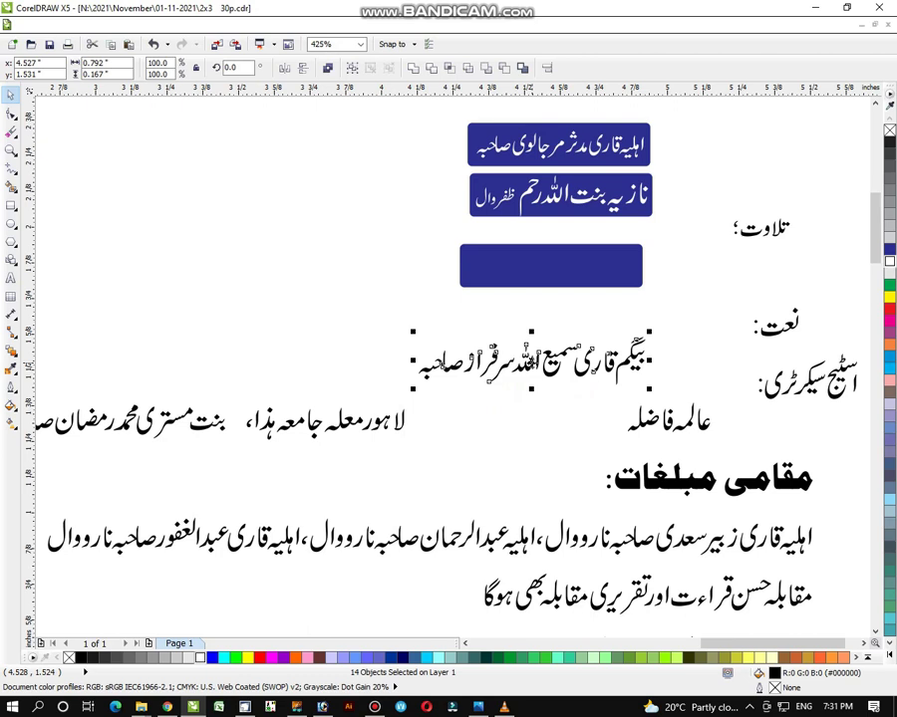
{"action": "left_click_drag", "start_coordinate": [412, 389], "coordinate": [469, 376]}
{"action": "left_click_drag", "start_coordinate": [557, 347], "coordinate": [546, 267]}
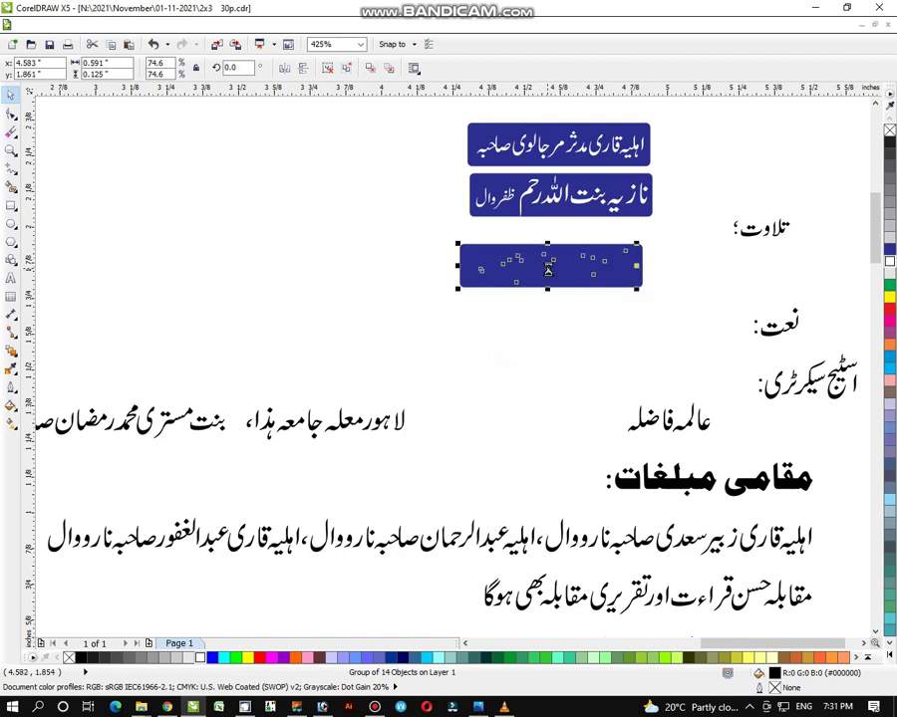
{"action": "left_click", "coordinate": [890, 262]}
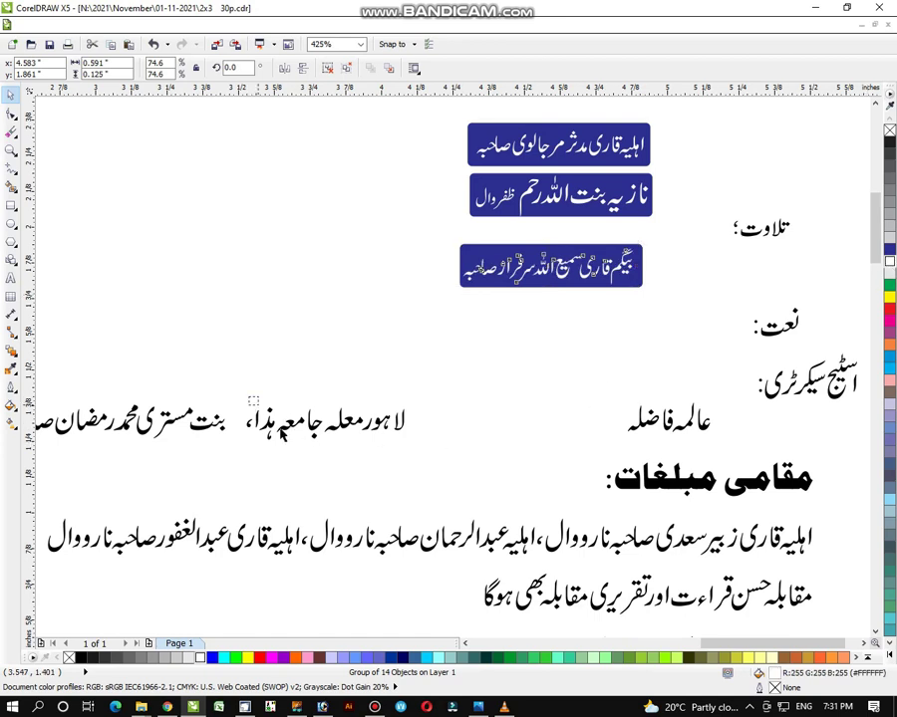
- Shrink لاہور معلہ جامعہ ہذا and place it and عالمہ فاضلہ below the third strip
{"action": "left_click_drag", "start_coordinate": [253, 400], "coordinate": [415, 457]}
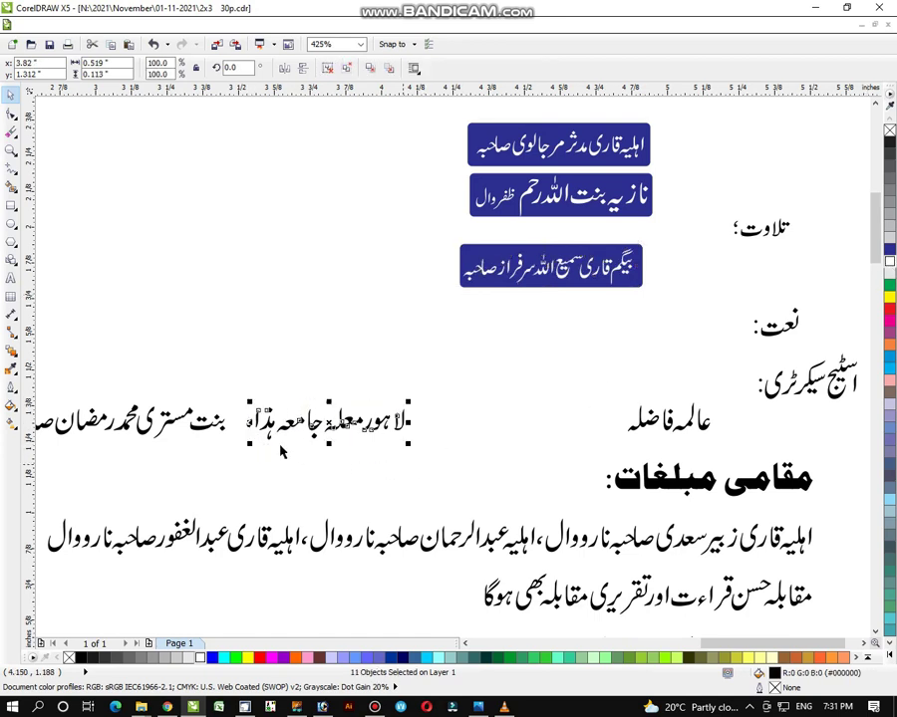
{"action": "left_click_drag", "start_coordinate": [248, 442], "coordinate": [499, 315]}
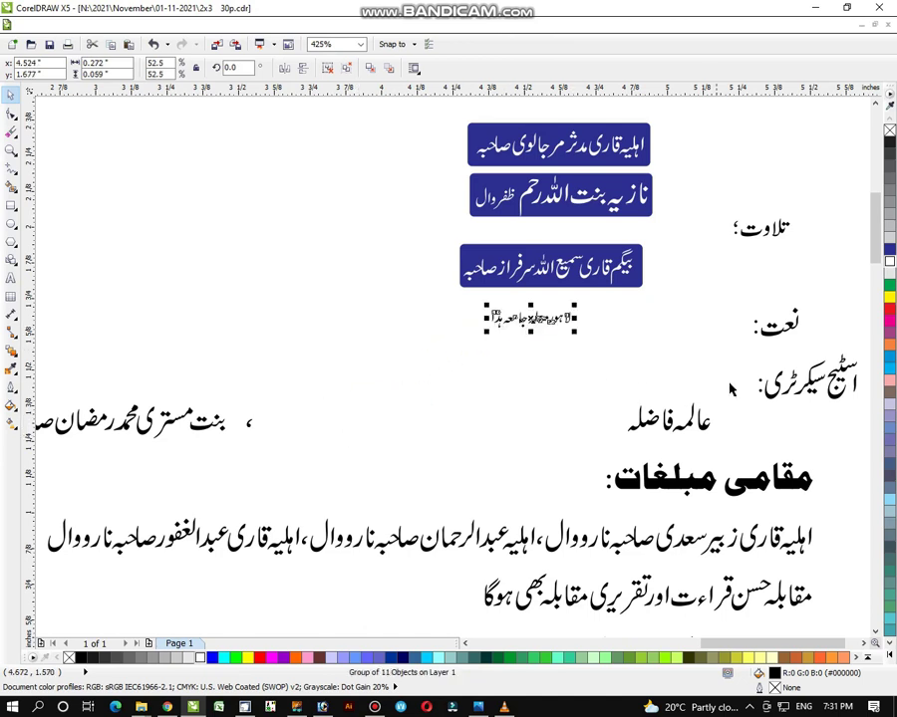
{"action": "left_click_drag", "start_coordinate": [603, 383], "coordinate": [710, 448]}
{"action": "left_click_drag", "start_coordinate": [665, 417], "coordinate": [630, 345]}
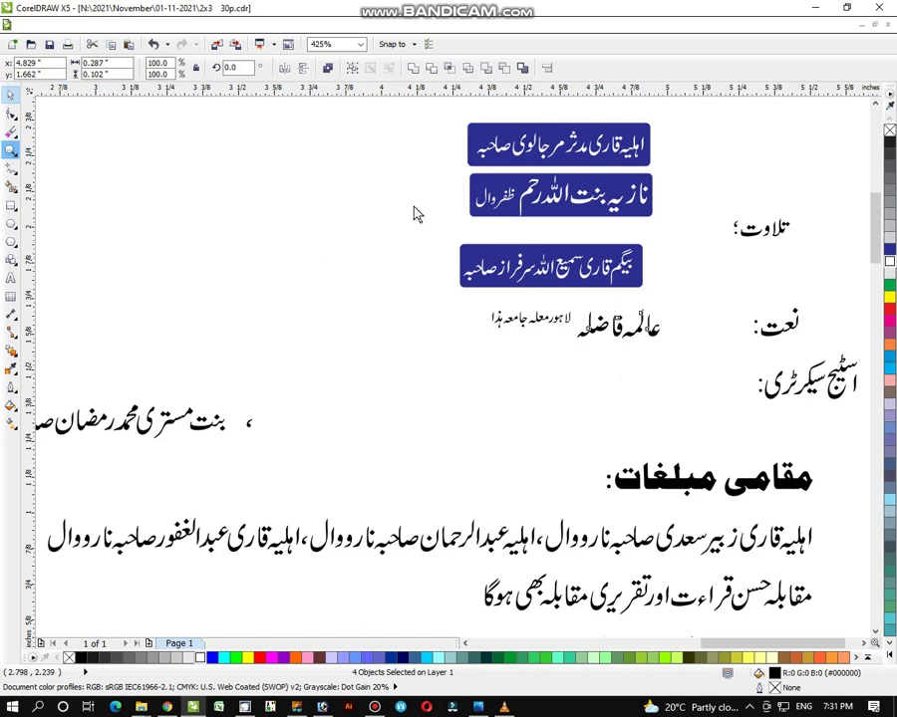
- Shrink عالمہ فاضلہ and the لاہور معلہ جامعہ ہذا phrase toward the banner's upper left
{"action": "left_click_drag", "start_coordinate": [418, 209], "coordinate": [658, 394]}
{"action": "left_click", "coordinate": [11, 94]}
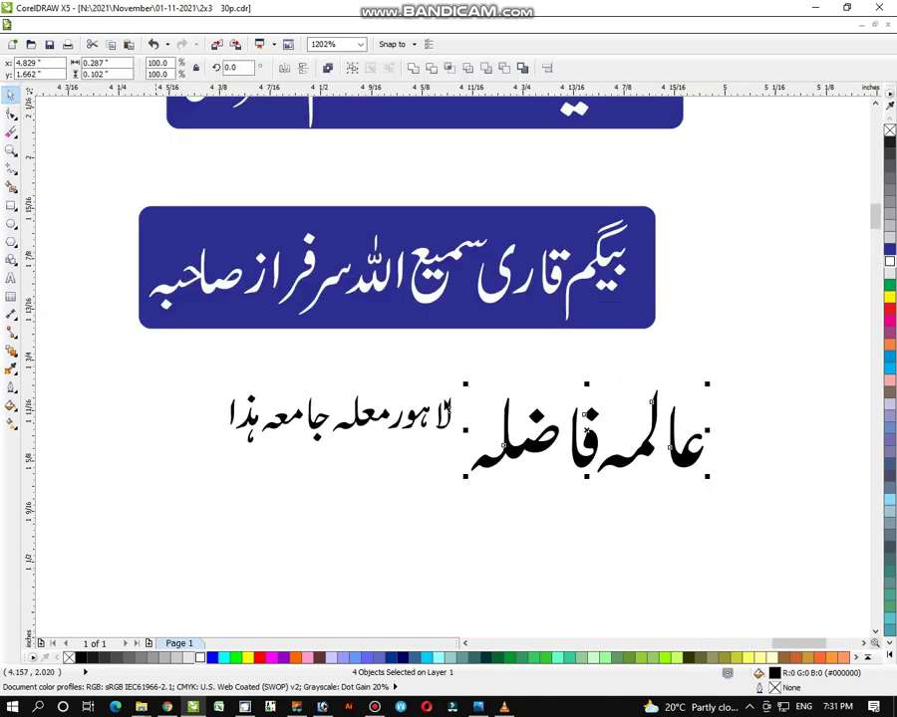
{"action": "left_click_drag", "start_coordinate": [759, 357], "coordinate": [465, 532]}
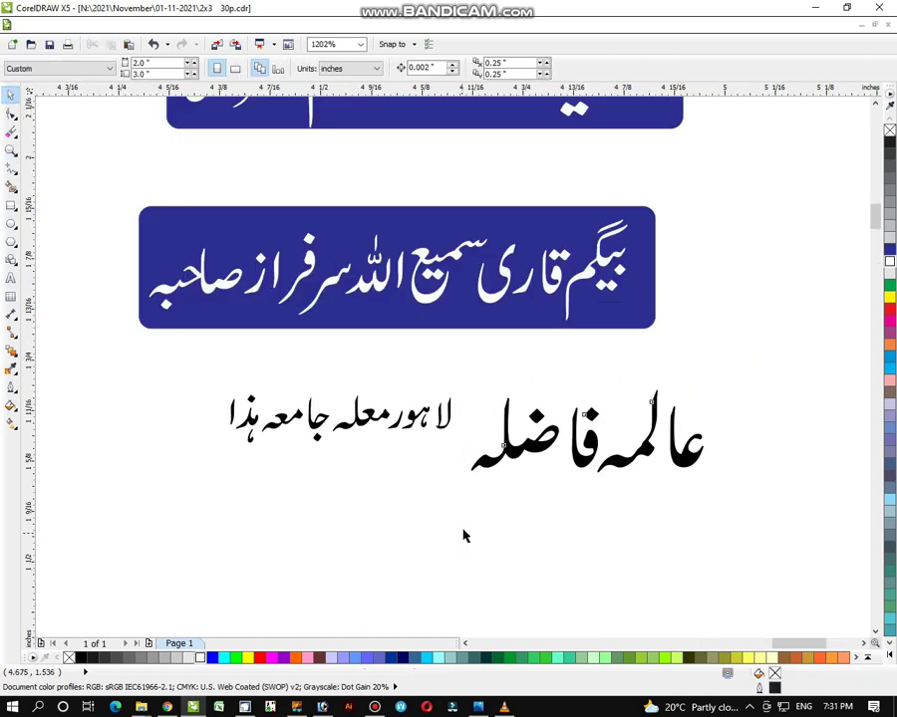
{"action": "left_click_drag", "start_coordinate": [464, 479], "coordinate": [519, 261]}
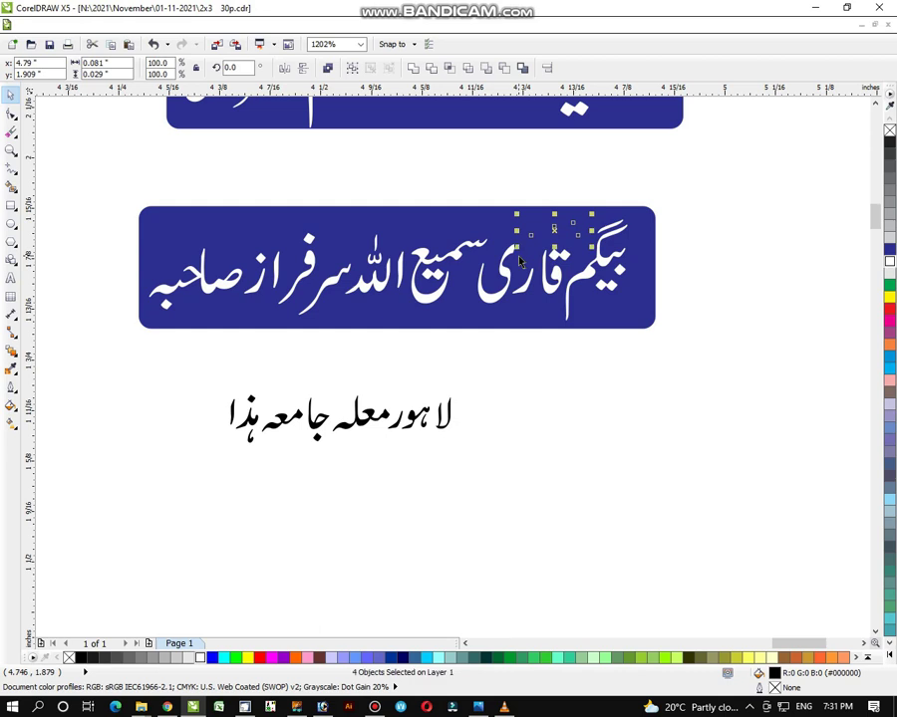
{"action": "key", "text": "Escape"}
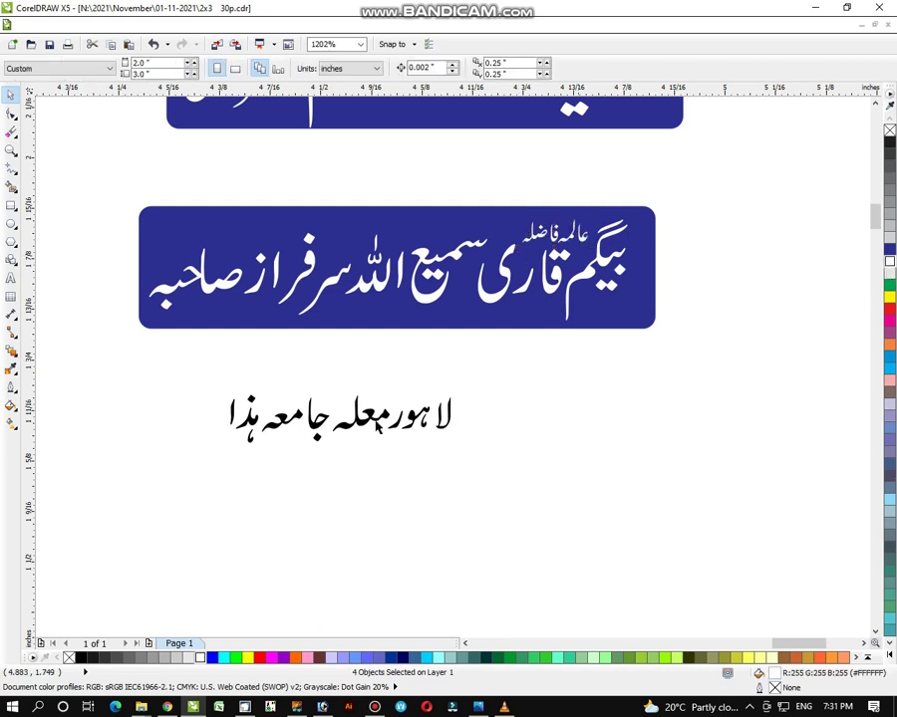
{"action": "left_click_drag", "start_coordinate": [185, 376], "coordinate": [482, 479]}
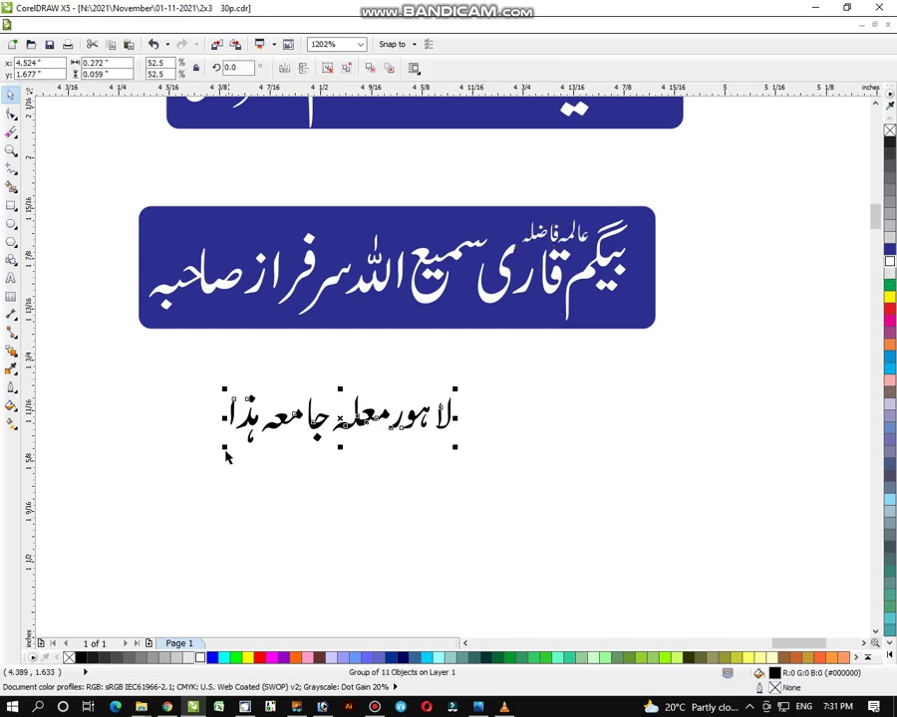
{"action": "left_click_drag", "start_coordinate": [229, 446], "coordinate": [263, 439]}
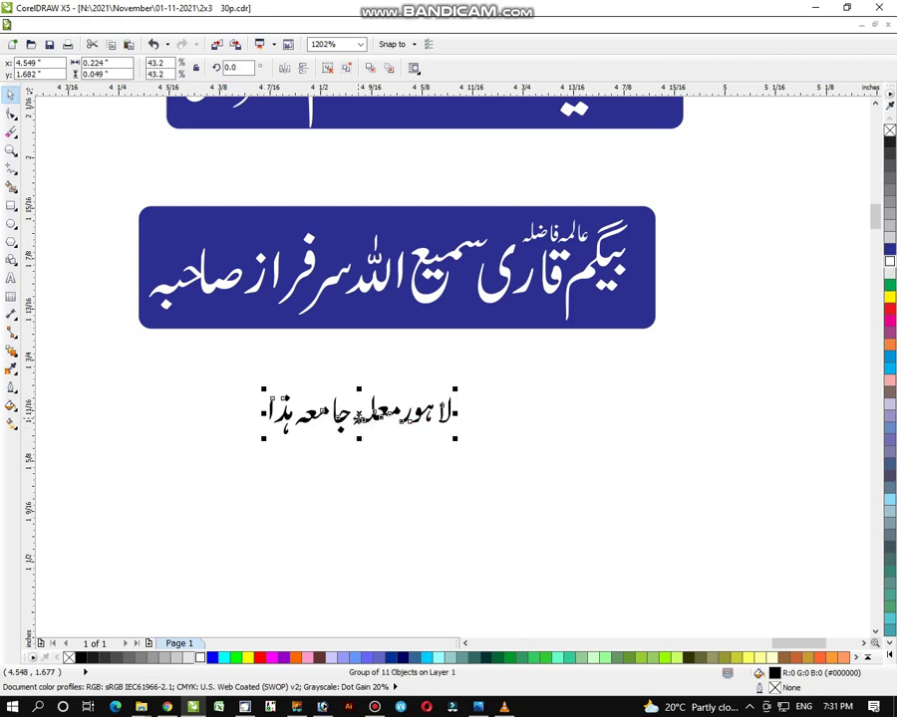
{"action": "left_click_drag", "start_coordinate": [359, 411], "coordinate": [307, 480]}
{"action": "left_click", "coordinate": [307, 480]}
- Ungroup the subtitle, set it at 86% in white at the banner's upper left, and place لاہور under صاحبہ
{"action": "left_click", "coordinate": [334, 465]}
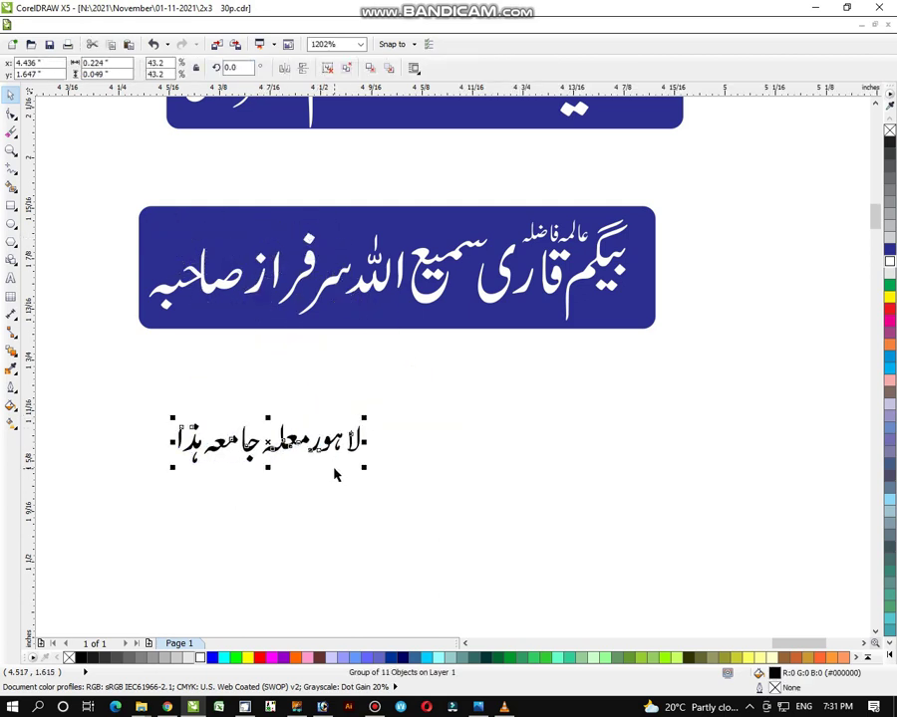
{"action": "key", "text": "ctrl+u"}
{"action": "left_click_drag", "start_coordinate": [404, 390], "coordinate": [411, 481]}
{"action": "left_click_drag", "start_coordinate": [131, 388], "coordinate": [349, 498]}
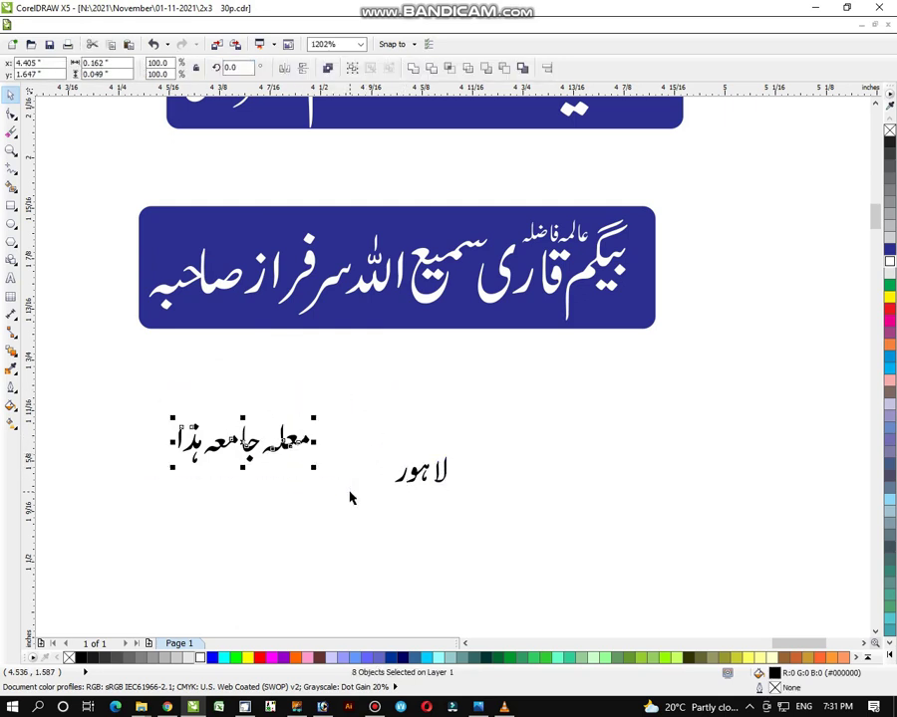
{"action": "key", "text": "ctrl+g"}
{"action": "left_click_drag", "start_coordinate": [172, 468], "coordinate": [193, 459]}
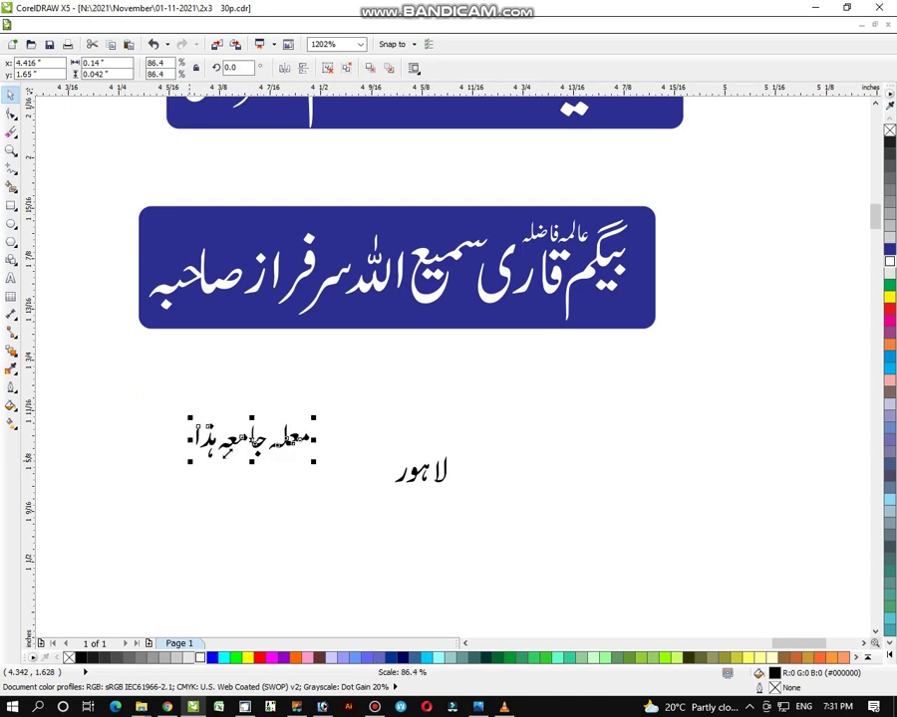
{"action": "left_click_drag", "start_coordinate": [251, 440], "coordinate": [210, 236]}
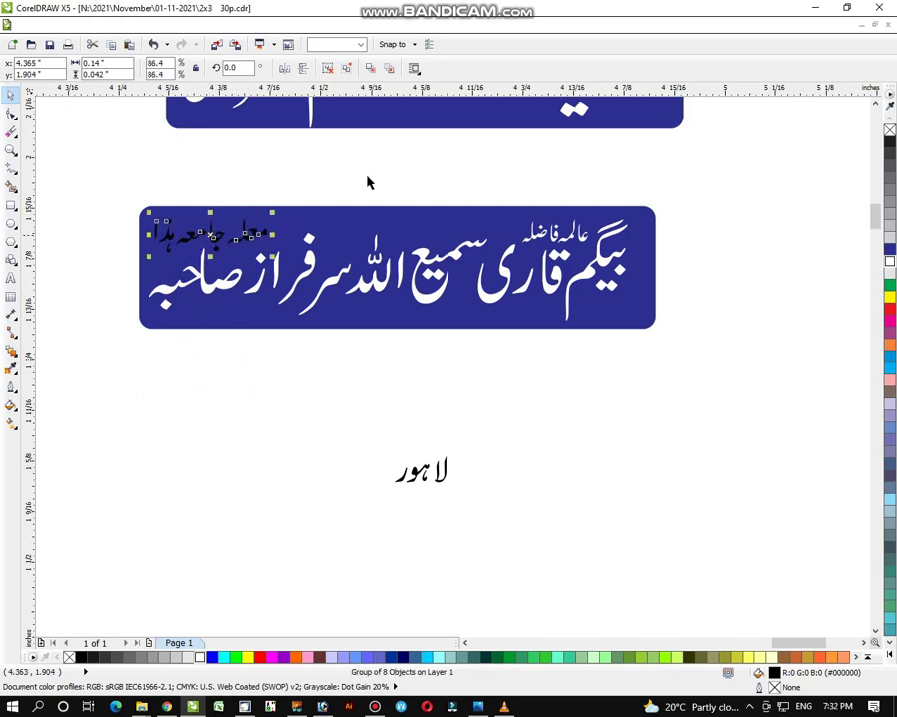
{"action": "left_click", "coordinate": [890, 261]}
{"action": "left_click", "coordinate": [310, 396]}
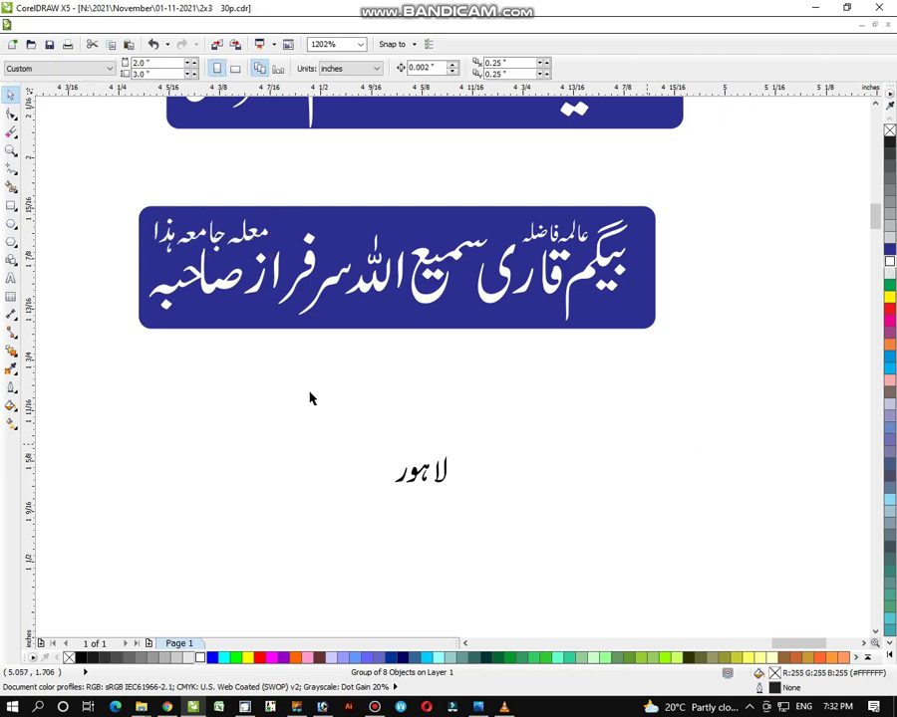
{"action": "left_click_drag", "start_coordinate": [310, 395], "coordinate": [440, 507]}
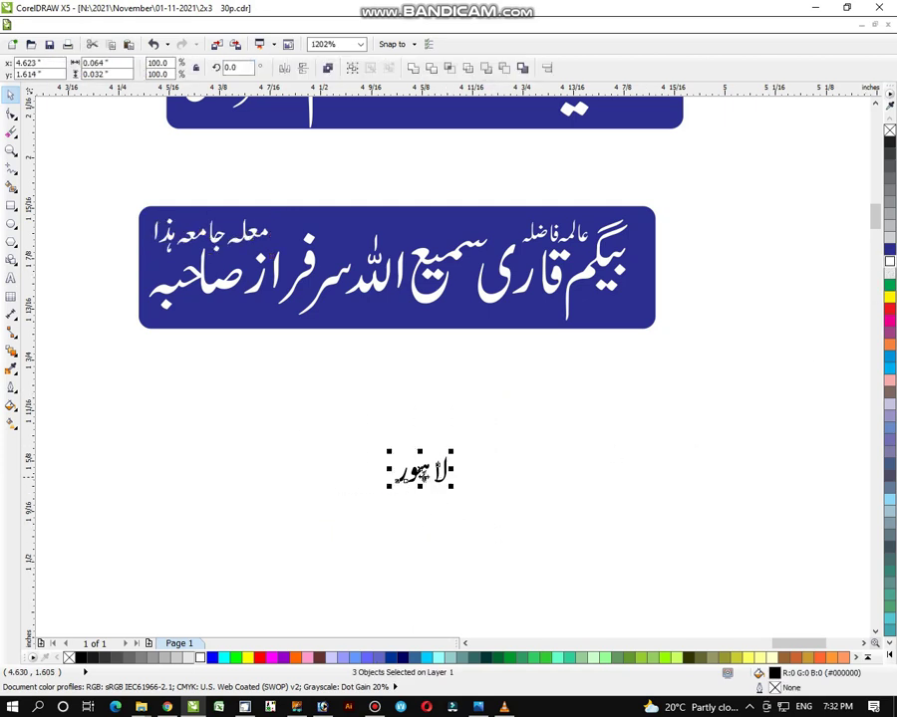
{"action": "left_click_drag", "start_coordinate": [386, 445], "coordinate": [180, 282]}
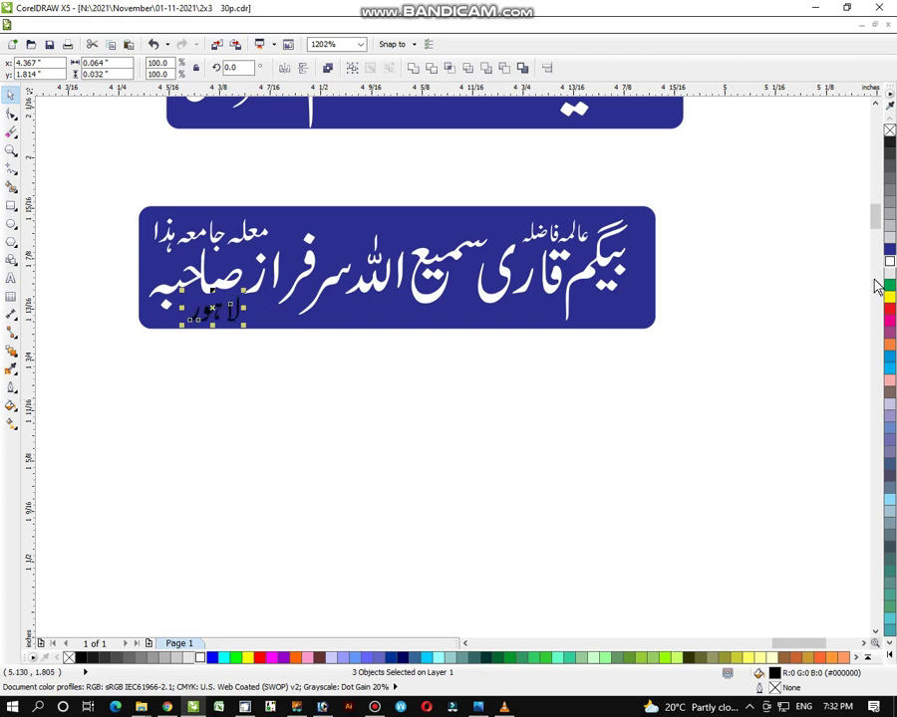
- Duplicate the blue banner below, then group the finished banner with its text and realign it
{"action": "left_click_drag", "start_coordinate": [486, 314], "coordinate": [492, 535]}
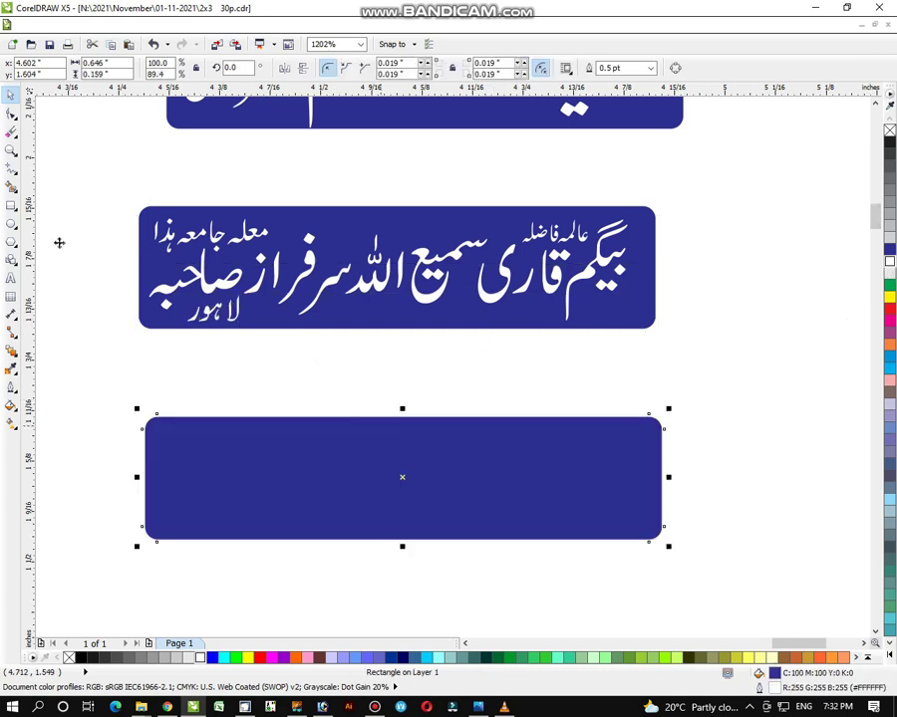
{"action": "left_click_drag", "start_coordinate": [118, 189], "coordinate": [693, 393]}
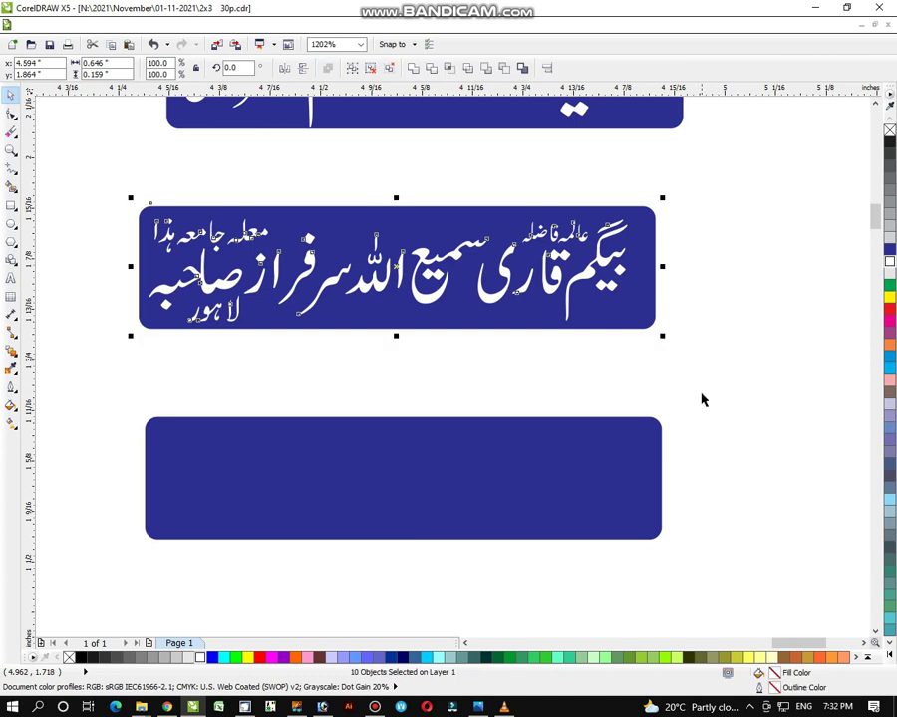
{"action": "key", "text": "ctrl+g"}
{"action": "left_click_drag", "start_coordinate": [504, 312], "coordinate": [543, 256]}
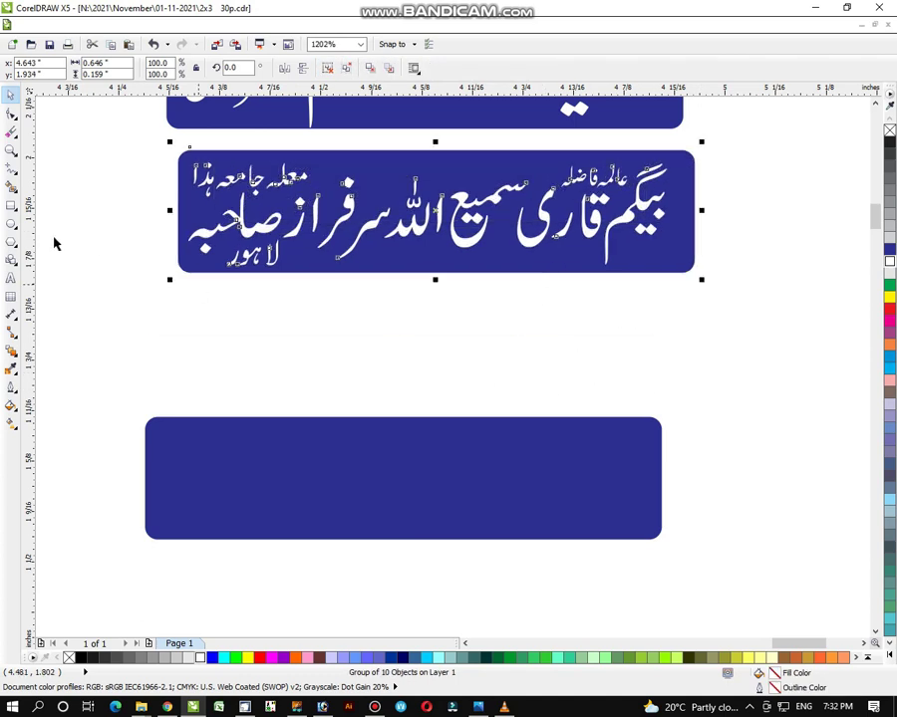
- Zoom to the next name line and move its stray comma out of the line
{"action": "left_click", "coordinate": [10, 151]}
{"action": "scroll", "coordinate": [368, 385], "scroll_direction": "down", "scroll_amount": 3}
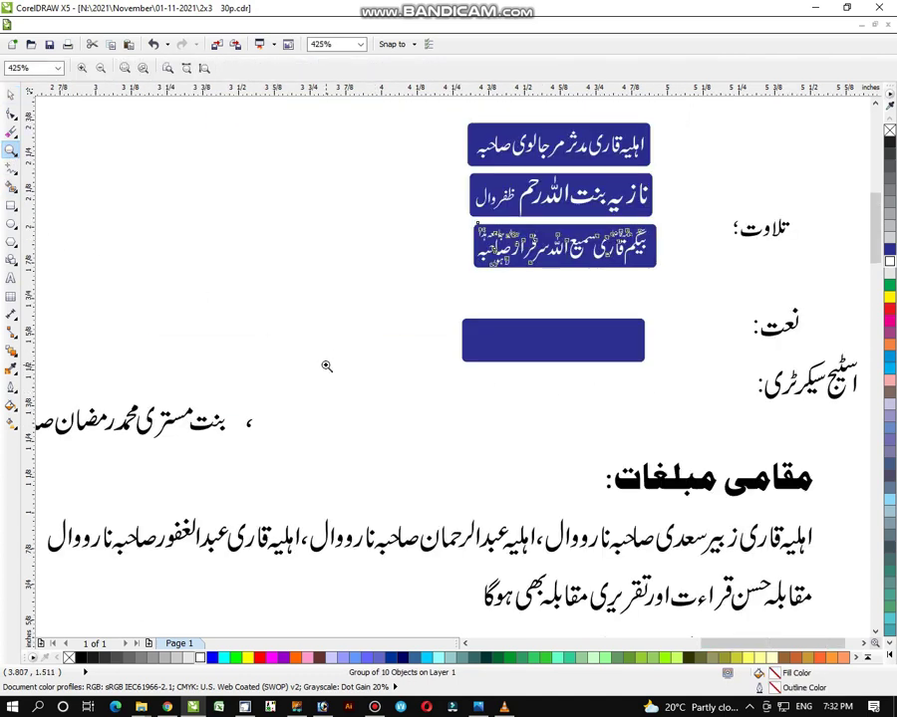
{"action": "scroll", "coordinate": [387, 347], "scroll_direction": "down", "scroll_amount": 2}
{"action": "left_click_drag", "start_coordinate": [366, 135], "coordinate": [855, 432]}
{"action": "left_click", "coordinate": [11, 95]}
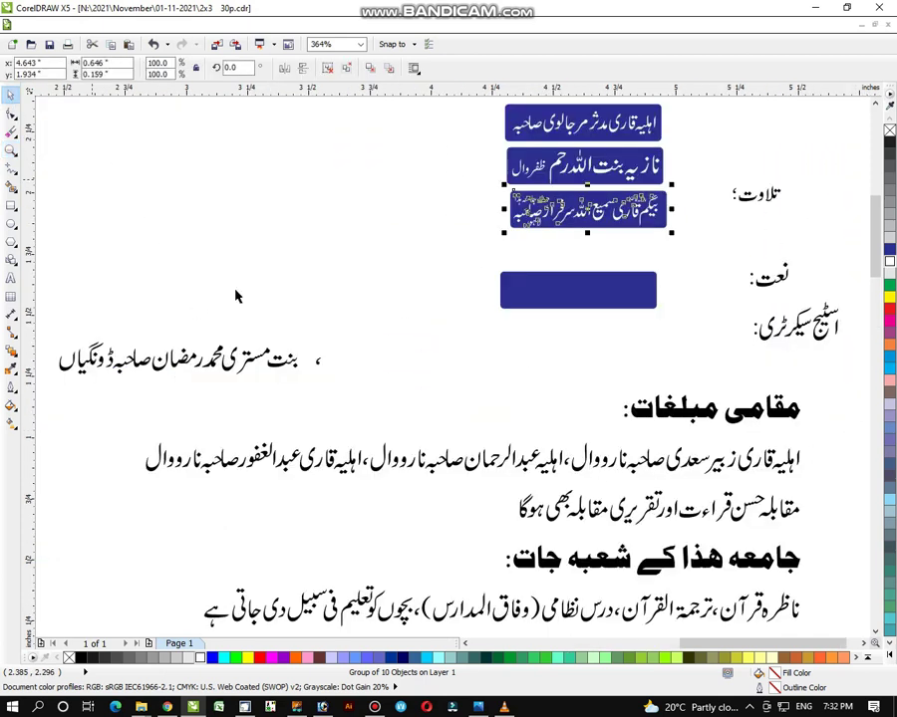
{"action": "left_click", "coordinate": [318, 362]}
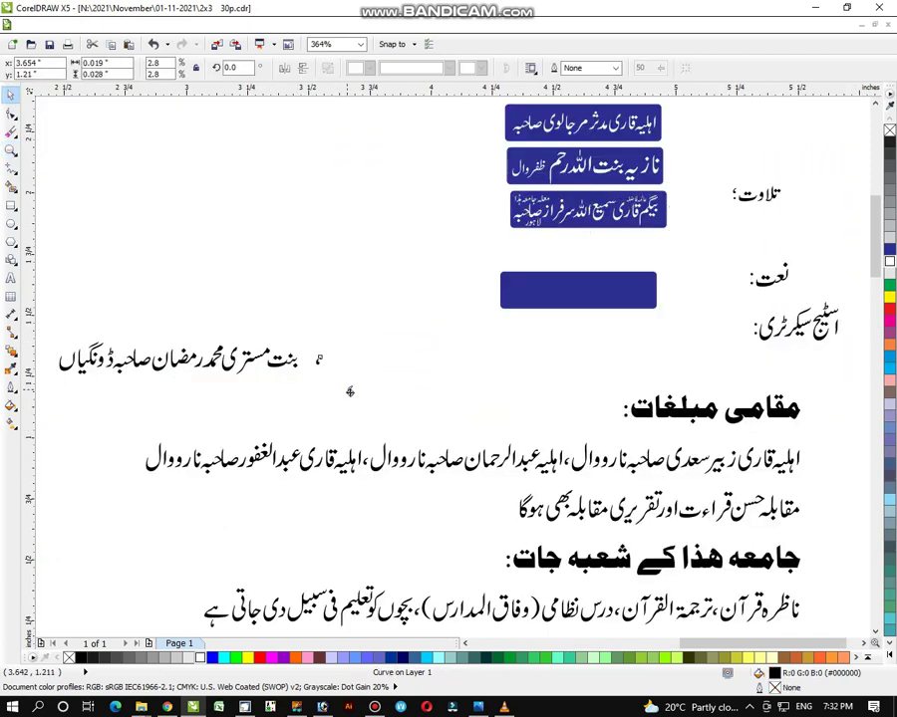
{"action": "left_click_drag", "start_coordinate": [350, 392], "coordinate": [353, 396]}
{"action": "left_click_drag", "start_coordinate": [320, 326], "coordinate": [139, 394]}
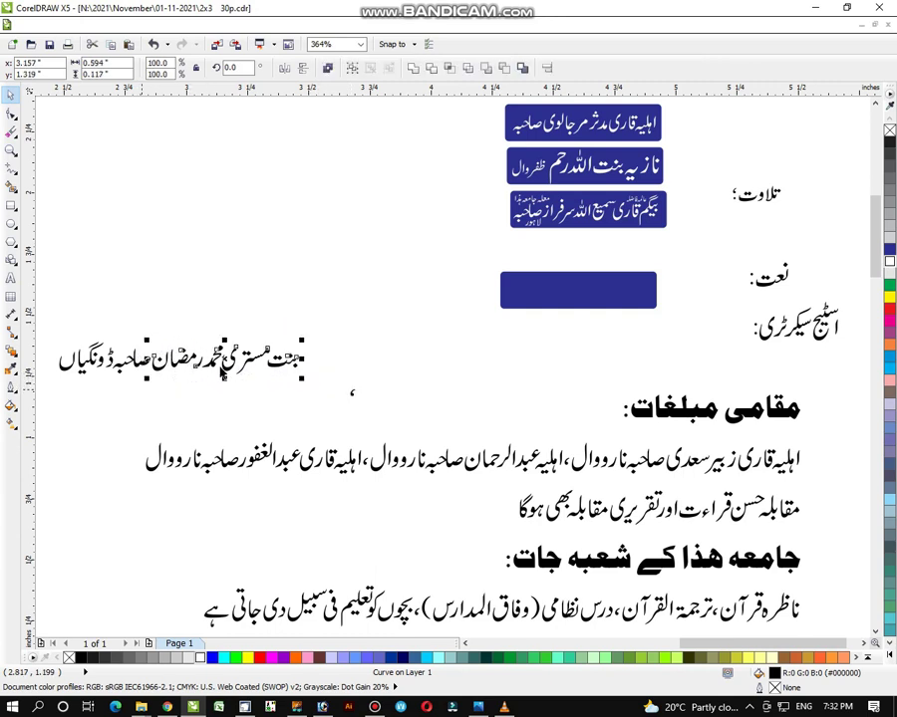
- Place the name words in white on the empty banner, with a shrunk صاحبہ at its upper left
{"action": "left_click_drag", "start_coordinate": [230, 359], "coordinate": [576, 295]}
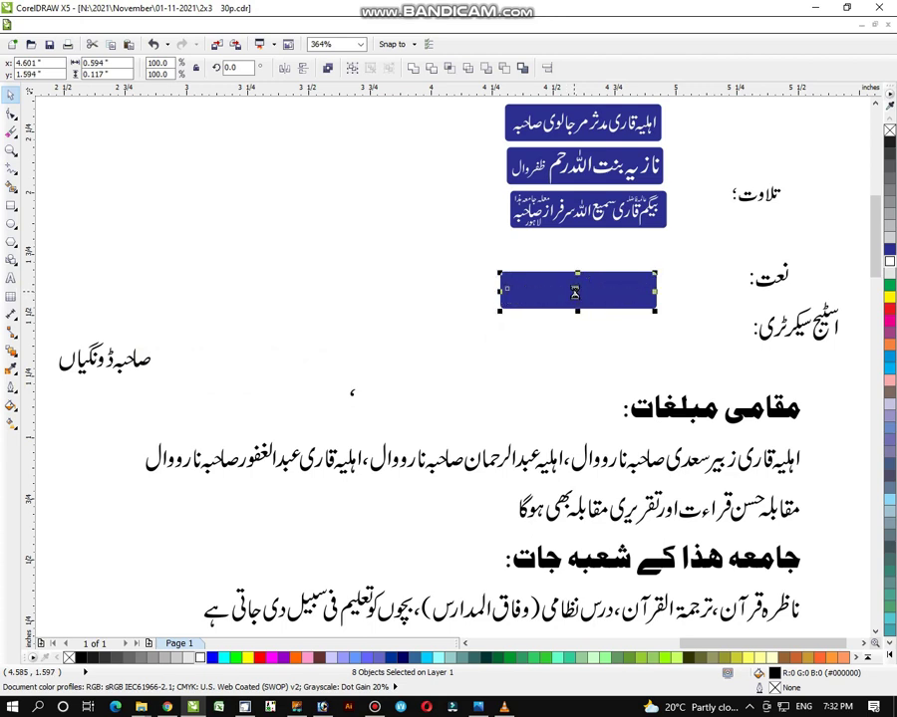
{"action": "left_click", "coordinate": [890, 261]}
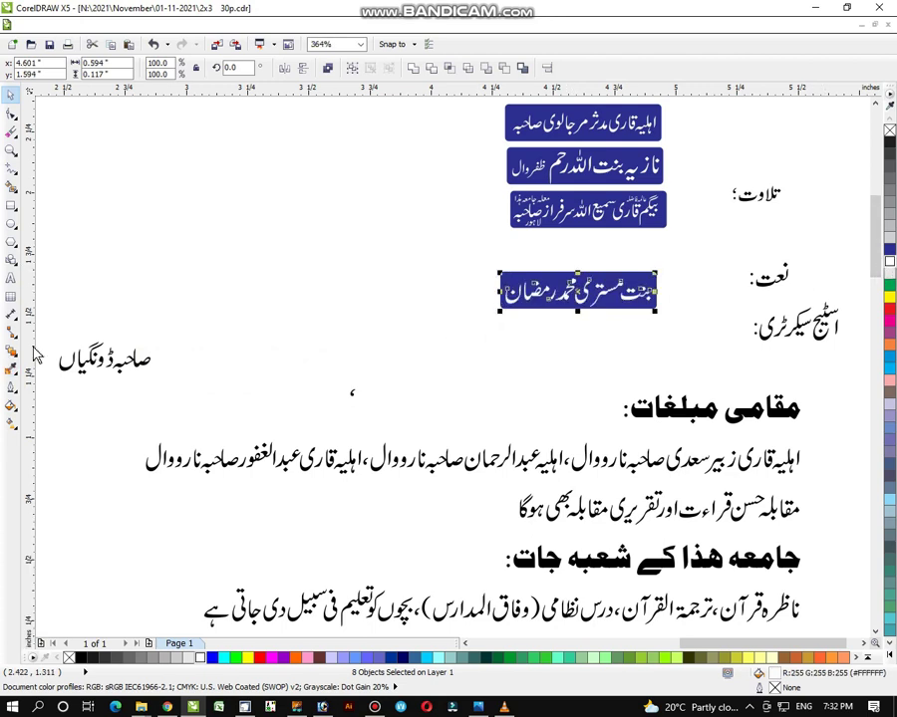
{"action": "left_click_drag", "start_coordinate": [62, 332], "coordinate": [545, 347]}
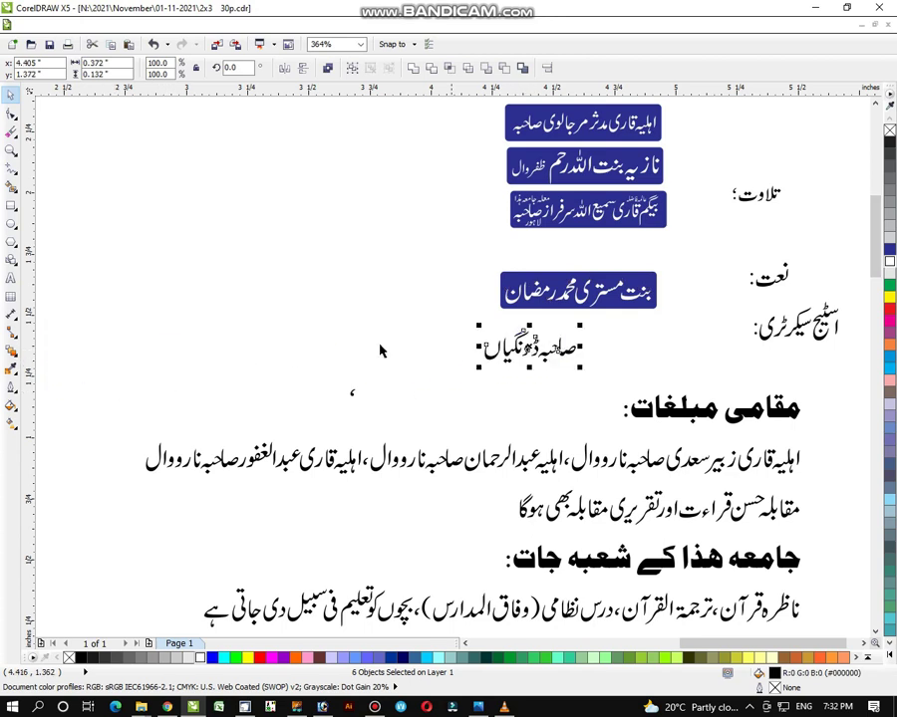
{"action": "left_click_drag", "start_coordinate": [449, 250], "coordinate": [720, 421]}
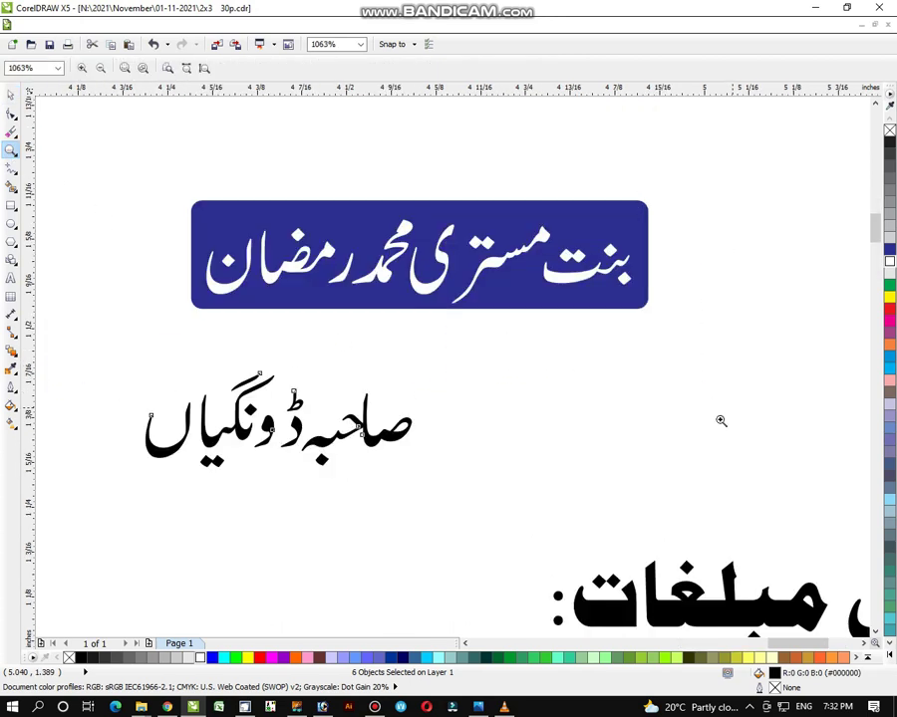
{"action": "left_click", "coordinate": [10, 95]}
{"action": "left_click_drag", "start_coordinate": [476, 364], "coordinate": [299, 498]}
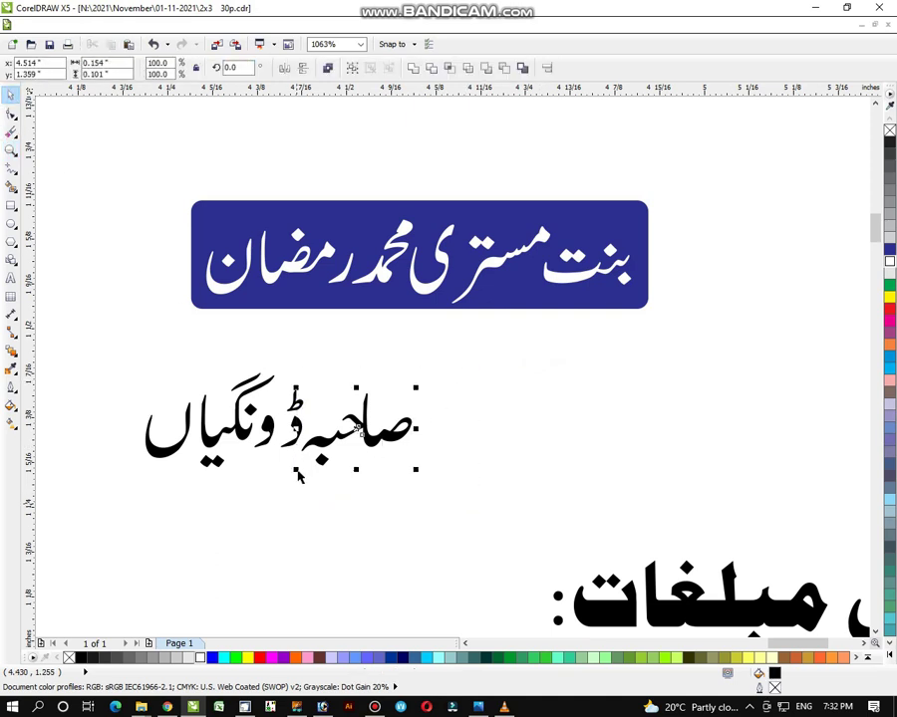
{"action": "left_click_drag", "start_coordinate": [341, 449], "coordinate": [357, 431]}
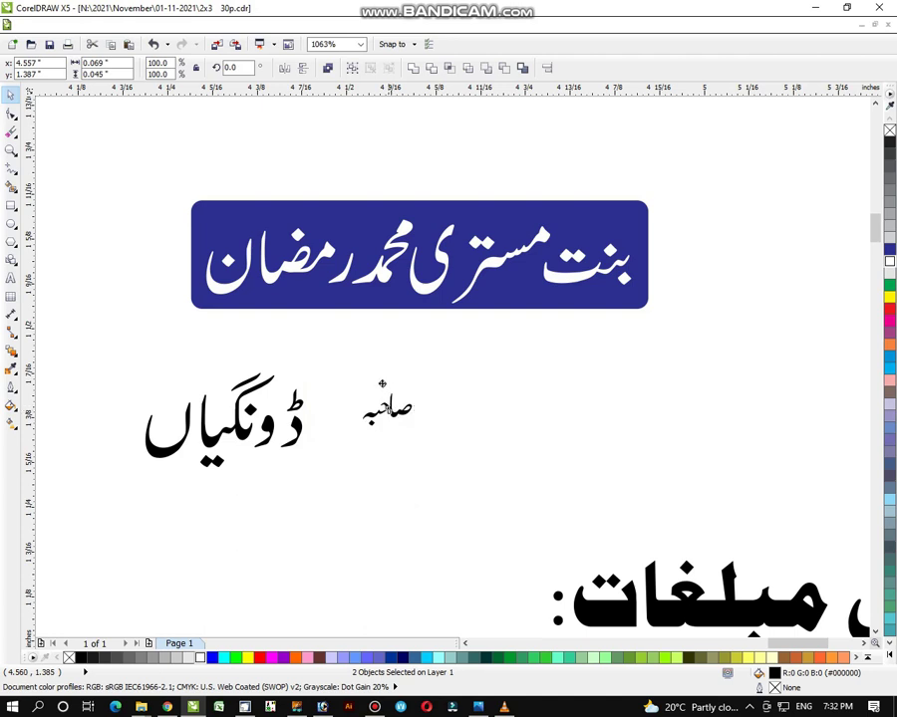
{"action": "left_click_drag", "start_coordinate": [381, 384], "coordinate": [232, 239]}
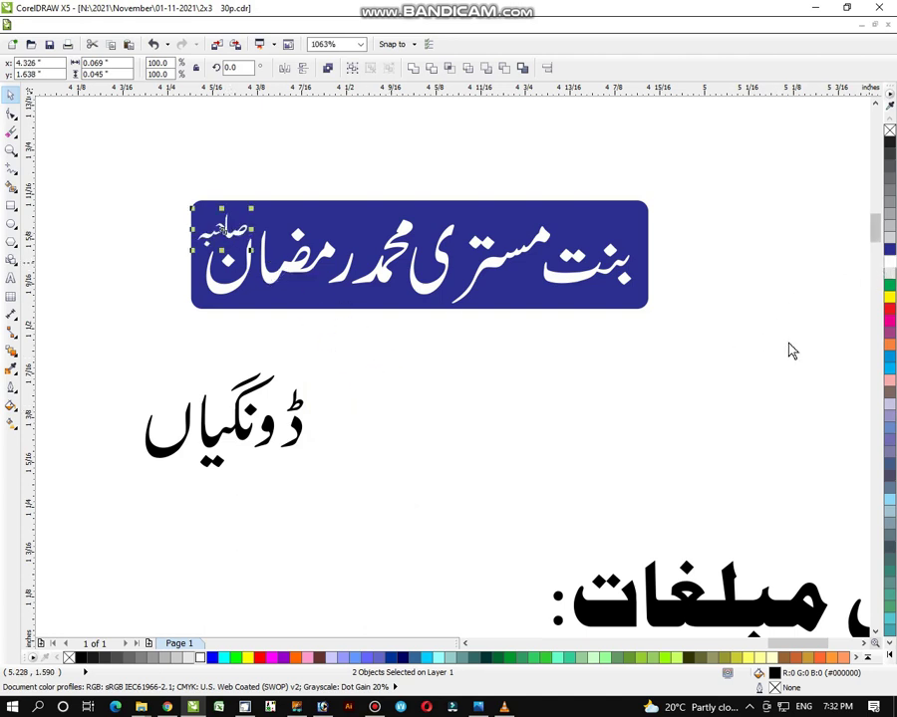
- Shrink ڈونگیاں to about a third, set it under the name, and colour it white
{"action": "left_click", "coordinate": [408, 448]}
{"action": "left_click_drag", "start_coordinate": [114, 346], "coordinate": [379, 533]}
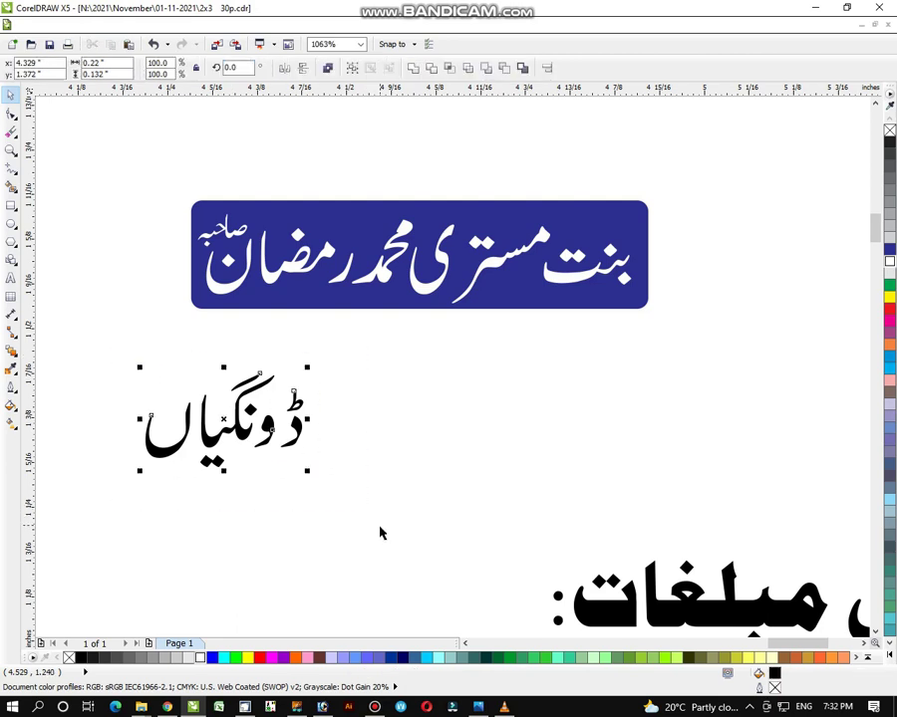
{"action": "left_click_drag", "start_coordinate": [138, 472], "coordinate": [245, 408]}
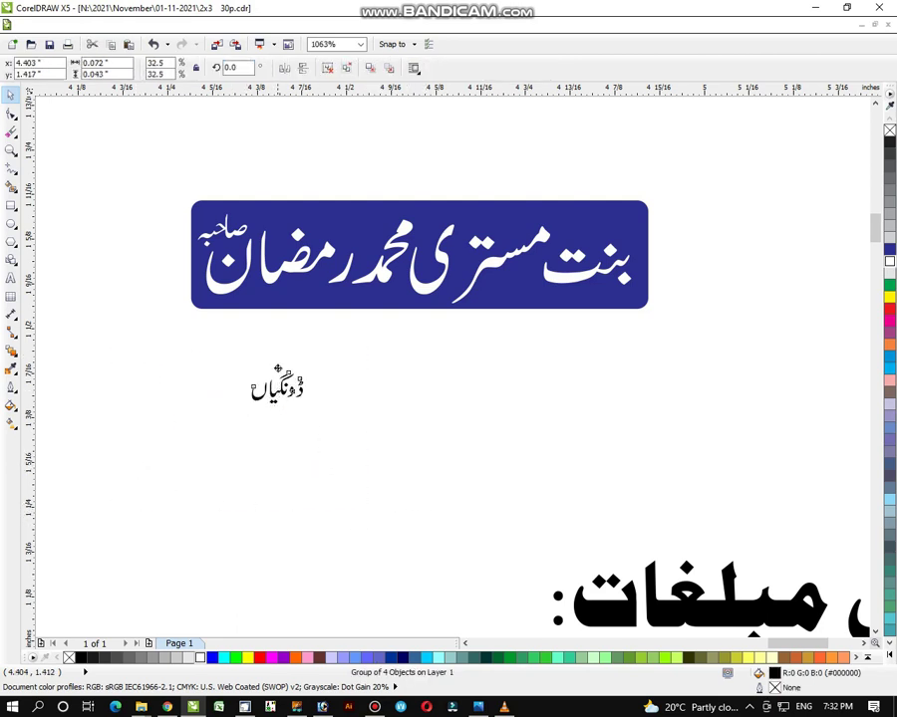
{"action": "left_click_drag", "start_coordinate": [278, 369], "coordinate": [290, 276]}
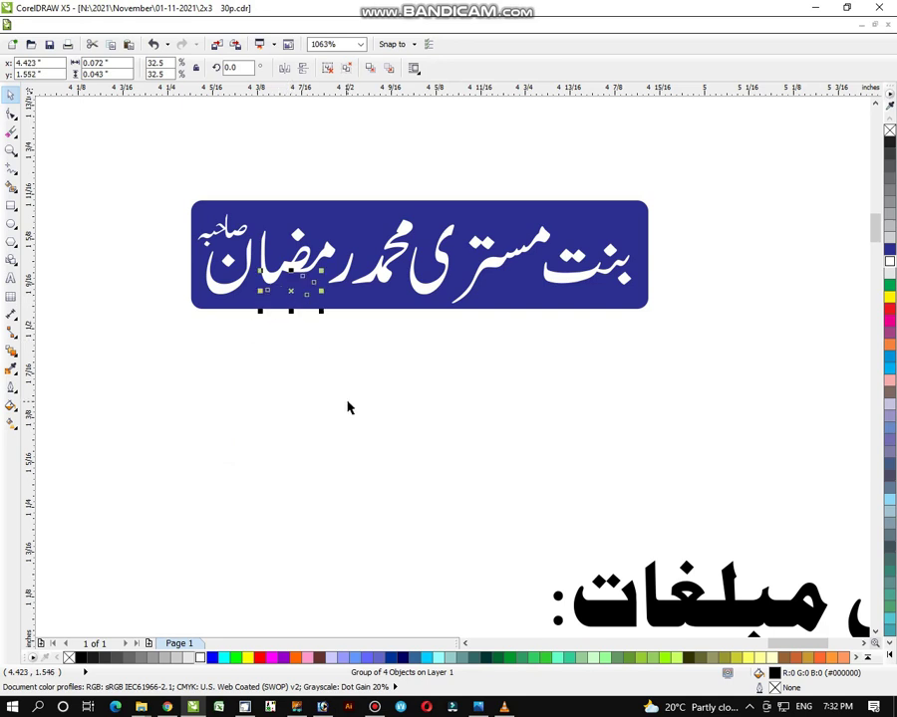
{"action": "left_click", "coordinate": [890, 262]}
- Duplicate the blue banner below and move the finished banner back into line
{"action": "left_click_drag", "start_coordinate": [524, 296], "coordinate": [491, 474]}
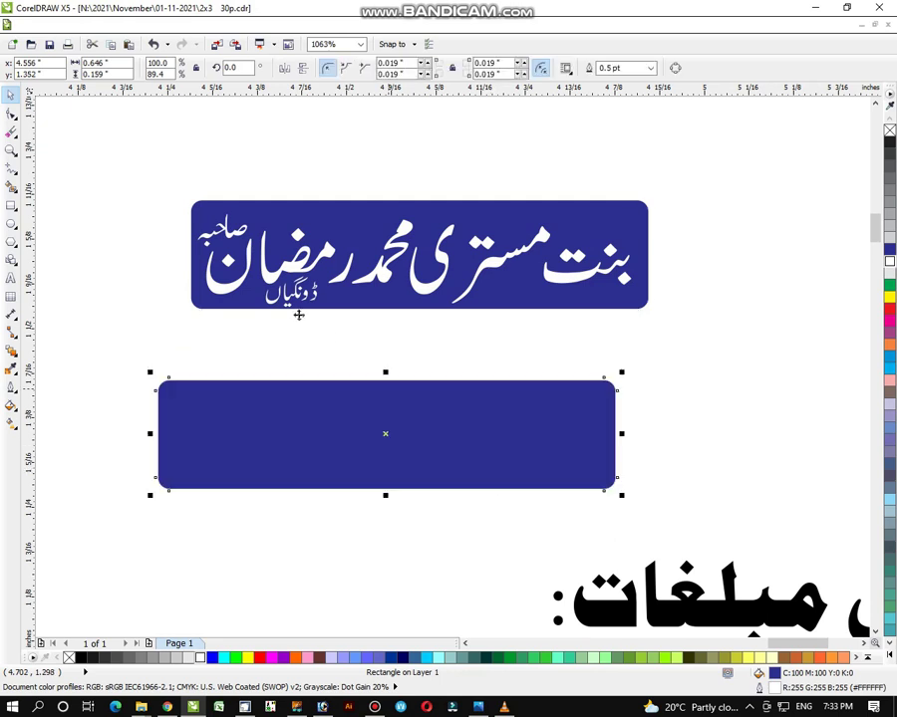
{"action": "left_click_drag", "start_coordinate": [156, 180], "coordinate": [745, 379]}
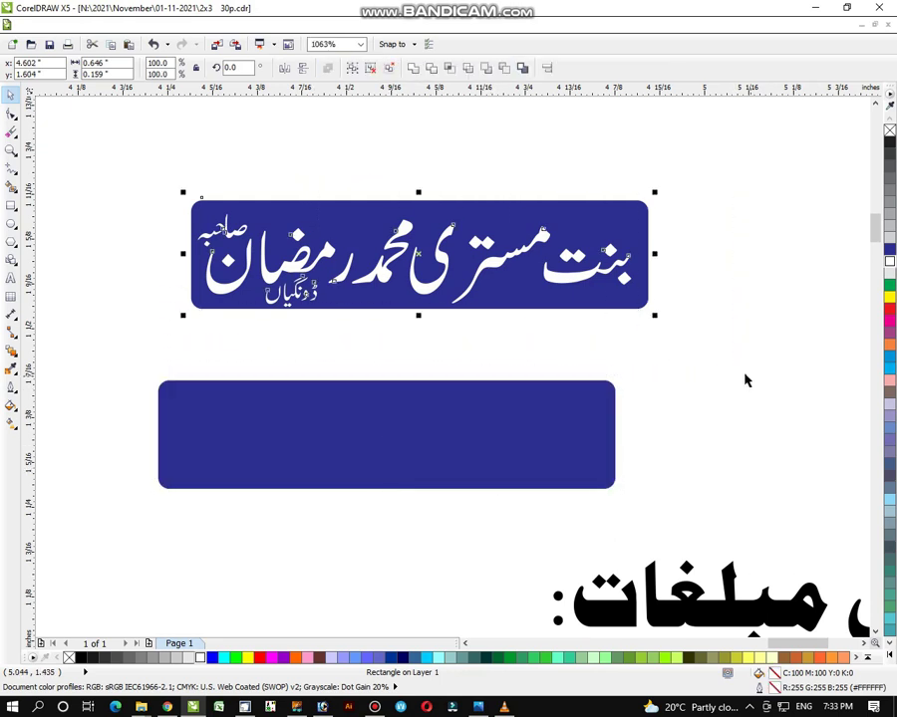
{"action": "left_click_drag", "start_coordinate": [485, 276], "coordinate": [563, 207]}
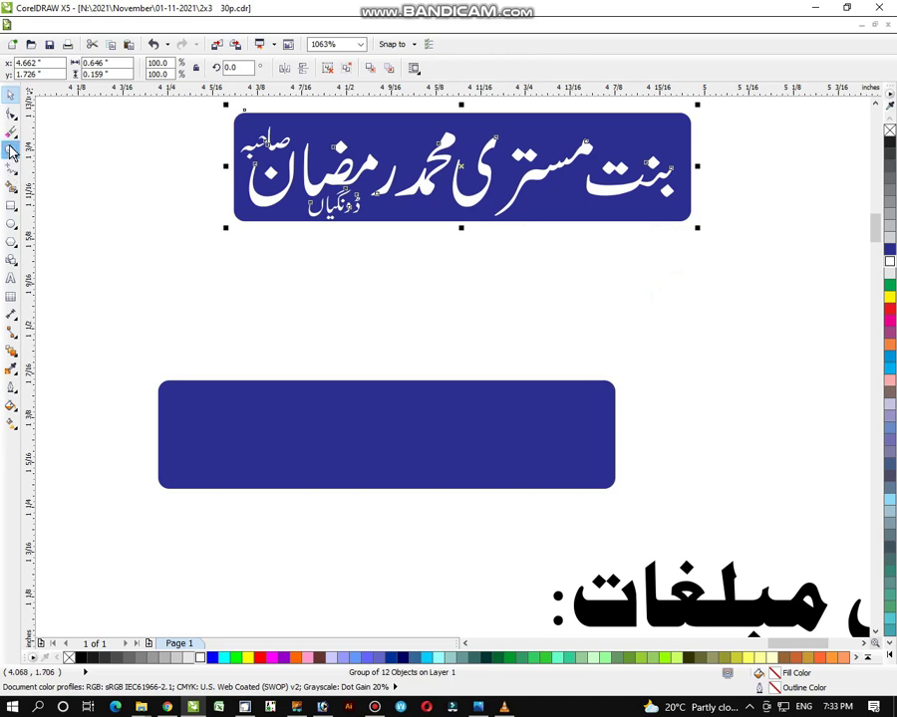
{"action": "scroll", "coordinate": [256, 324], "scroll_direction": "down", "scroll_amount": 3}
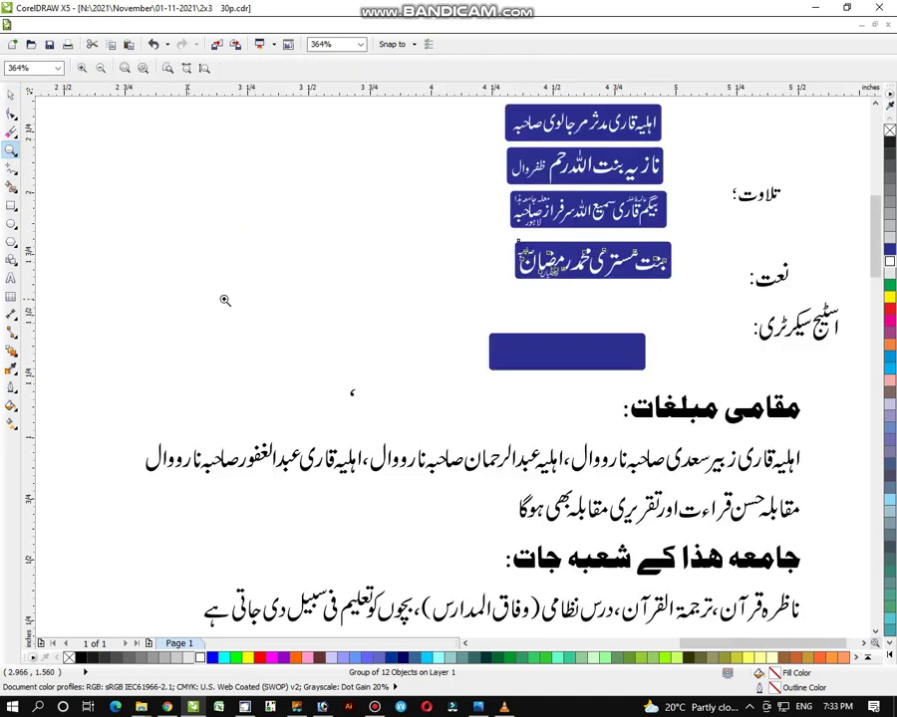
{"action": "left_click_drag", "start_coordinate": [101, 169], "coordinate": [840, 588]}
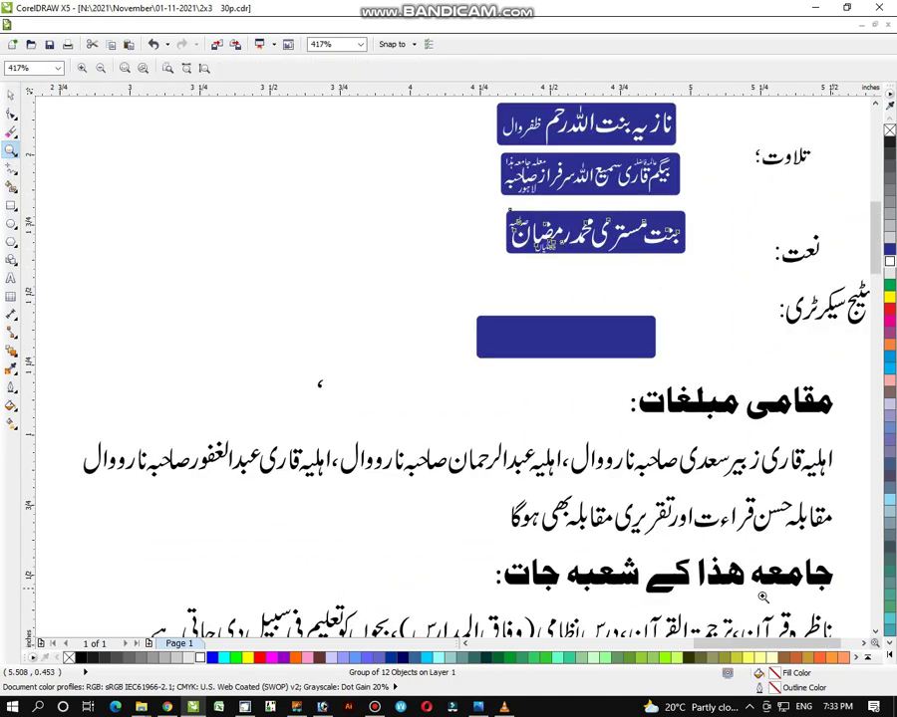
{"action": "left_click", "coordinate": [10, 96]}
{"action": "left_click", "coordinate": [847, 430]}
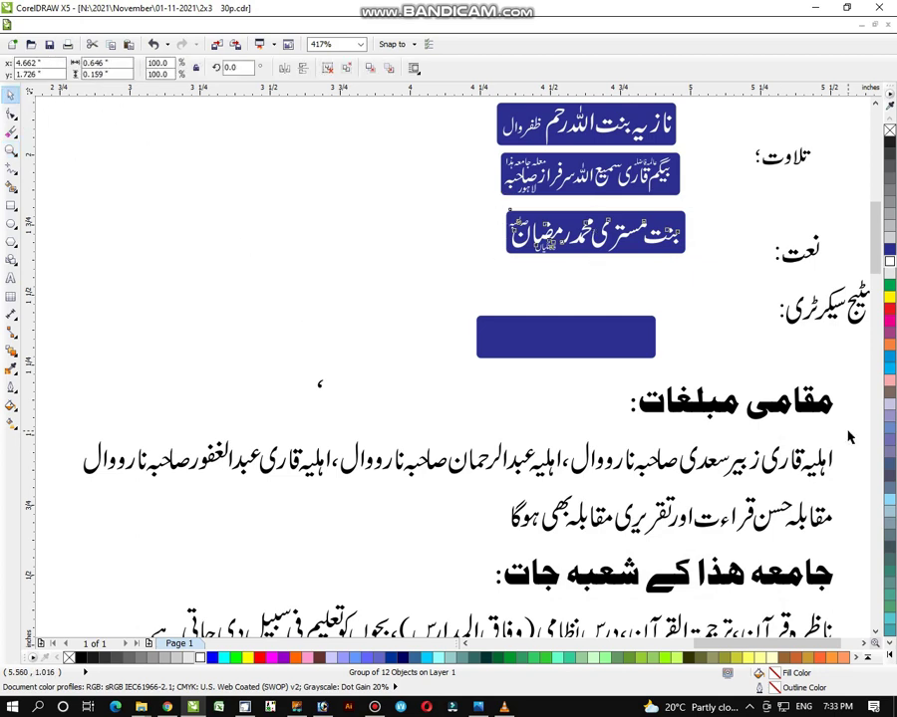
{"action": "left_click", "coordinate": [568, 468]}
{"action": "left_click_drag", "start_coordinate": [700, 461], "coordinate": [518, 290]}
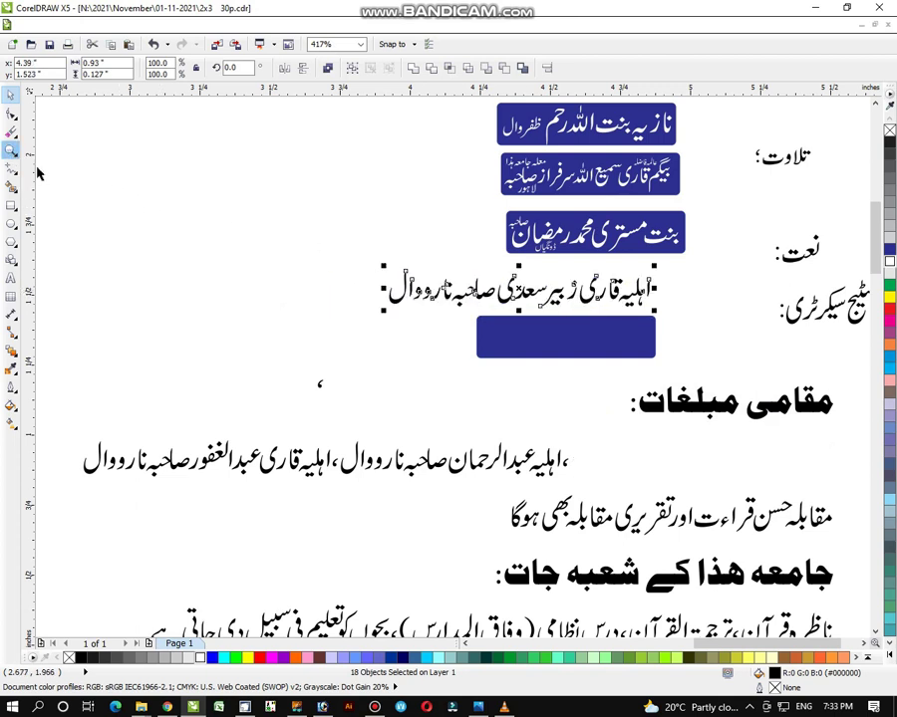
{"action": "key", "text": "z"}
{"action": "left_click_drag", "start_coordinate": [314, 222], "coordinate": [799, 467]}
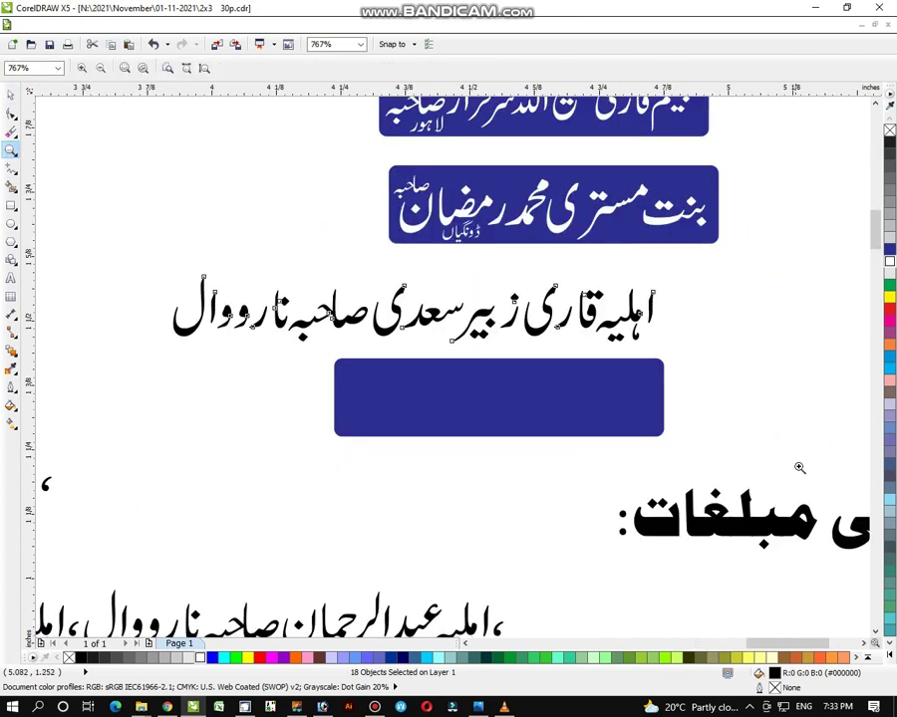
{"action": "left_click", "coordinate": [10, 95]}
{"action": "left_click", "coordinate": [642, 323]}
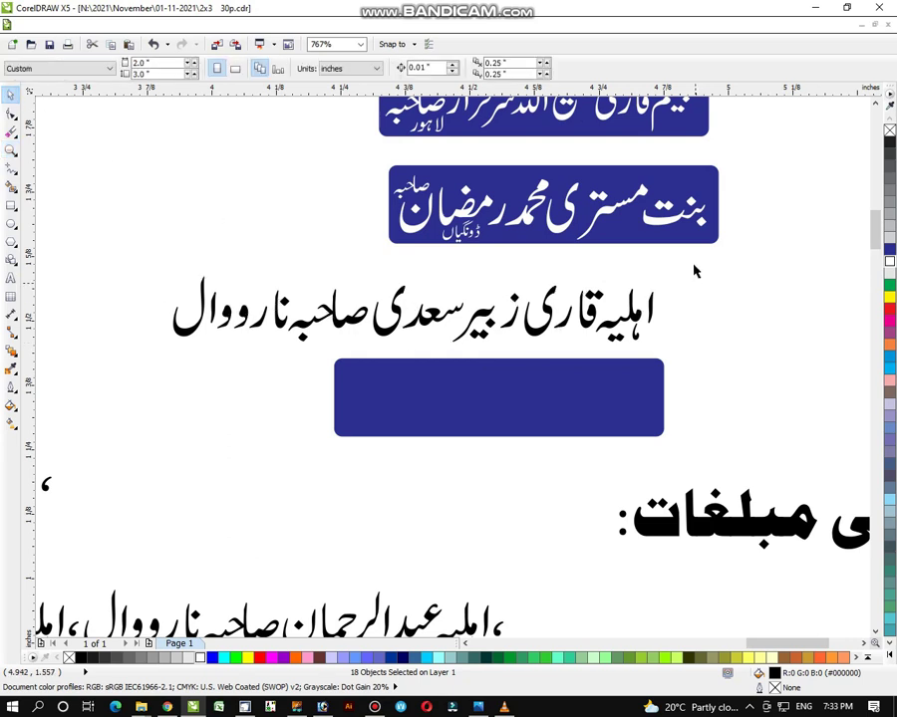
{"action": "left_click_drag", "start_coordinate": [695, 264], "coordinate": [362, 343]}
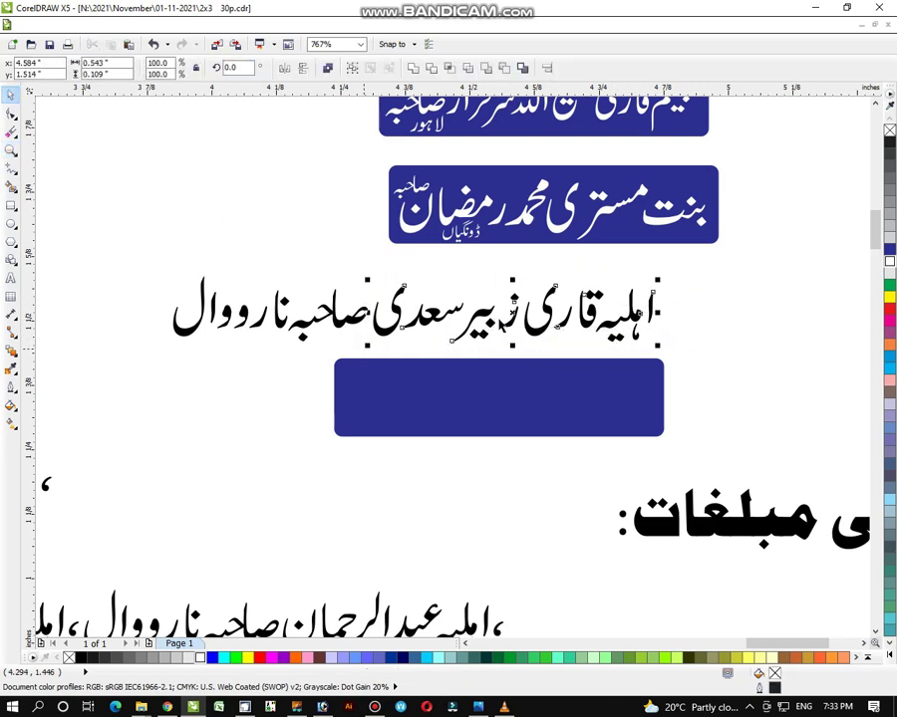
{"action": "left_click_drag", "start_coordinate": [503, 343], "coordinate": [502, 424]}
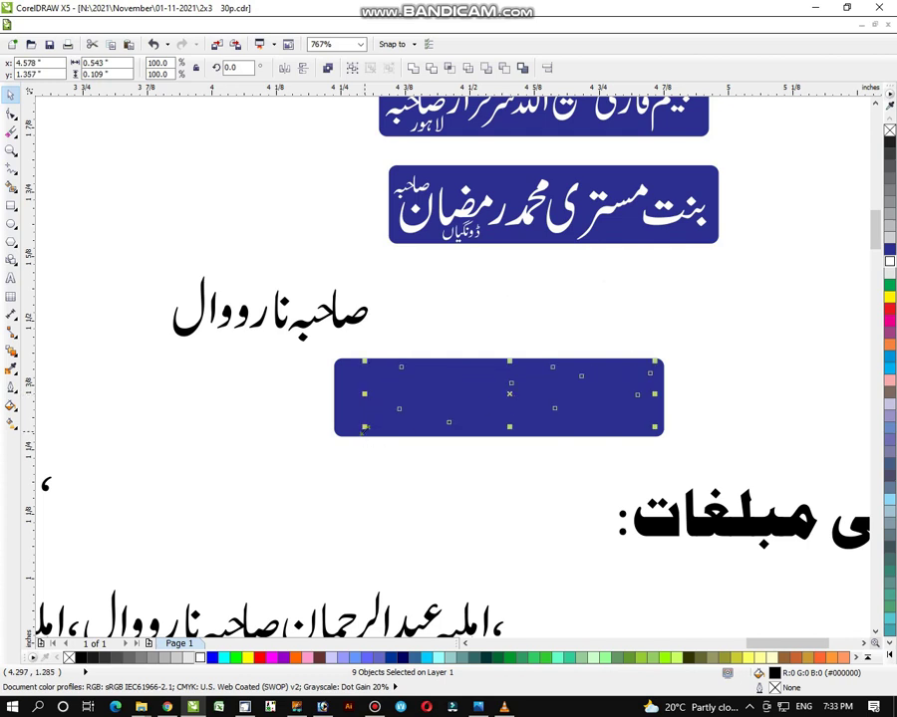
{"action": "left_click_drag", "start_coordinate": [363, 428], "coordinate": [350, 440]}
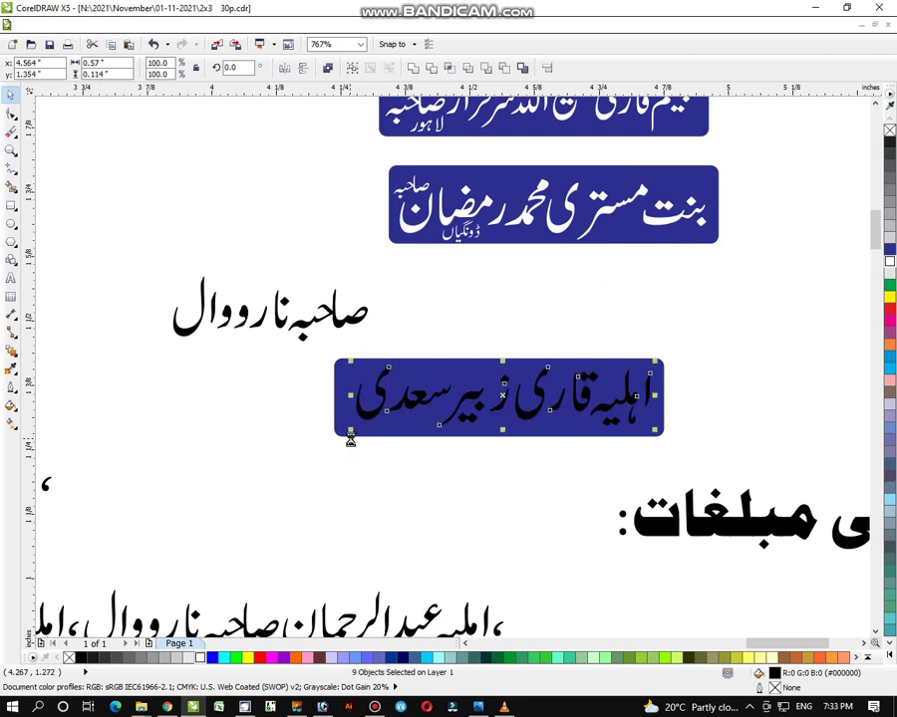
{"action": "left_click", "coordinate": [887, 262]}
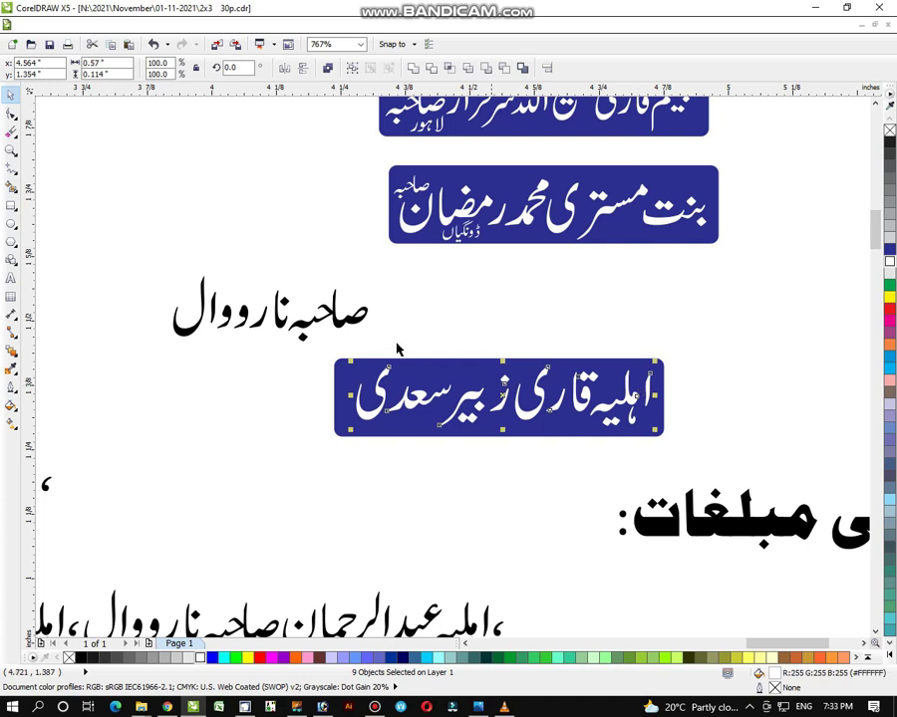
- Shrink نارووال to about a third, pull out a spare strip copy, and group the name strip
{"action": "left_click_drag", "start_coordinate": [375, 284], "coordinate": [357, 376]}
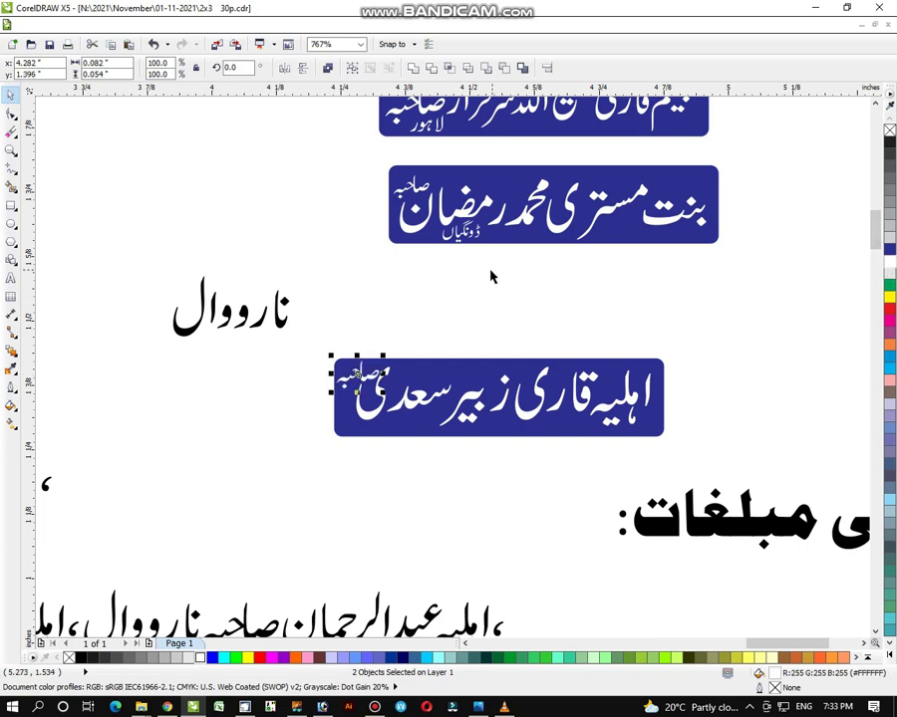
{"action": "left_click", "coordinate": [320, 300]}
{"action": "left_click_drag", "start_coordinate": [157, 231], "coordinate": [304, 369]}
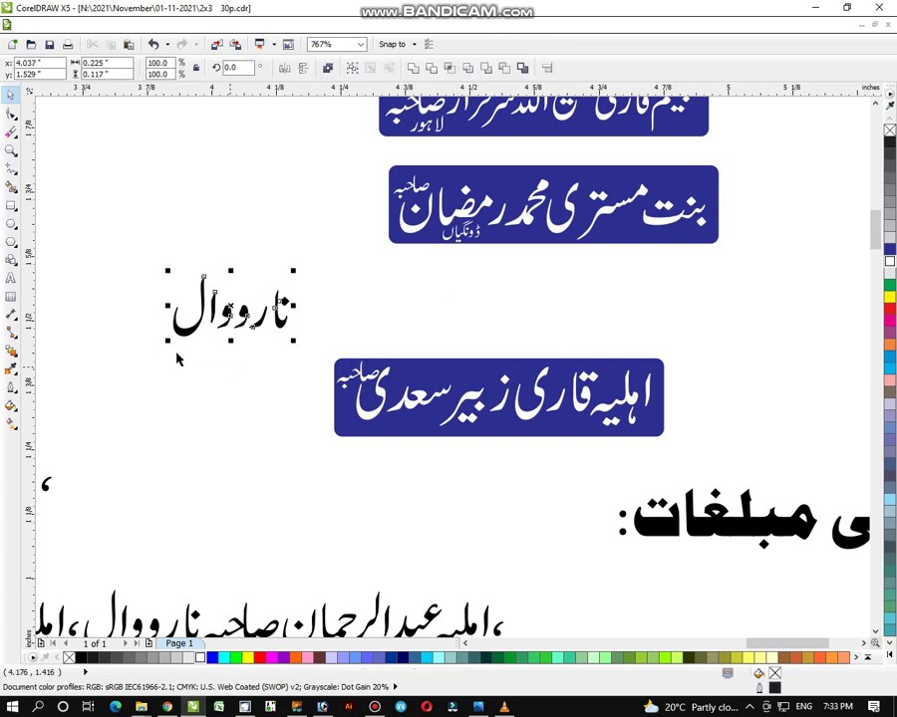
{"action": "left_click_drag", "start_coordinate": [175, 351], "coordinate": [409, 427]}
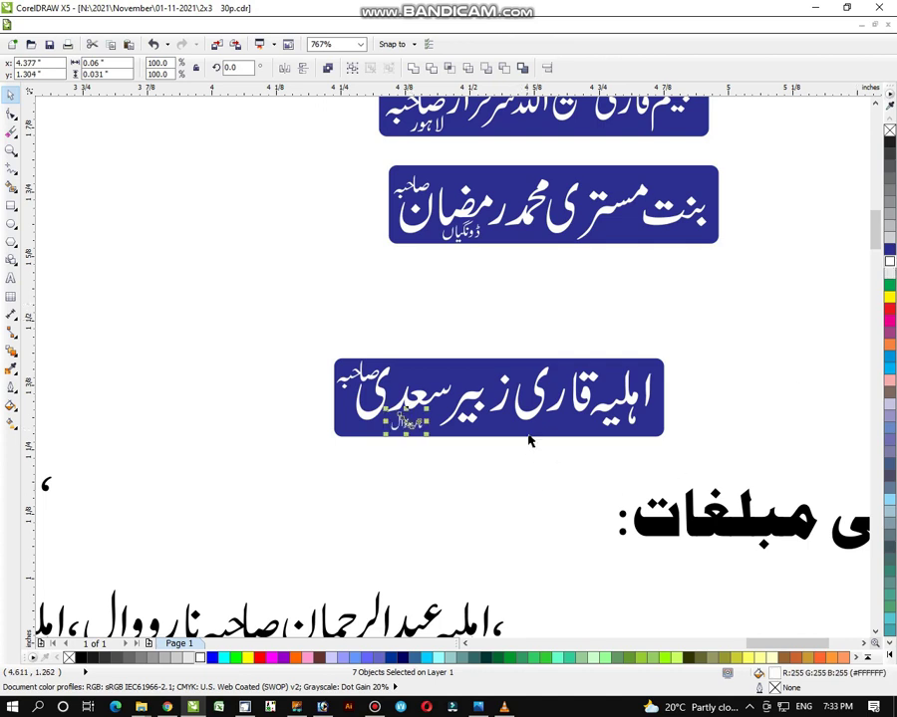
{"action": "left_click_drag", "start_coordinate": [532, 425], "coordinate": [322, 520]}
{"action": "left_click_drag", "start_coordinate": [323, 320], "coordinate": [680, 466]}
{"action": "key", "text": "ctrl+g"}
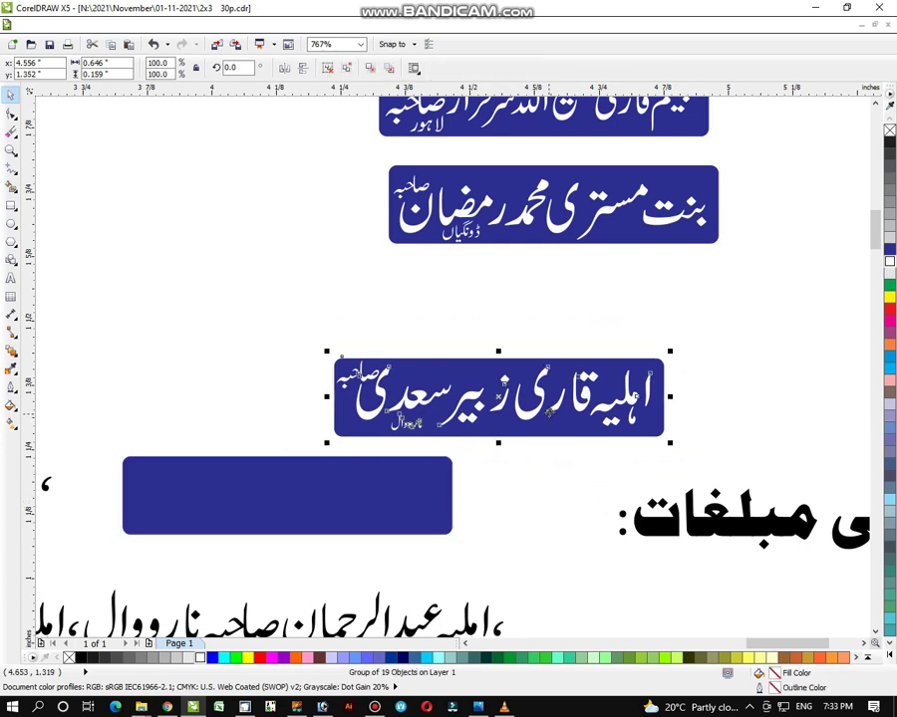
- Move the grouped strip up under the previous one and move the stray comma aside
{"action": "left_click_drag", "start_coordinate": [550, 412], "coordinate": [572, 316]}
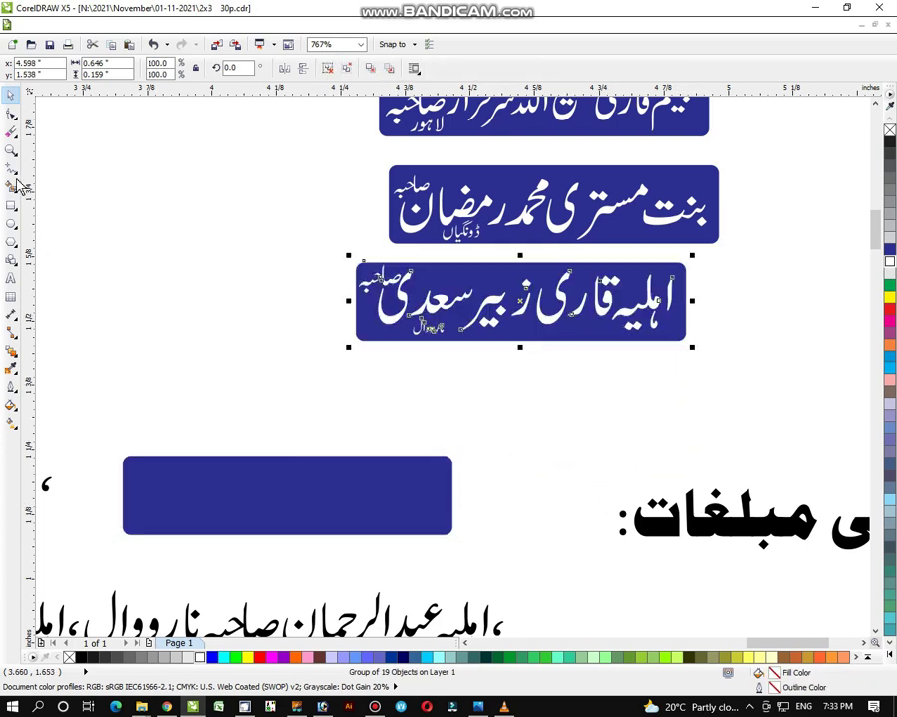
{"action": "left_click", "coordinate": [11, 151]}
{"action": "right_click", "coordinate": [160, 239]}
{"action": "left_click_drag", "start_coordinate": [69, 150], "coordinate": [415, 385]}
{"action": "left_click", "coordinate": [10, 95]}
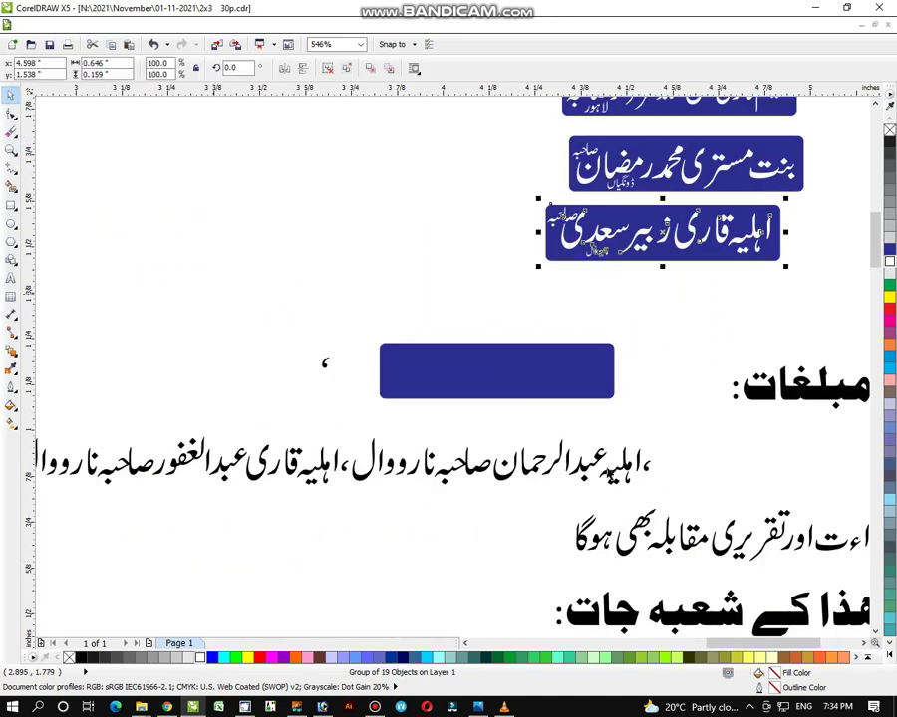
{"action": "left_click", "coordinate": [648, 465]}
{"action": "left_click_drag", "start_coordinate": [648, 466], "coordinate": [724, 456]}
- Move اہلیہ عبدالرحمان صاحبہ onto the blue rectangle, in front of it, and select its town name
{"action": "left_click_drag", "start_coordinate": [653, 425], "coordinate": [432, 501]}
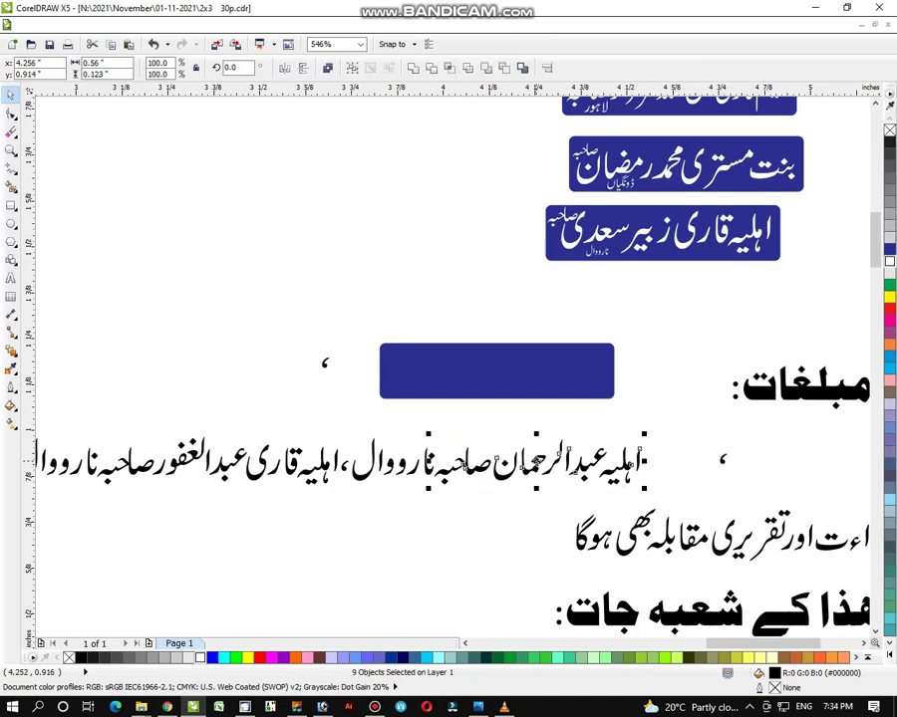
{"action": "left_click_drag", "start_coordinate": [531, 456], "coordinate": [499, 371]}
{"action": "key", "text": "shift+Page_Up"}
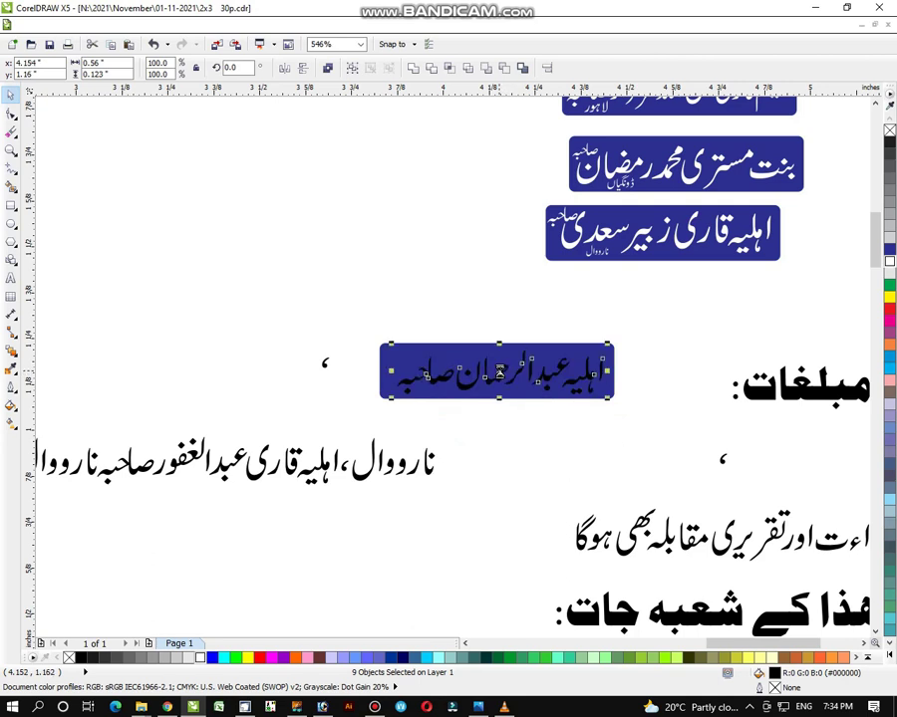
{"action": "left_click_drag", "start_coordinate": [455, 430], "coordinate": [395, 354]}
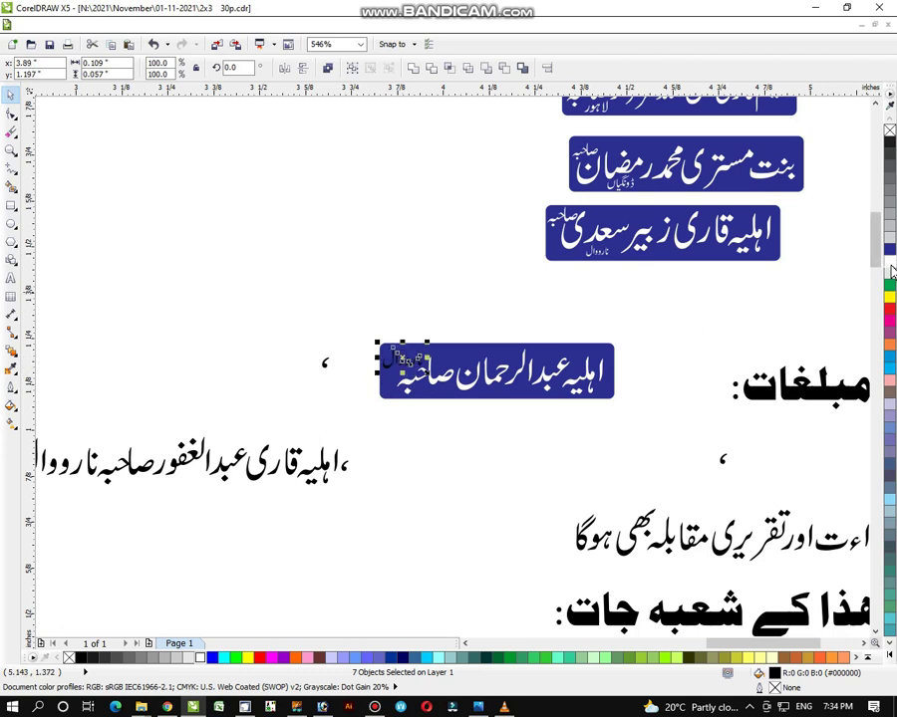
{"action": "left_click", "coordinate": [614, 445]}
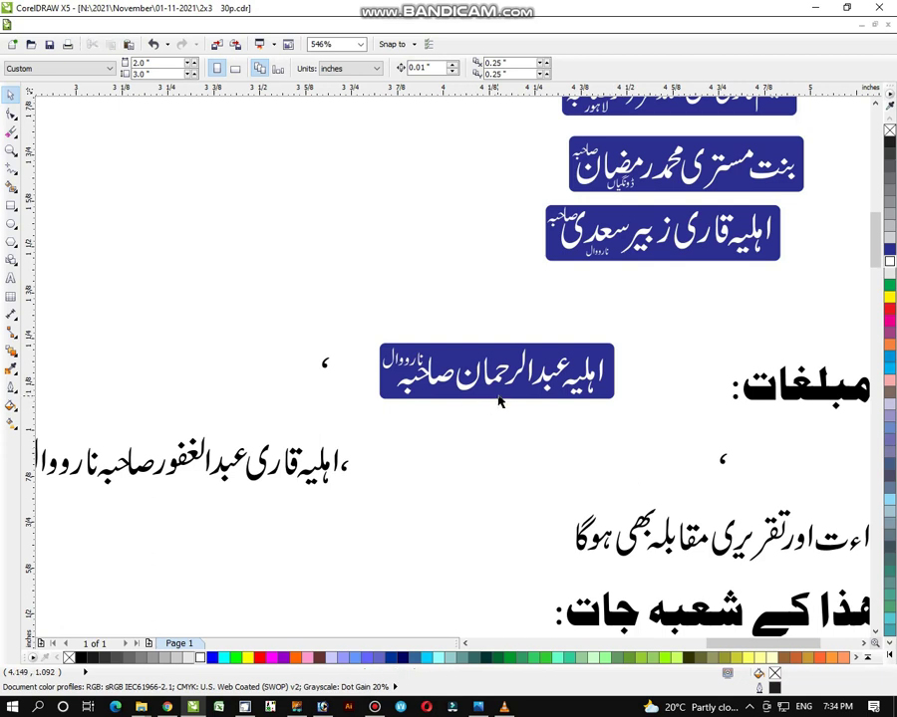
- Drop a spare copy of the blue rectangle below and group the second name strip
{"action": "left_click_drag", "start_coordinate": [492, 470], "coordinate": [492, 485]}
{"action": "right_click", "coordinate": [492, 485]}
{"action": "left_click_drag", "start_coordinate": [357, 315], "coordinate": [658, 432]}
{"action": "key", "text": "ctrl+g"}
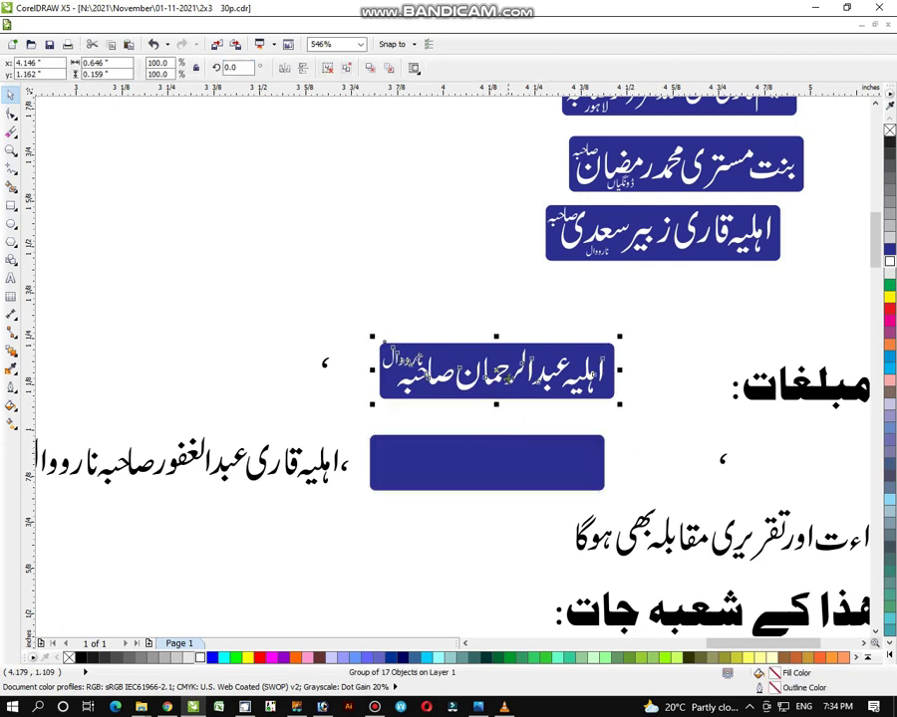
- Move the second name strip up under the first and a spare blue rectangle under the third name
{"action": "left_click_drag", "start_coordinate": [534, 365], "coordinate": [659, 305]}
{"action": "left_click_drag", "start_coordinate": [500, 464], "coordinate": [316, 553]}
{"action": "left_click", "coordinate": [366, 496]}
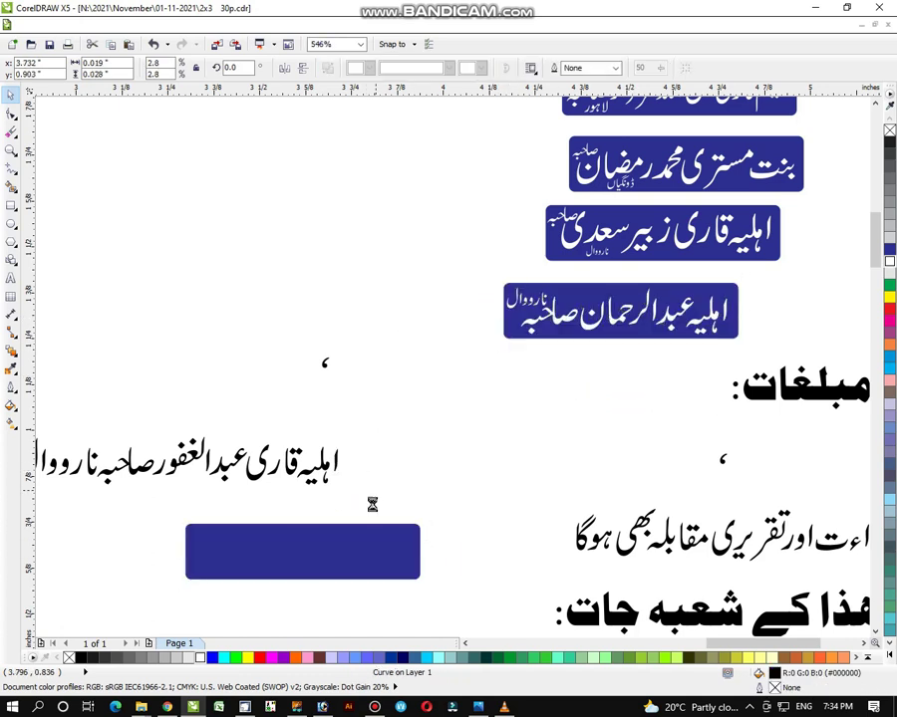
{"action": "left_click", "coordinate": [466, 644]}
{"action": "left_click", "coordinate": [467, 645]}
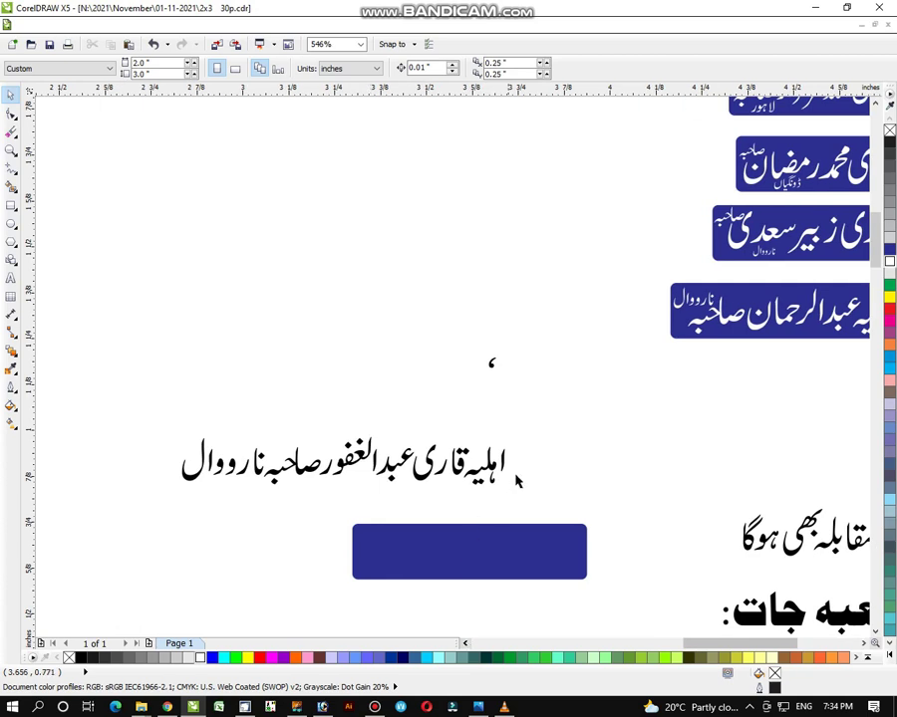
{"action": "left_click_drag", "start_coordinate": [513, 435], "coordinate": [310, 506]}
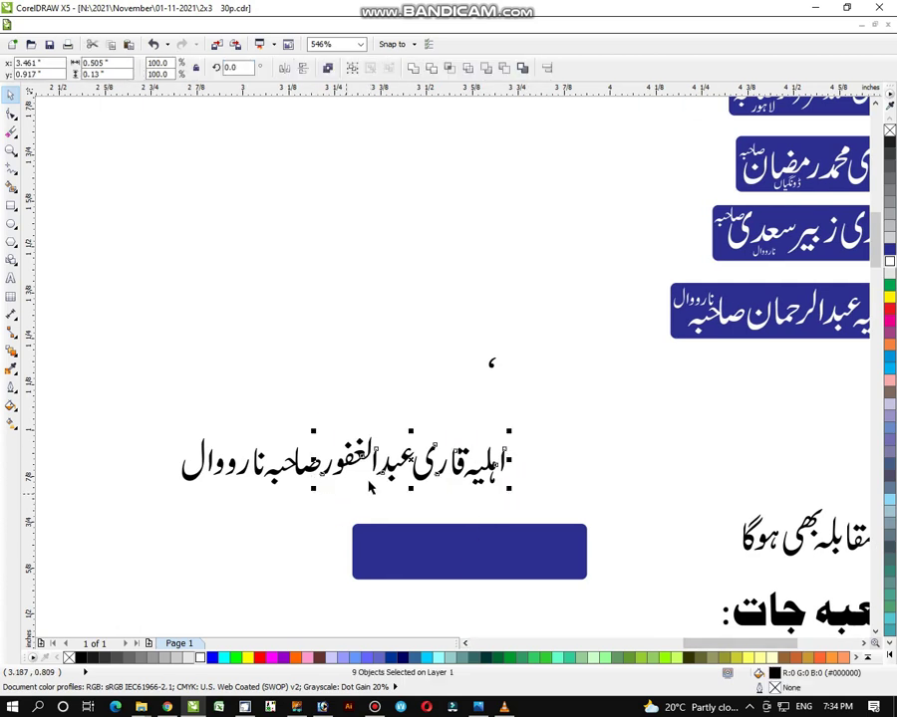
{"action": "left_click_drag", "start_coordinate": [528, 409], "coordinate": [317, 503]}
{"action": "left_click_drag", "start_coordinate": [398, 475], "coordinate": [477, 560]}
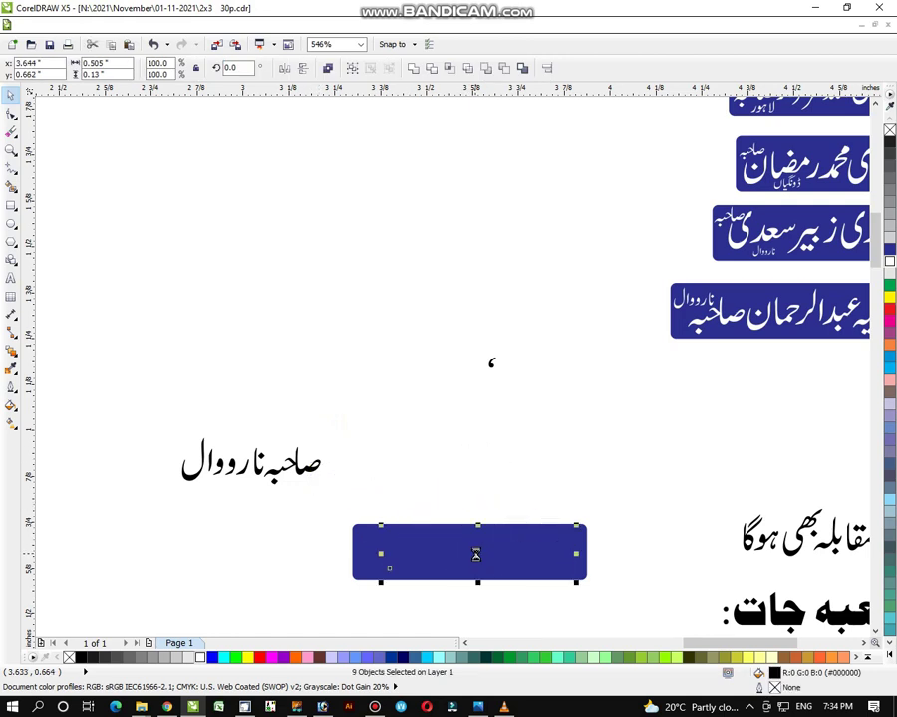
- Shrink the honorific صاحبہ and the town name to fit the strip
{"action": "left_click_drag", "start_coordinate": [327, 440], "coordinate": [355, 500]}
{"action": "key", "text": "ctrl+z"}
{"action": "key", "text": "ctrl+z"}
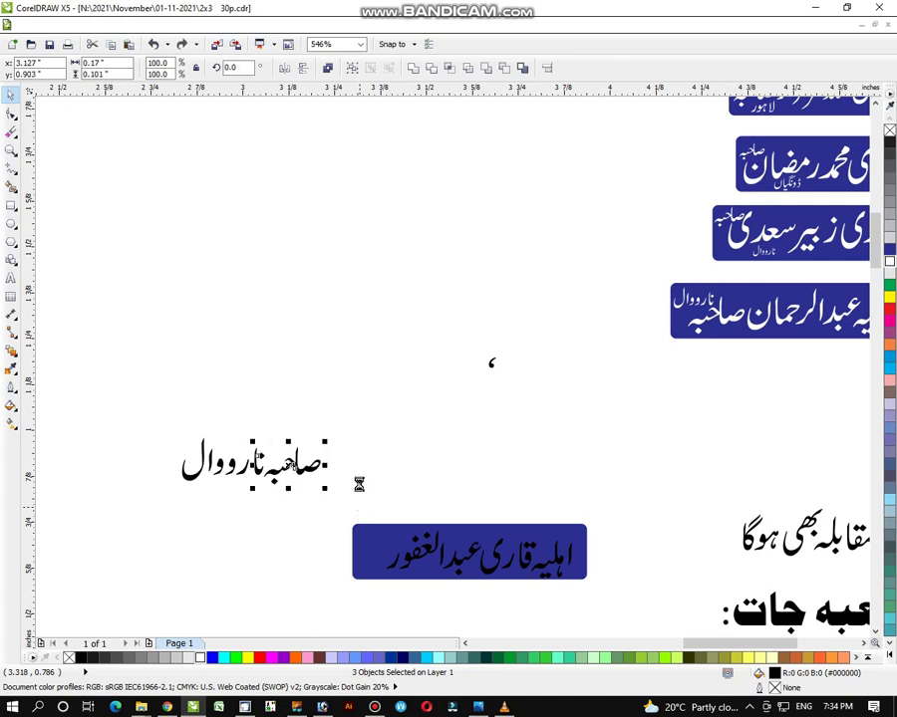
{"action": "left_click_drag", "start_coordinate": [151, 404], "coordinate": [269, 504]}
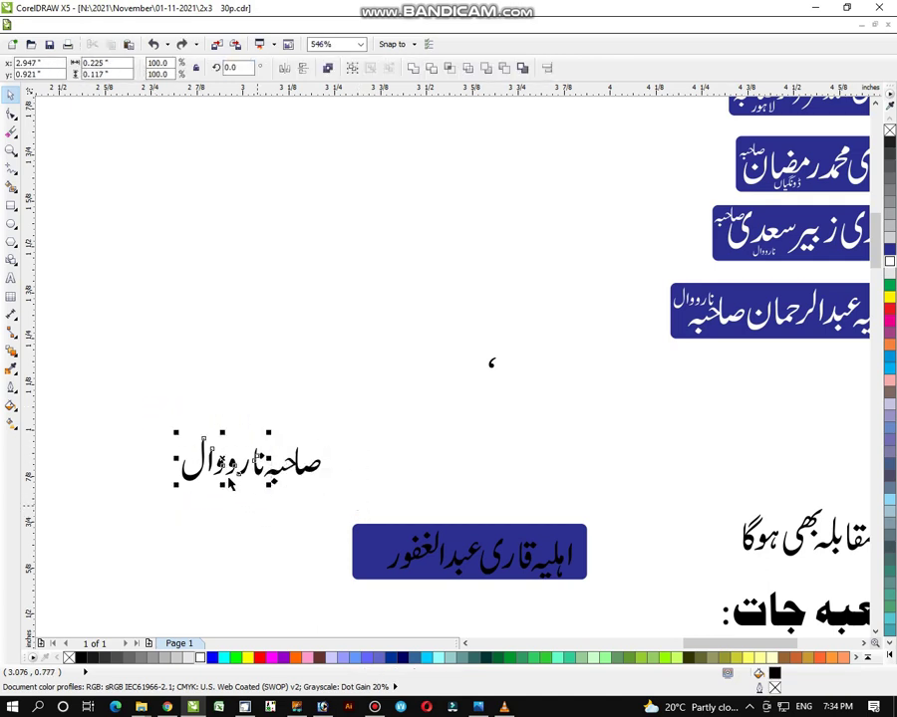
{"action": "left_click_drag", "start_coordinate": [229, 462], "coordinate": [211, 500]}
{"action": "mouse_move", "coordinate": [349, 430]}
{"action": "left_mouse_down"}
{"action": "mouse_move", "coordinate": [244, 499]}
{"action": "mouse_move", "coordinate": [281, 472]}
{"action": "mouse_move", "coordinate": [367, 518]}
{"action": "mouse_move", "coordinate": [386, 548]}
{"action": "left_mouse_up"}
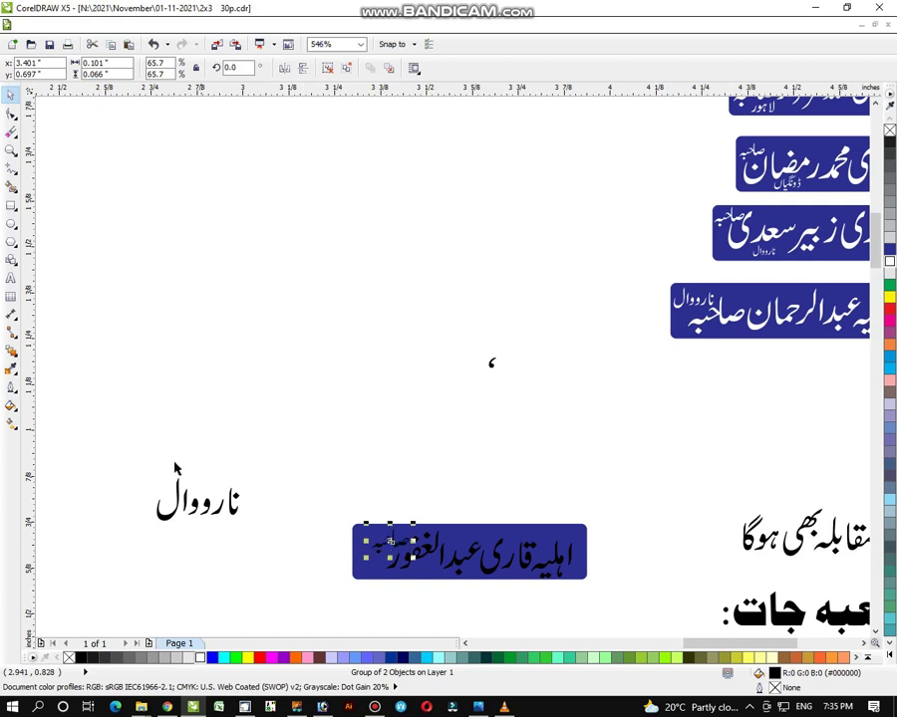
{"action": "left_click_drag", "start_coordinate": [136, 444], "coordinate": [260, 564]}
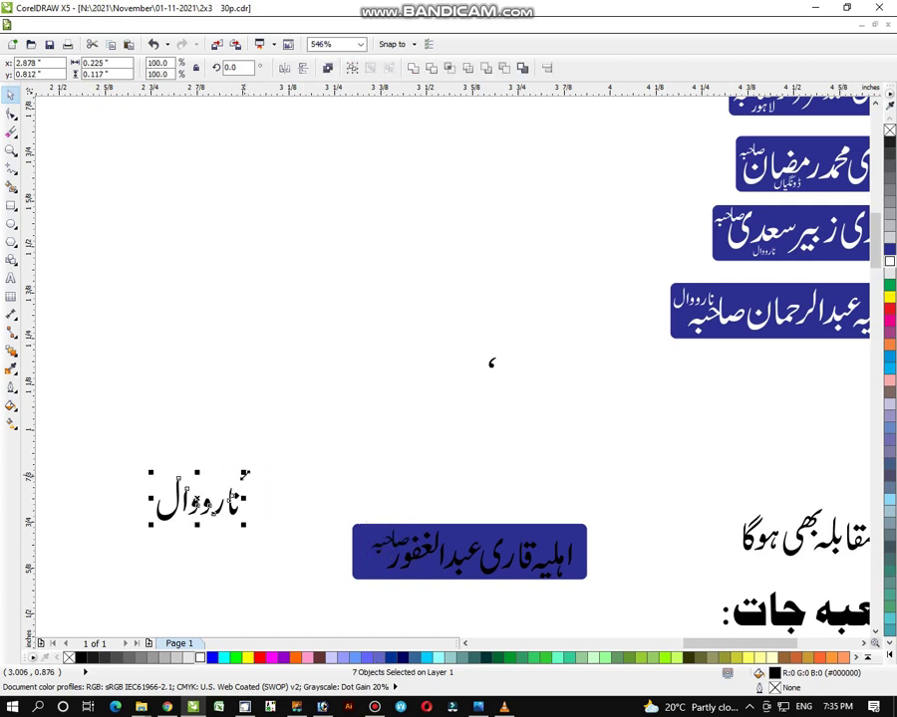
{"action": "left_click_drag", "start_coordinate": [244, 476], "coordinate": [345, 578]}
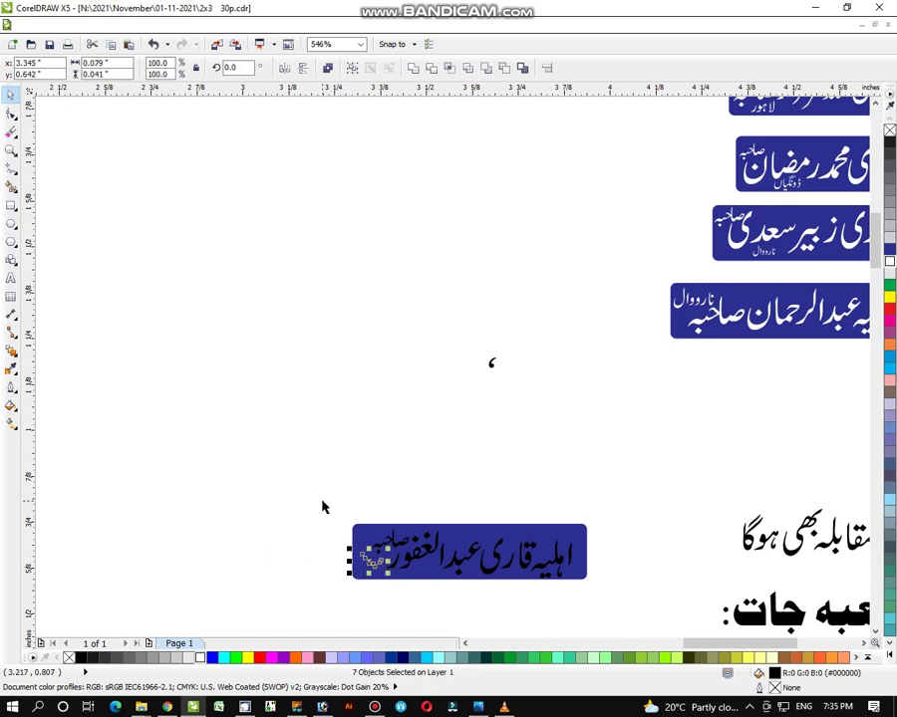
- Group the third name strip's 18 pieces with Ctrl+G, then zoom out to the whole poster
{"action": "left_click_drag", "start_coordinate": [290, 480], "coordinate": [586, 638]}
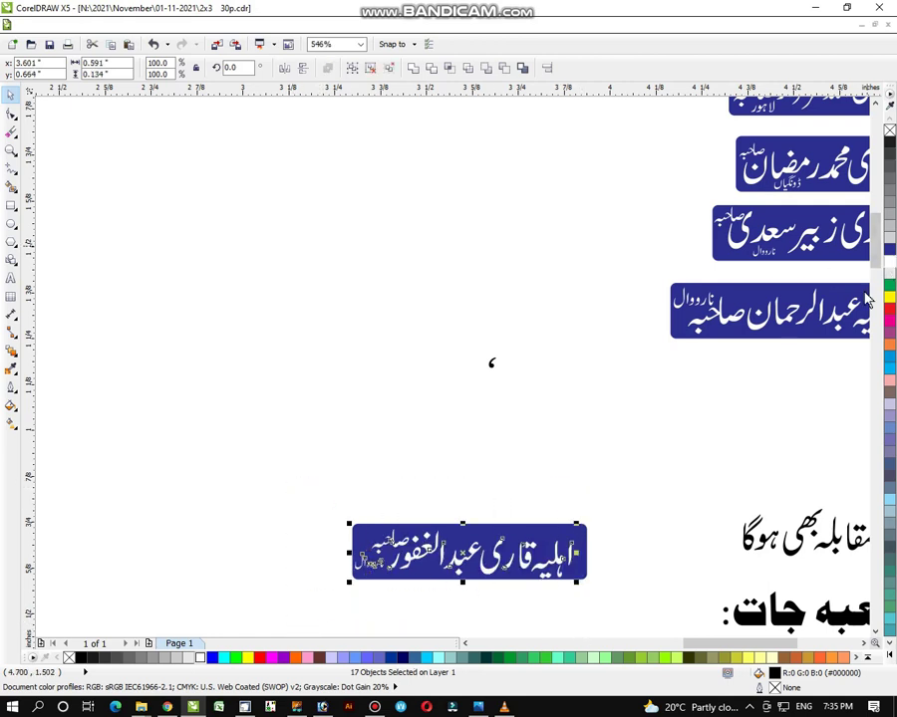
{"action": "left_click", "coordinate": [405, 496]}
{"action": "left_click_drag", "start_coordinate": [280, 492], "coordinate": [628, 615]}
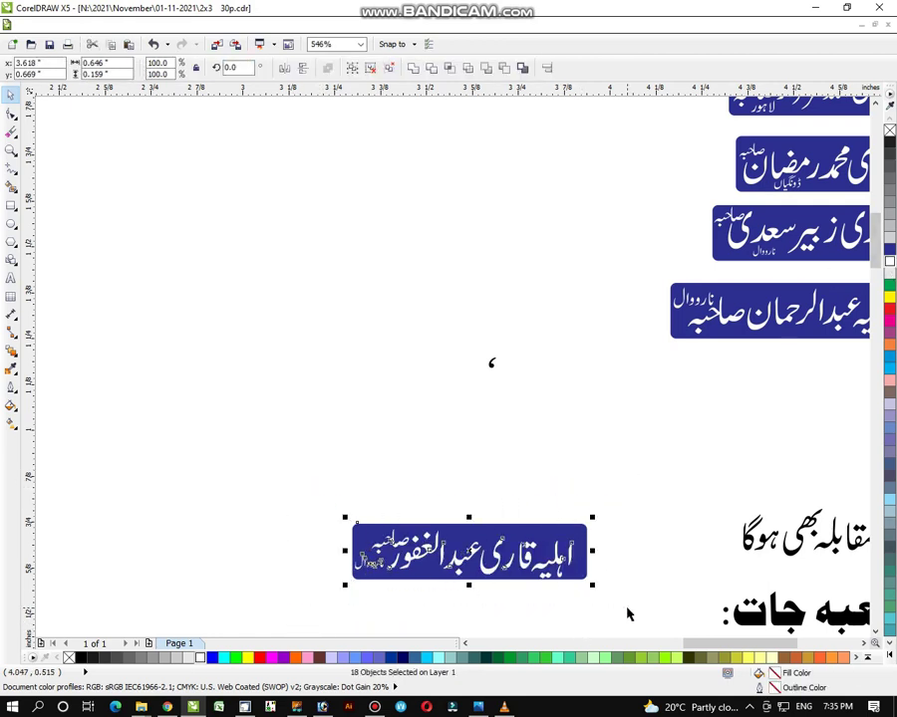
{"action": "key", "text": "ctrl+g"}
{"action": "left_click", "coordinate": [11, 151]}
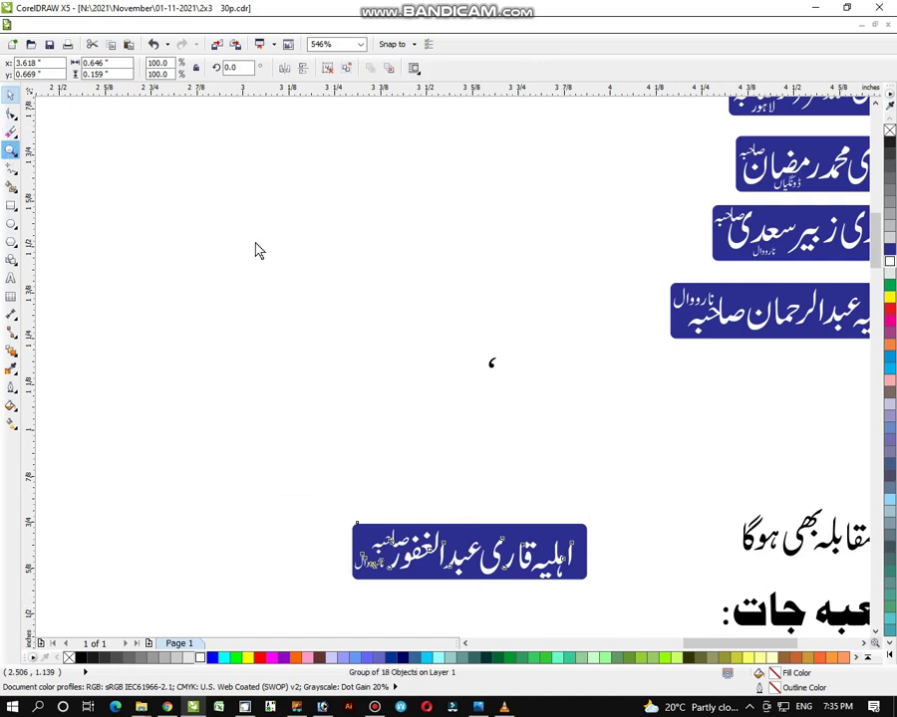
{"action": "right_click", "coordinate": [343, 331]}
{"action": "right_click", "coordinate": [342, 330]}
{"action": "right_click", "coordinate": [335, 316]}
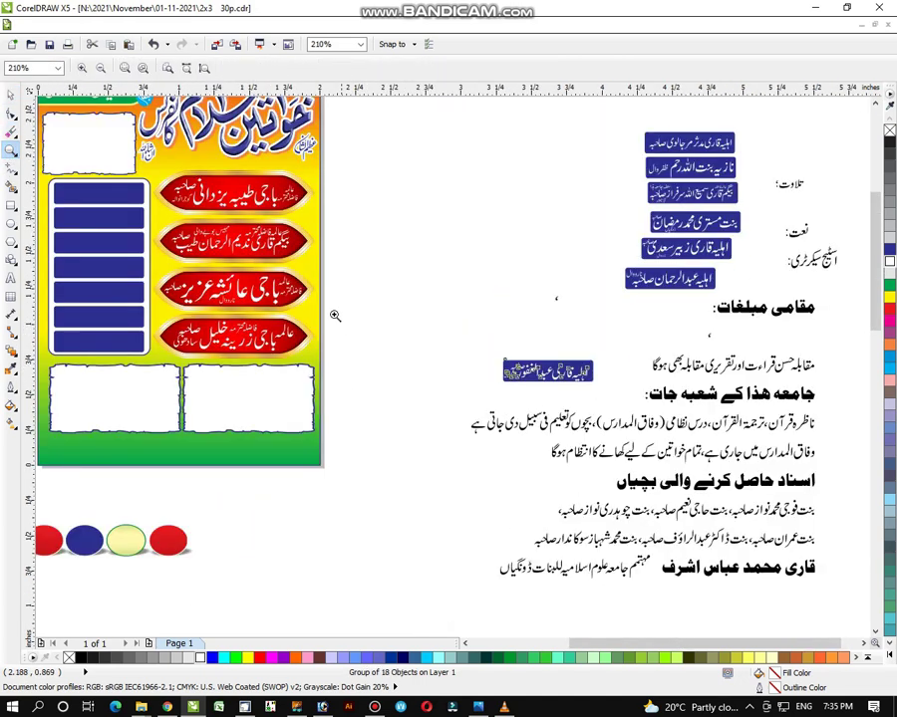
- Group the top name label and centre-align it on the poster's first blue row
{"action": "key", "text": "space"}
{"action": "left_click", "coordinate": [463, 179]}
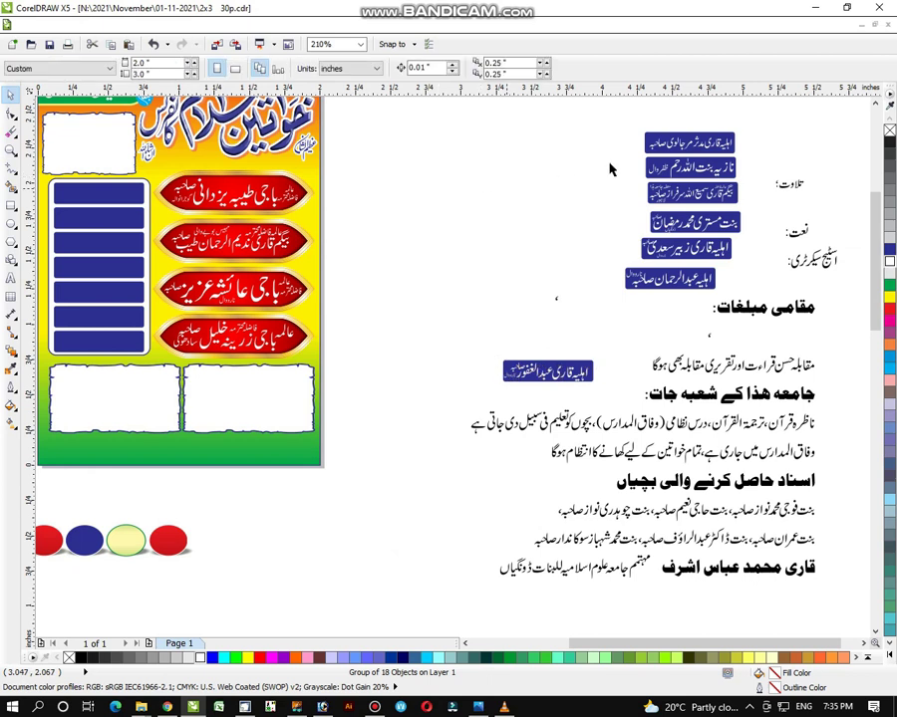
{"action": "key", "text": "Tab"}
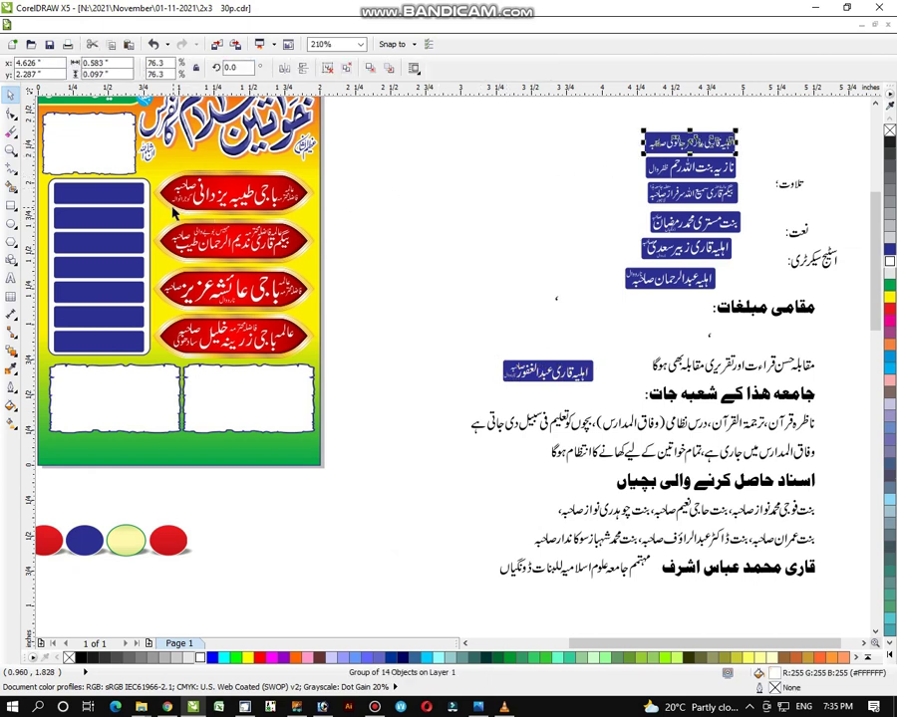
{"action": "left_click", "coordinate": [104, 193], "text": "shift"}
{"action": "key", "text": "c"}
{"action": "key", "text": "e"}
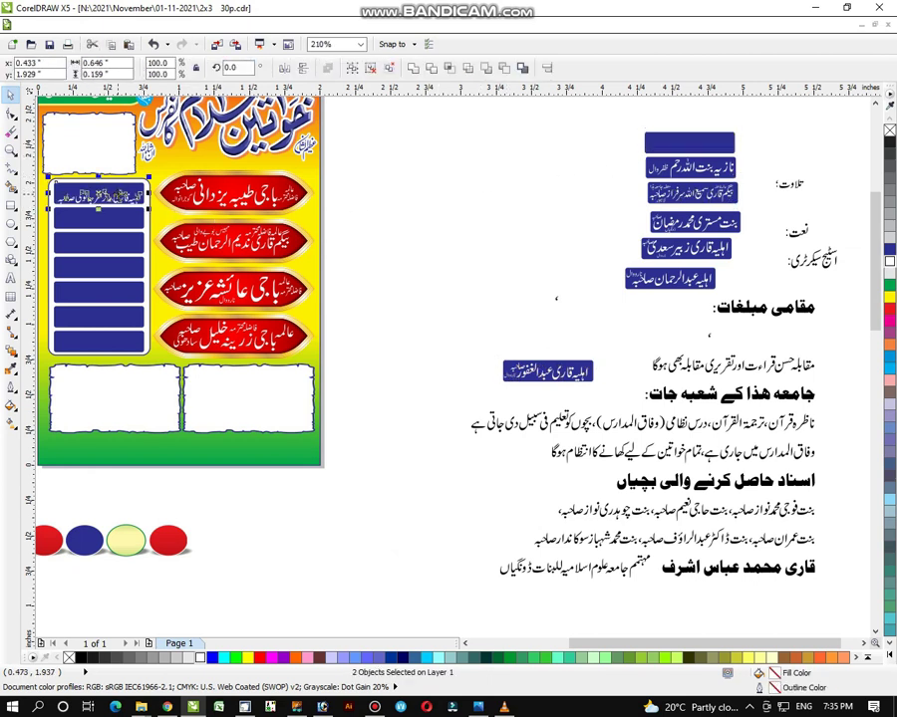
{"action": "key", "text": "ctrl+z"}
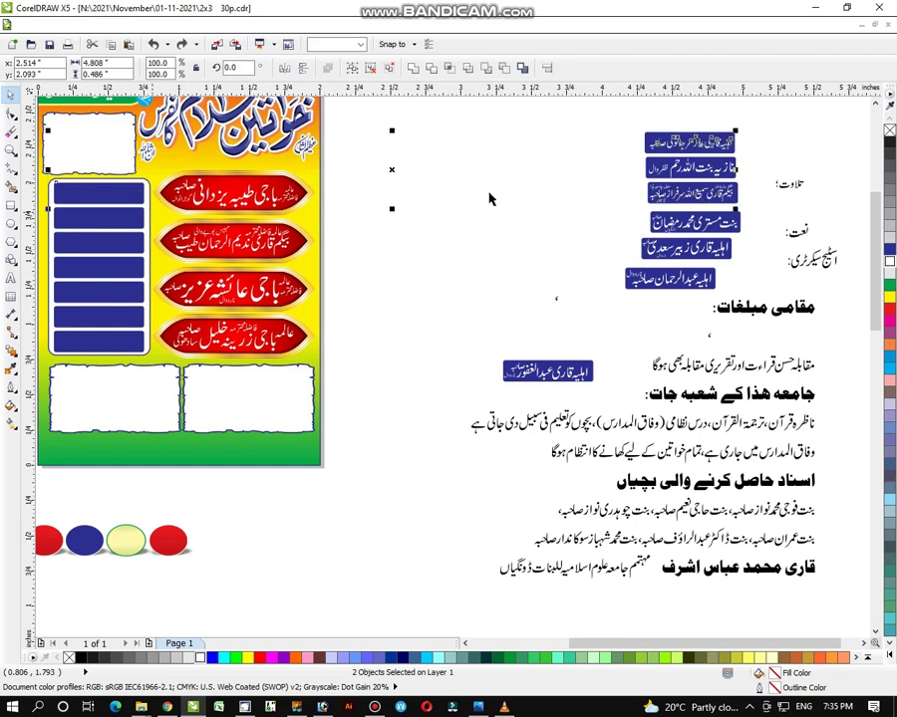
{"action": "left_click", "coordinate": [566, 137]}
{"action": "mouse_move", "coordinate": [597, 109]}
{"action": "left_mouse_down"}
{"action": "mouse_move", "coordinate": [746, 141]}
{"action": "mouse_move", "coordinate": [763, 170]}
{"action": "left_mouse_up"}
{"action": "key", "text": "ctrl+g"}
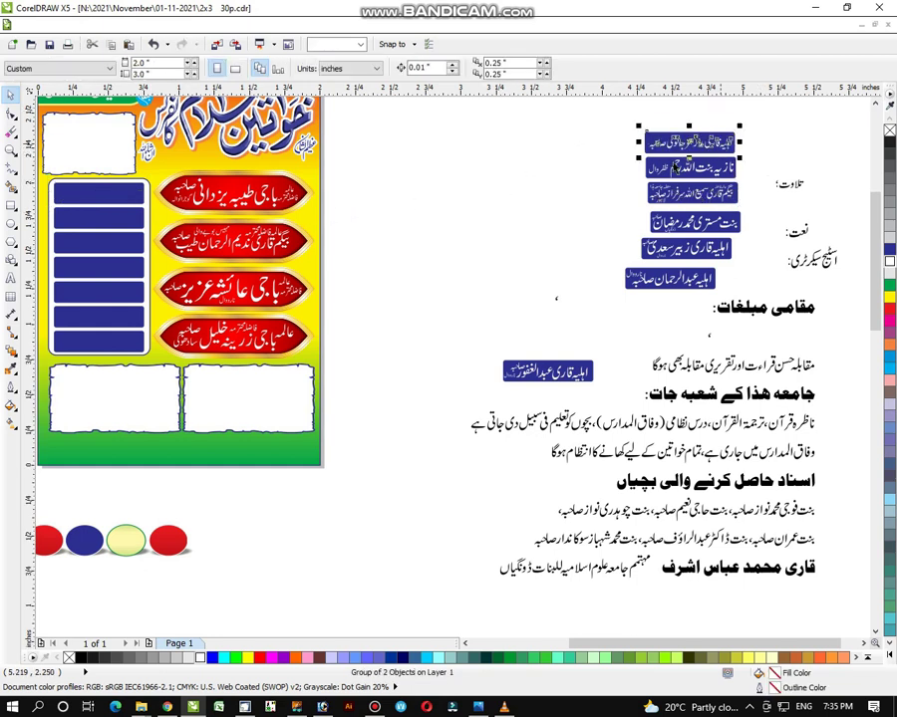
{"action": "left_click", "coordinate": [129, 195], "text": "shift"}
{"action": "key", "text": "e"}
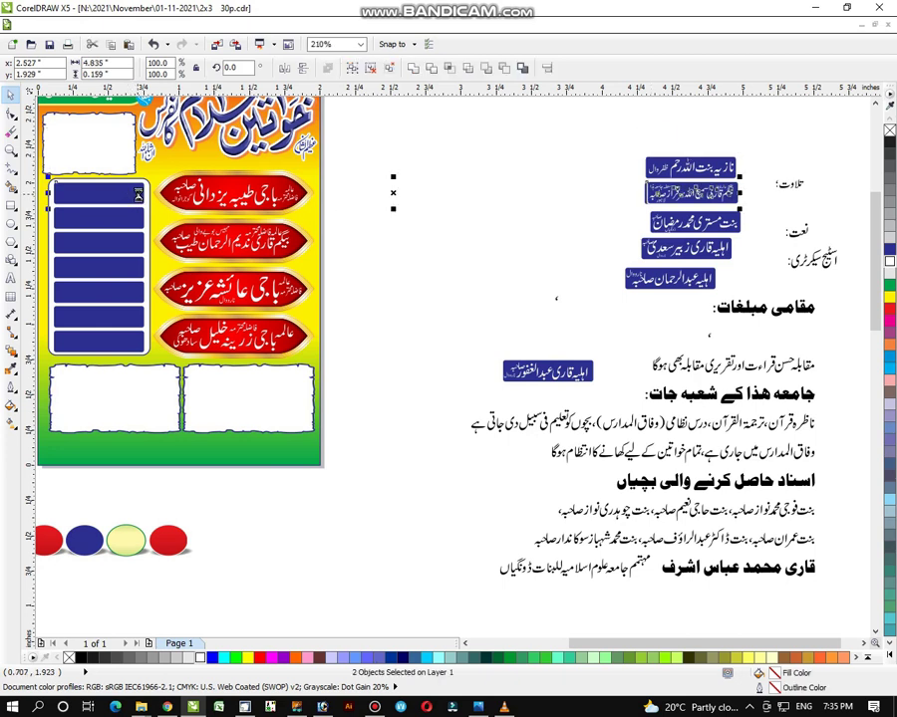
{"action": "key", "text": "c"}
- Centre the next three name labels on the second, third and fourth blue rows
{"action": "key", "text": "Tab"}
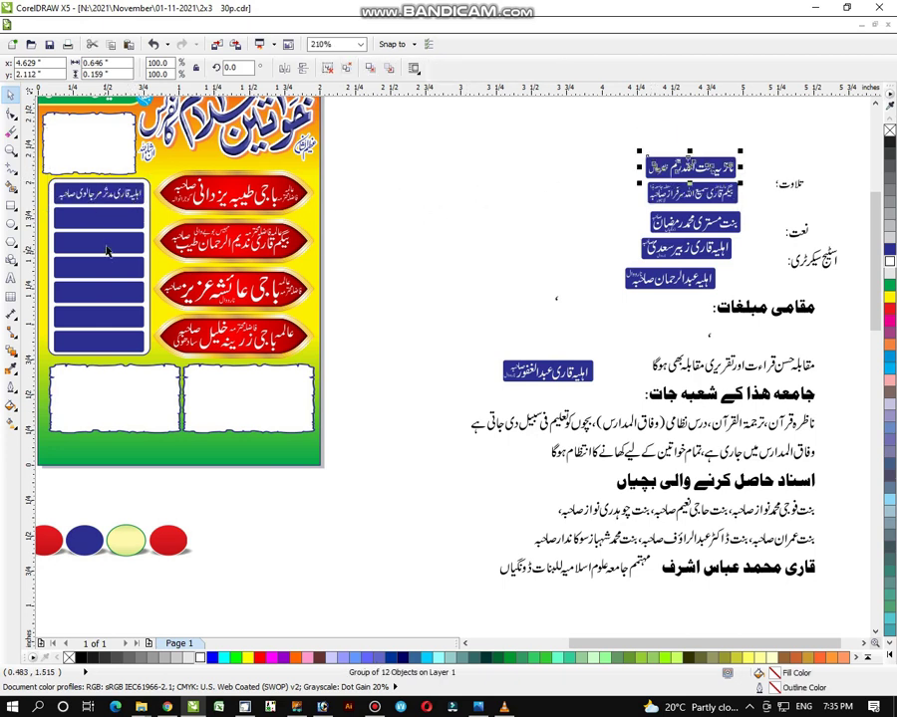
{"action": "left_click", "coordinate": [118, 225], "text": "shift"}
{"action": "key", "text": "e"}
{"action": "key", "text": "c"}
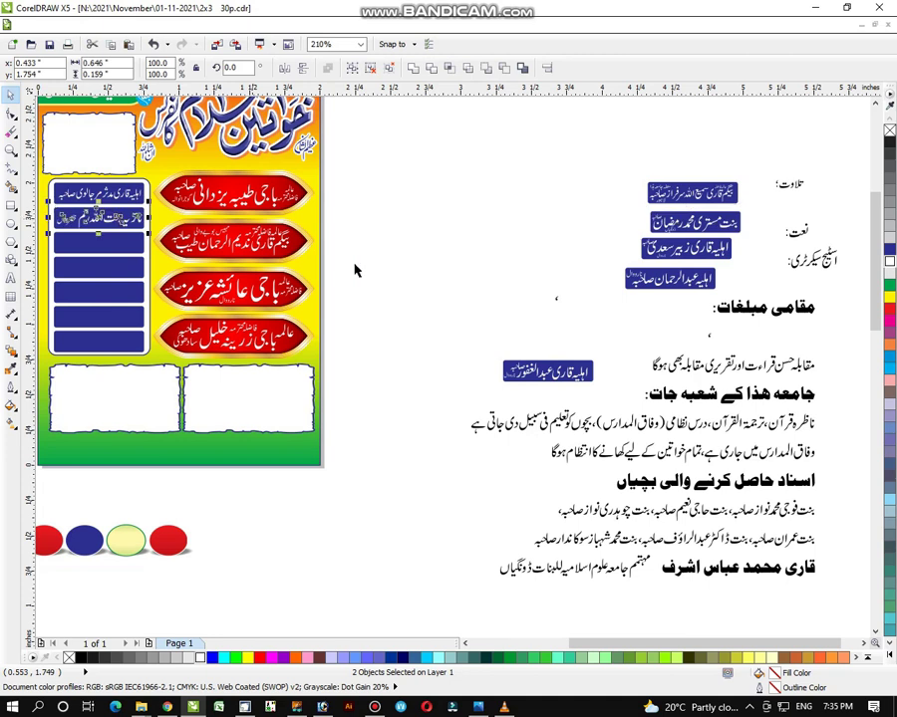
{"action": "key", "text": "Tab"}
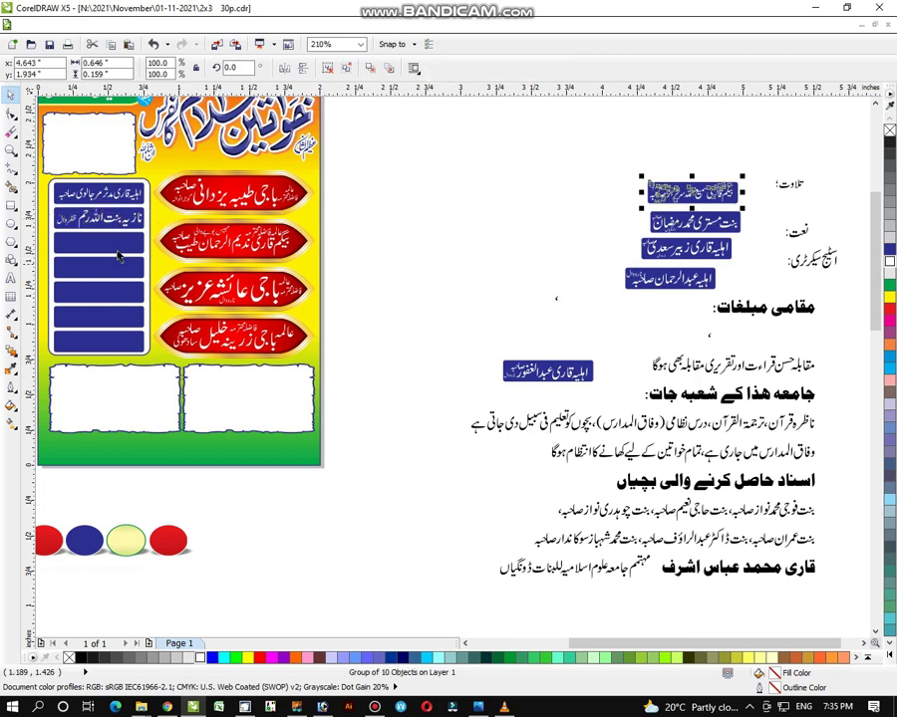
{"action": "left_click", "coordinate": [113, 240], "text": "shift"}
{"action": "key", "text": "c"}
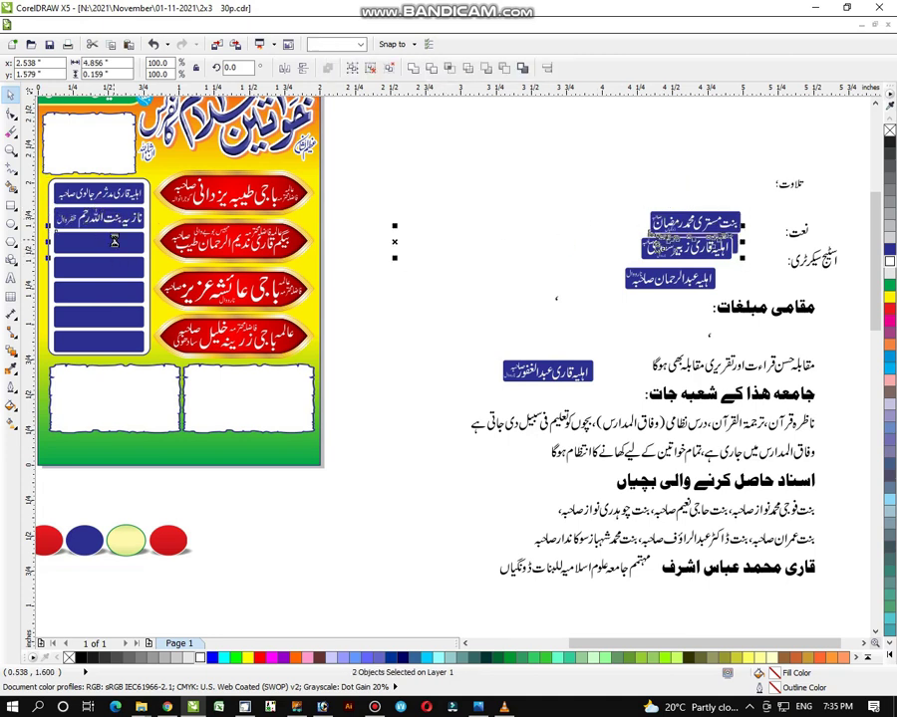
{"action": "key", "text": "e"}
{"action": "key", "text": "Tab"}
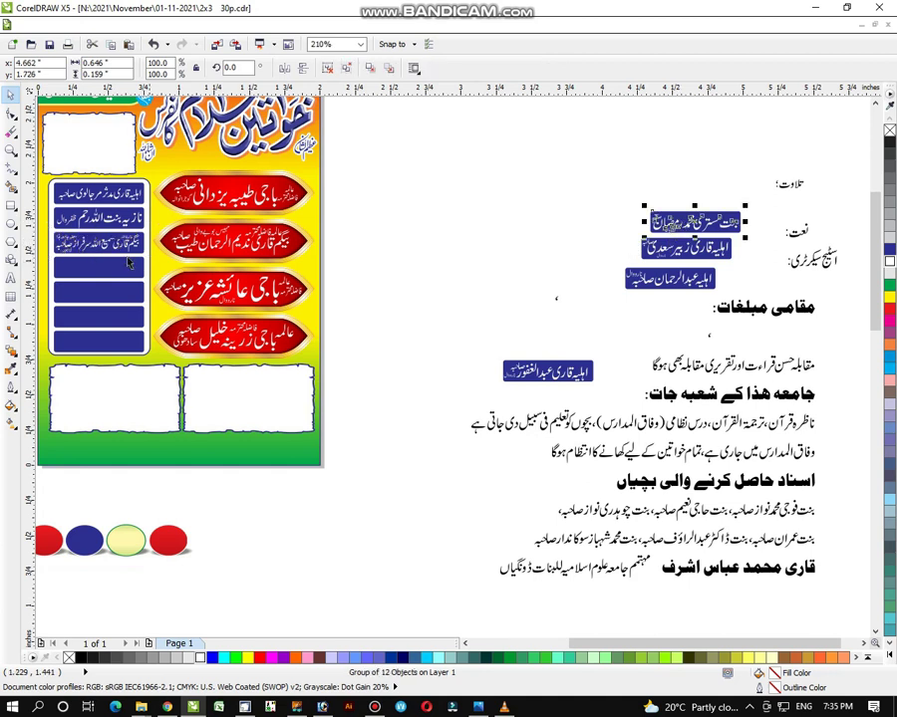
{"action": "left_click", "coordinate": [123, 269], "text": "shift"}
{"action": "key", "text": "c"}
{"action": "key", "text": "e"}
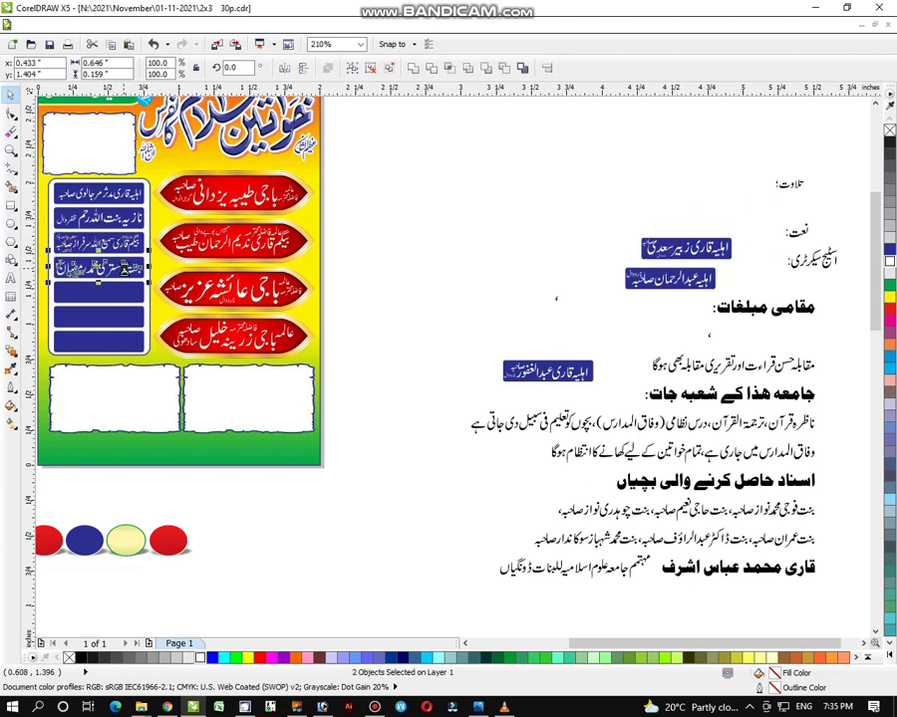
- Centre the remaining name strips on the fifth, sixth and seventh blue rows
{"action": "left_click", "coordinate": [680, 251]}
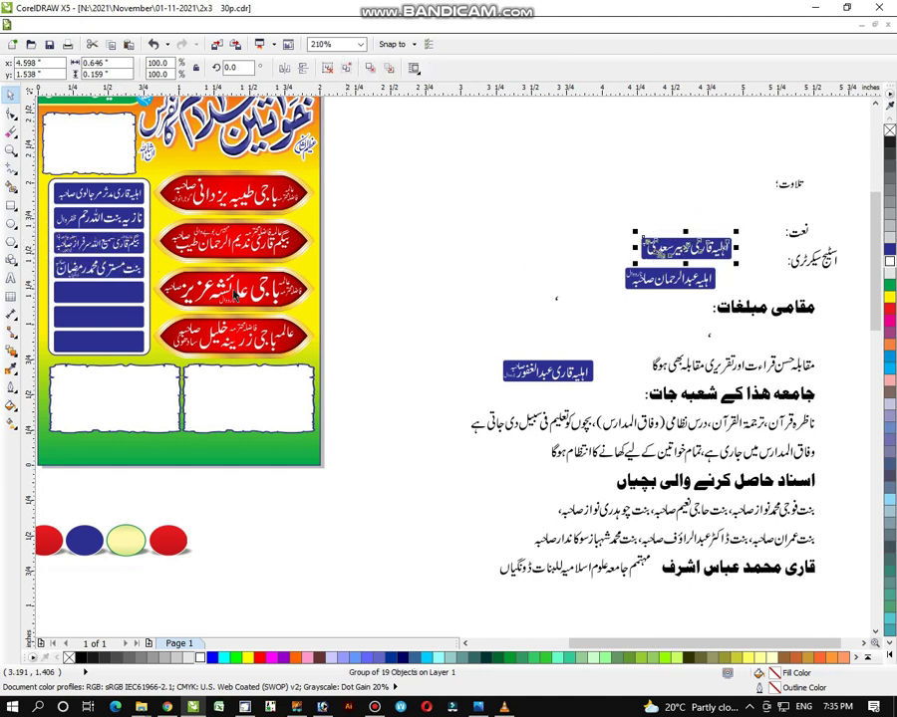
{"action": "left_click", "coordinate": [117, 294], "text": "shift"}
{"action": "key", "text": "c"}
{"action": "key", "text": "e"}
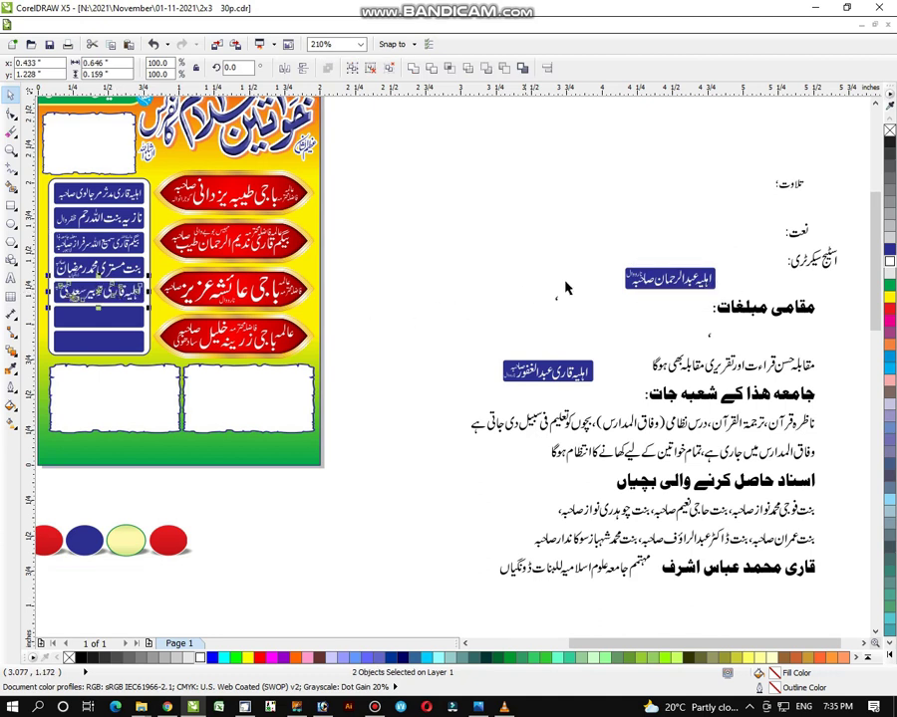
{"action": "left_click", "coordinate": [113, 317]}
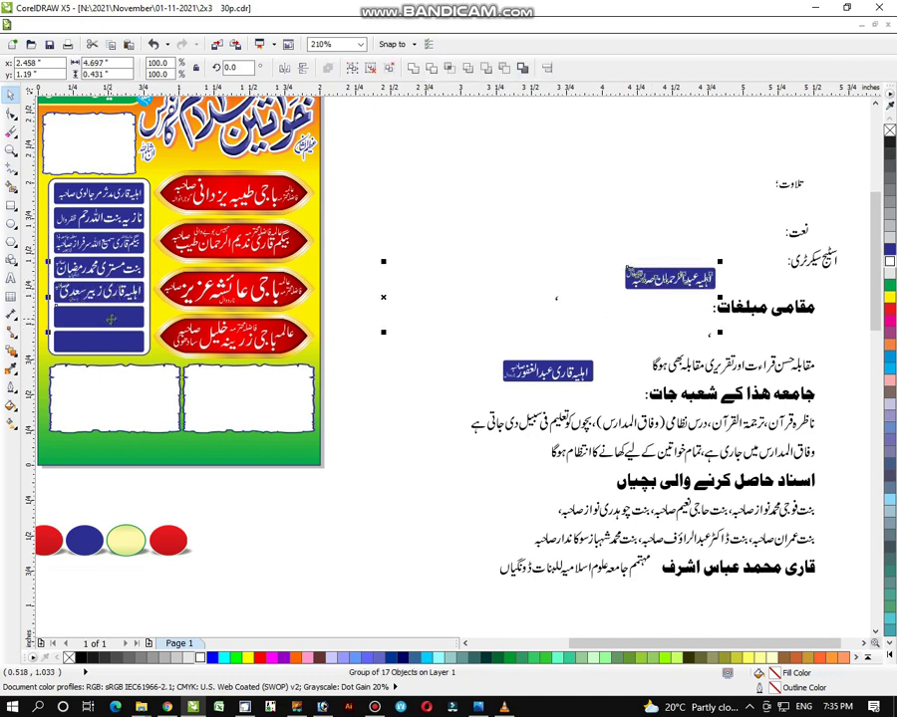
{"action": "left_click", "coordinate": [112, 318], "text": "shift"}
{"action": "key", "text": "c"}
{"action": "key", "text": "e"}
{"action": "key", "text": "ctrl+z"}
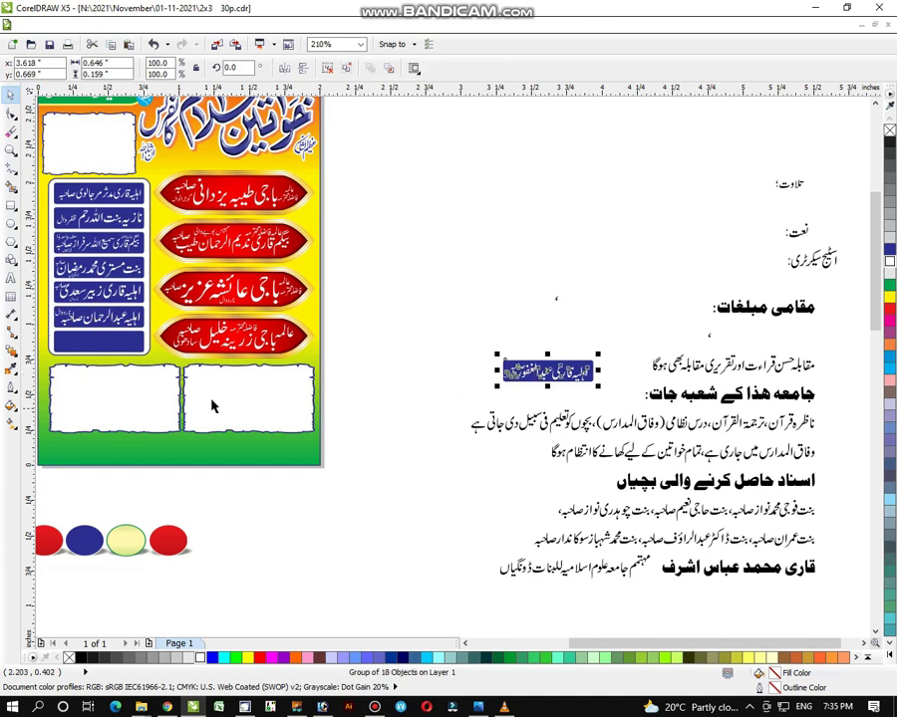
{"action": "left_click", "coordinate": [121, 348], "text": "shift"}
{"action": "key", "text": "c"}
{"action": "key", "text": "e"}
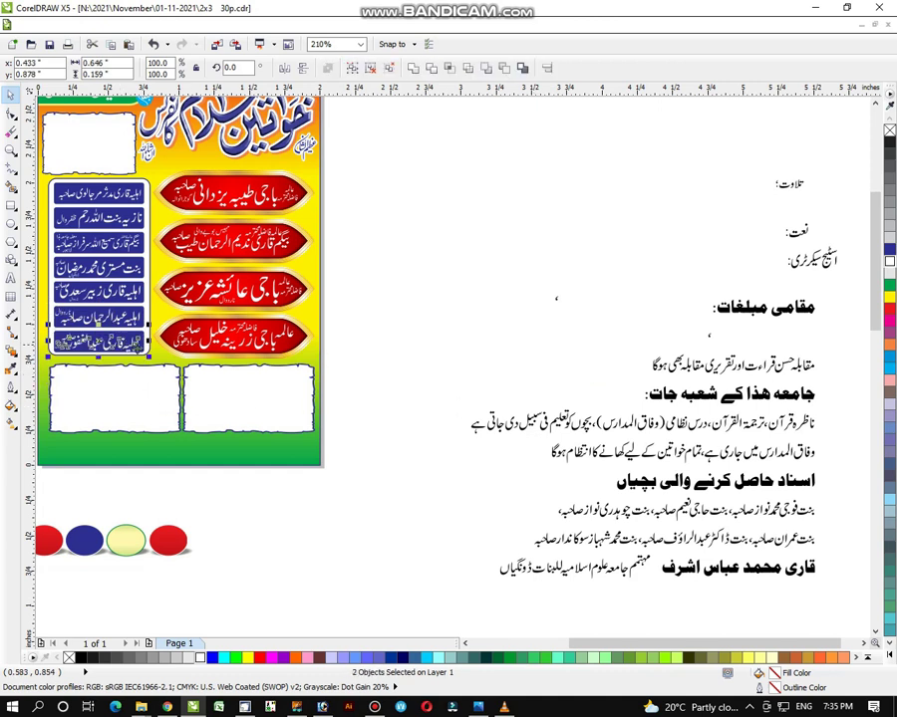
{"action": "key", "text": "ctrl+z"}
- Move the Urdu heading text block left toward the poster and zoom in on it
{"action": "left_click_drag", "start_coordinate": [851, 155], "coordinate": [681, 337]}
{"action": "left_click_drag", "start_coordinate": [766, 248], "coordinate": [436, 291]}
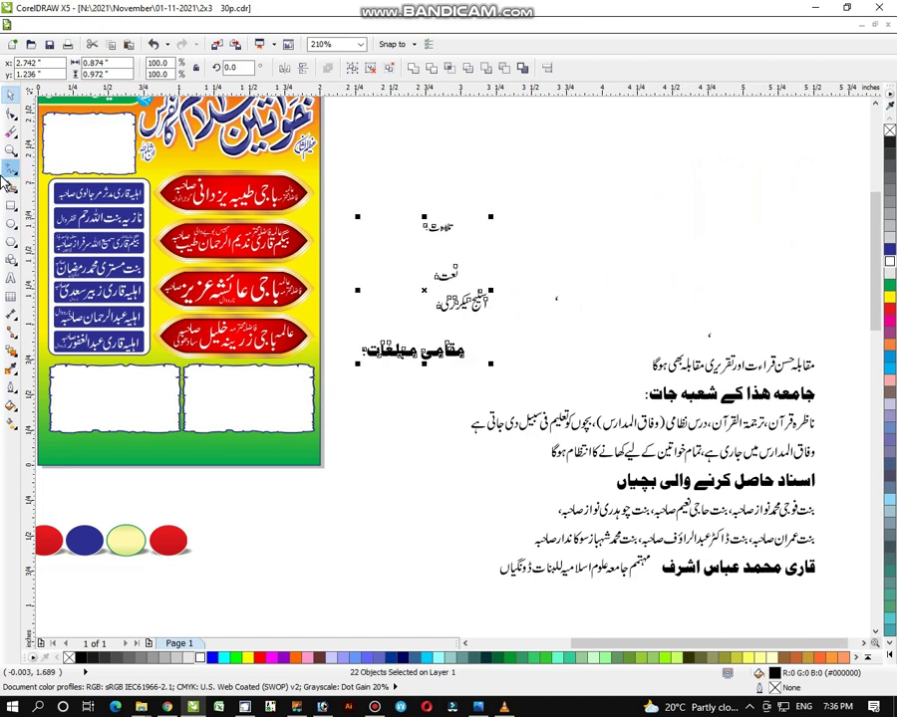
{"action": "left_click", "coordinate": [10, 150]}
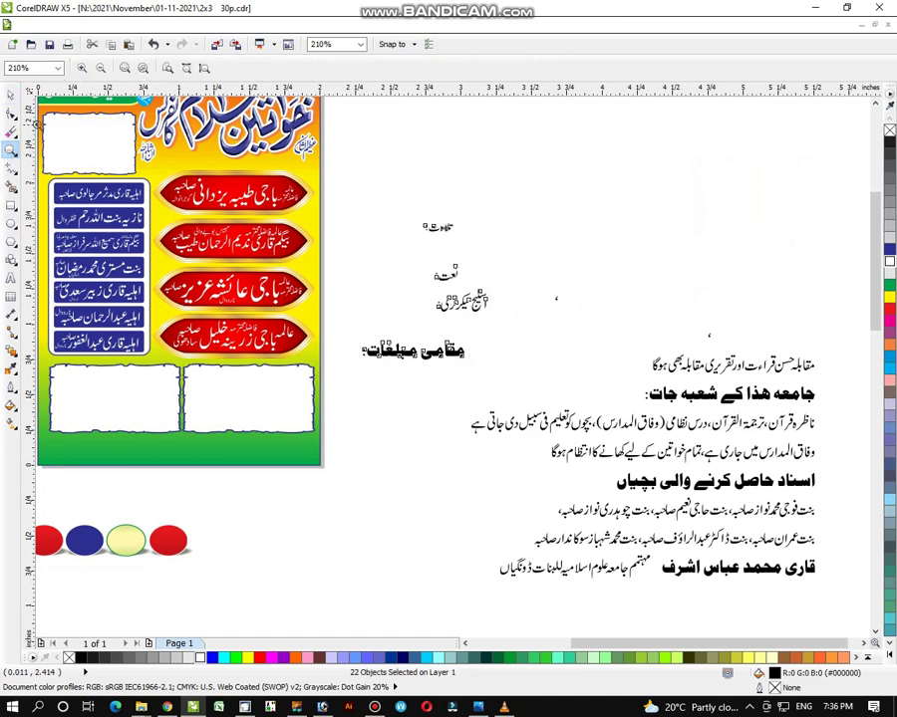
{"action": "left_click_drag", "start_coordinate": [324, 325], "coordinate": [511, 449]}
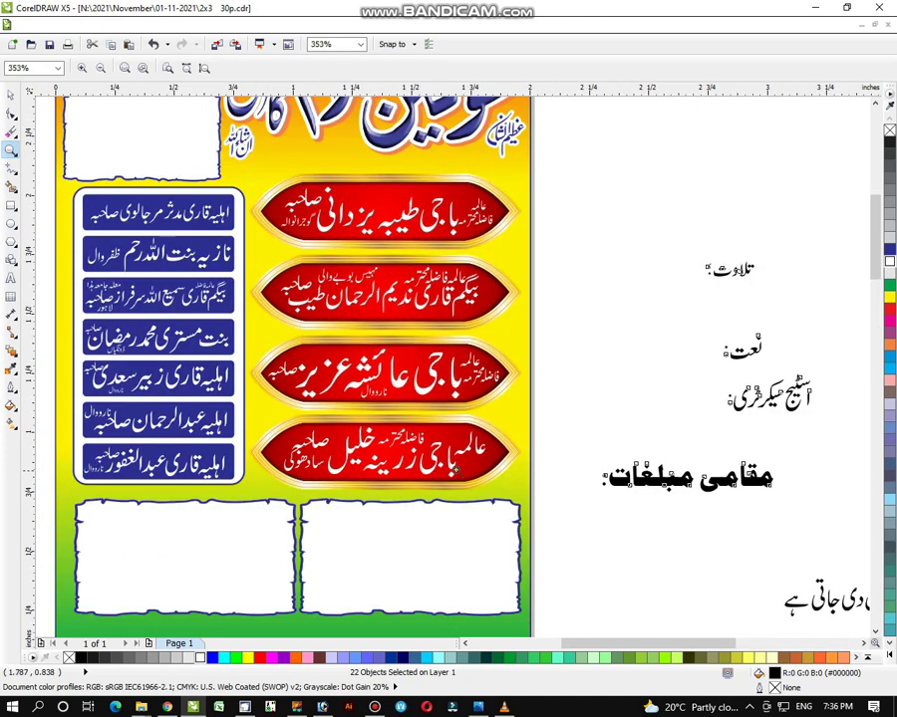
{"action": "left_click", "coordinate": [9, 94]}
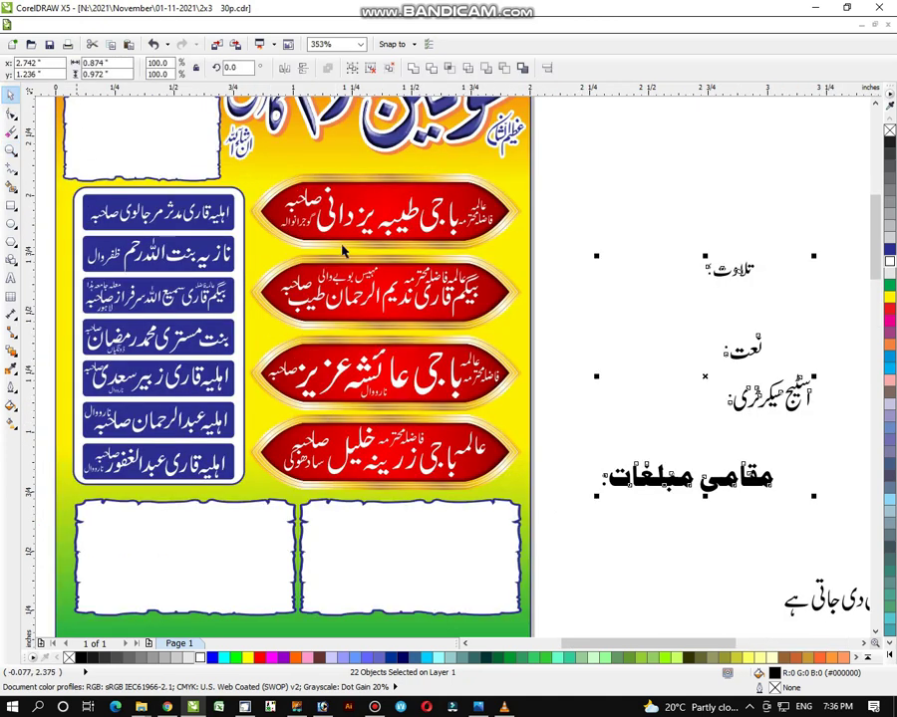
- Combine the pieces of the تلاوت, نعت and اسٹیج سیکرٹری headings into single shapes
{"action": "left_click_drag", "start_coordinate": [691, 249], "coordinate": [725, 303]}
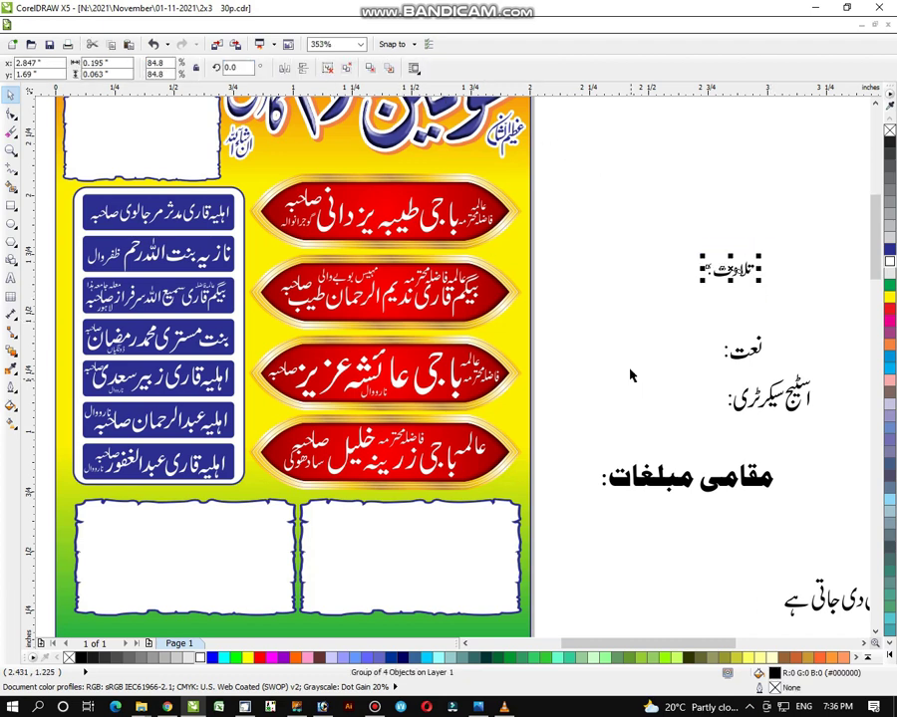
{"action": "left_click_drag", "start_coordinate": [686, 239], "coordinate": [705, 327]}
{"action": "left_click_drag", "start_coordinate": [681, 237], "coordinate": [728, 398]}
{"action": "left_click", "coordinate": [700, 324]}
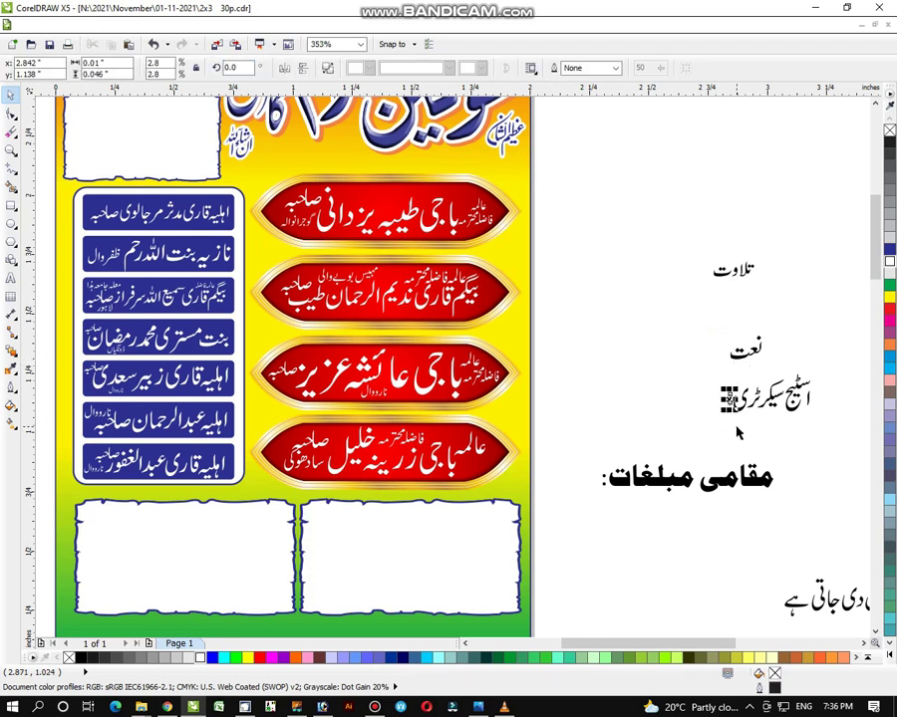
{"action": "left_click_drag", "start_coordinate": [678, 251], "coordinate": [705, 301]}
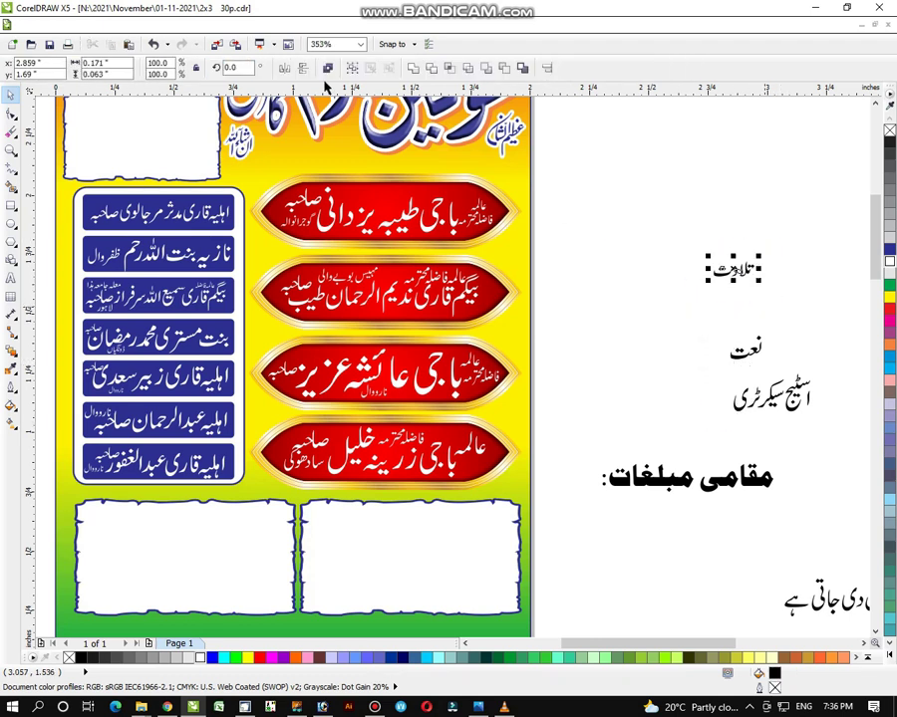
{"action": "left_click", "coordinate": [746, 346]}
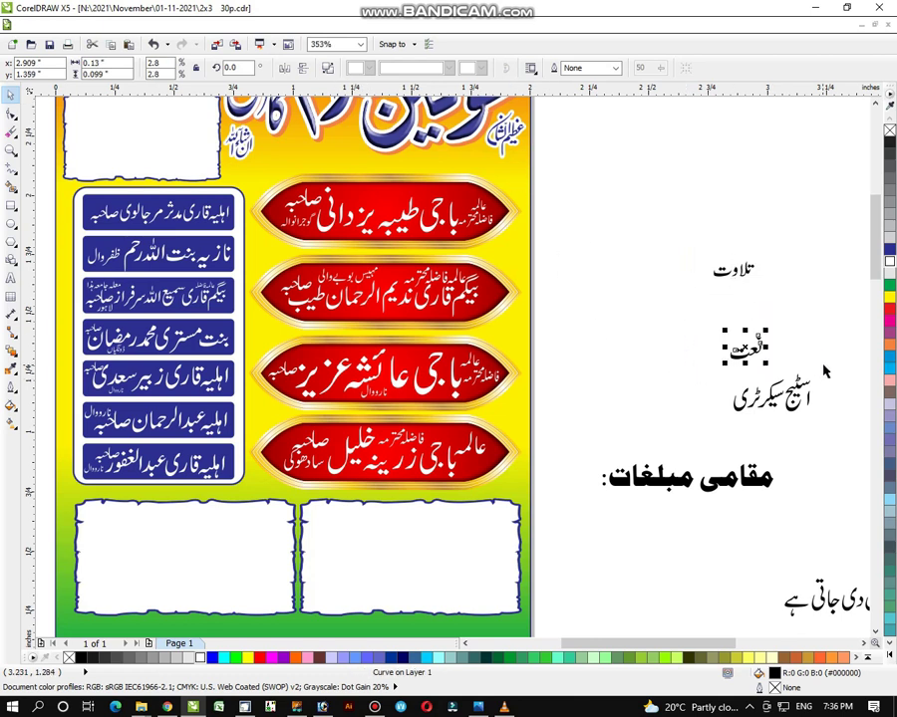
{"action": "left_click_drag", "start_coordinate": [825, 371], "coordinate": [670, 422]}
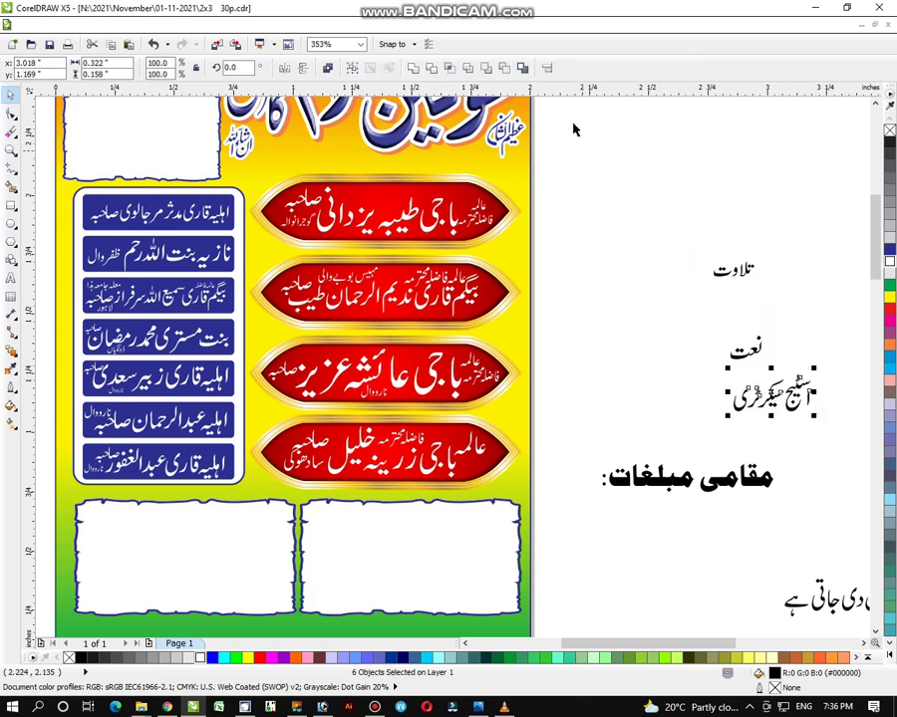
{"action": "left_click", "coordinate": [431, 67]}
- Combine مقامی مبلغات into one curve with Ctrl+L, shrink it, and select all four headings
{"action": "left_click_drag", "start_coordinate": [801, 444], "coordinate": [649, 453]}
{"action": "left_click_drag", "start_coordinate": [592, 422], "coordinate": [725, 518]}
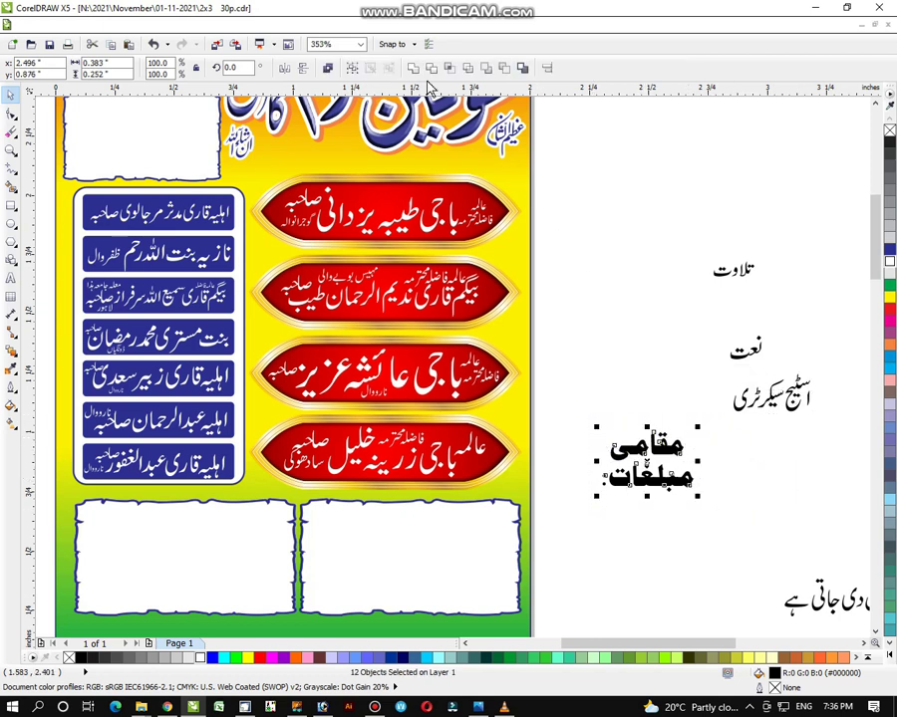
{"action": "key", "text": "ctrl+l"}
{"action": "left_click_drag", "start_coordinate": [693, 426], "coordinate": [657, 463]}
{"action": "left_click_drag", "start_coordinate": [570, 177], "coordinate": [829, 517]}
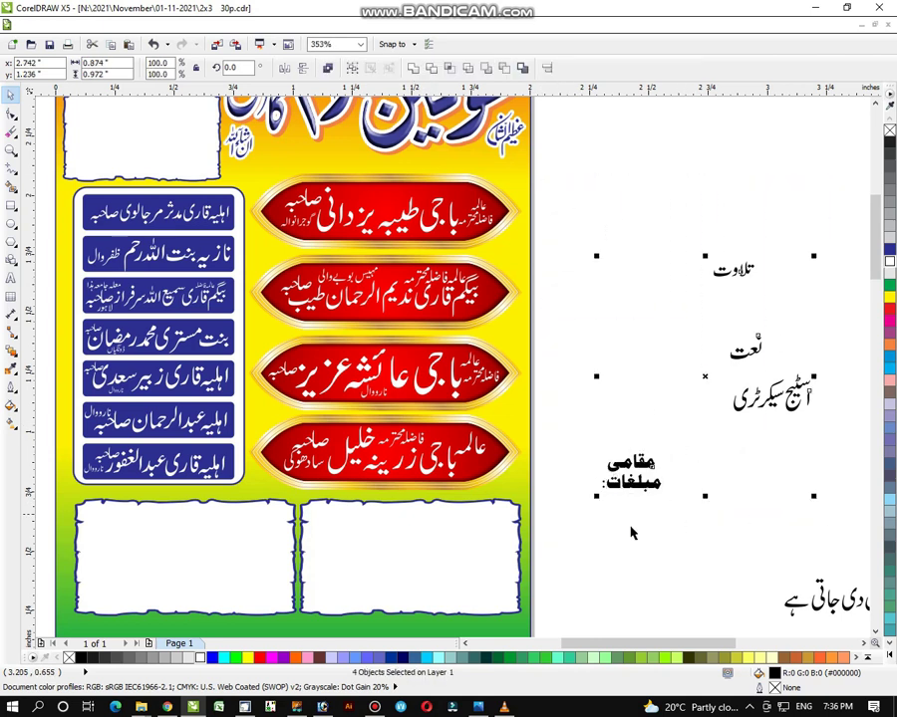
- Give the four headings a 1.5 pt round-cornered white outline and a magenta fill
{"action": "left_click", "coordinate": [11, 380]}
{"action": "left_click", "coordinate": [58, 381]}
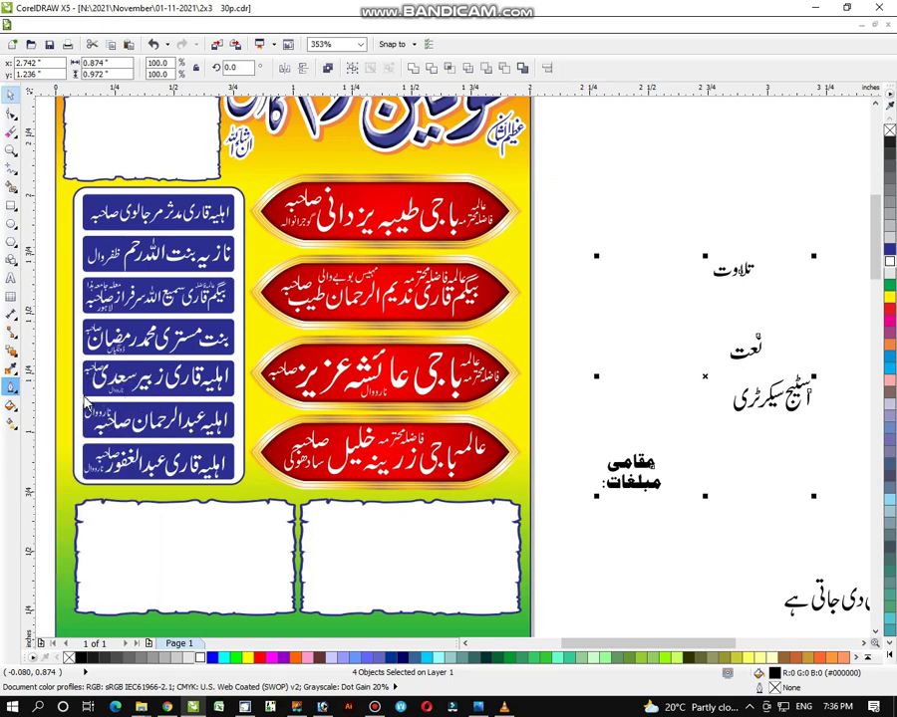
{"action": "left_click", "coordinate": [368, 276]}
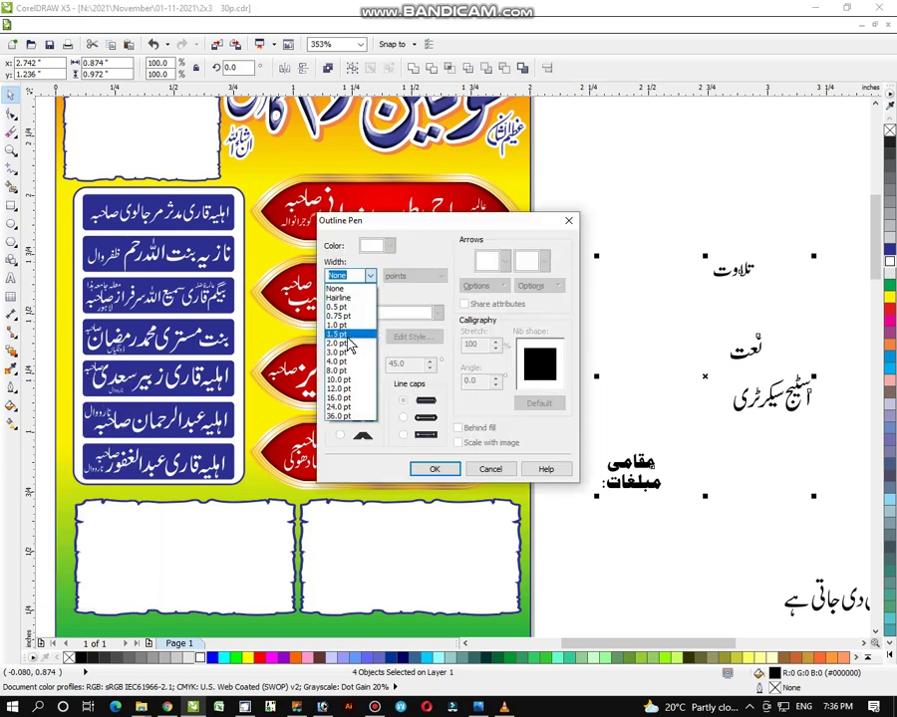
{"action": "left_click", "coordinate": [348, 336]}
{"action": "left_click", "coordinate": [340, 419]}
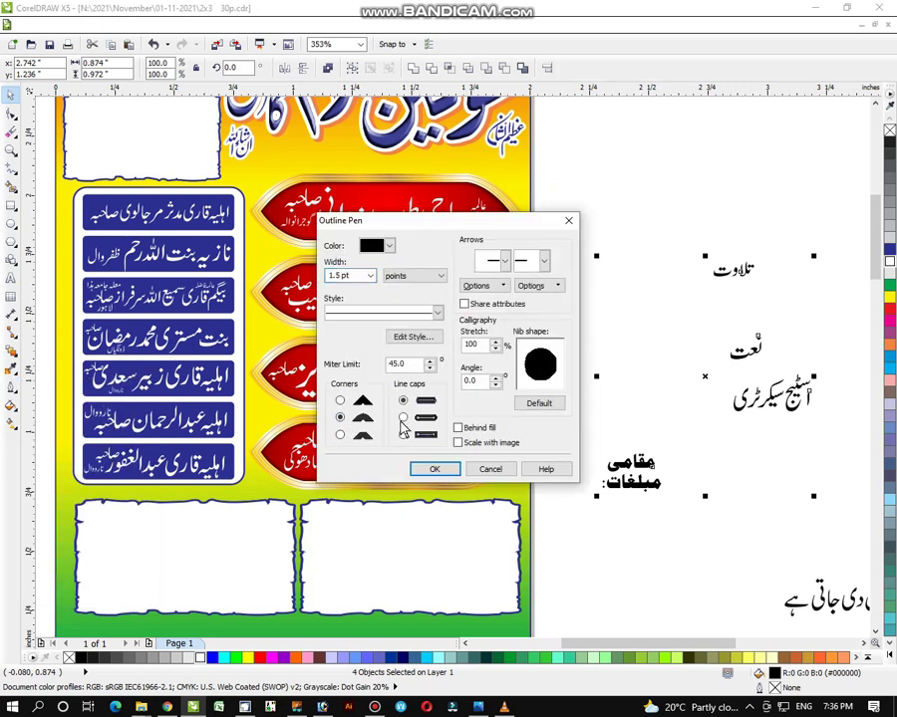
{"action": "left_click", "coordinate": [435, 469]}
{"action": "left_click", "coordinate": [889, 323]}
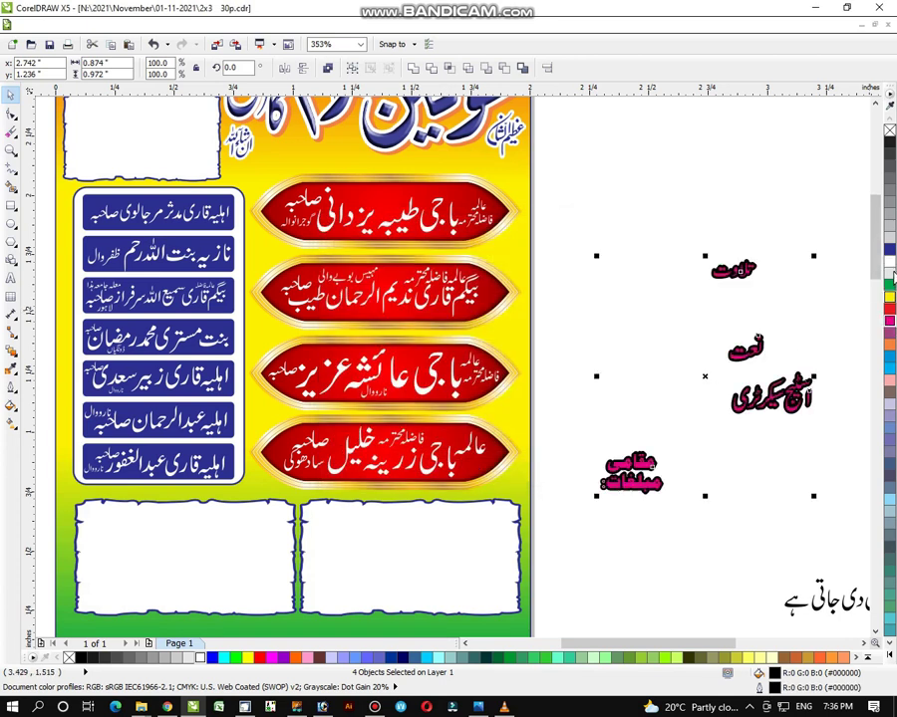
{"action": "right_click", "coordinate": [890, 261]}
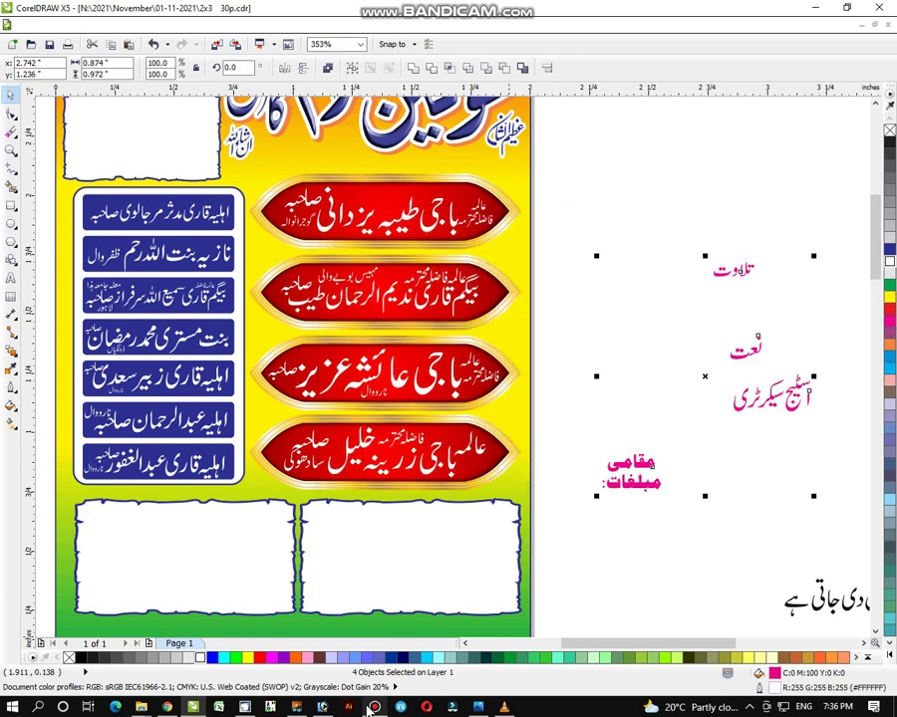
{"action": "mouse_move", "coordinate": [374, 709]}
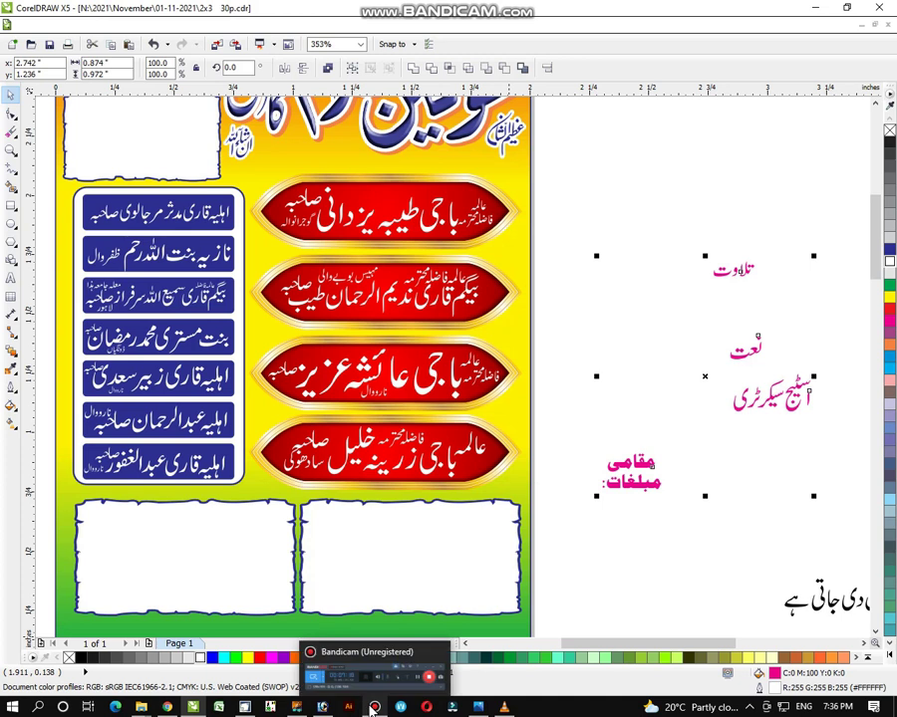
{"action": "left_click", "coordinate": [593, 430]}
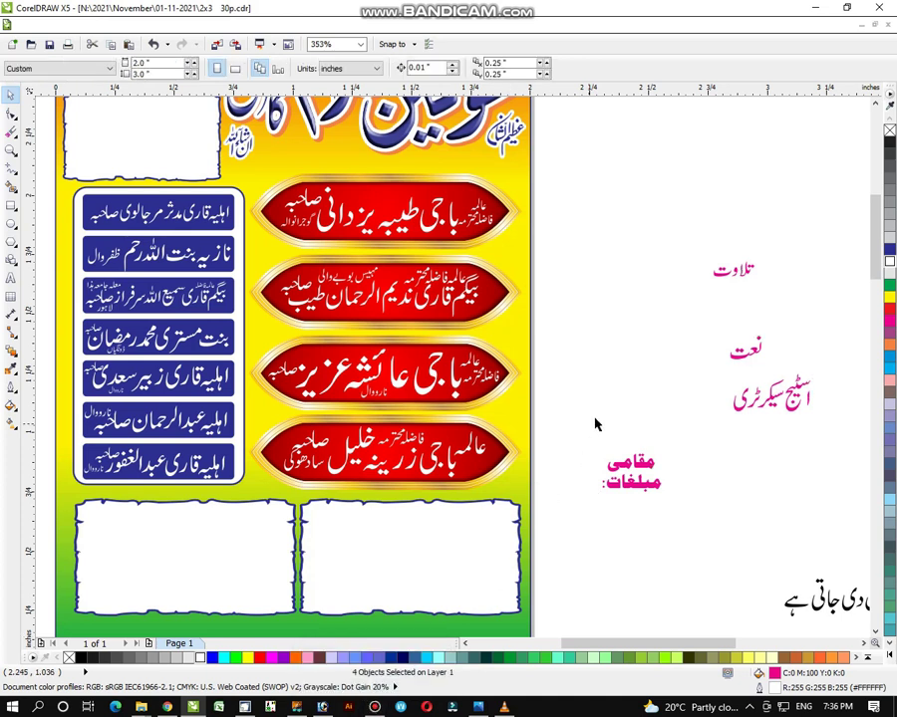
- Place تلاوت and نعت beside the first two strips, and shrunken اسٹیج سیکرٹری between the third and fourth
{"action": "left_click", "coordinate": [737, 278]}
{"action": "left_click_drag", "start_coordinate": [738, 277], "coordinate": [229, 187]}
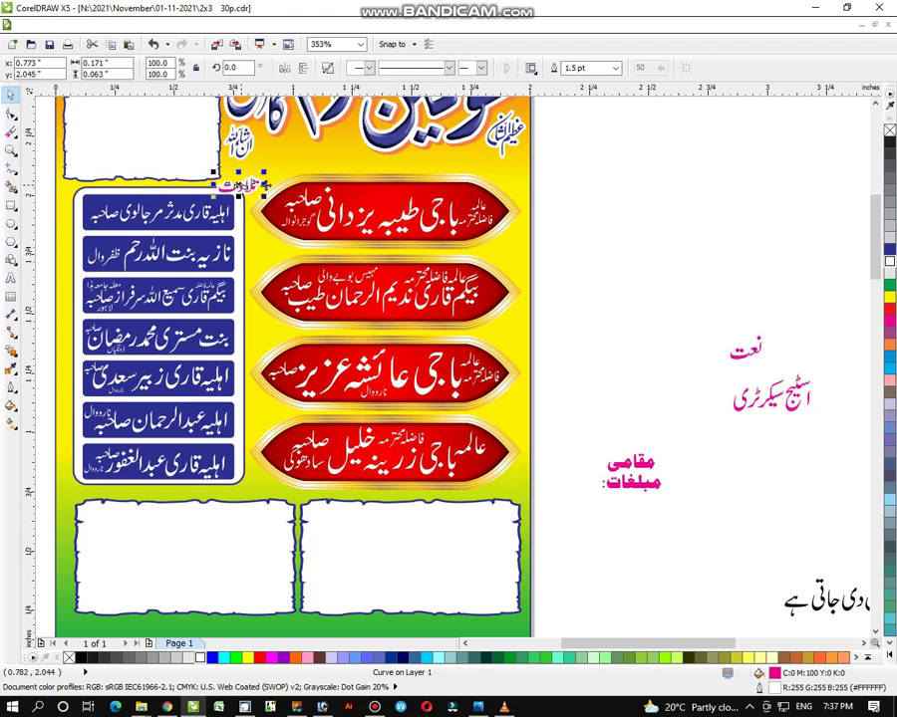
{"action": "left_click", "coordinate": [745, 361]}
{"action": "left_click_drag", "start_coordinate": [745, 359], "coordinate": [256, 249]}
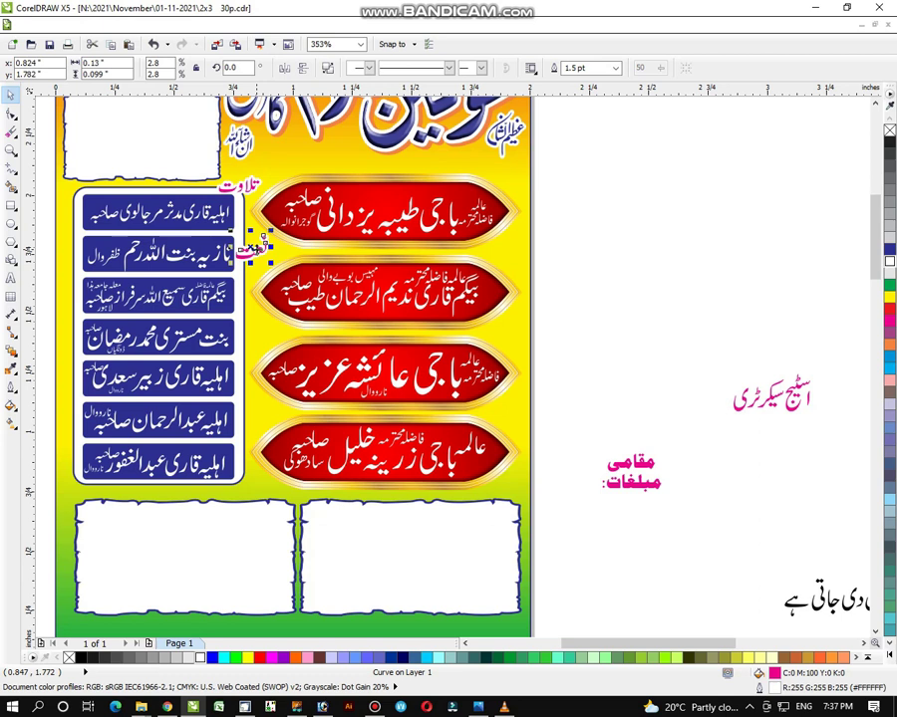
{"action": "left_click", "coordinate": [795, 400]}
{"action": "left_click_drag", "start_coordinate": [729, 418], "coordinate": [185, 307]}
{"action": "left_click_drag", "start_coordinate": [240, 317], "coordinate": [236, 316]}
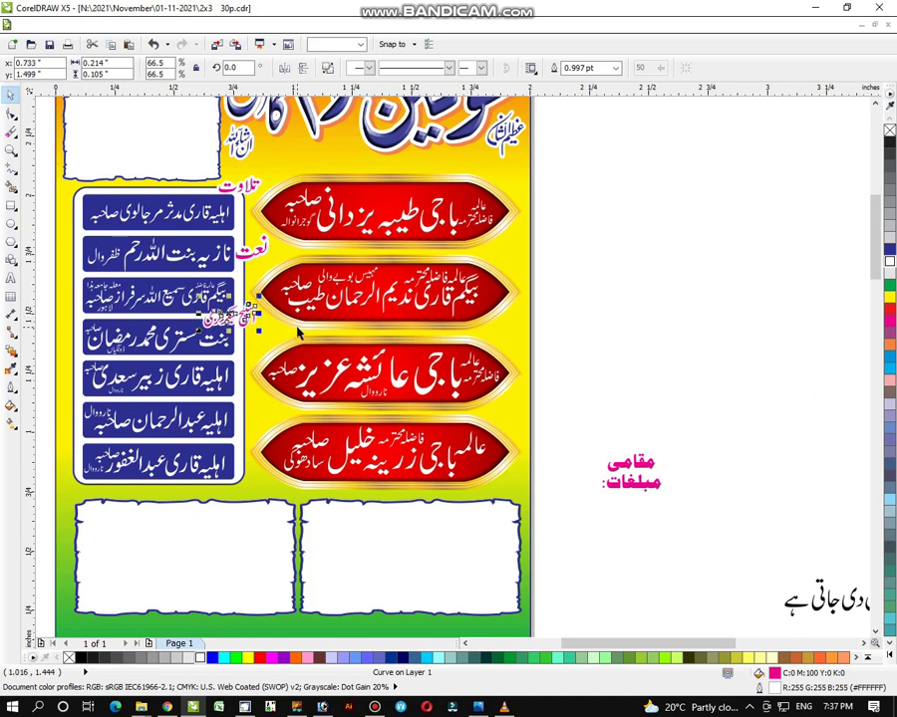
{"action": "left_click", "coordinate": [750, 379]}
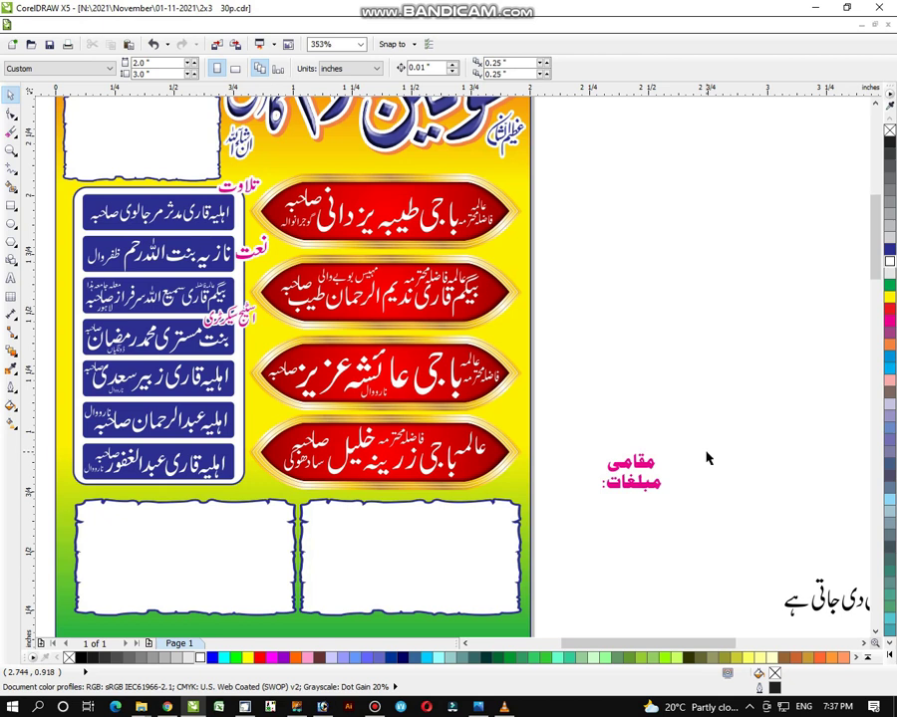
- Move مقامی مبلغات onto the strip panel and shrink it to fit beside the lower strips
{"action": "left_click", "coordinate": [632, 481]}
{"action": "left_click_drag", "start_coordinate": [633, 482], "coordinate": [239, 398]}
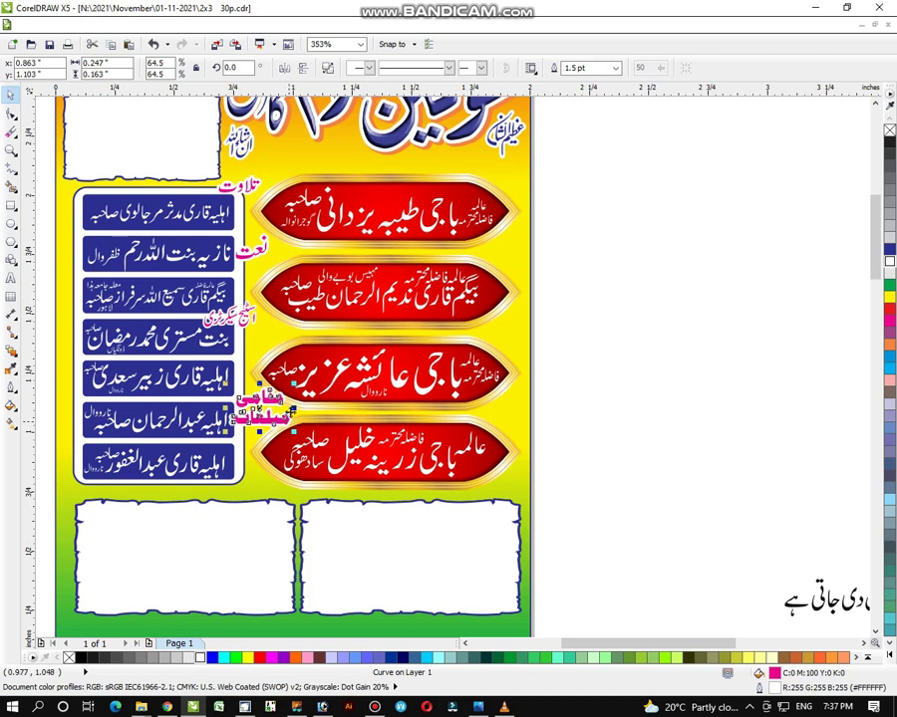
{"action": "left_click_drag", "start_coordinate": [205, 272], "coordinate": [177, 291]}
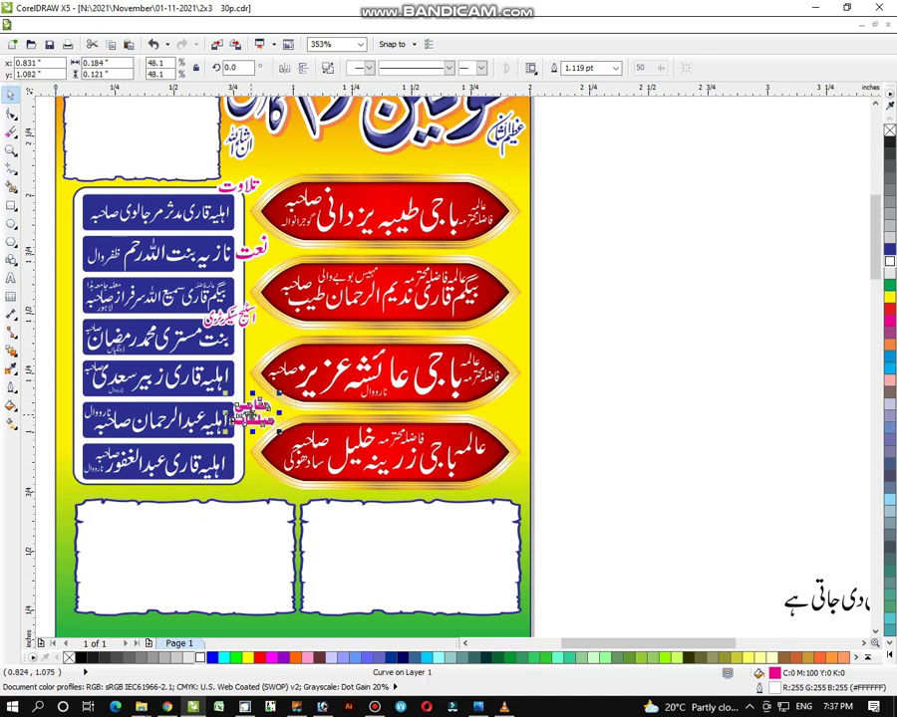
{"action": "left_click", "coordinate": [644, 406]}
{"action": "left_click", "coordinate": [10, 149]}
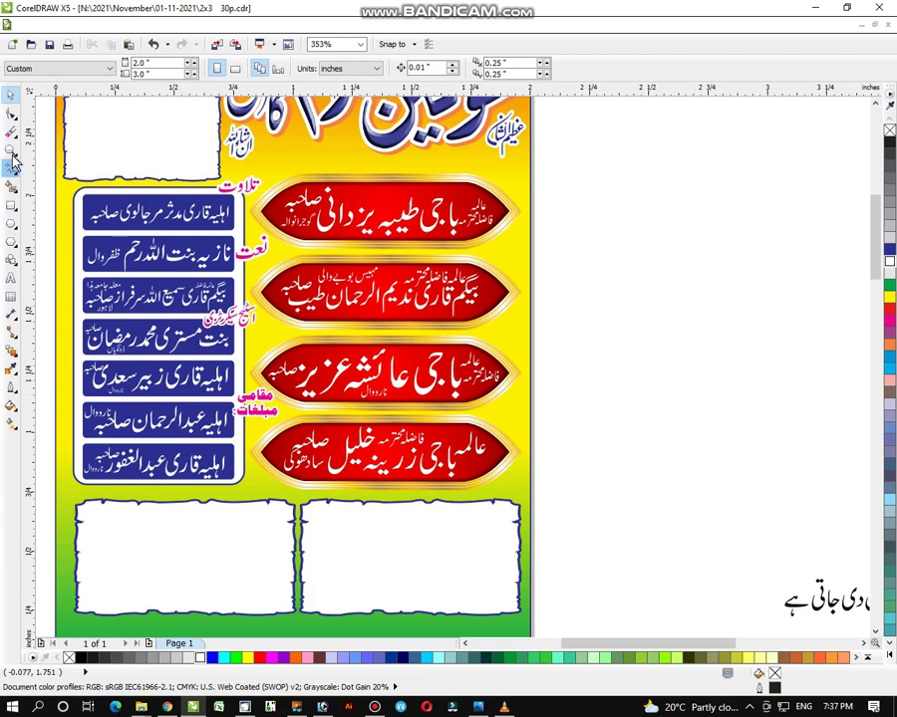
{"action": "right_click", "coordinate": [514, 344]}
- Place a copy of the white wavy frame box above the Urdu programme text, zoomed in
{"action": "scroll", "coordinate": [498, 368], "scroll_direction": "down", "scroll_amount": 1}
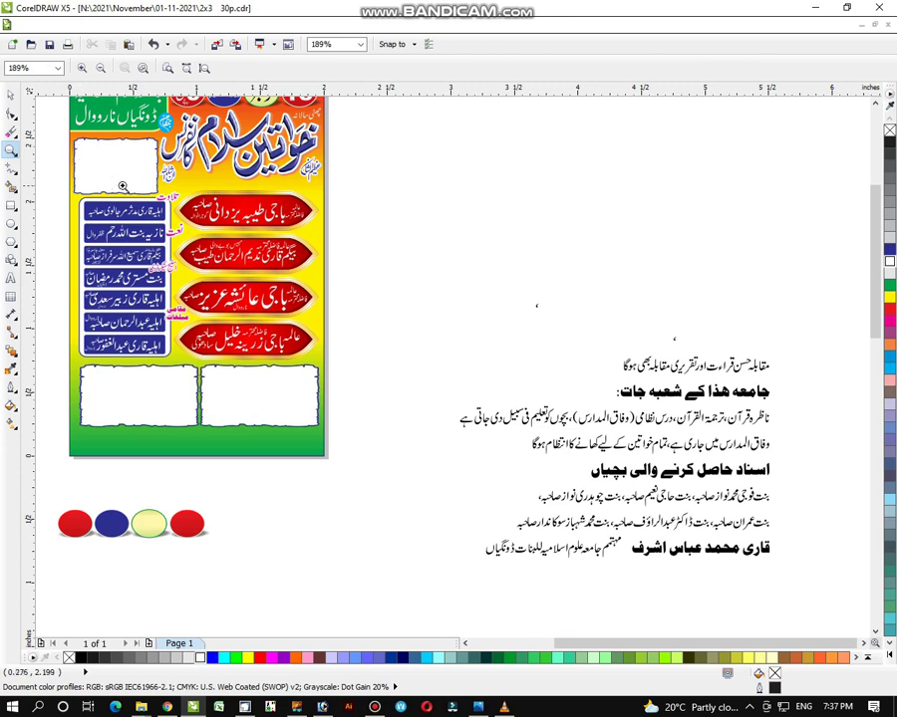
{"action": "left_click", "coordinate": [9, 94]}
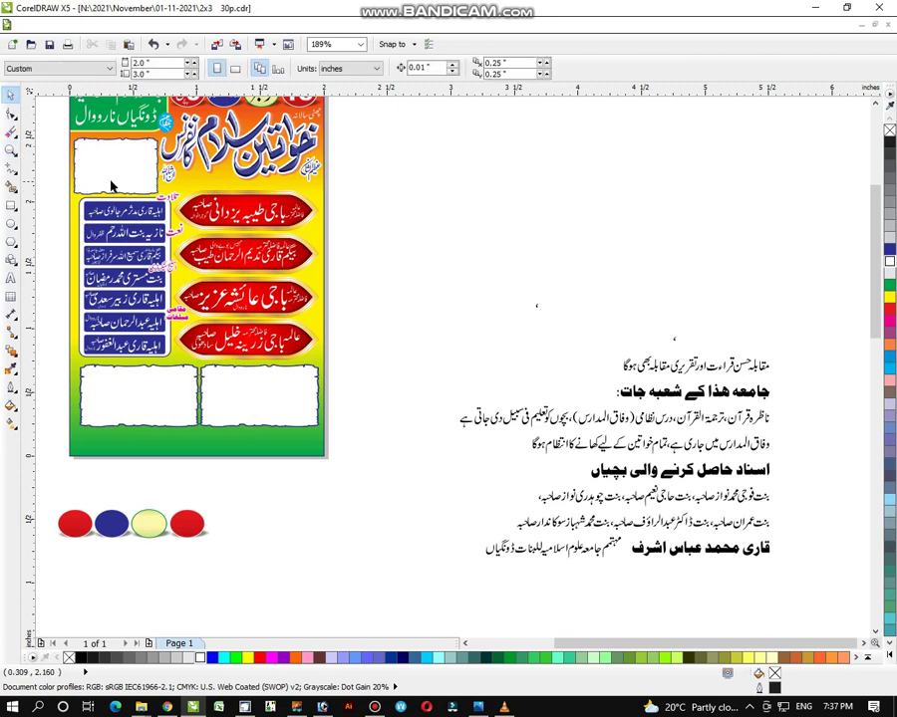
{"action": "left_click", "coordinate": [110, 168]}
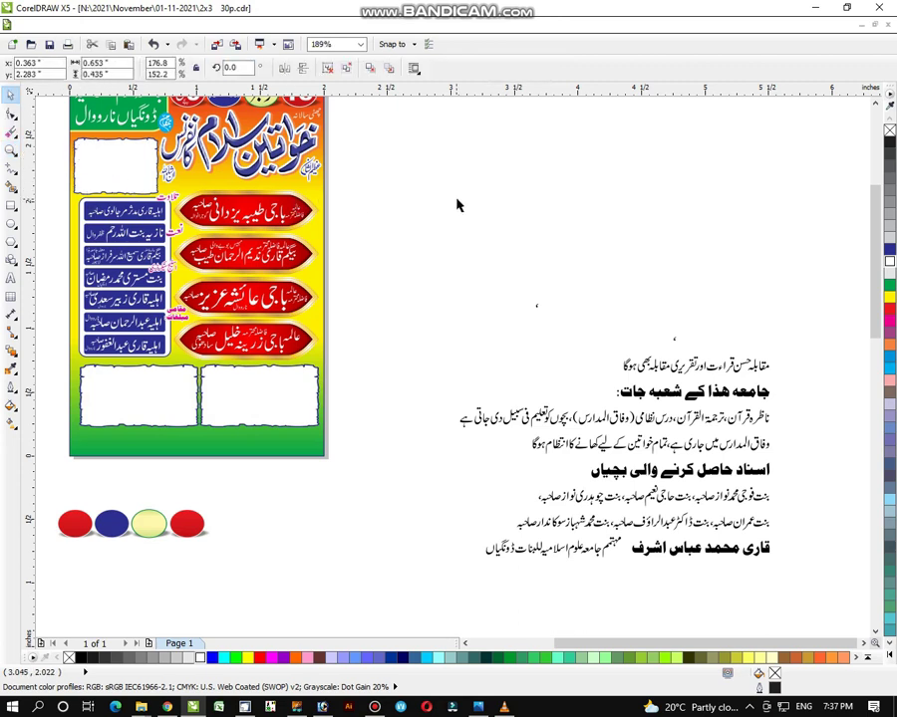
{"action": "left_click", "coordinate": [457, 205]}
{"action": "left_click", "coordinate": [119, 180]}
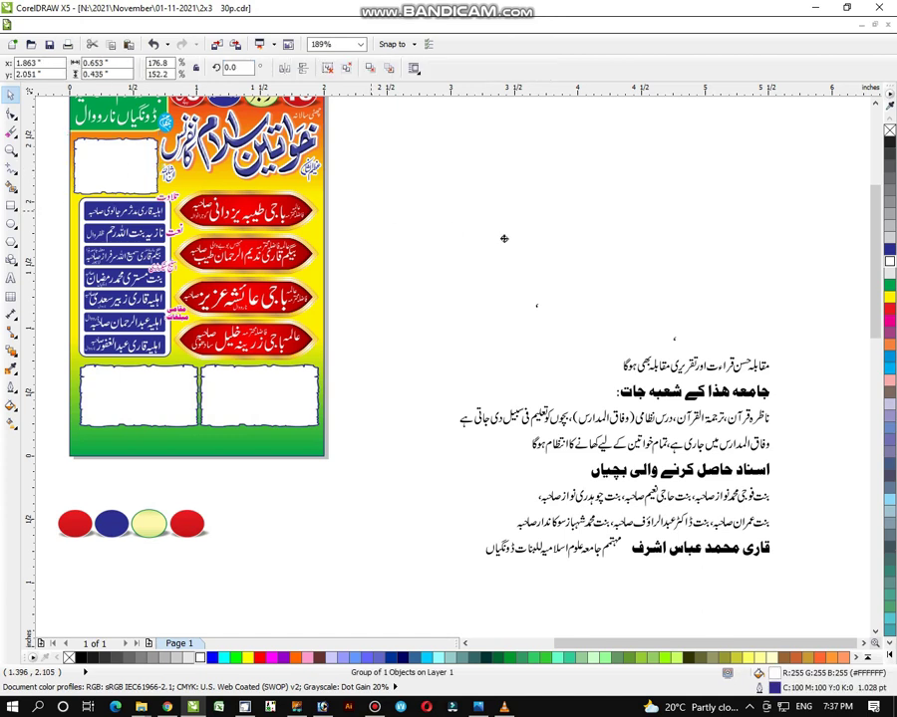
{"action": "left_click_drag", "start_coordinate": [643, 304], "coordinate": [644, 305]}
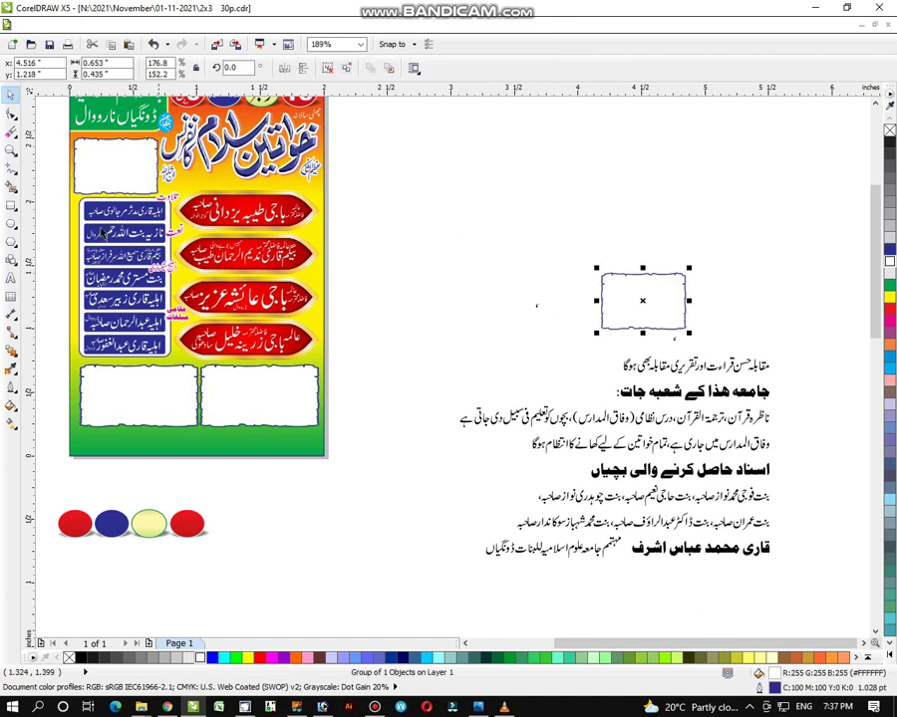
{"action": "left_click", "coordinate": [11, 149]}
{"action": "left_click_drag", "start_coordinate": [426, 202], "coordinate": [827, 584]}
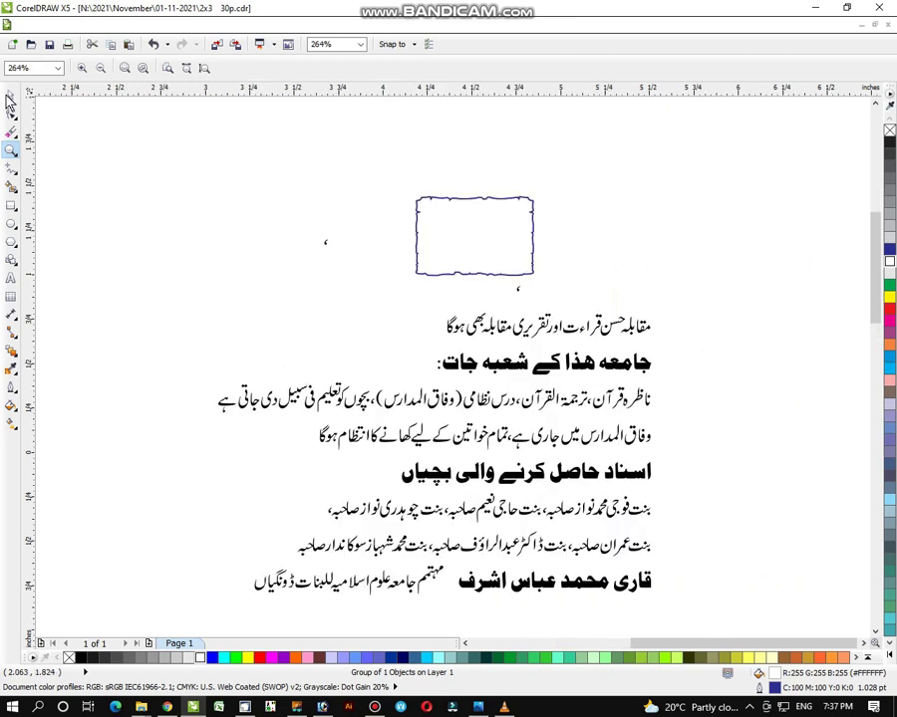
{"action": "left_click", "coordinate": [10, 97]}
{"action": "left_click_drag", "start_coordinate": [691, 293], "coordinate": [390, 351]}
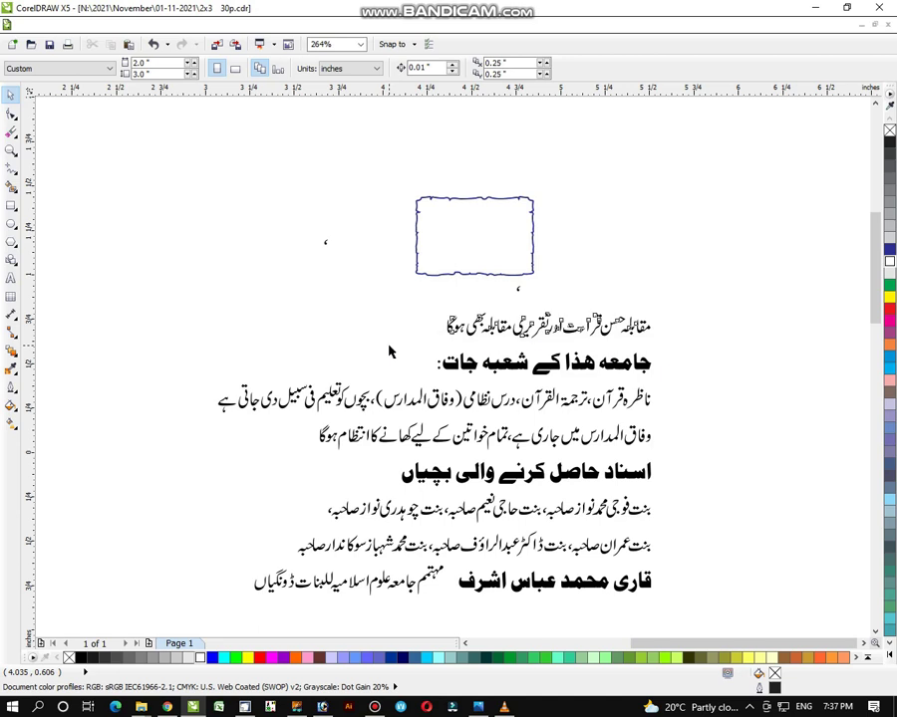
{"action": "left_click", "coordinate": [684, 424]}
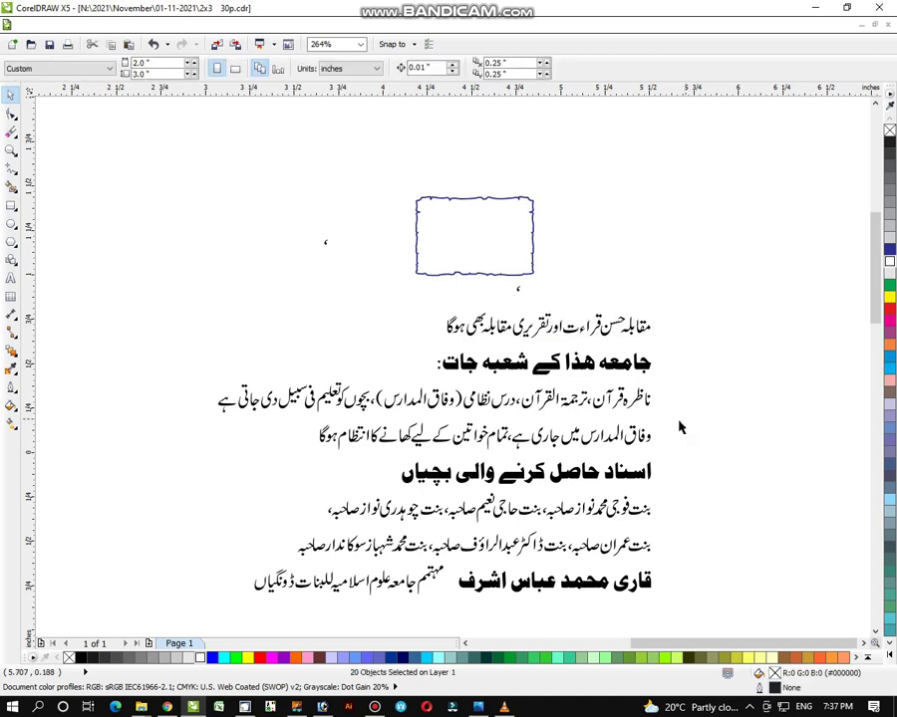
- Group the competition line's words and move the two blue lines into the wavy frame box
{"action": "left_click_drag", "start_coordinate": [671, 417], "coordinate": [212, 215]}
{"action": "left_click", "coordinate": [680, 302]}
{"action": "left_click", "coordinate": [389, 191]}
{"action": "left_click_drag", "start_coordinate": [407, 161], "coordinate": [283, 239]}
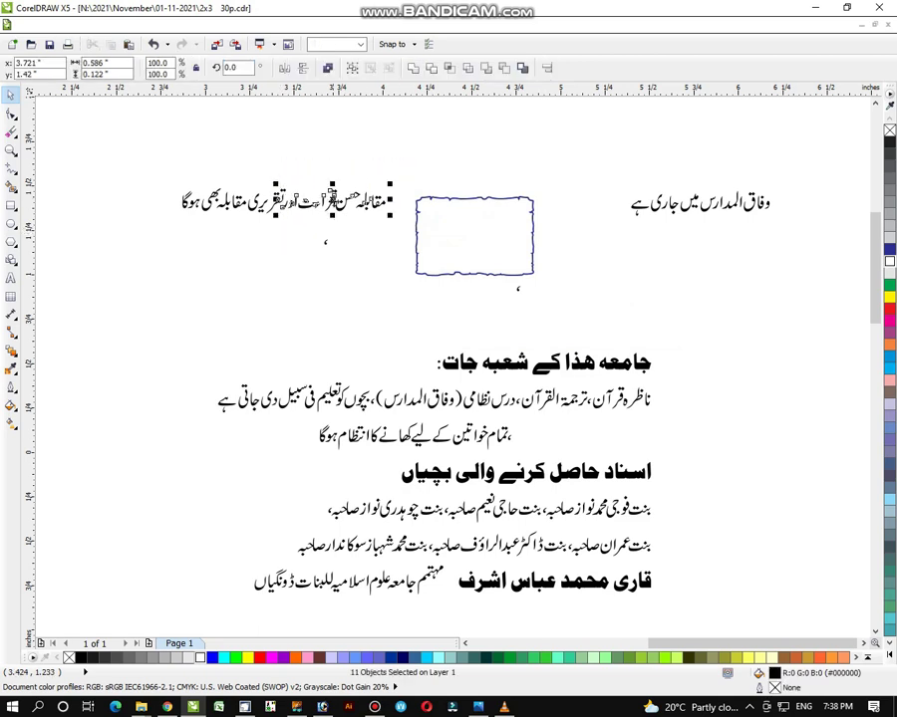
{"action": "left_click_drag", "start_coordinate": [344, 204], "coordinate": [344, 156]}
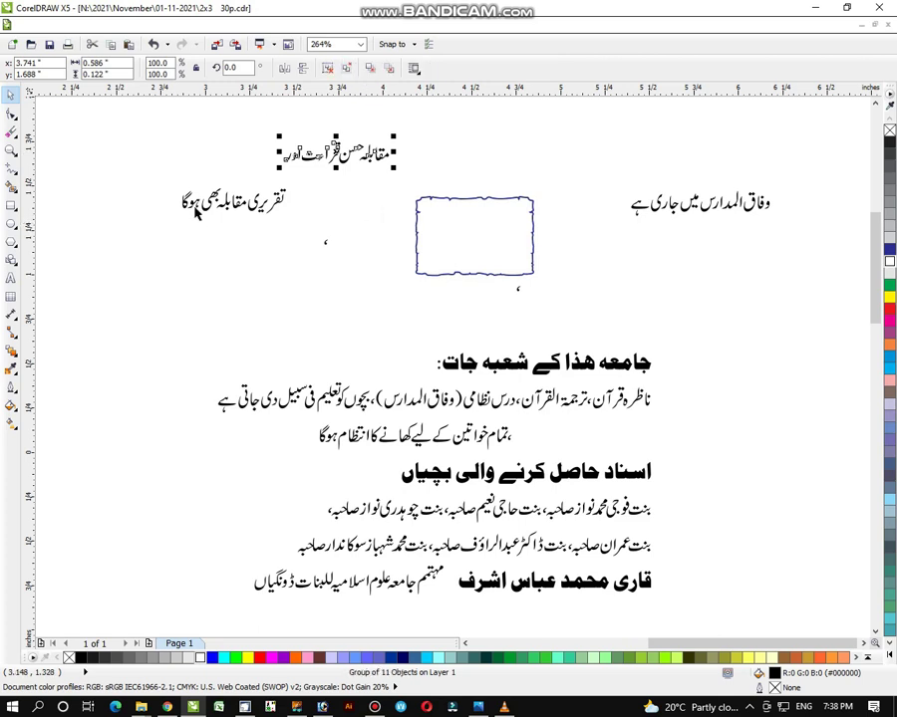
{"action": "left_click_drag", "start_coordinate": [171, 174], "coordinate": [309, 239]}
{"action": "key", "text": "ctrl+g"}
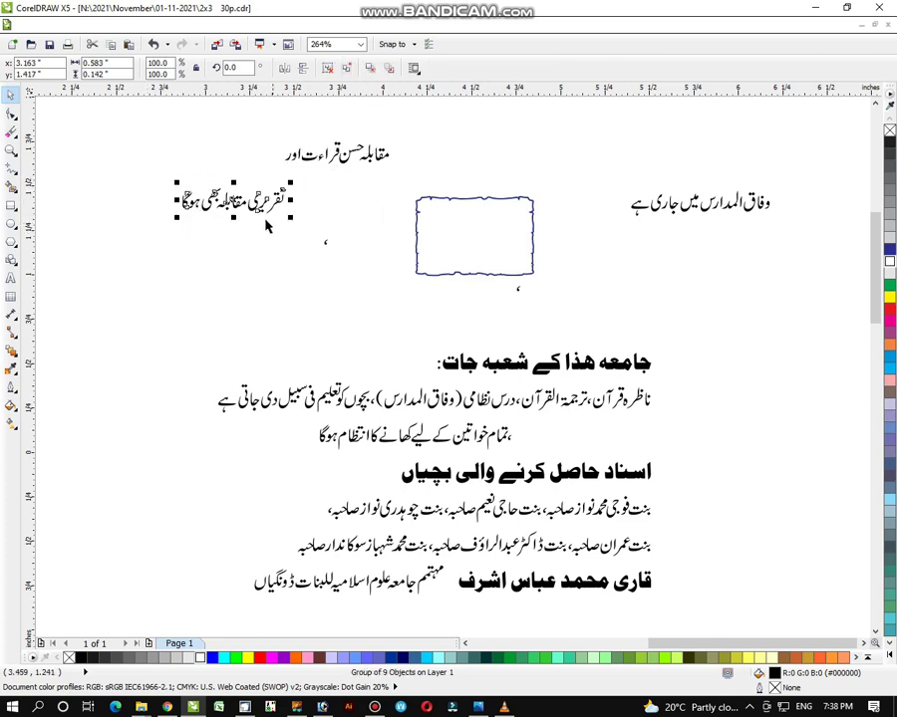
{"action": "mouse_move", "coordinate": [231, 199]}
{"action": "left_mouse_down"}
{"action": "mouse_move", "coordinate": [330, 175]}
{"action": "mouse_move", "coordinate": [478, 237]}
{"action": "mouse_move", "coordinate": [475, 229]}
{"action": "left_mouse_up"}
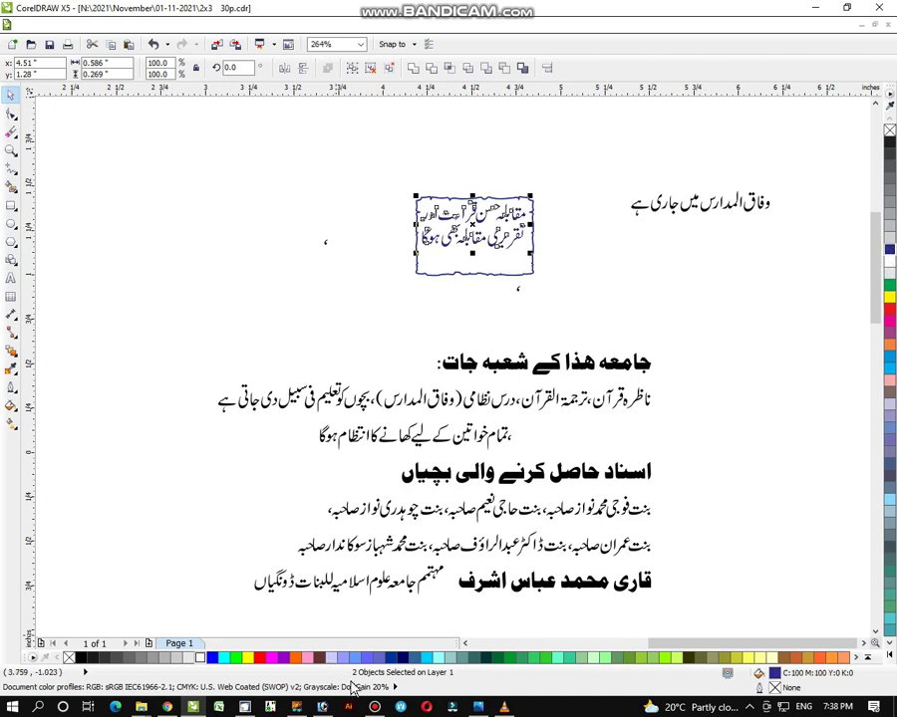
{"action": "mouse_move", "coordinate": [375, 710]}
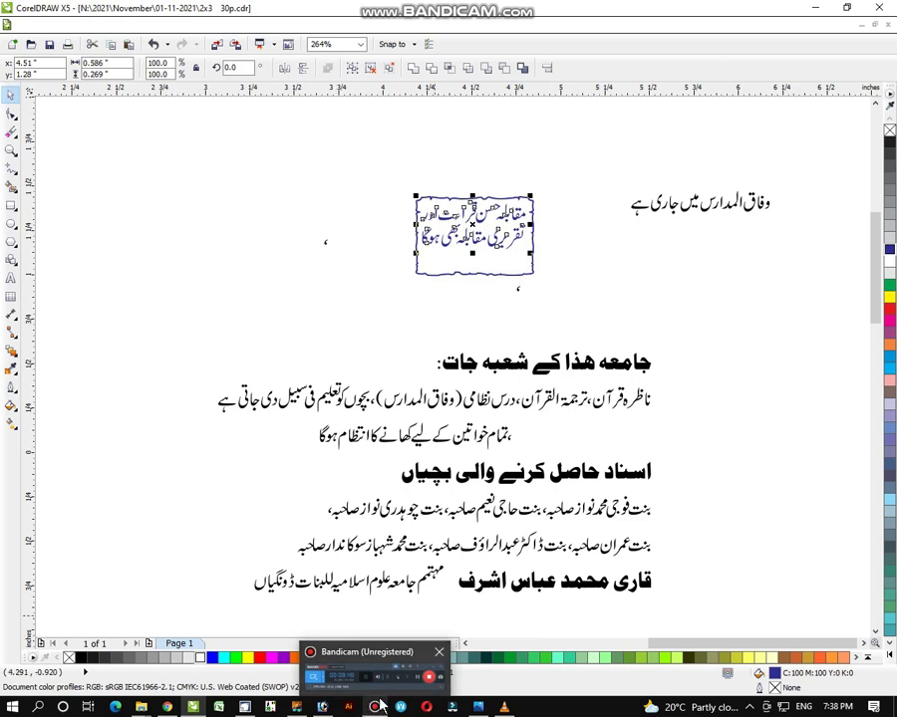
{"action": "left_click", "coordinate": [377, 708]}
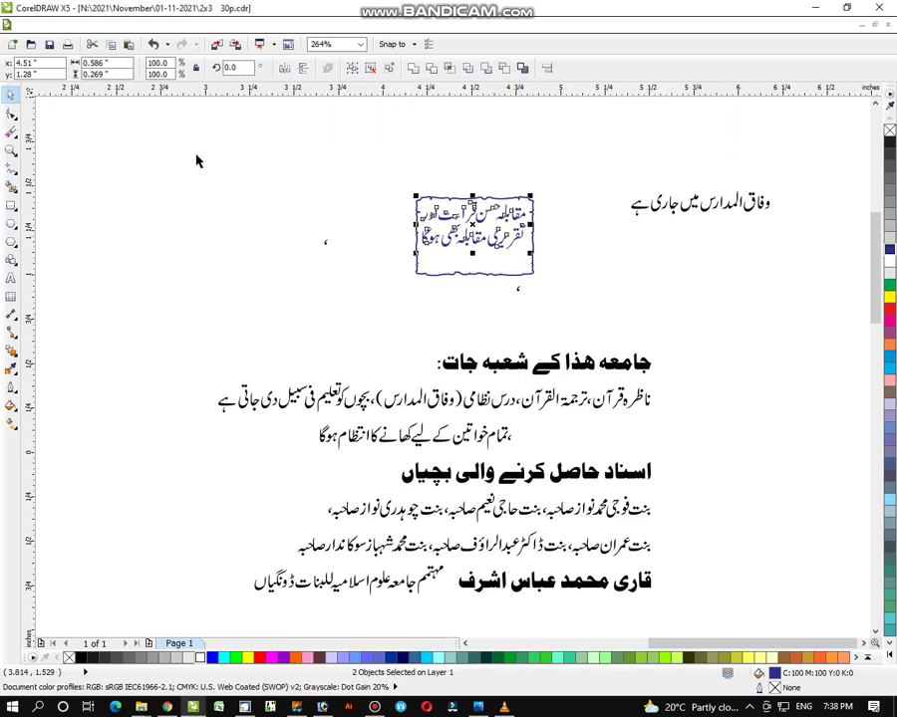
- Shrink وفاق المدارس میں جاری ہے to fit the frame's bottom and colour it magenta
{"action": "left_click", "coordinate": [8, 152]}
{"action": "left_click_drag", "start_coordinate": [309, 149], "coordinate": [801, 355]}
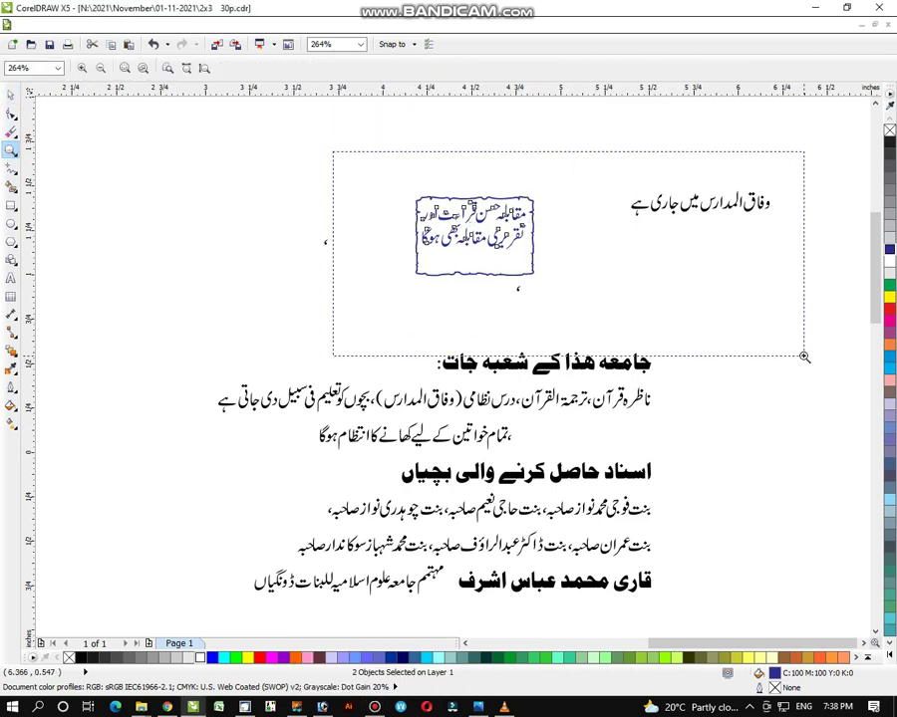
{"action": "left_click", "coordinate": [10, 95]}
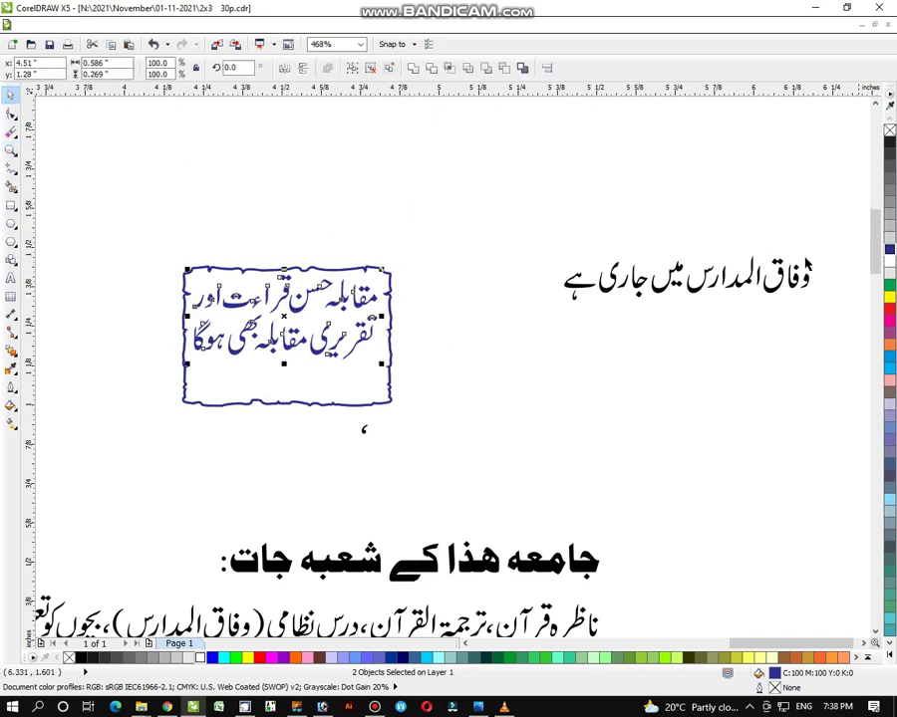
{"action": "left_click_drag", "start_coordinate": [861, 214], "coordinate": [292, 377]}
{"action": "left_click_drag", "start_coordinate": [218, 397], "coordinate": [189, 407]}
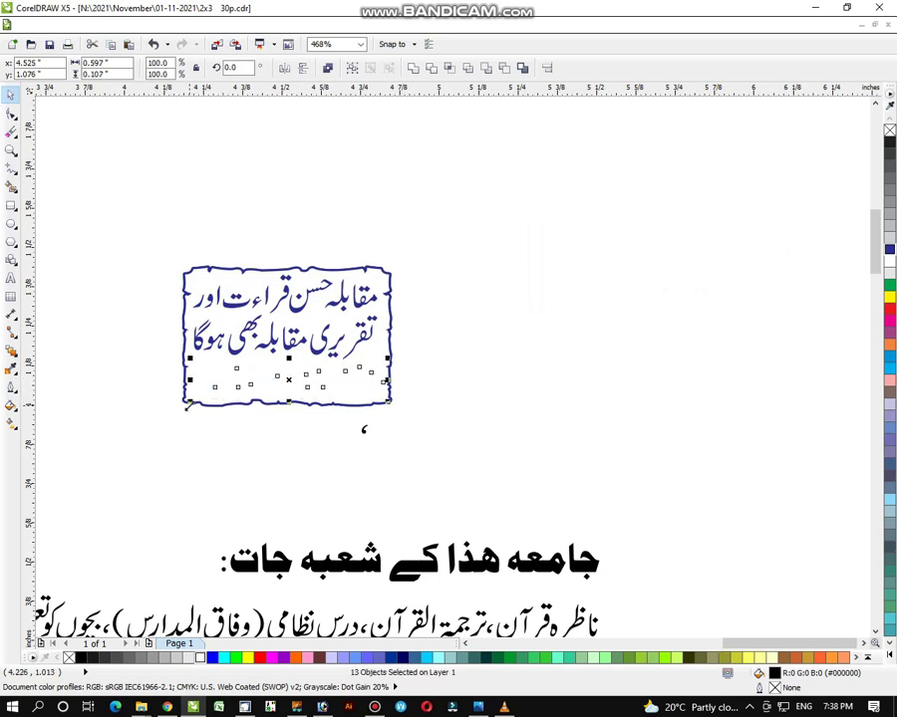
{"action": "left_click", "coordinate": [880, 329]}
- Group the magenta line's characters, then group the frame box with all its text
{"action": "left_click", "coordinate": [728, 413]}
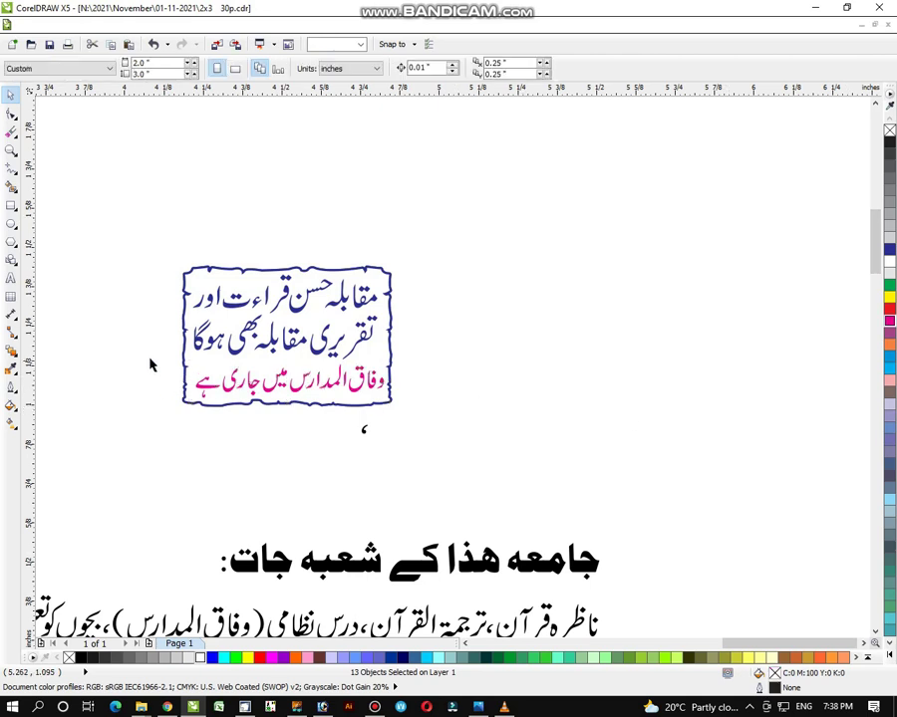
{"action": "left_click_drag", "start_coordinate": [150, 365], "coordinate": [442, 422]}
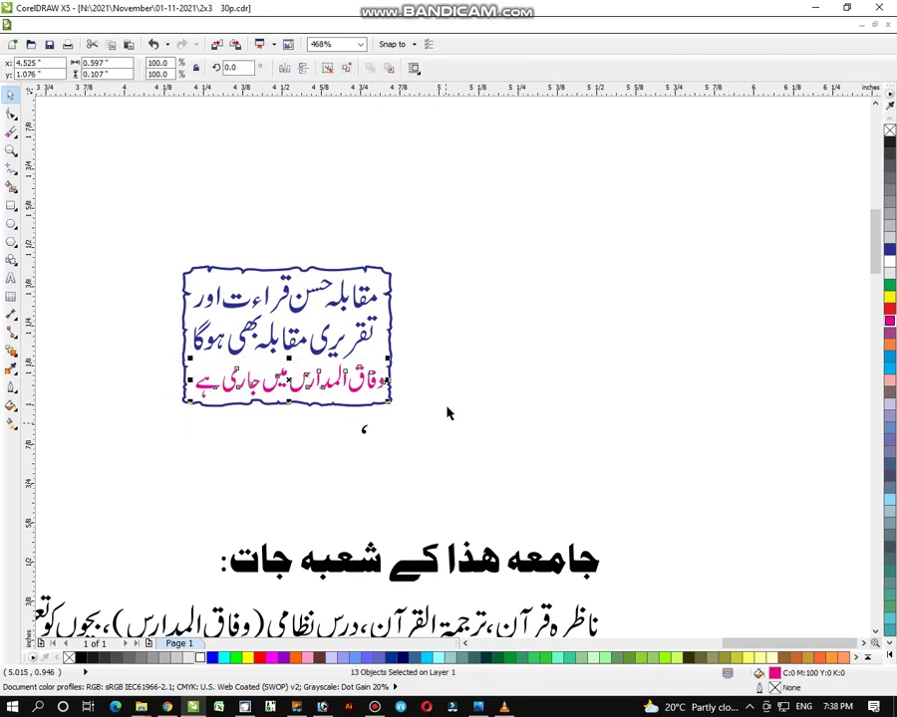
{"action": "key", "text": "ctrl+g"}
{"action": "left_click", "coordinate": [390, 344], "text": "shift"}
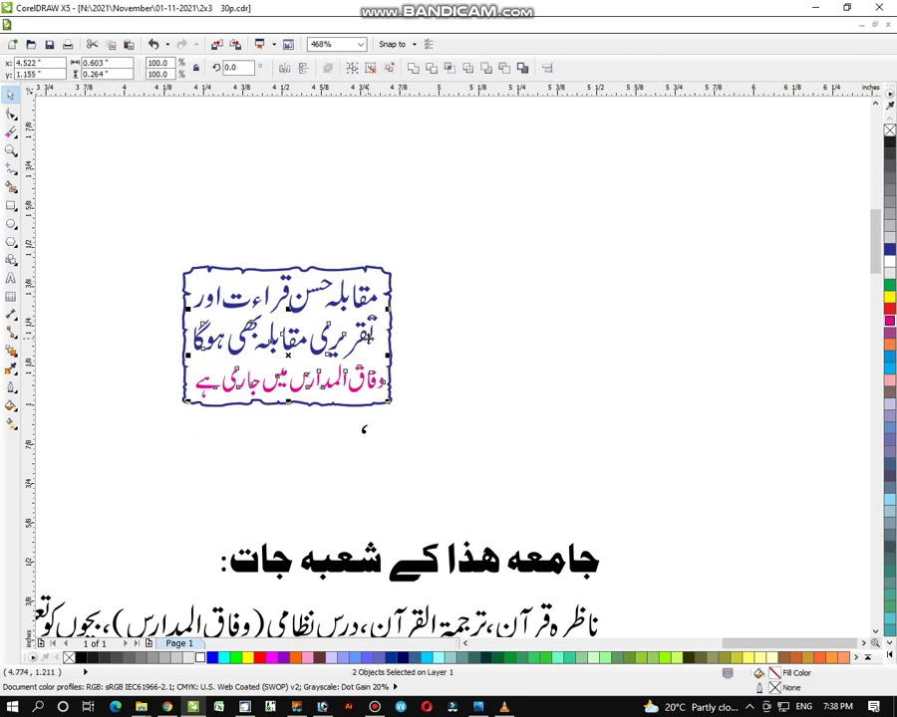
{"action": "left_click", "coordinate": [157, 226]}
{"action": "left_click_drag", "start_coordinate": [154, 209], "coordinate": [444, 425]}
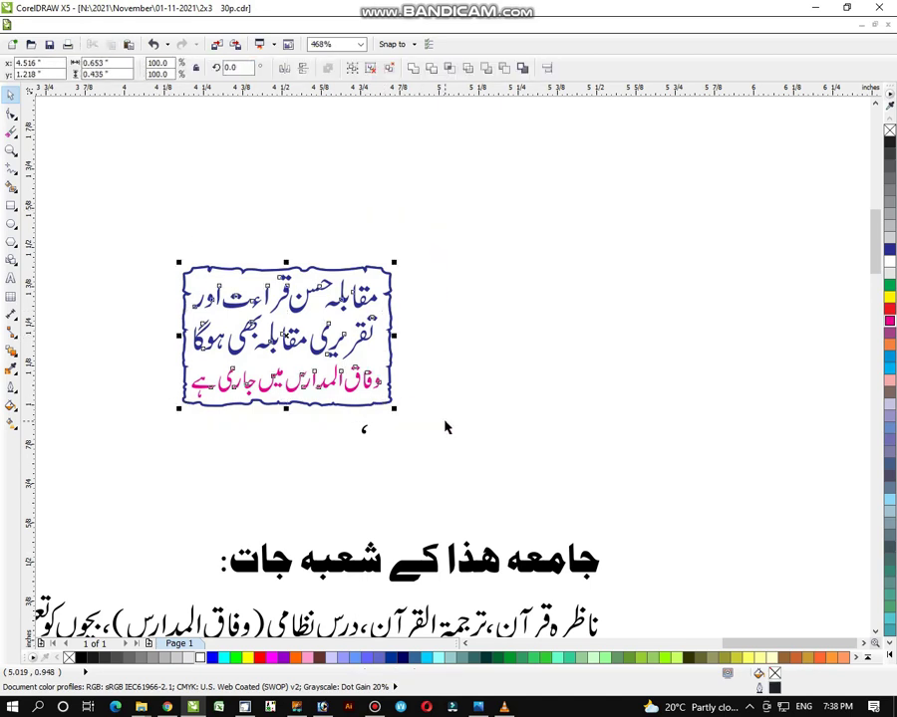
{"action": "key", "text": "ctrl+g"}
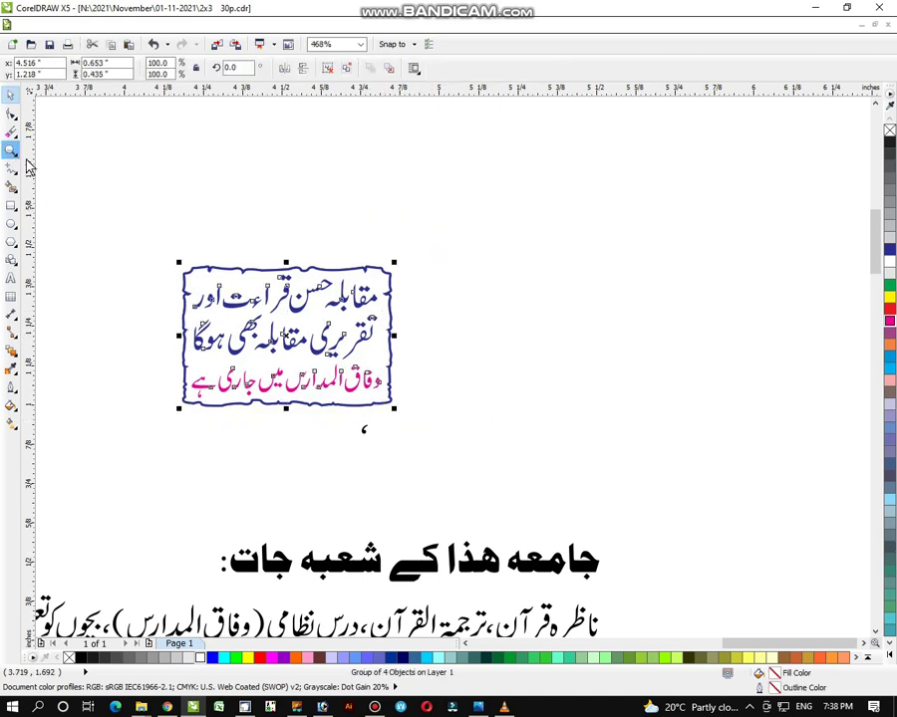
{"action": "key", "text": "z"}
{"action": "scroll", "coordinate": [240, 282], "scroll_direction": "down", "scroll_amount": 2}
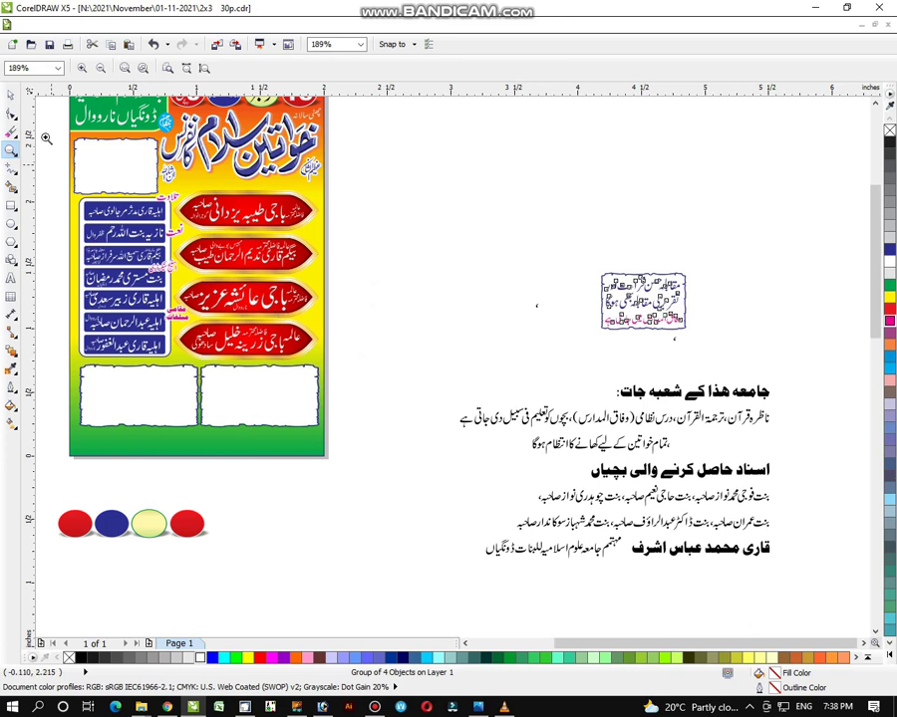
- Center the grouped competition-notice text box in the poster's top-left white box
{"action": "left_click", "coordinate": [10, 94]}
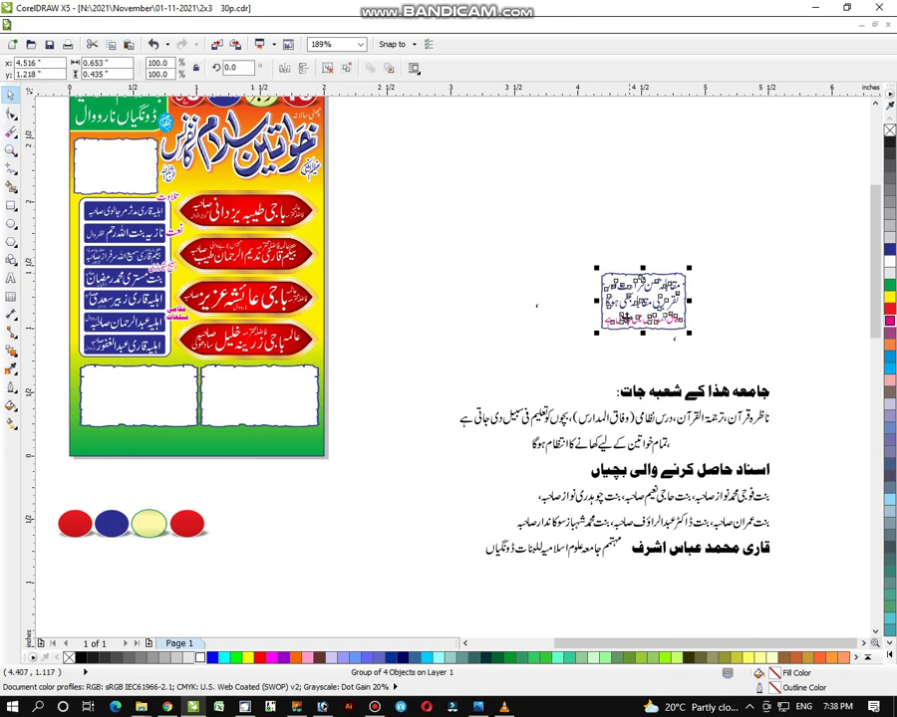
{"action": "left_click", "coordinate": [133, 156], "text": "shift"}
{"action": "key", "text": "e"}
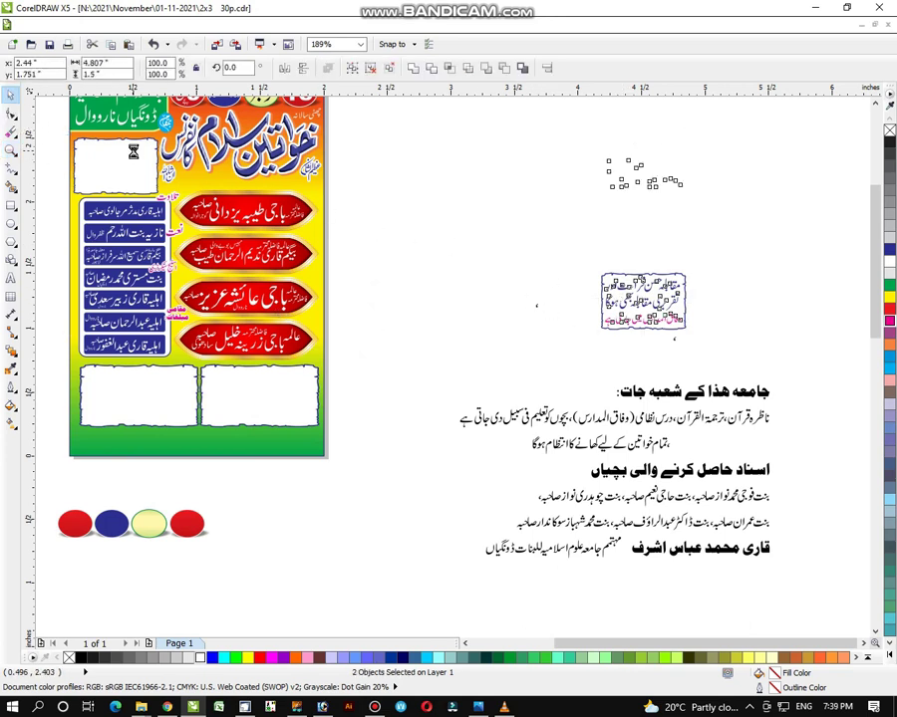
{"action": "key", "text": "c"}
- Place a copy of the empty wavy frame beside the programme text
{"action": "left_click", "coordinate": [456, 324]}
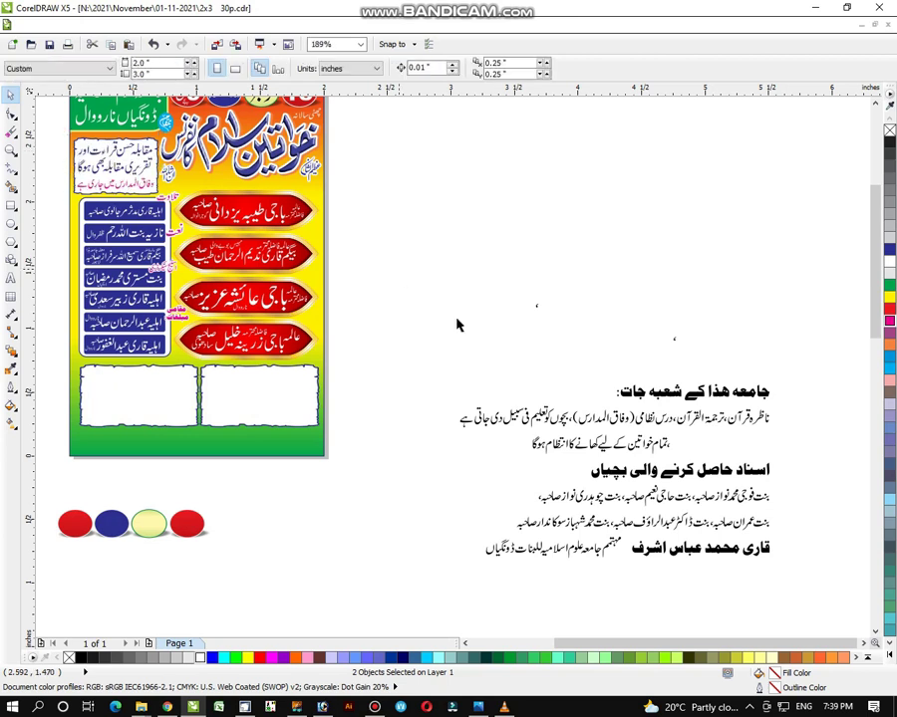
{"action": "left_click", "coordinate": [260, 408]}
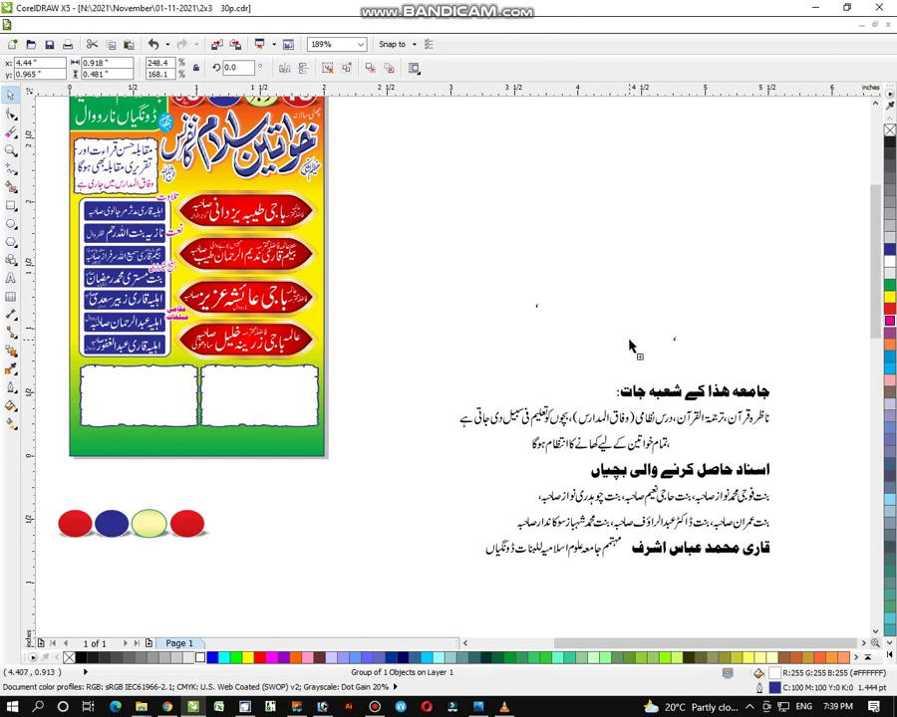
{"action": "left_click_drag", "start_coordinate": [630, 346], "coordinate": [630, 338]}
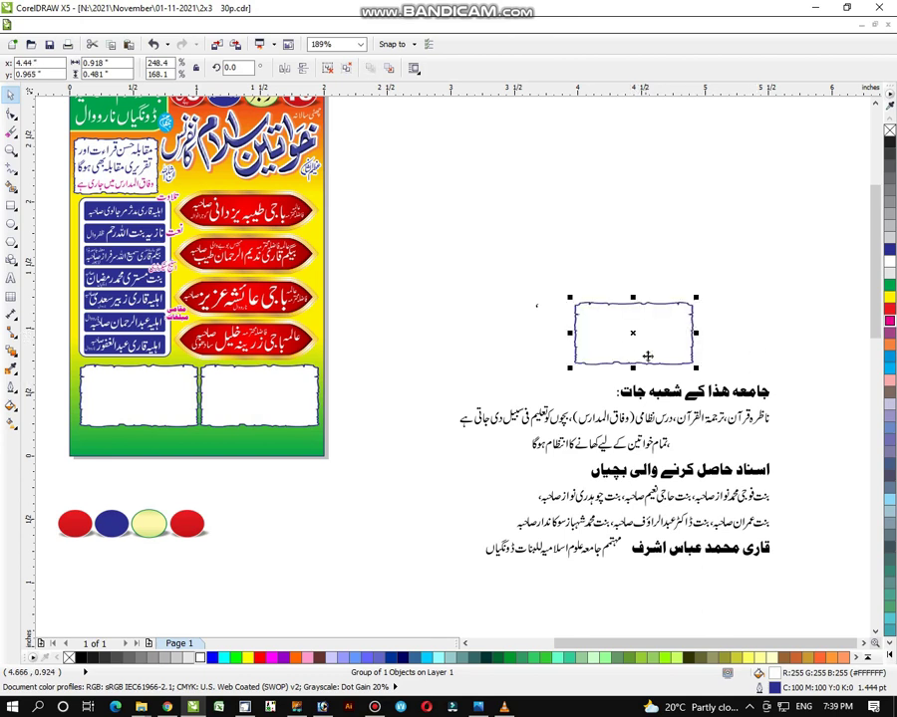
- Zoom in on the copied frame and move the departments heading above it
{"action": "left_click", "coordinate": [10, 149]}
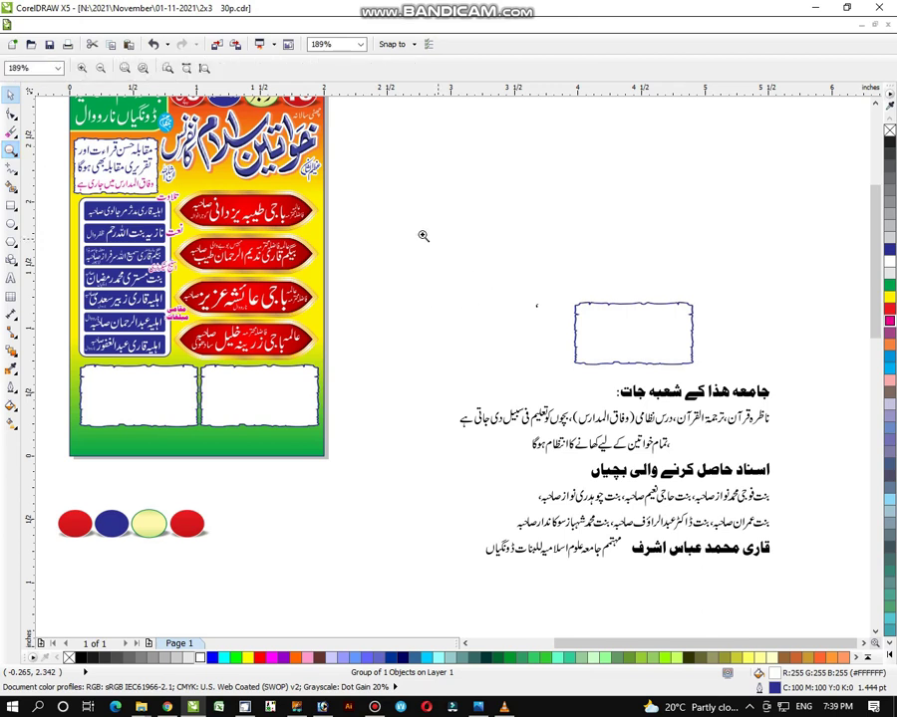
{"action": "left_click_drag", "start_coordinate": [421, 233], "coordinate": [806, 493]}
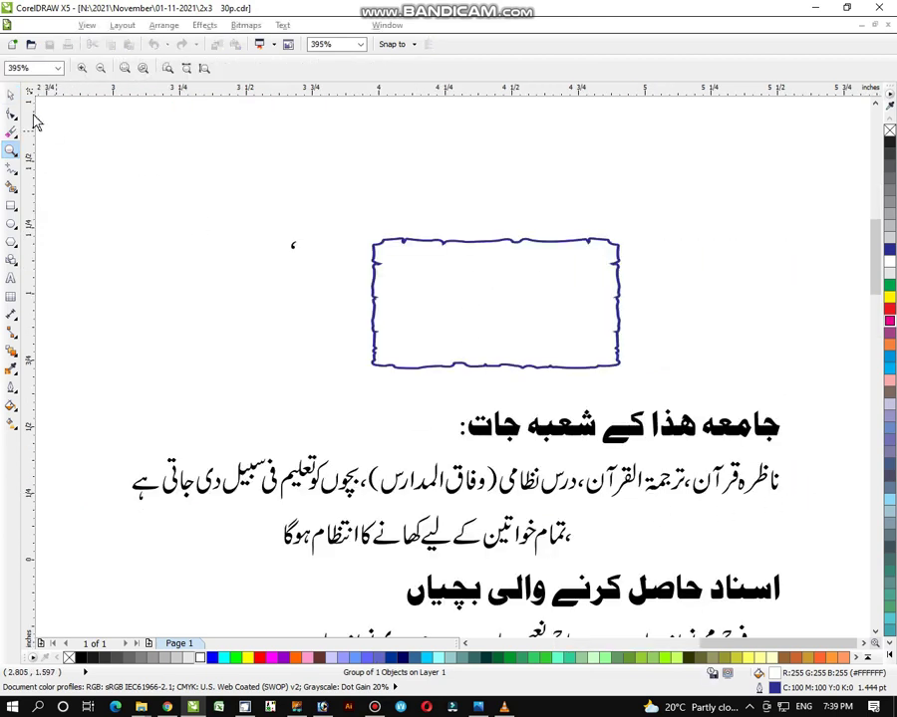
{"action": "left_click", "coordinate": [9, 95]}
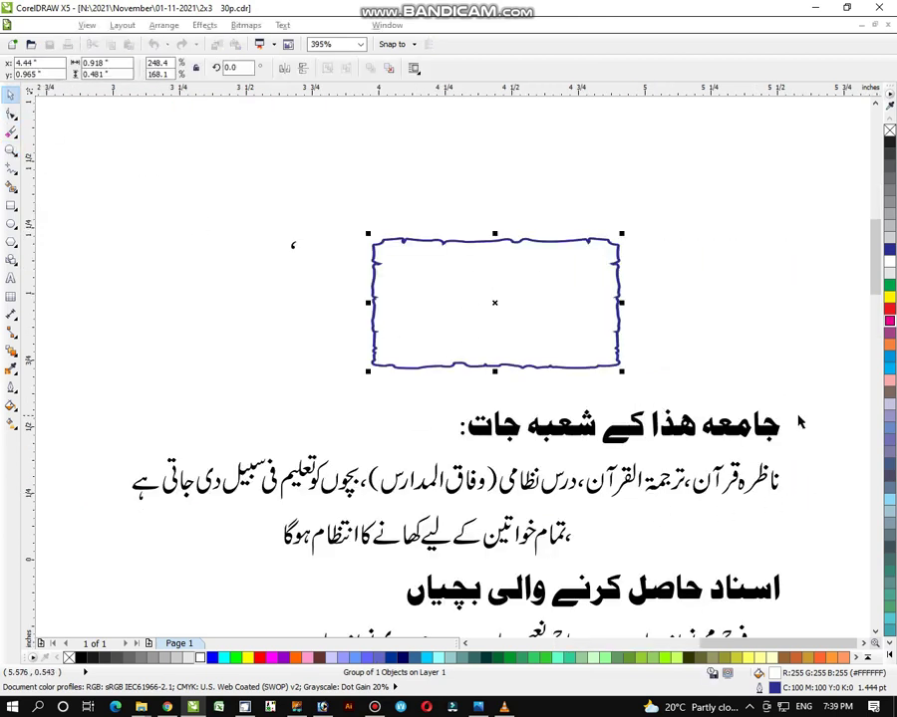
{"action": "left_click_drag", "start_coordinate": [797, 397], "coordinate": [451, 450]}
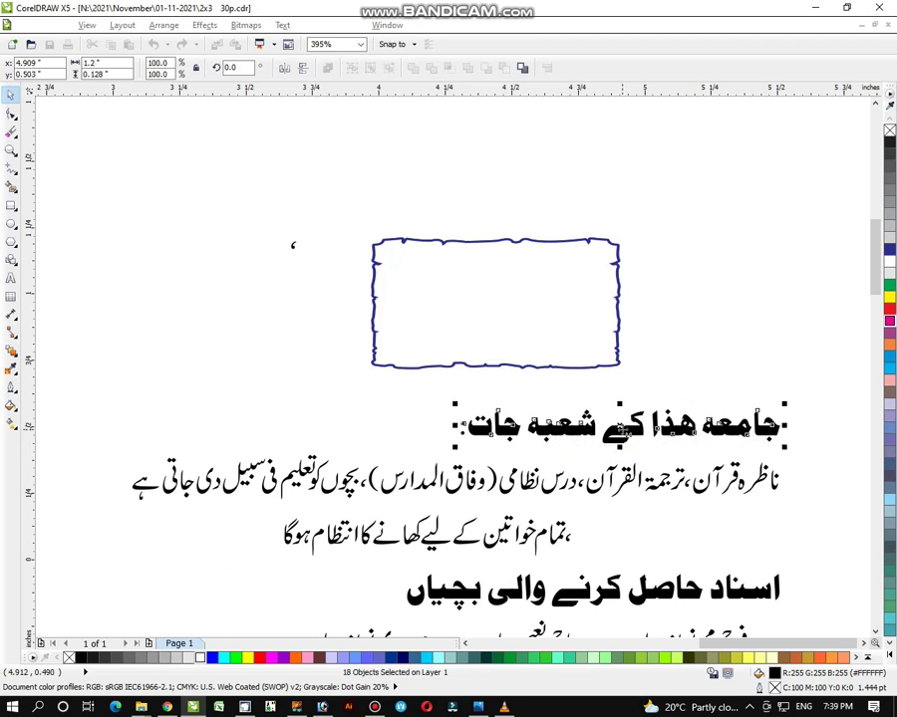
{"action": "left_click_drag", "start_coordinate": [628, 439], "coordinate": [504, 163]}
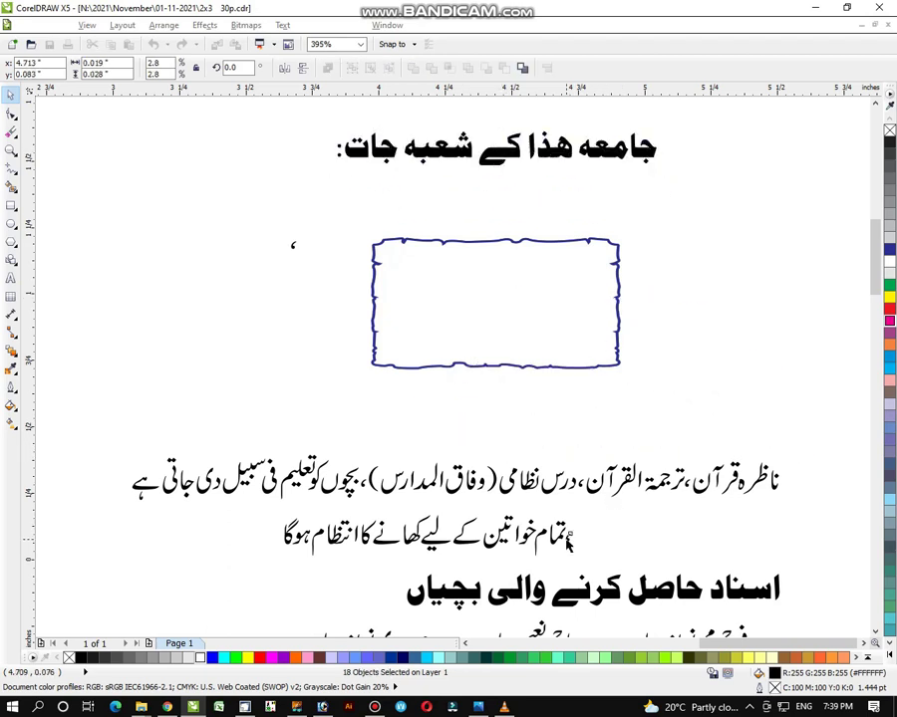
- Split the departments line into two grouped lines and stack them together
{"action": "left_click_drag", "start_coordinate": [570, 538], "coordinate": [546, 394]}
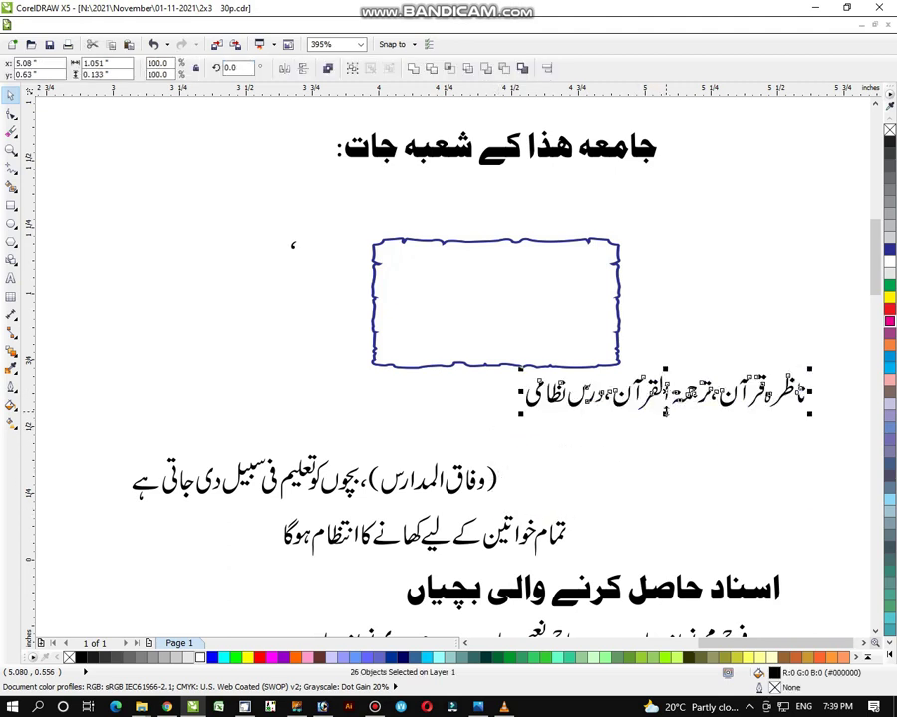
{"action": "key", "text": "ctrl+g"}
{"action": "left_click_drag", "start_coordinate": [91, 434], "coordinate": [533, 515]}
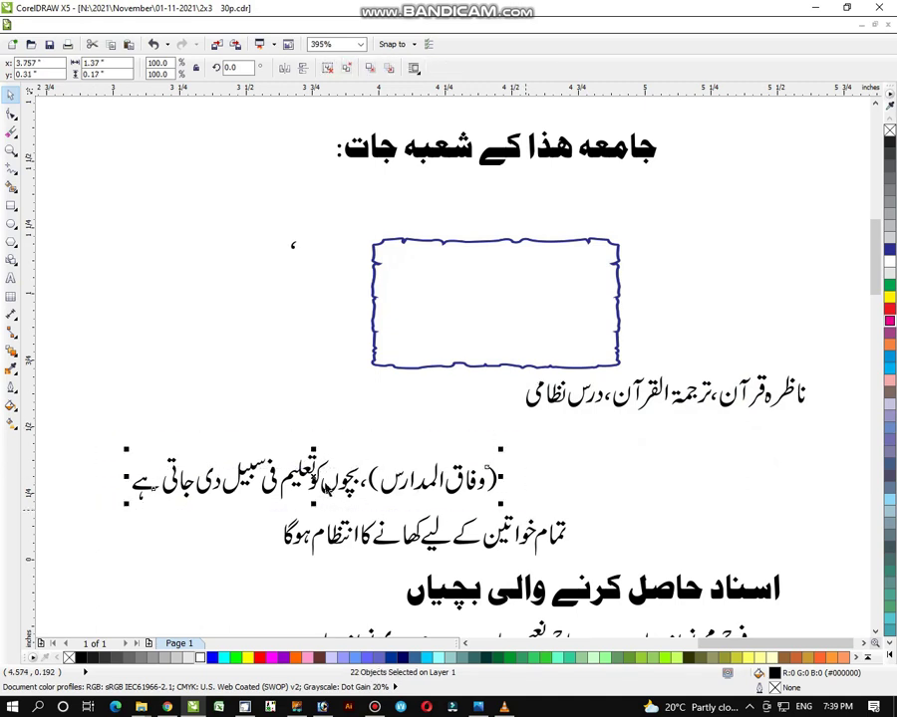
{"action": "key", "text": "ctrl+g"}
{"action": "left_click_drag", "start_coordinate": [316, 490], "coordinate": [691, 401]}
- Shrink the two department lines to fit inside the copied wavy frame, centred
{"action": "left_click", "coordinate": [657, 391], "text": "shift"}
{"action": "left_click_drag", "start_coordinate": [478, 460], "coordinate": [561, 446]}
{"action": "left_click_drag", "start_coordinate": [822, 419], "coordinate": [625, 296]}
{"action": "left_click_drag", "start_coordinate": [658, 247], "coordinate": [617, 256]}
{"action": "left_click_drag", "start_coordinate": [491, 290], "coordinate": [495, 283]}
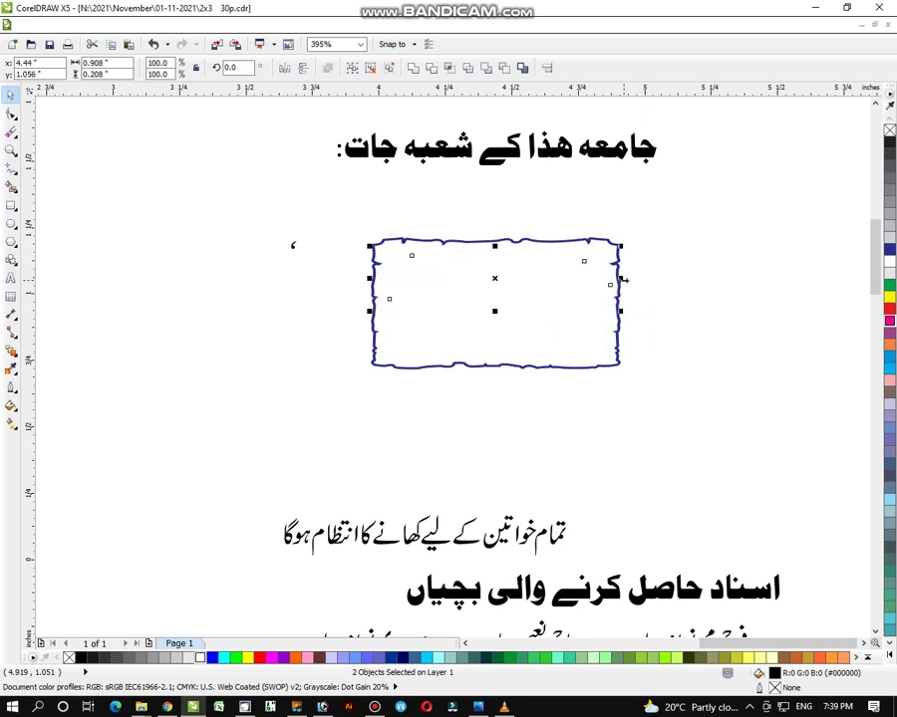
{"action": "left_click_drag", "start_coordinate": [621, 281], "coordinate": [615, 281]}
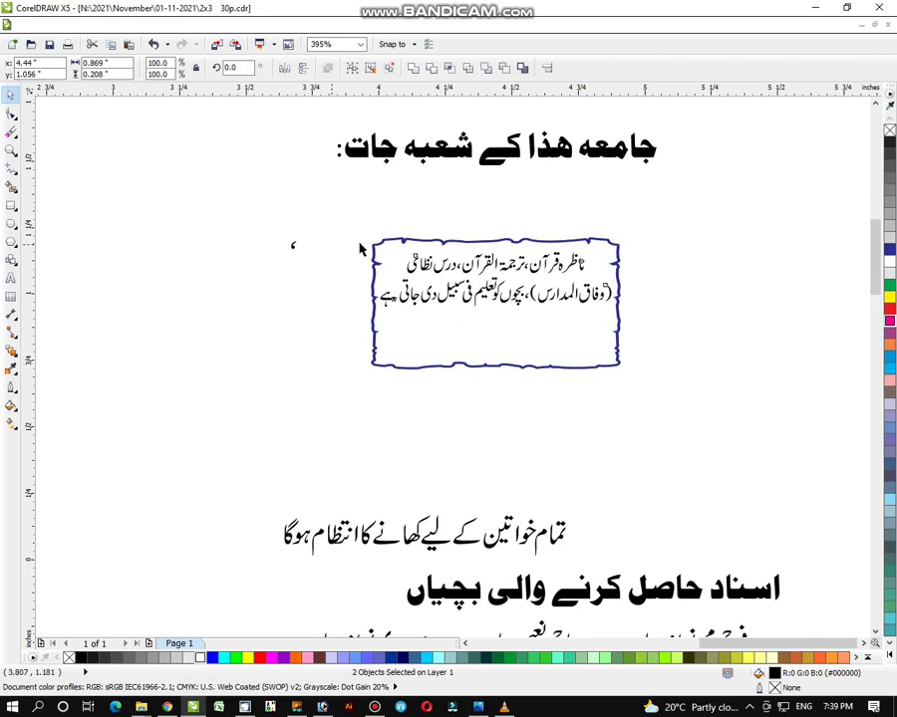
{"action": "left_click_drag", "start_coordinate": [365, 243], "coordinate": [656, 338]}
{"action": "key", "text": "Down"}
{"action": "key", "text": "Down"}
{"action": "key", "text": "Down"}
{"action": "key", "text": "Down"}
{"action": "key", "text": "Down"}
{"action": "key", "text": "Down"}
{"action": "key", "text": "Down"}
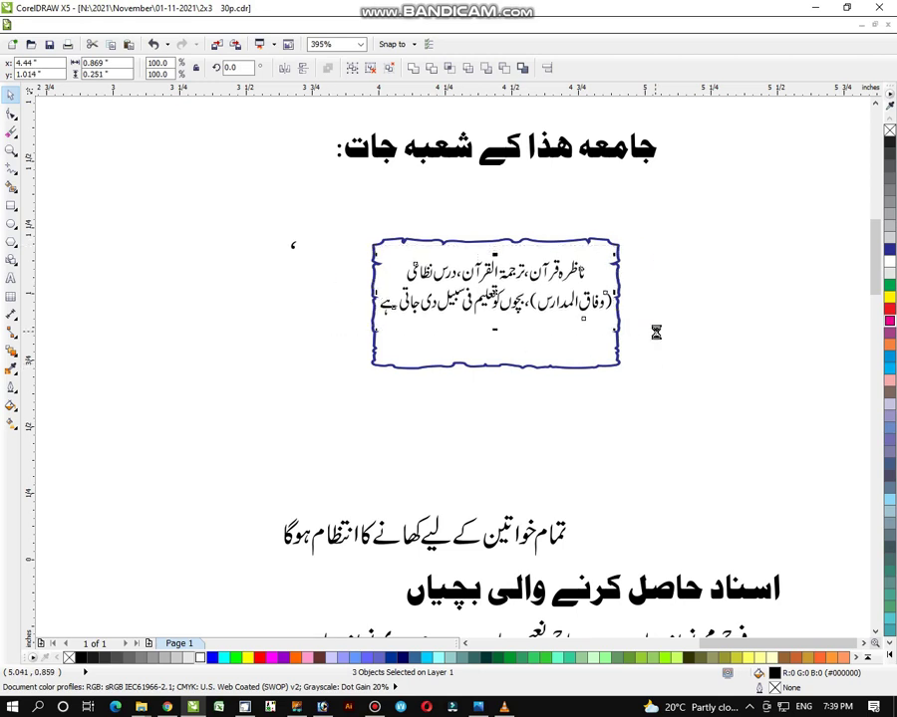
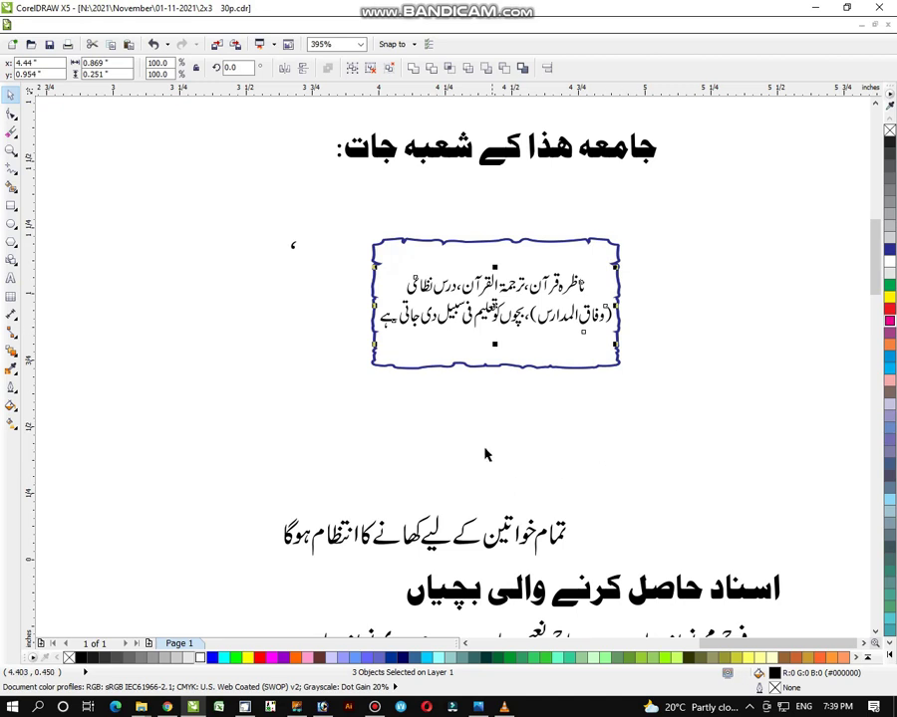
- Cut and re-paste the Urdu note, then break it apart into separate words
{"action": "left_click_drag", "start_coordinate": [661, 257], "coordinate": [361, 386]}
{"action": "key", "text": "Up"}
{"action": "key", "text": "Up"}
{"action": "key", "text": "Up"}
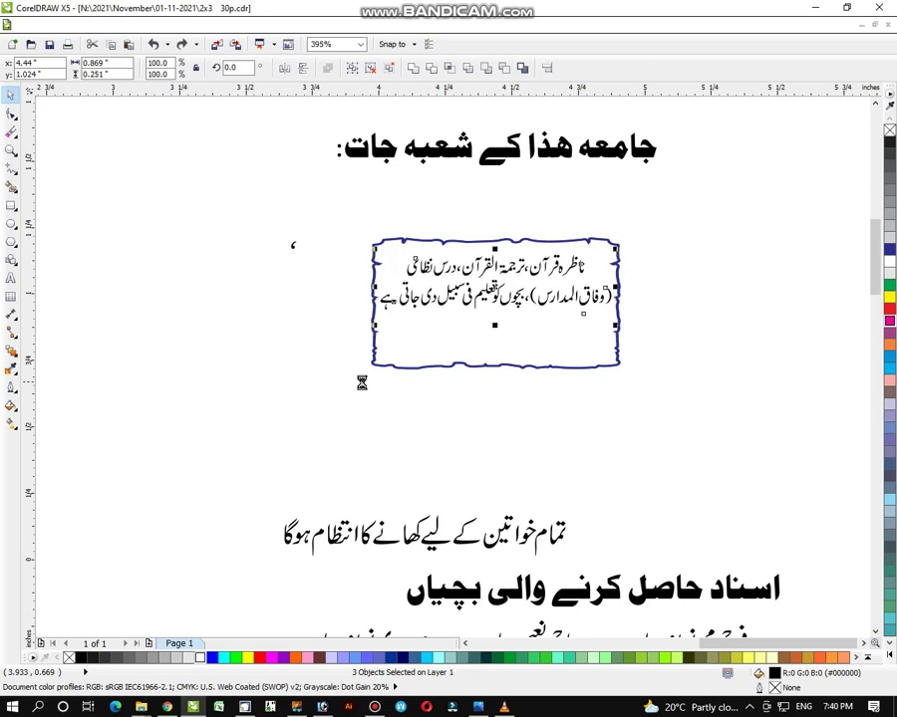
{"action": "key", "text": "Delete"}
{"action": "key", "text": "ctrl+v"}
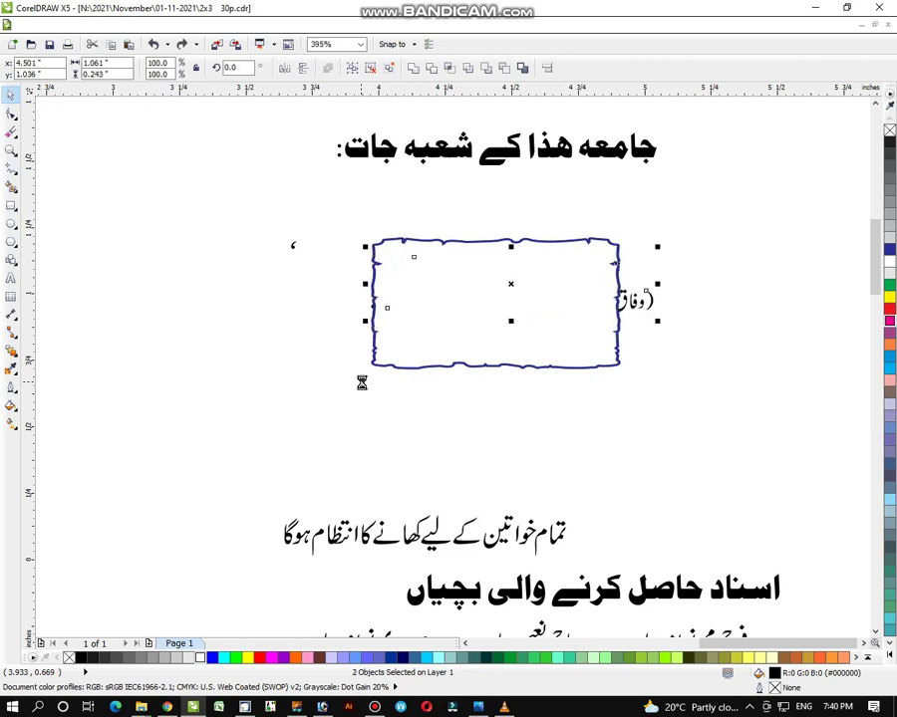
{"action": "left_click", "coordinate": [756, 535]}
{"action": "left_click", "coordinate": [574, 358]}
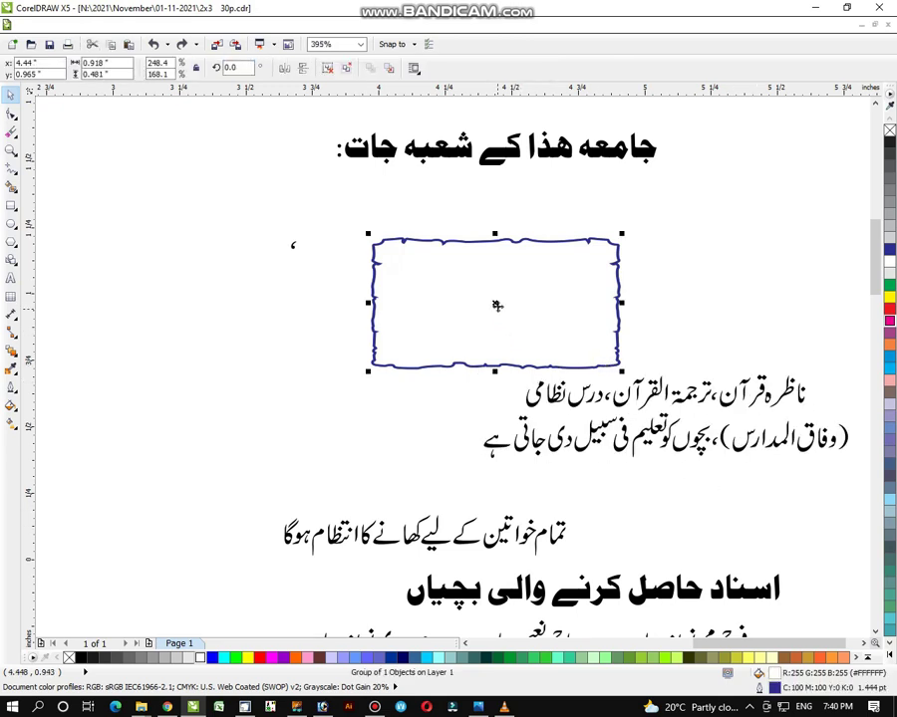
{"action": "key", "text": "ctrl+z"}
{"action": "key", "text": "ctrl+z"}
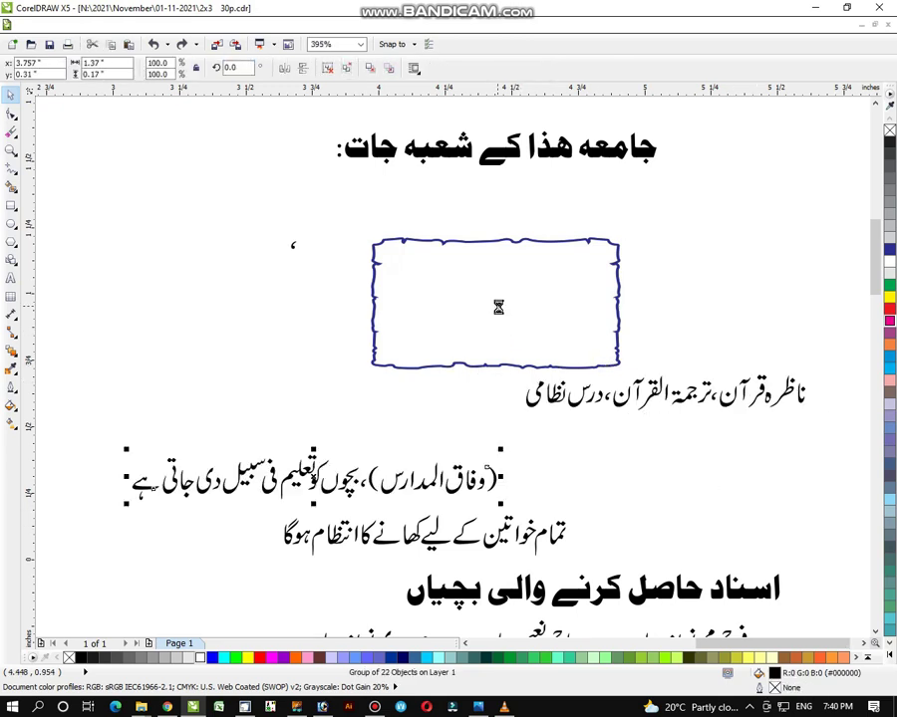
{"action": "key", "text": "ctrl+z"}
{"action": "key", "text": "ctrl+z"}
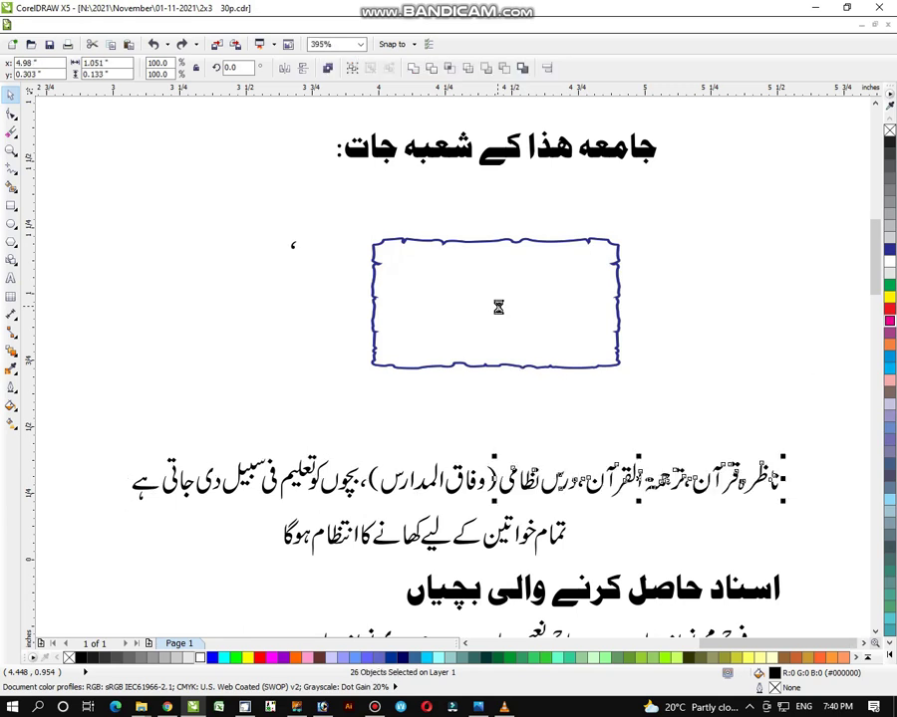
- Regroup the Urdu words into three shorter stacked lines, deleting a stray comma
{"action": "left_click_drag", "start_coordinate": [829, 423], "coordinate": [583, 523]}
{"action": "left_click_drag", "start_coordinate": [684, 481], "coordinate": [702, 379]}
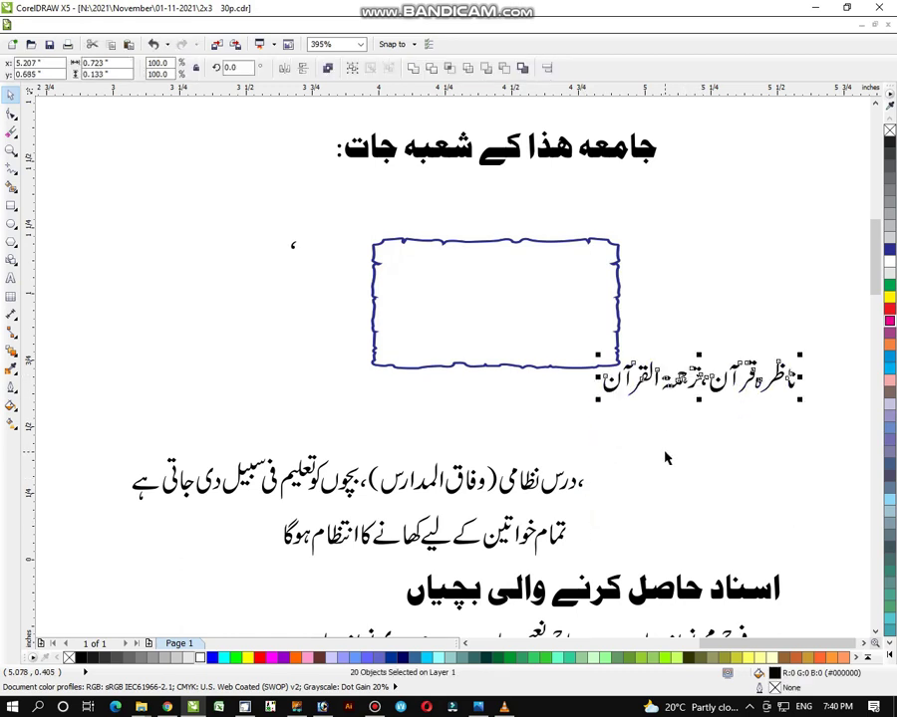
{"action": "key", "text": "ctrl+g"}
{"action": "left_click", "coordinate": [580, 486]}
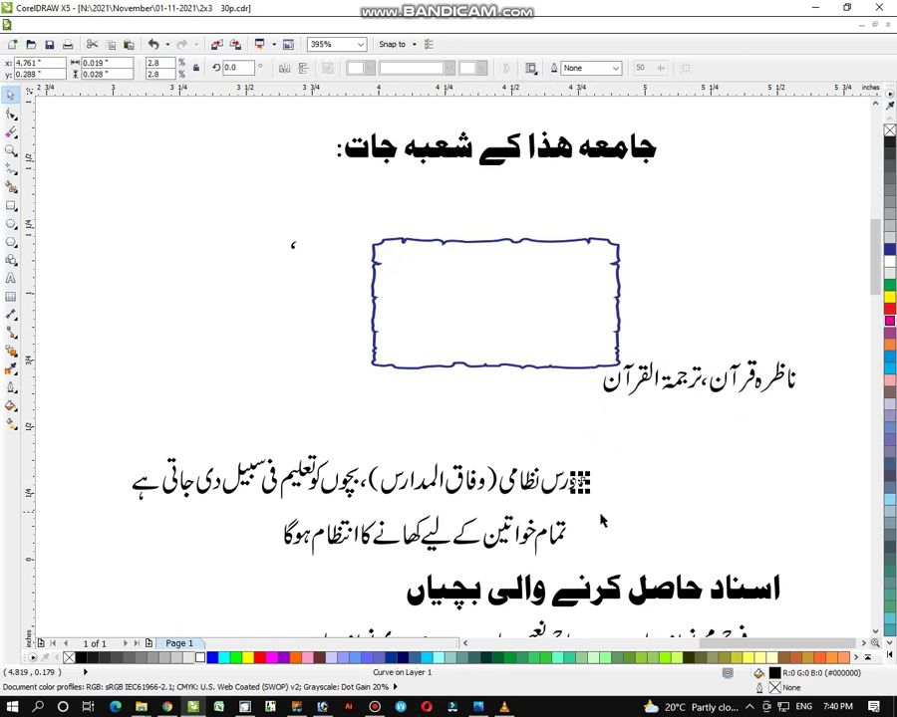
{"action": "key", "text": "Delete"}
{"action": "left_click_drag", "start_coordinate": [631, 448], "coordinate": [371, 512]}
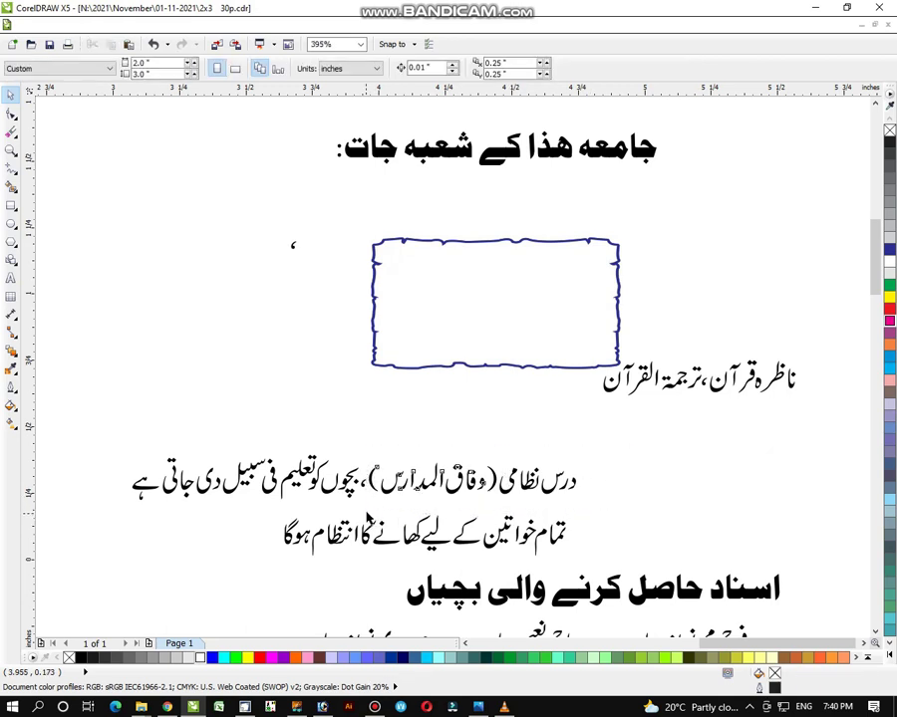
{"action": "left_click_drag", "start_coordinate": [471, 479], "coordinate": [703, 422]}
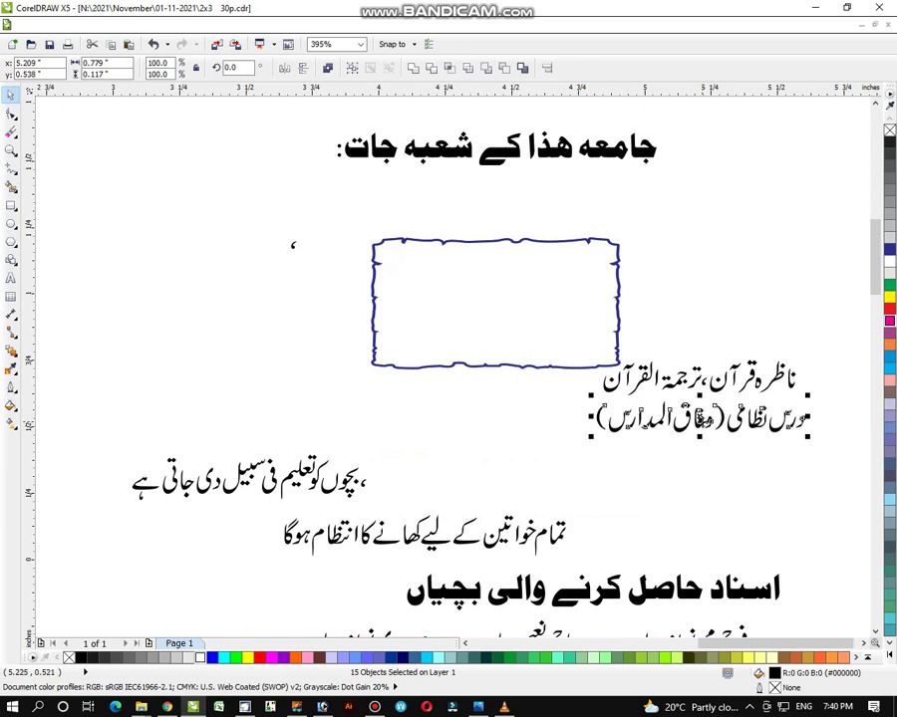
{"action": "left_click", "coordinate": [344, 484]}
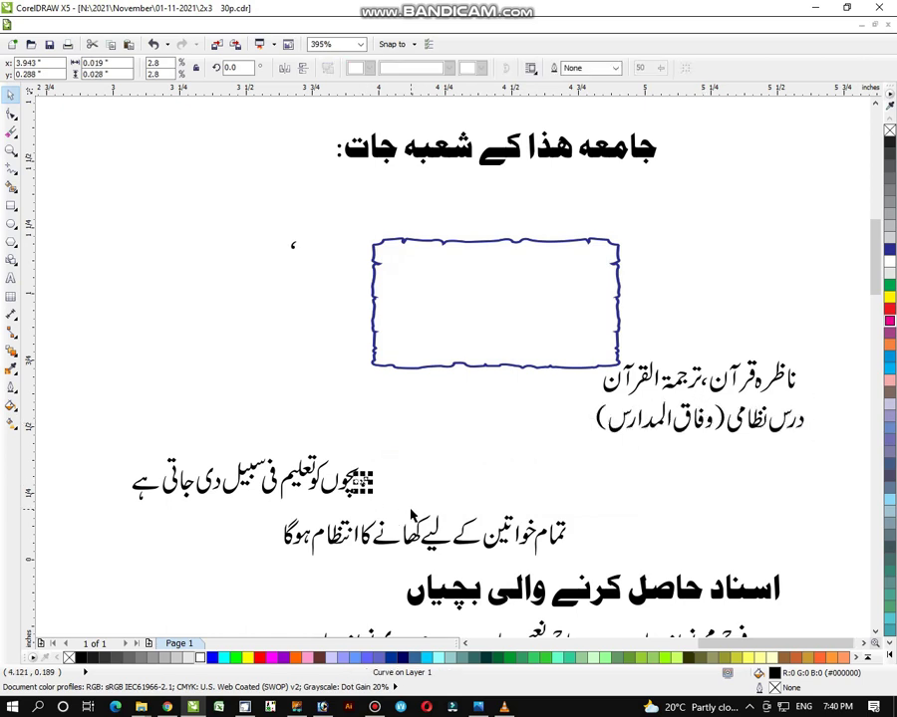
{"action": "left_click_drag", "start_coordinate": [99, 444], "coordinate": [372, 502]}
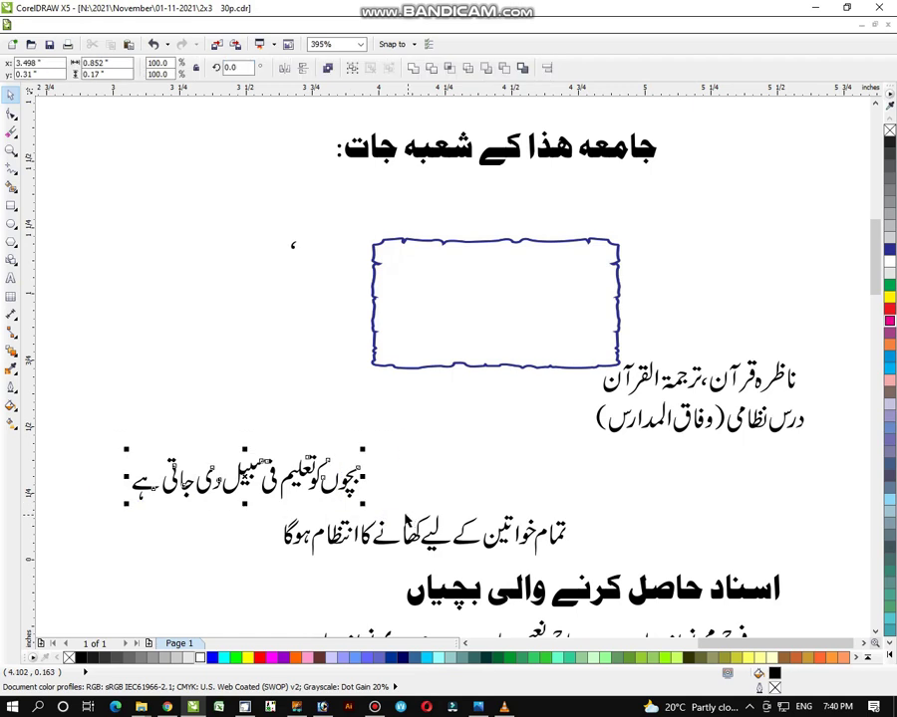
{"action": "left_click_drag", "start_coordinate": [245, 476], "coordinate": [711, 459]}
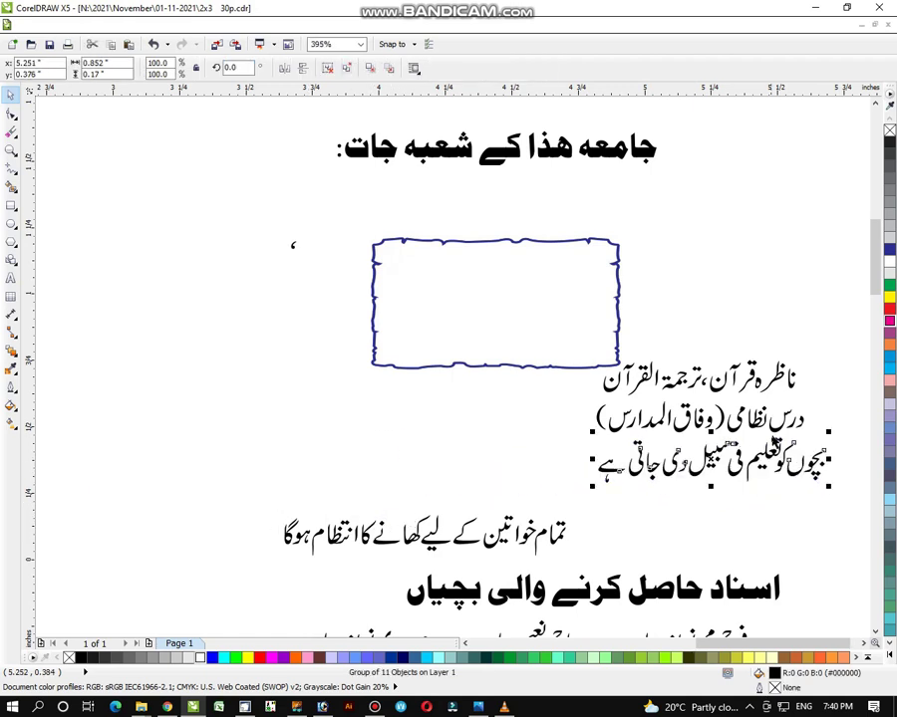
- Shrink the three Urdu lines together and move them into the wavy-edged frame
{"action": "left_click", "coordinate": [772, 426], "text": "shift"}
{"action": "left_click", "coordinate": [795, 383], "text": "shift"}
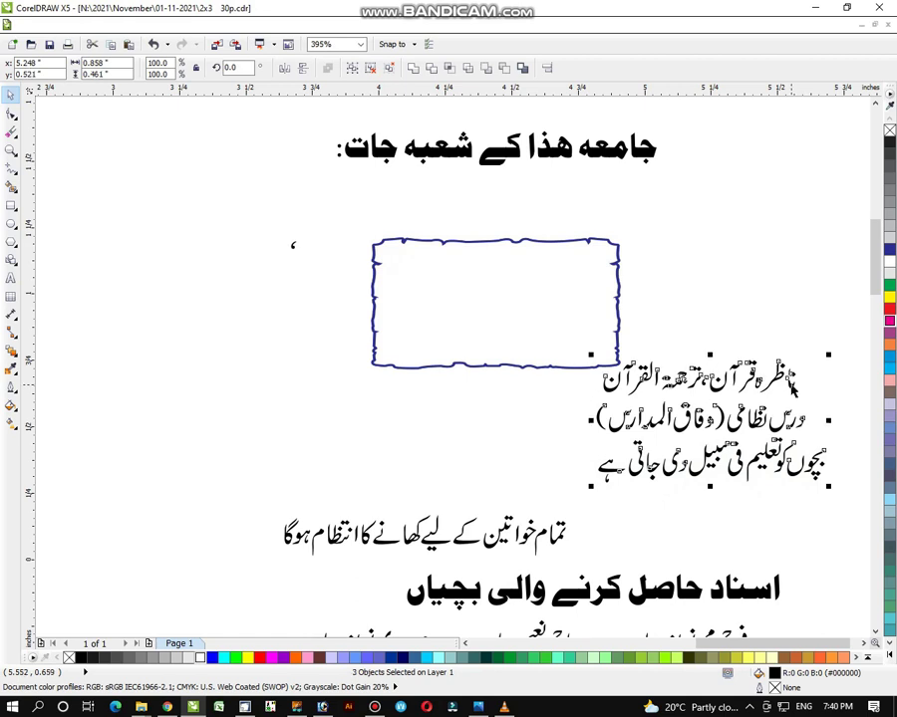
{"action": "left_click_drag", "start_coordinate": [817, 354], "coordinate": [769, 383]}
{"action": "left_click_drag", "start_coordinate": [675, 432], "coordinate": [548, 301]}
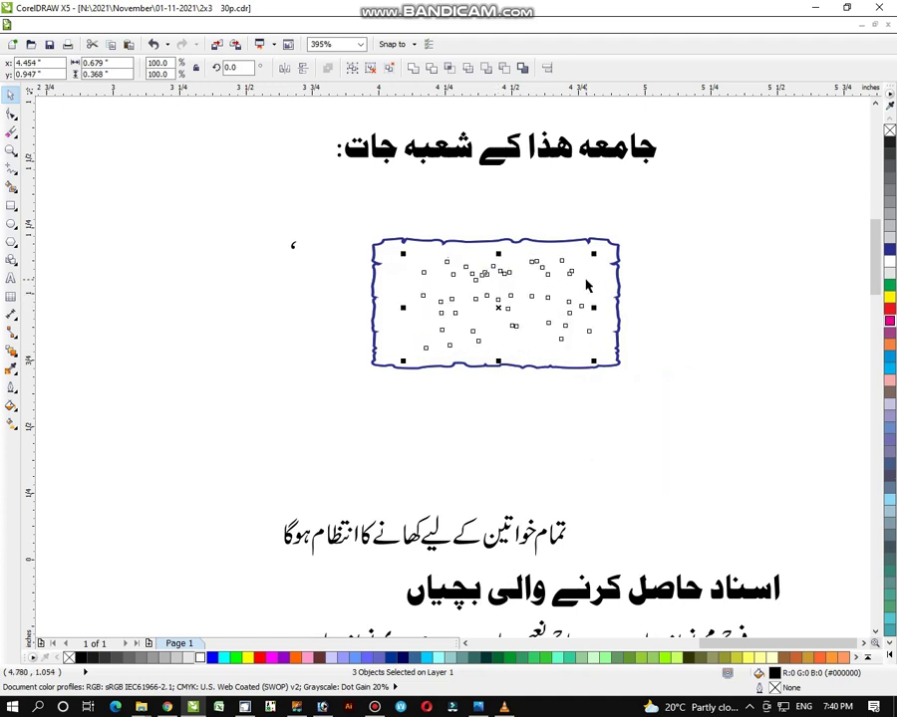
- Colour the three Urdu lines magenta and fine-tune their size and position in the frame
{"action": "left_click", "coordinate": [890, 323]}
{"action": "left_click_drag", "start_coordinate": [595, 256], "coordinate": [602, 248]}
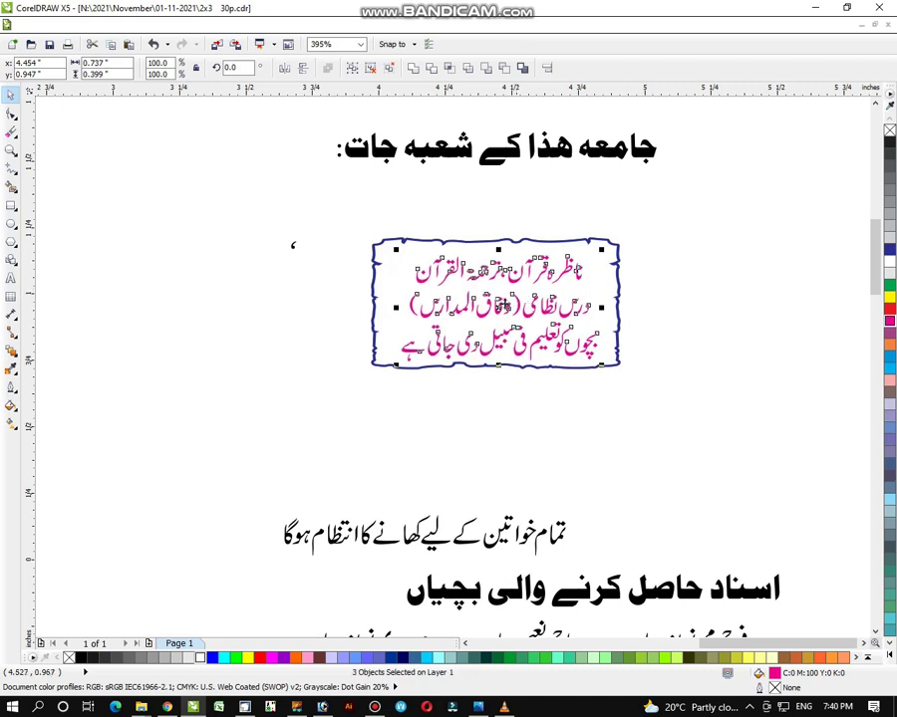
{"action": "left_click_drag", "start_coordinate": [528, 316], "coordinate": [519, 315]}
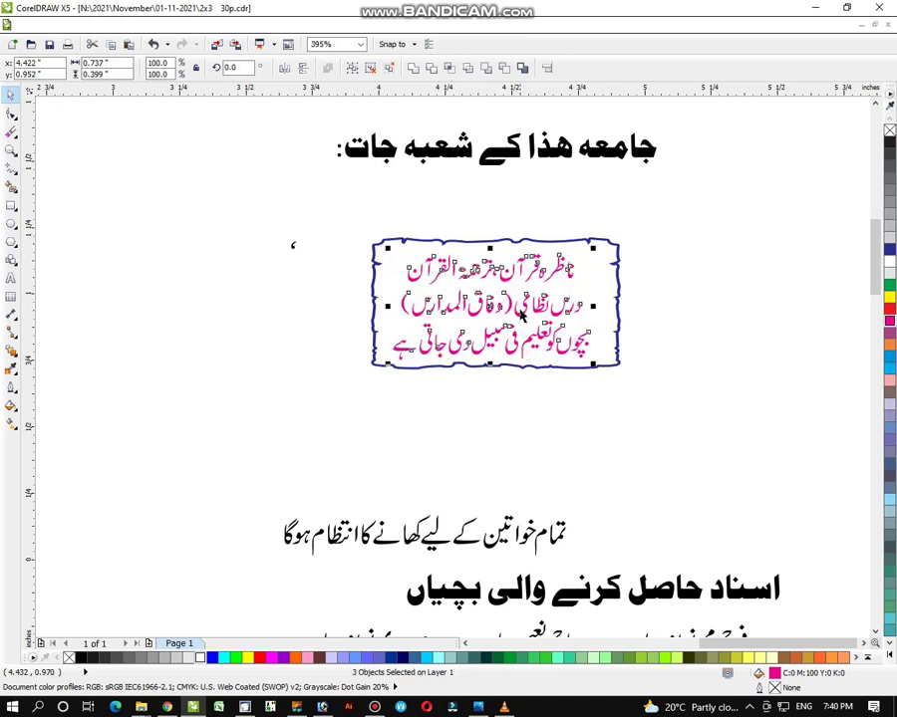
{"action": "left_click_drag", "start_coordinate": [345, 212], "coordinate": [684, 417]}
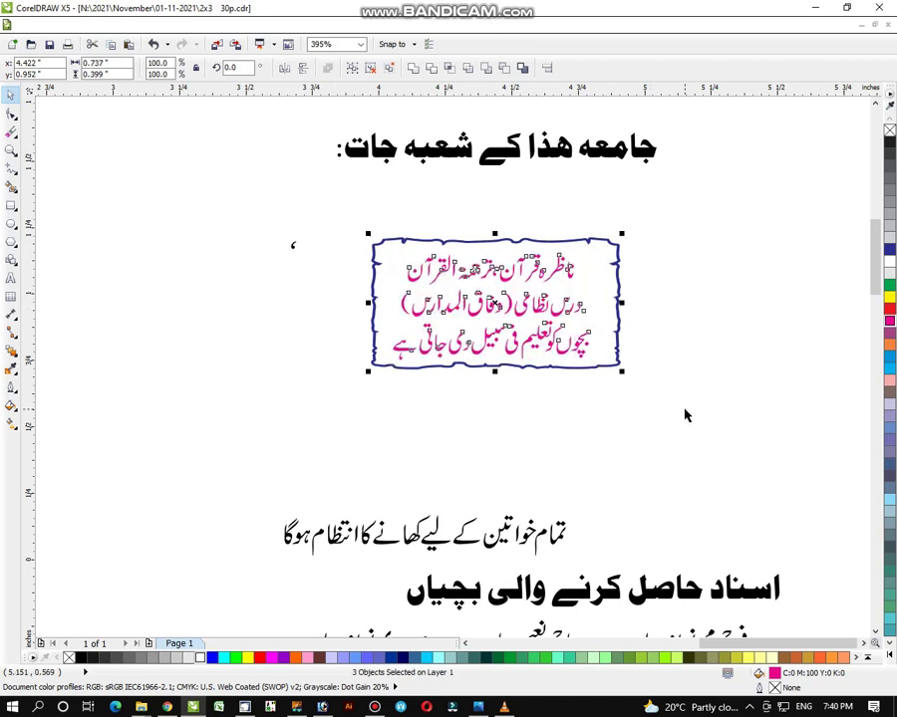
{"action": "left_click", "coordinate": [693, 421]}
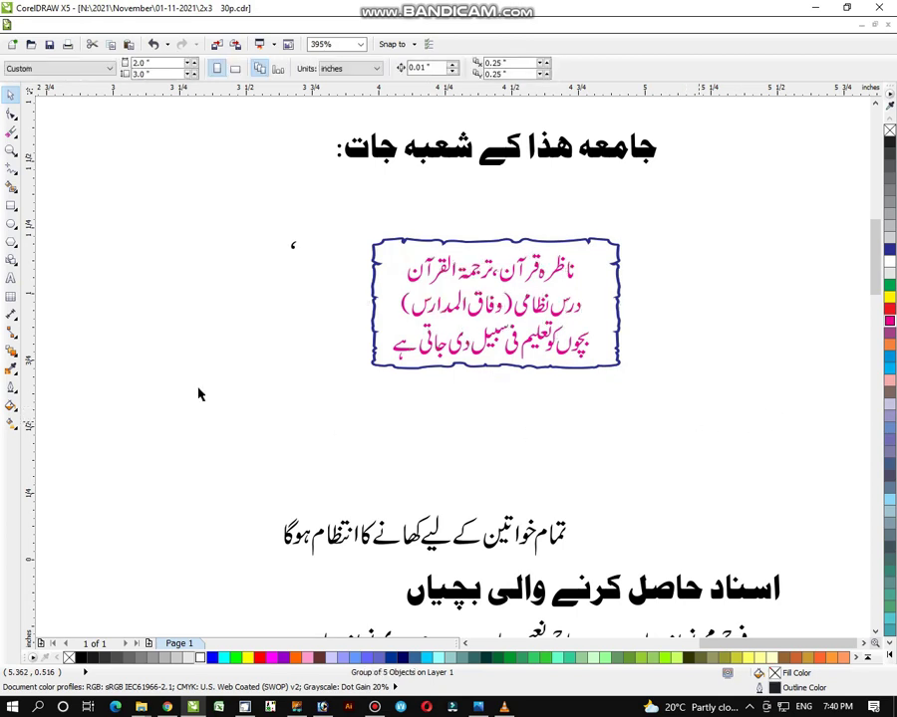
- Centre the framed Urdu text block in the poster's lower-right white box
{"action": "left_click", "coordinate": [11, 149]}
{"action": "right_click", "coordinate": [210, 234]}
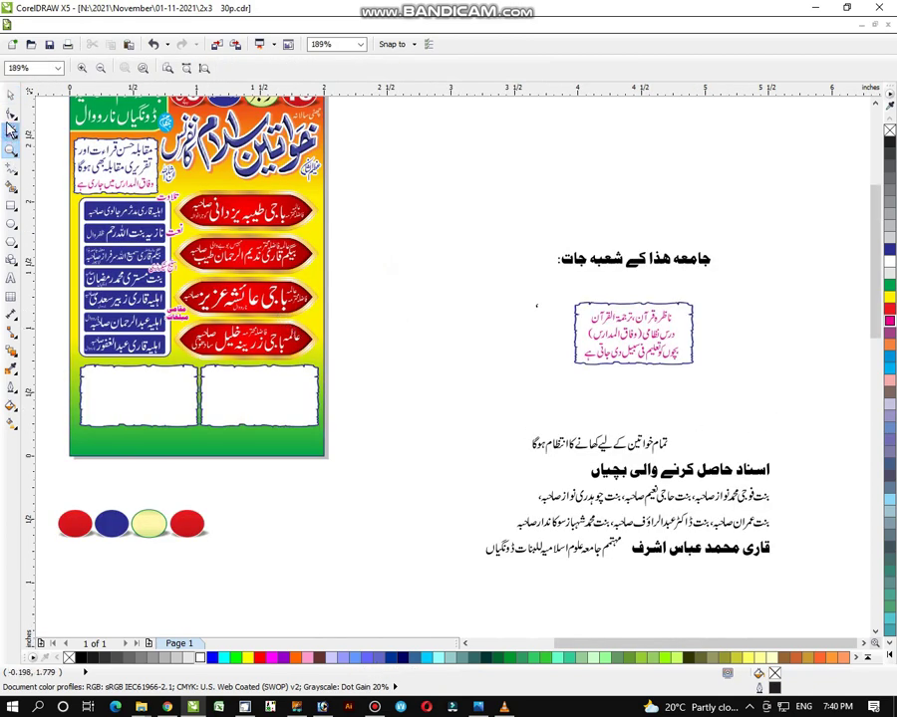
{"action": "left_click", "coordinate": [10, 95]}
{"action": "left_click_drag", "start_coordinate": [709, 287], "coordinate": [284, 415]}
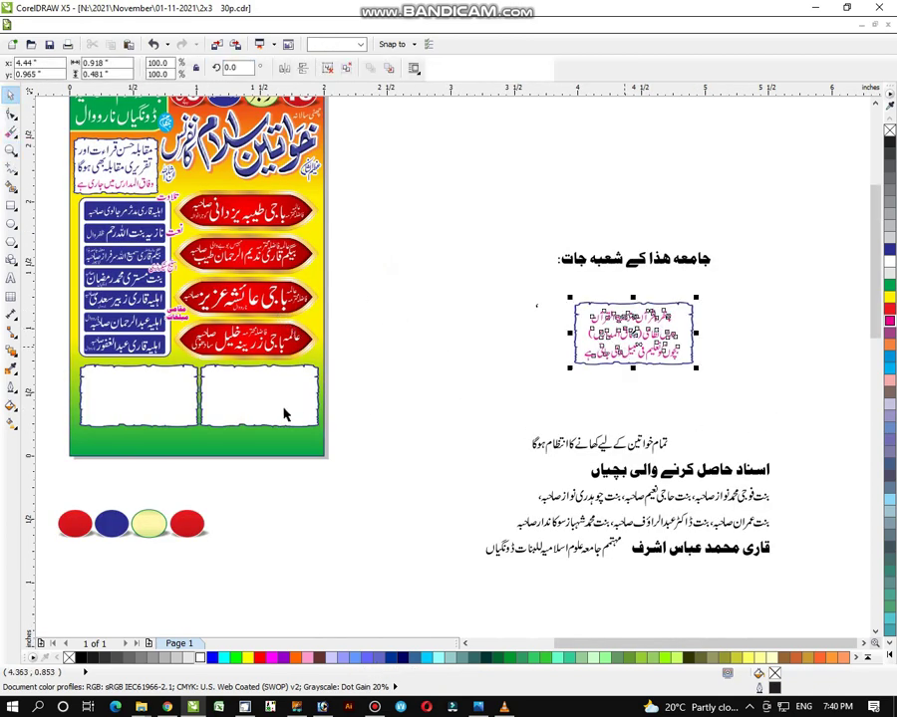
{"action": "left_click", "coordinate": [283, 409], "text": "shift"}
{"action": "key", "text": "e"}
{"action": "key", "text": "c"}
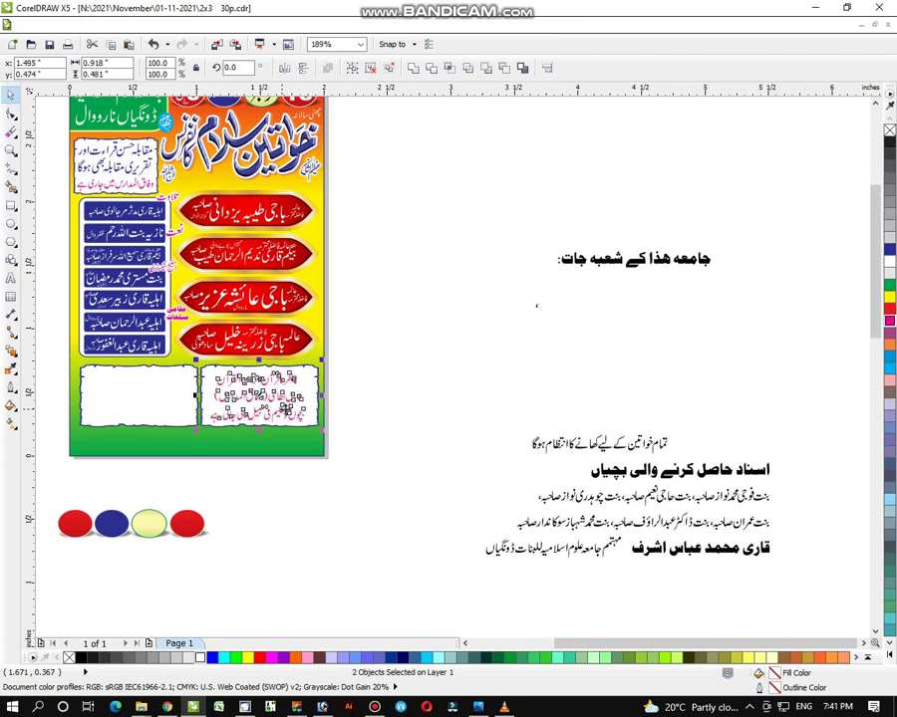
{"action": "left_click", "coordinate": [424, 400]}
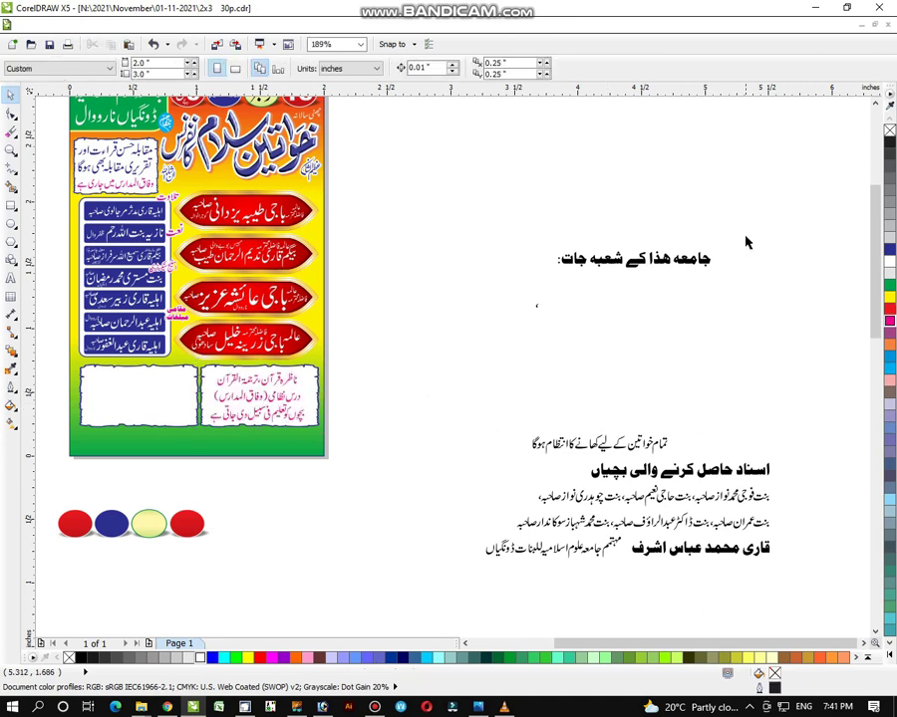
- Delete the stray dot from the pasteboard and move the departments heading down beside the poster
{"action": "left_click_drag", "start_coordinate": [722, 237], "coordinate": [789, 415]}
{"action": "left_click", "coordinate": [549, 308]}
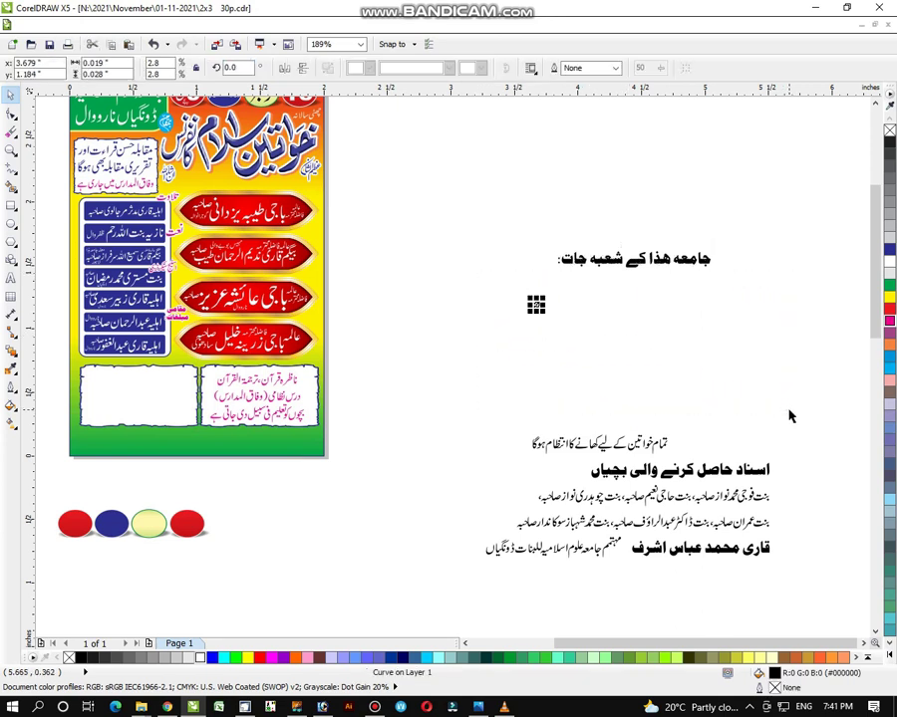
{"action": "key", "text": "Delete"}
{"action": "left_click_drag", "start_coordinate": [817, 227], "coordinate": [444, 324]}
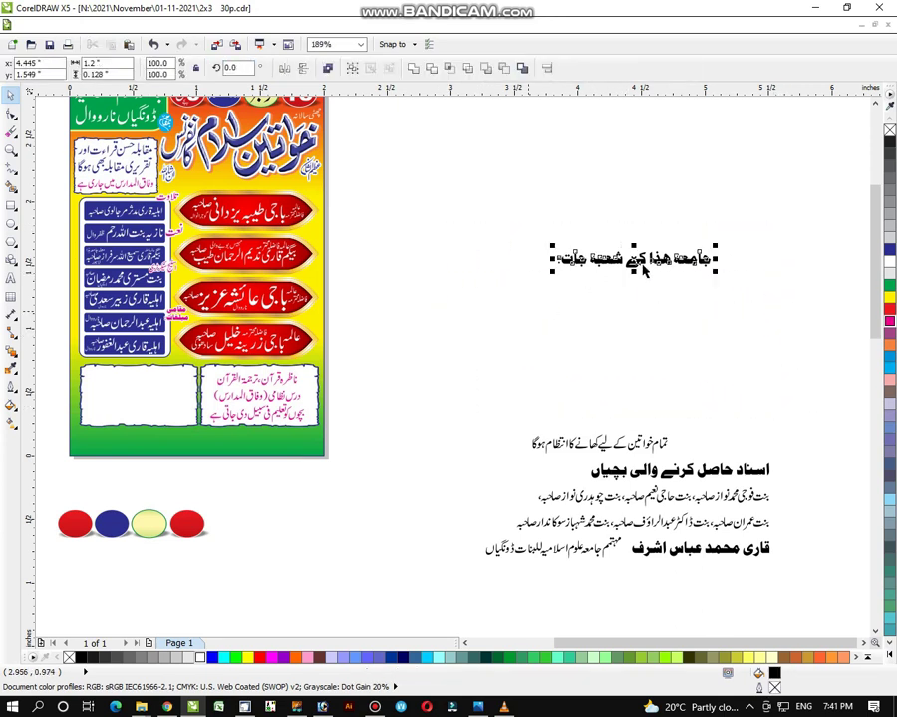
{"action": "left_click_drag", "start_coordinate": [642, 269], "coordinate": [439, 432]}
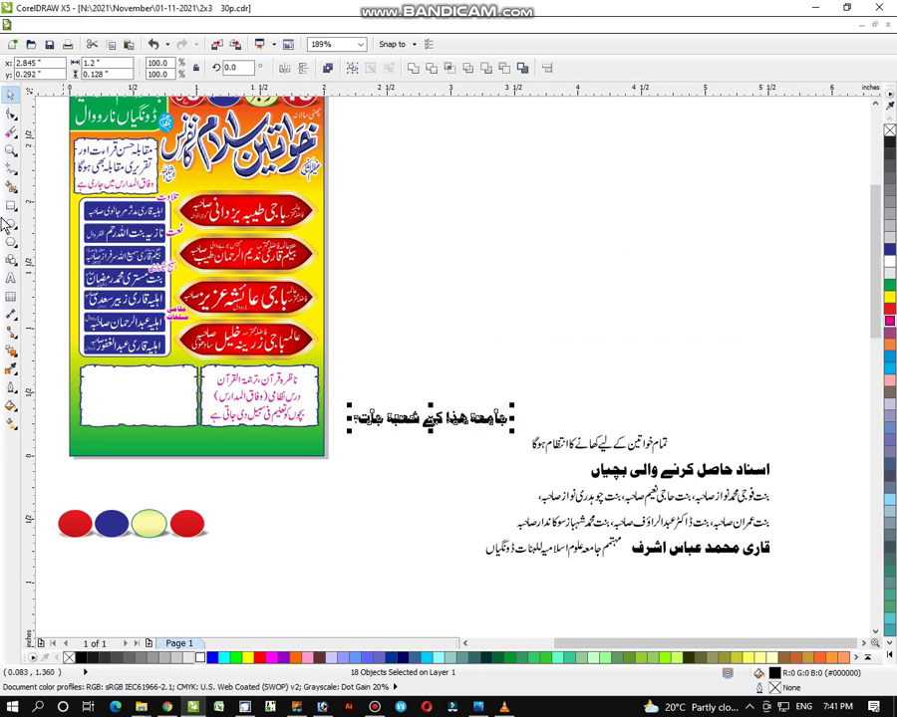
{"action": "left_click", "coordinate": [11, 150]}
{"action": "left_click_drag", "start_coordinate": [339, 281], "coordinate": [515, 462]}
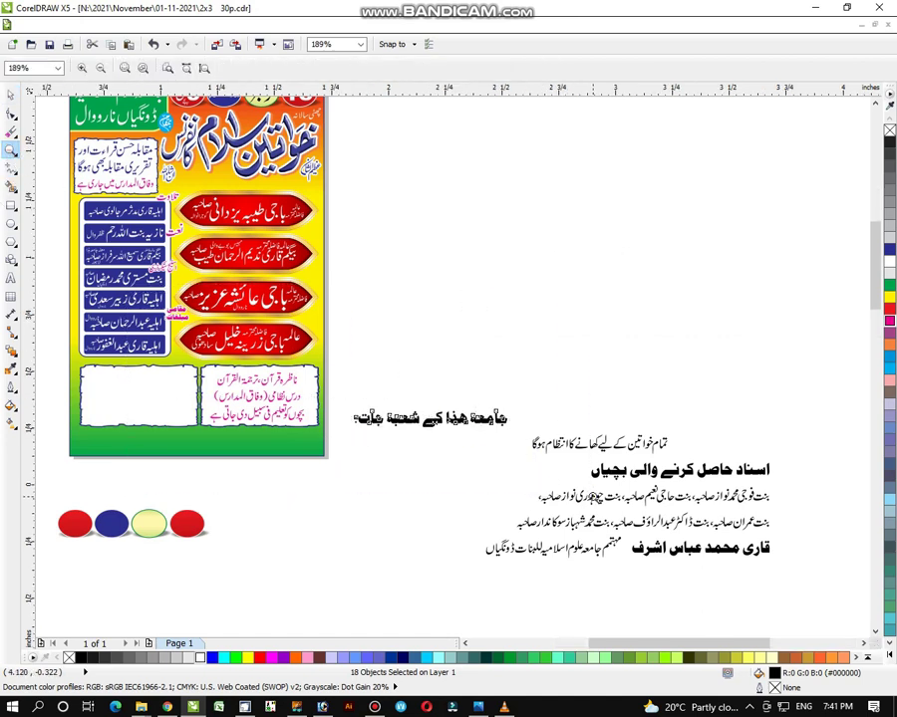
- Draw a thin white strip across the top of the right box
{"action": "scroll", "coordinate": [264, 393], "scroll_direction": "up", "scroll_amount": 2}
{"action": "scroll", "coordinate": [380, 438], "scroll_direction": "up", "scroll_amount": 1}
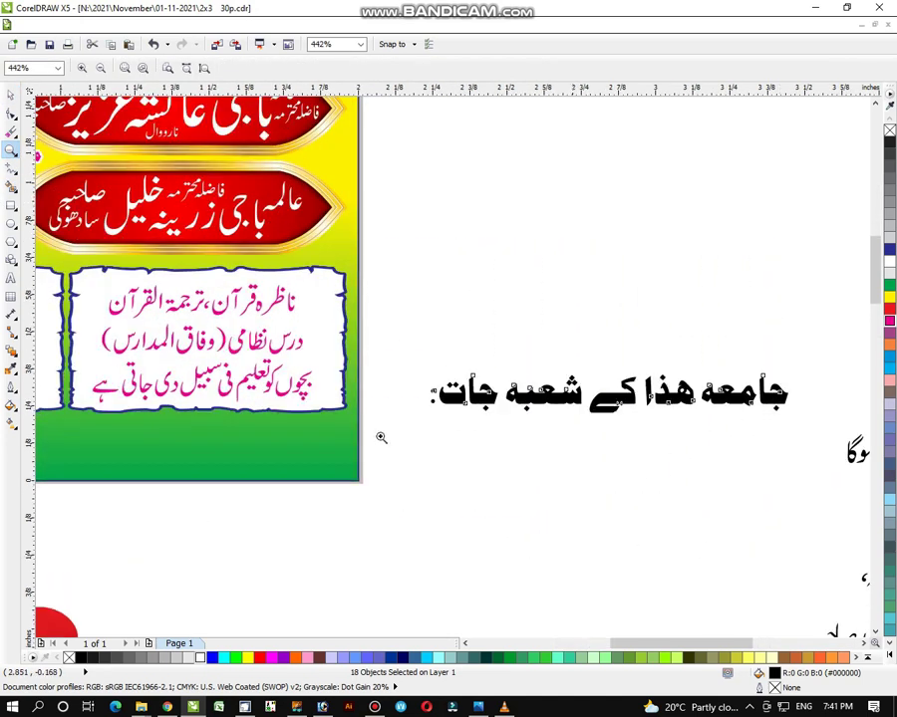
{"action": "left_click", "coordinate": [11, 205]}
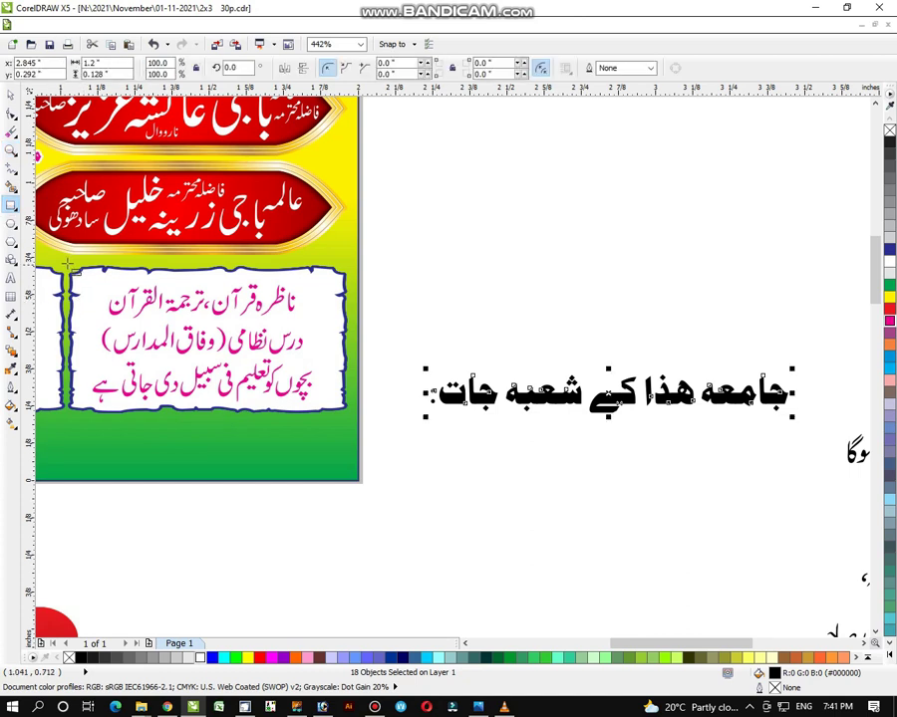
{"action": "left_click_drag", "start_coordinate": [72, 267], "coordinate": [361, 290]}
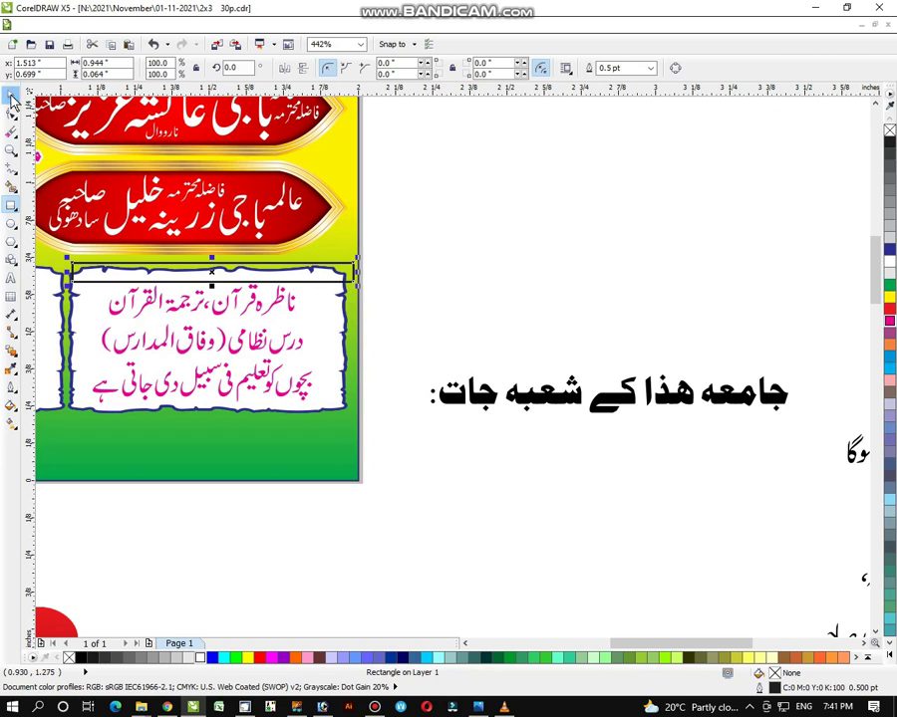
{"action": "left_click", "coordinate": [888, 250]}
{"action": "left_click", "coordinate": [890, 262]}
{"action": "right_click", "coordinate": [890, 262]}
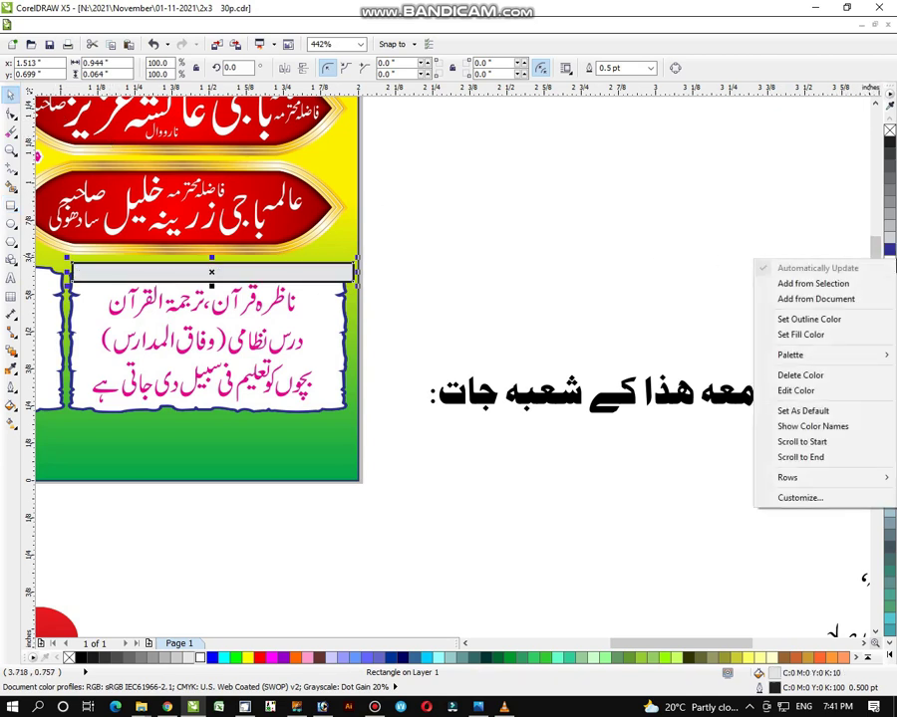
{"action": "left_click", "coordinate": [833, 236]}
{"action": "key", "text": "Tab"}
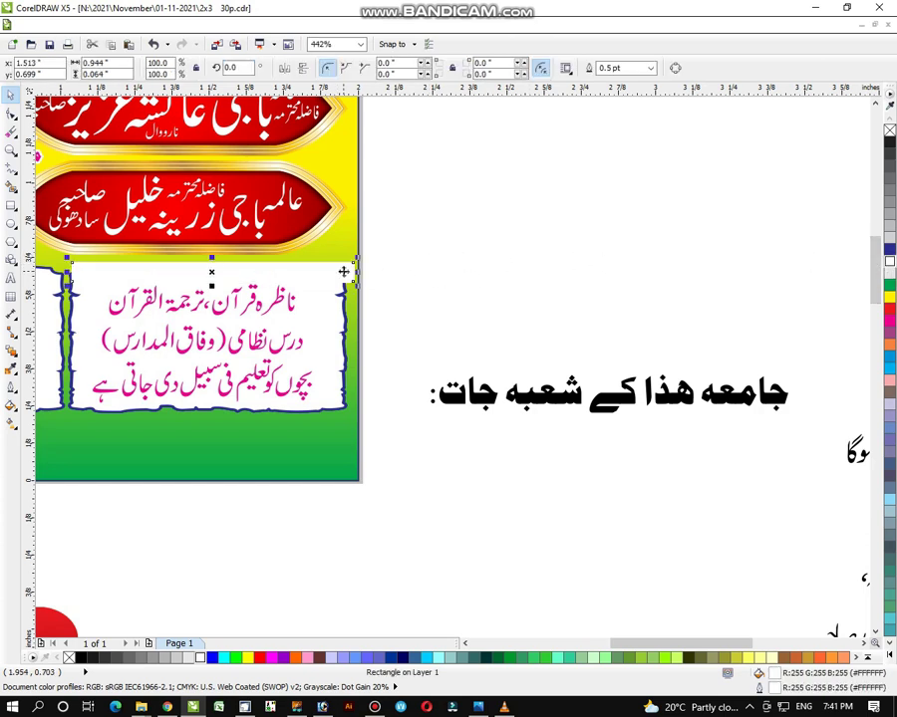
{"action": "left_click", "coordinate": [649, 260]}
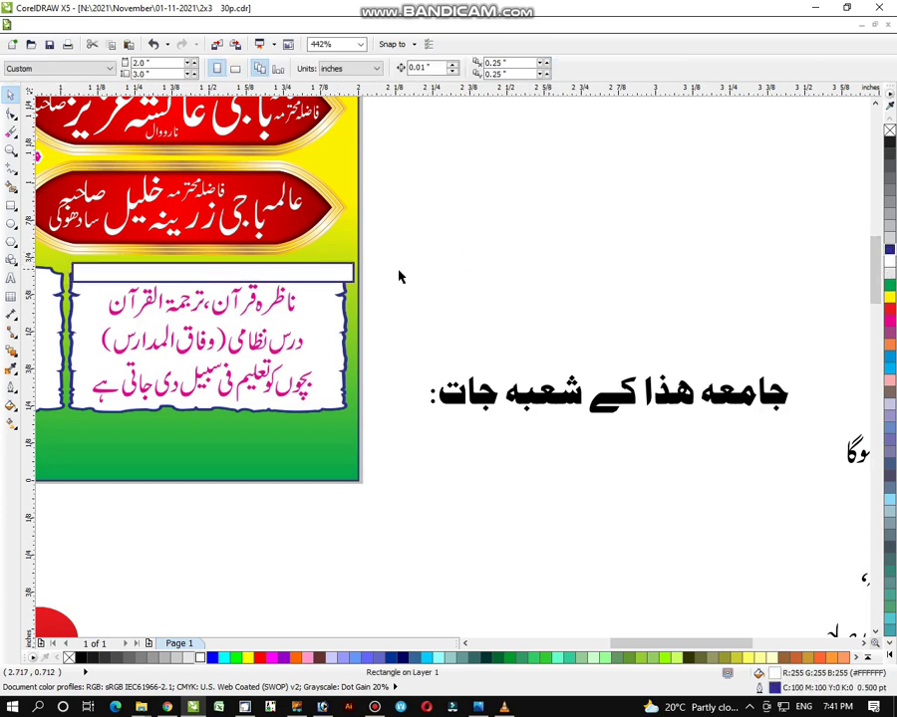
- Make the strip taller, round its corners, and centre it over the frame below
{"action": "left_click", "coordinate": [236, 268]}
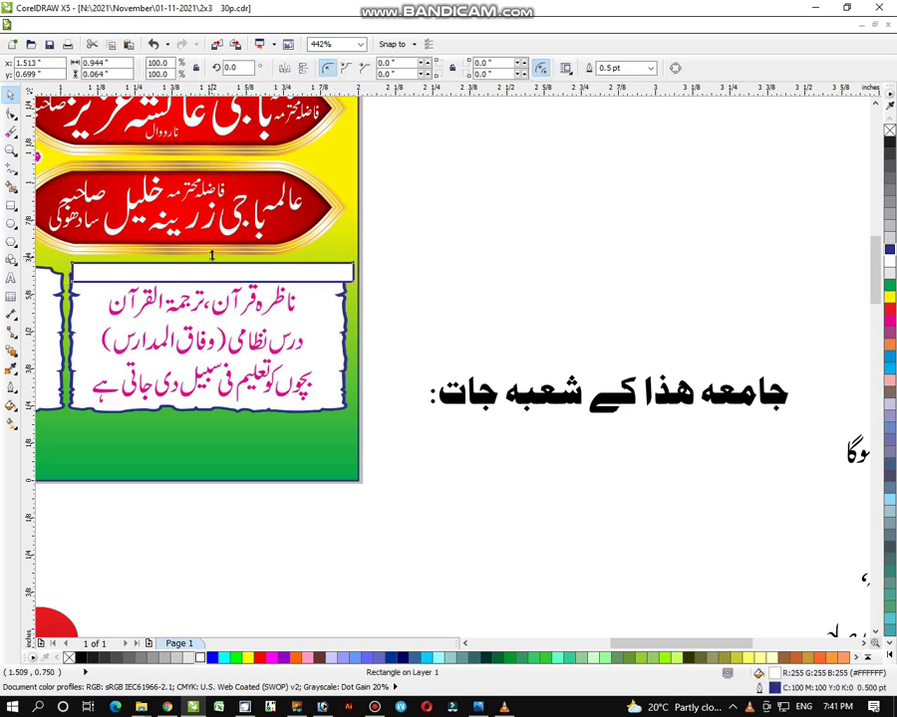
{"action": "left_click_drag", "start_coordinate": [212, 257], "coordinate": [211, 252]}
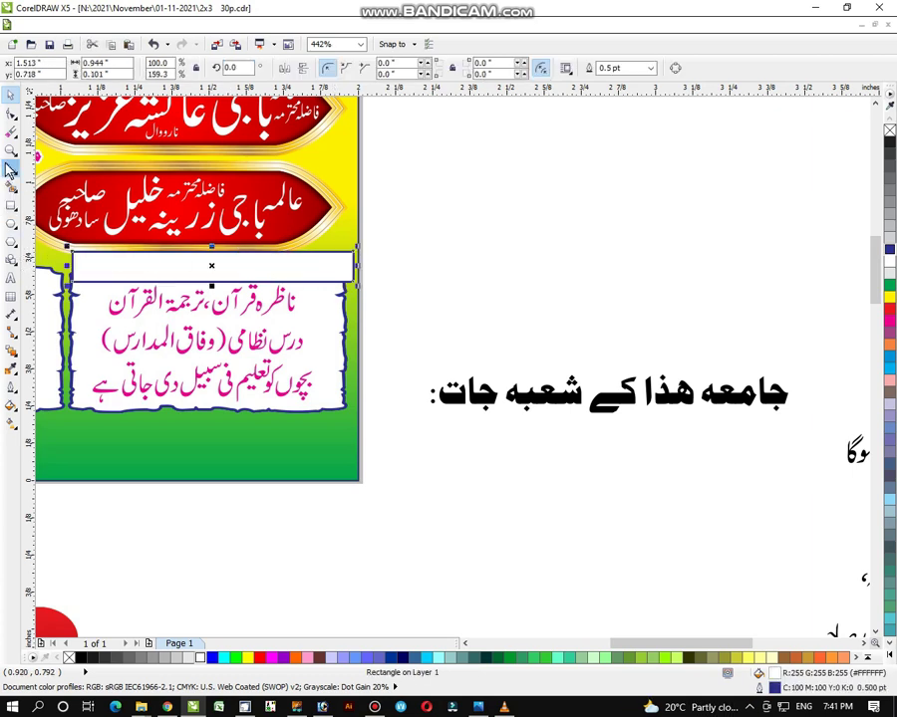
{"action": "left_click", "coordinate": [11, 113]}
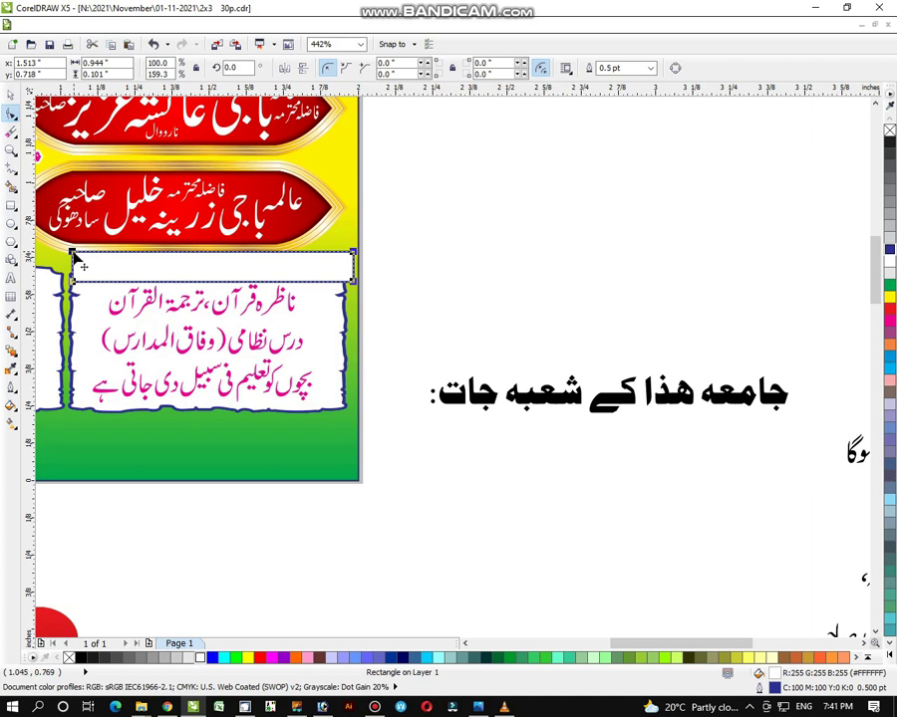
{"action": "left_click_drag", "start_coordinate": [75, 255], "coordinate": [75, 260]}
{"action": "left_click", "coordinate": [11, 94]}
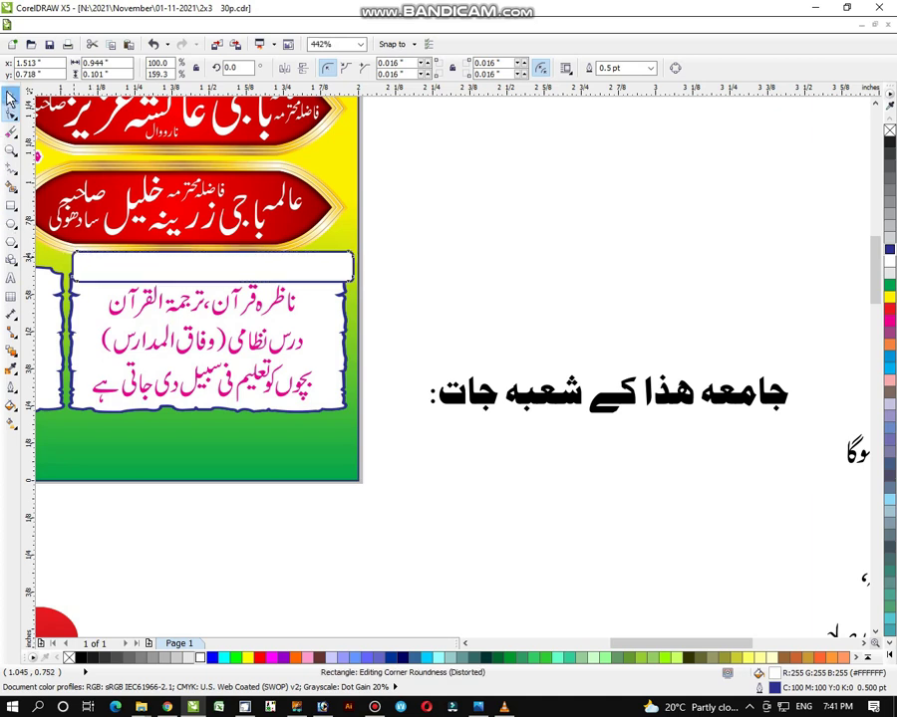
{"action": "left_click_drag", "start_coordinate": [212, 284], "coordinate": [212, 278]}
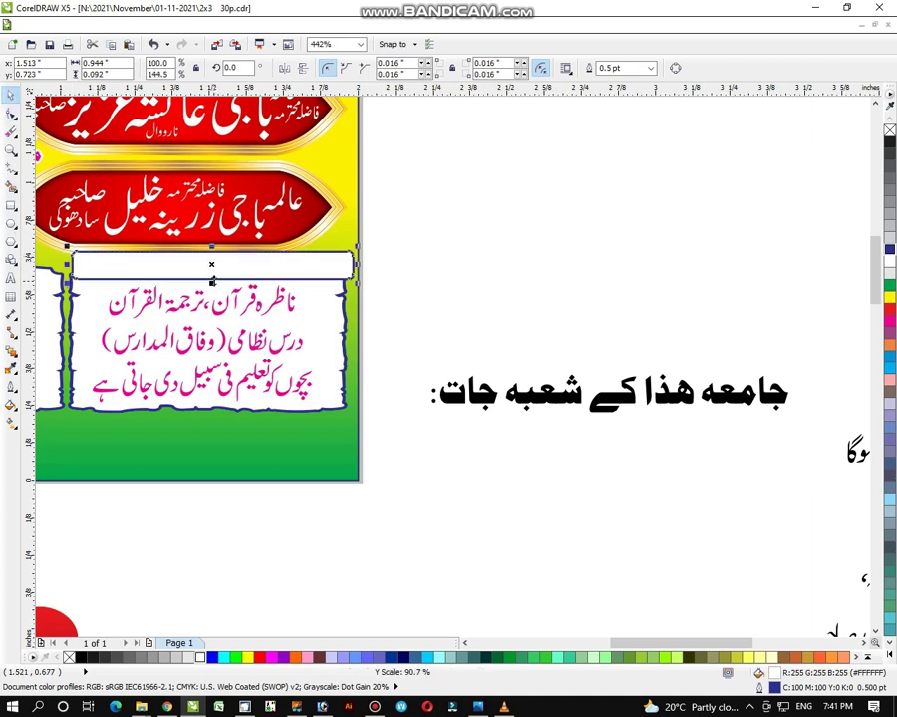
{"action": "left_click", "coordinate": [325, 399]}
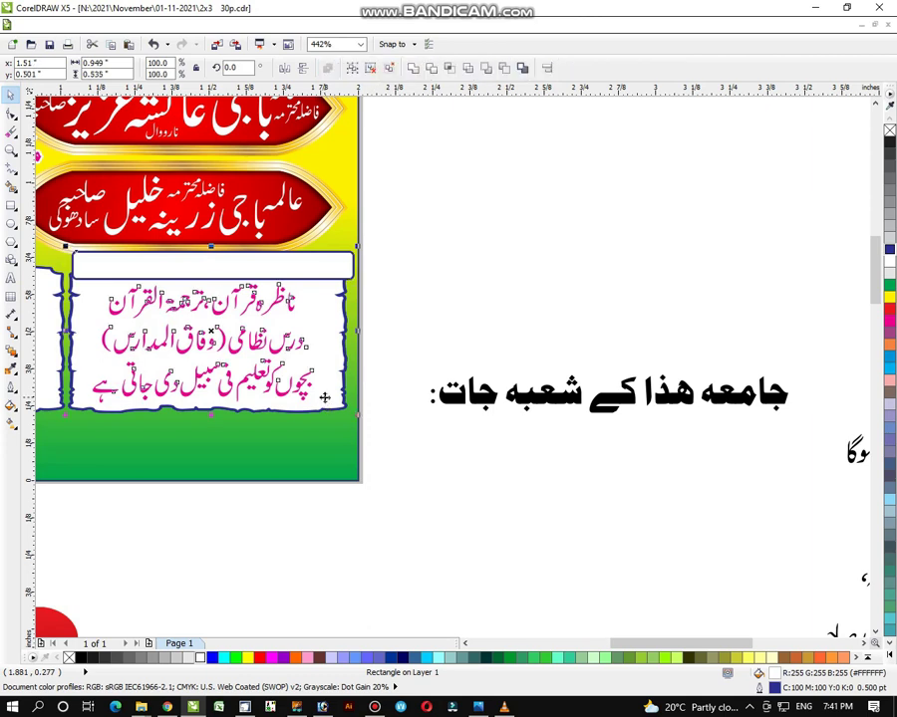
{"action": "key", "text": "c"}
- Move the departments heading into the rounded white strip
{"action": "left_click_drag", "start_coordinate": [815, 356], "coordinate": [588, 403]}
{"action": "left_click_drag", "start_coordinate": [690, 388], "coordinate": [204, 272]}
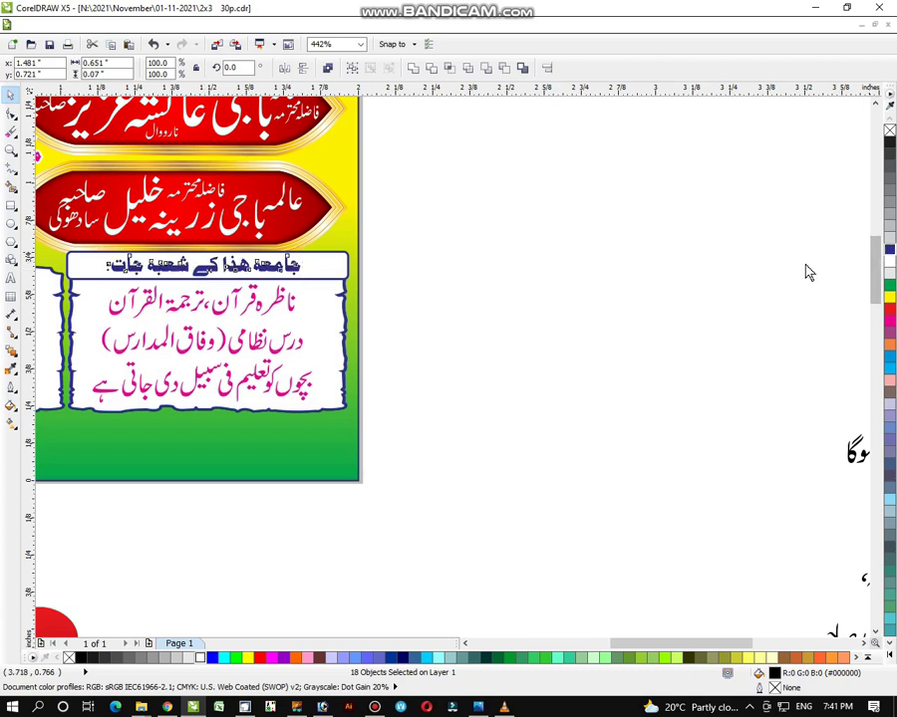
{"action": "left_click", "coordinate": [343, 257], "text": "shift"}
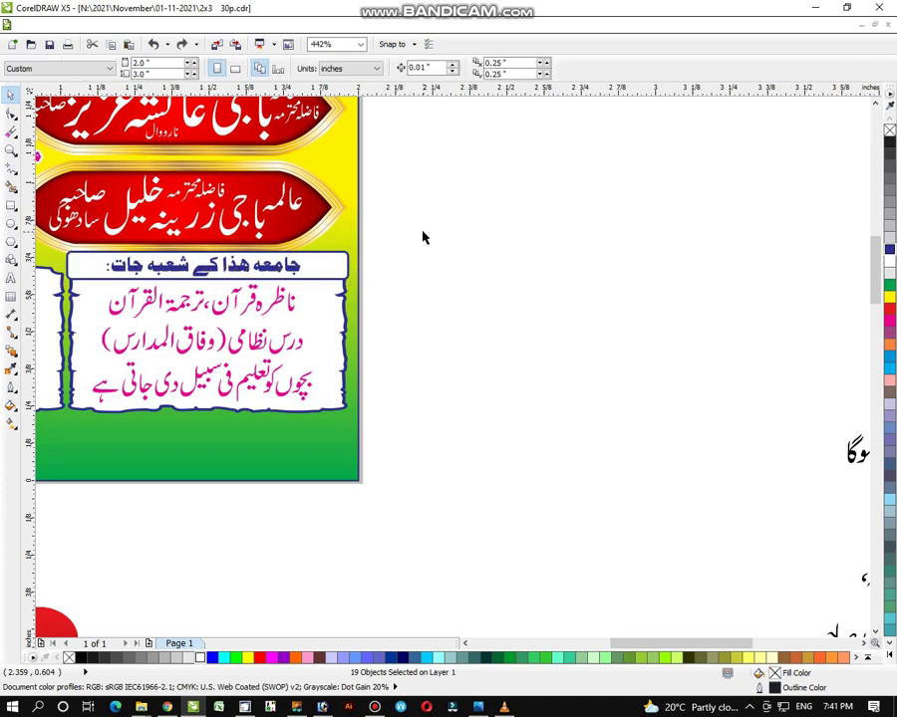
{"action": "left_click_drag", "start_coordinate": [421, 232], "coordinate": [115, 307]}
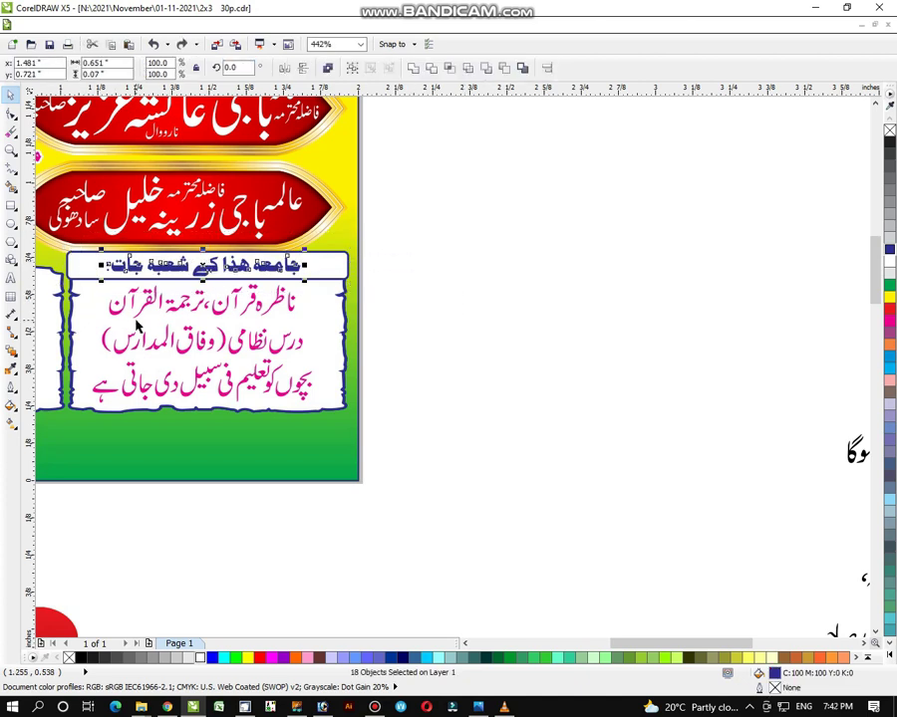
{"action": "left_click", "coordinate": [481, 310]}
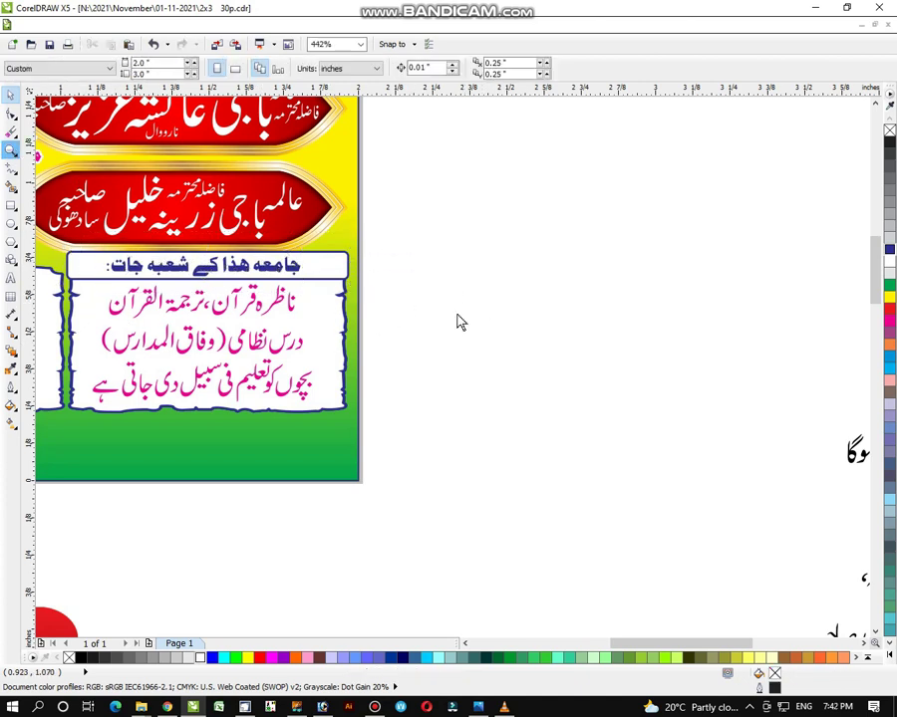
{"action": "scroll", "coordinate": [428, 352], "scroll_direction": "down", "scroll_amount": 2}
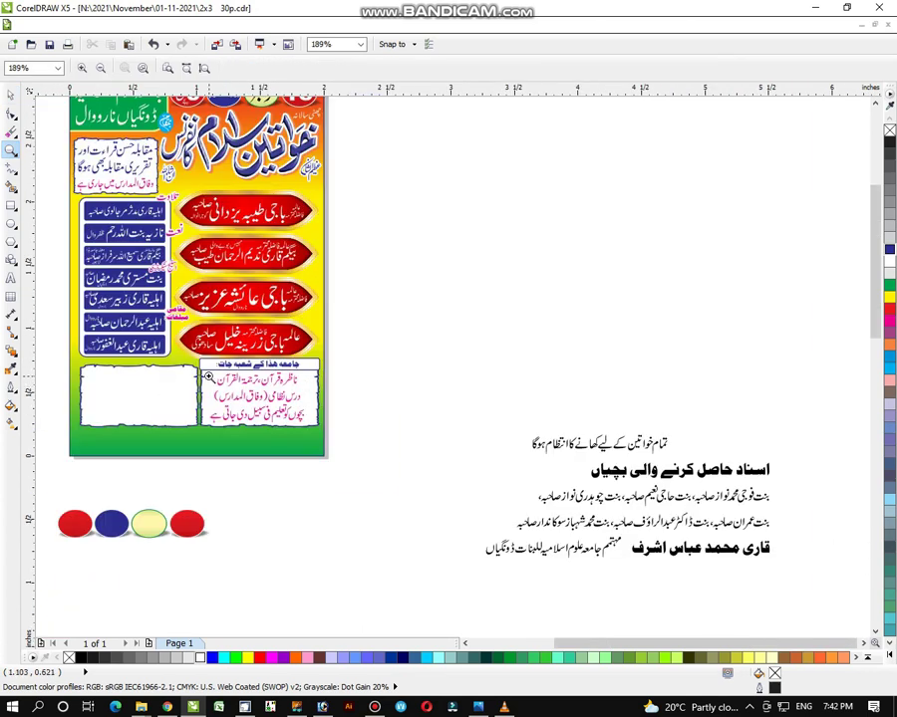
- Duplicate the poster's empty wavy-bordered box onto the pasteboard above the loose name lines and zoom in
{"action": "scroll", "coordinate": [207, 379], "scroll_direction": "down", "scroll_amount": 1}
{"action": "left_click_drag", "start_coordinate": [132, 305], "coordinate": [758, 582]}
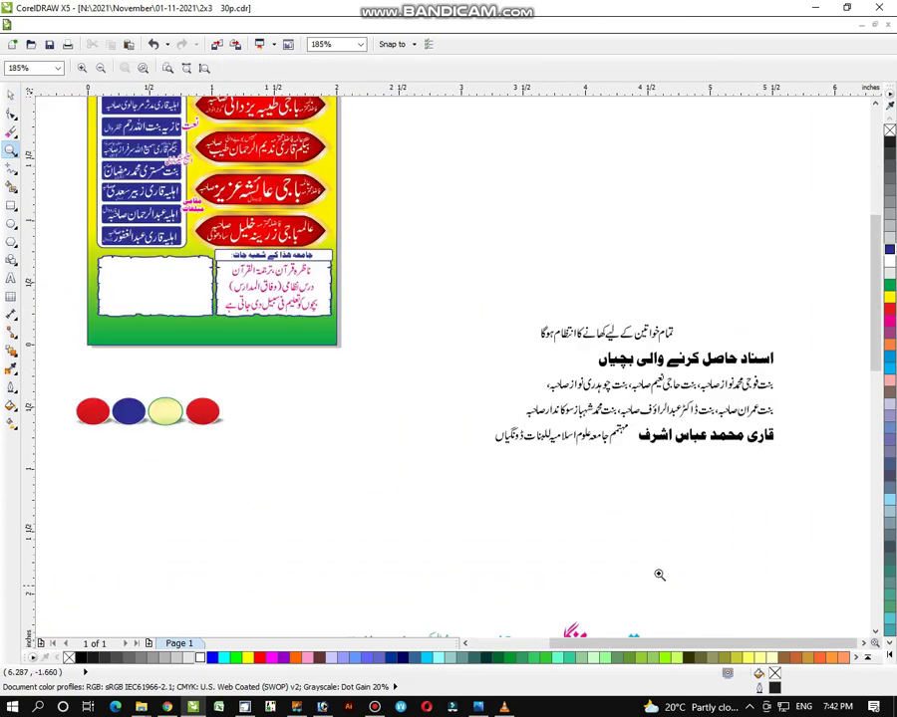
{"action": "left_click", "coordinate": [11, 96]}
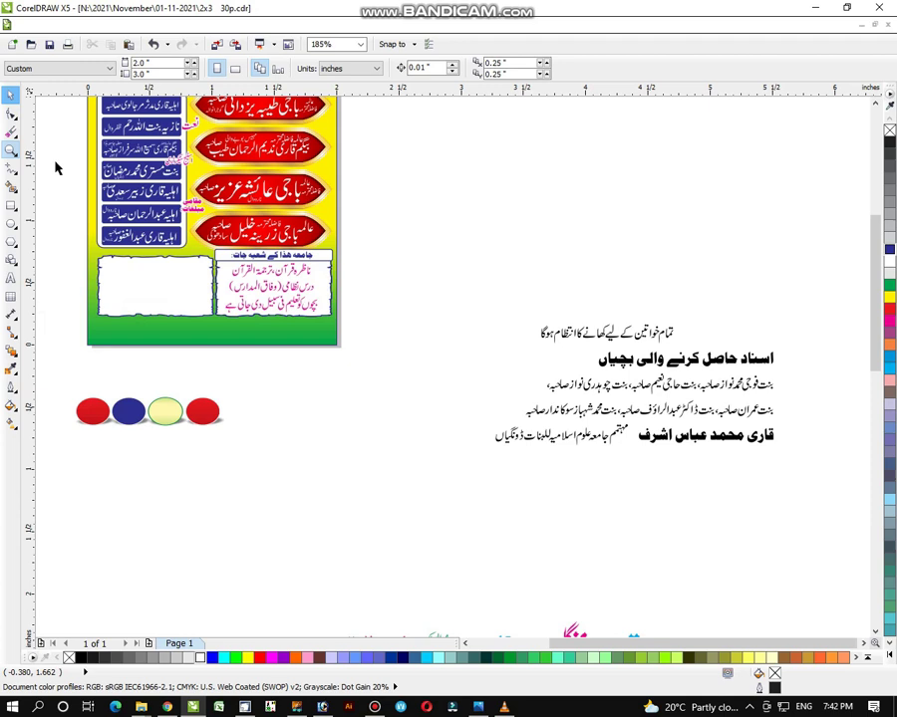
{"action": "left_click", "coordinate": [167, 291]}
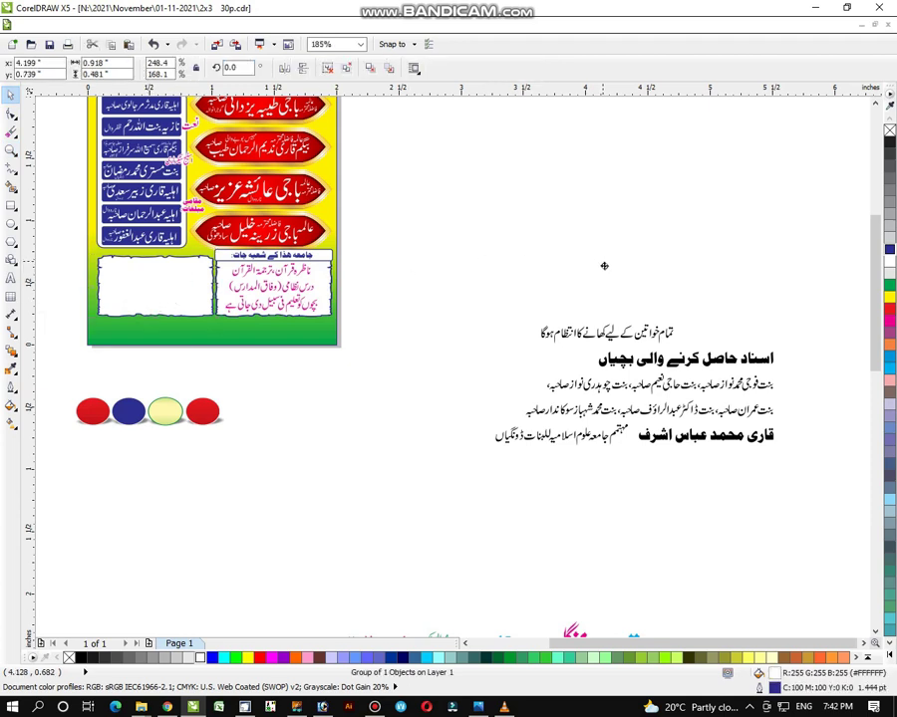
{"action": "left_click_drag", "start_coordinate": [604, 279], "coordinate": [622, 267]}
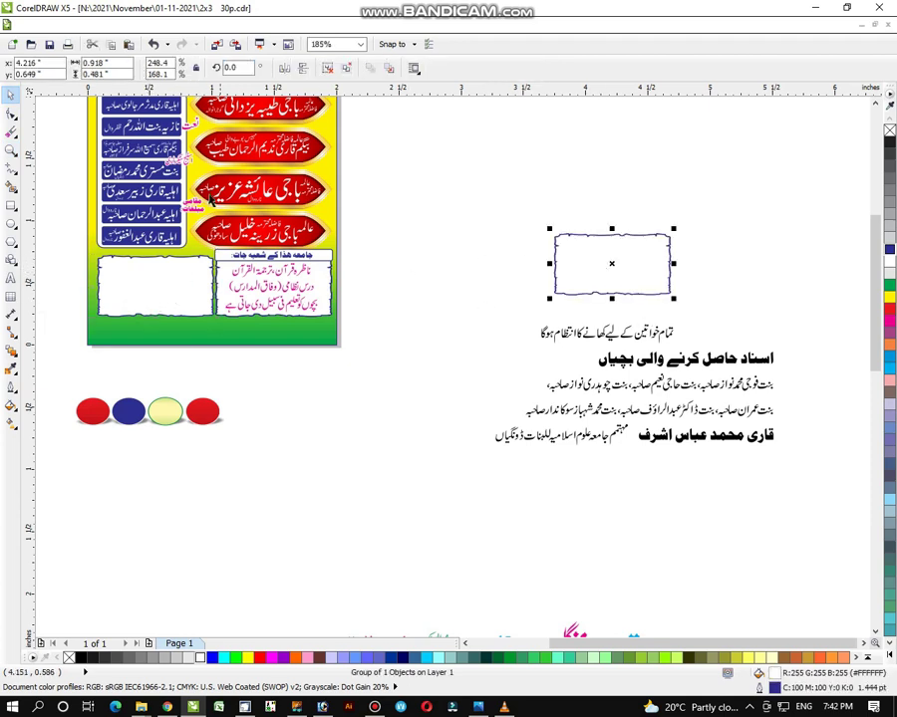
{"action": "left_click", "coordinate": [14, 153]}
{"action": "left_click_drag", "start_coordinate": [429, 173], "coordinate": [796, 483]}
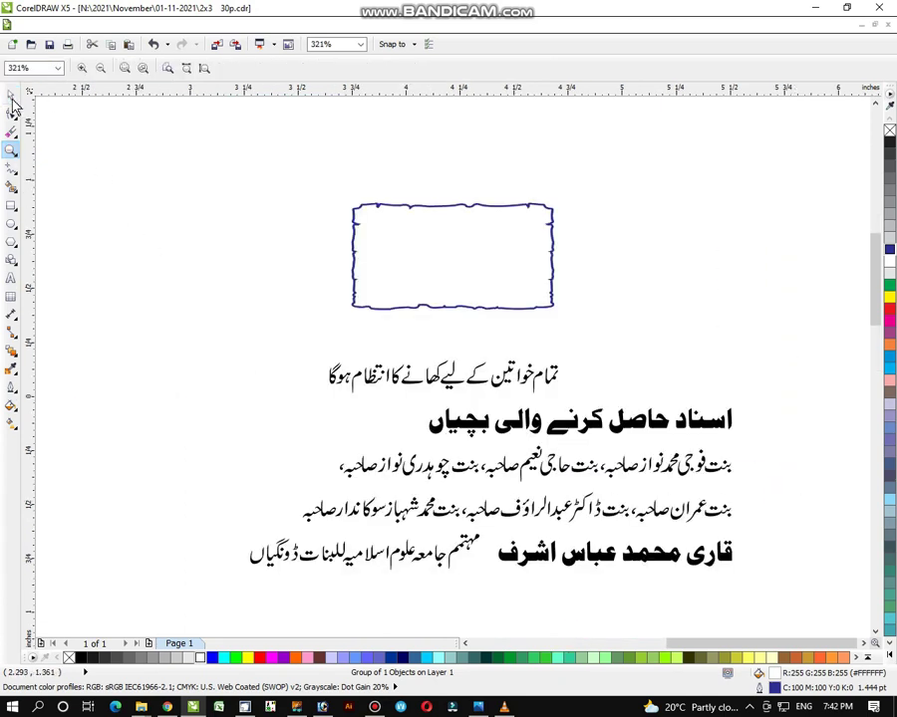
{"action": "left_click", "coordinate": [11, 96]}
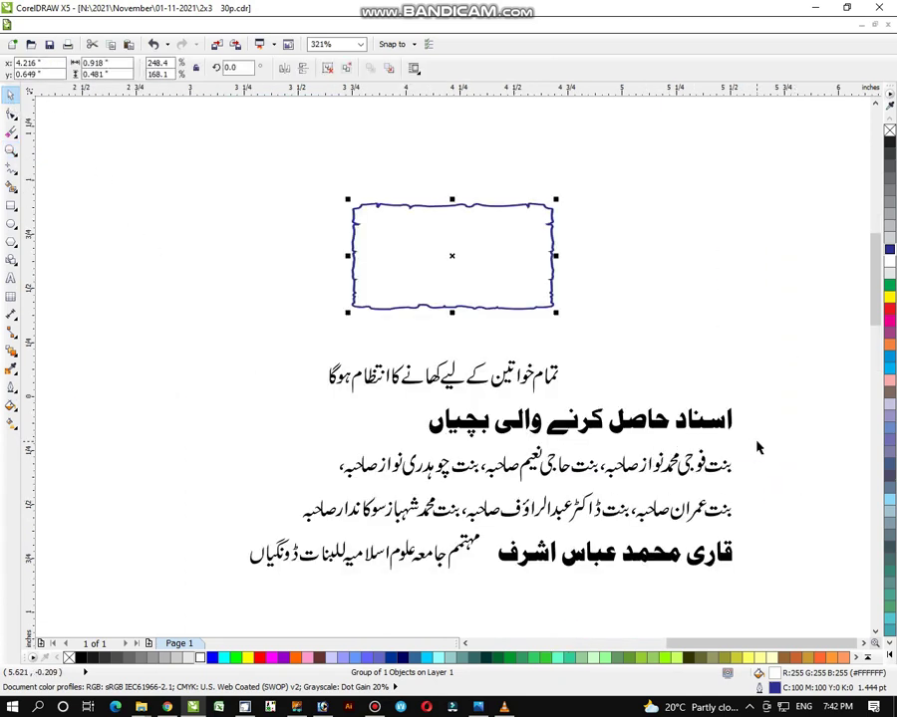
- Move the first names line and part of the next line to the upper right, grouping the first
{"action": "left_click_drag", "start_coordinate": [757, 442], "coordinate": [482, 488]}
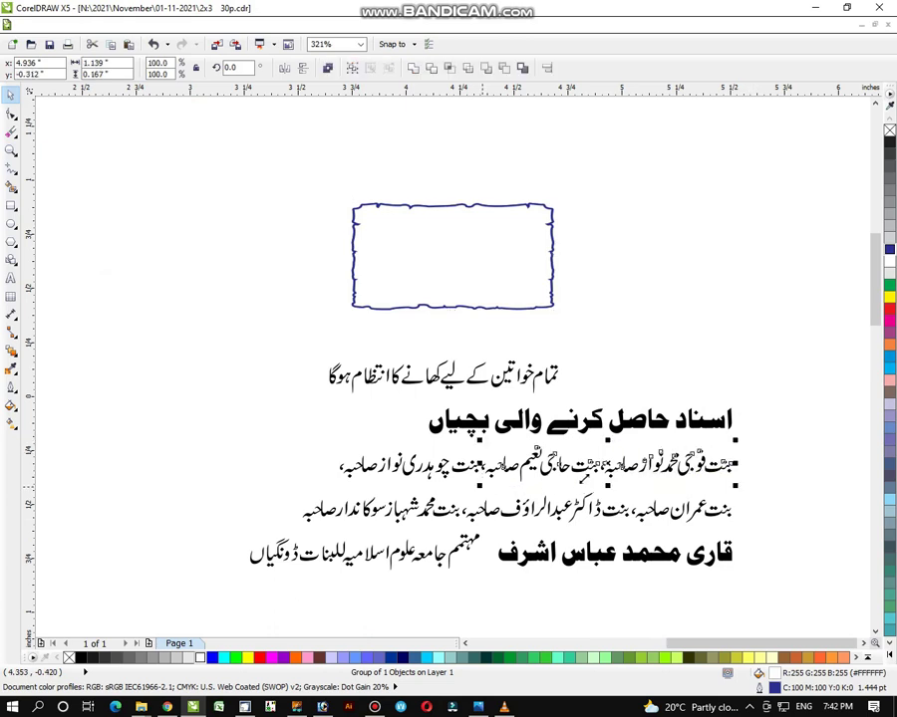
{"action": "left_click_drag", "start_coordinate": [602, 464], "coordinate": [686, 187]}
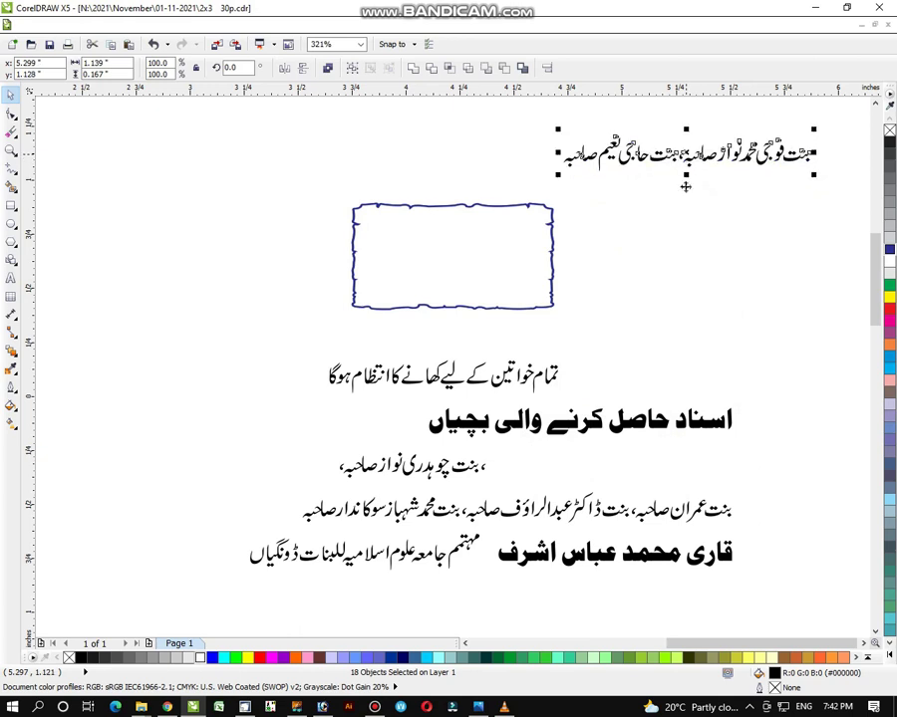
{"action": "key", "text": "ctrl+g"}
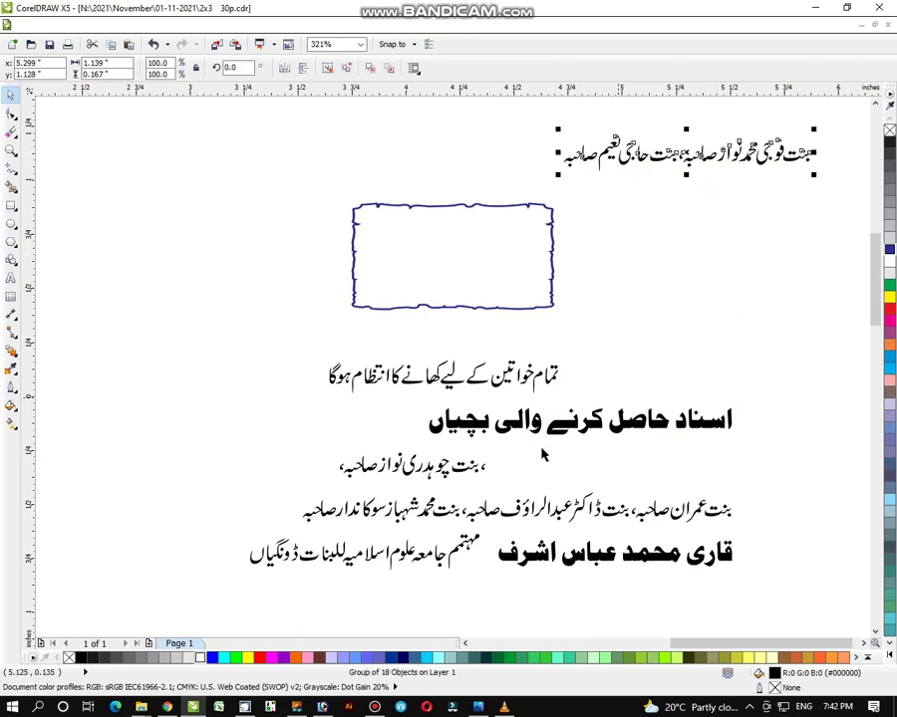
{"action": "left_click", "coordinate": [485, 477]}
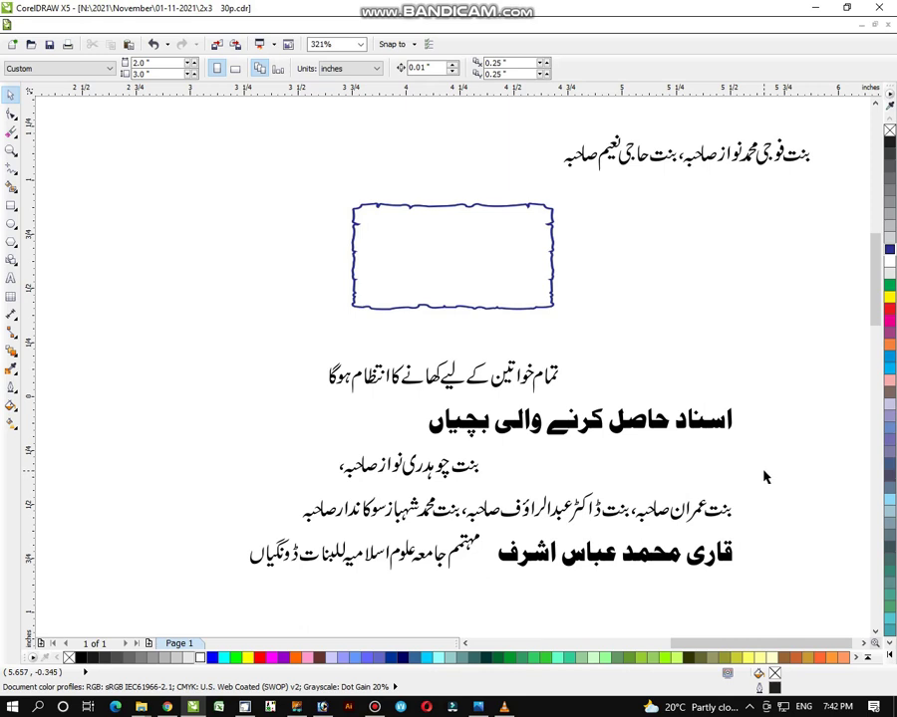
{"action": "left_click_drag", "start_coordinate": [733, 496], "coordinate": [464, 527]}
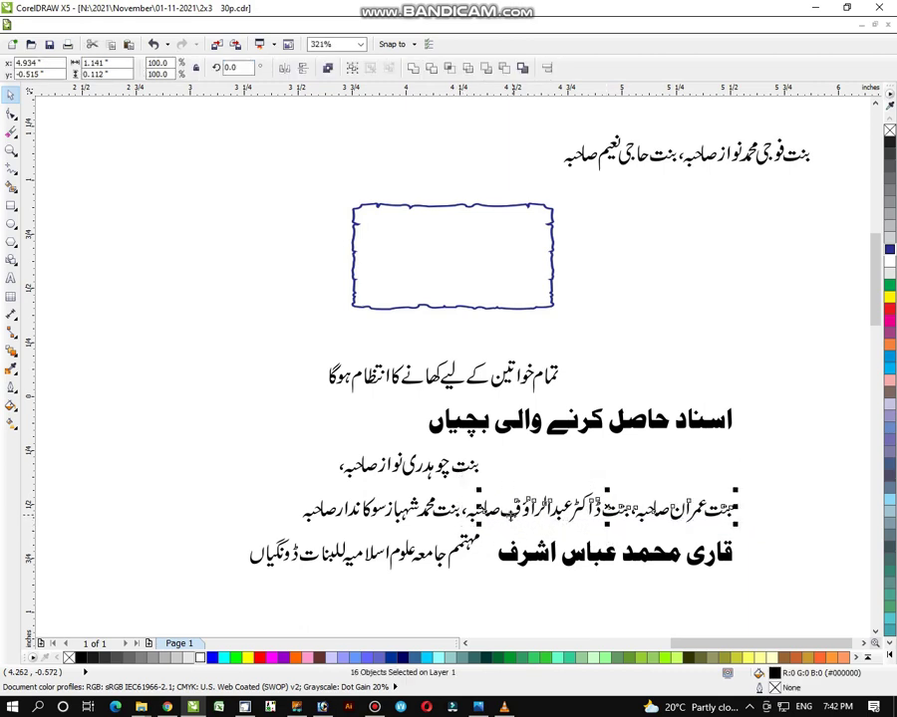
{"action": "left_click_drag", "start_coordinate": [749, 490], "coordinate": [461, 531]}
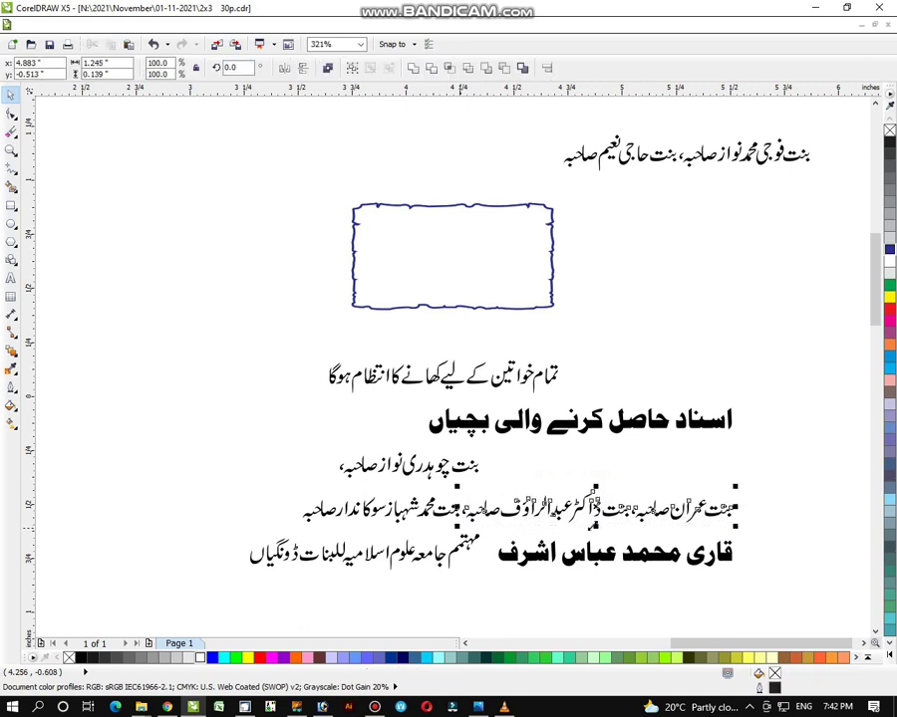
{"action": "left_click_drag", "start_coordinate": [596, 508], "coordinate": [695, 204]}
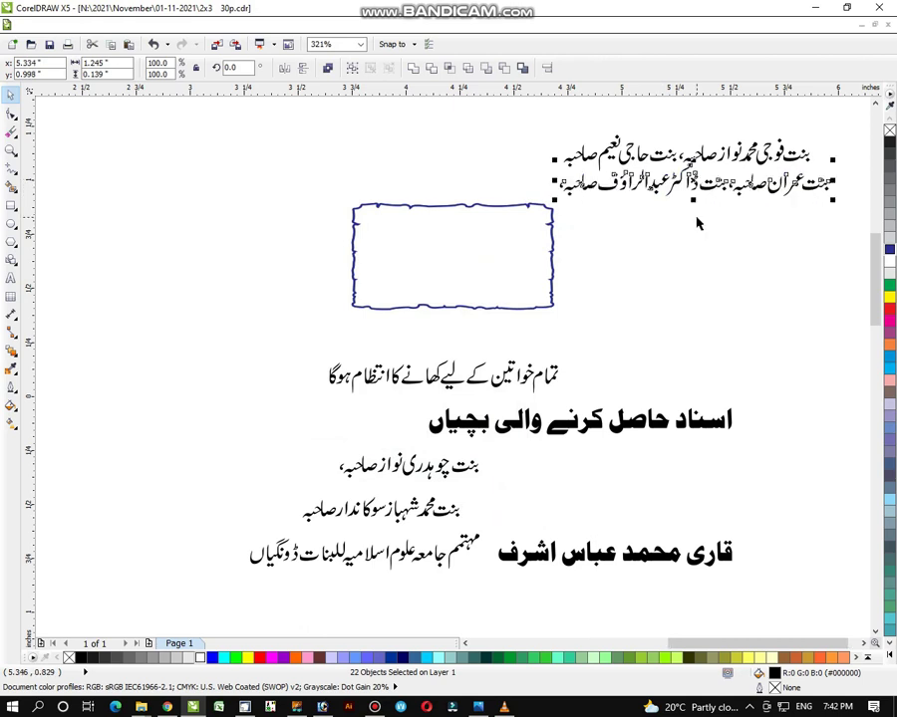
{"action": "left_click", "coordinate": [678, 315]}
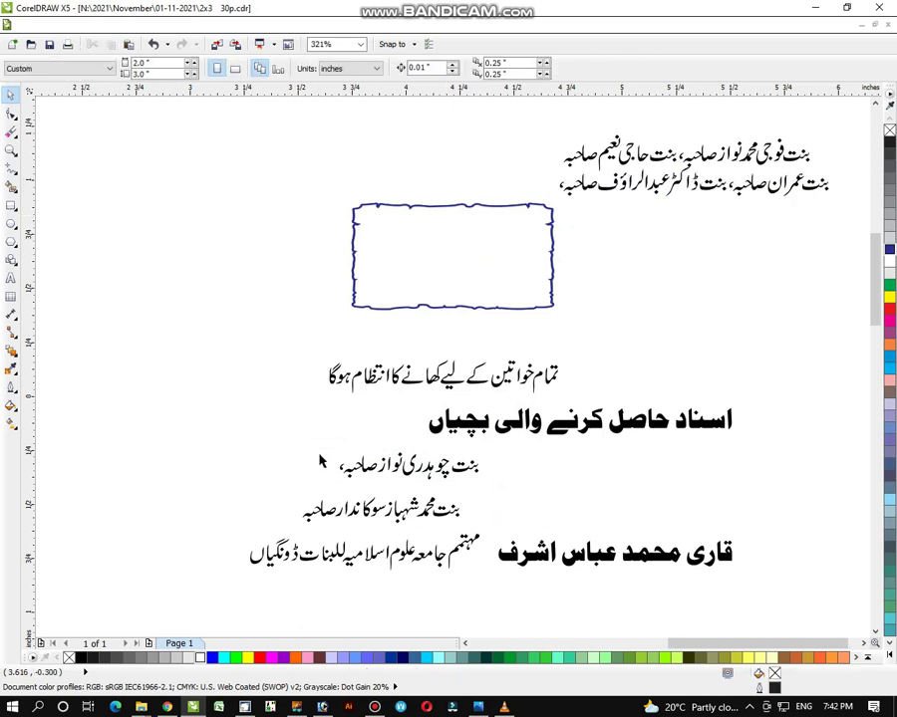
{"action": "left_click_drag", "start_coordinate": [313, 444], "coordinate": [502, 485]}
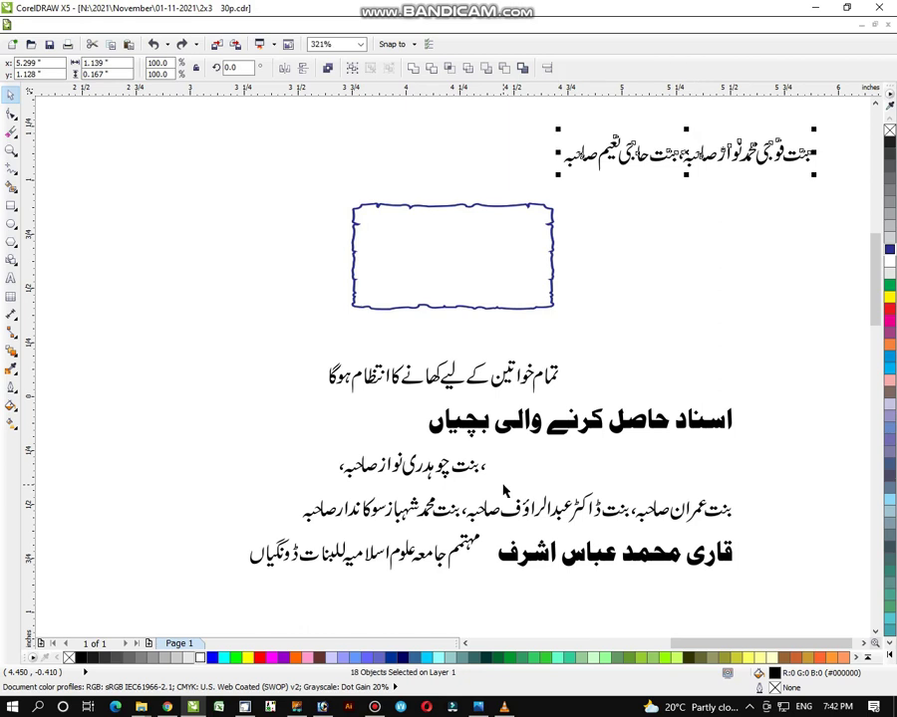
{"action": "left_click", "coordinate": [763, 463]}
- Regroup the first names line at the upper right, delete stray commas, and move the short line up
{"action": "left_click_drag", "start_coordinate": [762, 439], "coordinate": [486, 495]}
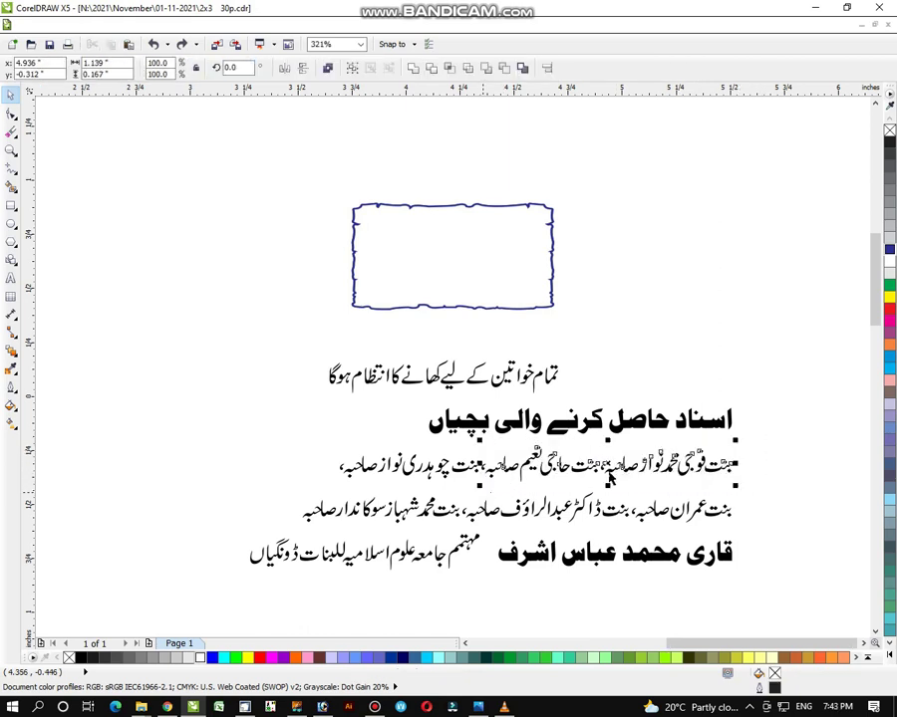
{"action": "left_click_drag", "start_coordinate": [608, 464], "coordinate": [698, 97]}
{"action": "key", "text": "ctrl+g"}
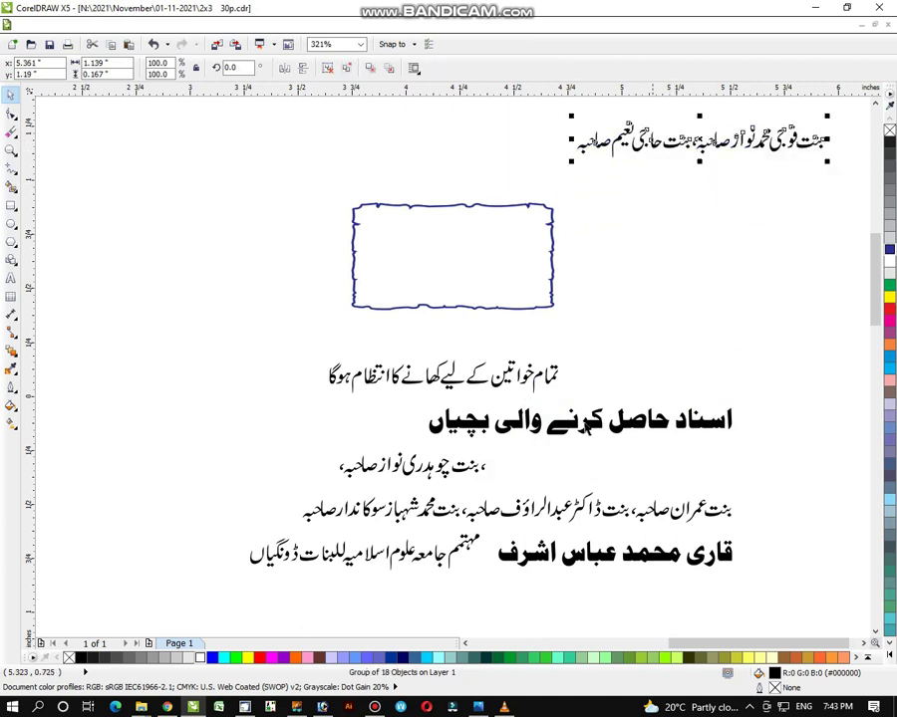
{"action": "left_click", "coordinate": [481, 469]}
{"action": "key", "text": "Delete"}
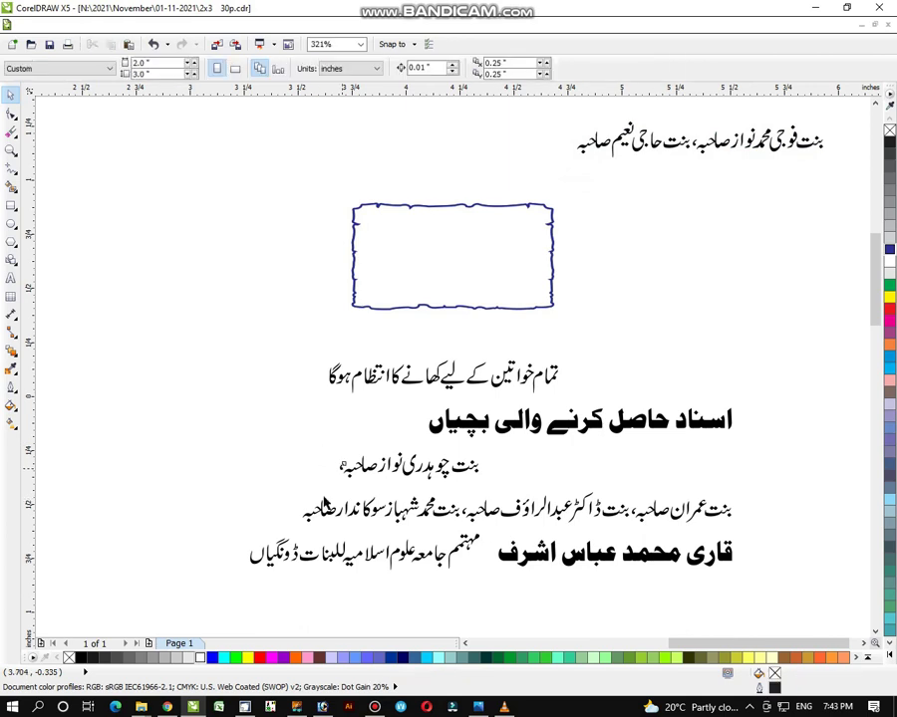
{"action": "left_click", "coordinate": [340, 464]}
{"action": "key", "text": "Delete"}
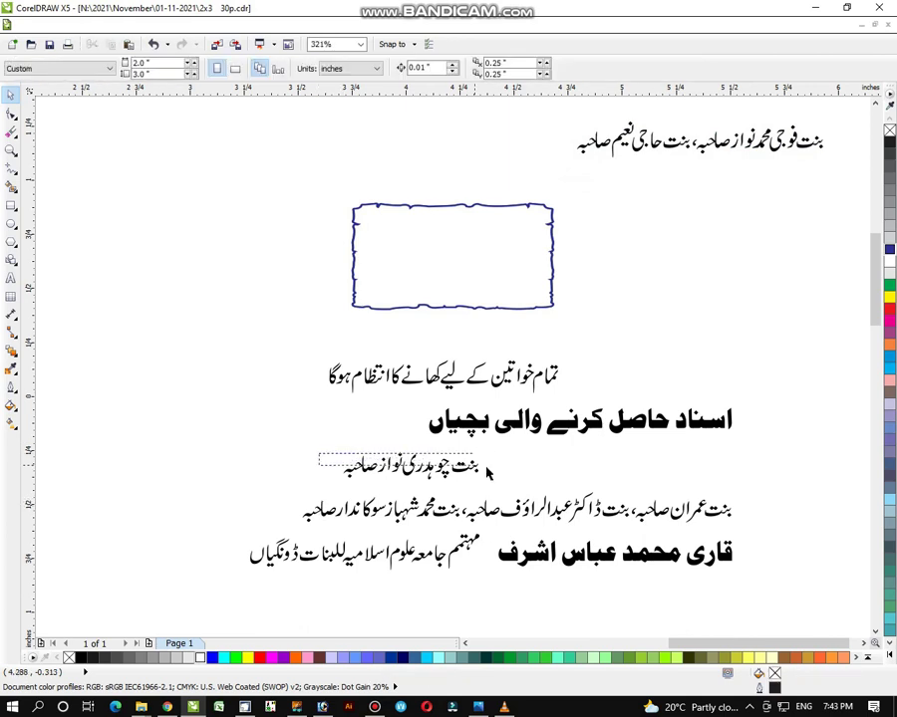
{"action": "left_click_drag", "start_coordinate": [487, 471], "coordinate": [490, 473]}
{"action": "left_click", "coordinate": [346, 453]}
{"action": "left_click_drag", "start_coordinate": [498, 485], "coordinate": [498, 488]}
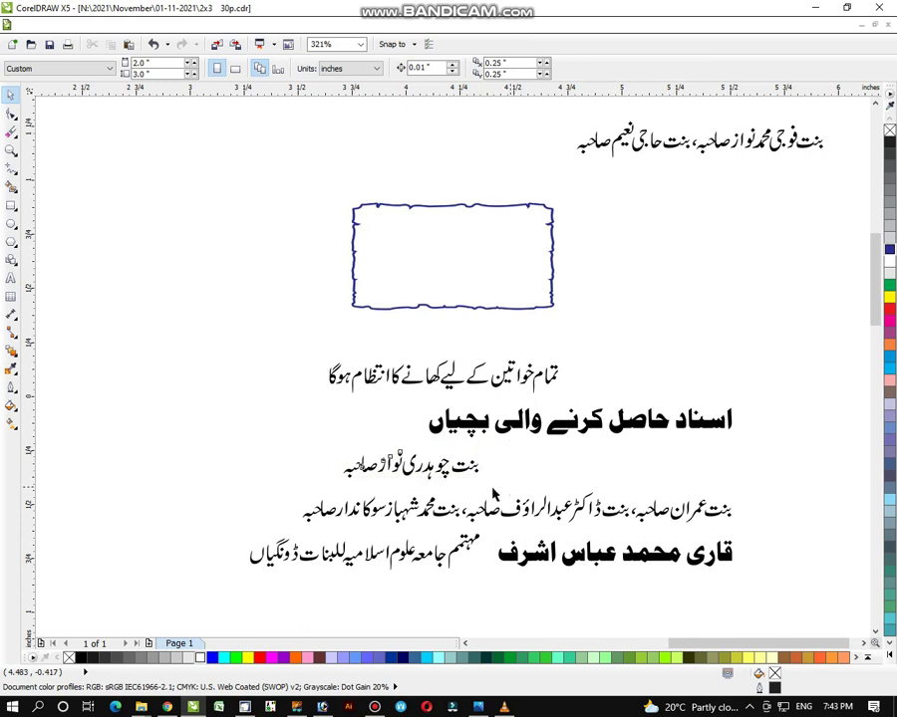
{"action": "left_click_drag", "start_coordinate": [410, 466], "coordinate": [758, 201]}
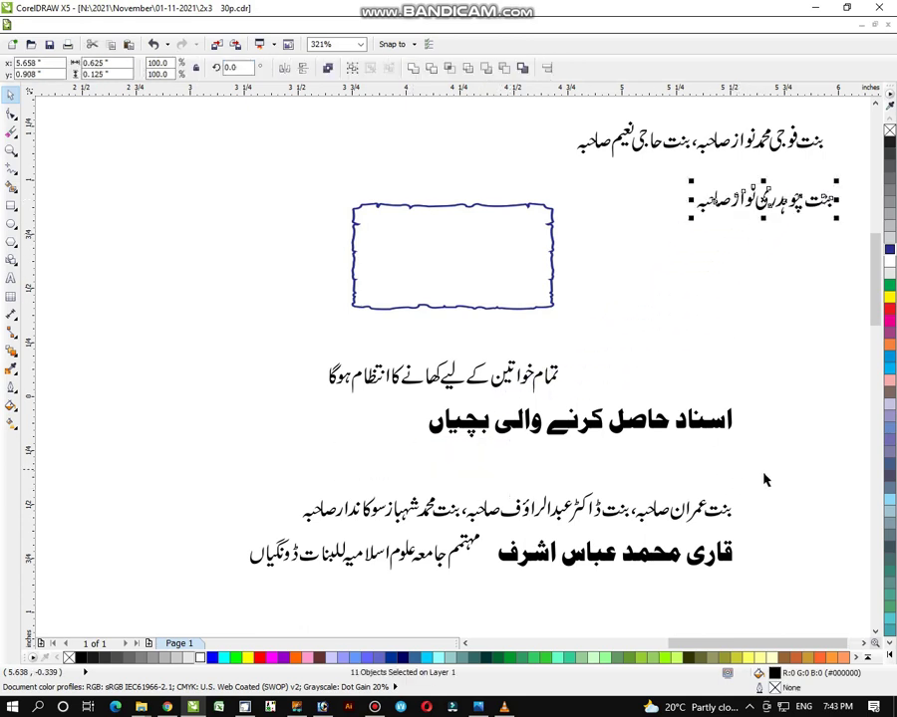
- Move a name onto the end of the second line, group it, and stack it under the first
{"action": "left_click_drag", "start_coordinate": [739, 475], "coordinate": [631, 532]}
{"action": "left_click_drag", "start_coordinate": [679, 507], "coordinate": [636, 203]}
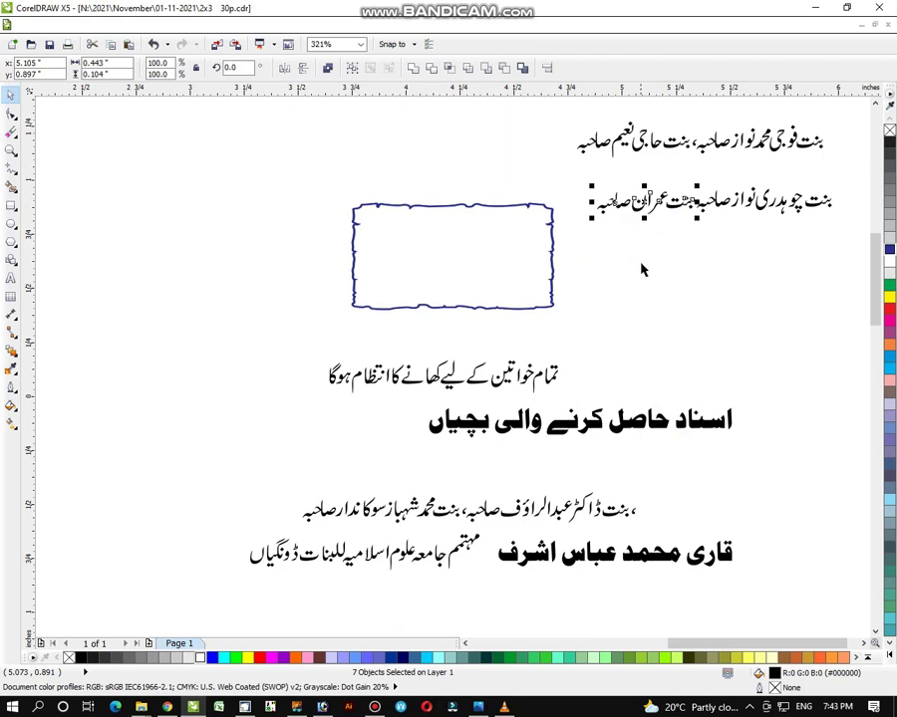
{"action": "left_click", "coordinate": [628, 512]}
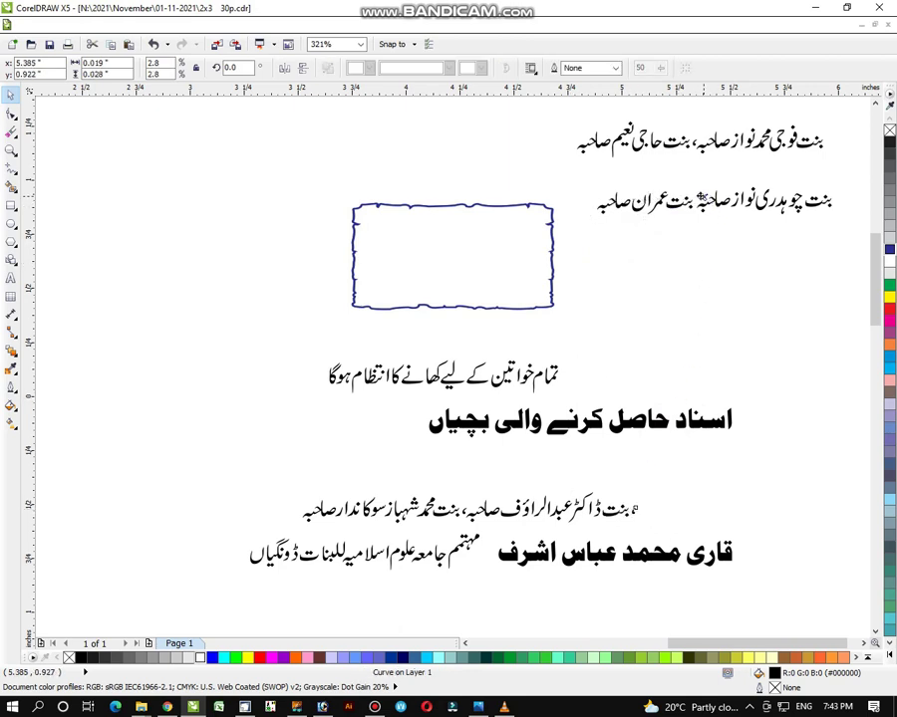
{"action": "left_click_drag", "start_coordinate": [566, 171], "coordinate": [865, 265]}
{"action": "key", "text": "ctrl+g"}
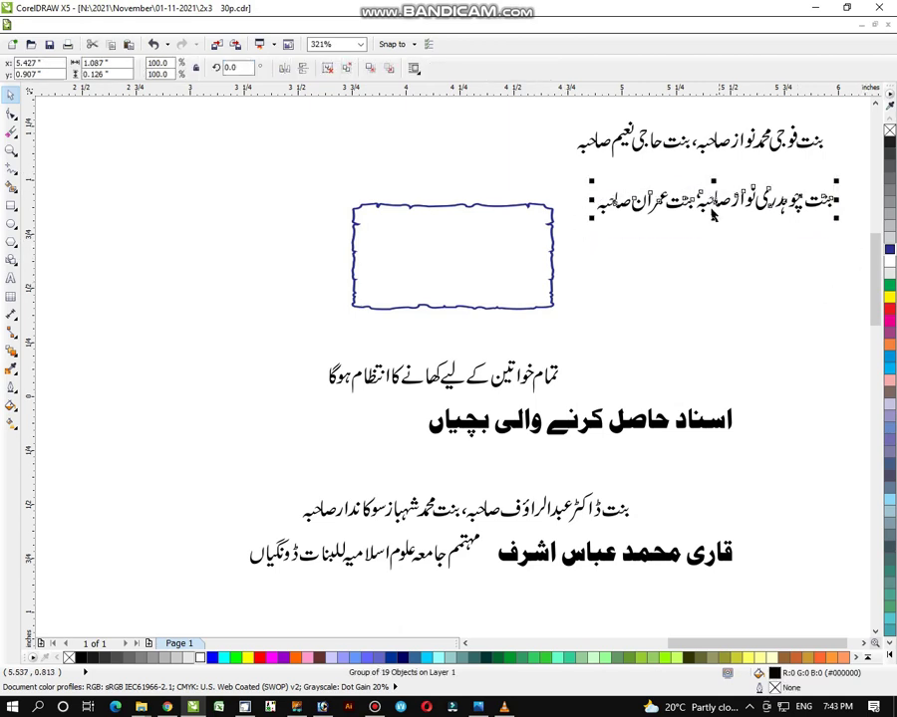
{"action": "left_click_drag", "start_coordinate": [705, 199], "coordinate": [694, 171]}
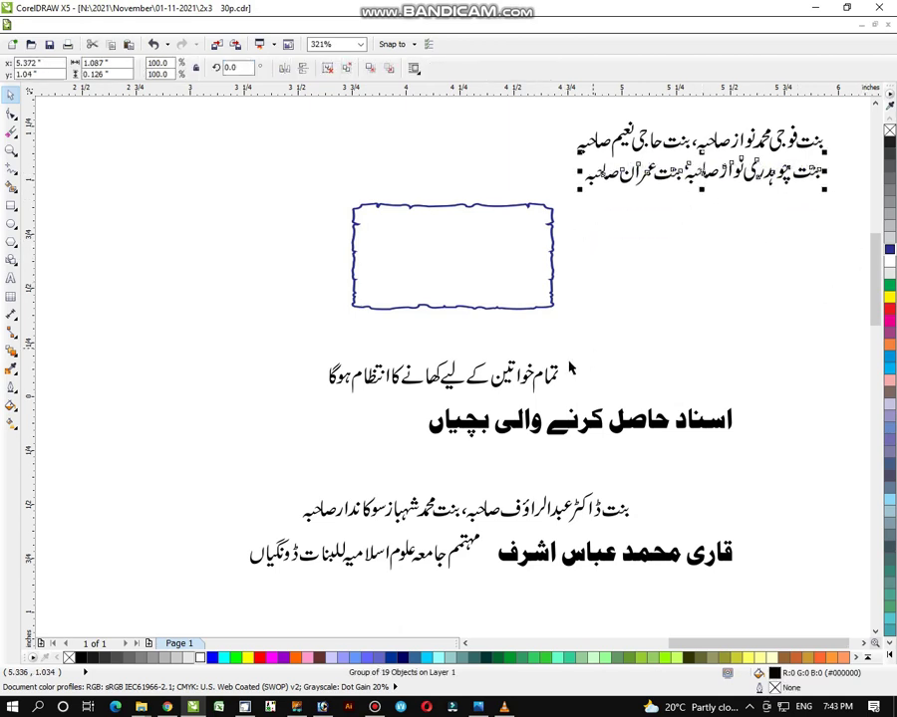
- Group the lower names line, stack it beneath the others, and shrink all three together
{"action": "left_click_drag", "start_coordinate": [261, 476], "coordinate": [653, 536]}
{"action": "key", "text": "ctrl+g"}
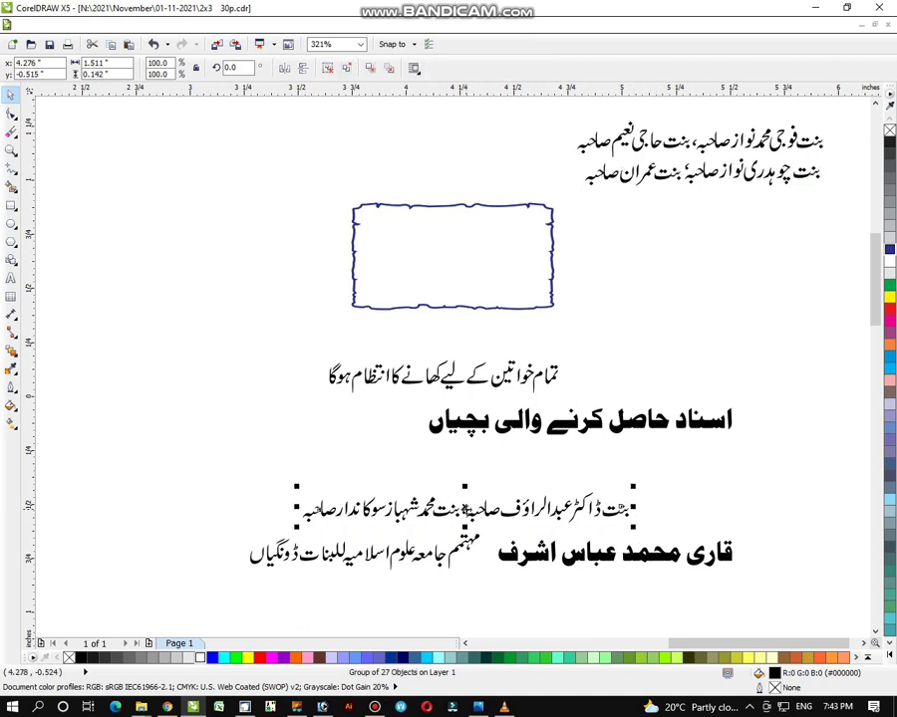
{"action": "left_click_drag", "start_coordinate": [464, 509], "coordinate": [699, 204]}
{"action": "left_click", "coordinate": [750, 180], "text": "shift"}
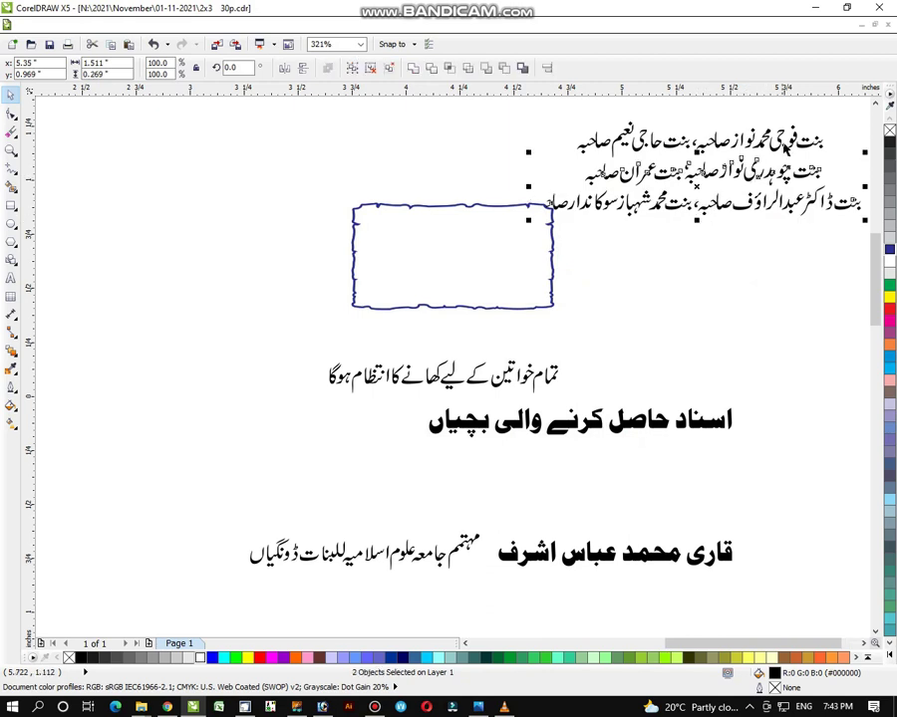
{"action": "left_click", "coordinate": [783, 149], "text": "shift"}
{"action": "left_click_drag", "start_coordinate": [784, 149], "coordinate": [786, 149]}
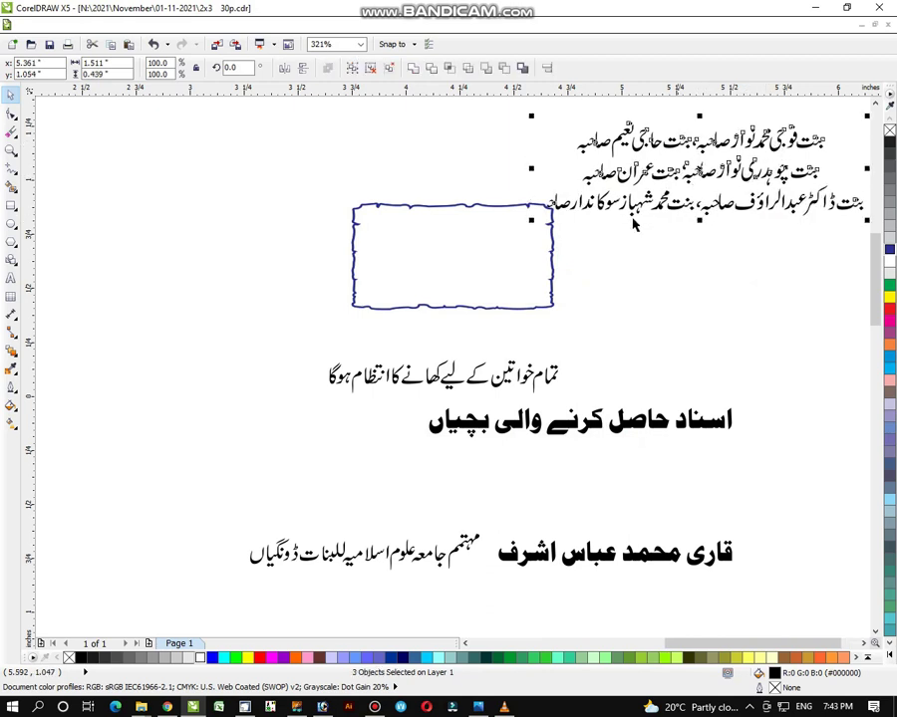
{"action": "left_click_drag", "start_coordinate": [531, 221], "coordinate": [609, 197]}
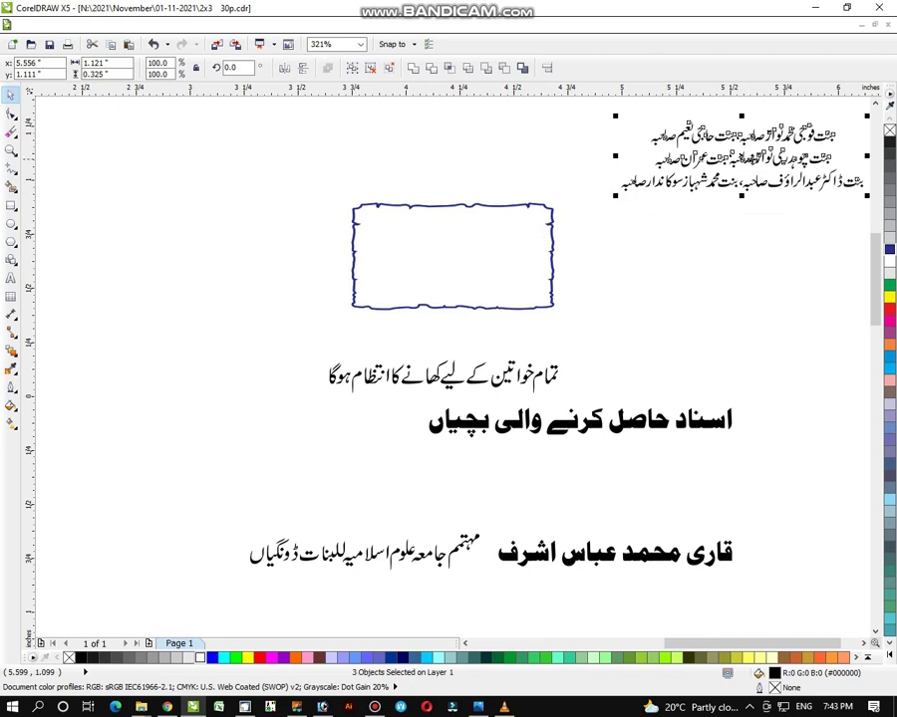
- Move the three name lines into the wavy box and narrow the bottom line to fit its width
{"action": "mouse_move", "coordinate": [705, 164]}
{"action": "left_mouse_down"}
{"action": "mouse_move", "coordinate": [492, 276]}
{"action": "mouse_move", "coordinate": [487, 256]}
{"action": "left_mouse_up"}
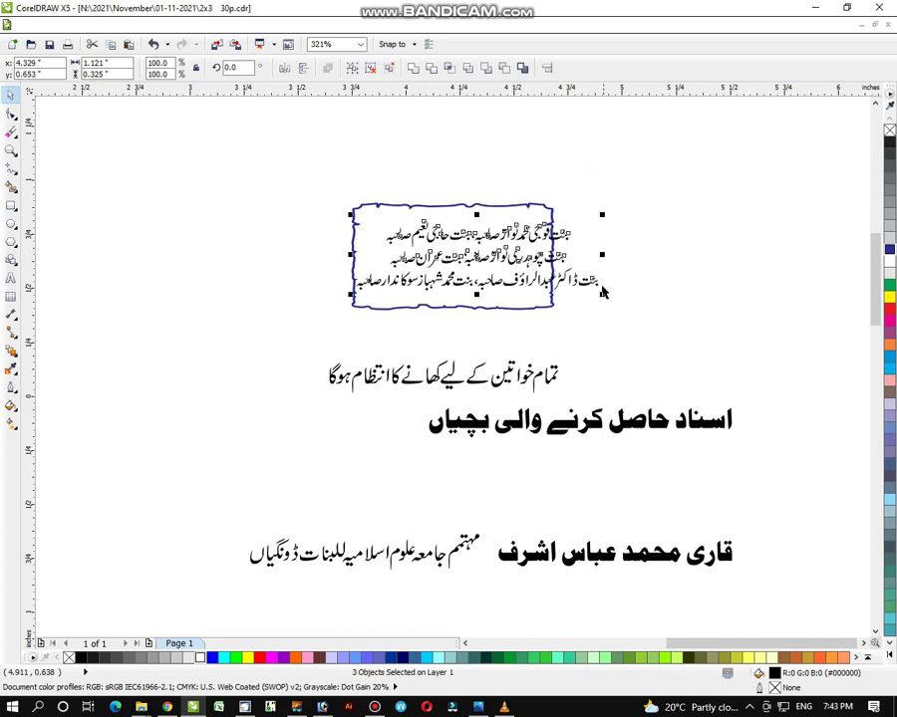
{"action": "left_click_drag", "start_coordinate": [312, 184], "coordinate": [605, 280]}
{"action": "left_click_drag", "start_coordinate": [482, 249], "coordinate": [454, 239]}
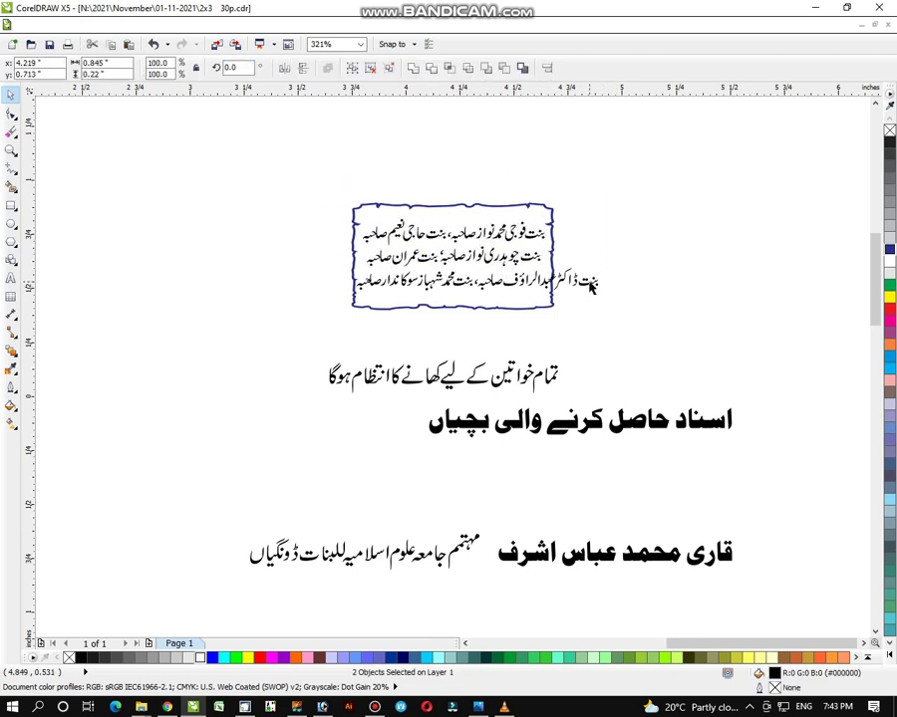
{"action": "left_click", "coordinate": [591, 281]}
{"action": "left_click_drag", "start_coordinate": [598, 281], "coordinate": [568, 292]}
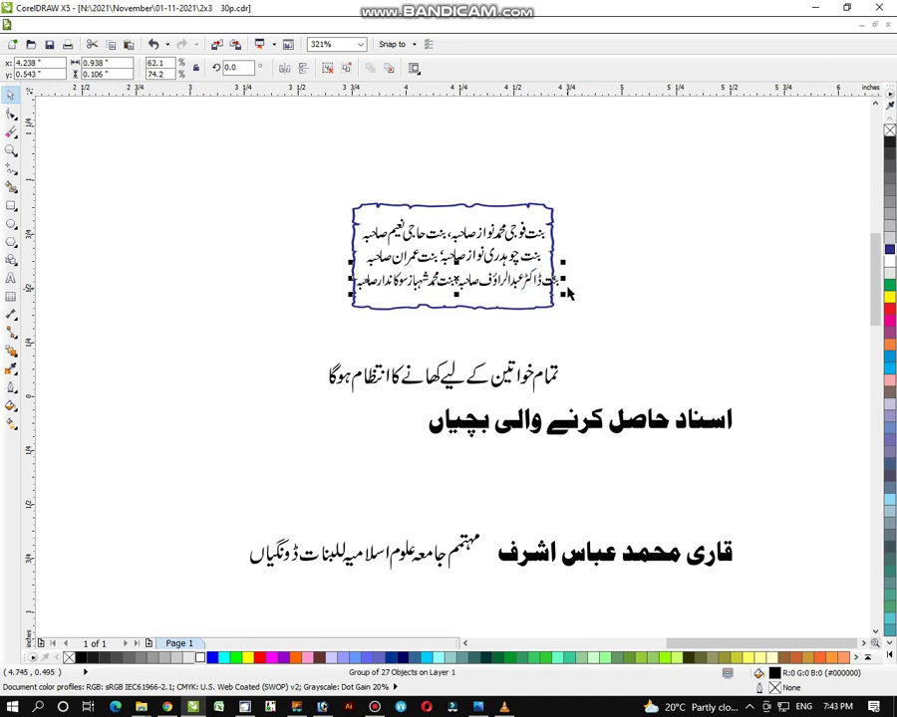
{"action": "left_click", "coordinate": [570, 283]}
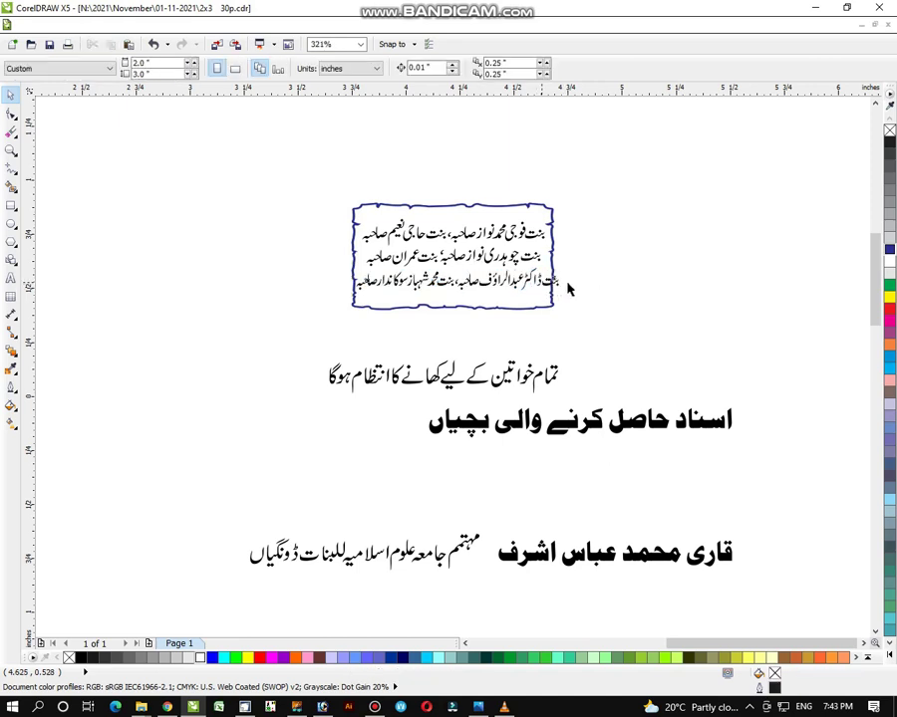
{"action": "left_click", "coordinate": [564, 282]}
{"action": "left_click_drag", "start_coordinate": [564, 282], "coordinate": [554, 282]}
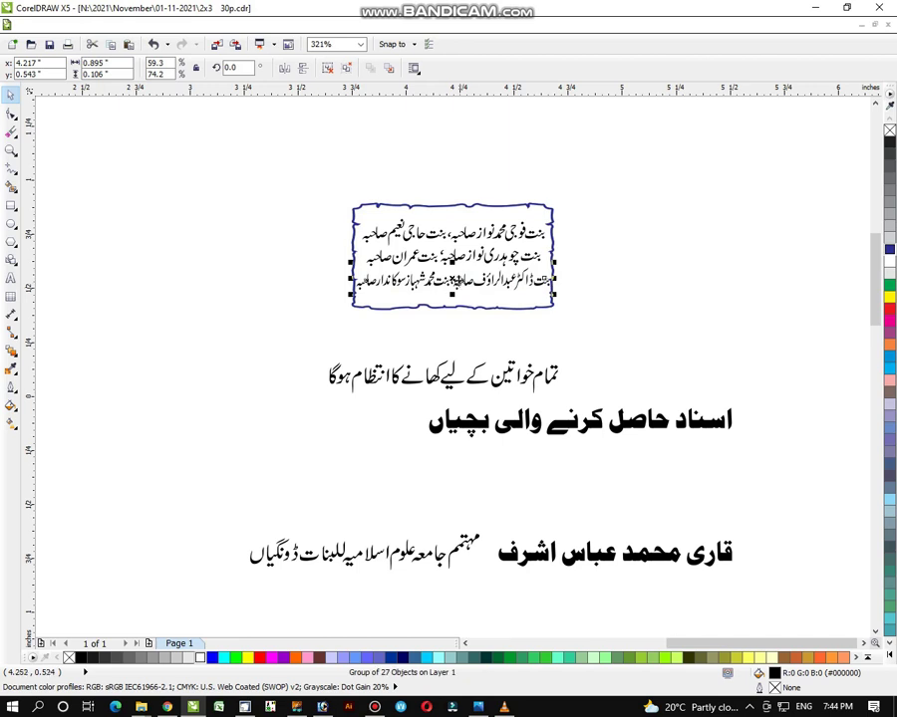
{"action": "left_click", "coordinate": [564, 279]}
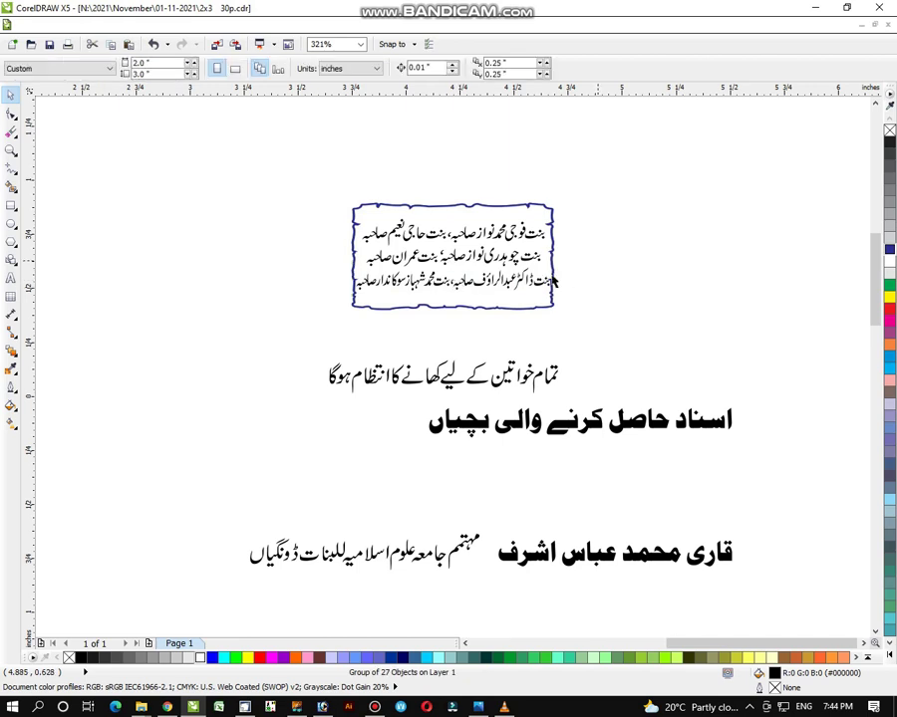
{"action": "left_click", "coordinate": [560, 280]}
{"action": "left_click", "coordinate": [648, 306]}
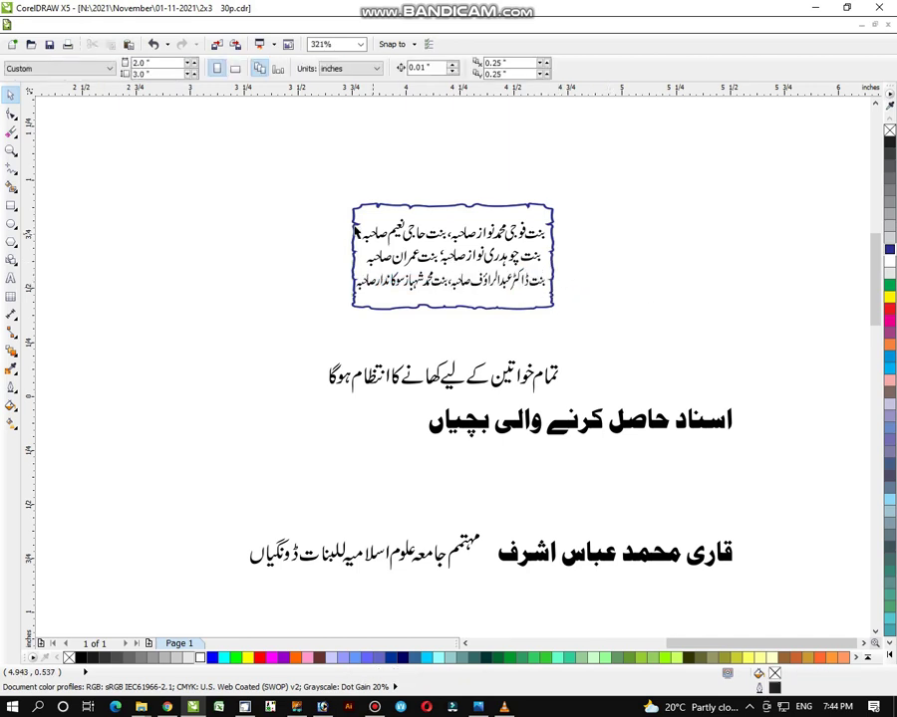
{"action": "left_click_drag", "start_coordinate": [505, 271], "coordinate": [589, 317]}
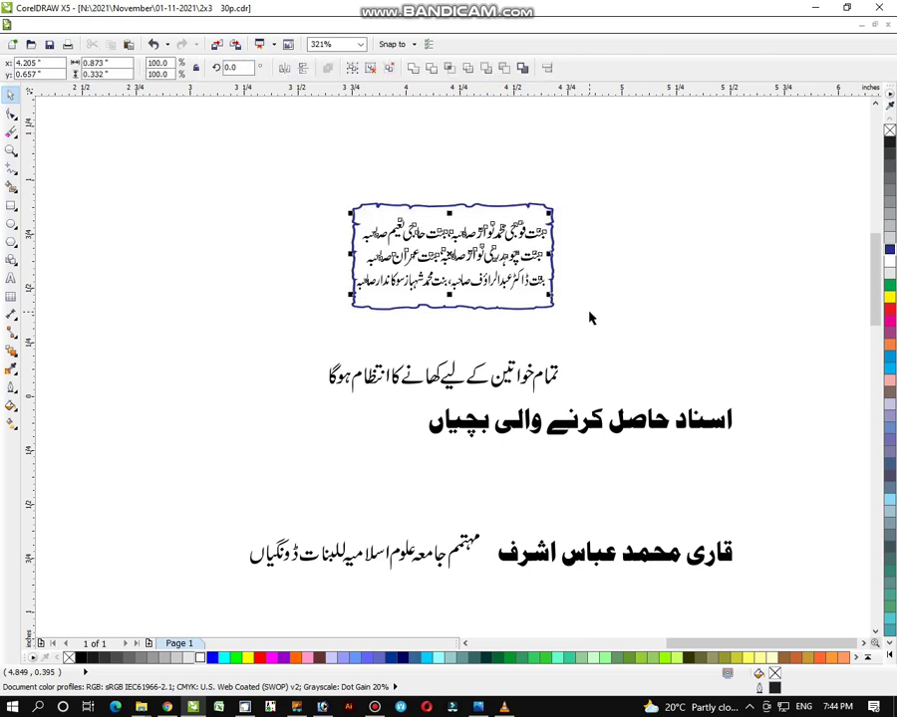
- Colour the names magenta and group them with their wavy box
{"action": "key", "text": "Down"}
{"action": "key", "text": "Down"}
{"action": "key", "text": "Down"}
{"action": "key", "text": "Down"}
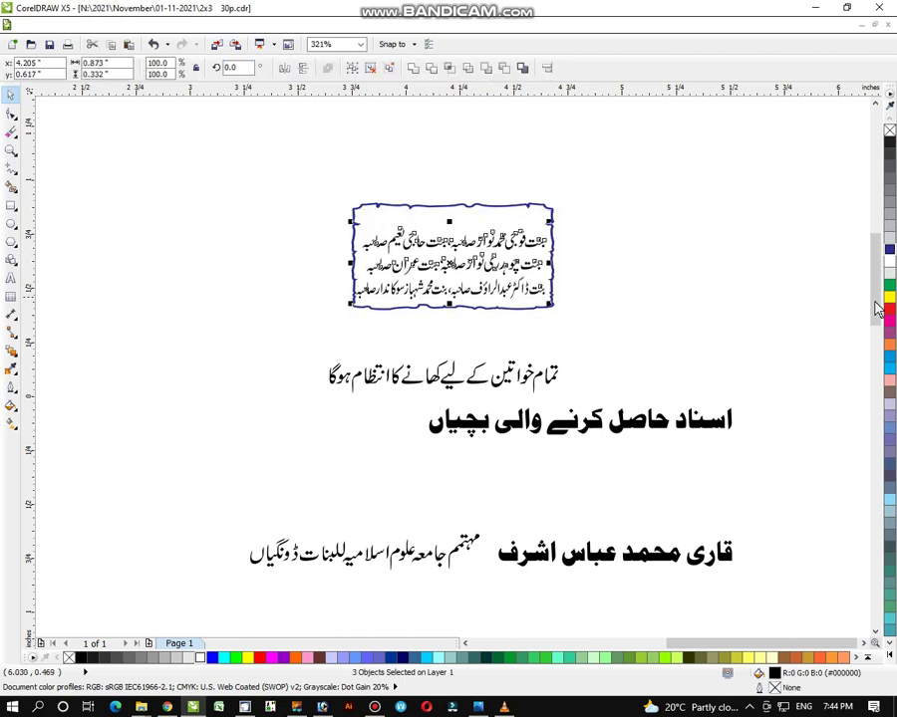
{"action": "left_click", "coordinate": [890, 321]}
{"action": "left_click", "coordinate": [652, 252]}
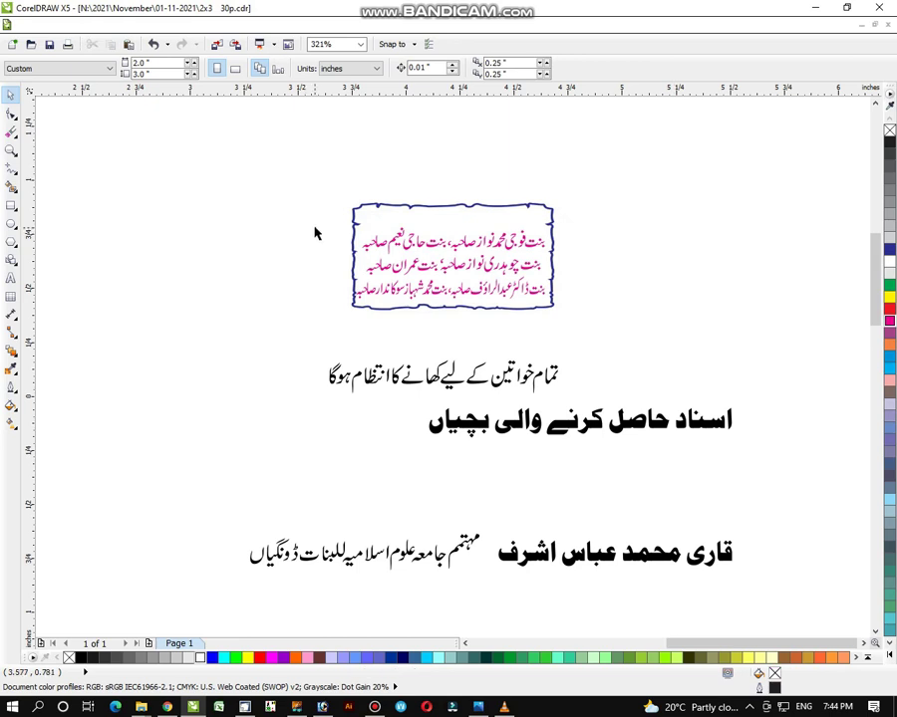
{"action": "left_click", "coordinate": [355, 297]}
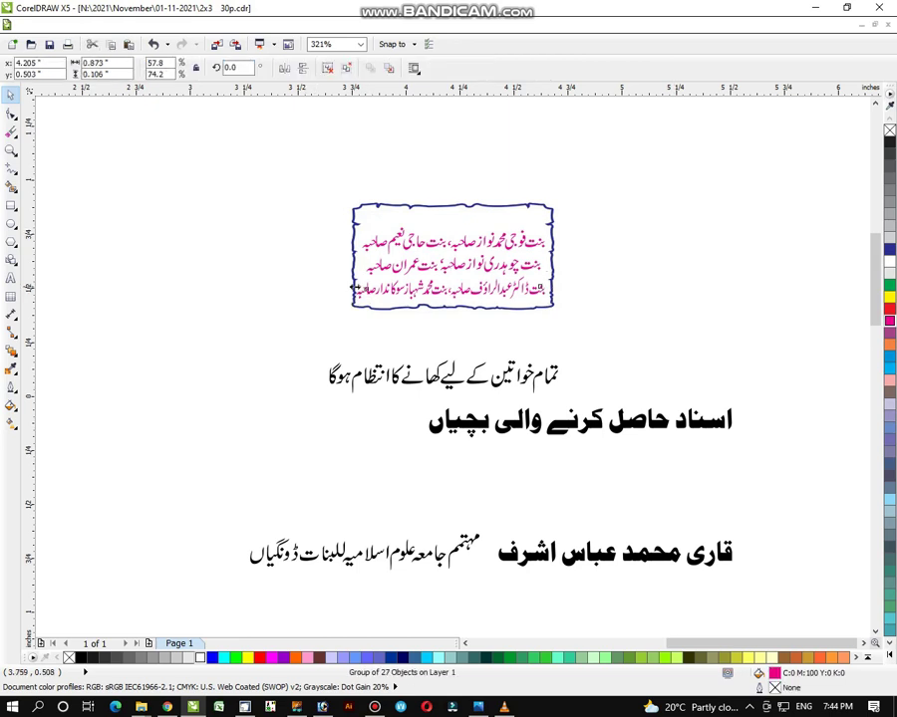
{"action": "left_click_drag", "start_coordinate": [353, 171], "coordinate": [610, 341]}
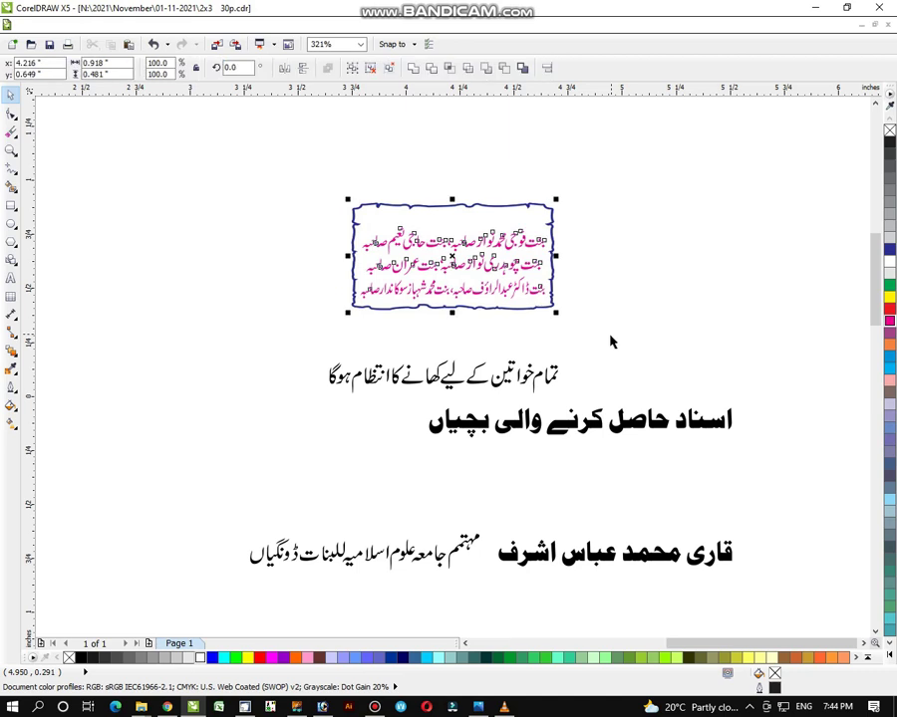
{"action": "key", "text": "ctrl+g"}
{"action": "left_click", "coordinate": [694, 311]}
- Centre the grouped names box in the poster's empty lower-left panel and move the bold heading below
{"action": "left_click", "coordinate": [11, 150]}
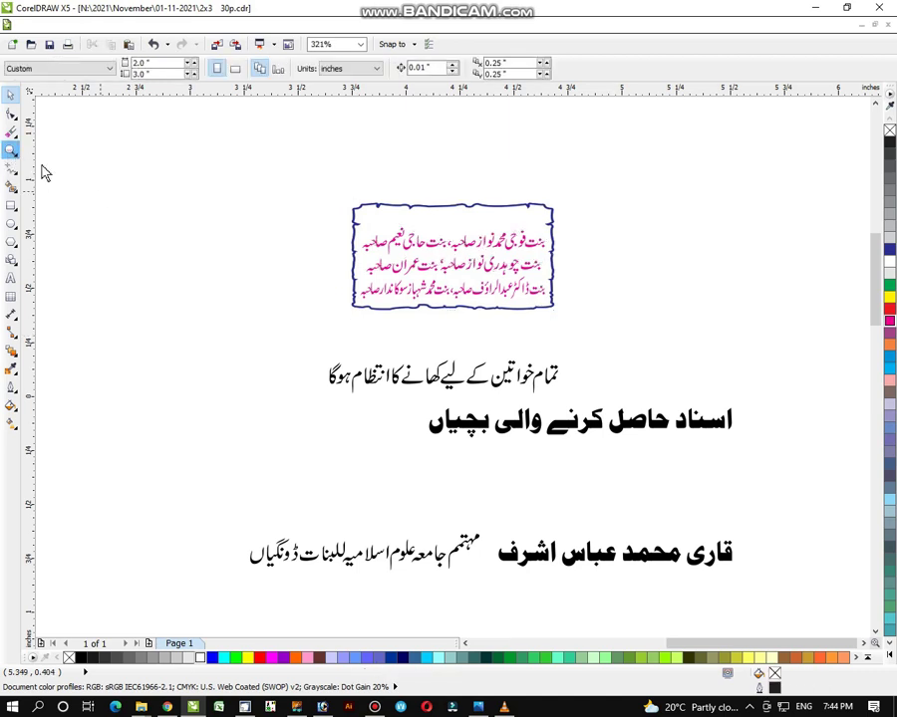
{"action": "scroll", "coordinate": [830, 277], "scroll_direction": "down", "scroll_amount": 2}
{"action": "left_click", "coordinate": [11, 95]}
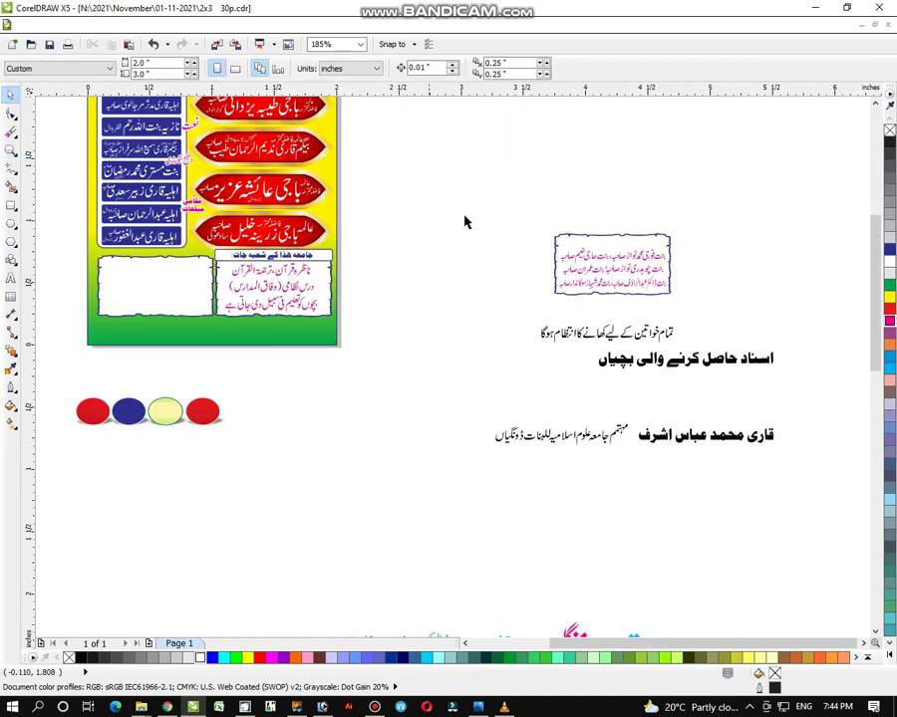
{"action": "left_click", "coordinate": [561, 256]}
{"action": "left_click", "coordinate": [195, 297], "text": "shift"}
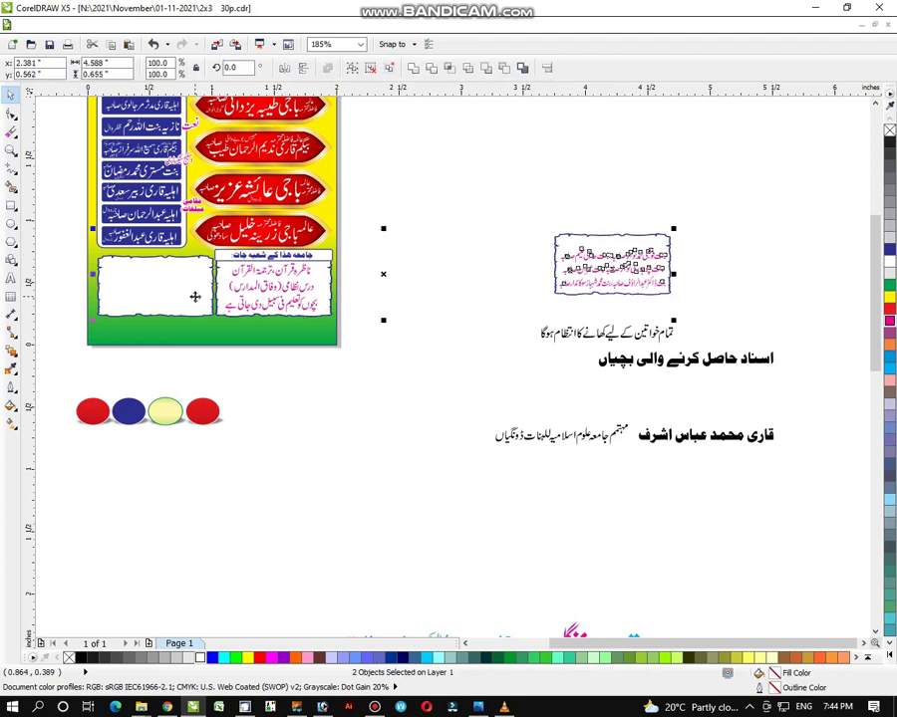
{"action": "key", "text": "e"}
{"action": "key", "text": "e"}
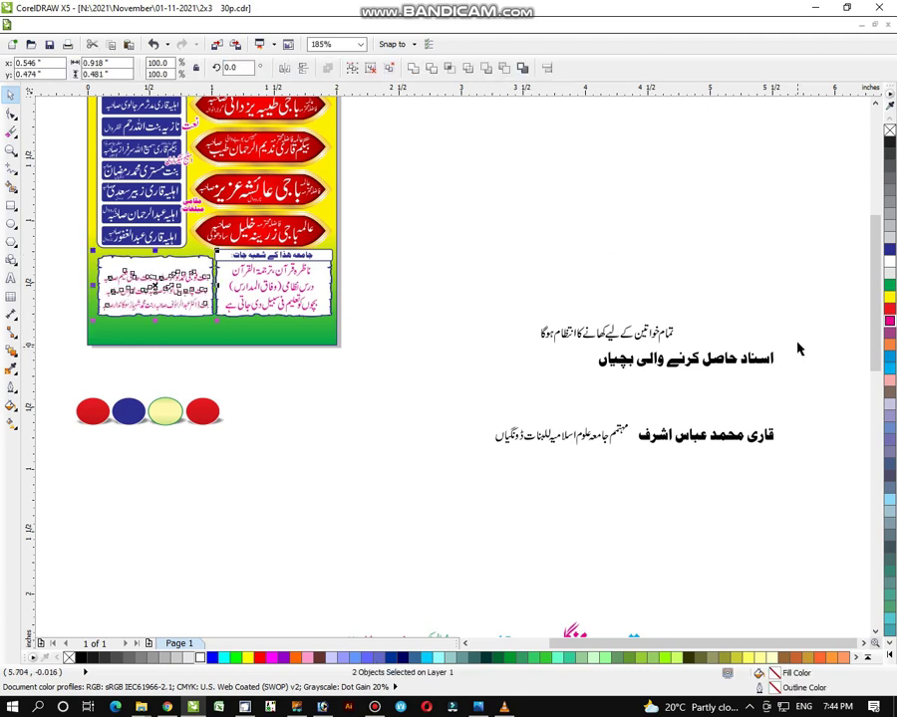
{"action": "left_click_drag", "start_coordinate": [797, 349], "coordinate": [96, 388]}
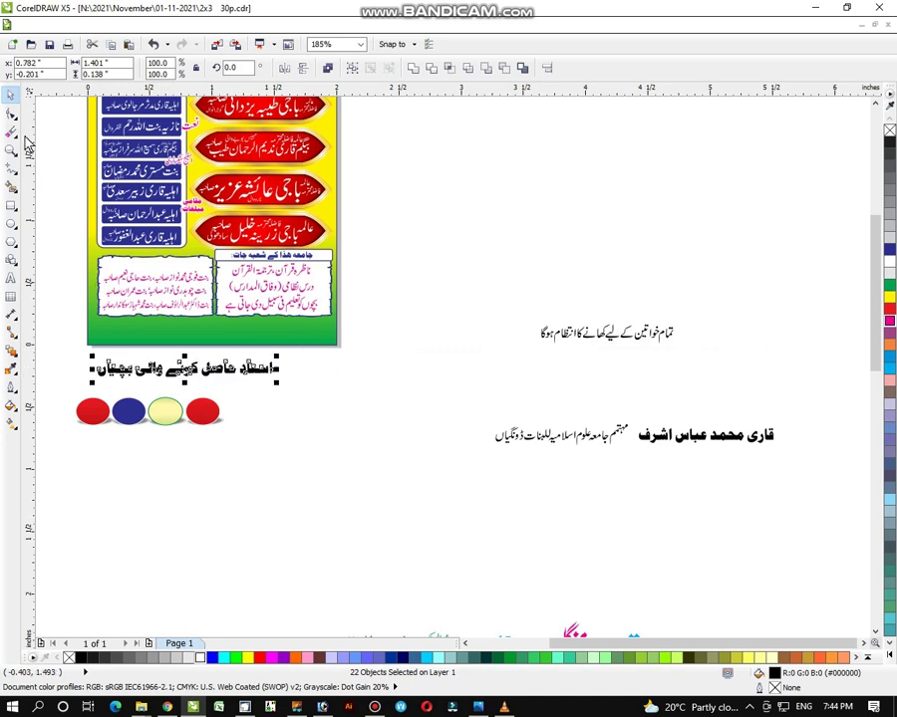
- Draw a white, slightly rounded strip above the name box, centred horizontally over it
{"action": "left_click_drag", "start_coordinate": [52, 195], "coordinate": [368, 384]}
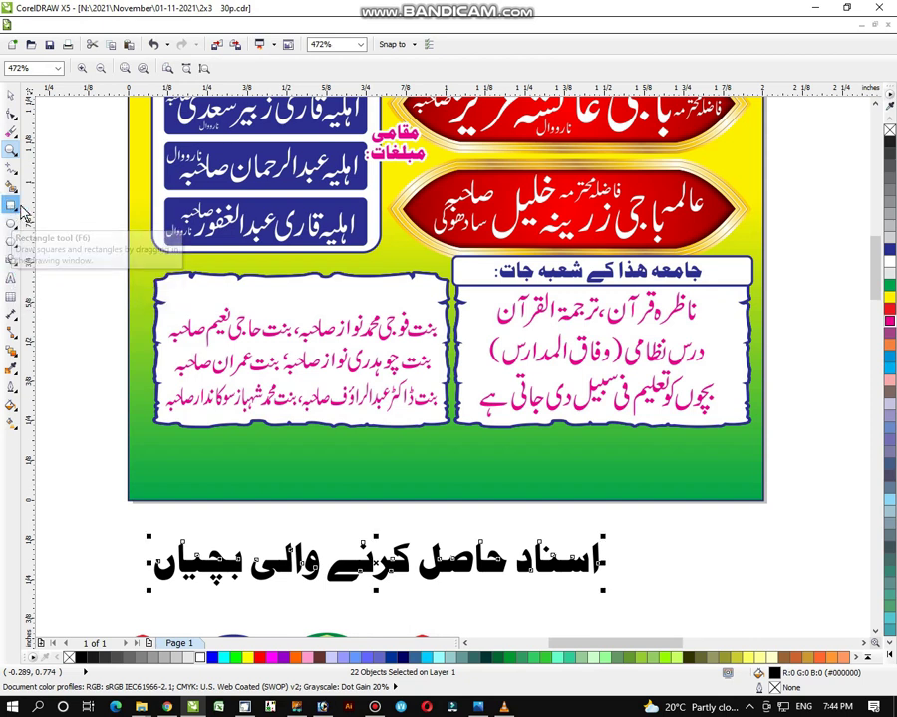
{"action": "left_click", "coordinate": [21, 210]}
{"action": "left_click_drag", "start_coordinate": [150, 270], "coordinate": [445, 304]}
{"action": "left_click", "coordinate": [10, 94]}
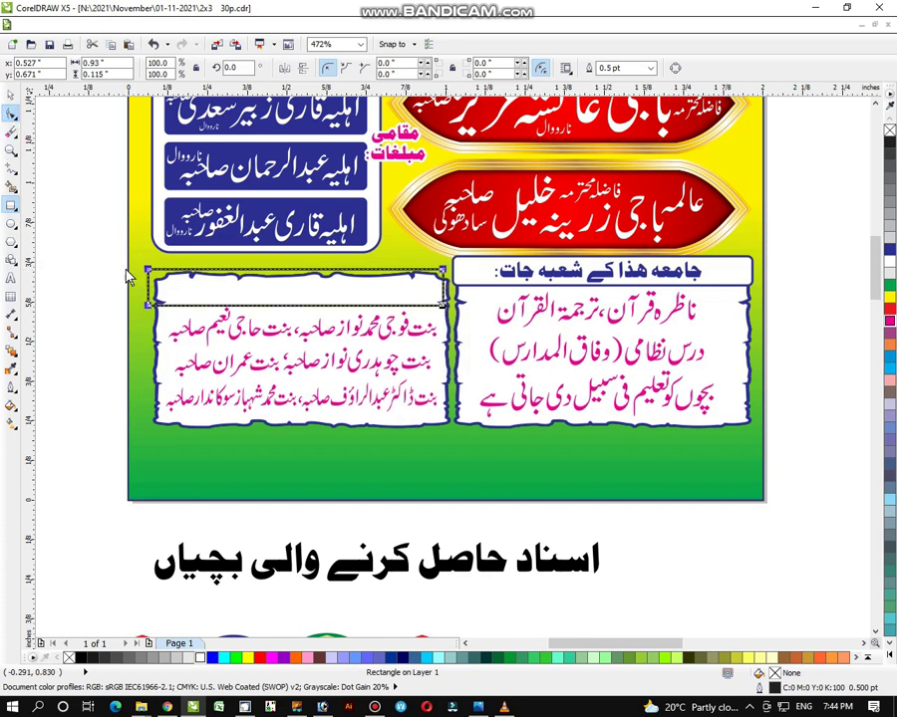
{"action": "left_click_drag", "start_coordinate": [152, 271], "coordinate": [157, 275]}
{"action": "key", "text": "space"}
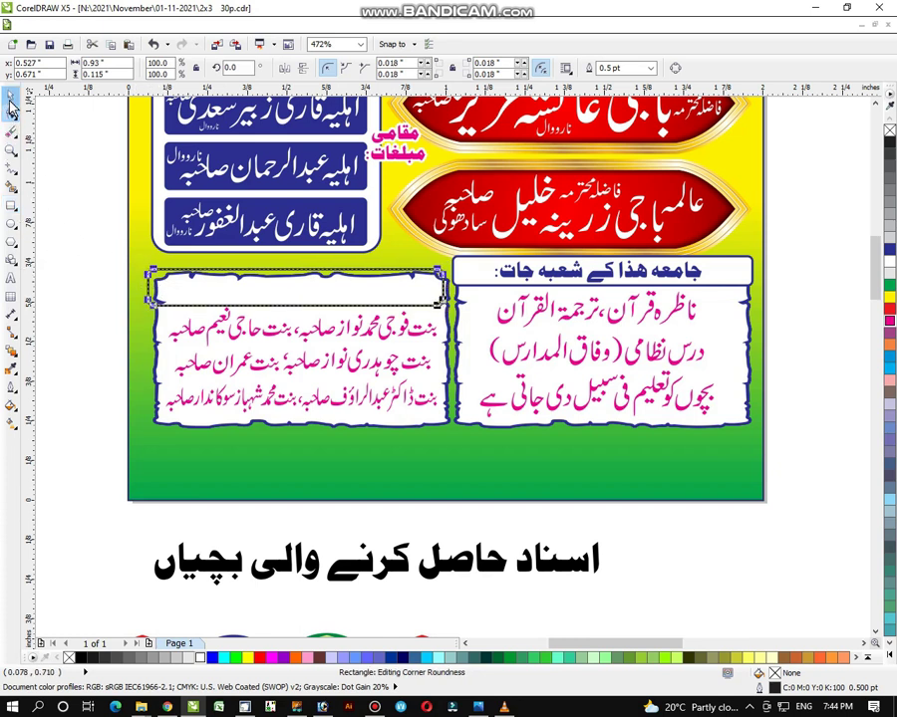
{"action": "left_click", "coordinate": [890, 261]}
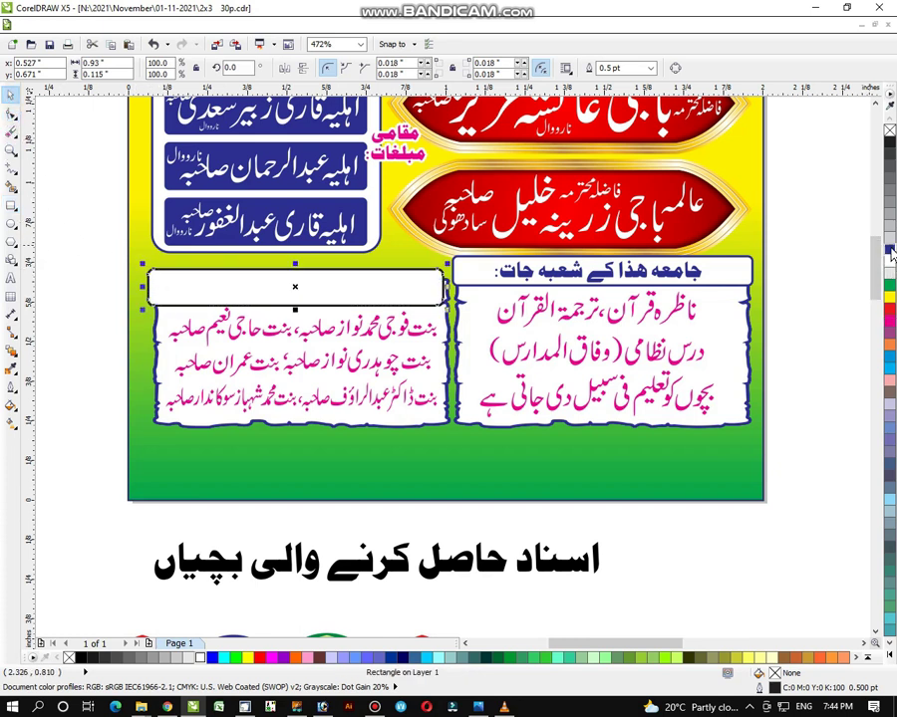
{"action": "left_click", "coordinate": [440, 426], "text": "shift"}
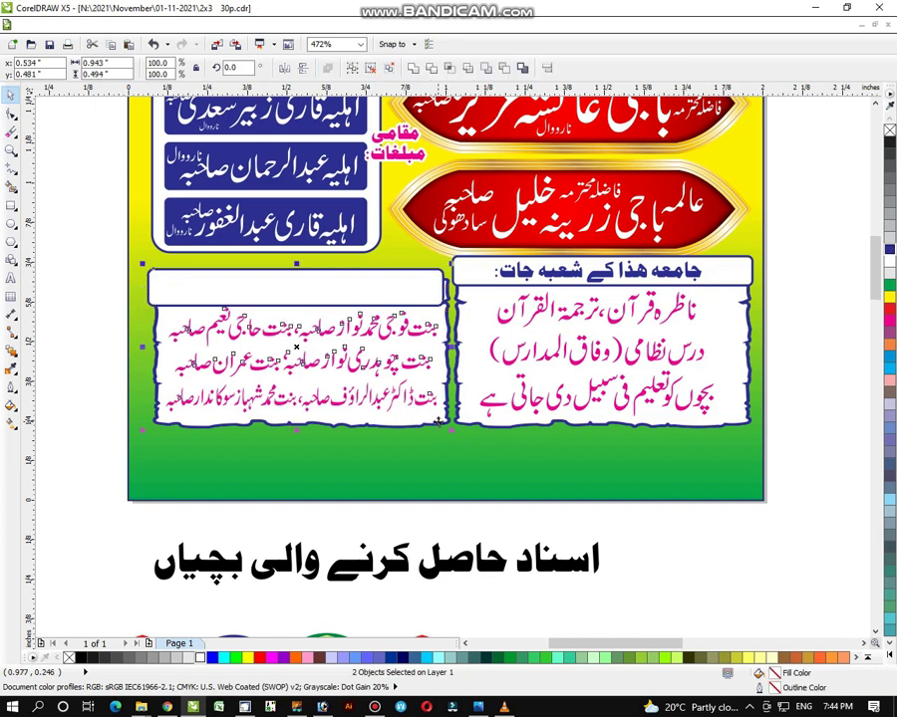
{"action": "key", "text": "c"}
{"action": "left_click", "coordinate": [648, 568]}
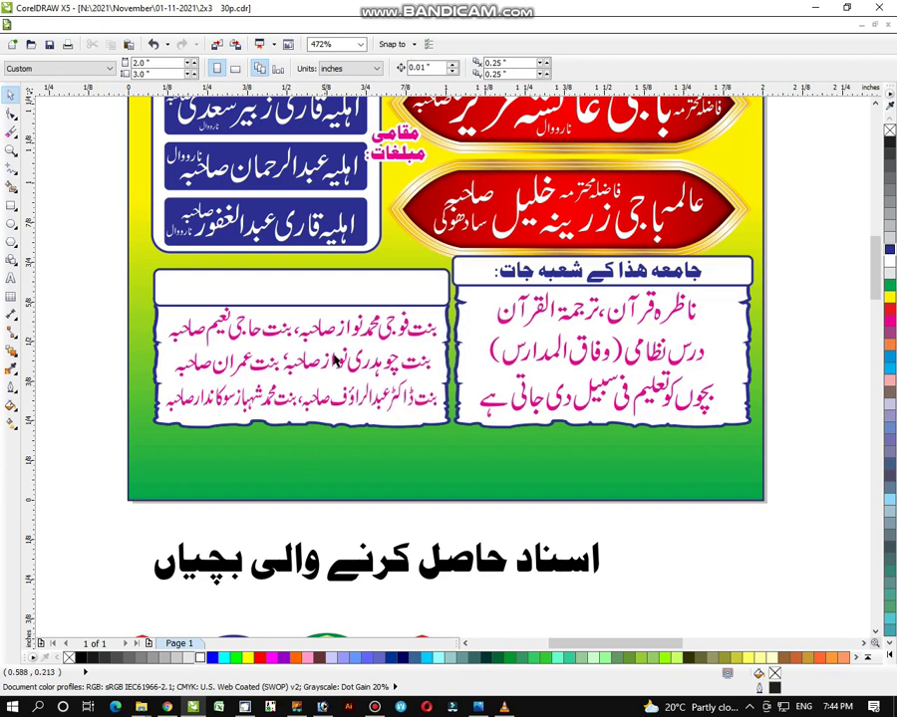
- Group the certificate-recipients heading, fit it inside the white strip and colour it navy blue
{"action": "left_click_drag", "start_coordinate": [137, 528], "coordinate": [625, 607]}
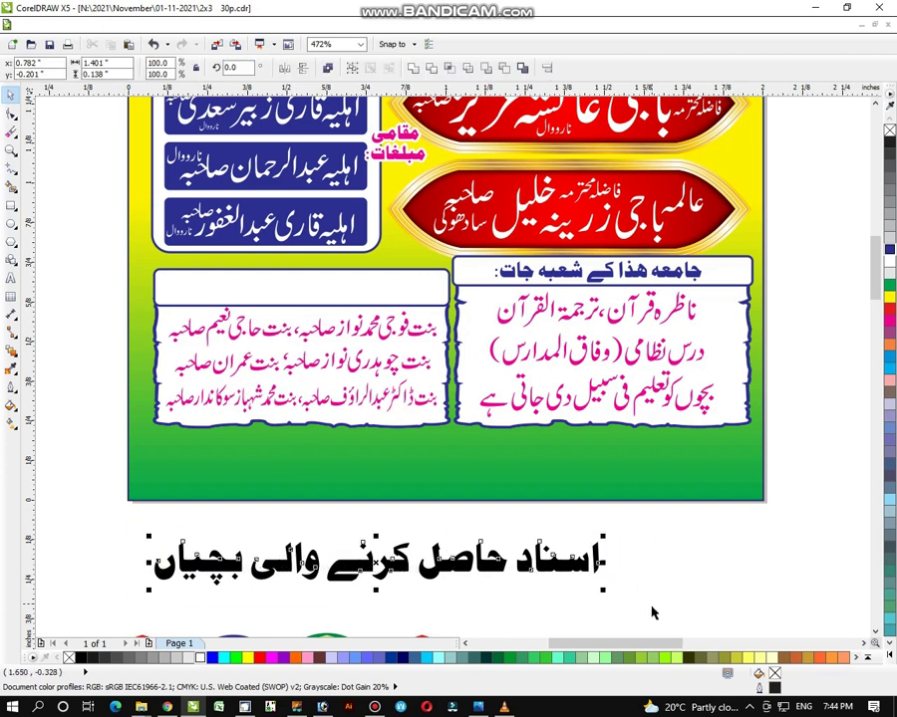
{"action": "key", "text": "ctrl+g"}
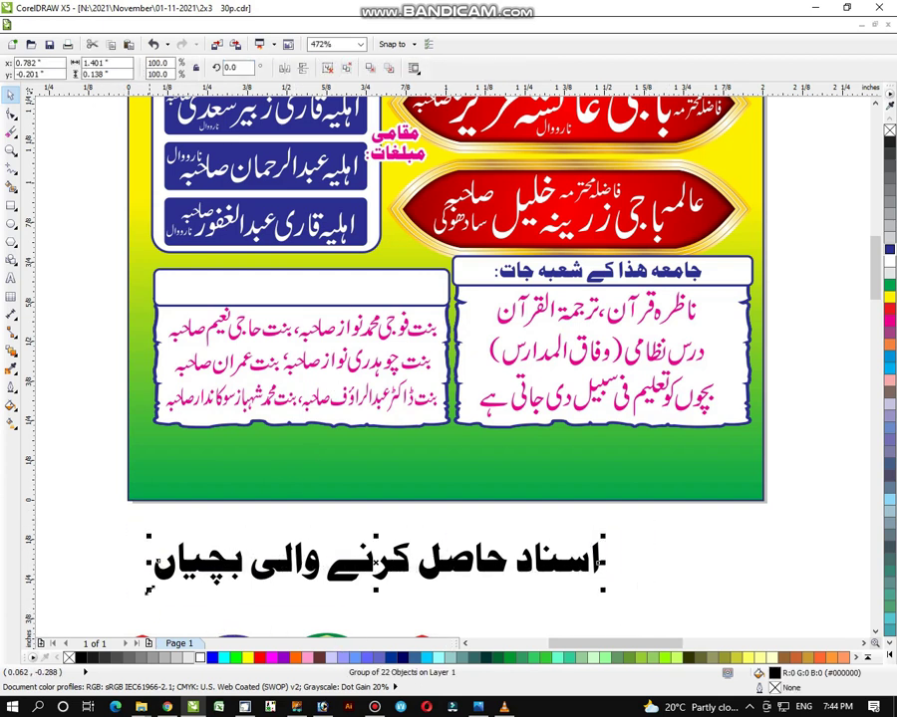
{"action": "left_click_drag", "start_coordinate": [148, 590], "coordinate": [359, 568]}
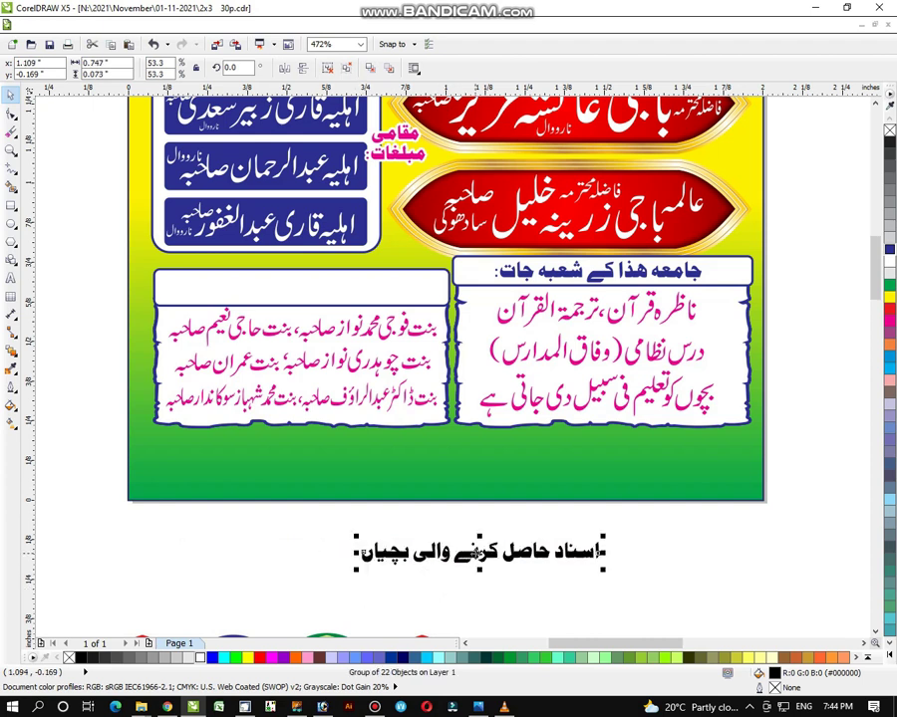
{"action": "left_click_drag", "start_coordinate": [477, 551], "coordinate": [314, 289]}
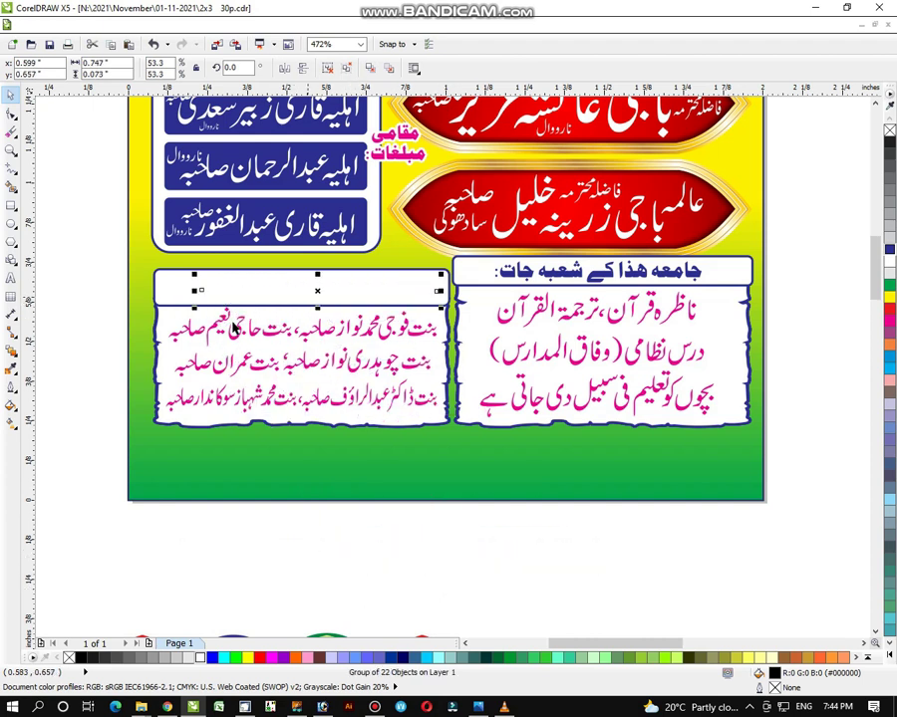
{"action": "left_click_drag", "start_coordinate": [195, 307], "coordinate": [155, 297]}
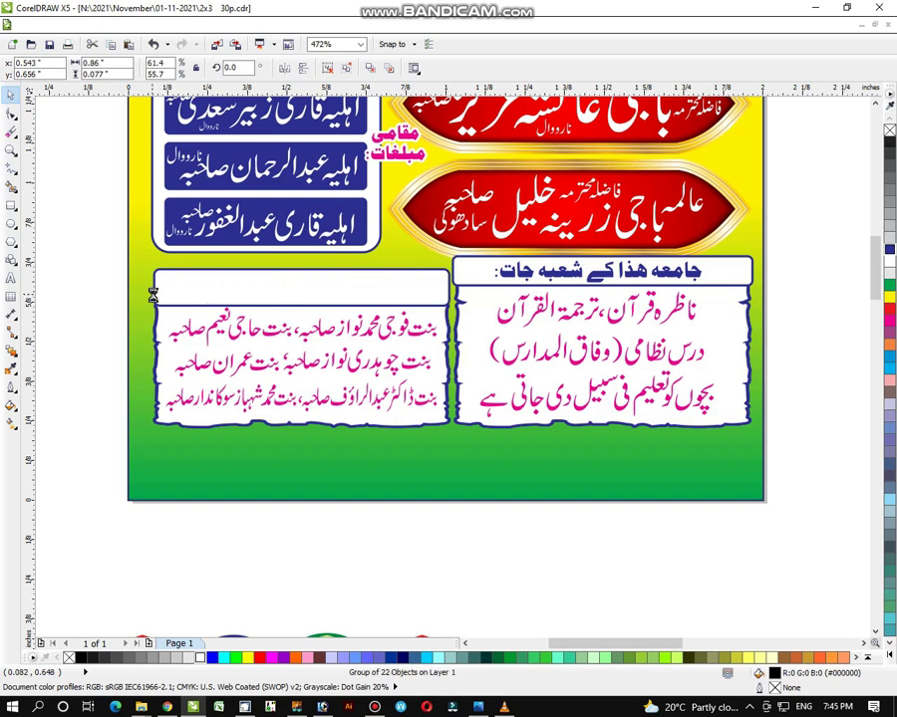
{"action": "left_click", "coordinate": [890, 251]}
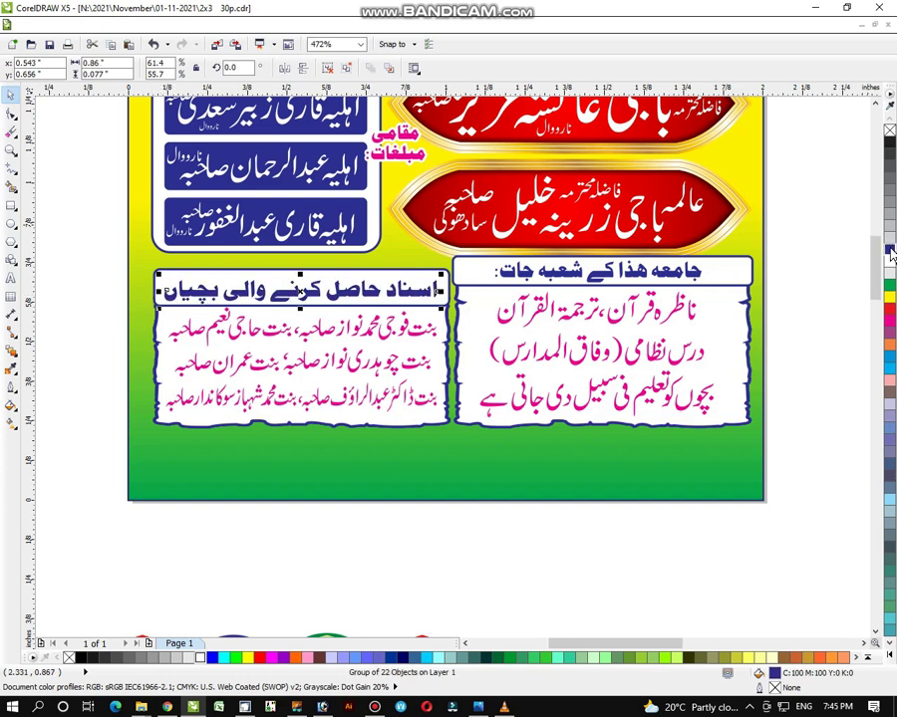
{"action": "left_click", "coordinate": [823, 334]}
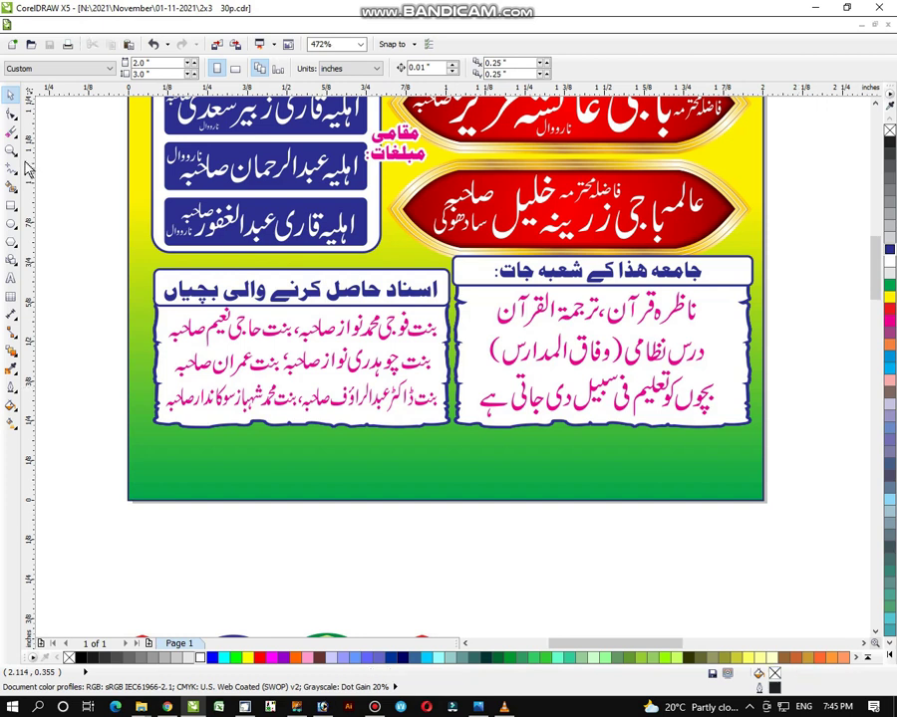
{"action": "scroll", "coordinate": [483, 384], "scroll_direction": "down", "scroll_amount": 5}
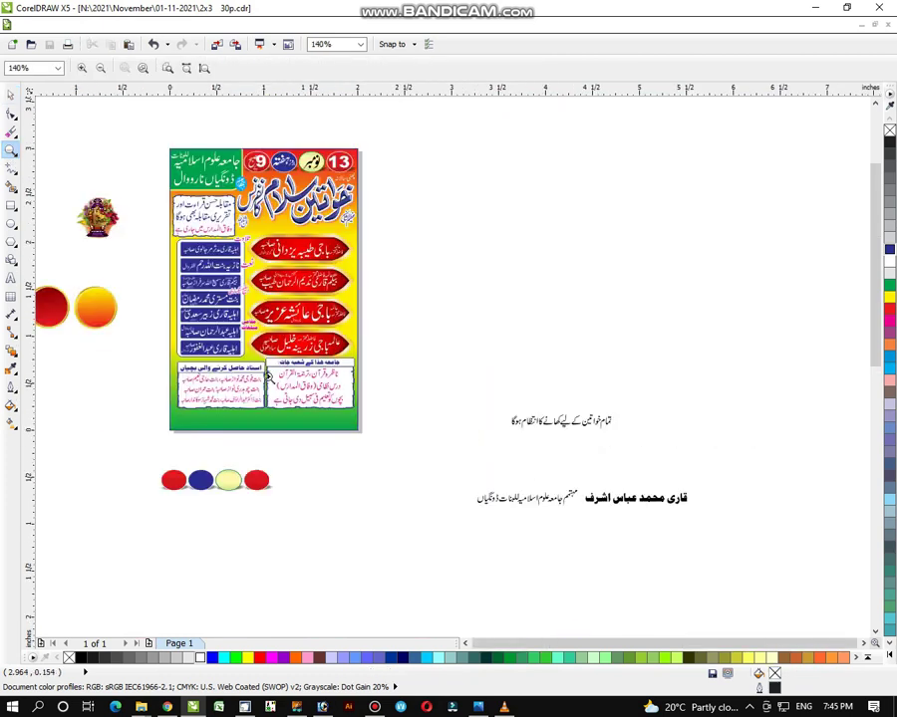
{"action": "left_click_drag", "start_coordinate": [141, 315], "coordinate": [725, 578]}
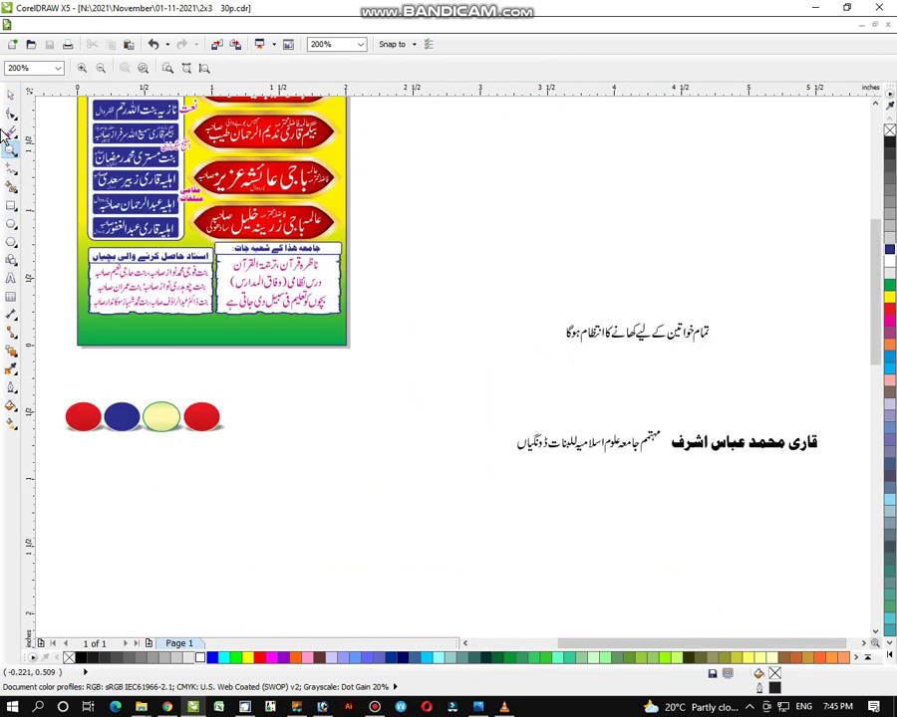
{"action": "left_click", "coordinate": [9, 97]}
{"action": "left_click_drag", "start_coordinate": [842, 417], "coordinate": [680, 496]}
{"action": "left_click_drag", "start_coordinate": [601, 426], "coordinate": [208, 353]}
{"action": "left_click_drag", "start_coordinate": [698, 414], "coordinate": [357, 415]}
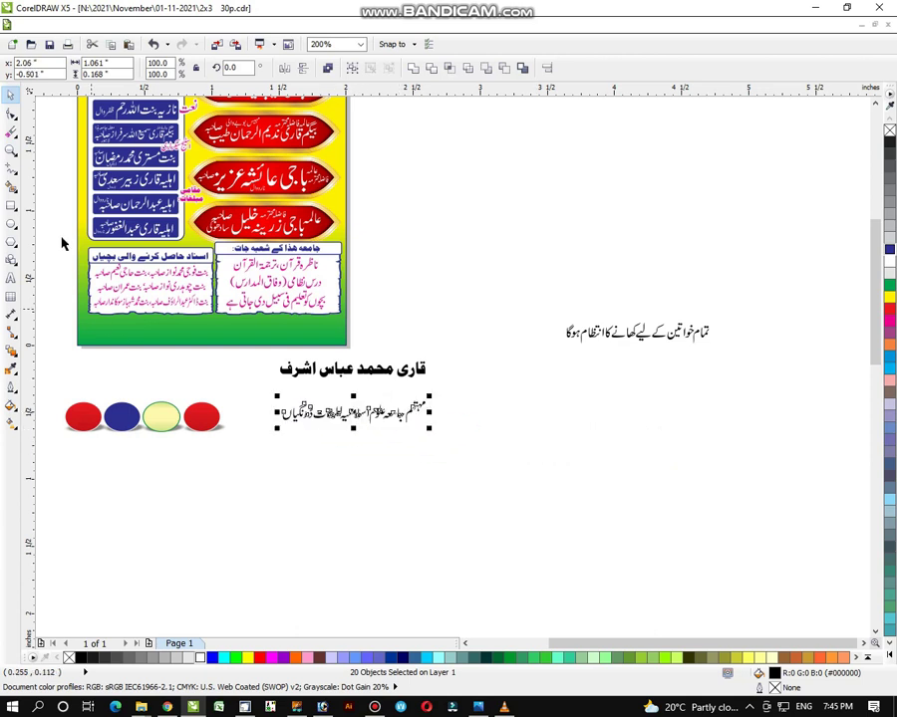
- Enlarge the bold name onto the green strip, then select the Urdu subtitle line
{"action": "left_click", "coordinate": [10, 149]}
{"action": "left_click_drag", "start_coordinate": [58, 245], "coordinate": [508, 470]}
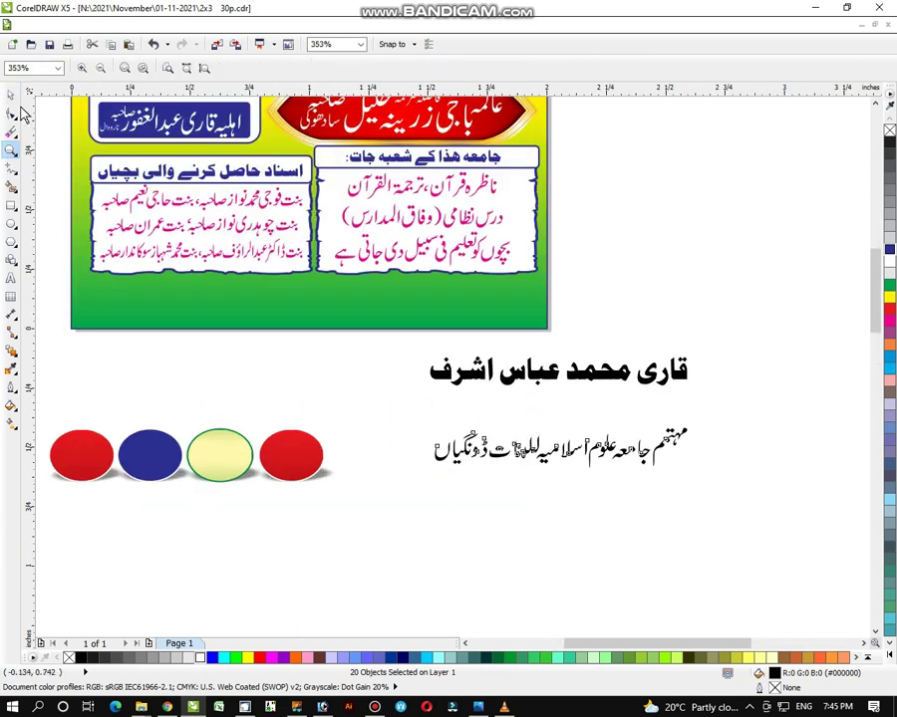
{"action": "left_click", "coordinate": [10, 95]}
{"action": "left_click_drag", "start_coordinate": [714, 325], "coordinate": [310, 399]}
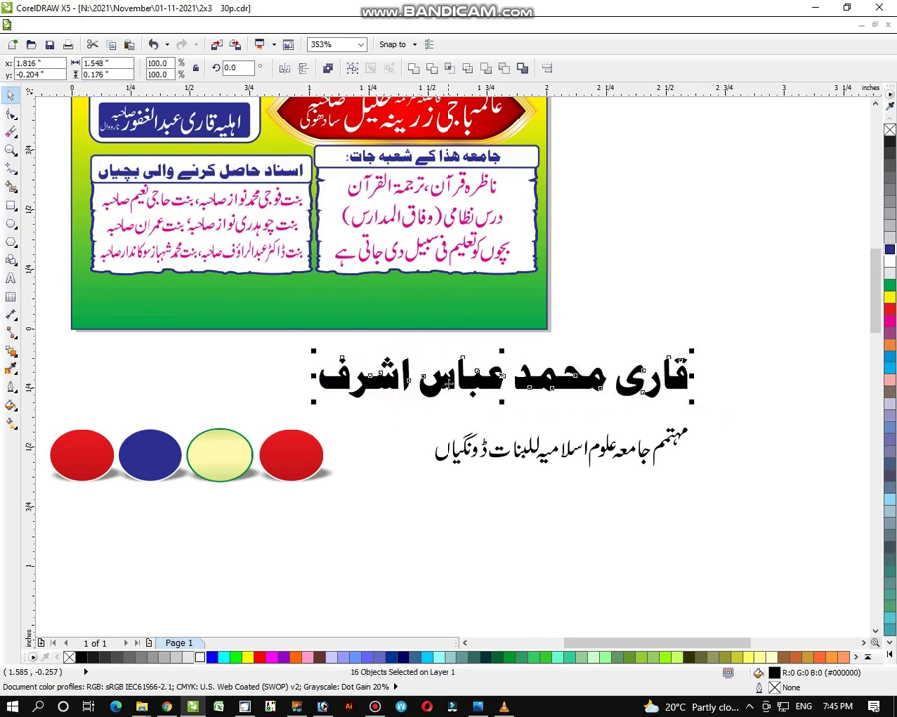
{"action": "left_click_drag", "start_coordinate": [401, 368], "coordinate": [299, 309]}
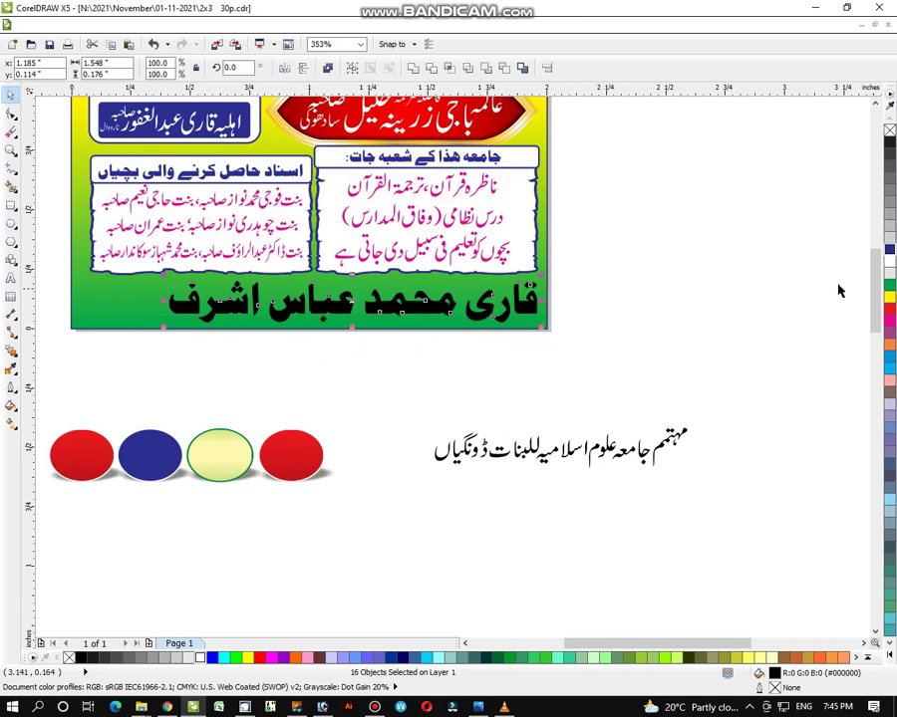
{"action": "left_click_drag", "start_coordinate": [726, 394], "coordinate": [389, 525]}
{"action": "left_click_drag", "start_coordinate": [743, 389], "coordinate": [519, 457]}
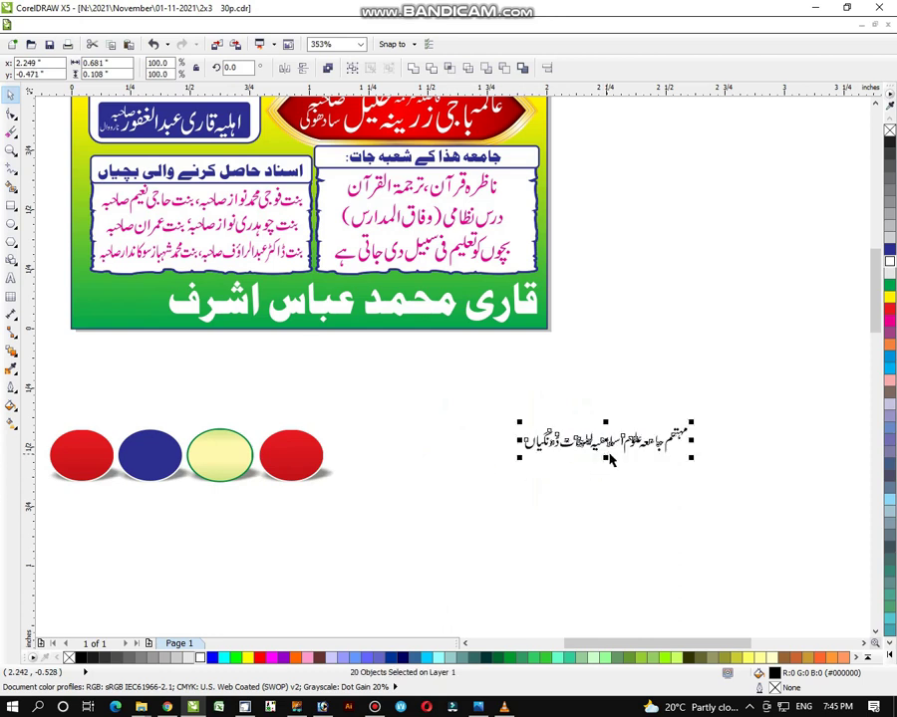
- Split the Urdu subtitle into two grouped lines, with للبنات ڈونگیاں stacked under the first
{"action": "left_click_drag", "start_coordinate": [605, 440], "coordinate": [148, 363]}
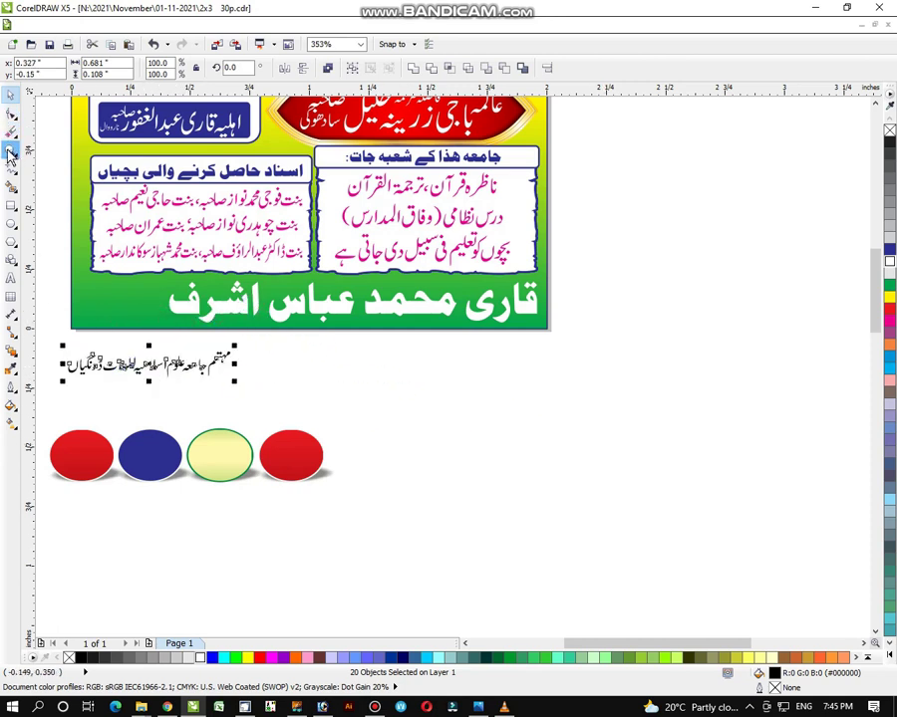
{"action": "left_click", "coordinate": [11, 150]}
{"action": "left_click_drag", "start_coordinate": [53, 212], "coordinate": [348, 445]}
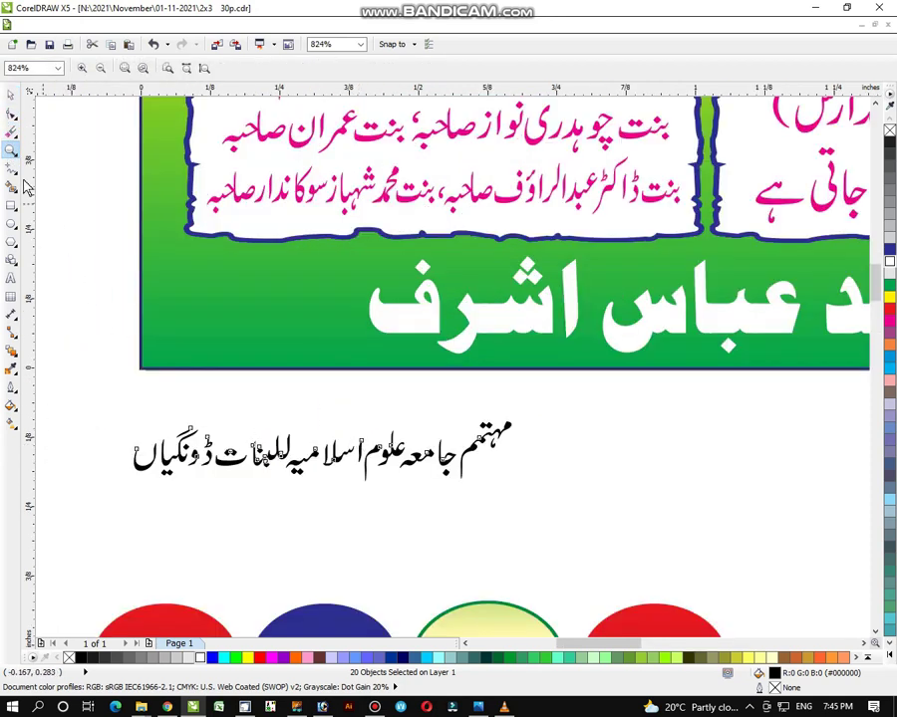
{"action": "left_click", "coordinate": [10, 94]}
{"action": "left_click_drag", "start_coordinate": [556, 392], "coordinate": [284, 524]}
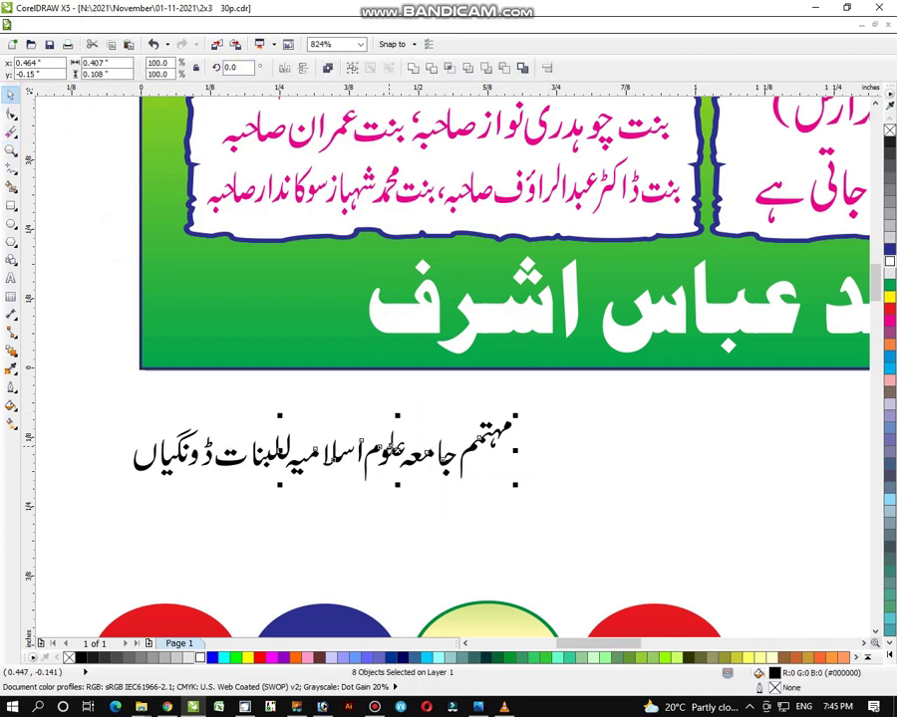
{"action": "left_click_drag", "start_coordinate": [481, 436], "coordinate": [507, 404]}
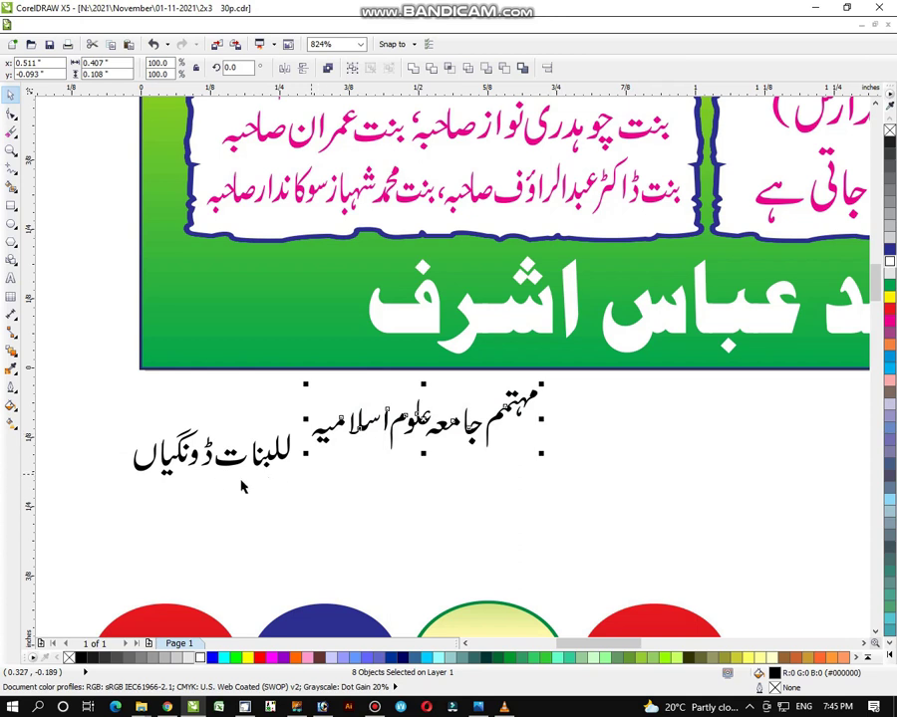
{"action": "key", "text": "ctrl+g"}
{"action": "key", "text": "Tab"}
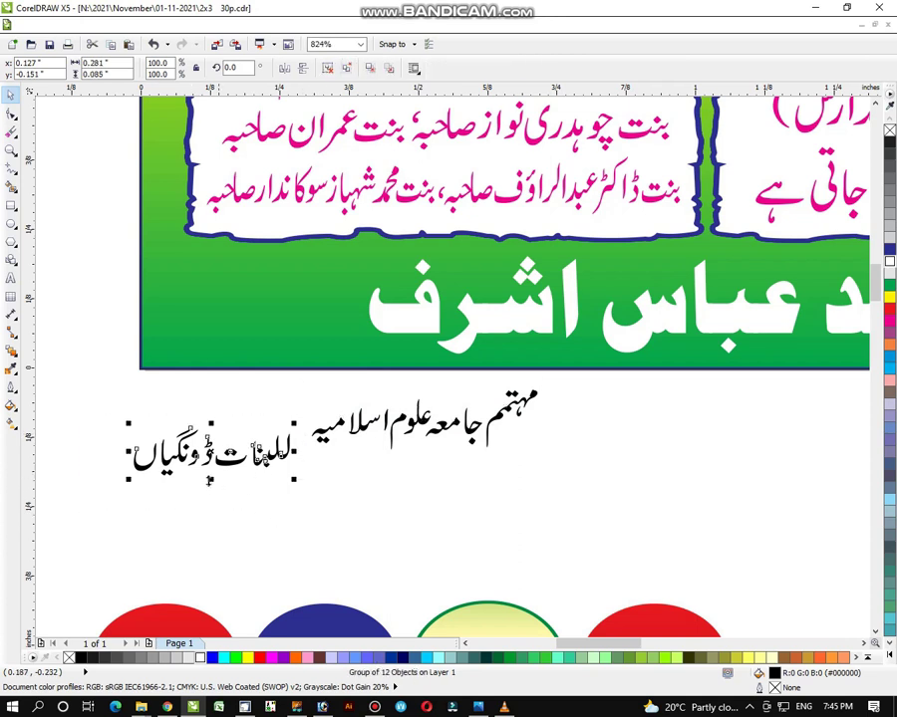
{"action": "left_click_drag", "start_coordinate": [214, 454], "coordinate": [451, 460]}
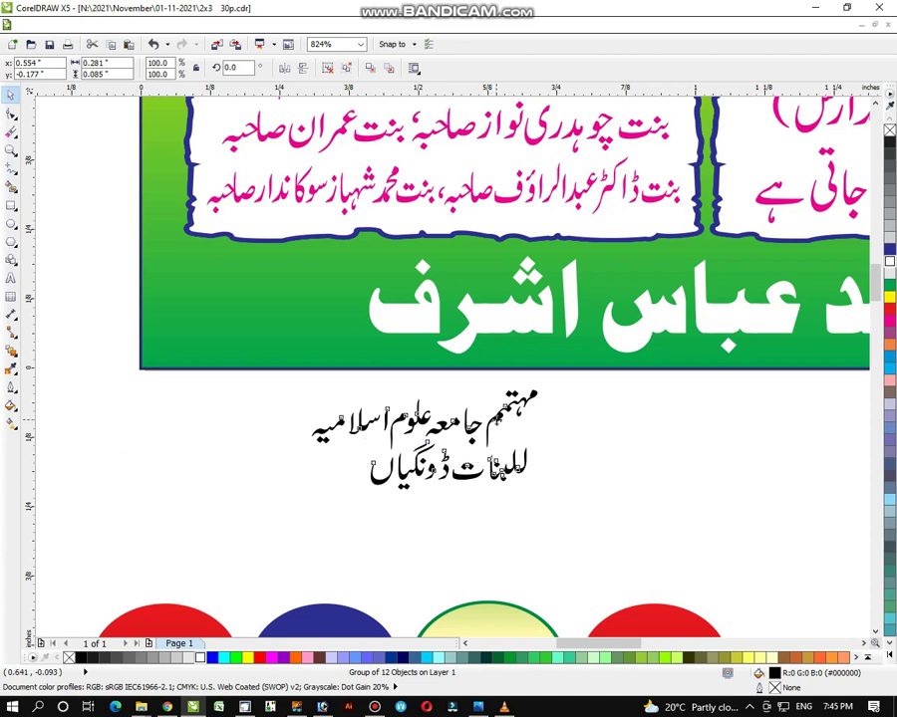
- Scale the two-line subtitle onto the green strip's left end and colour it white
{"action": "left_click", "coordinate": [551, 392], "text": "shift"}
{"action": "left_click_drag", "start_coordinate": [542, 384], "coordinate": [485, 409]}
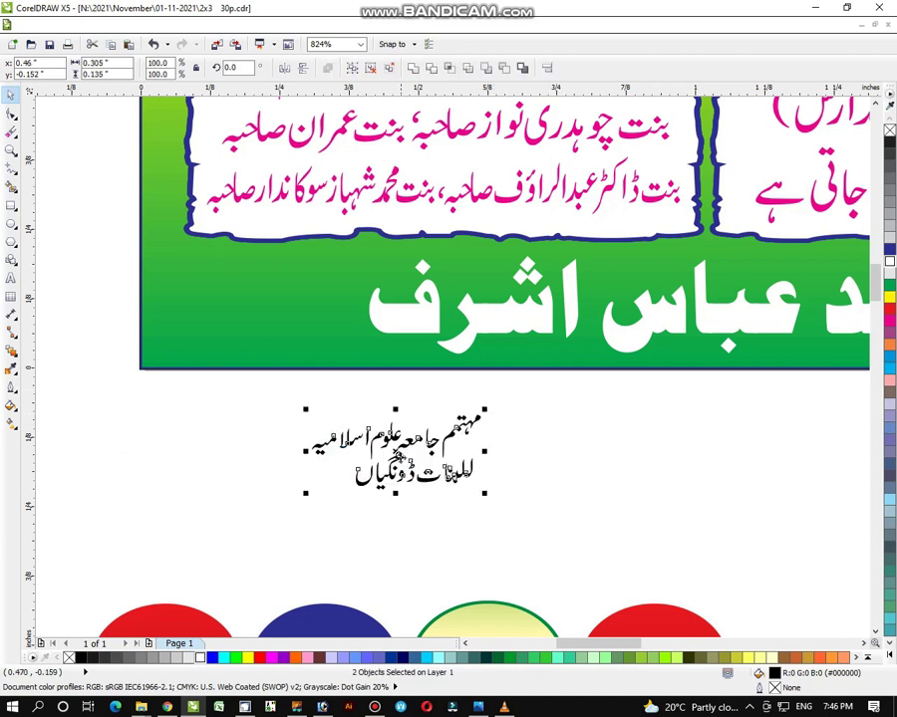
{"action": "left_click_drag", "start_coordinate": [397, 444], "coordinate": [283, 299]}
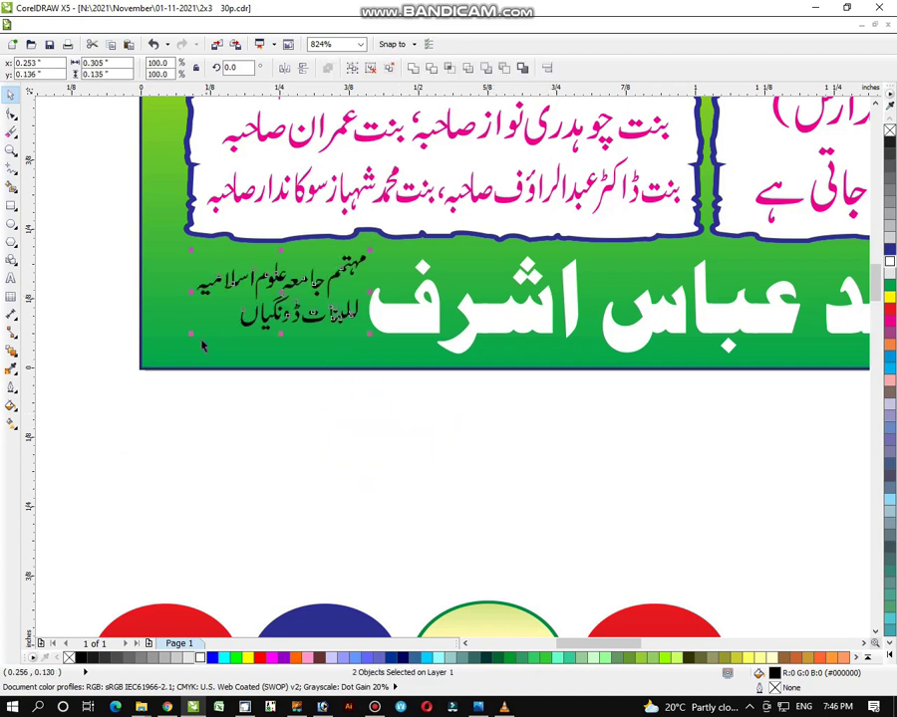
{"action": "left_click_drag", "start_coordinate": [192, 335], "coordinate": [152, 383]}
{"action": "left_click", "coordinate": [890, 265]}
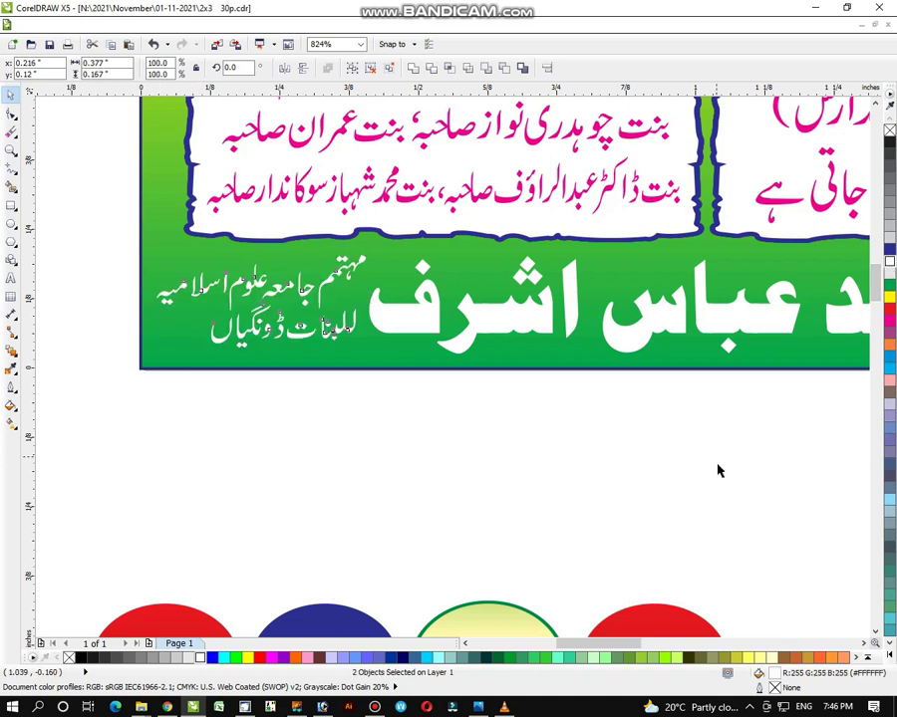
{"action": "left_click", "coordinate": [717, 472]}
{"action": "scroll", "coordinate": [573, 307], "scroll_direction": "down", "scroll_amount": 3}
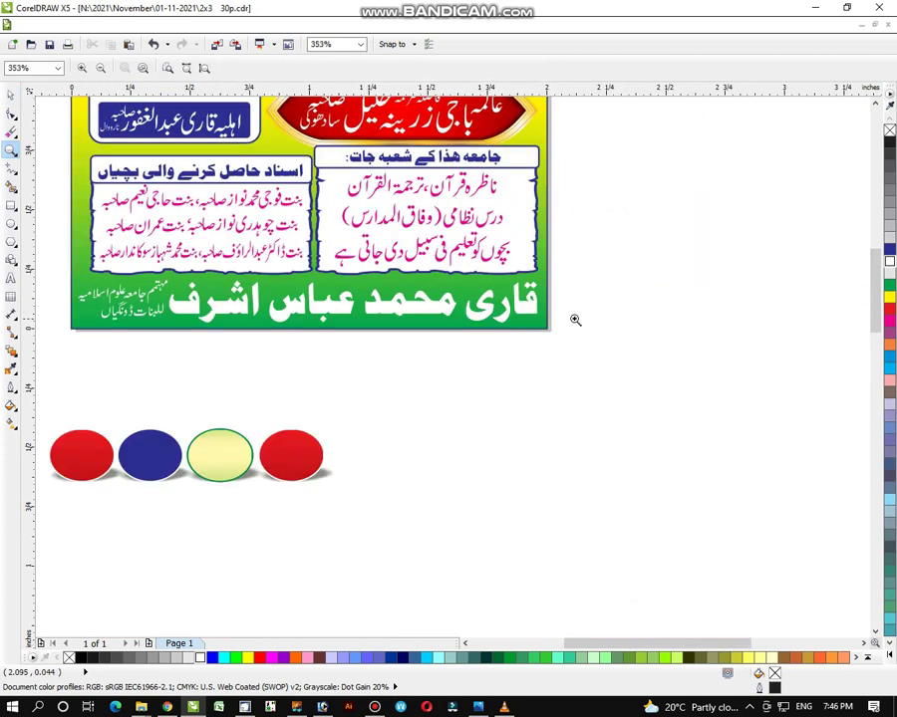
{"action": "scroll", "coordinate": [472, 336], "scroll_direction": "down", "scroll_amount": 1}
{"action": "scroll", "coordinate": [144, 173], "scroll_direction": "down", "scroll_amount": 3}
{"action": "left_click_drag", "start_coordinate": [136, 148], "coordinate": [736, 540]}
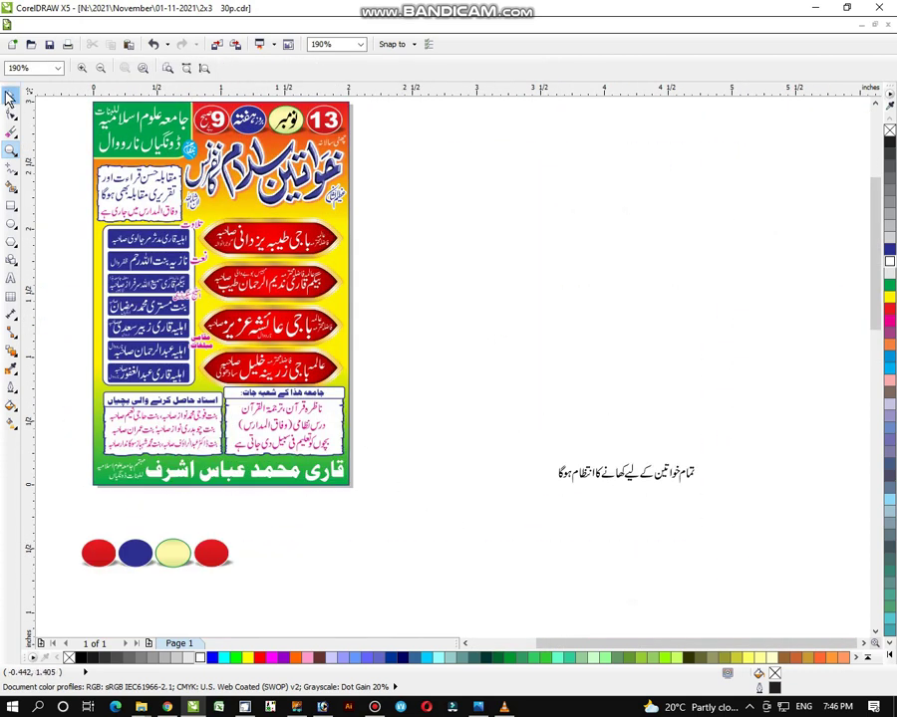
- Move the food-arrangement note to just below the poster
{"action": "left_click", "coordinate": [8, 97]}
{"action": "left_click_drag", "start_coordinate": [720, 428], "coordinate": [538, 523]}
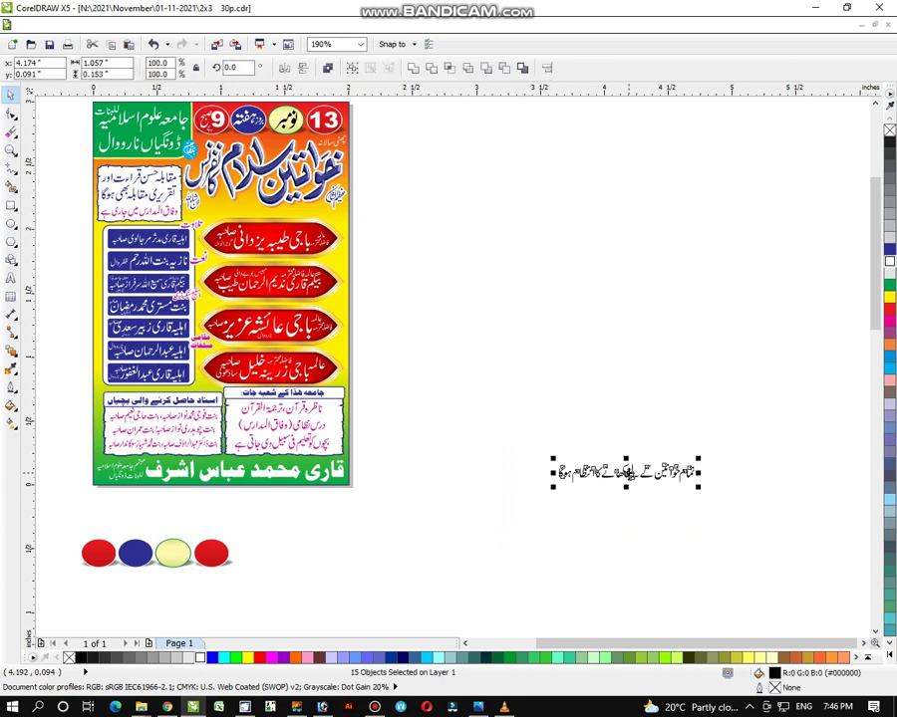
{"action": "left_click_drag", "start_coordinate": [628, 472], "coordinate": [301, 519]}
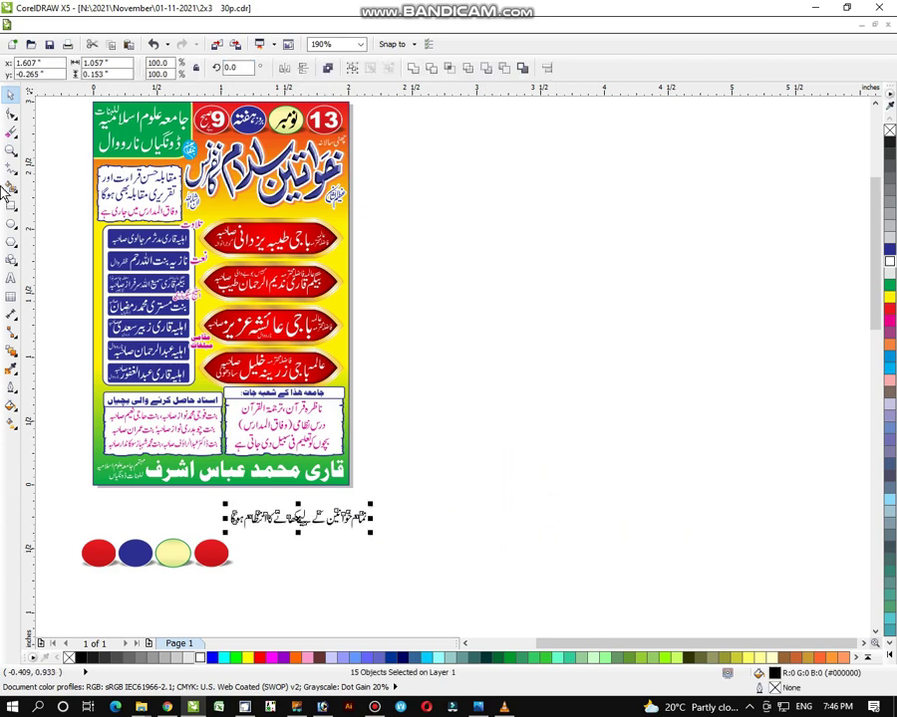
{"action": "left_click", "coordinate": [11, 150]}
{"action": "left_click_drag", "start_coordinate": [84, 156], "coordinate": [525, 575]}
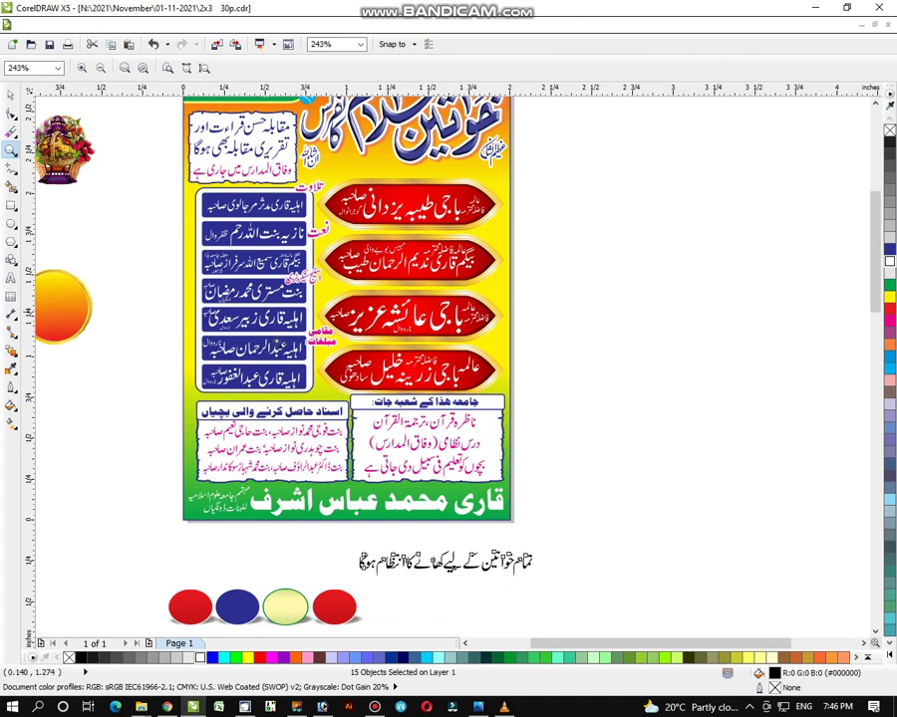
{"action": "left_click", "coordinate": [12, 97]}
{"action": "left_click", "coordinate": [517, 194]}
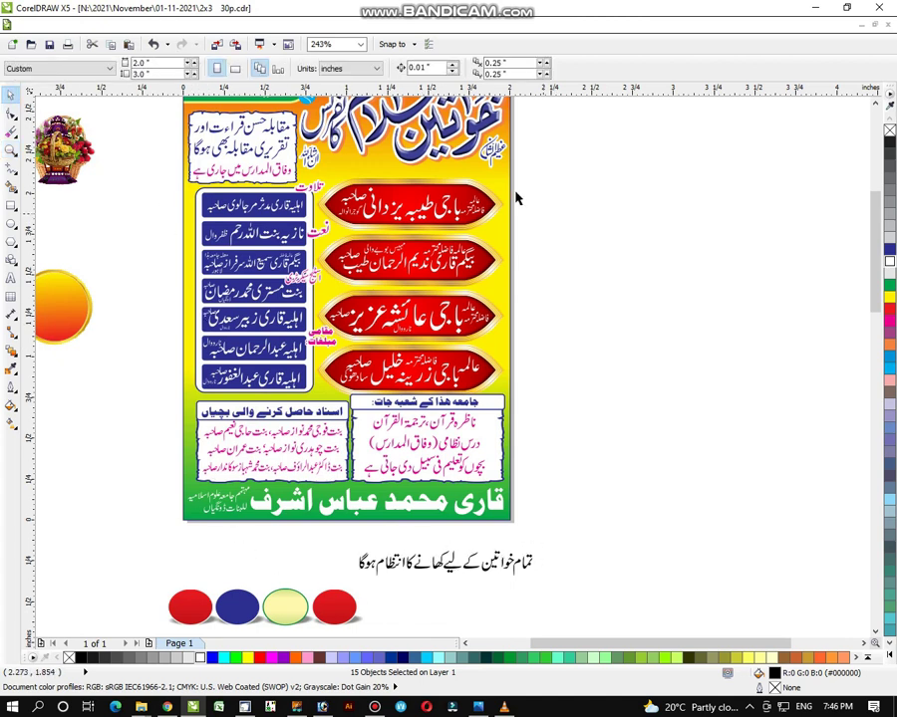
- Nudge the four red name banners and right-side panels slightly upward
{"action": "left_click_drag", "start_coordinate": [540, 170], "coordinate": [224, 370]}
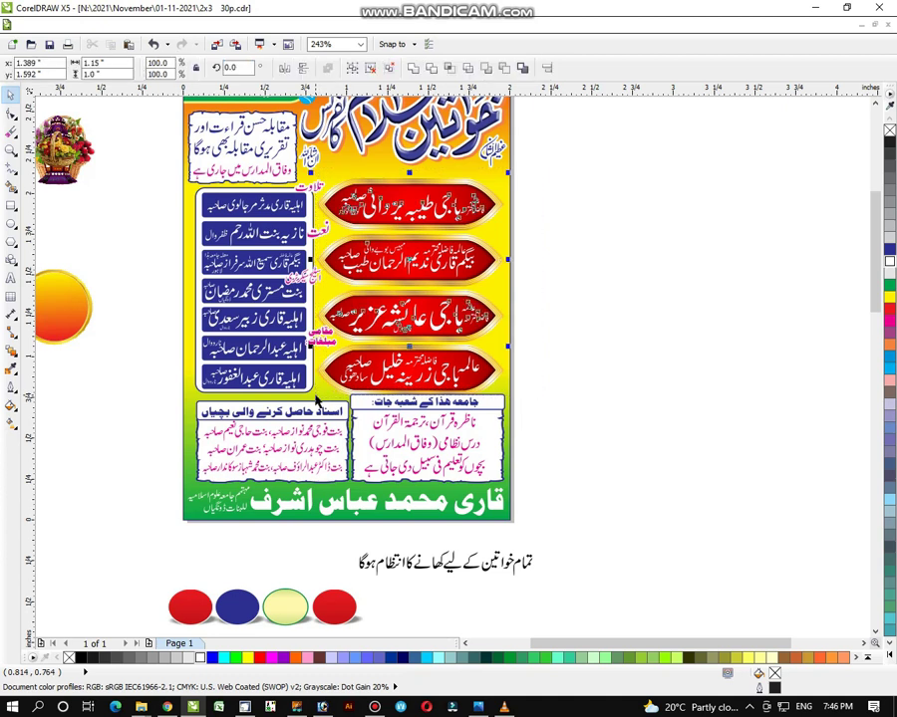
{"action": "key", "text": "Up"}
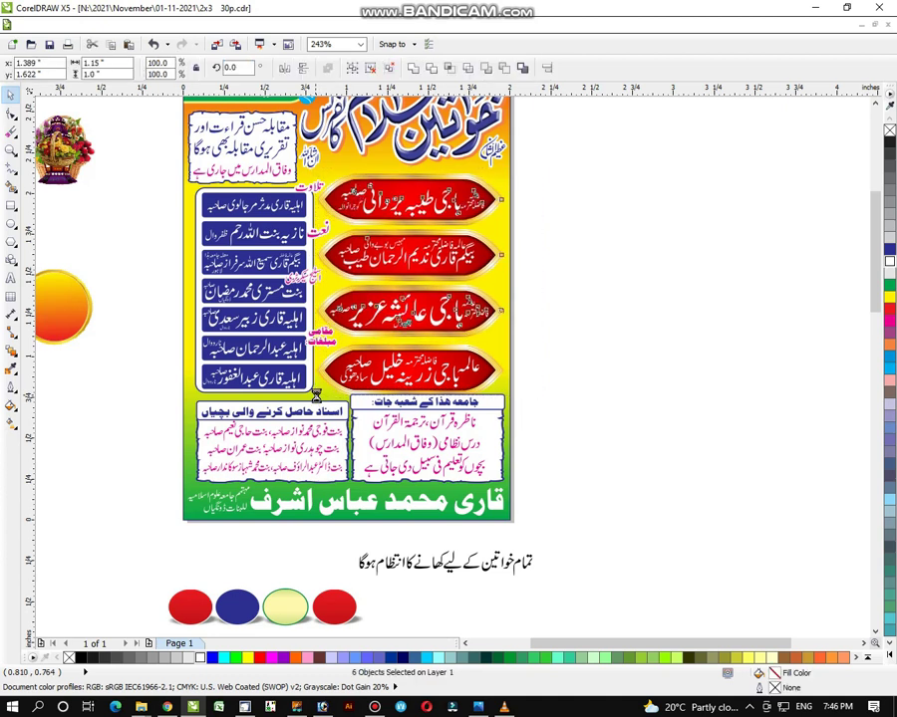
{"action": "key", "text": "Down"}
{"action": "key", "text": "Down"}
{"action": "key", "text": "Down"}
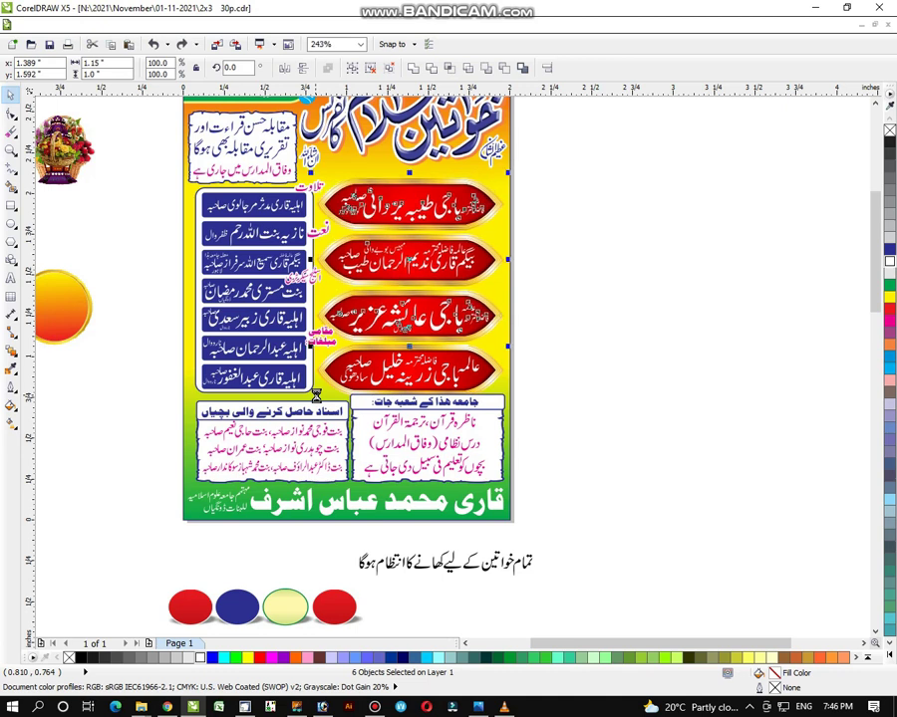
{"action": "left_click", "coordinate": [573, 198]}
{"action": "left_click_drag", "start_coordinate": [502, 261], "coordinate": [312, 408]}
{"action": "key", "text": "Up"}
{"action": "key", "text": "Up"}
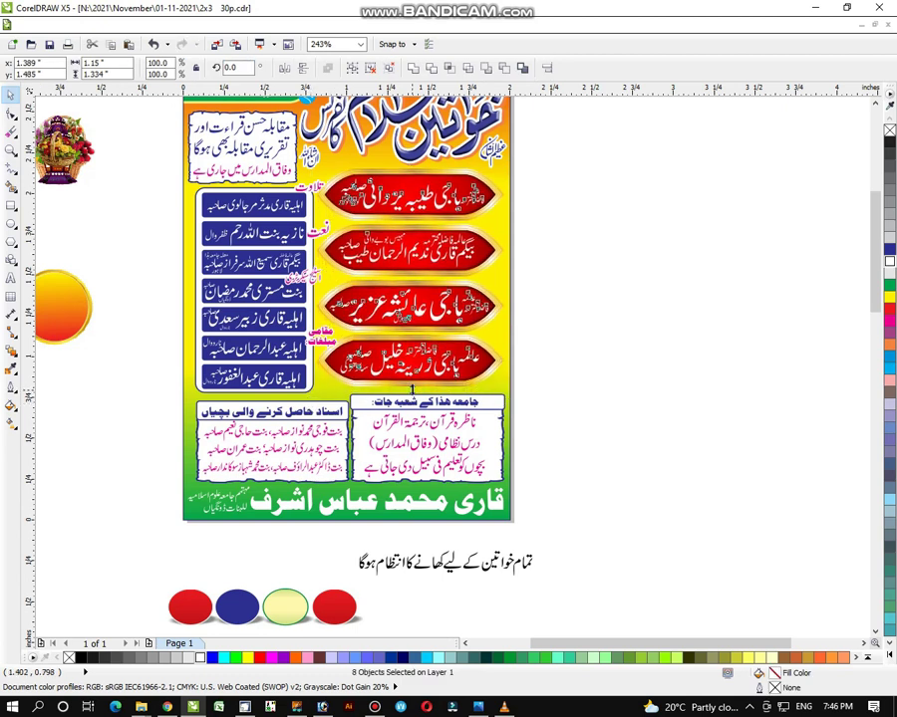
{"action": "key", "text": "Up"}
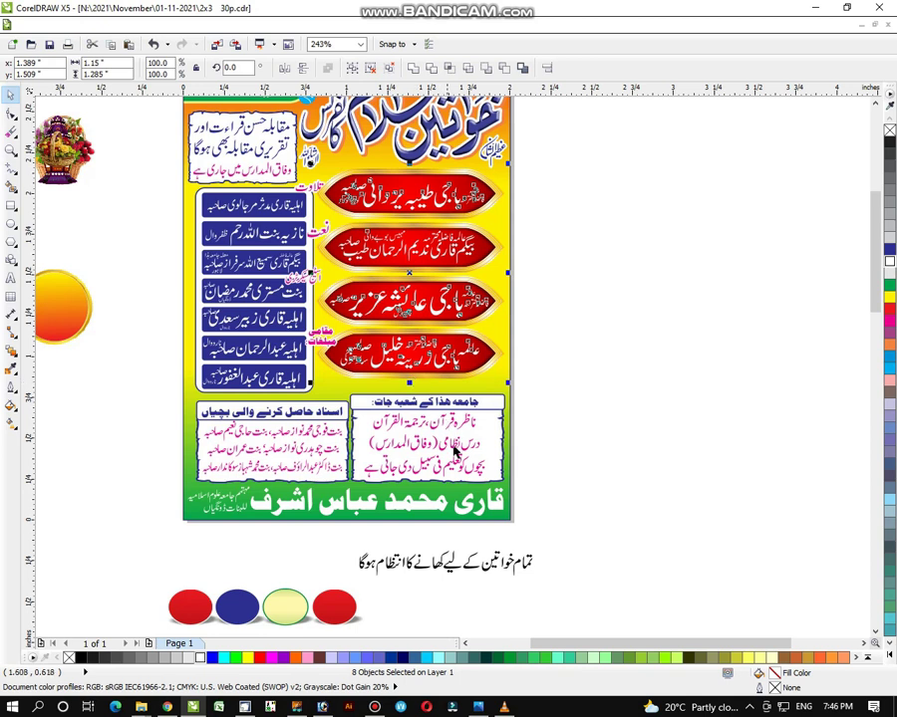
- Shrink the Urdu food-arrangement line onto the poster beneath the fourth banner and combine it into one curve
{"action": "left_click_drag", "start_coordinate": [350, 543], "coordinate": [536, 581]}
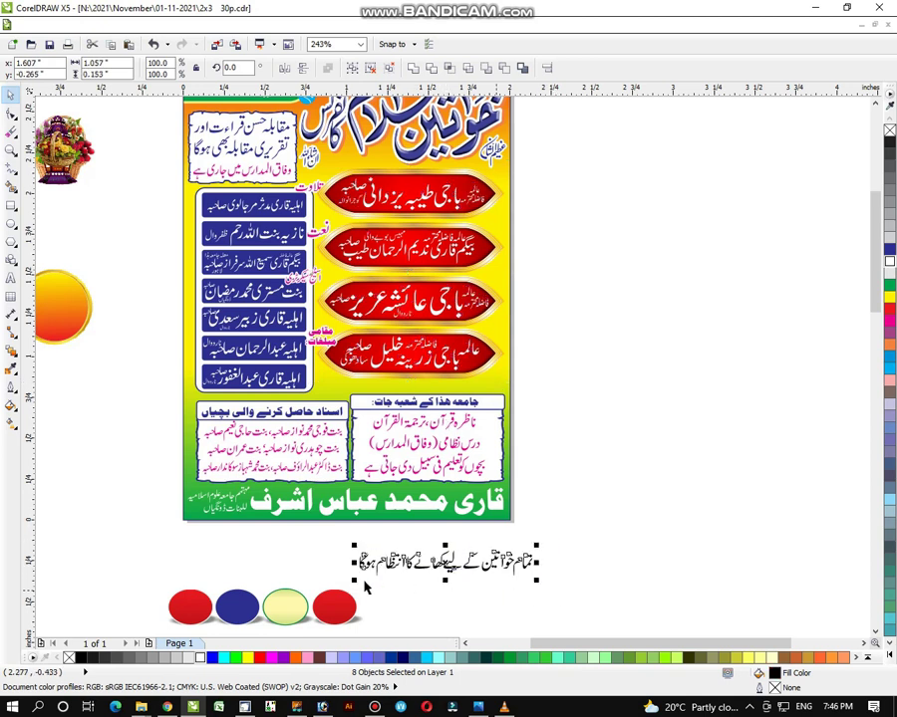
{"action": "left_click_drag", "start_coordinate": [357, 584], "coordinate": [407, 390]}
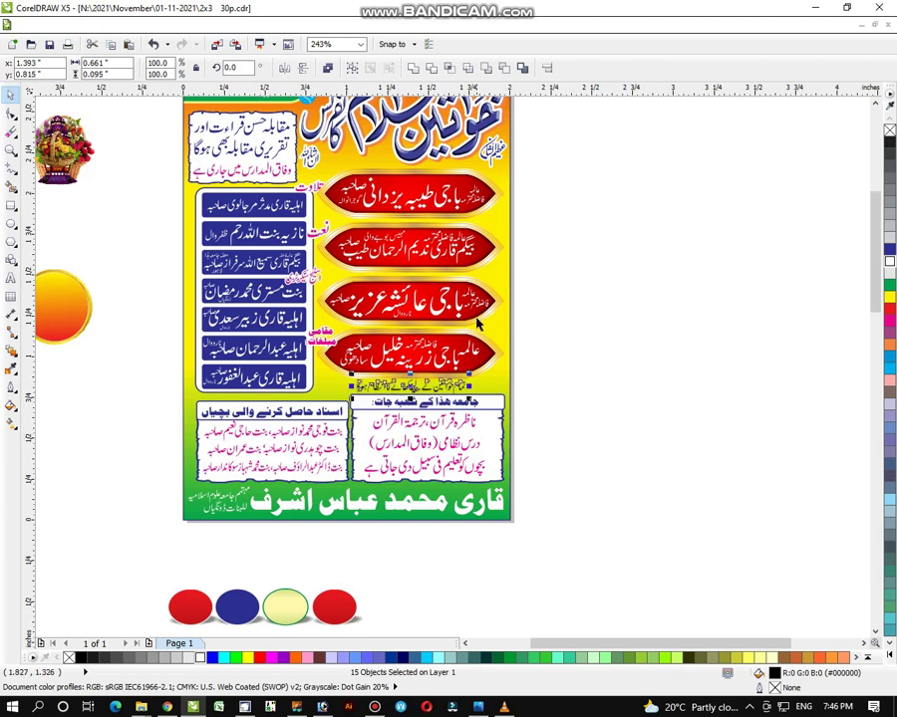
{"action": "left_click_drag", "start_coordinate": [550, 151], "coordinate": [315, 379]}
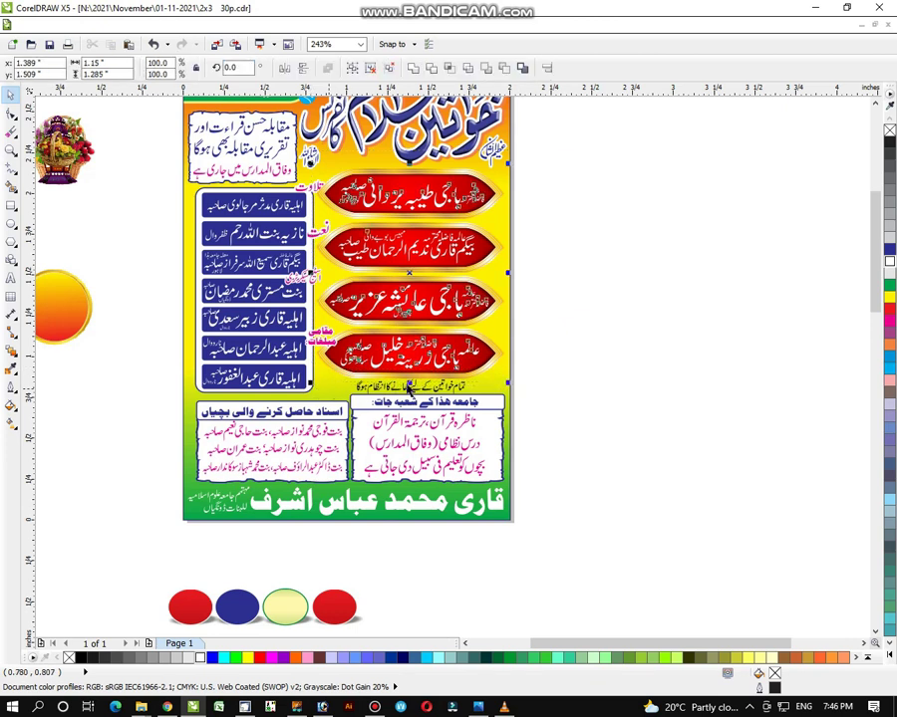
{"action": "key", "text": "Escape"}
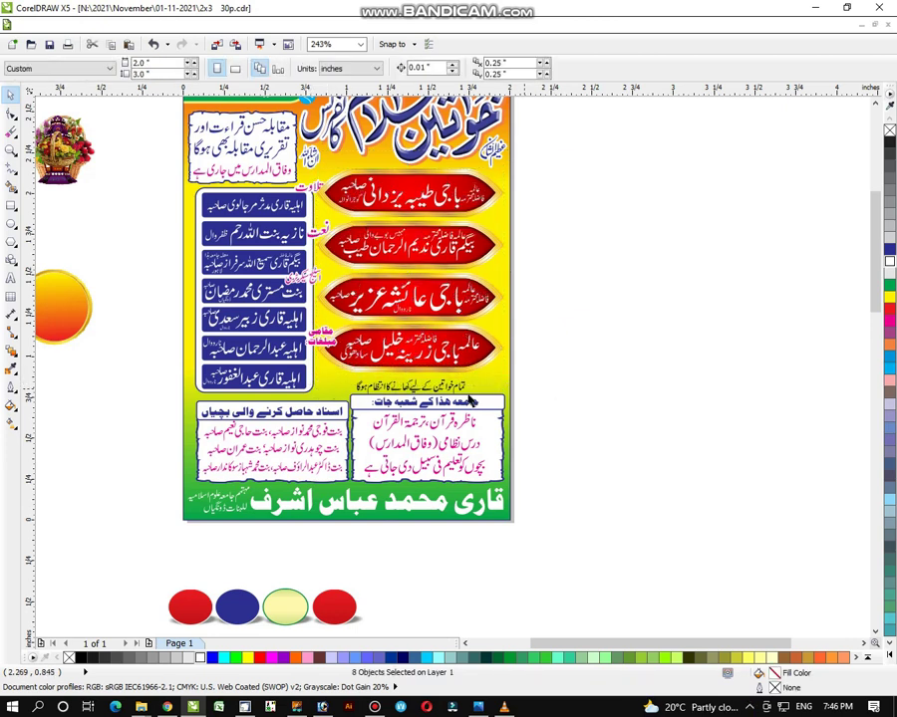
{"action": "left_click", "coordinate": [541, 363]}
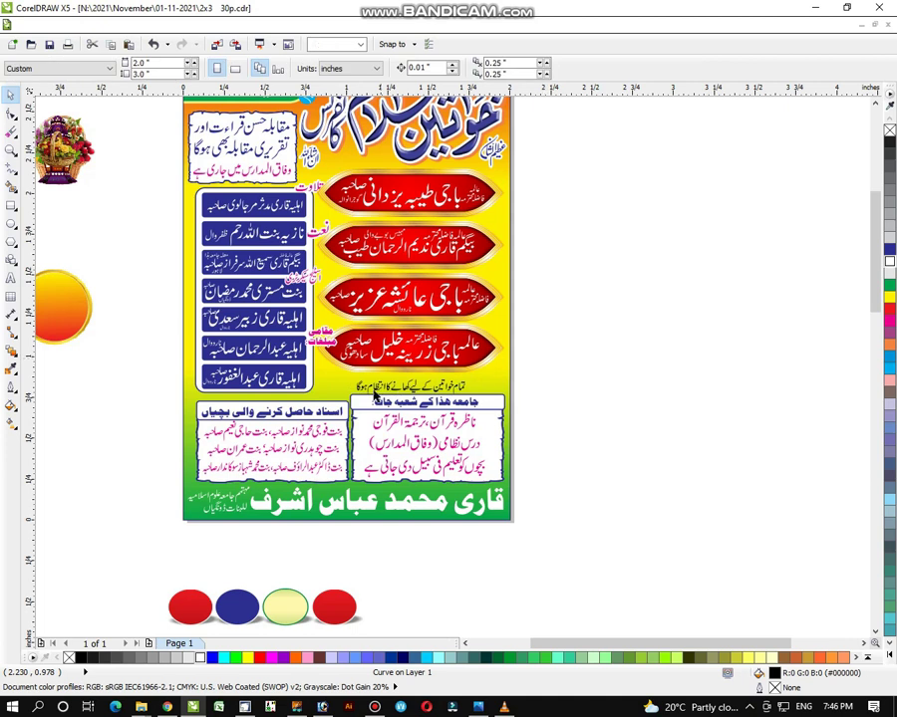
{"action": "left_click_drag", "start_coordinate": [541, 363], "coordinate": [346, 403]}
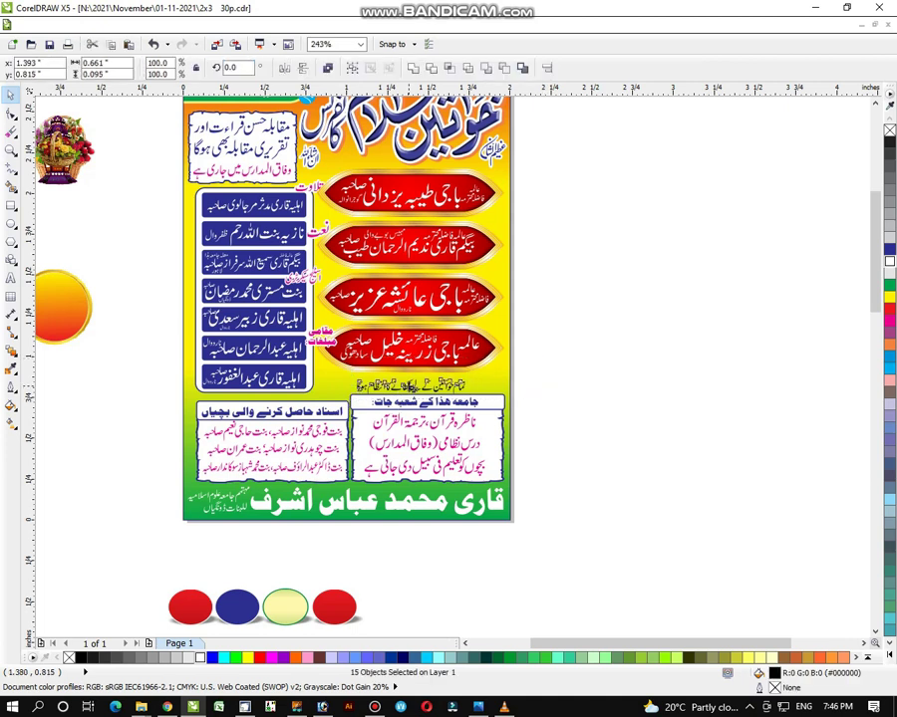
{"action": "left_click_drag", "start_coordinate": [427, 393], "coordinate": [426, 396]}
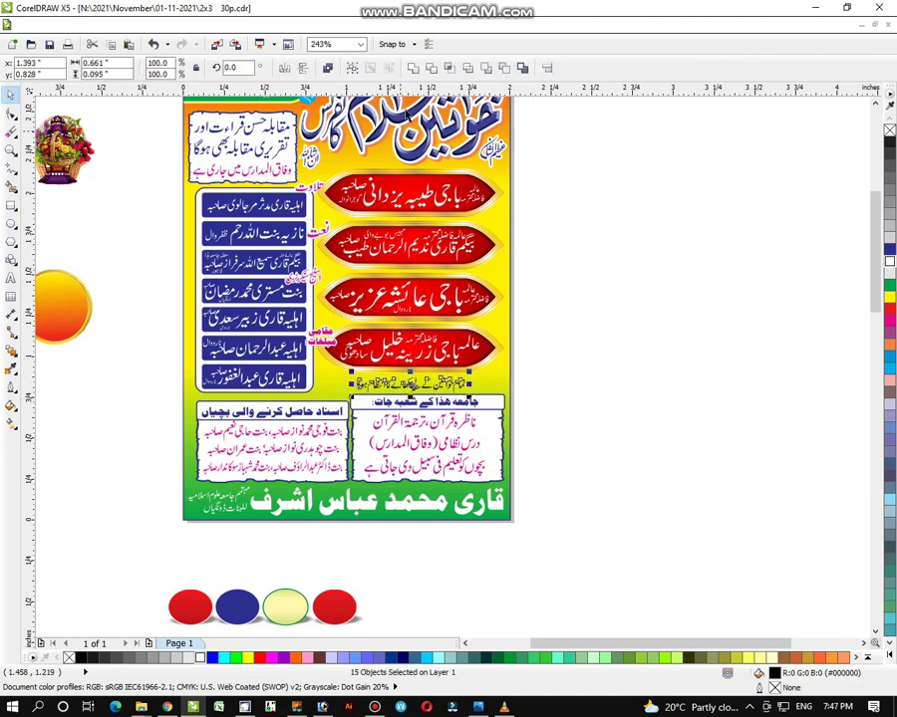
{"action": "left_click", "coordinate": [413, 68]}
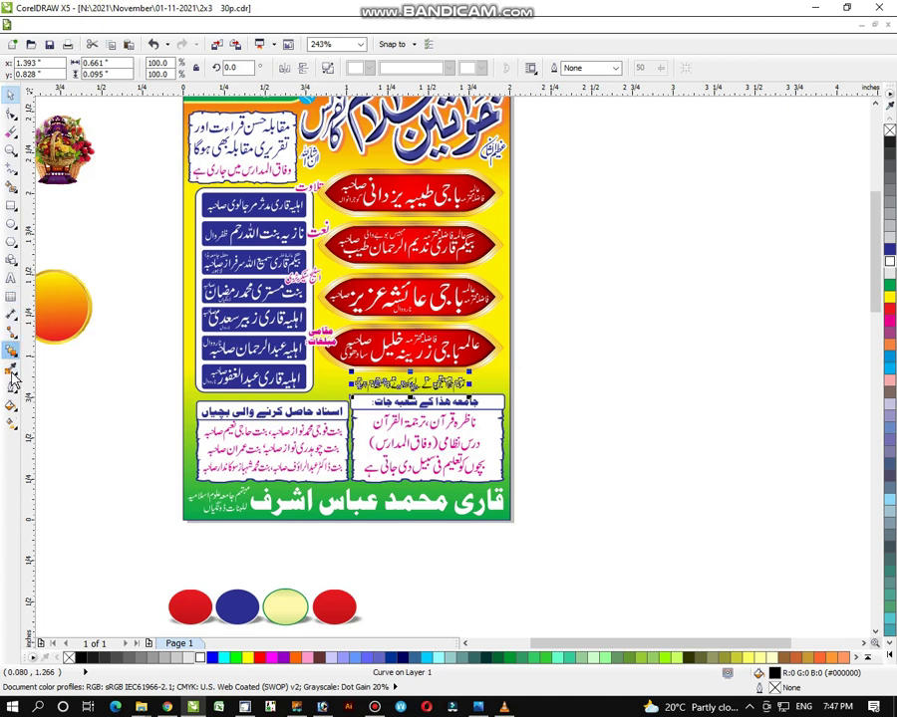
- Give the food-arrangement line a blue fill and a 2.0 pt white outline with round corners
{"action": "left_click", "coordinate": [12, 400]}
{"action": "left_click", "coordinate": [50, 324]}
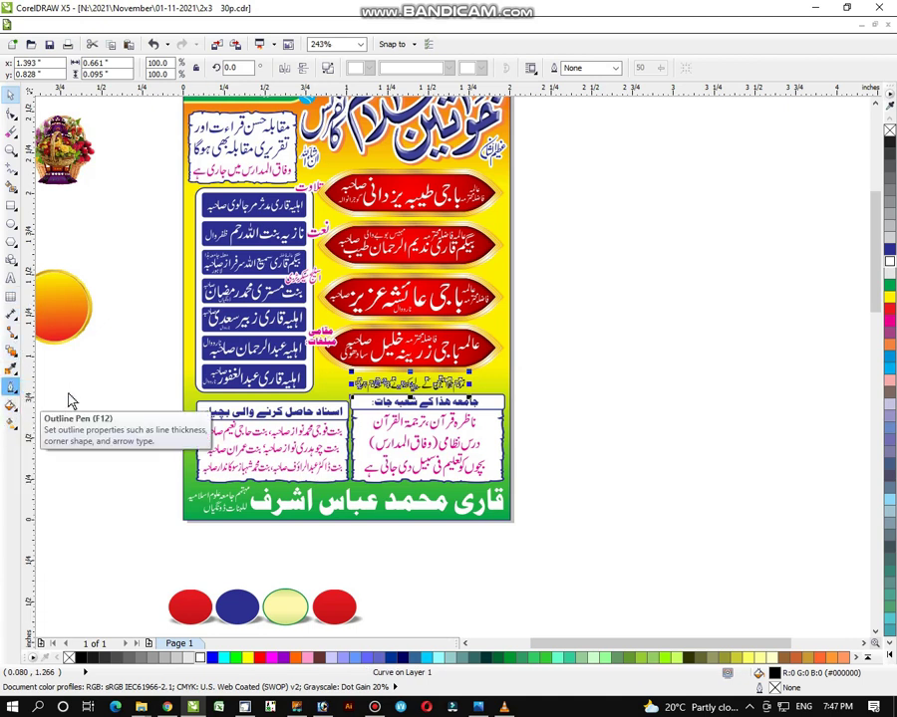
{"action": "left_click", "coordinate": [369, 279]}
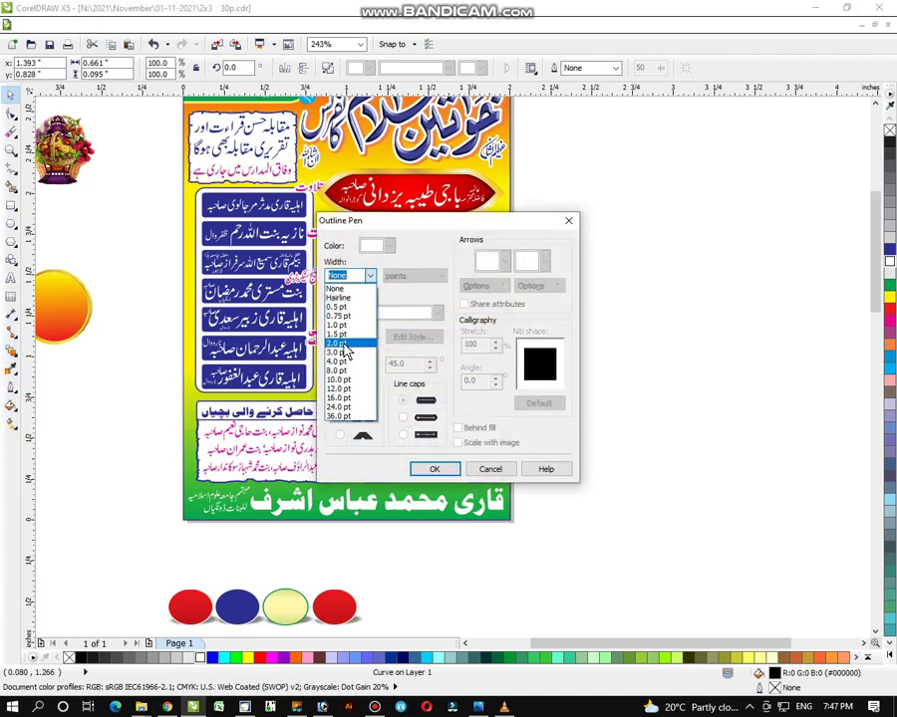
{"action": "left_click", "coordinate": [344, 356]}
{"action": "left_click", "coordinate": [341, 418]}
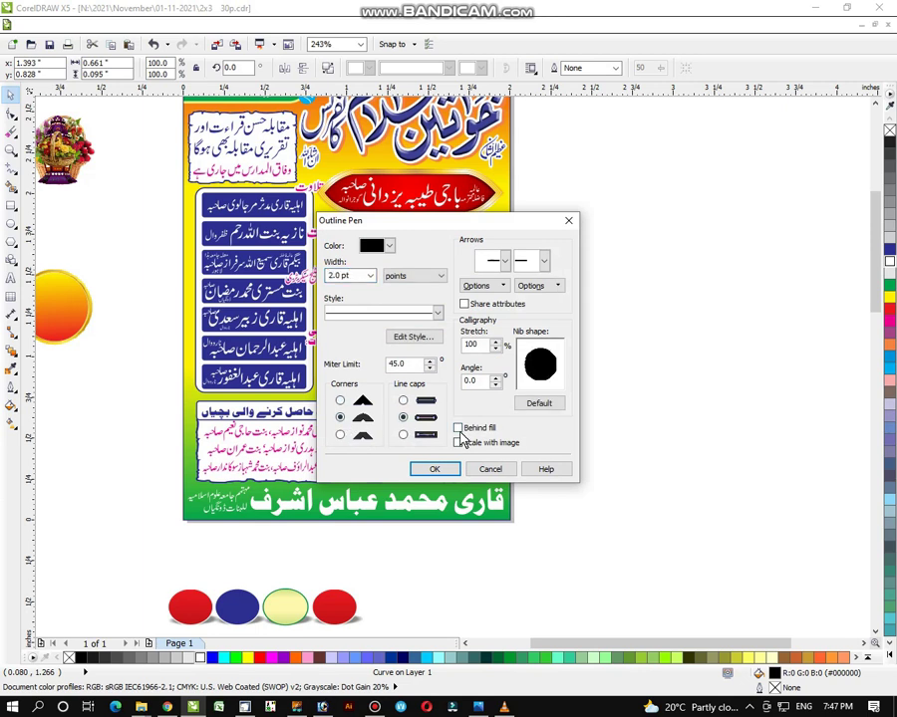
{"action": "left_click", "coordinate": [446, 470]}
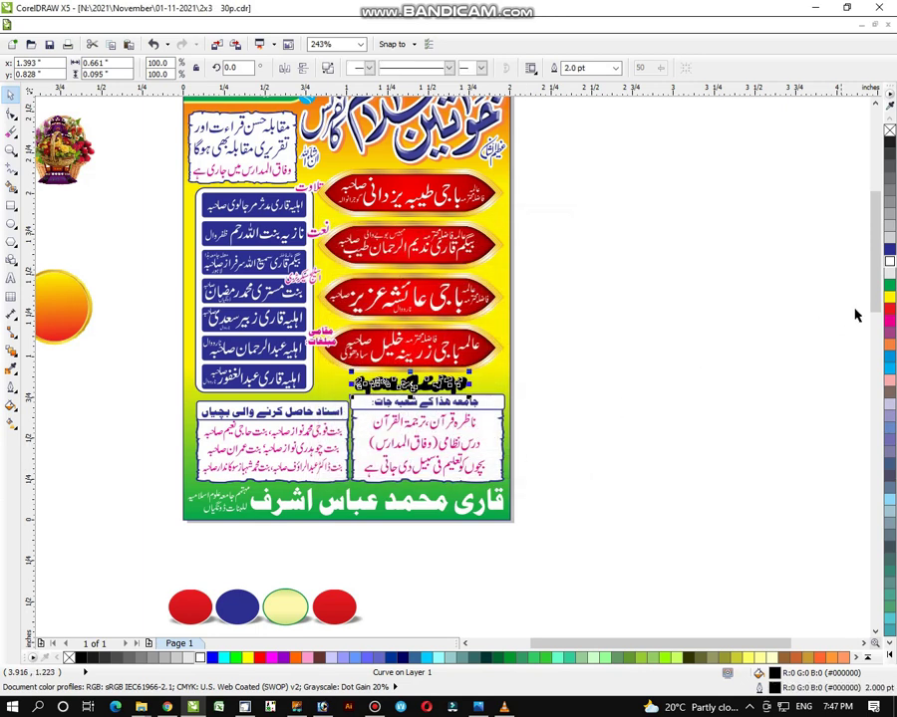
{"action": "left_click", "coordinate": [890, 251]}
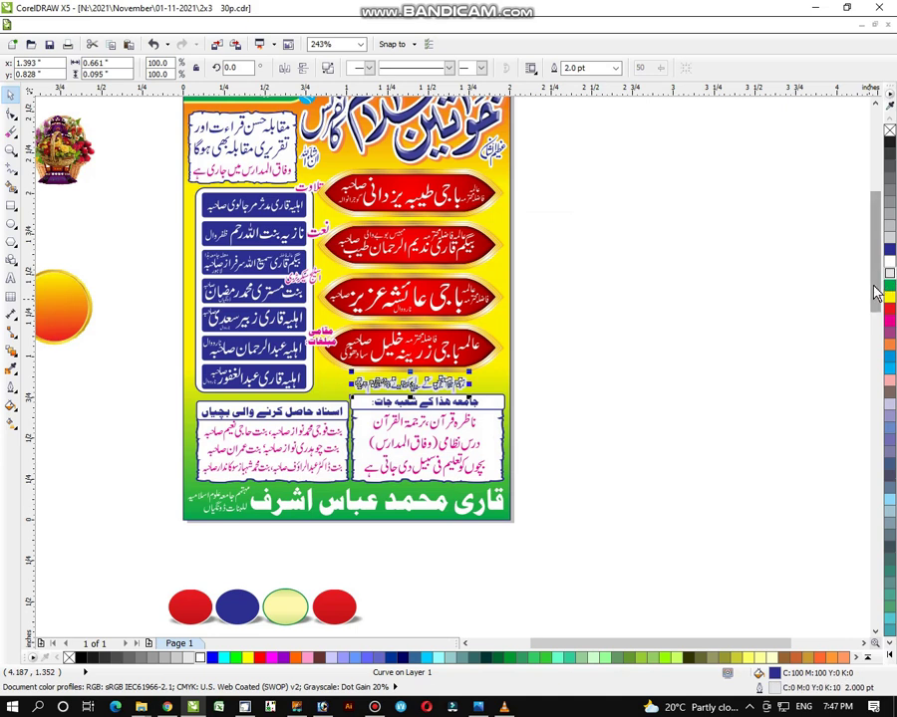
{"action": "right_click", "coordinate": [891, 262]}
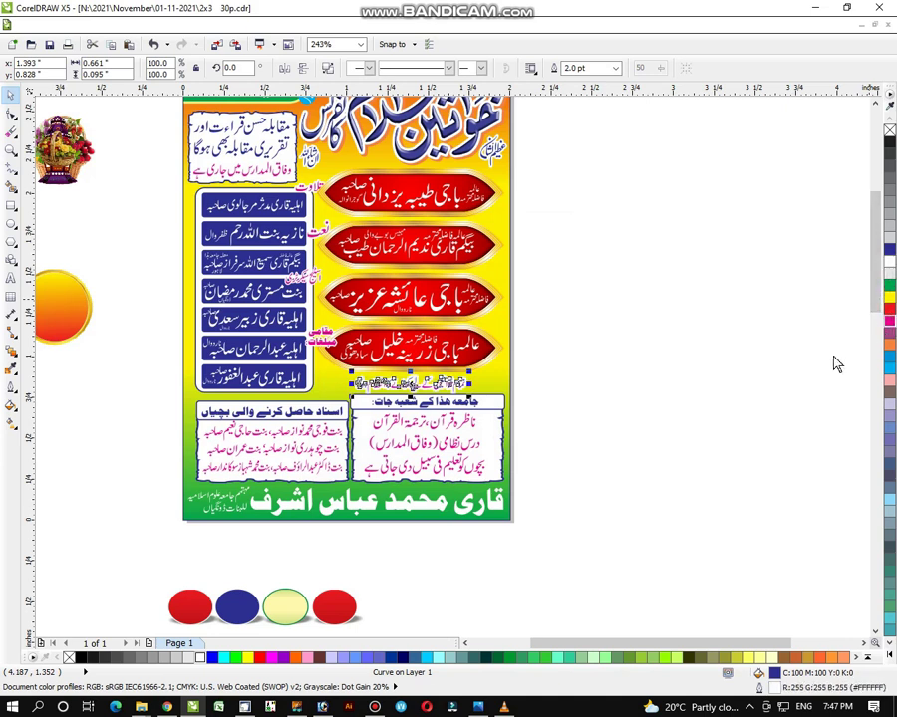
{"action": "left_click", "coordinate": [780, 369]}
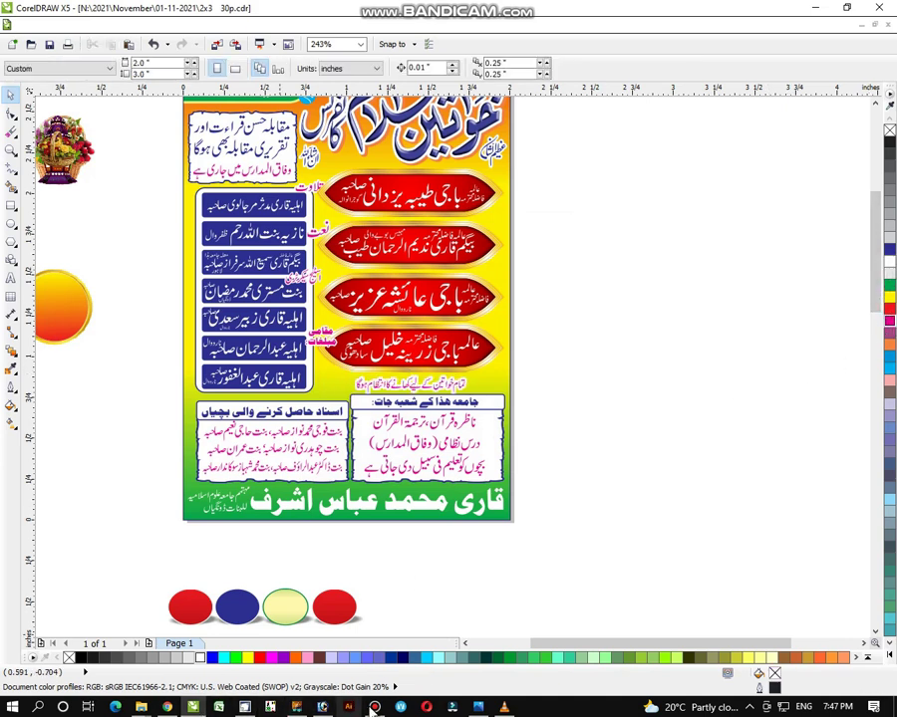
{"action": "mouse_move", "coordinate": [374, 706]}
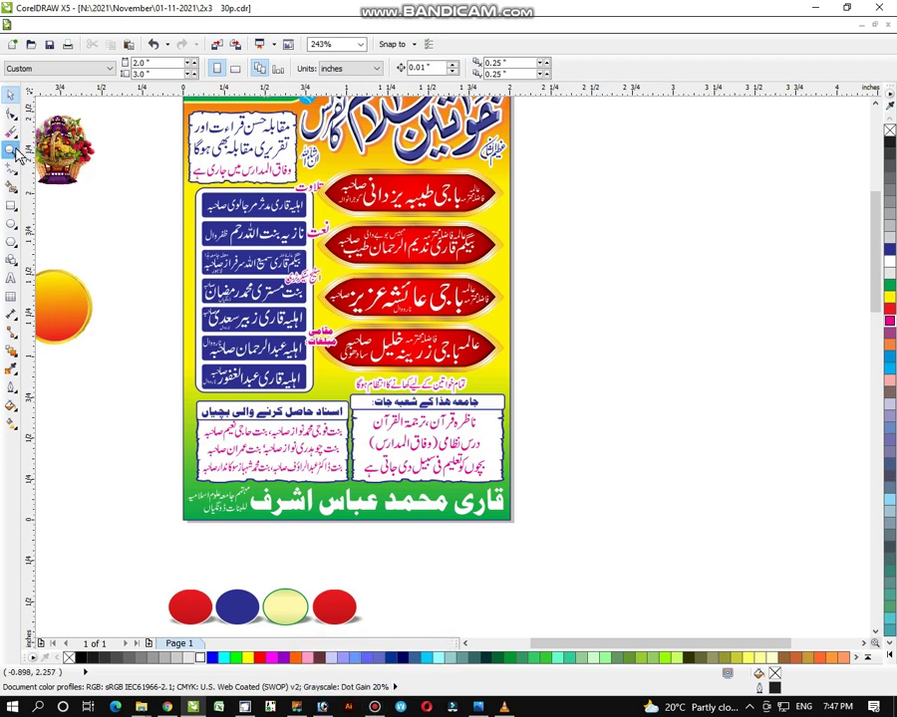
- Pull the flower basket, lantern and flower clipart apart from their pile beside the poster
{"action": "key", "text": "z"}
{"action": "scroll", "coordinate": [419, 249], "scroll_direction": "down", "scroll_amount": 2}
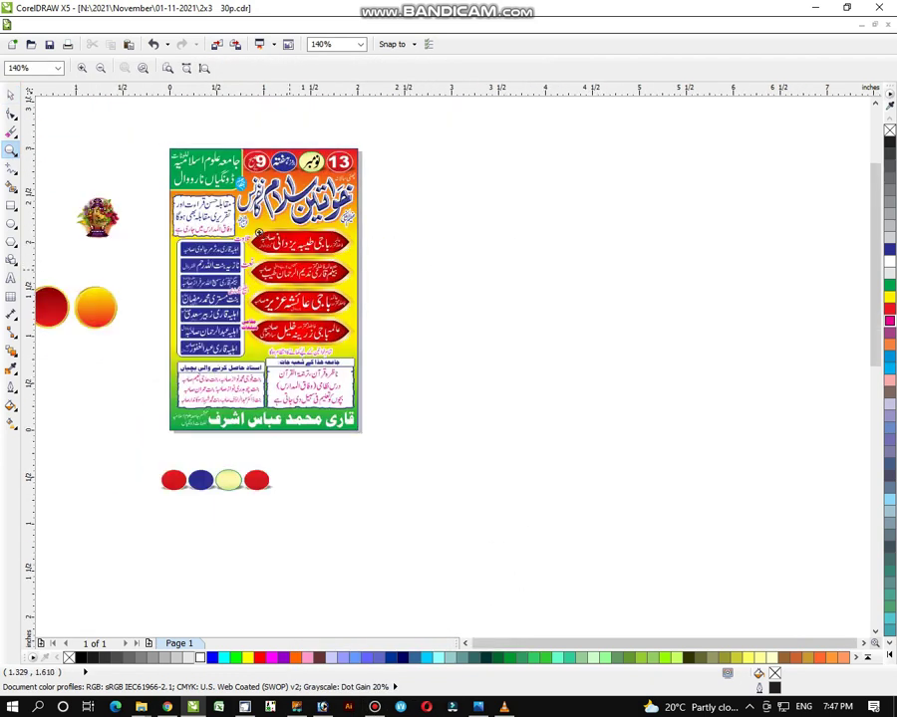
{"action": "left_click_drag", "start_coordinate": [155, 133], "coordinate": [425, 520]}
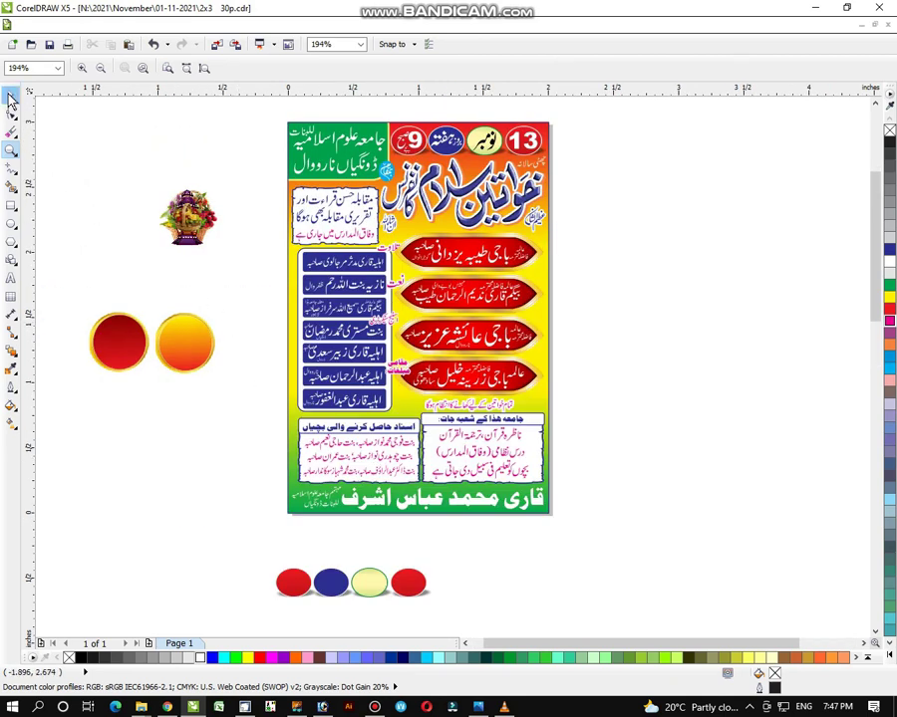
{"action": "left_click", "coordinate": [10, 96]}
{"action": "left_click", "coordinate": [187, 224]}
{"action": "left_click_drag", "start_coordinate": [187, 223], "coordinate": [115, 247]}
{"action": "left_click", "coordinate": [187, 213]}
{"action": "left_click_drag", "start_coordinate": [188, 213], "coordinate": [152, 314]}
{"action": "left_click_drag", "start_coordinate": [188, 216], "coordinate": [212, 164]}
- Place a shrunk flower bouquet beside the food-arrangement line and a blue flower bunch near the title
{"action": "left_click", "coordinate": [124, 197]}
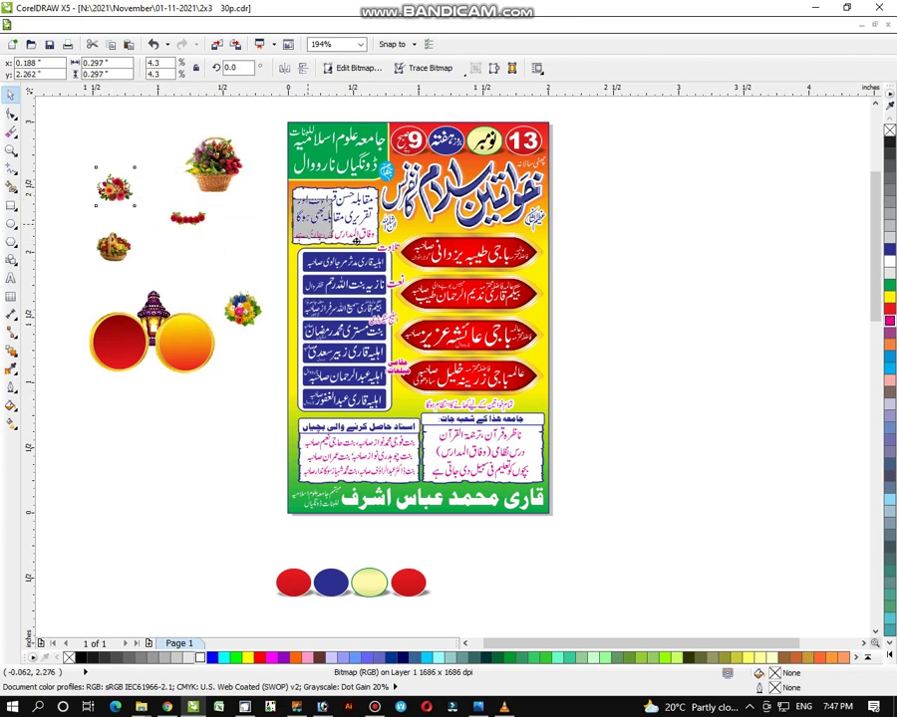
{"action": "mouse_move", "coordinate": [396, 405]}
{"action": "left_mouse_down"}
{"action": "mouse_move", "coordinate": [422, 404]}
{"action": "mouse_move", "coordinate": [404, 405]}
{"action": "left_mouse_up"}
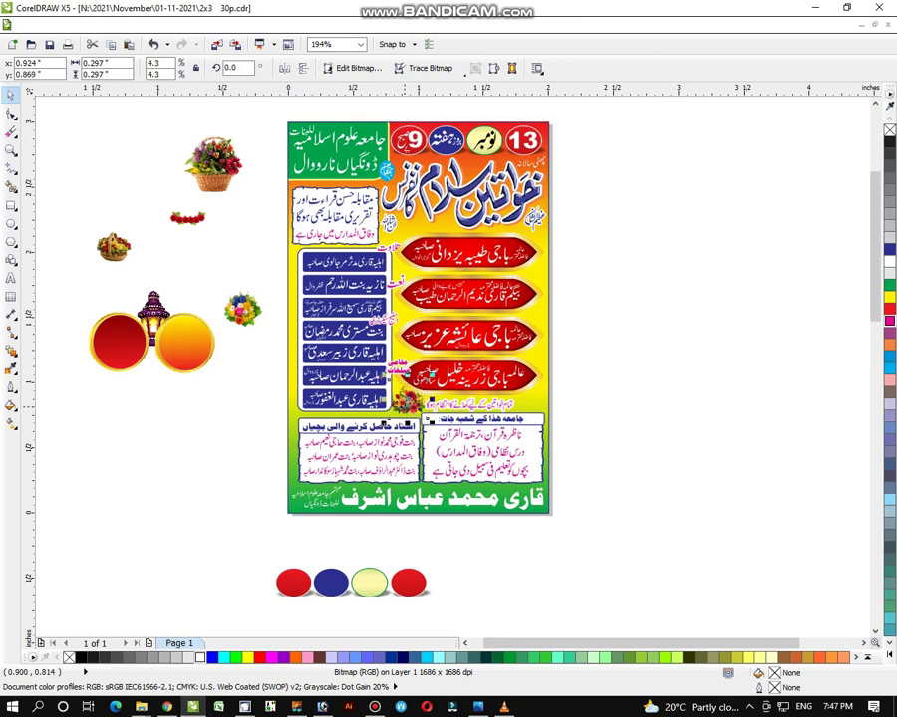
{"action": "left_click", "coordinate": [637, 369]}
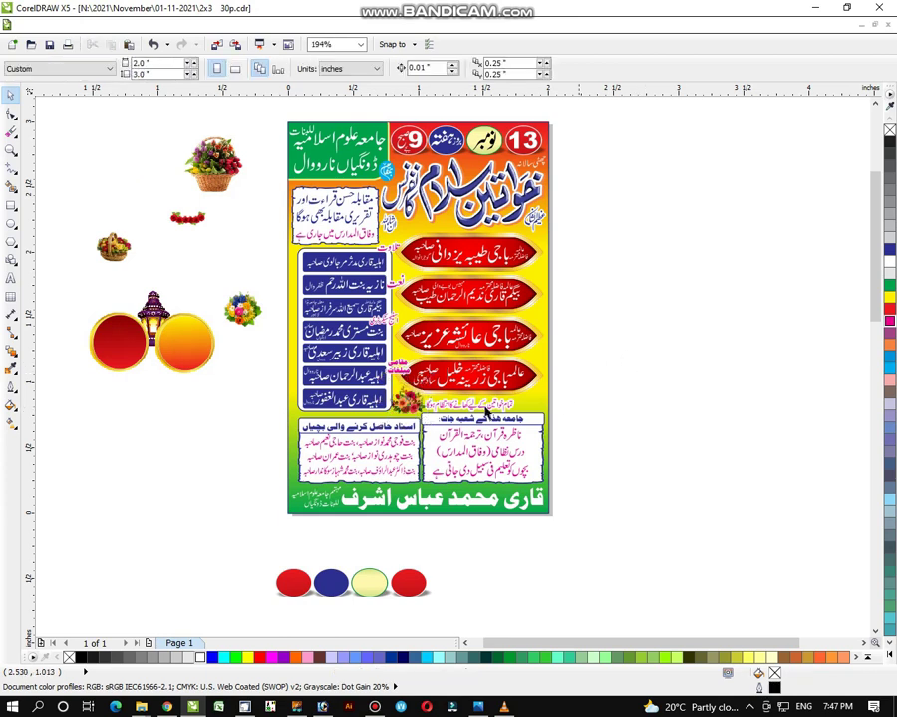
{"action": "left_click", "coordinate": [426, 395]}
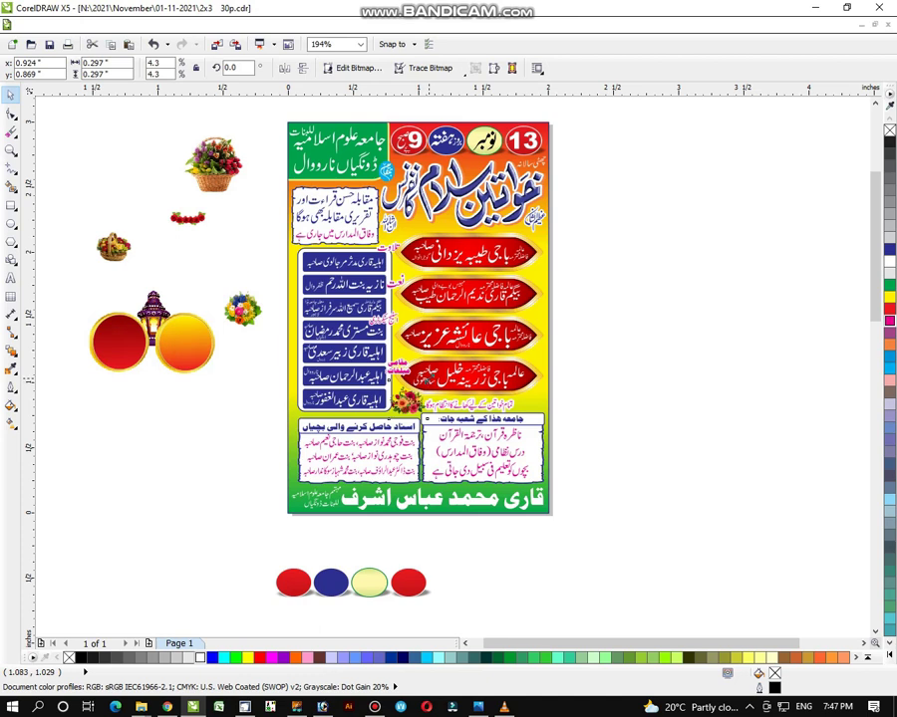
{"action": "left_click_drag", "start_coordinate": [428, 381], "coordinate": [519, 418]}
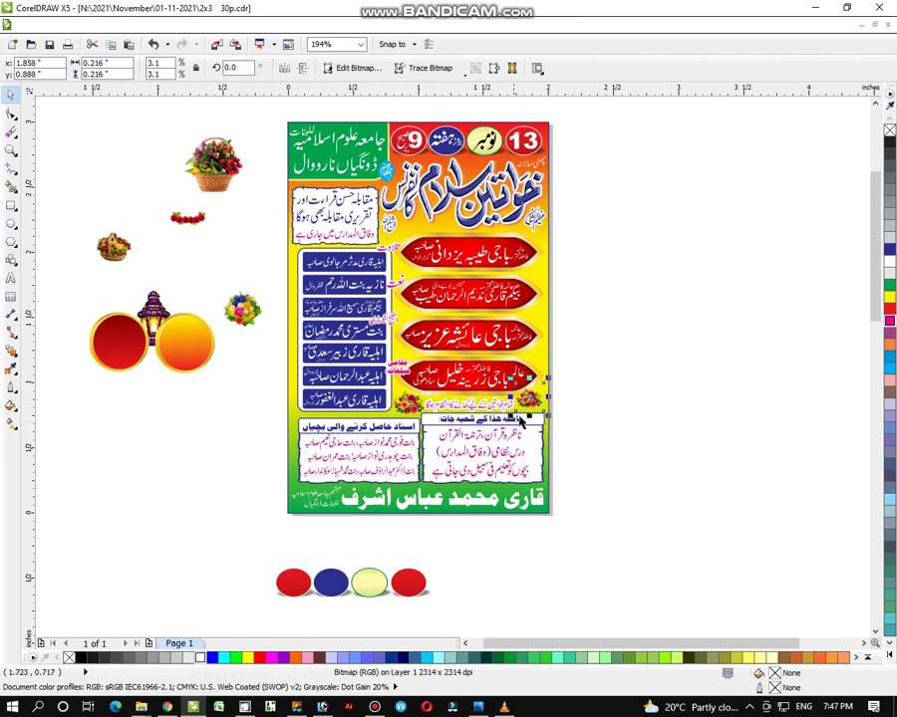
{"action": "left_click", "coordinate": [596, 361]}
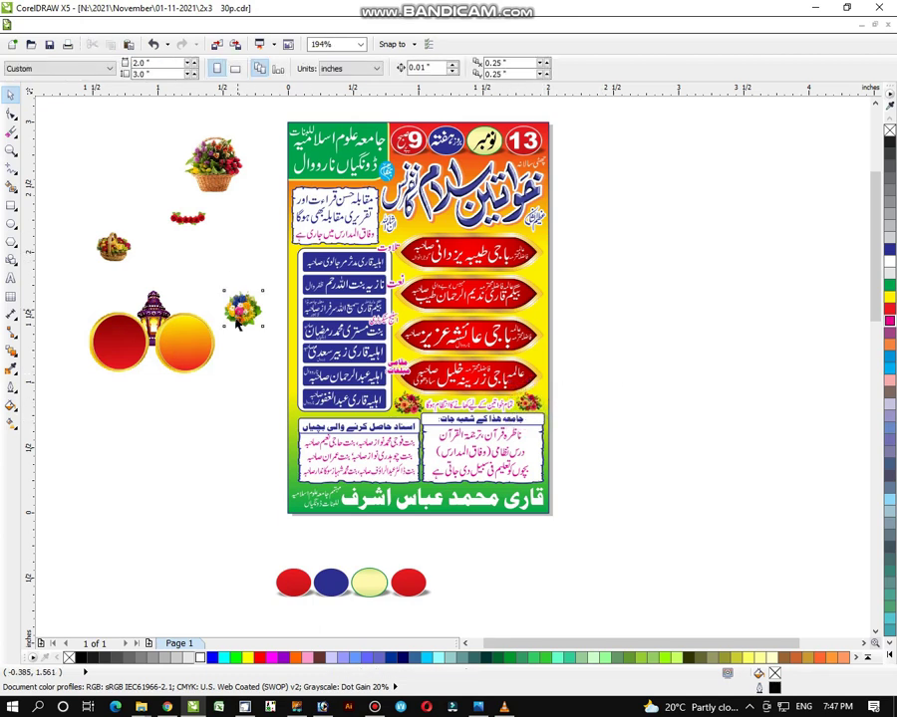
{"action": "left_click_drag", "start_coordinate": [239, 321], "coordinate": [428, 242]}
{"action": "left_click", "coordinate": [606, 241]}
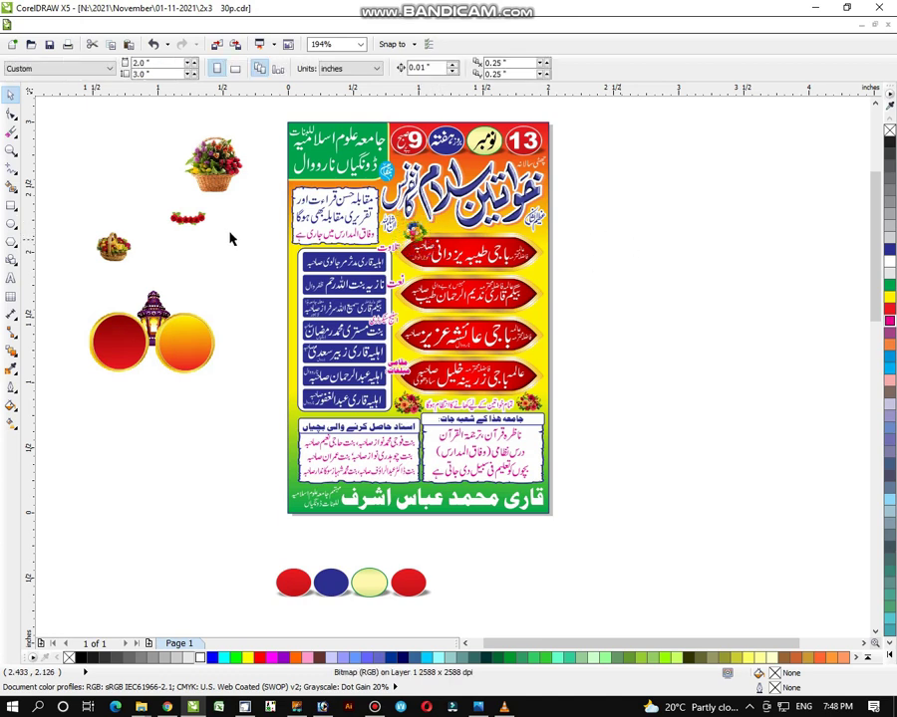
- Delete the leftover clipart, circles and four coloured ellipses, then zoom to frame the poster
{"action": "left_click_drag", "start_coordinate": [58, 133], "coordinate": [260, 474]}
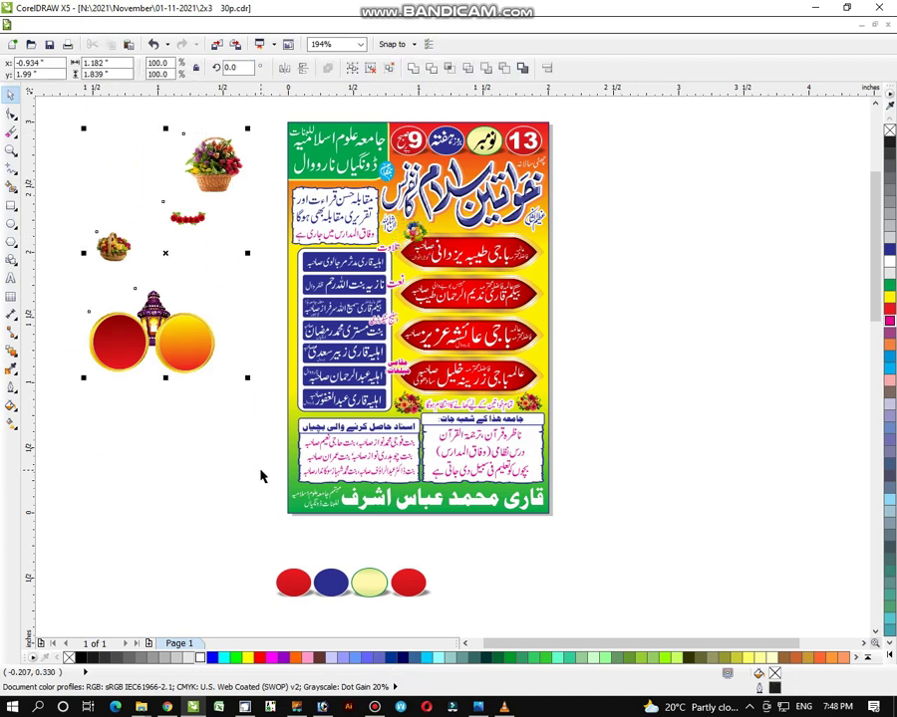
{"action": "key", "text": "Delete"}
{"action": "left_click_drag", "start_coordinate": [239, 555], "coordinate": [482, 627]}
{"action": "key", "text": "Delete"}
{"action": "left_click", "coordinate": [11, 150]}
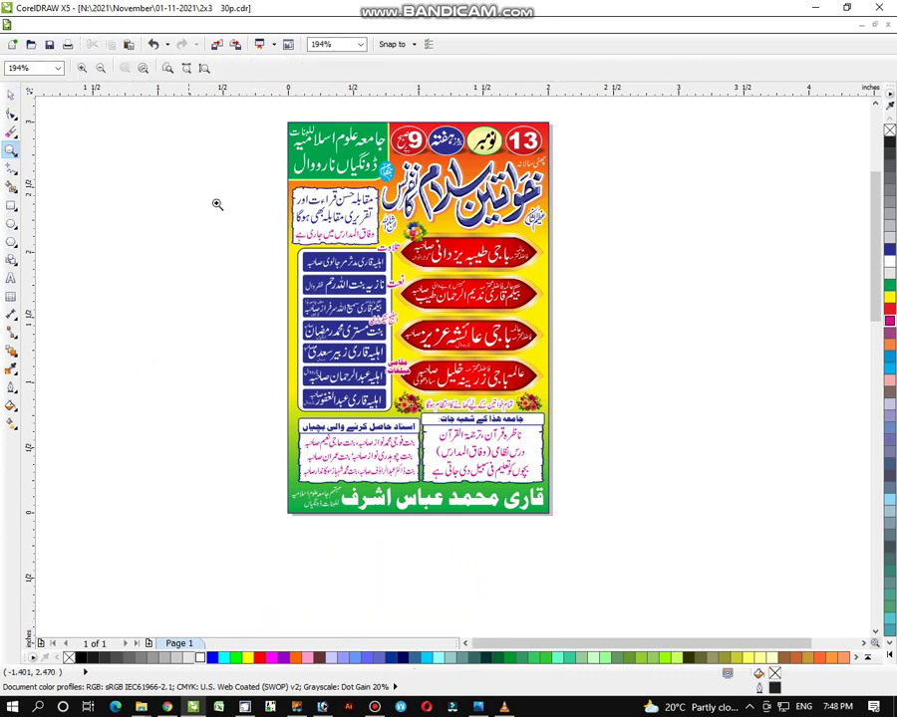
{"action": "scroll", "coordinate": [216, 202], "scroll_direction": "down", "scroll_amount": 2}
{"action": "left_click_drag", "start_coordinate": [231, 220], "coordinate": [368, 449]}
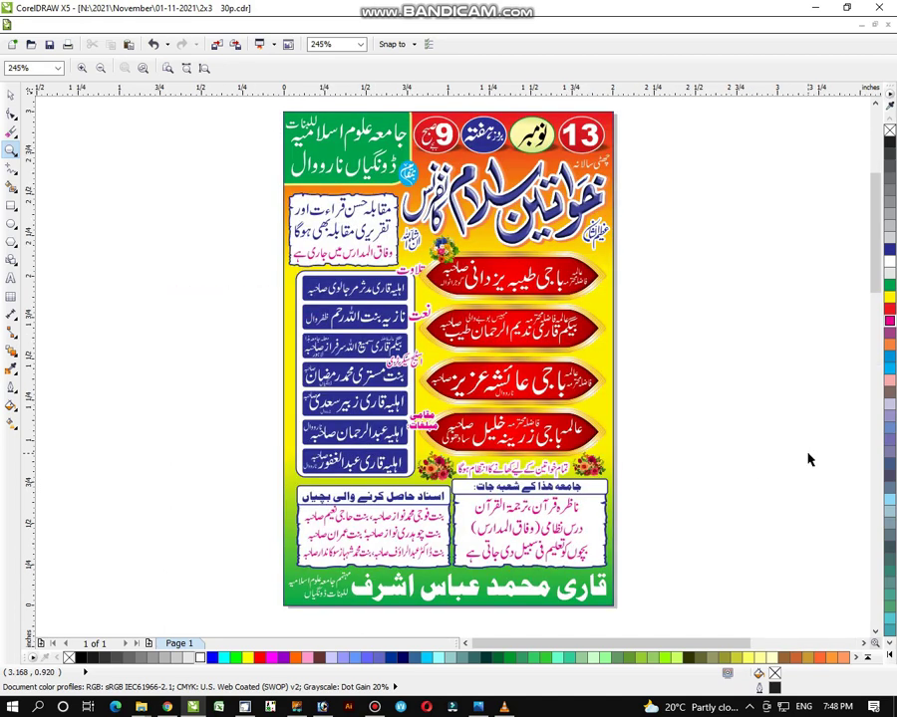